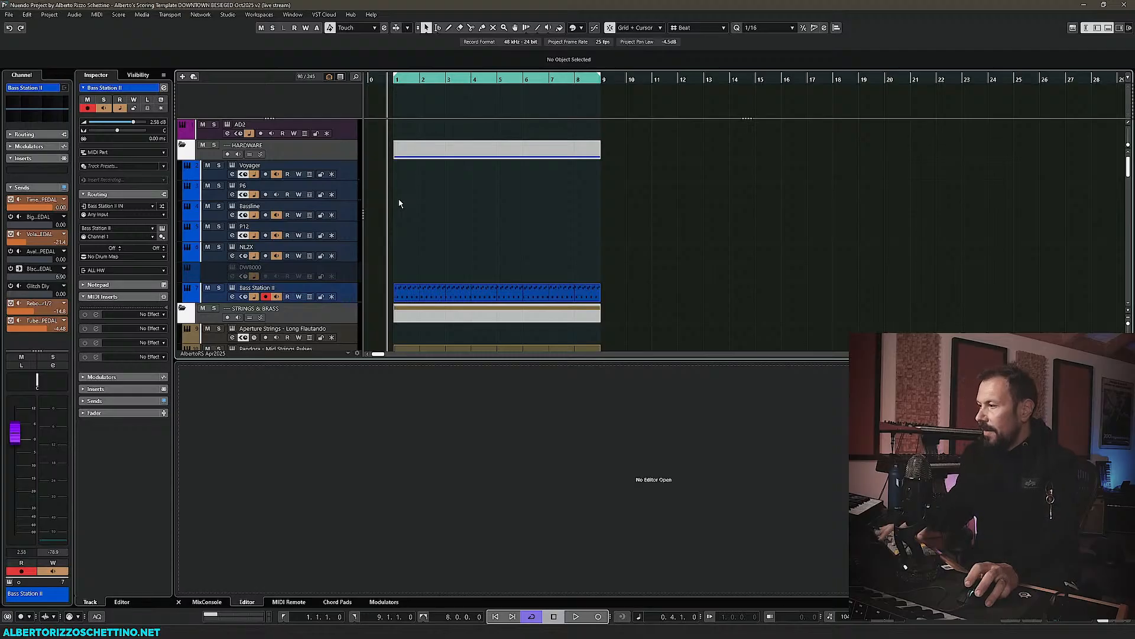
- Look over the mixer's channels across to the FX, group, mix and PRINT channels, and return to the project view
key(F3)
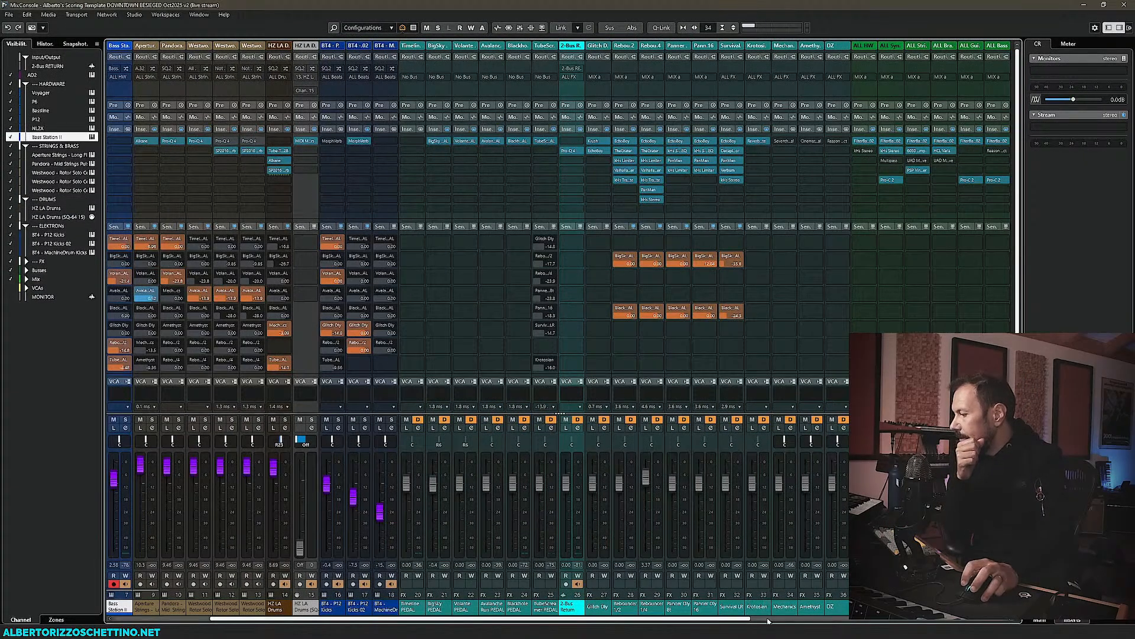
scroll(768, 620, right, 5)
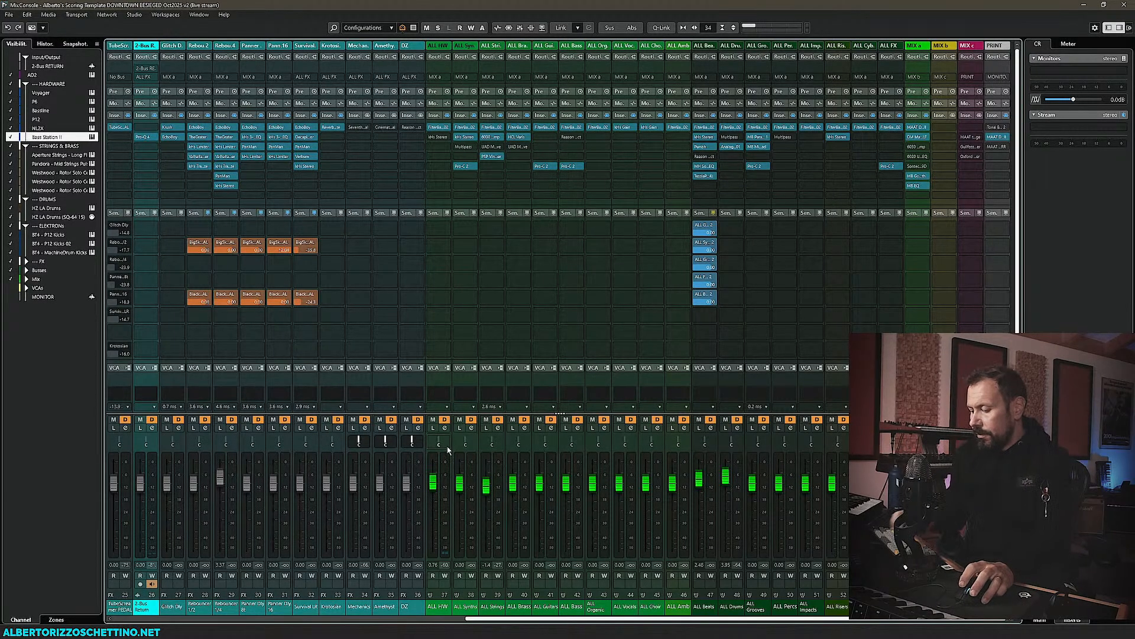
key(F3)
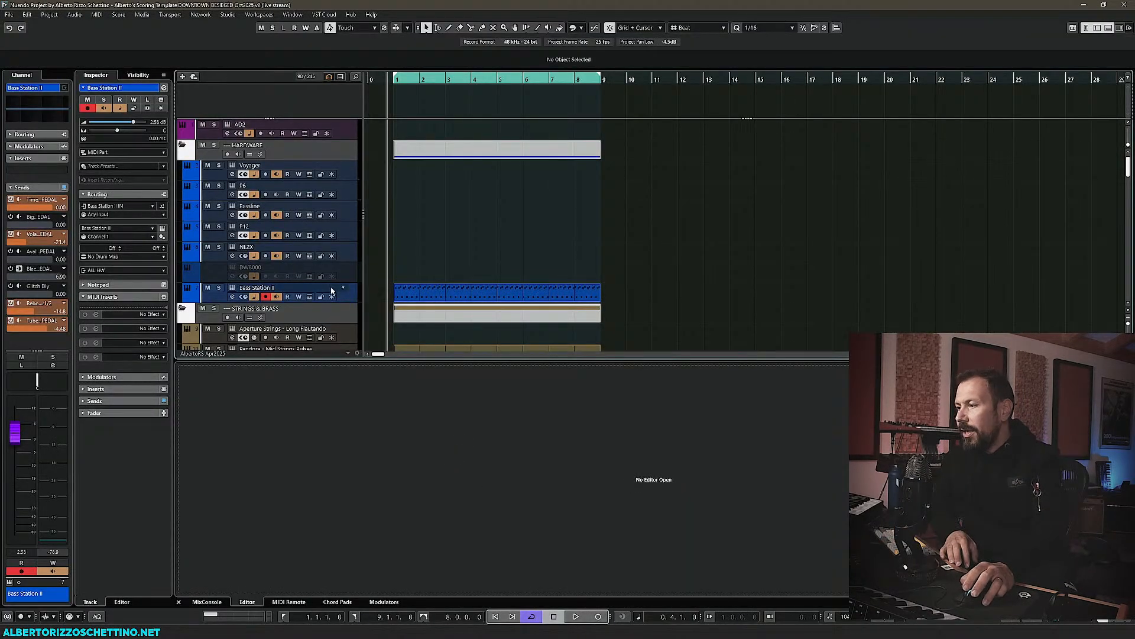
- Collapse the lanes of both Westwood - Rotor Solo Cello (D) tracks in the STRINGS & BRASS folder
scroll(387, 278, down, 4)
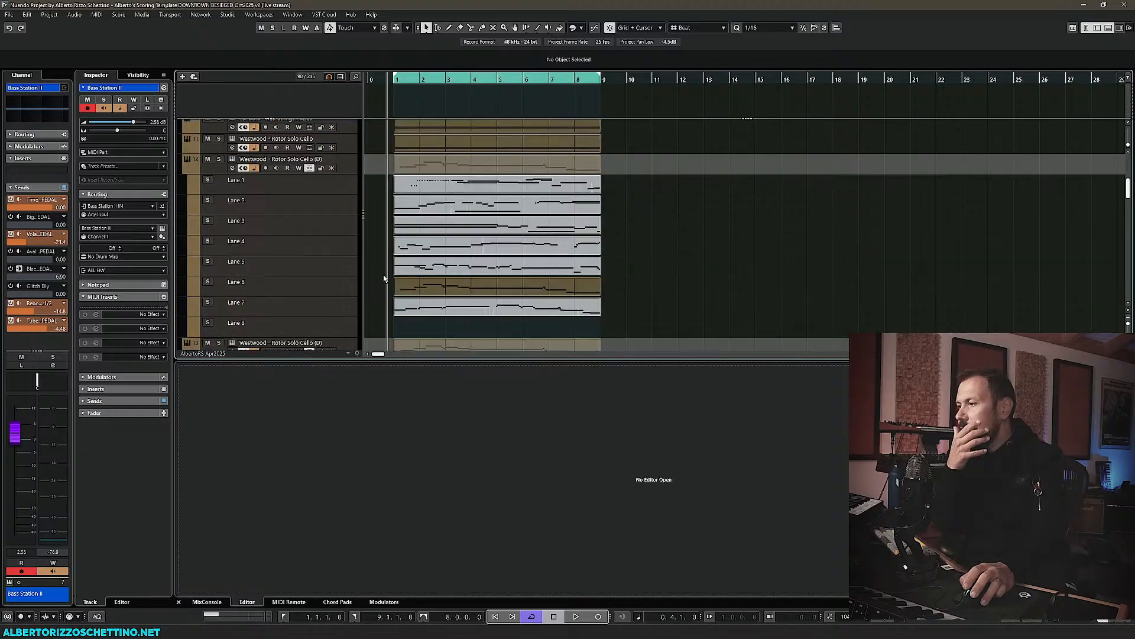
scroll(390, 278, down, 6)
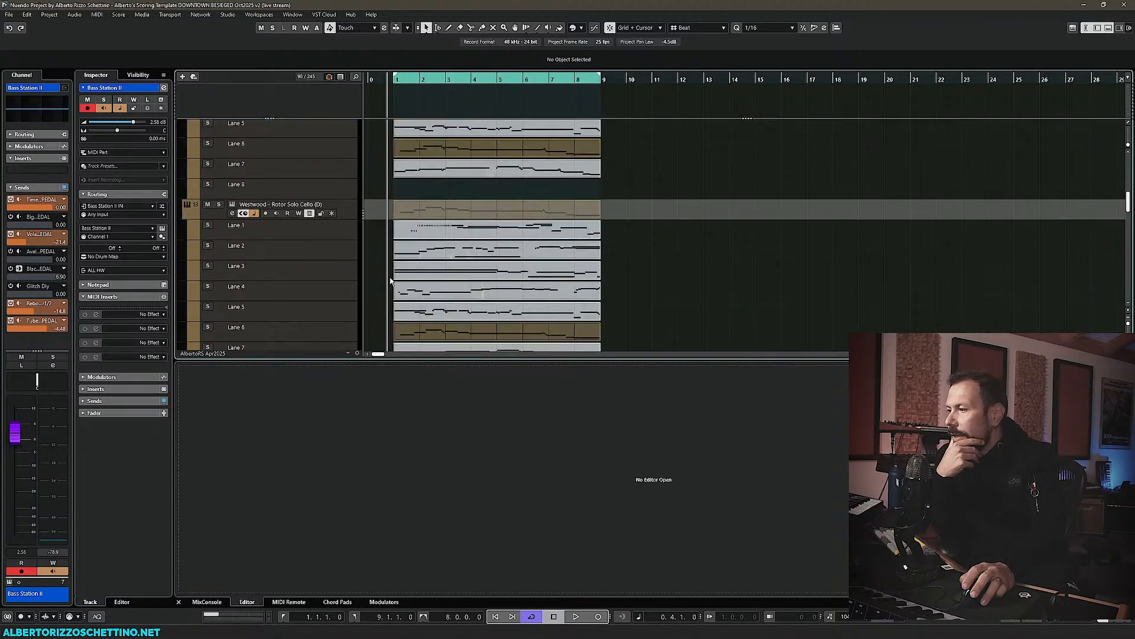
scroll(383, 286, down, 5)
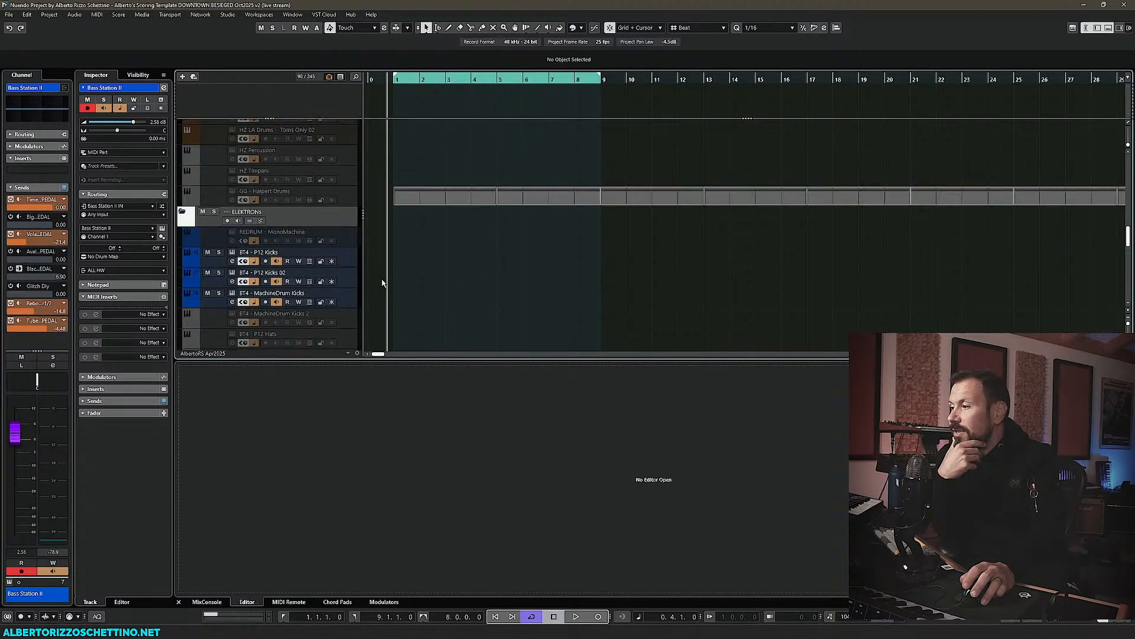
scroll(383, 283, up, 10)
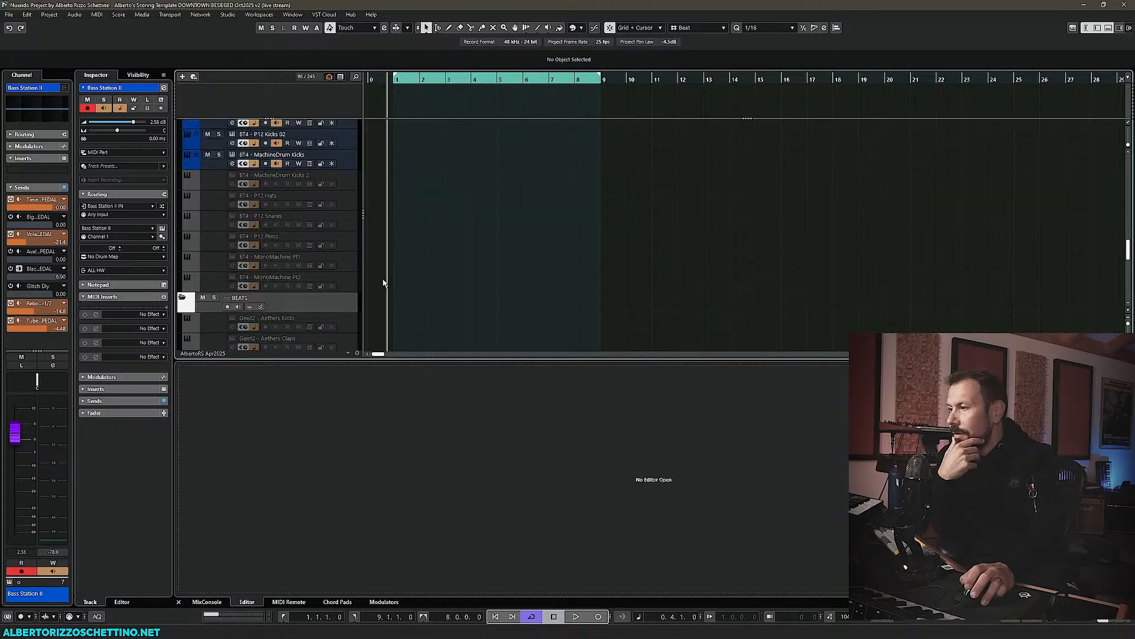
scroll(383, 284, up, 1)
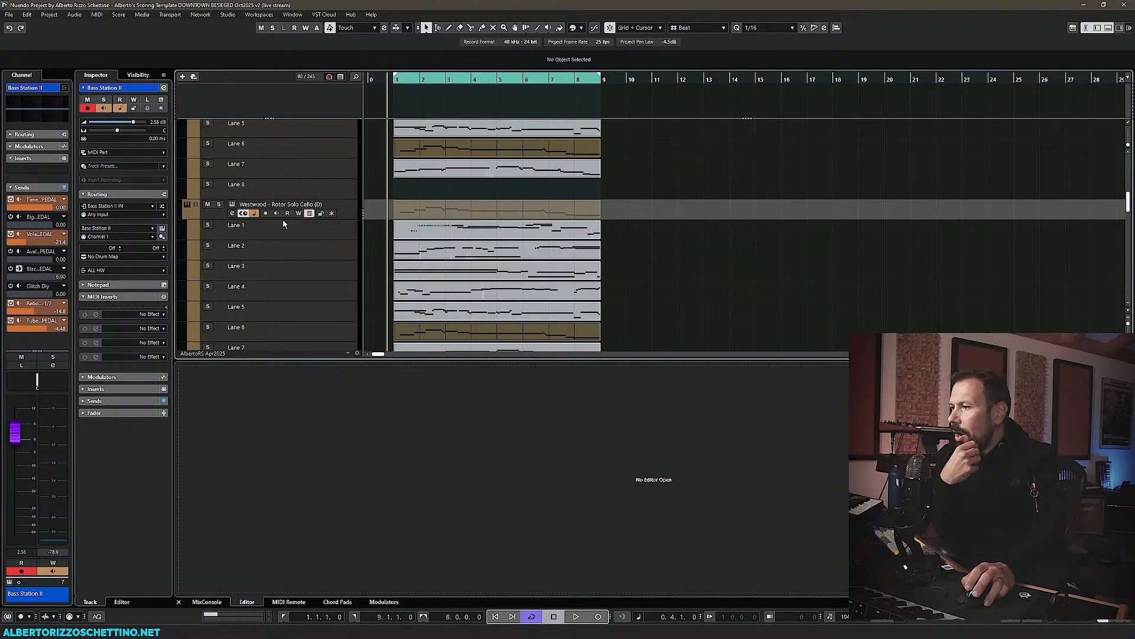
click(310, 214)
scroll(378, 269, up, 3)
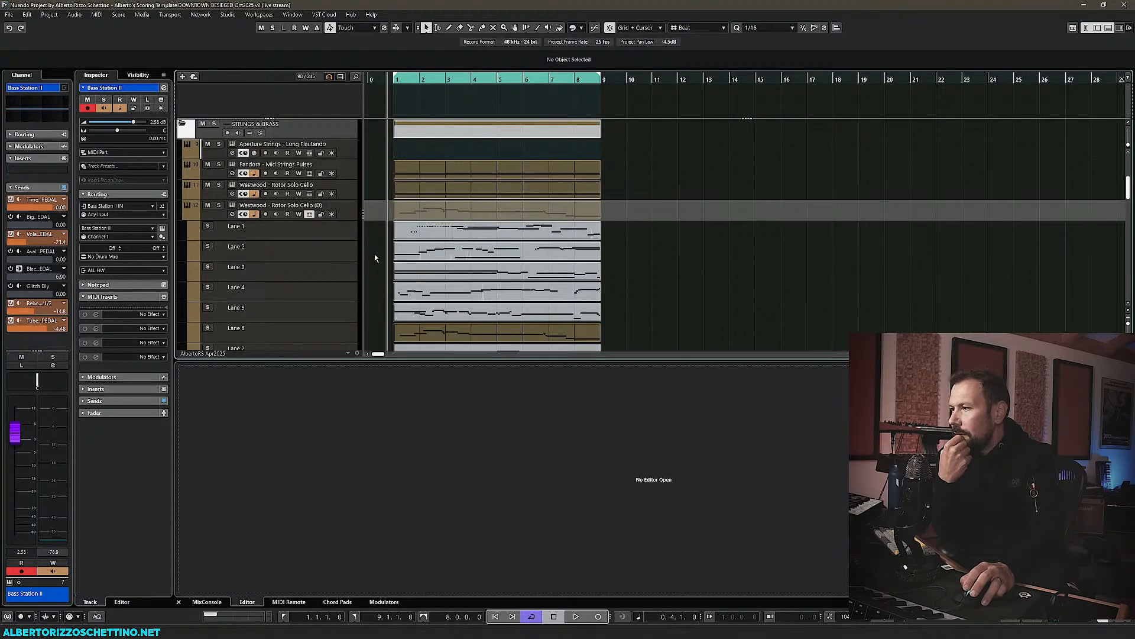
scroll(359, 240, up, 2)
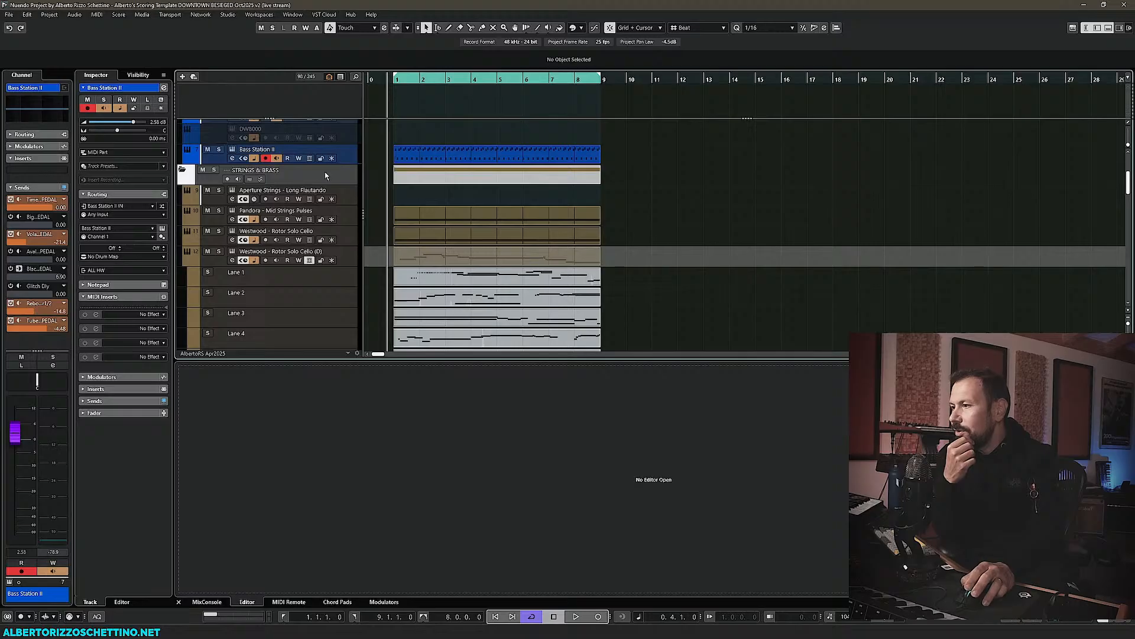
click(310, 260)
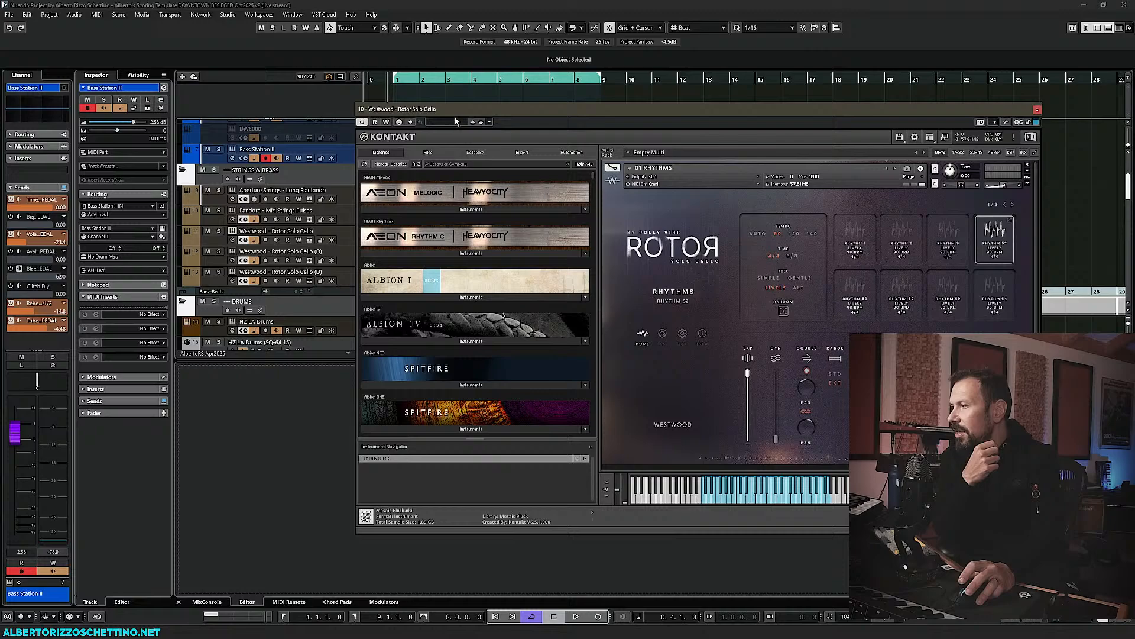
- Hide the Kontakt browser in the Westwood - Rotor Solo Cello instrument and close its window
drag(466, 106, 204, 92)
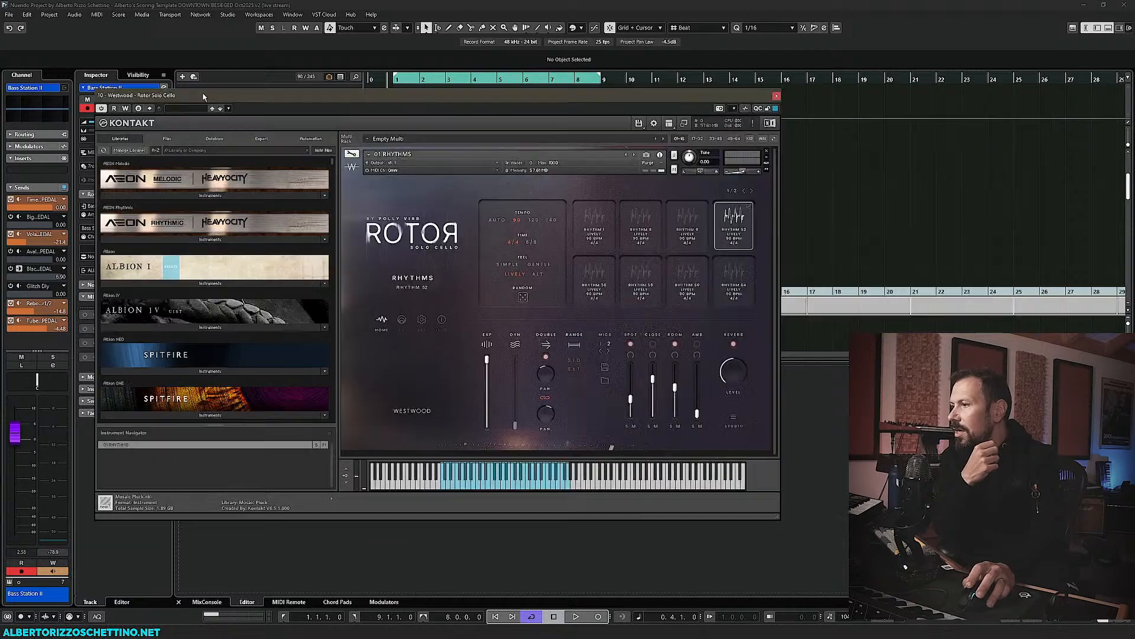
click(669, 123)
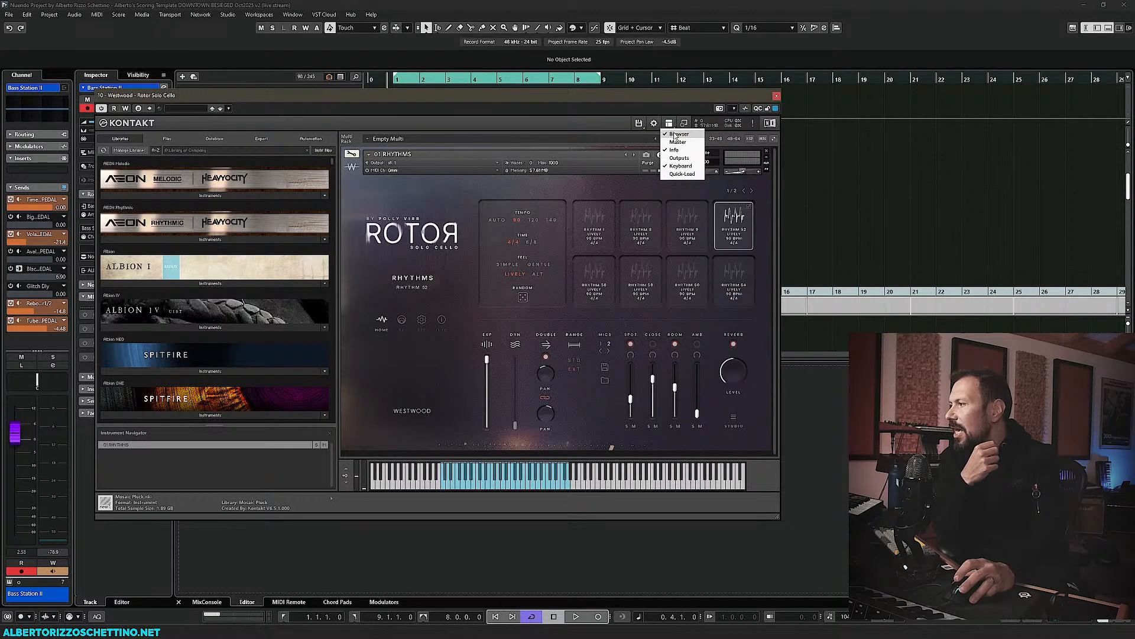
click(673, 137)
drag(406, 96, 480, 87)
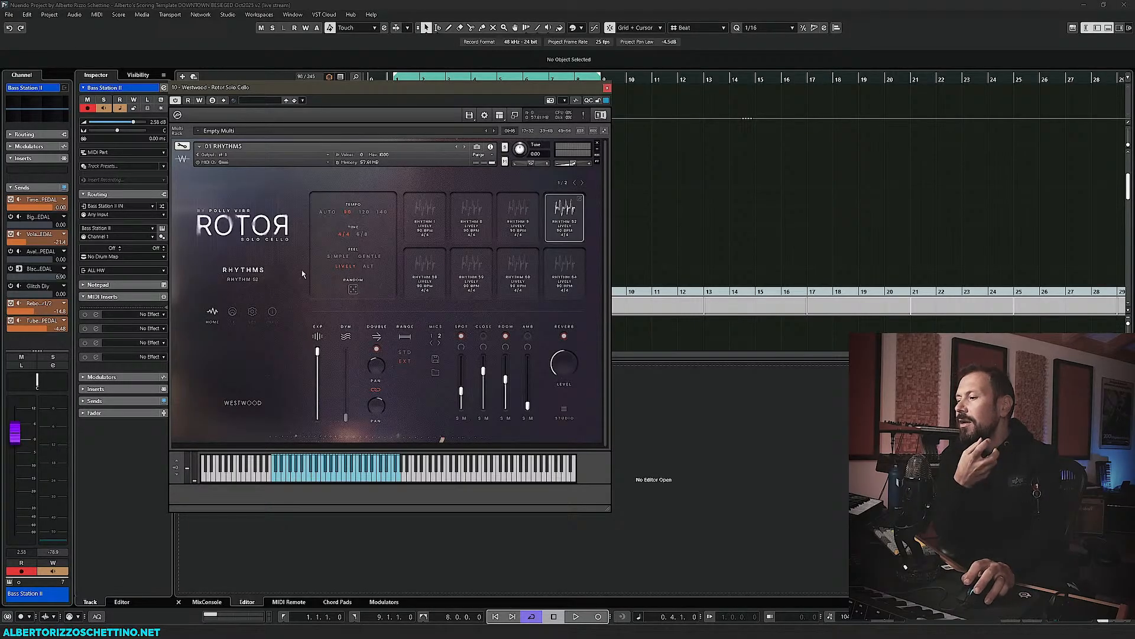
click(608, 88)
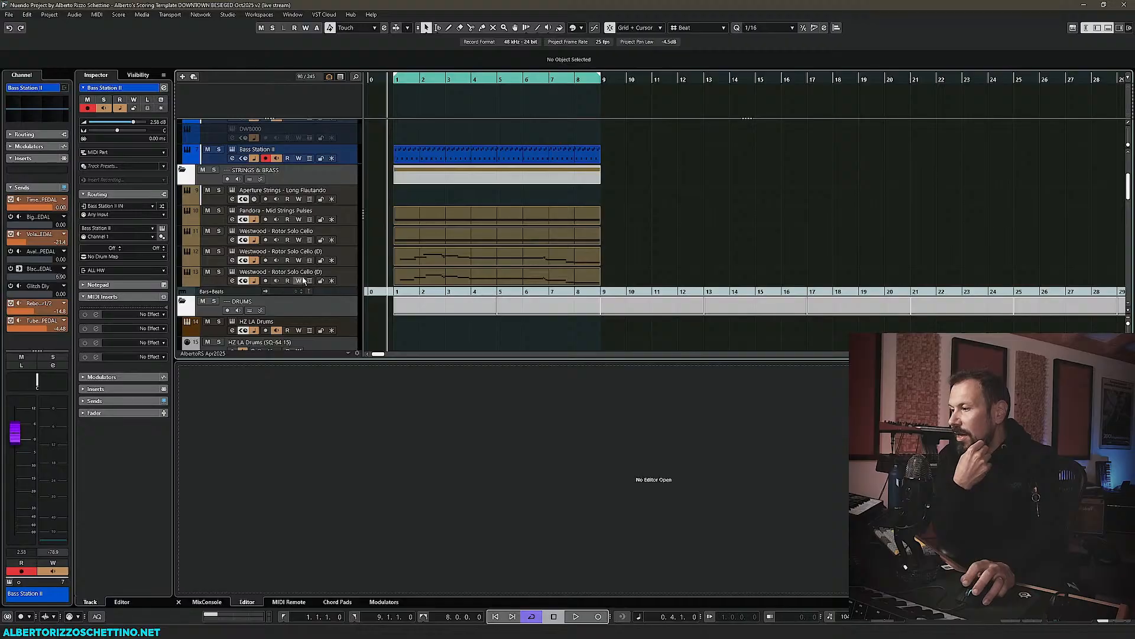
- Rename the lower Westwood - Rotor Solo Cello (D) track as "Spitfire - LCO"
click(288, 275)
double_click(286, 272)
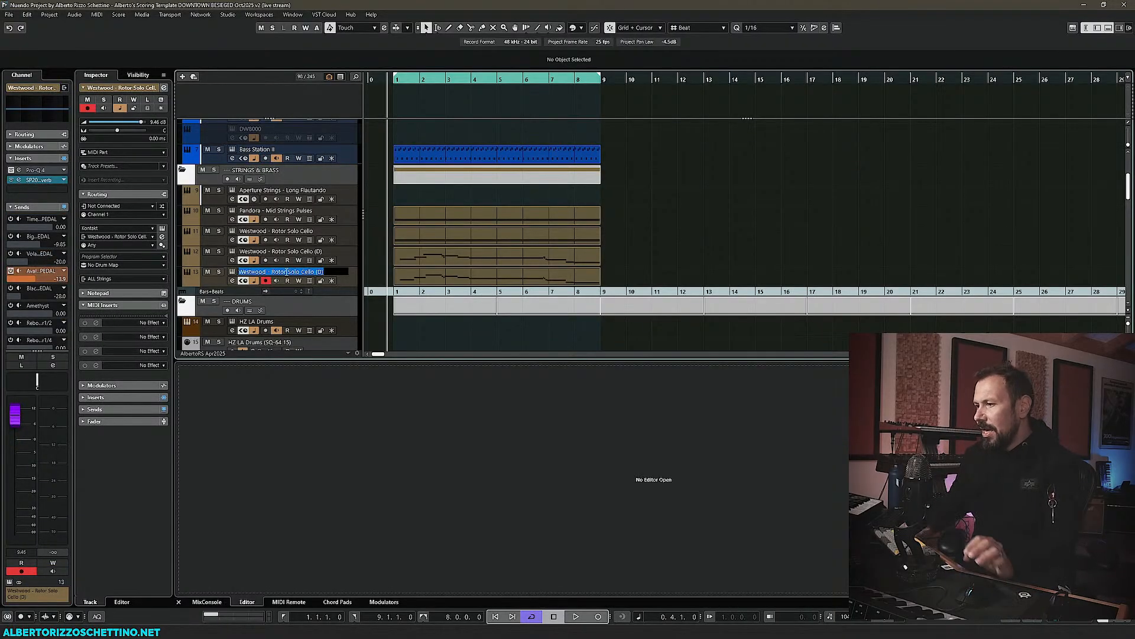
text(Spit)
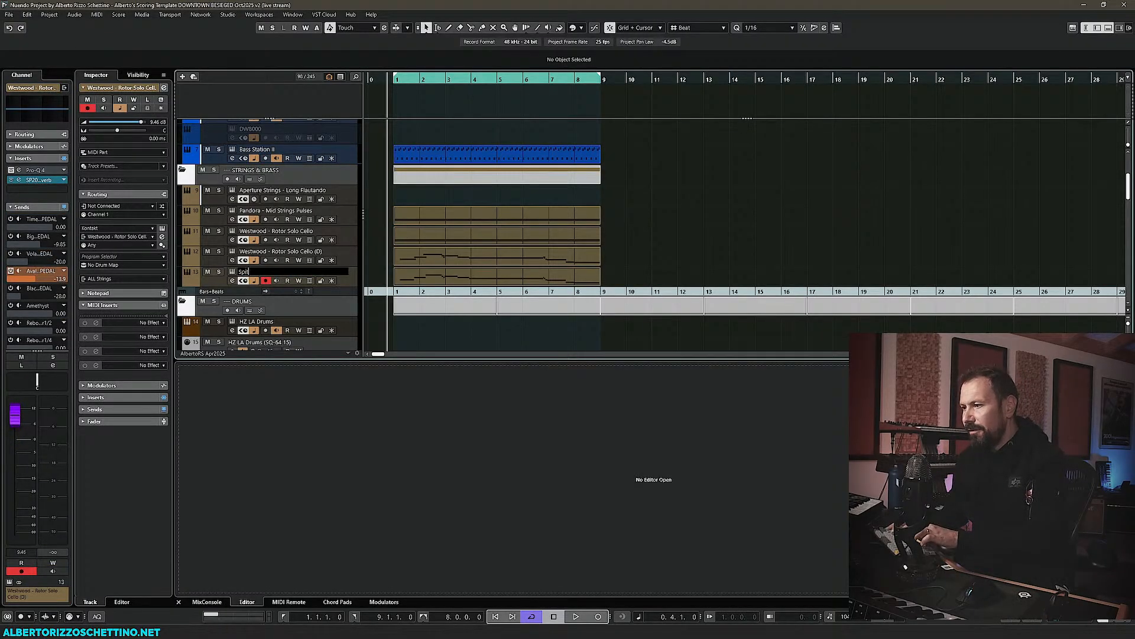
text(fire - )
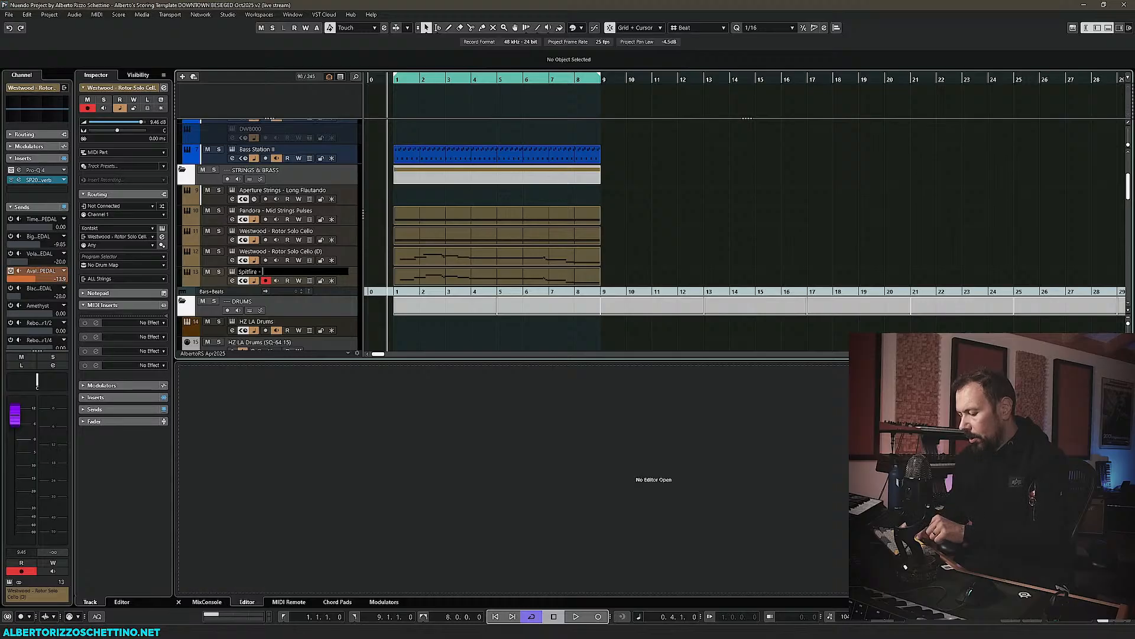
text(LCO)
key(Return)
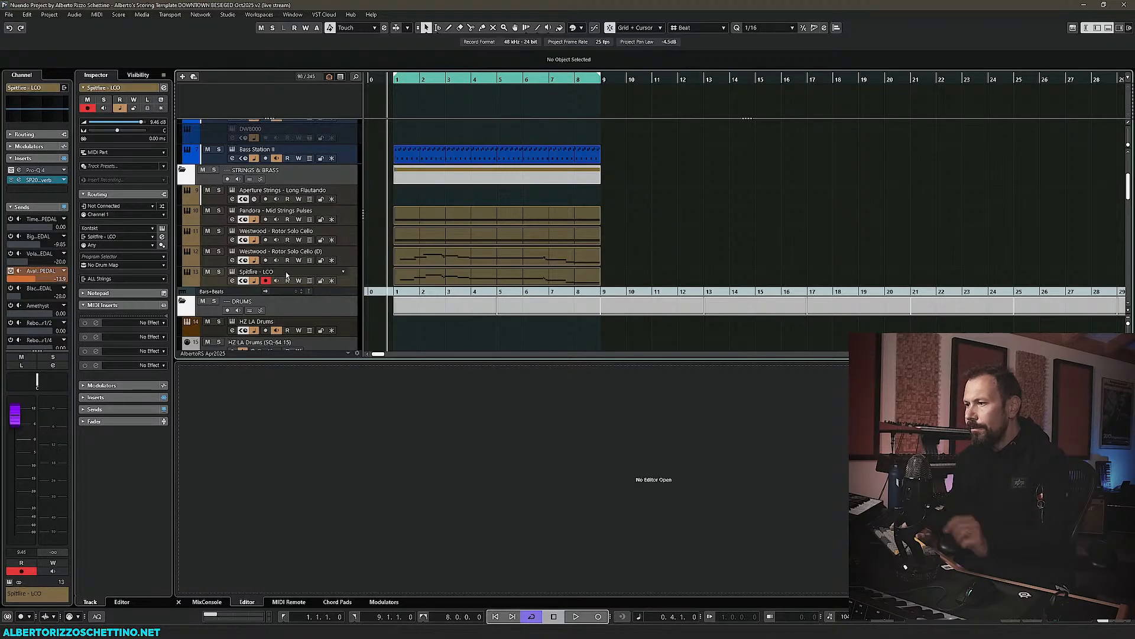
- Check which instrument the remaining Westwood - Rotor Solo Cello (D) track uses and rename the track as "Blakus - Cello"
click(293, 253)
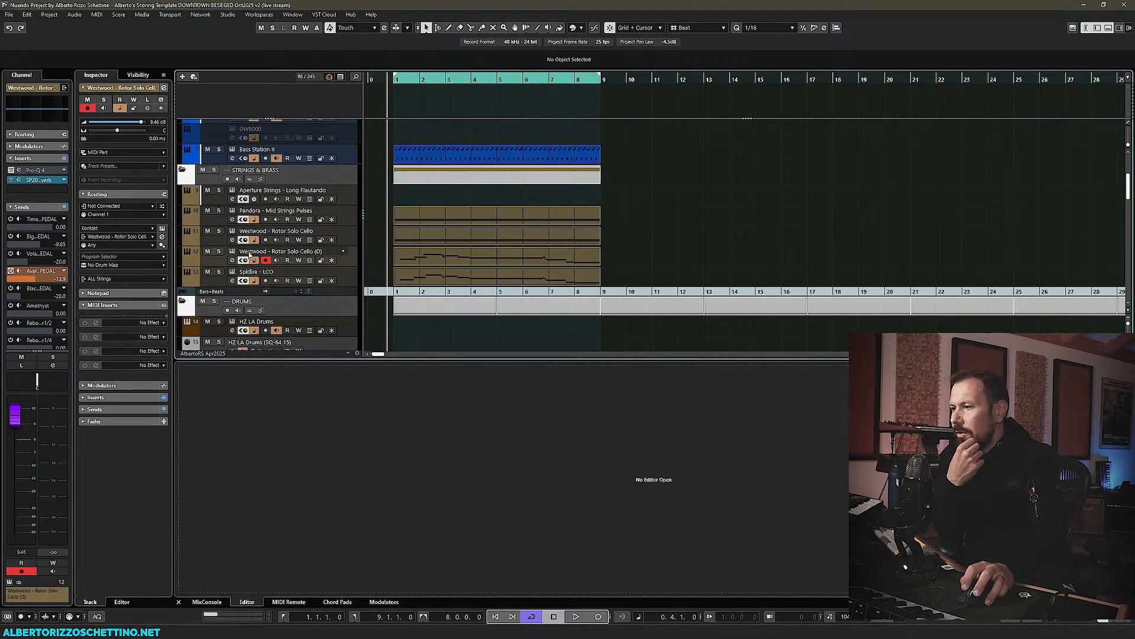
click(233, 251)
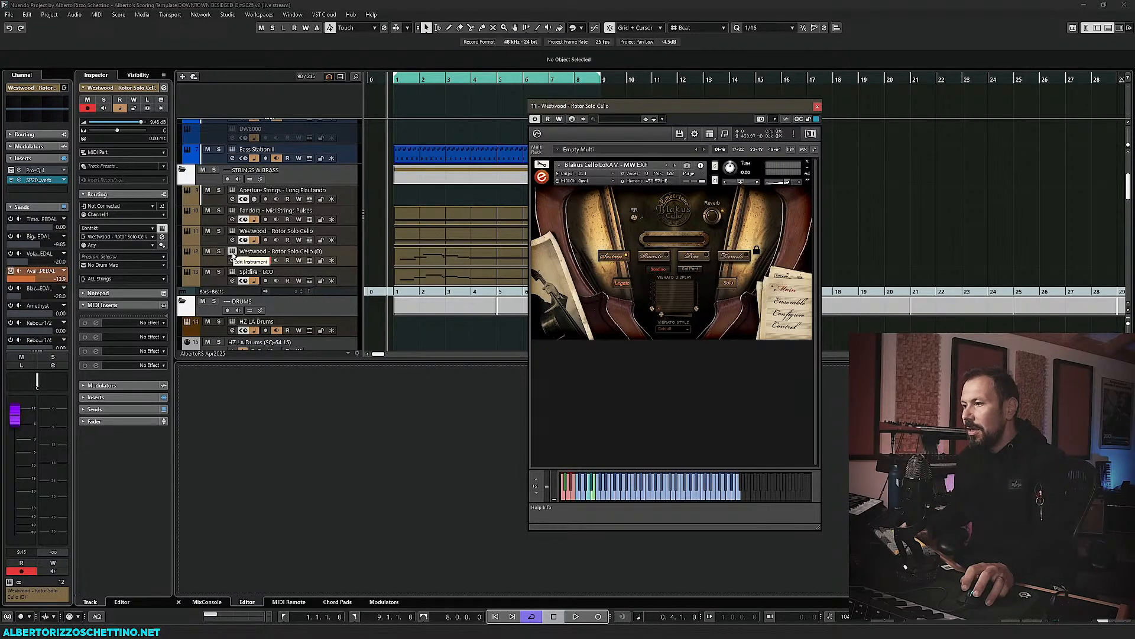
click(233, 251)
double_click(278, 251)
text(Blakus)
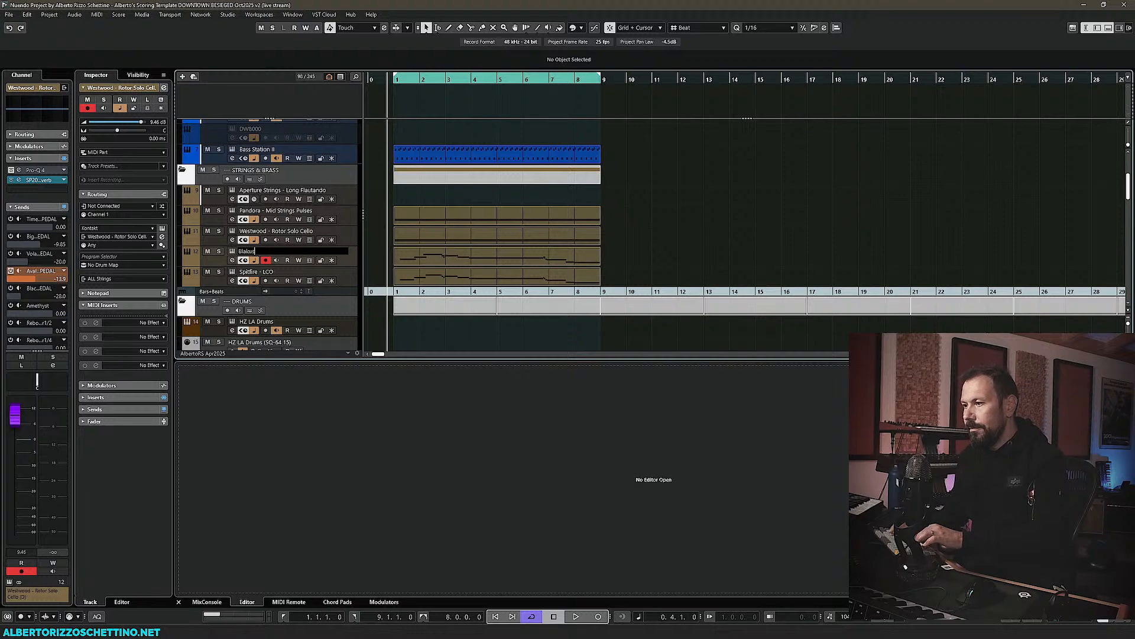
text( - Cello)
key(Return)
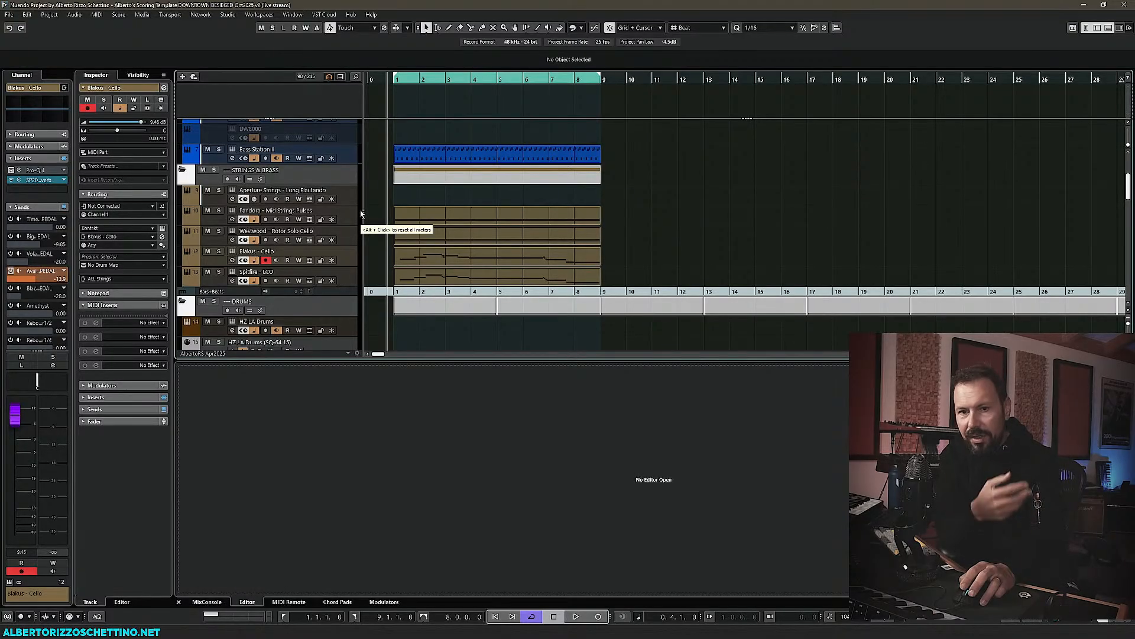
- Insert the Empirical Labs Prof Punch-Knuckles plug-in after the Pro-Q 4 on the Pandora - Mid Strings Pulses track
scroll(376, 211, up, 3)
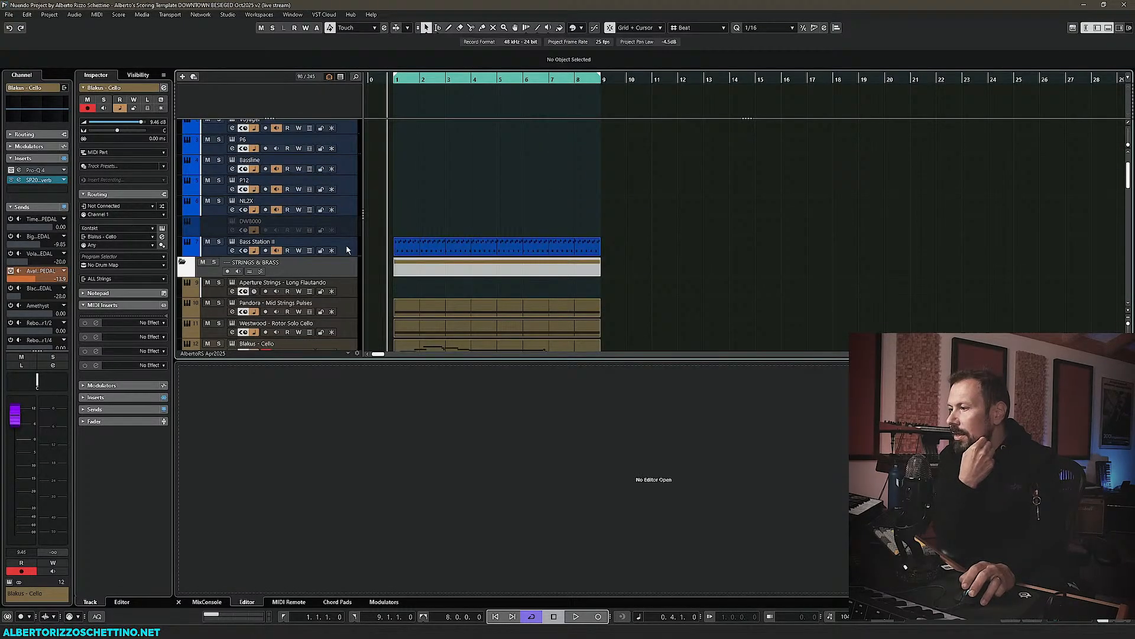
scroll(353, 243, down, 3)
click(350, 220)
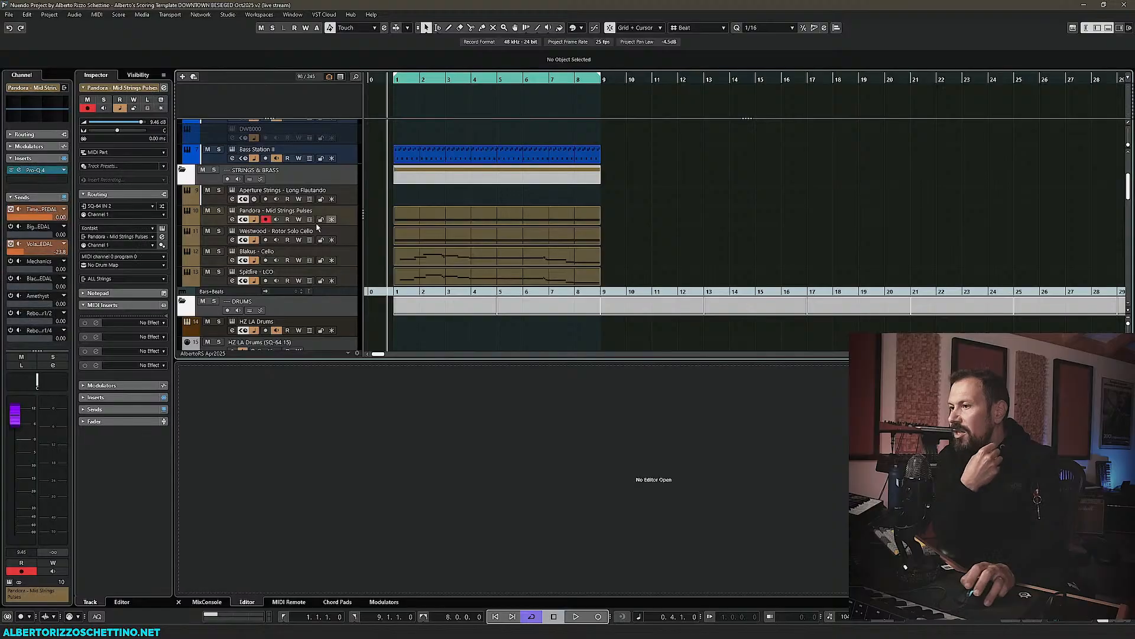
click(59, 180)
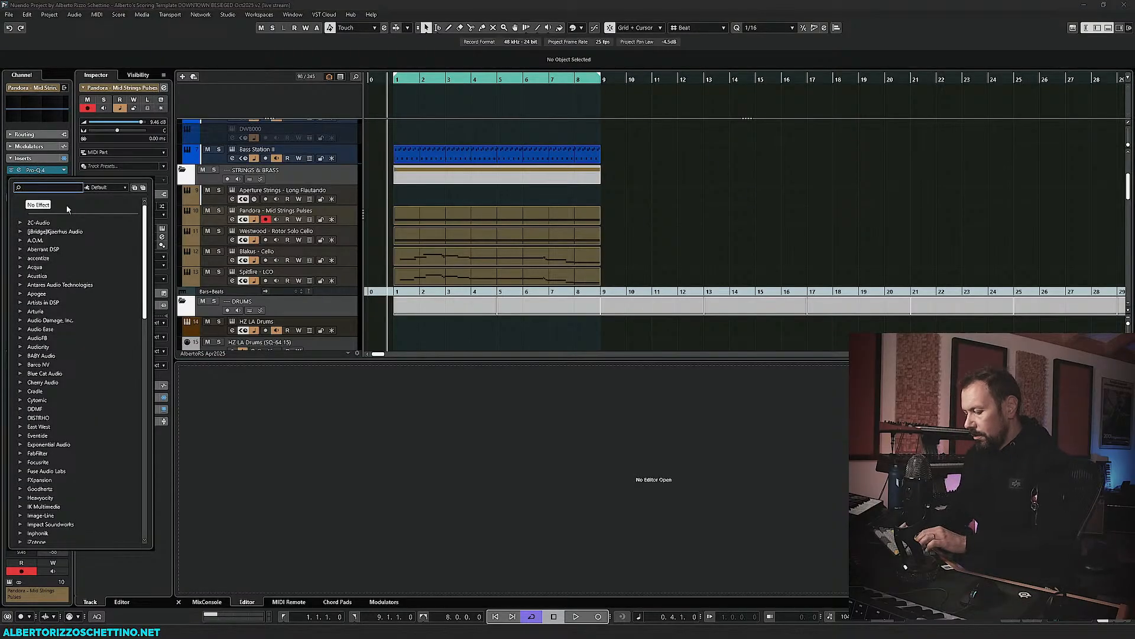
text(knuc)
key(Return)
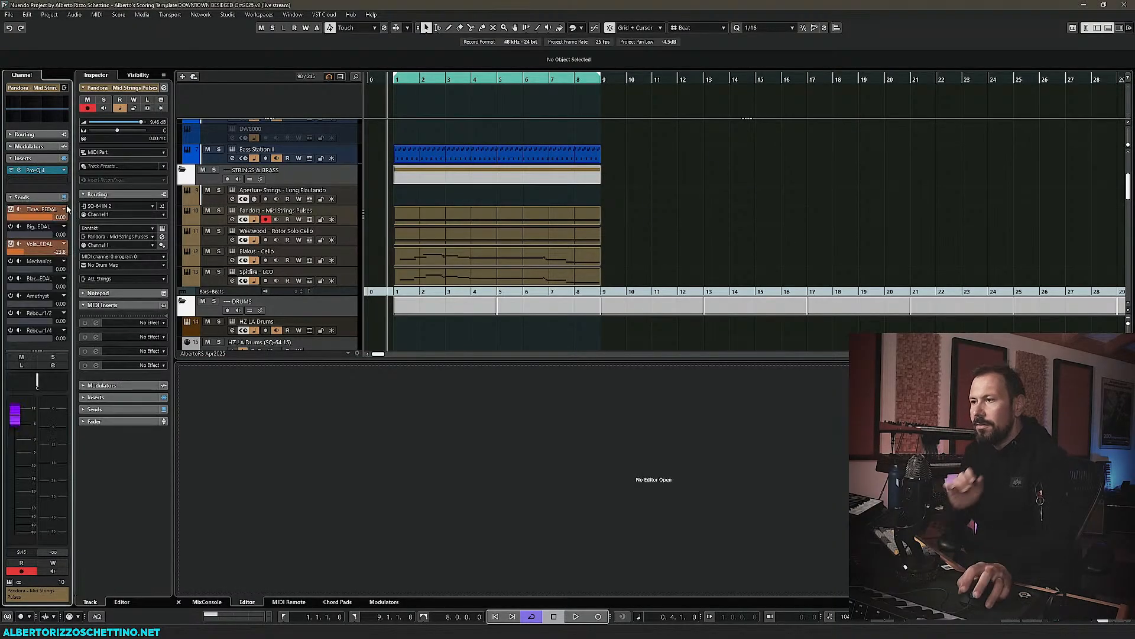
drag(313, 205, 196, 154)
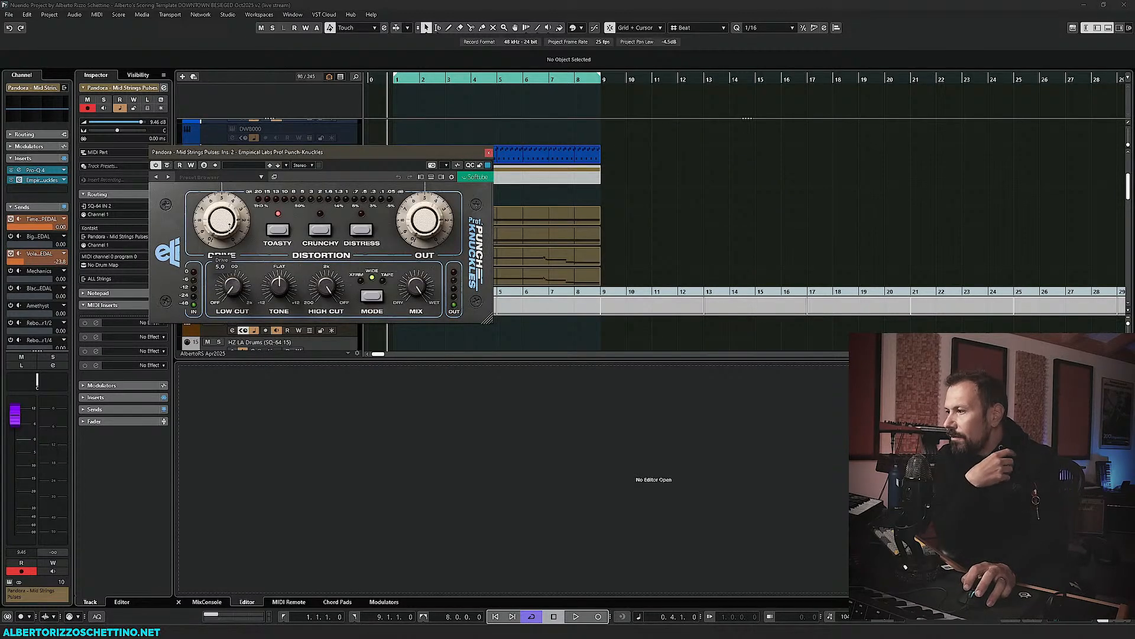
- Try the plug-in's Crunchy and Distress distortion types and return to Toasty
mouse_move(422, 222)
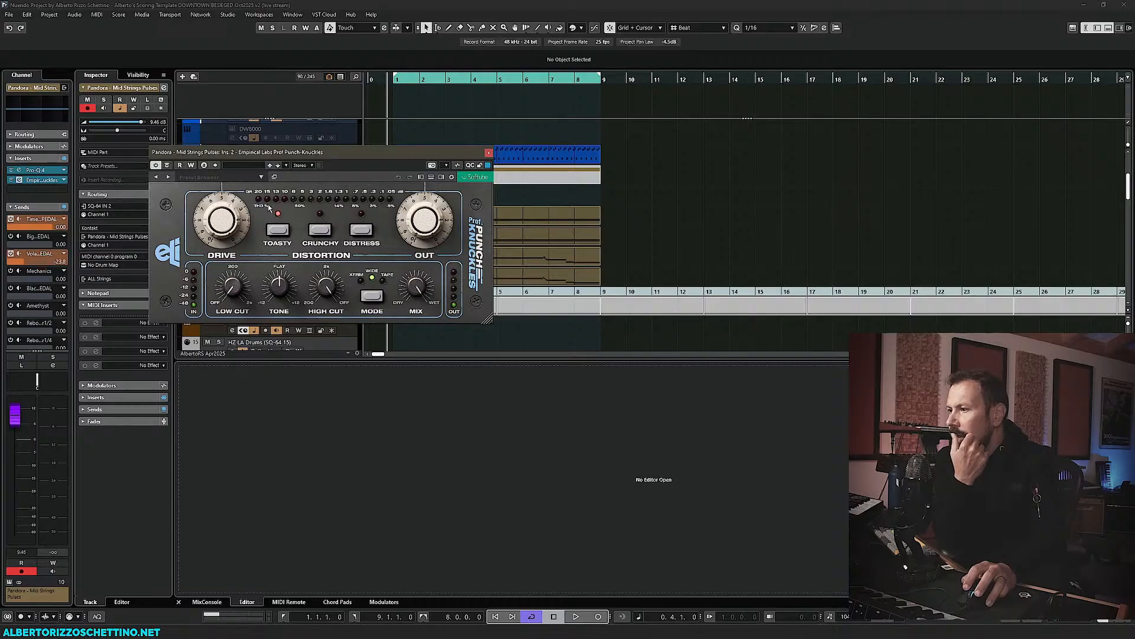
click(319, 230)
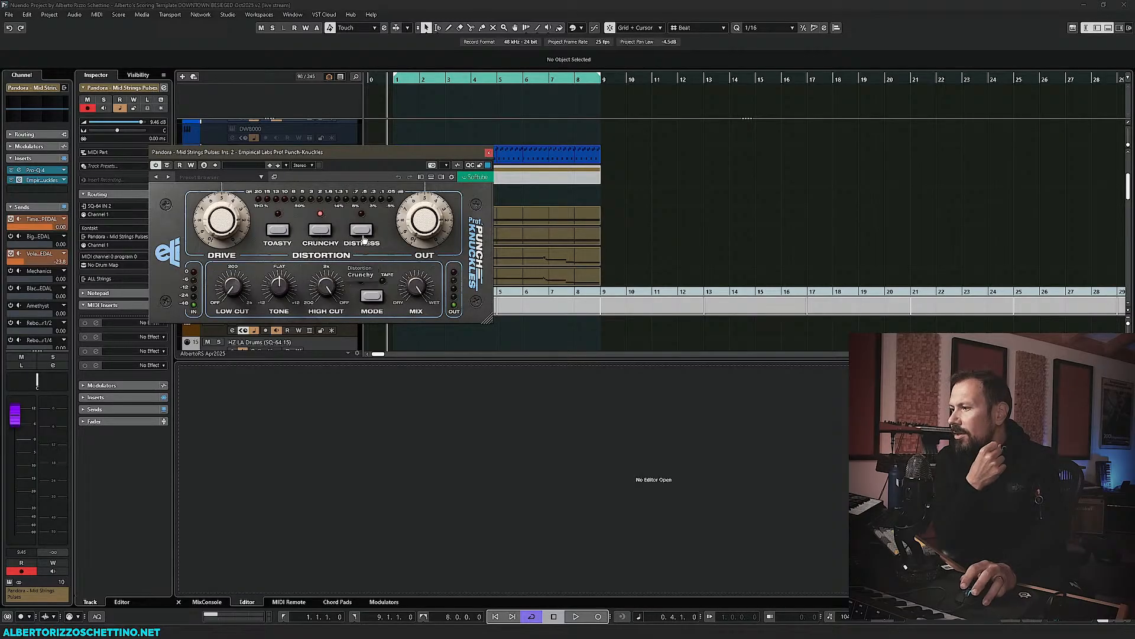
click(362, 233)
click(279, 235)
click(321, 234)
click(365, 235)
click(280, 236)
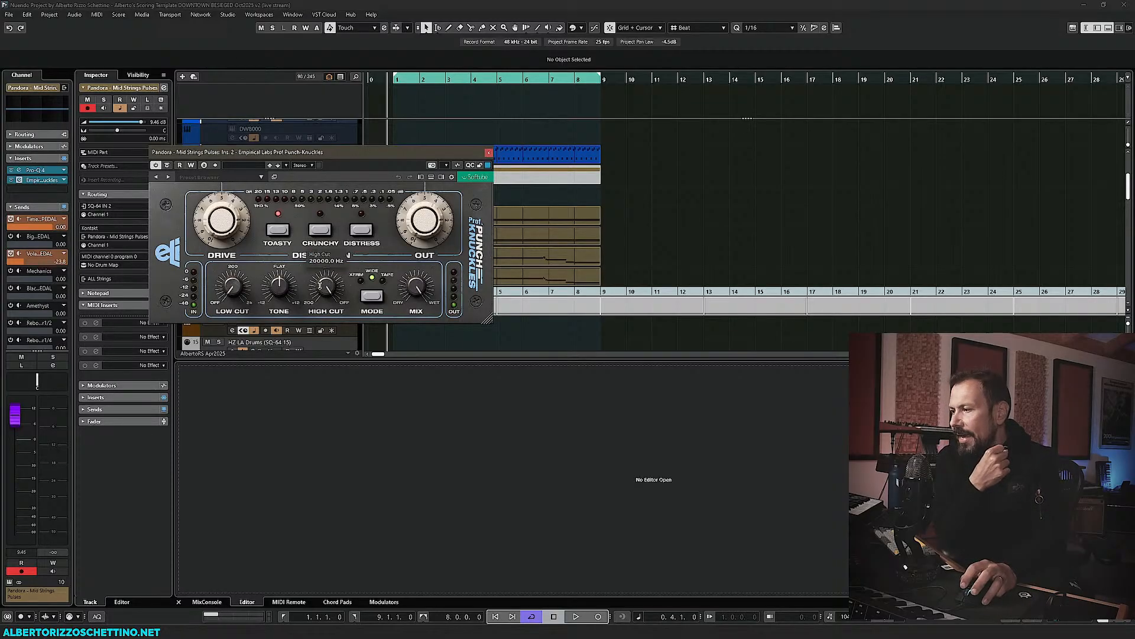
- Try the distortion plug-in's Tape mode and set the mode to XFRM
mouse_move(282, 292)
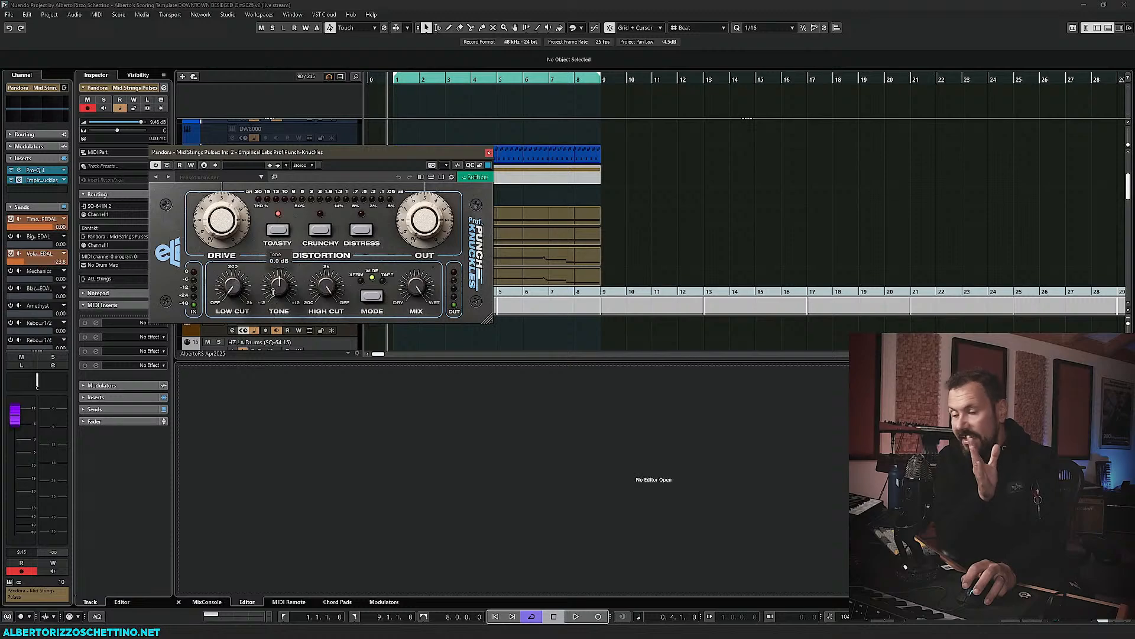
click(362, 283)
click(372, 279)
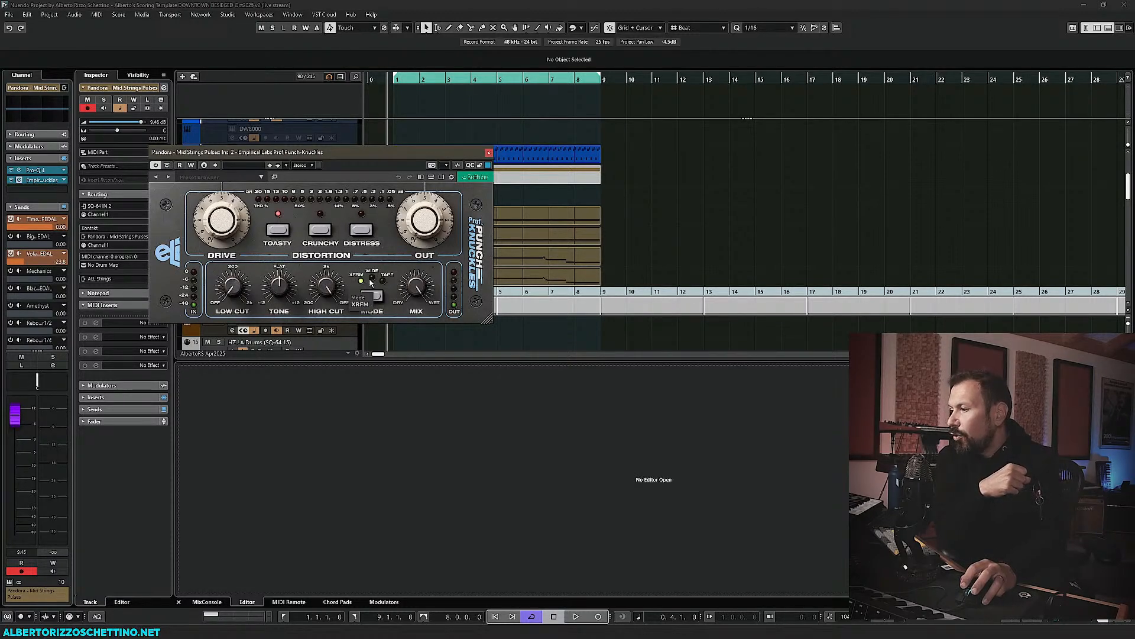
click(375, 282)
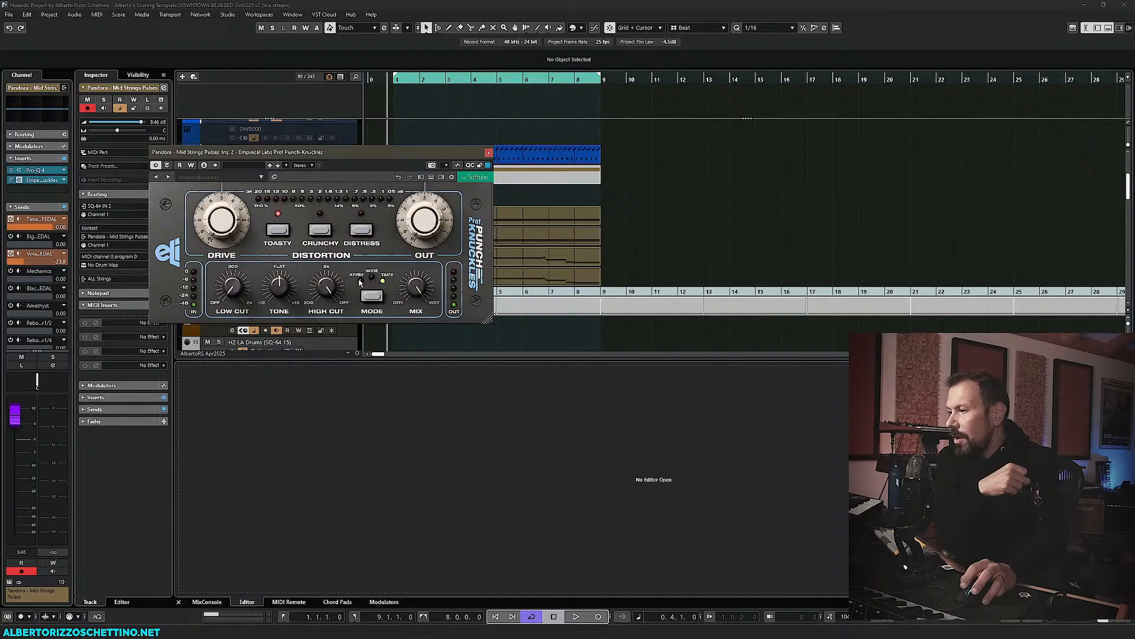
click(362, 283)
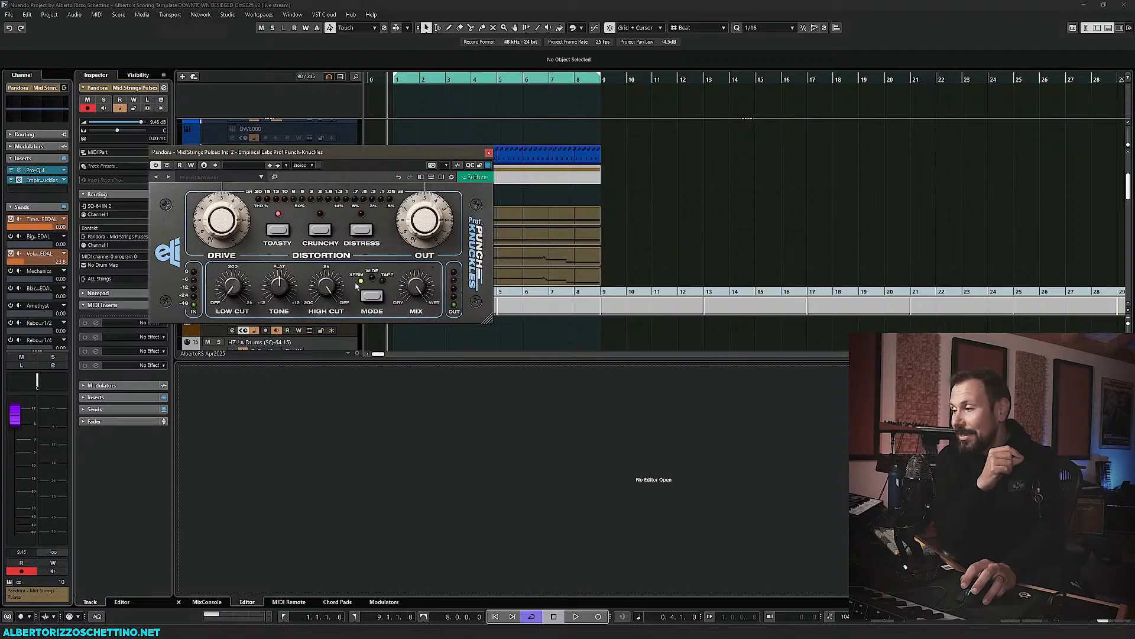
- Compare the Punch-Knuckles plug-in's Wide and XFRM modes and set the mode to Tape
click(362, 284)
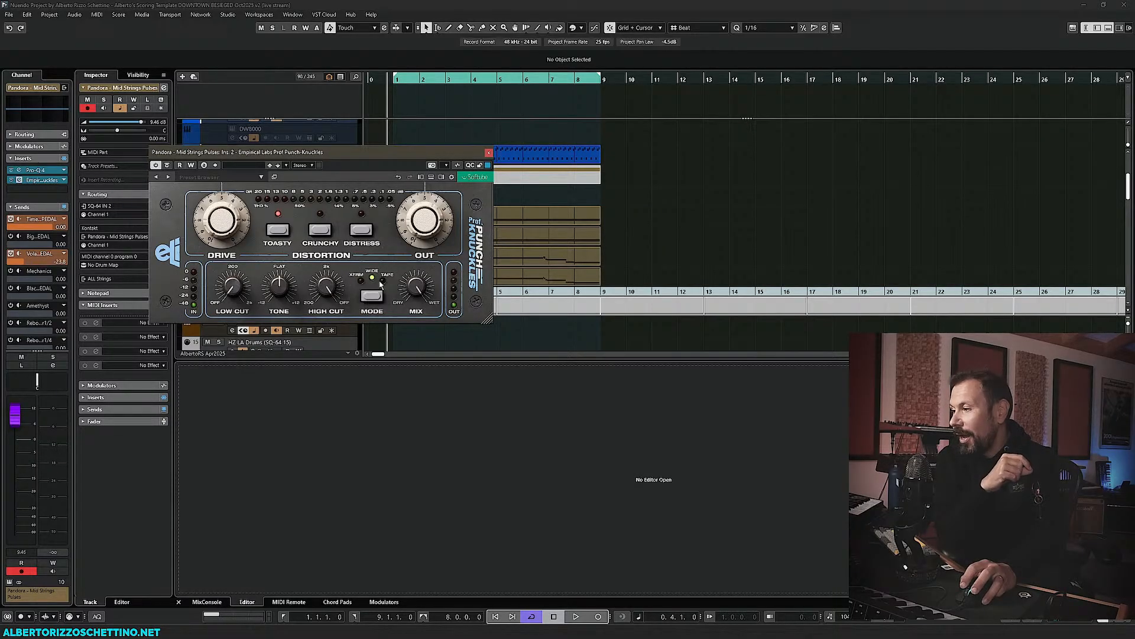
click(372, 281)
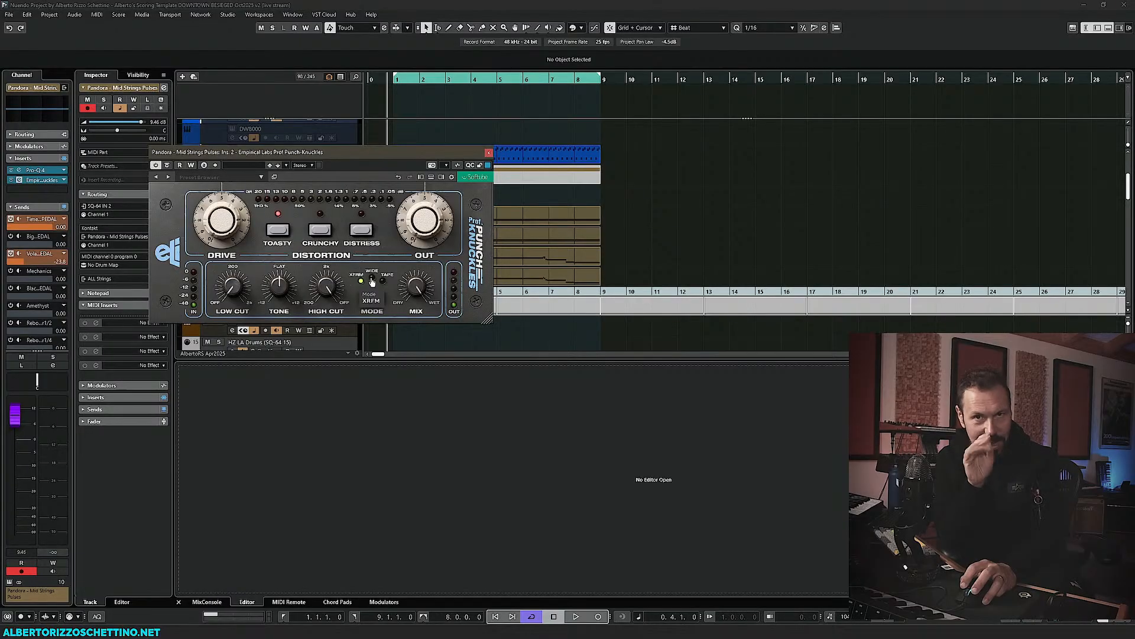
click(372, 282)
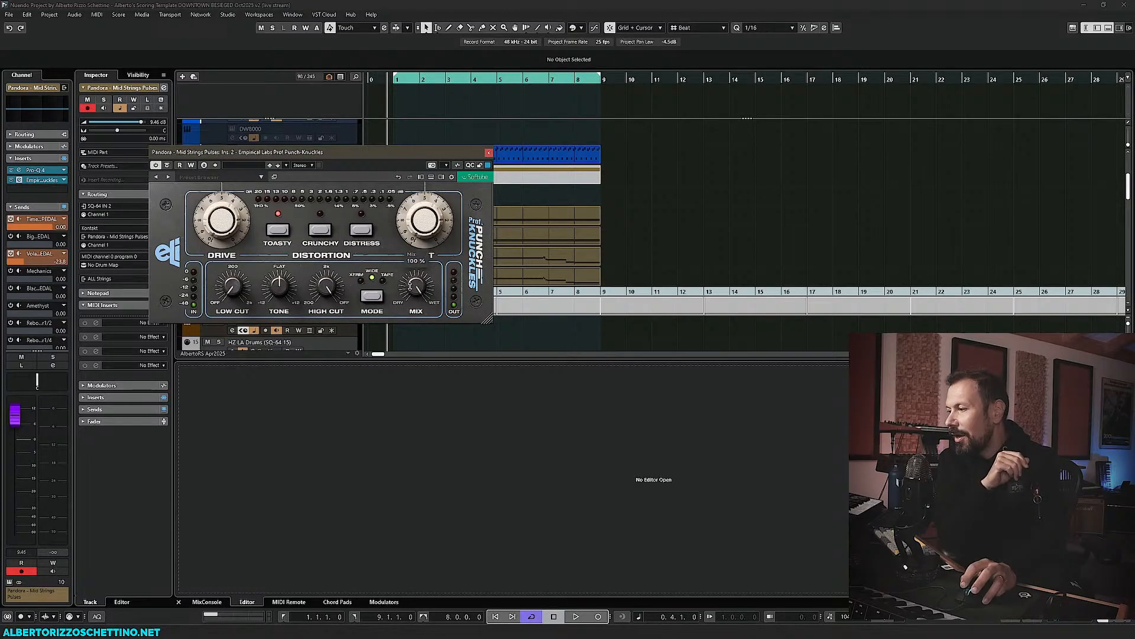
click(384, 287)
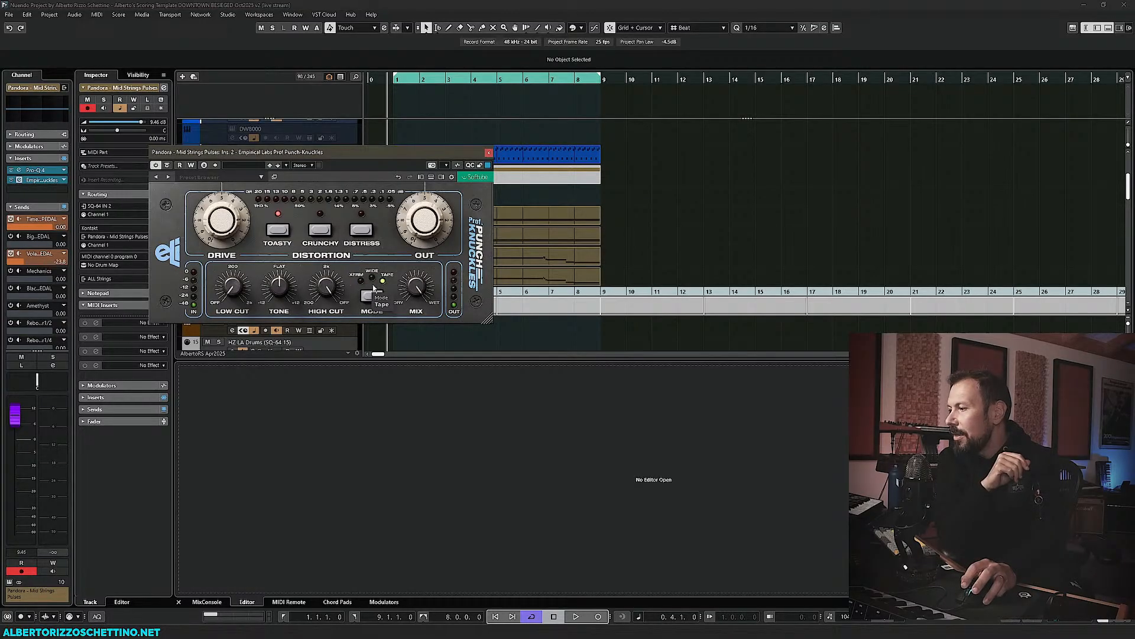
- Look over the plug-in's settings window and show its output, control and input panels
click(452, 177)
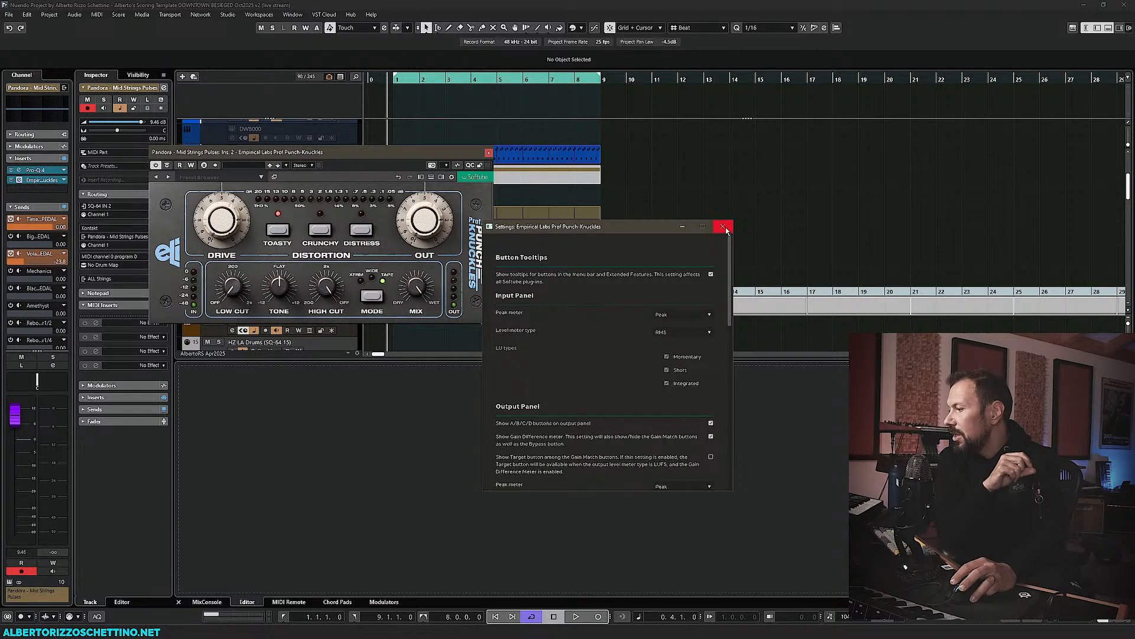
click(725, 229)
click(431, 177)
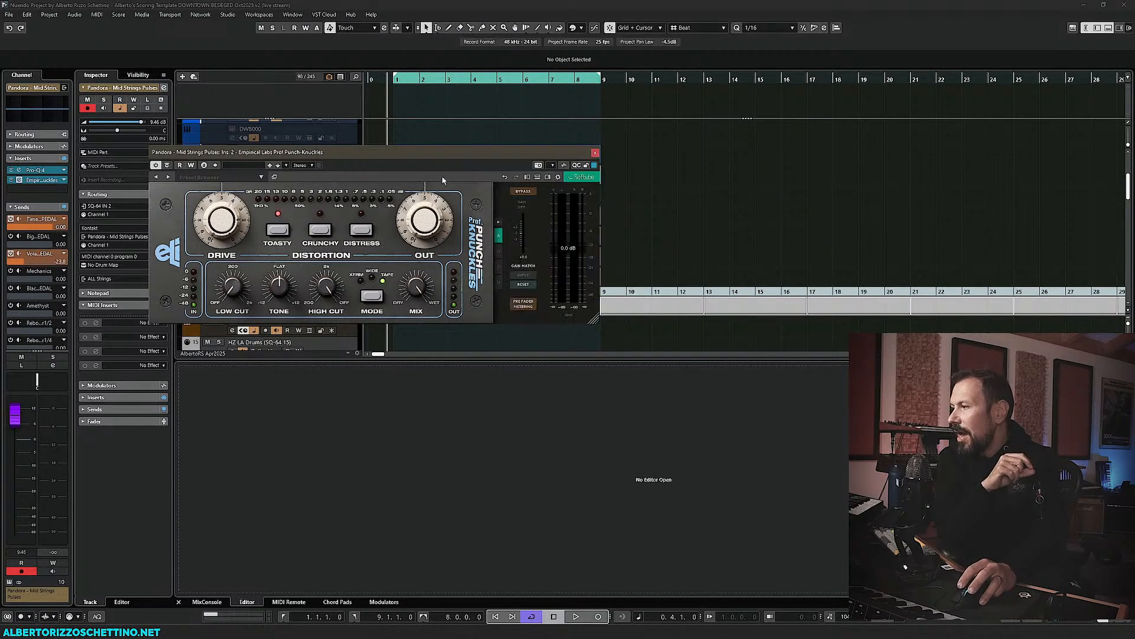
click(537, 177)
click(527, 179)
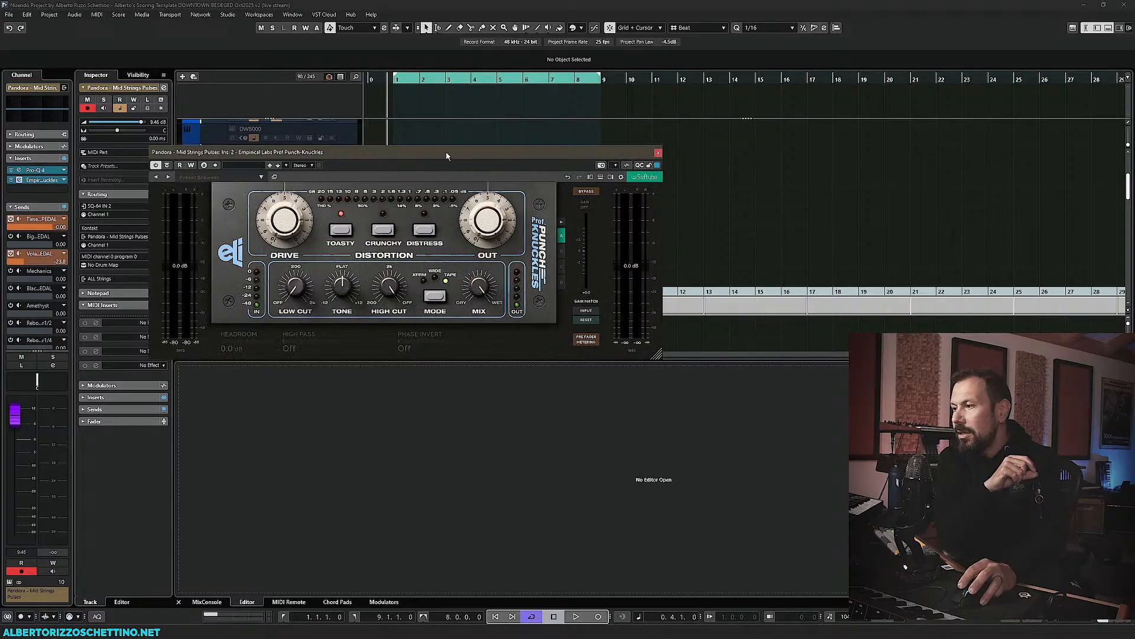
drag(446, 152, 407, 174)
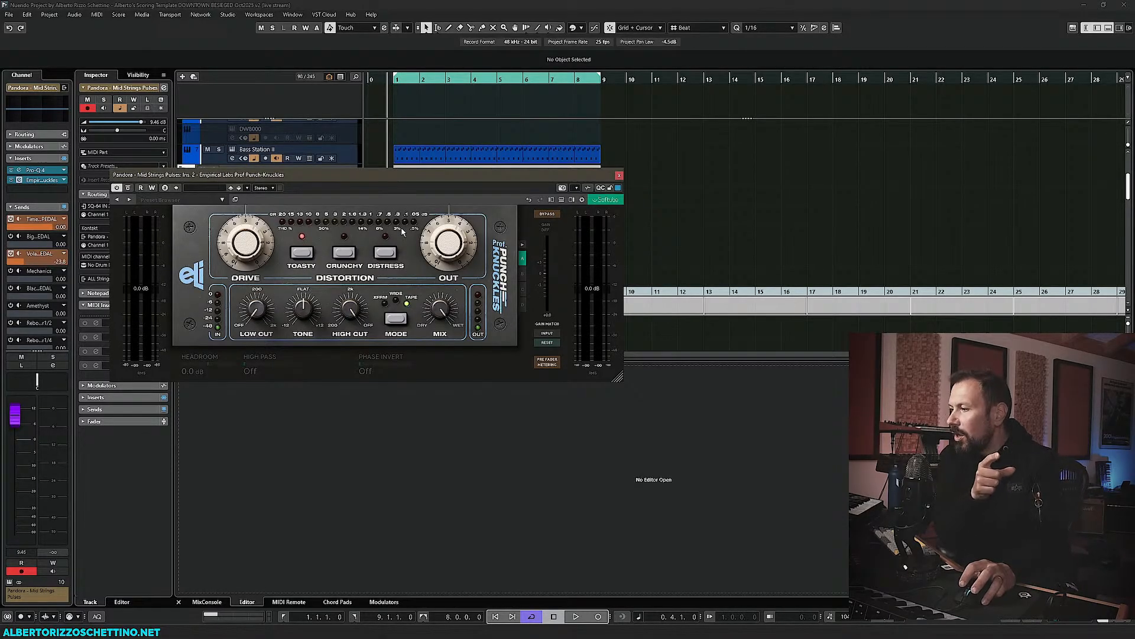
- Switch the distortion type between Distress, Crunchy and Toasty, and finish on Toasty
click(385, 254)
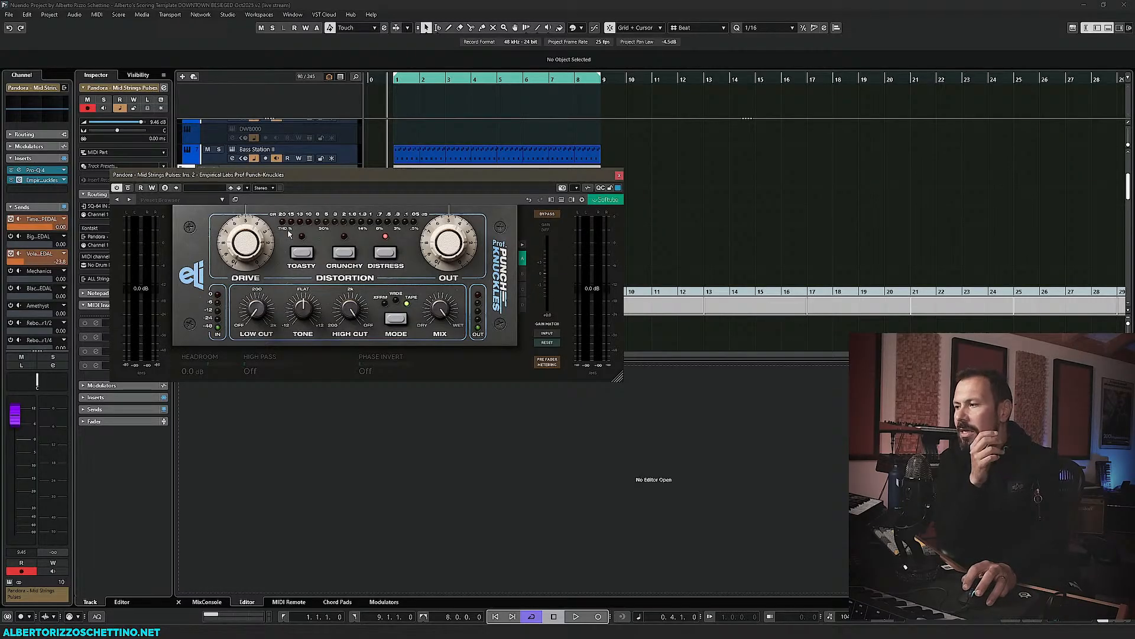
click(343, 255)
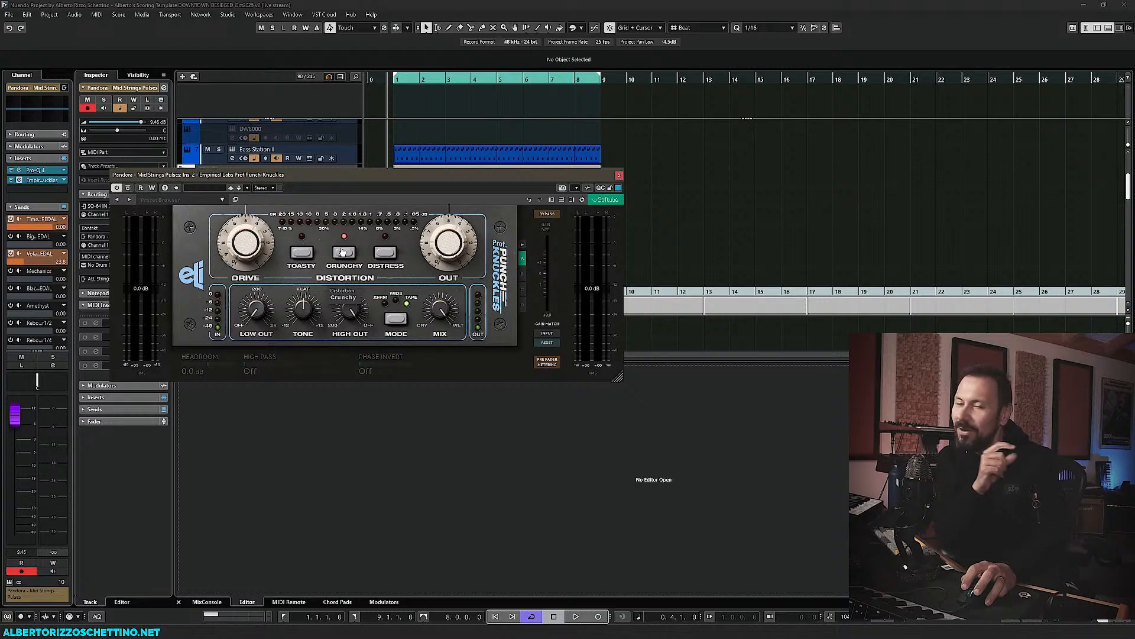
click(302, 254)
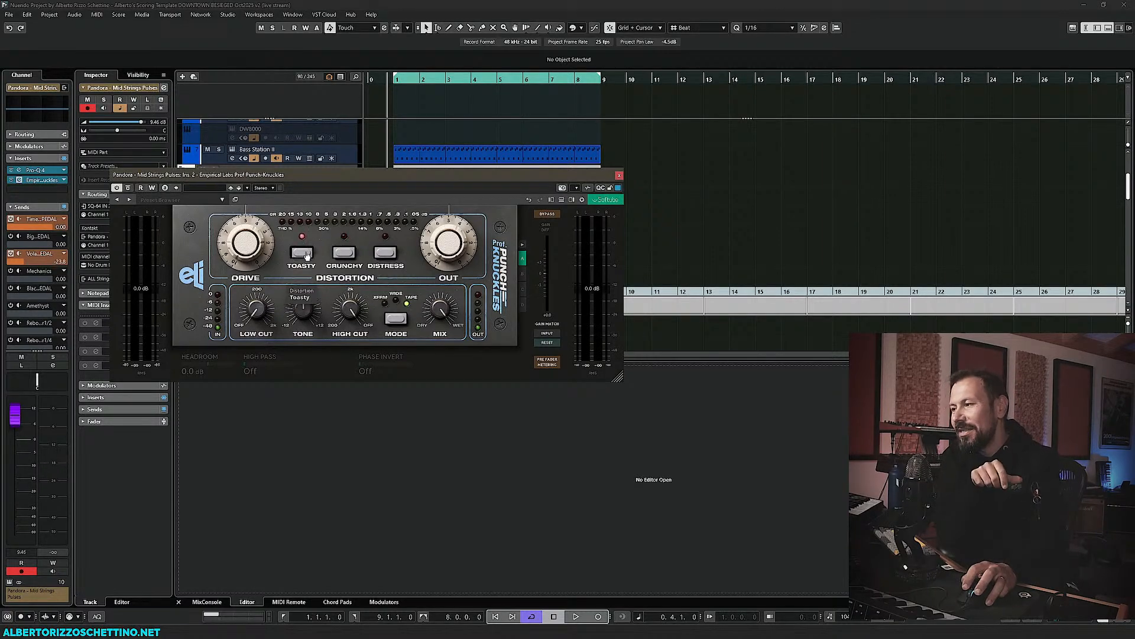
click(380, 254)
click(308, 255)
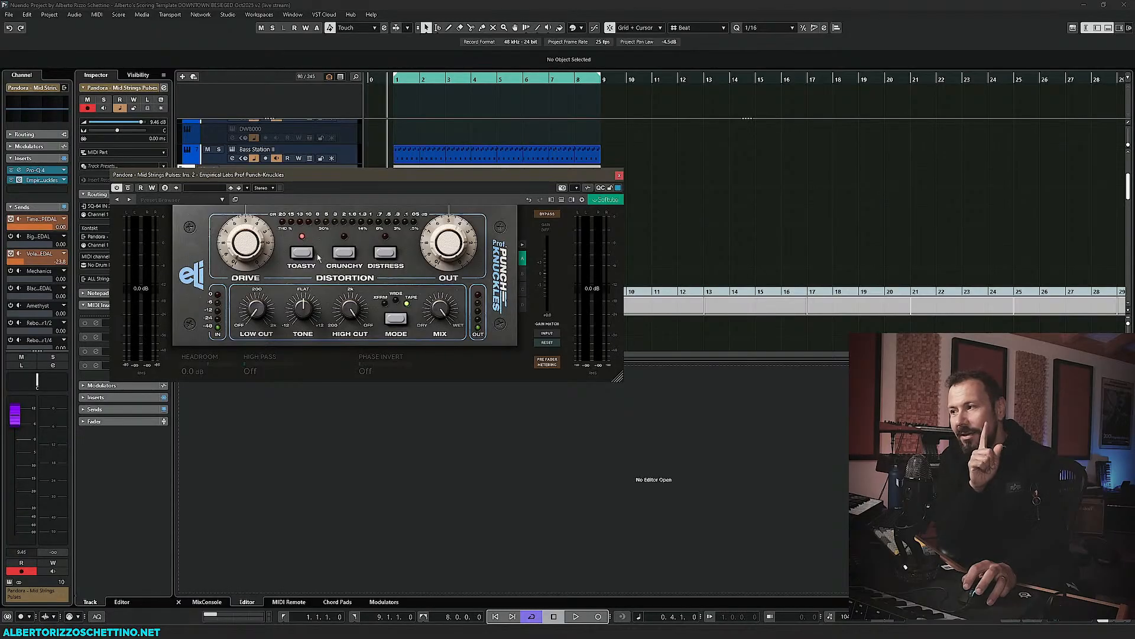
mouse_move(269, 240)
mouse_move(445, 238)
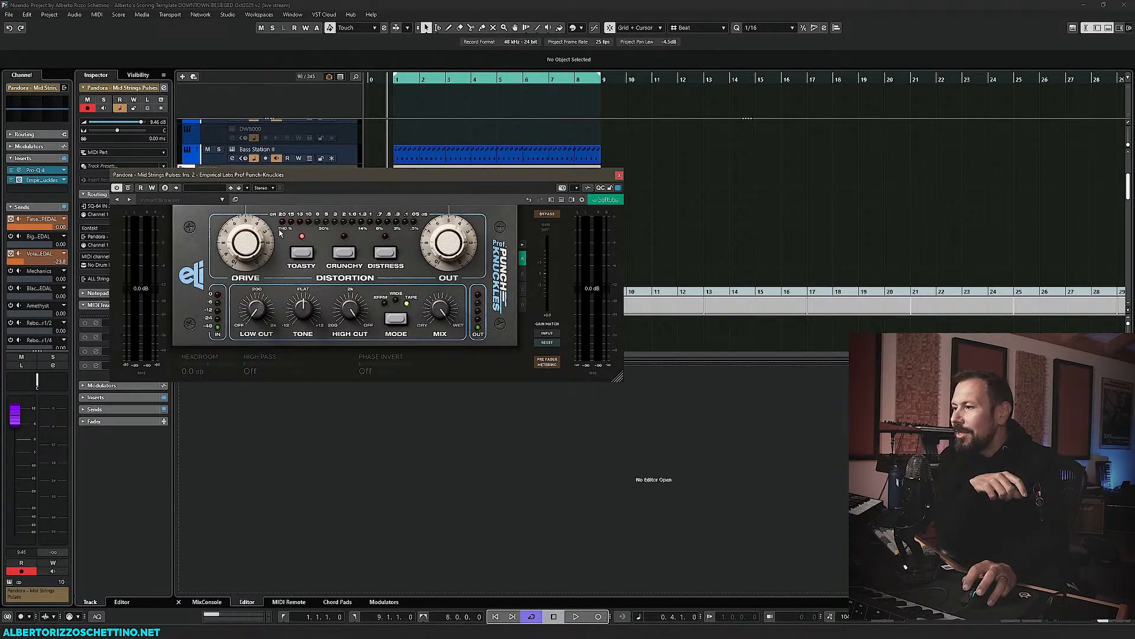
mouse_move(256, 309)
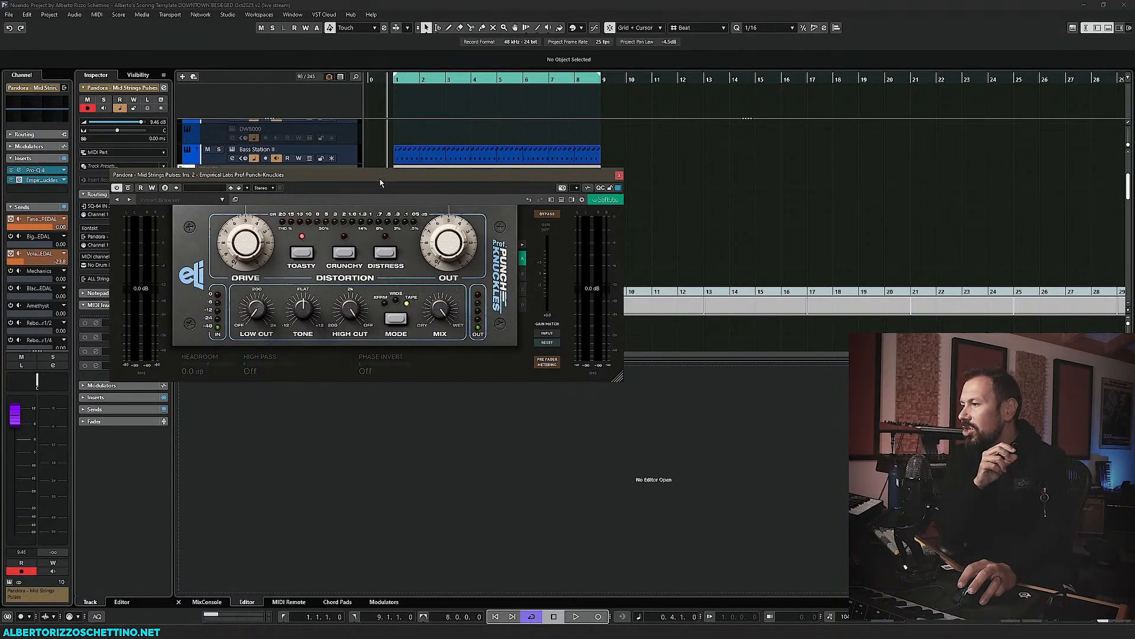
- Move the plug-in window below the string tracks and hide its output and input panels
drag(448, 245, 426, 222)
drag(596, 220, 590, 343)
click(610, 365)
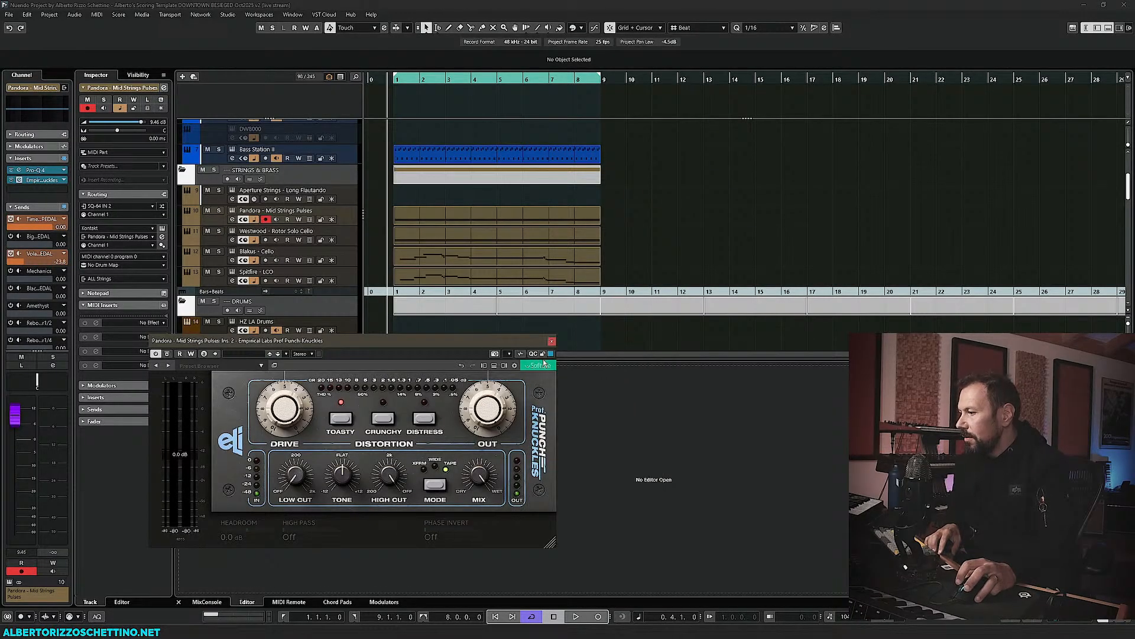
click(484, 365)
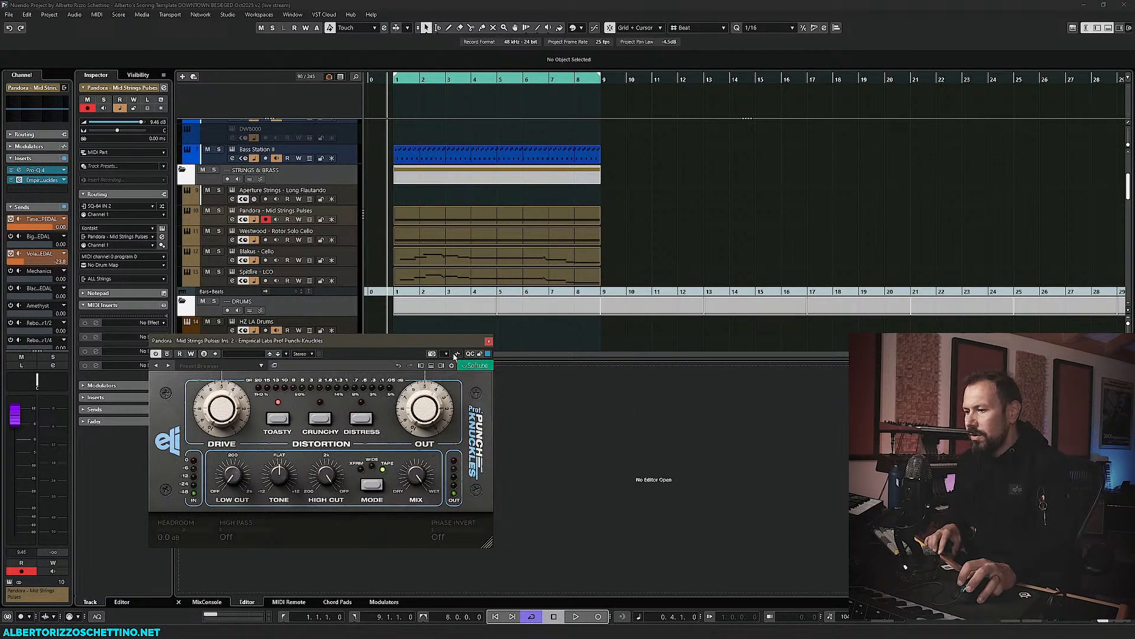
- Try lowering the plug-in's Headroom to -2.6 dB and reset it to 0 dB
drag(187, 531, 215, 535)
double_click(186, 532)
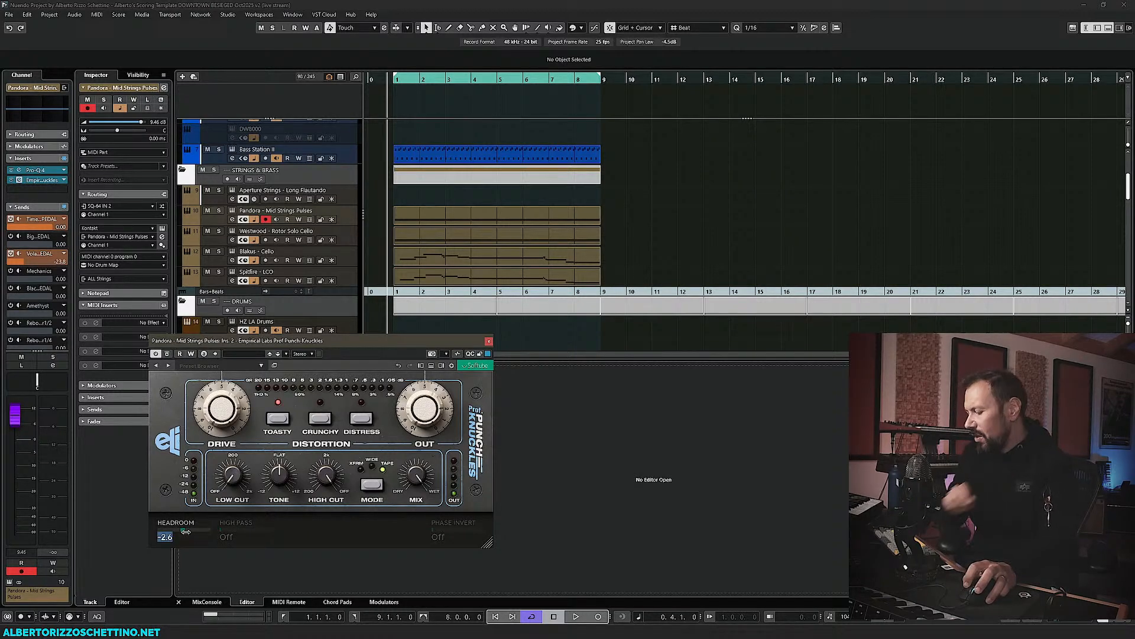
text(0)
key(Return)
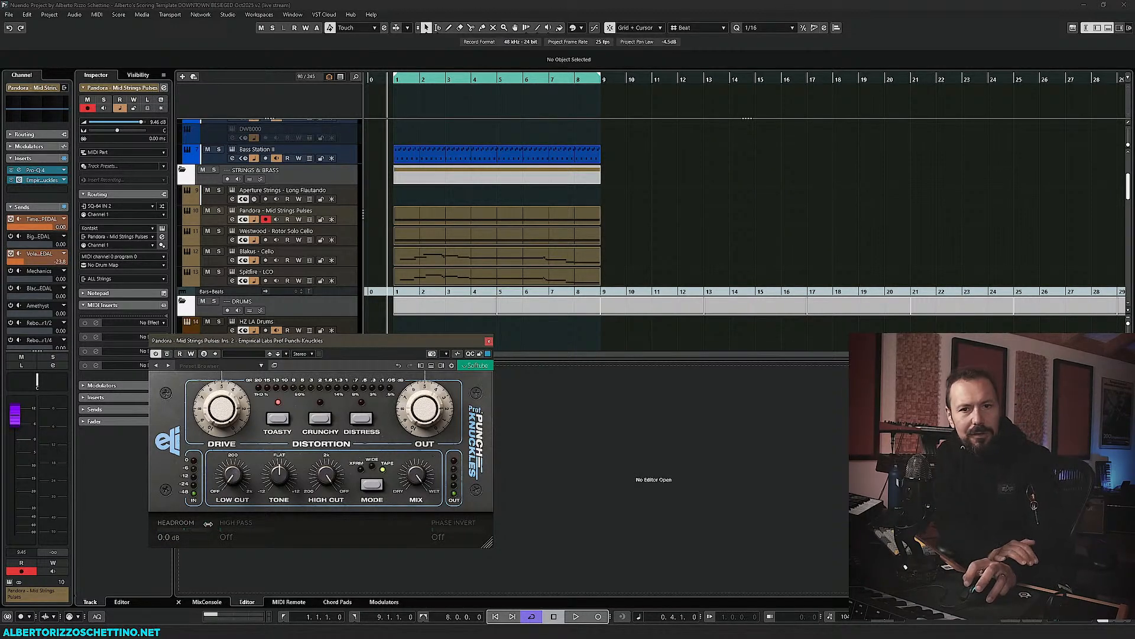
- Hide the plug-in's control panel and close the Punch-Knuckles window
click(431, 366)
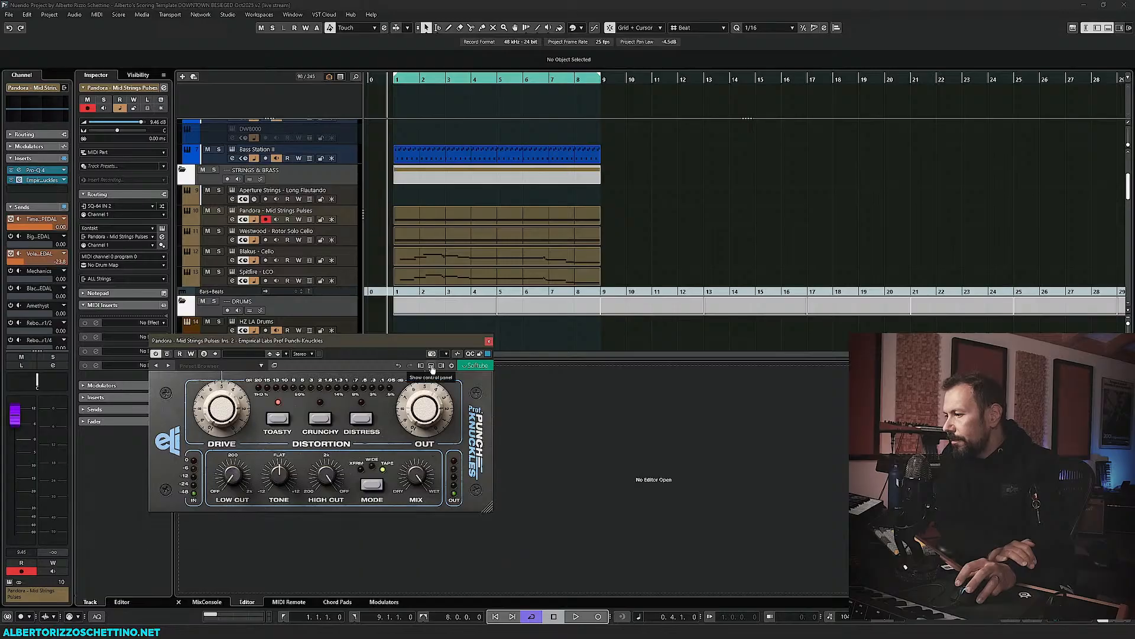
click(489, 341)
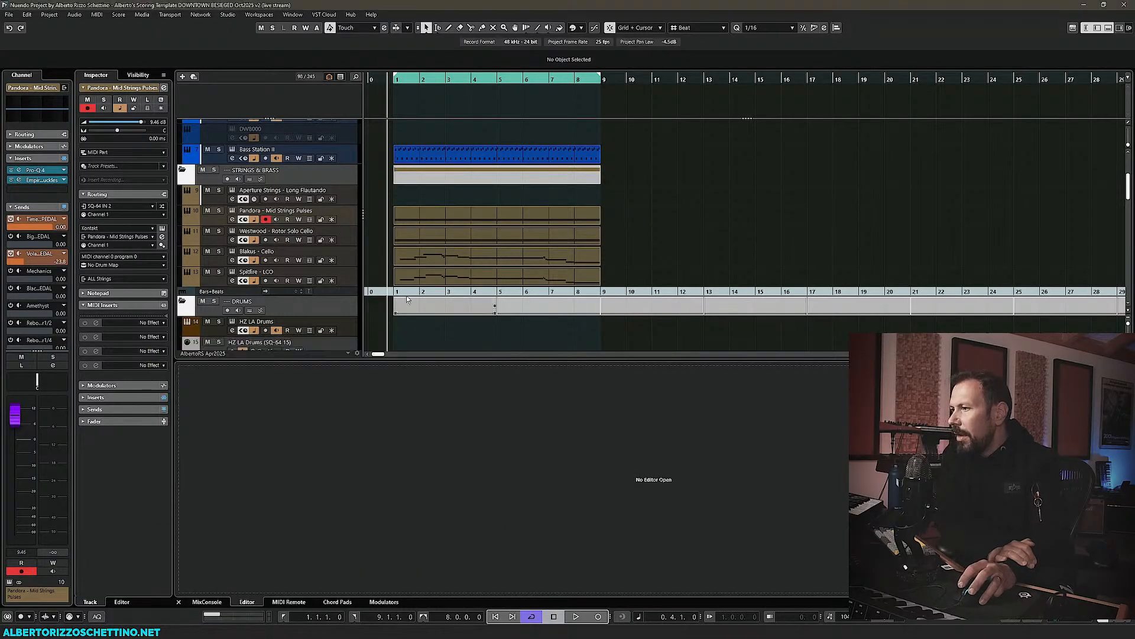
- Solo the Pandora - Mid Strings Pulses track and play it from bar 1 with the Punch-Knuckles plug-in open
click(392, 81)
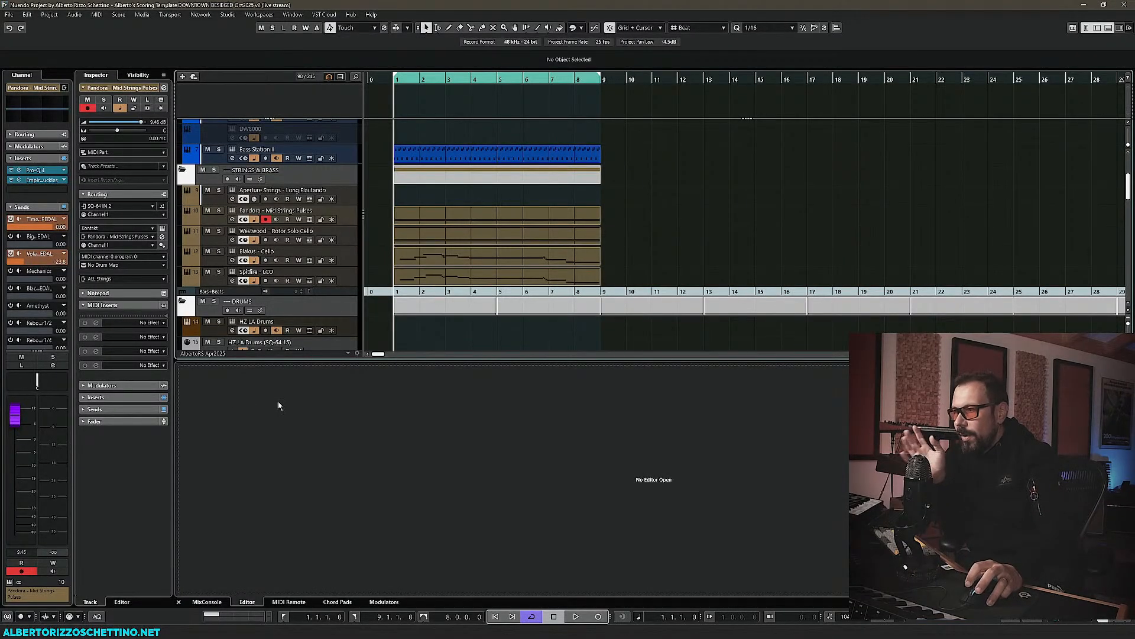
click(219, 211)
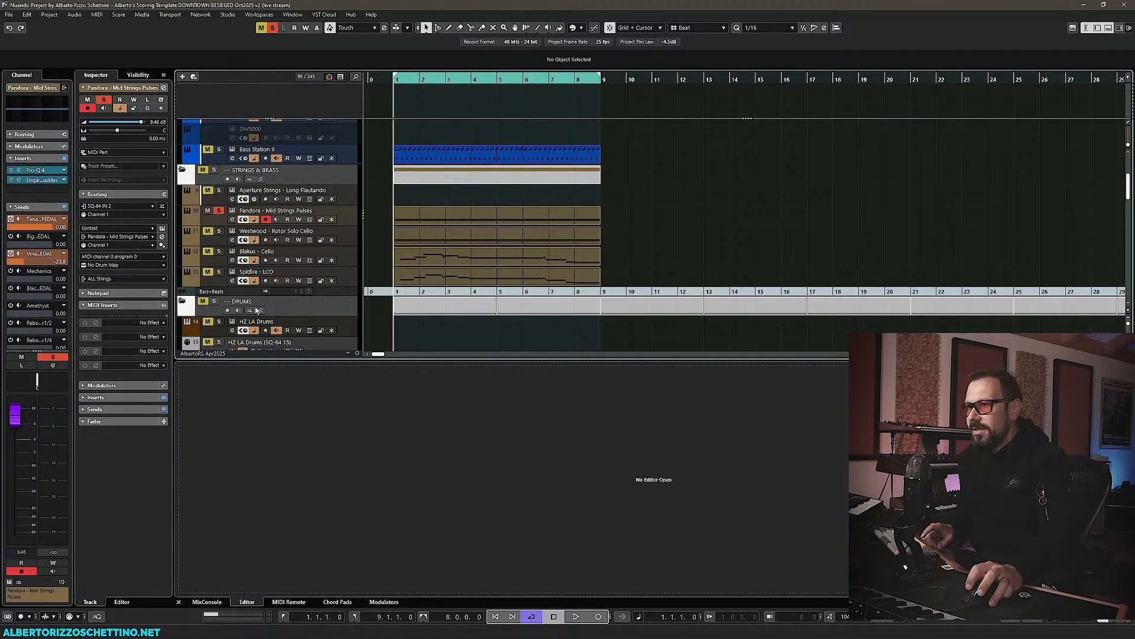
click(35, 179)
key(space)
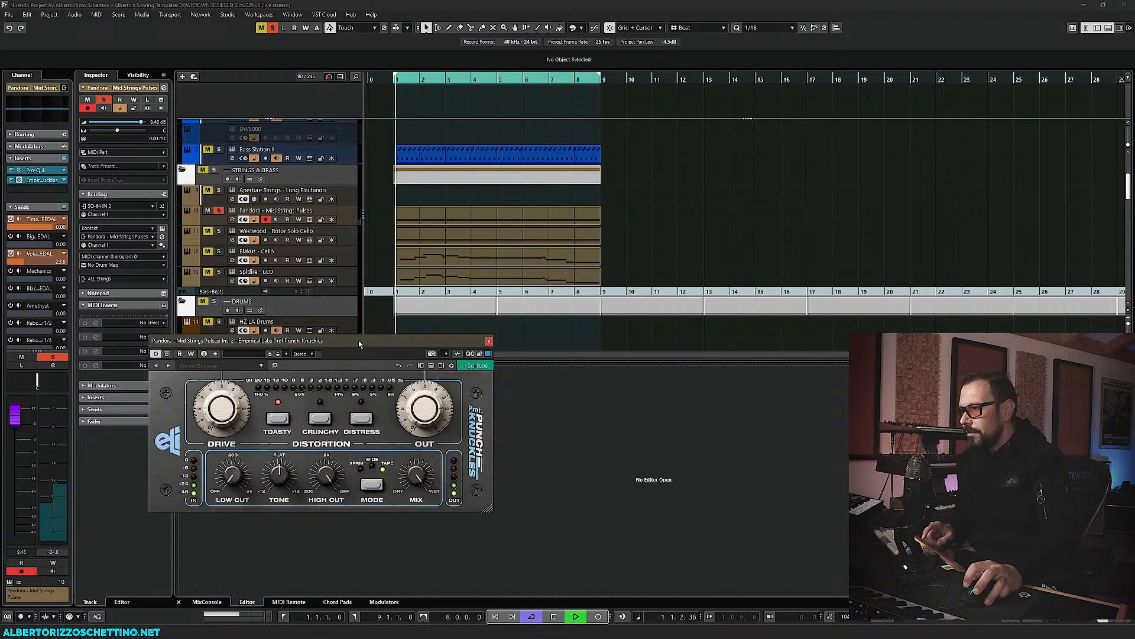
drag(407, 375, 406, 371)
key(space)
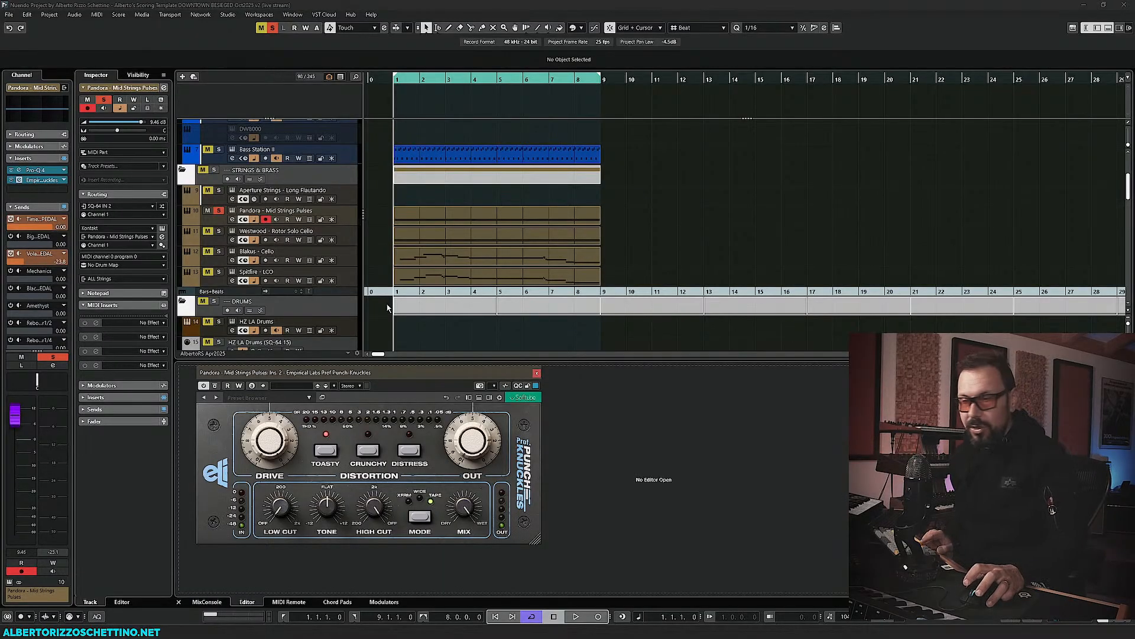
key(space)
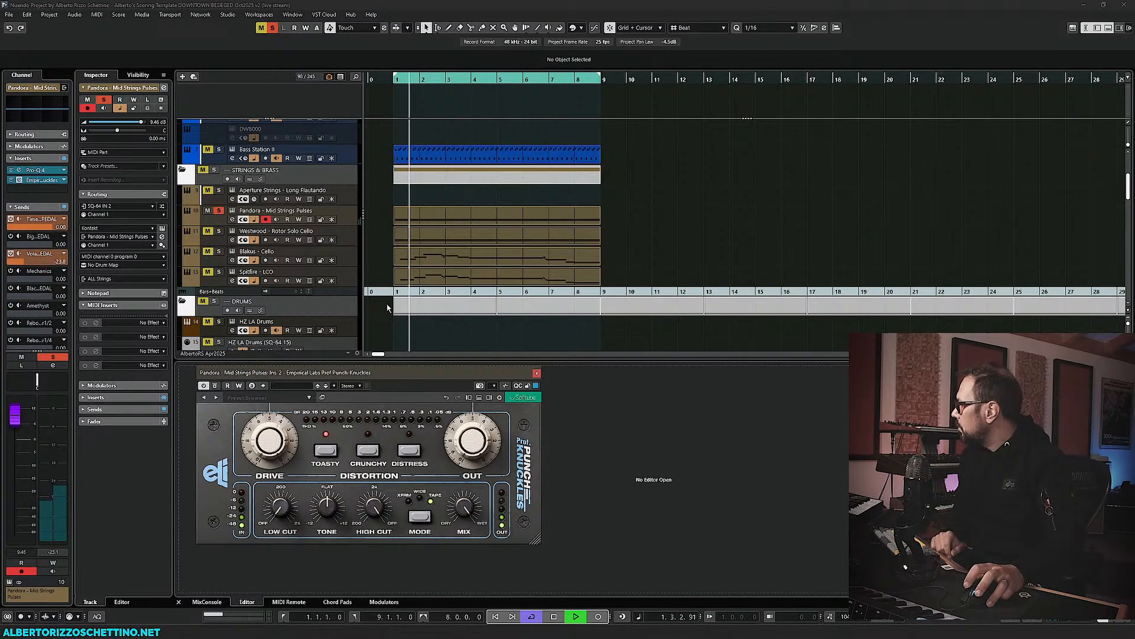
key(space)
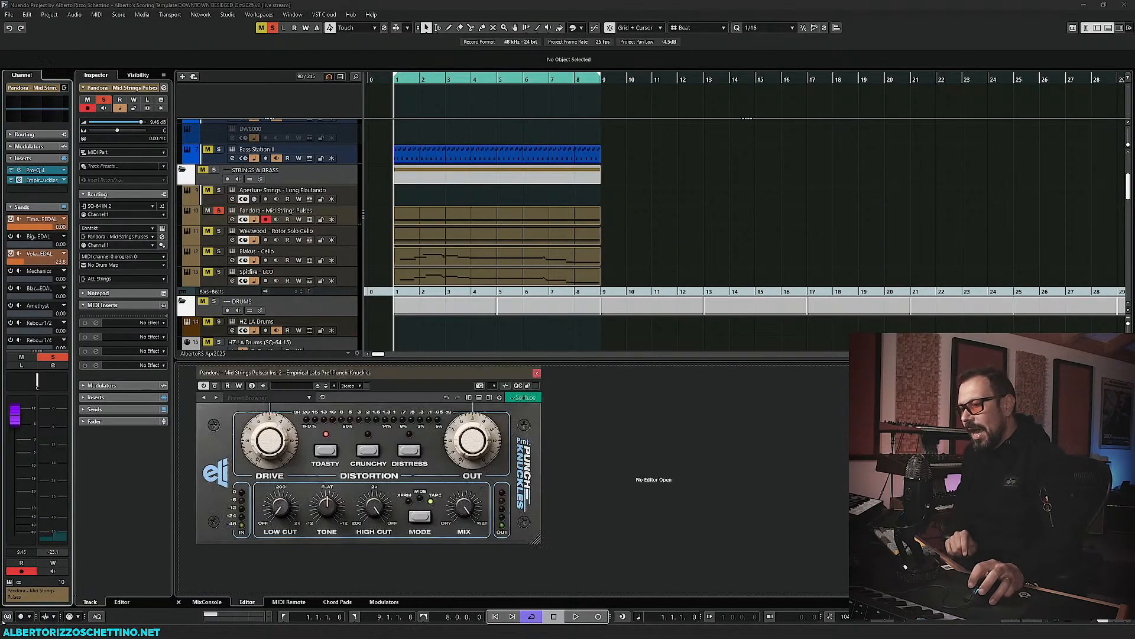
- Check the audio interface in Lynx Aurora Remote Control, minimise it and bring back the Punch-Knuckles window
click(536, 373)
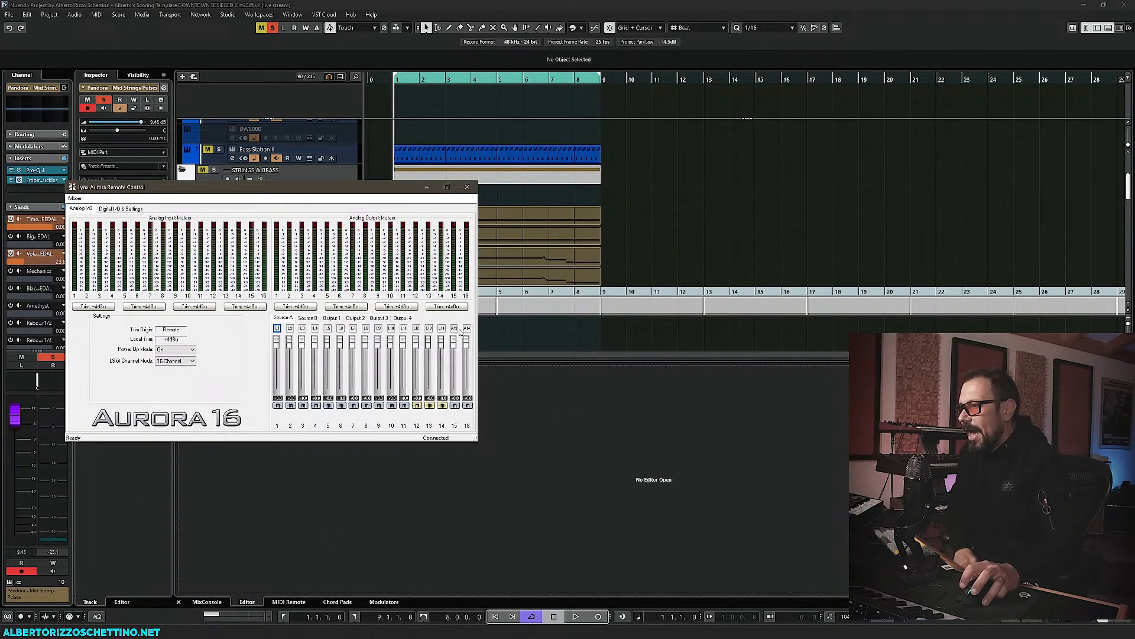
click(427, 187)
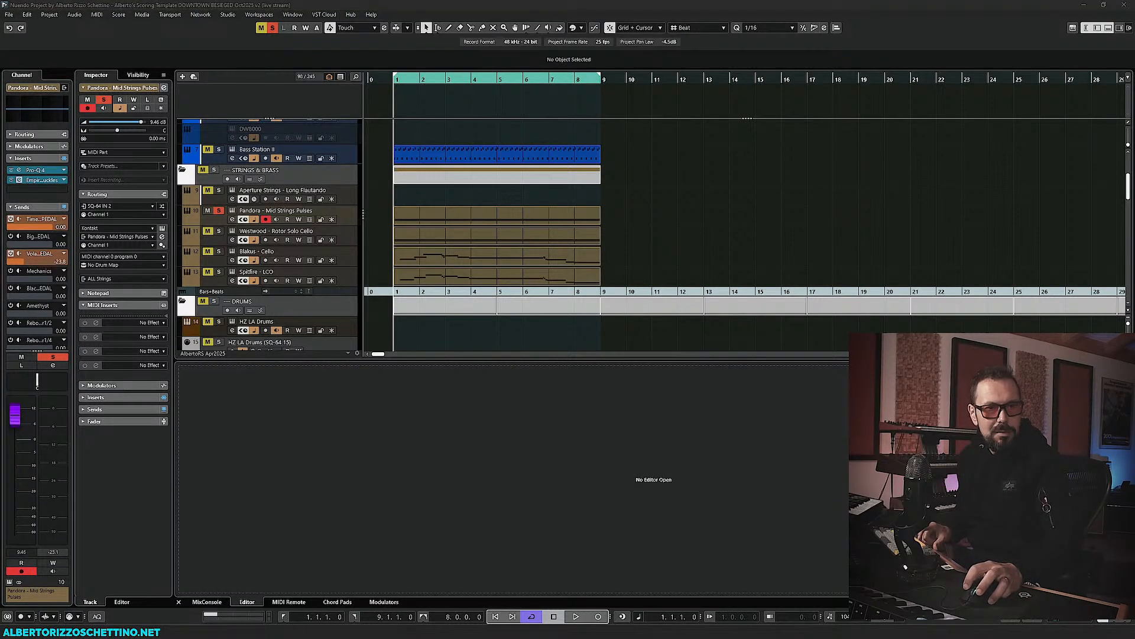
click(257, 383)
drag(339, 374, 333, 391)
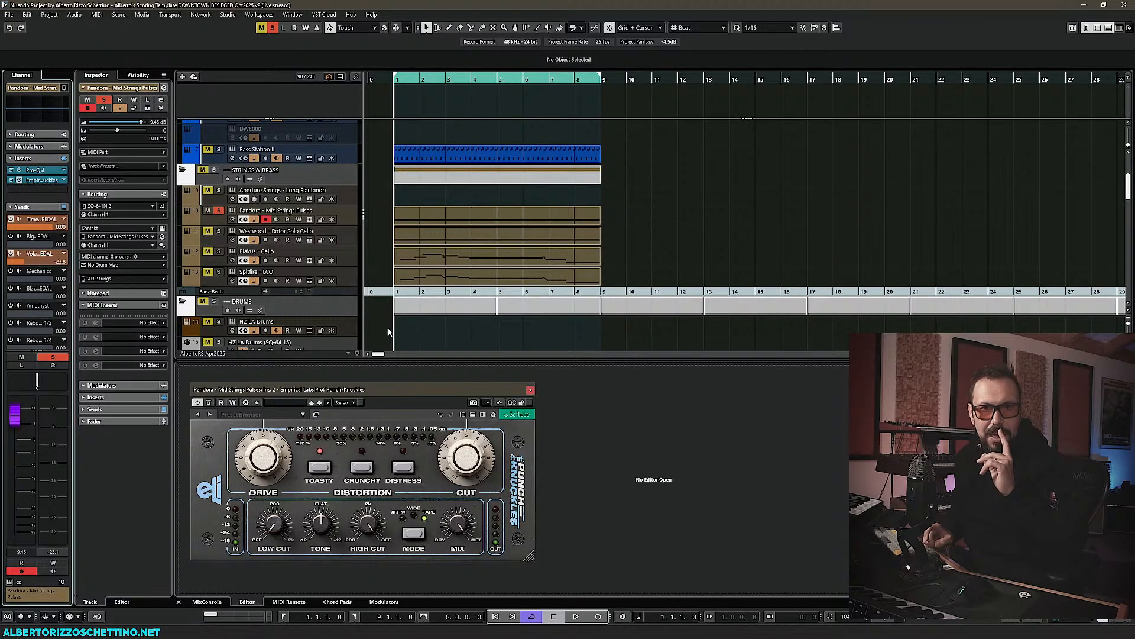
click(530, 390)
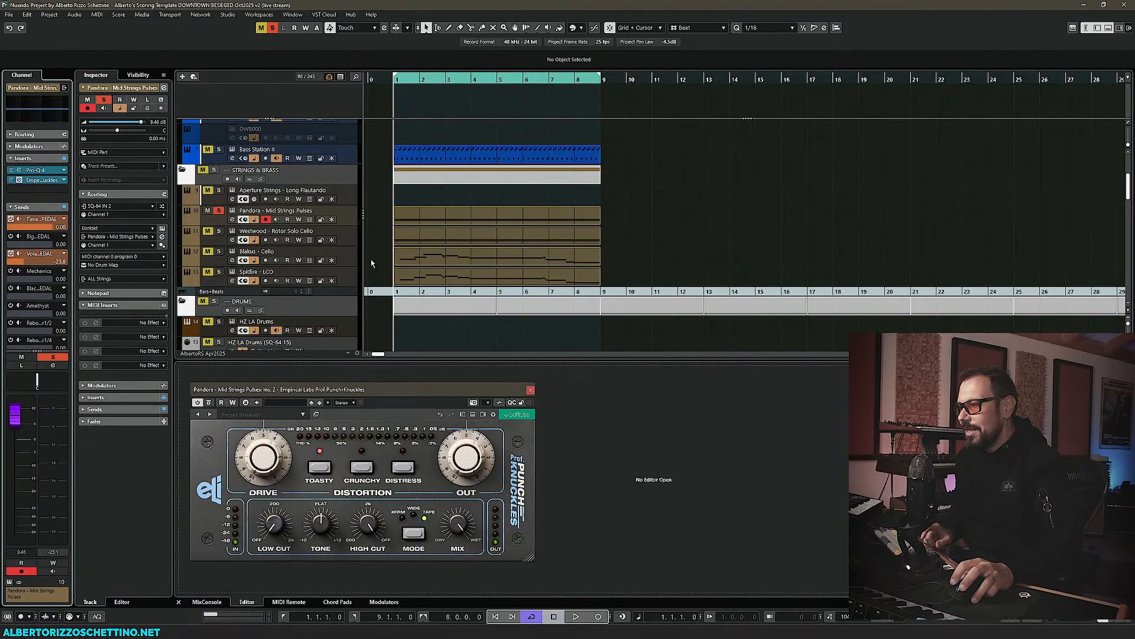
- Audition the soloed Pandora strings from bar 1 and turn up the Punch-Knuckles Drive during playback
key(space)
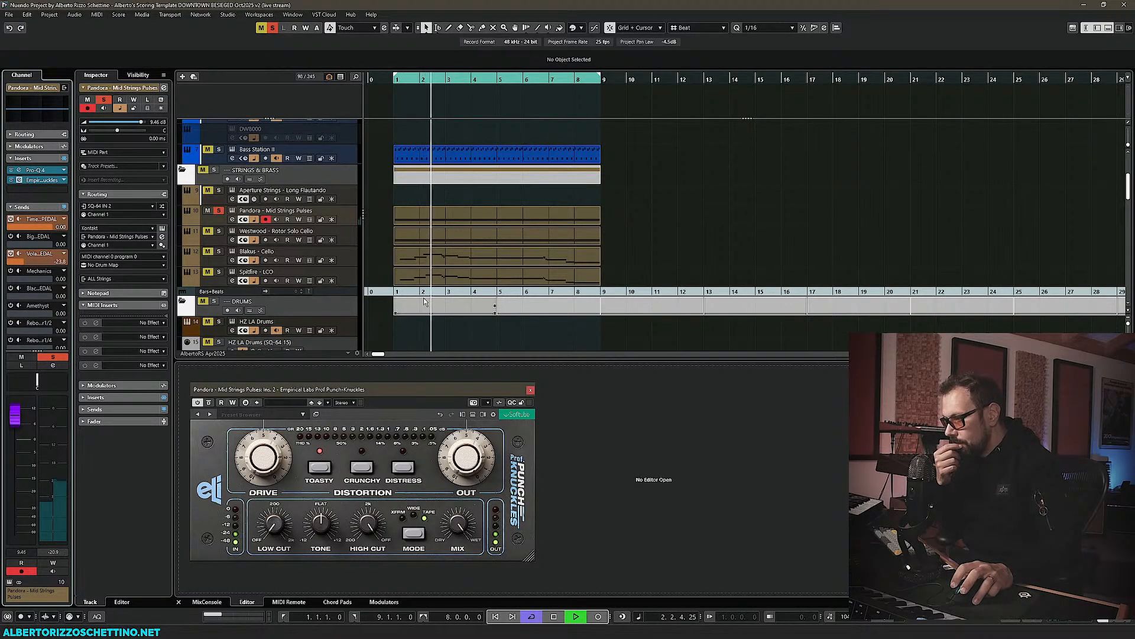
key(space)
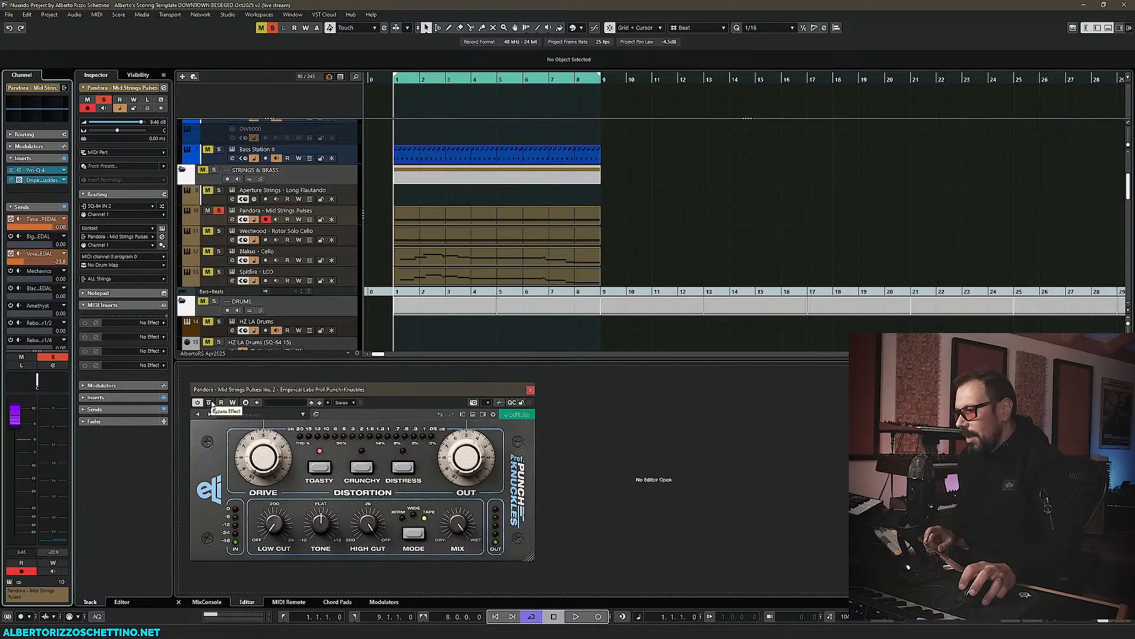
mouse_move(467, 525)
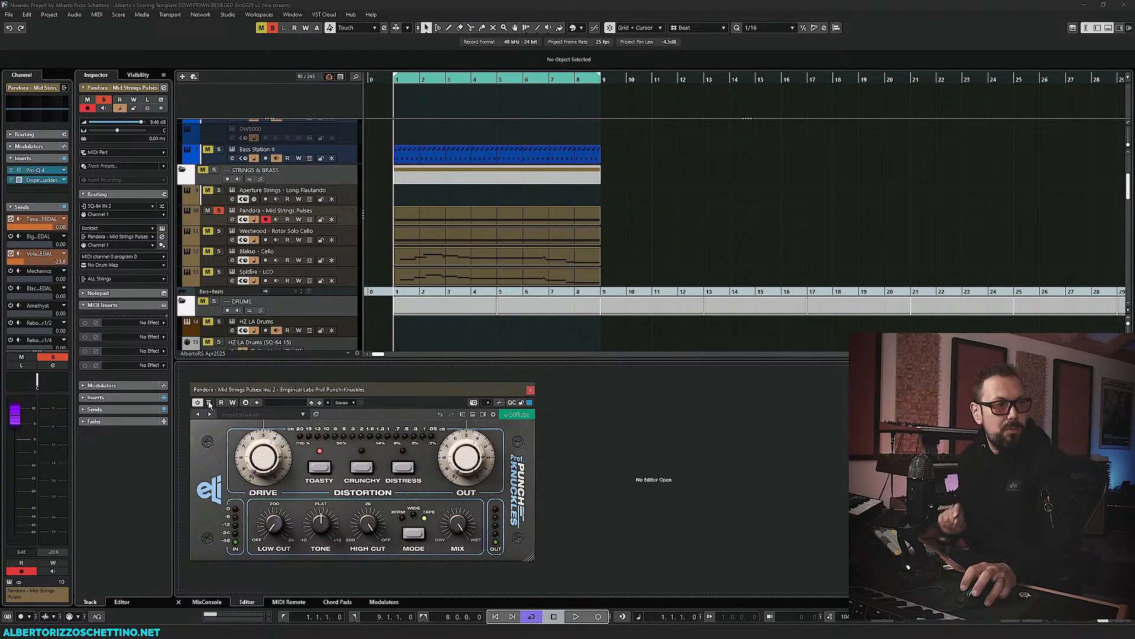
key(space)
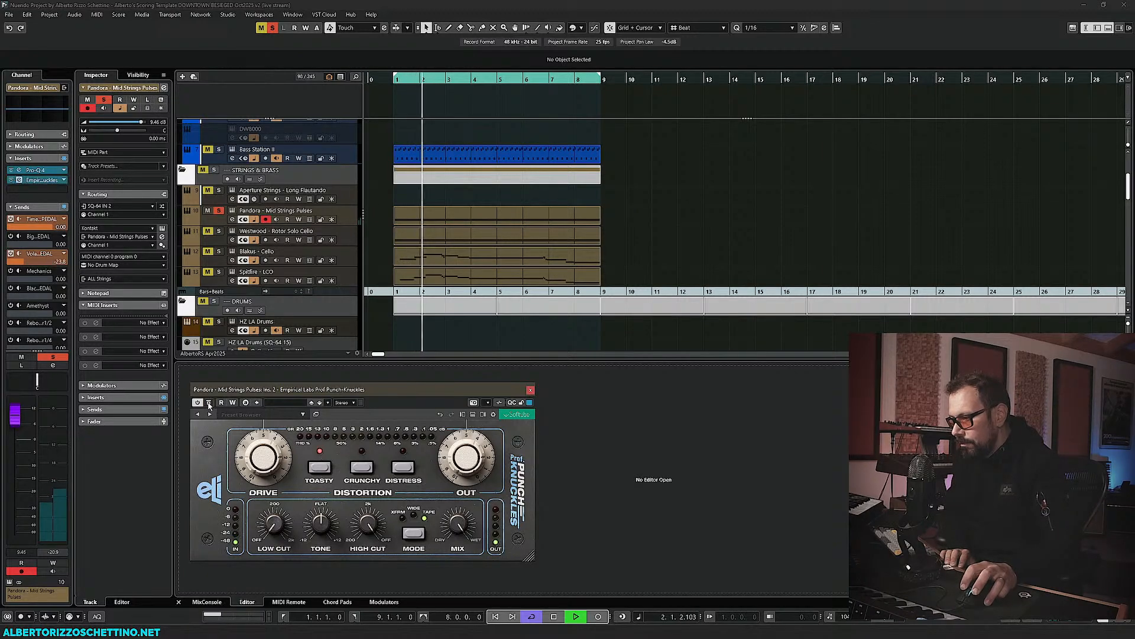
drag(264, 462, 265, 436)
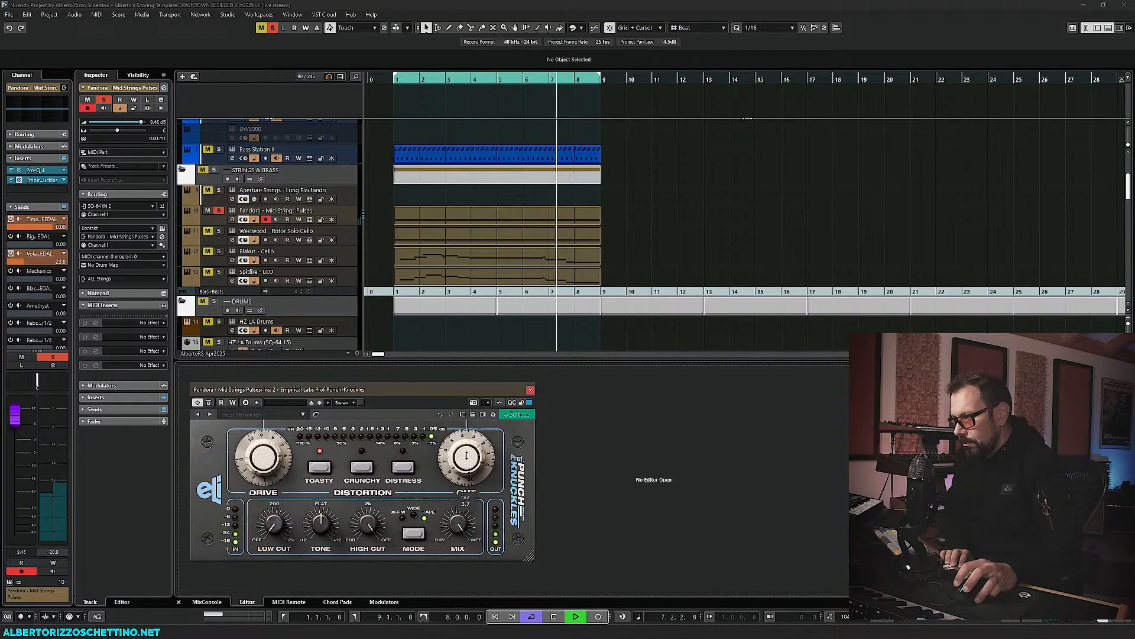
- Raise the Punch-Knuckles Out level during playback, compare the strings with the plug-in bypassed and active, and stop playback
drag(468, 461, 468, 453)
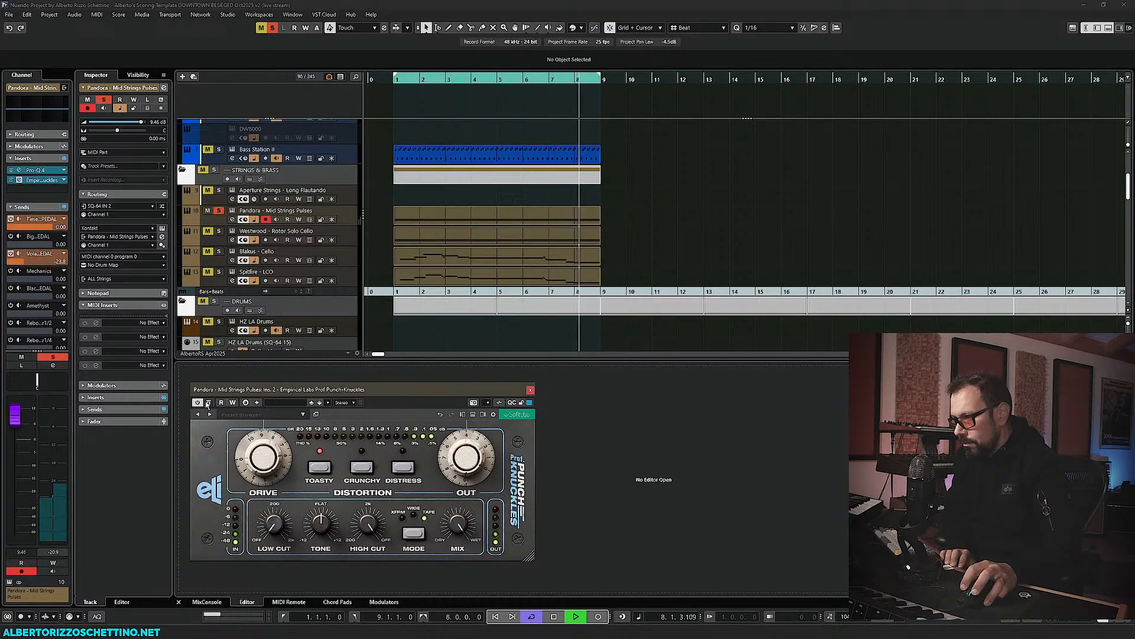
click(209, 403)
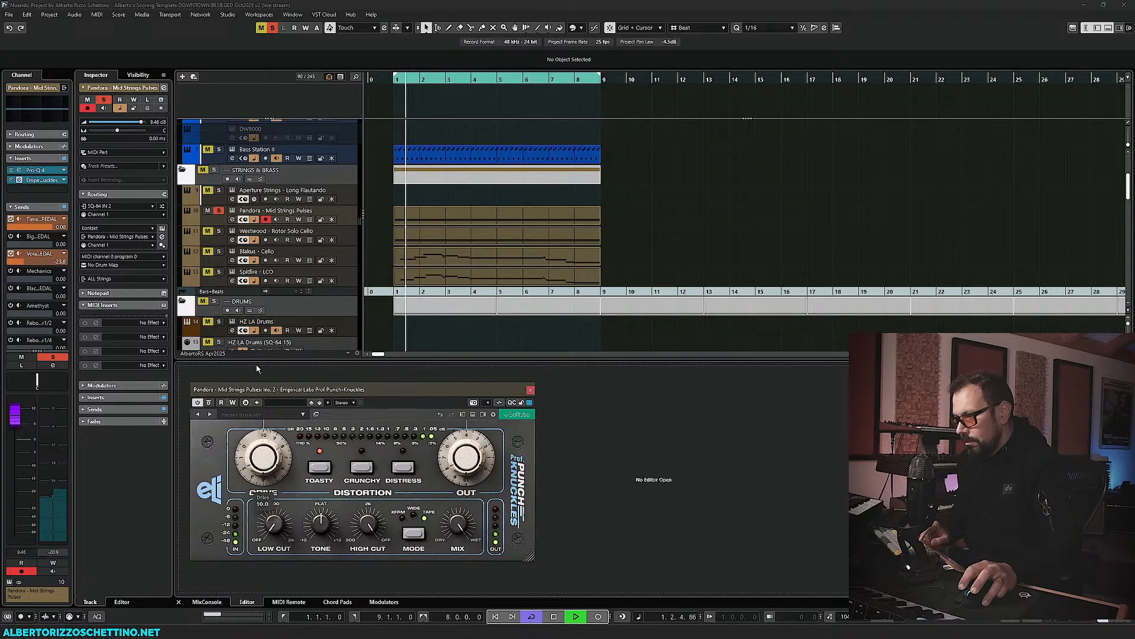
click(210, 403)
click(210, 402)
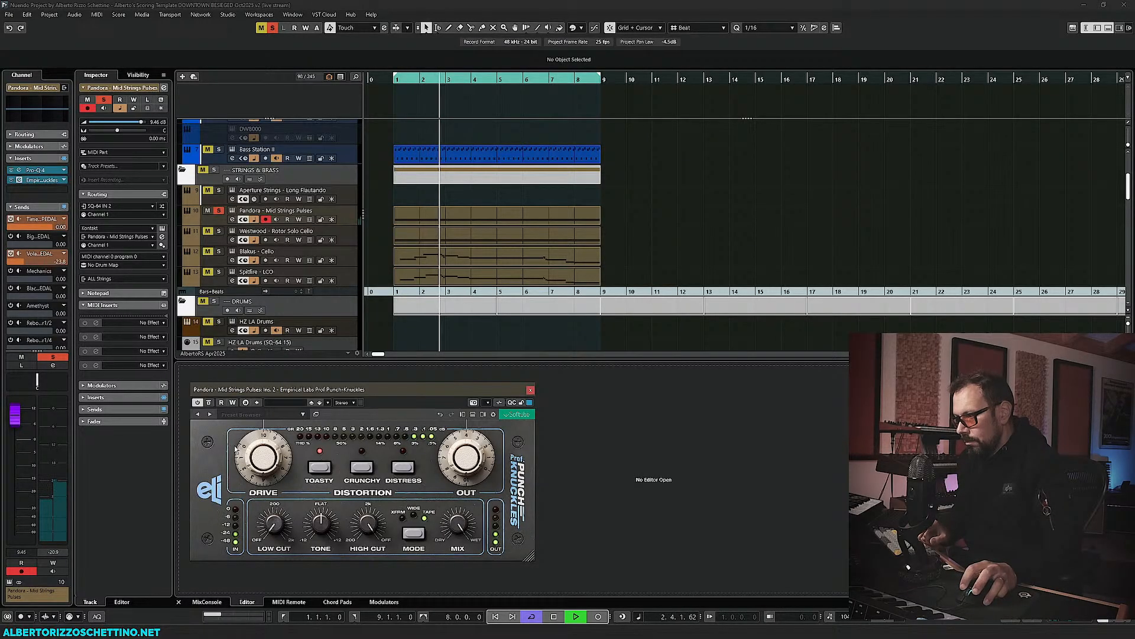
key(space)
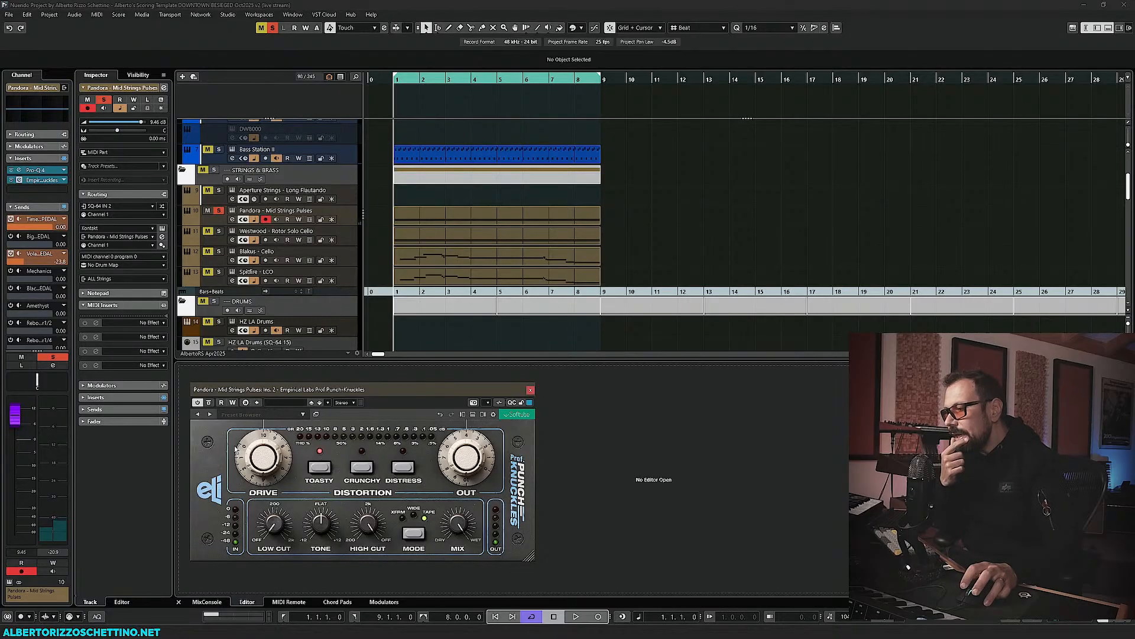
- Play the soloed strings from bar 1 and compare the Crunchy and Toasty distortion types
mouse_move(265, 454)
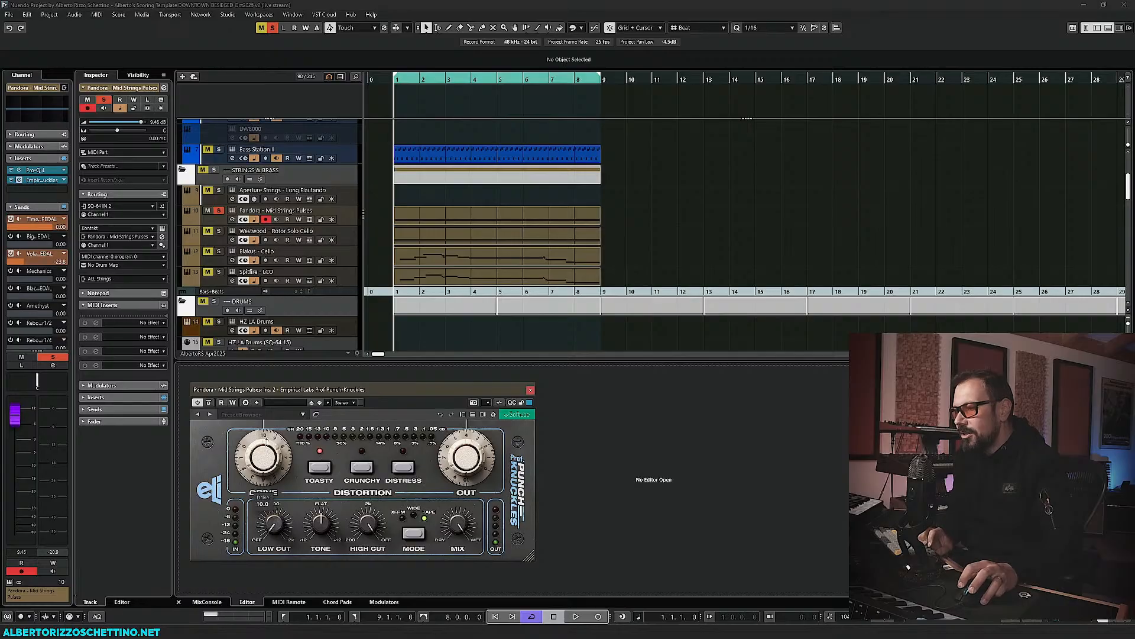
key(space)
click(363, 469)
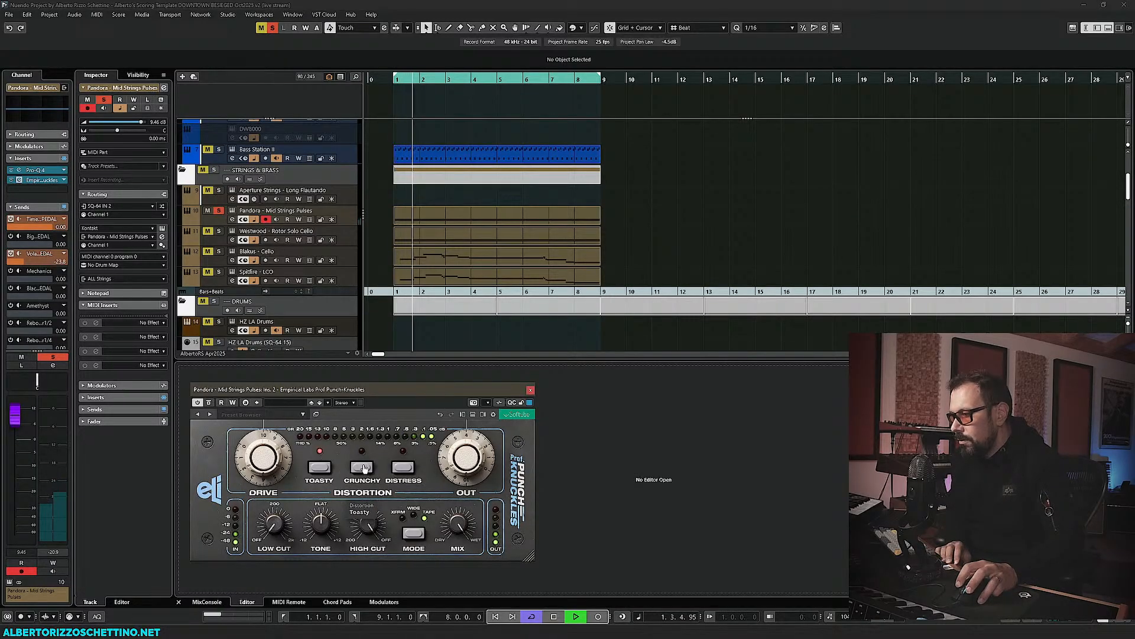
click(320, 468)
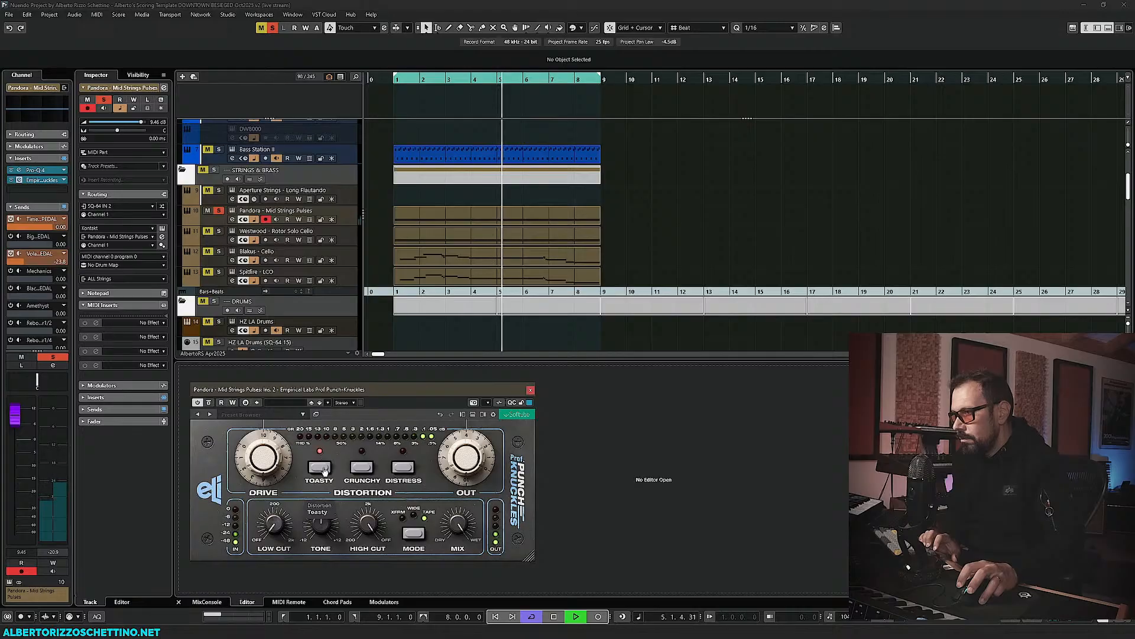
key(space)
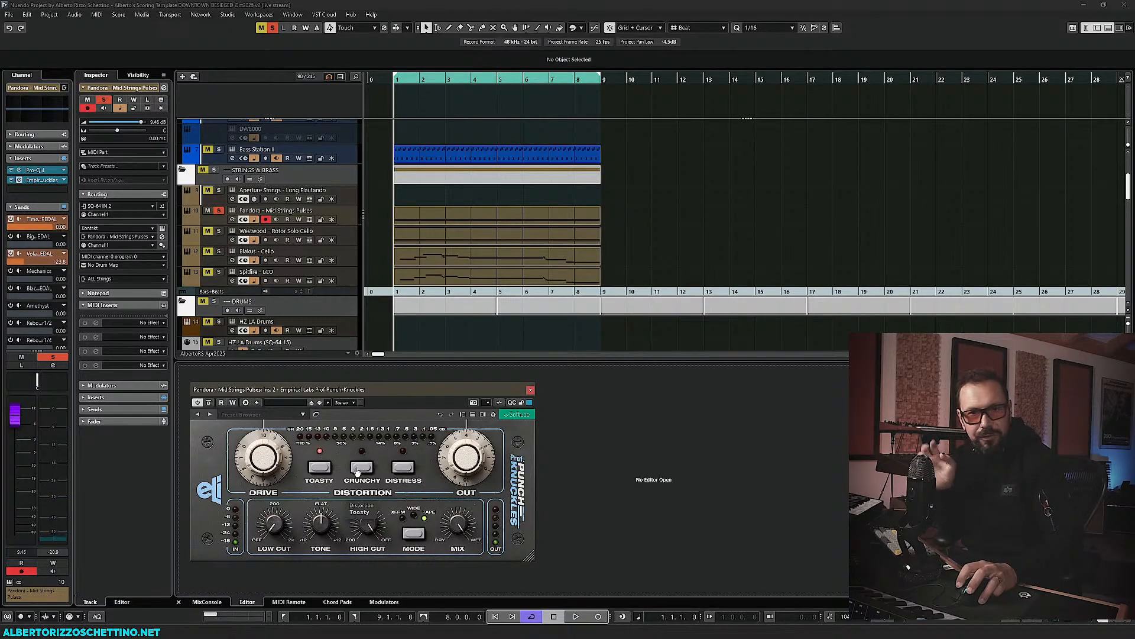
- Compare the Distress and Toasty distortion types while the strings play, finishing on Distress and stopping playback
click(403, 467)
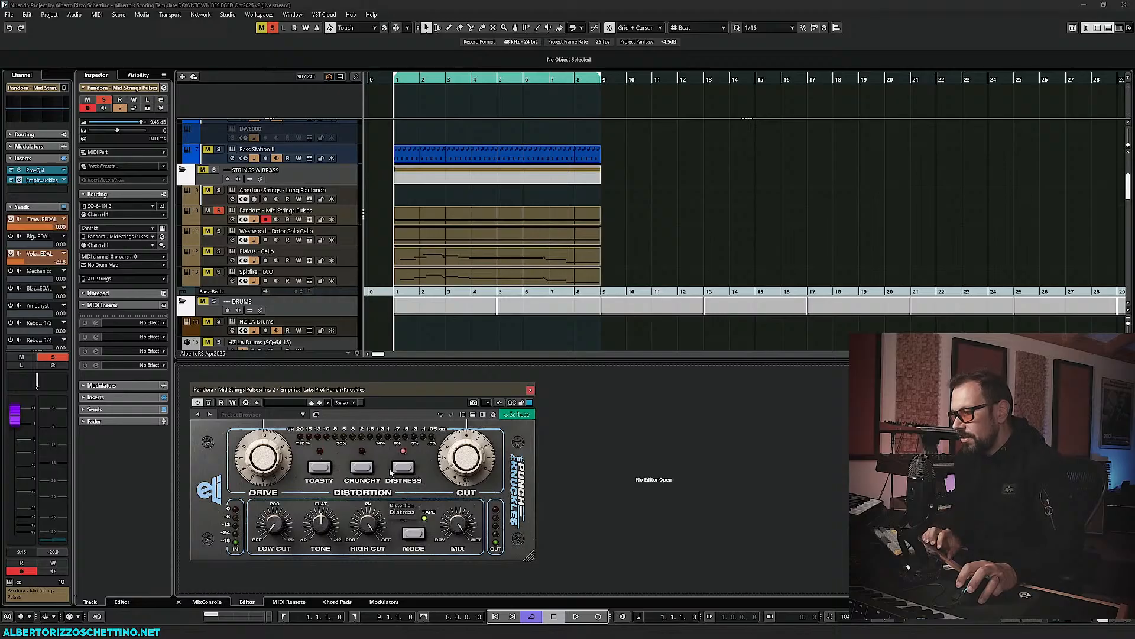
key(space)
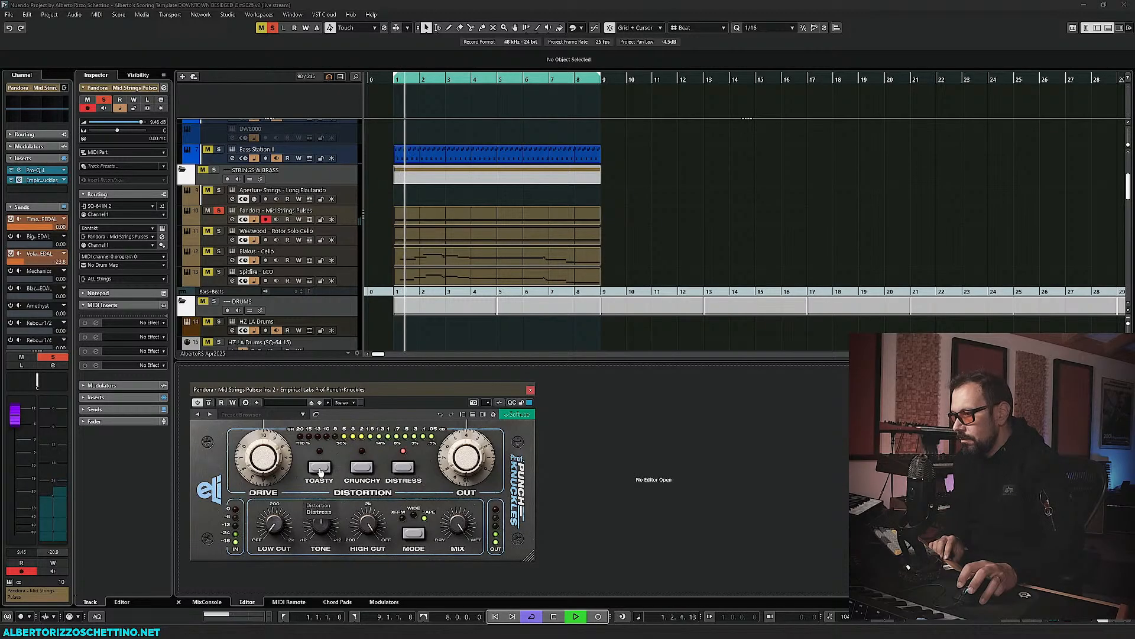
click(320, 467)
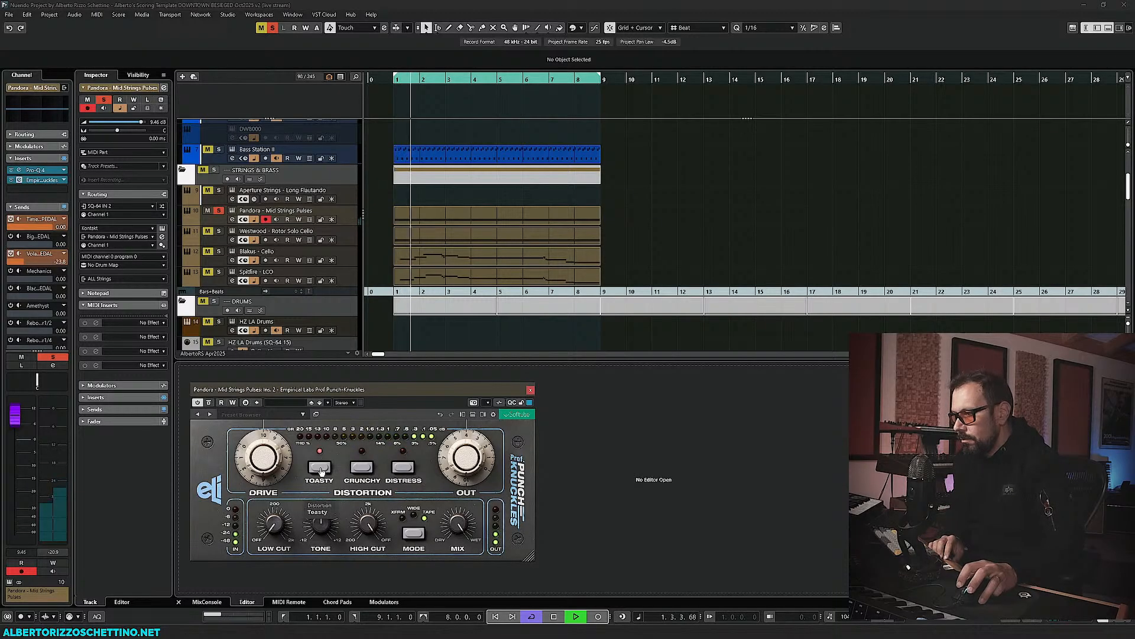
click(404, 468)
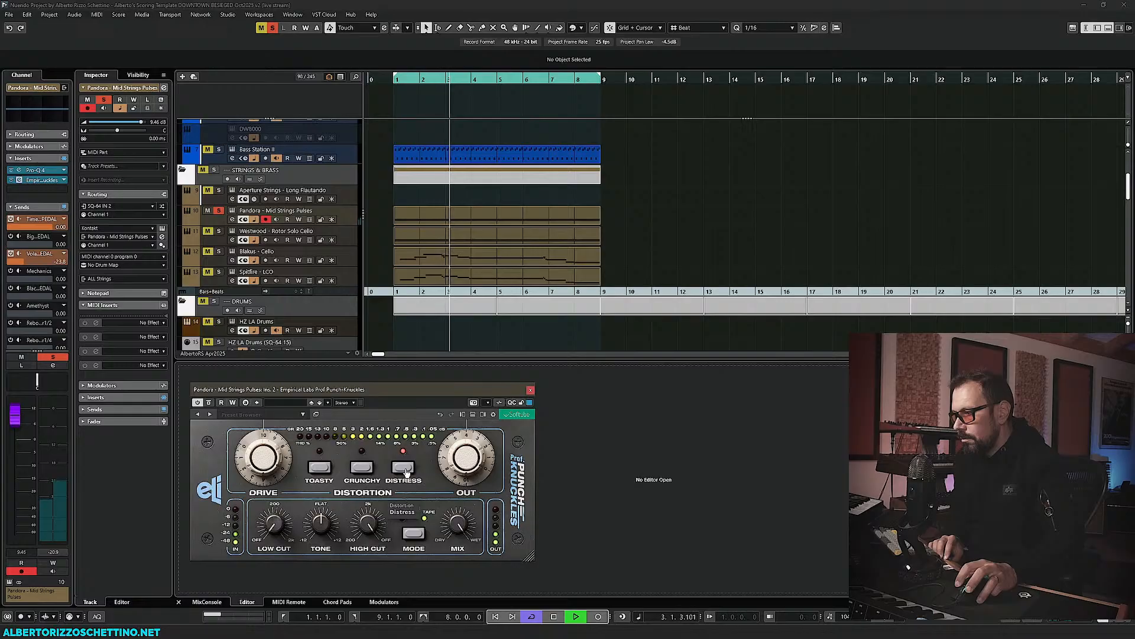
click(320, 468)
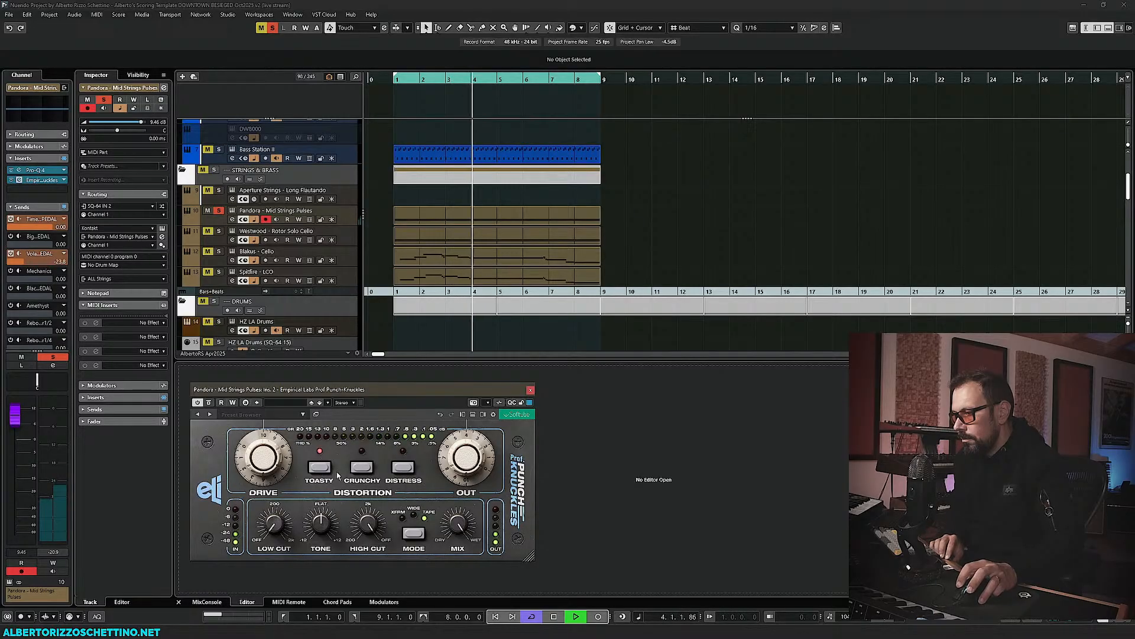
click(403, 469)
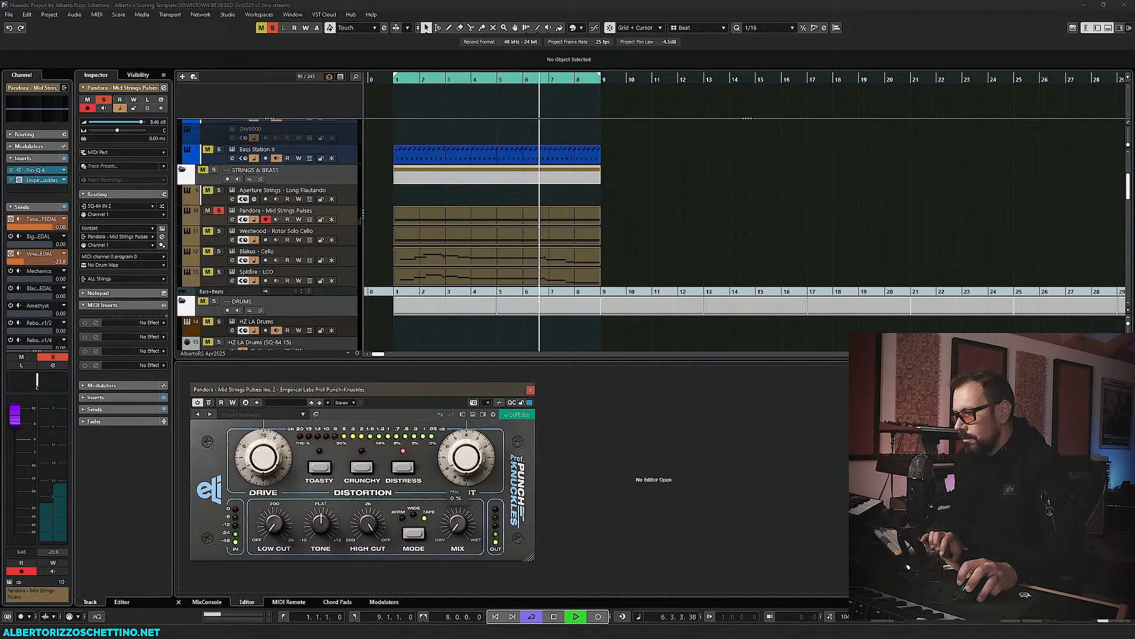
key(space)
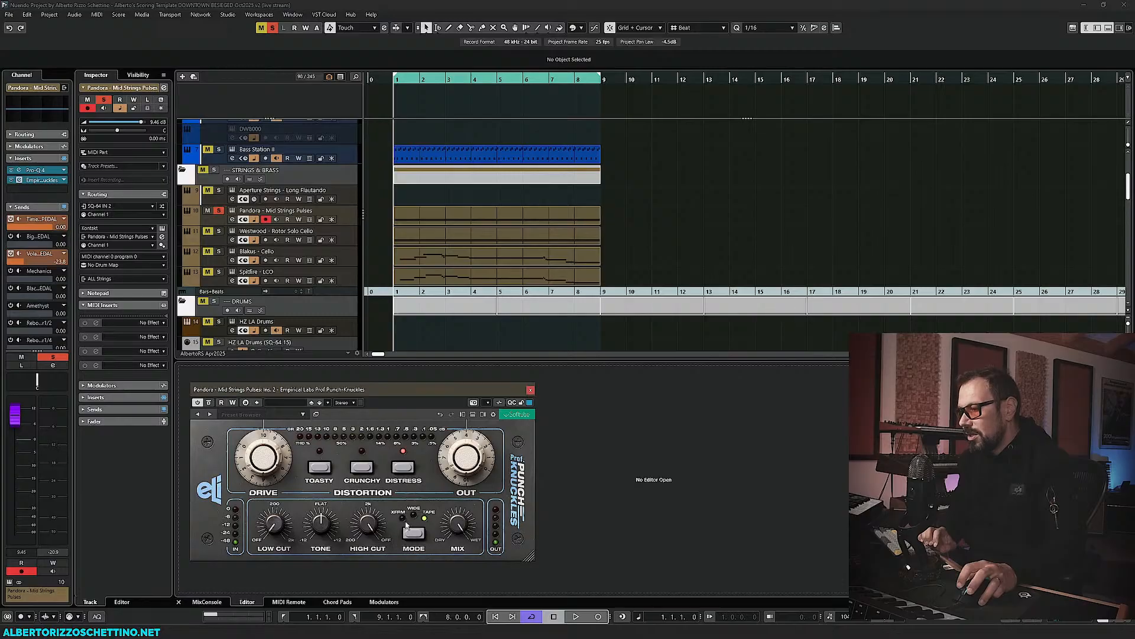
- Audition the XFRM, Wide and Tape modes on the strings from bar 1, ending on Tape
key(space)
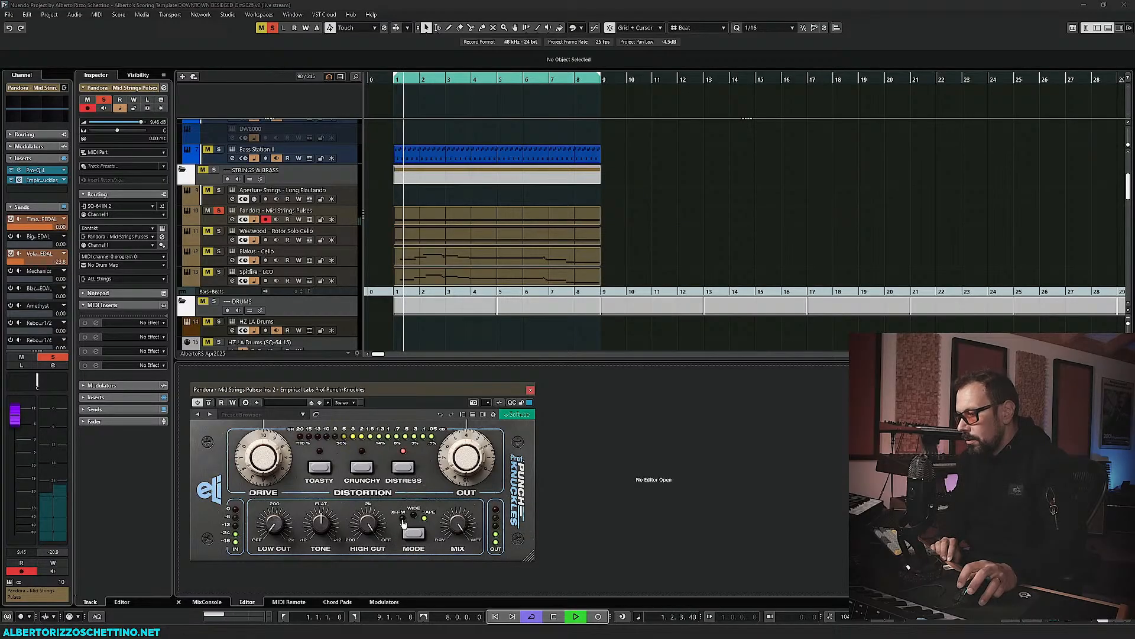
click(402, 522)
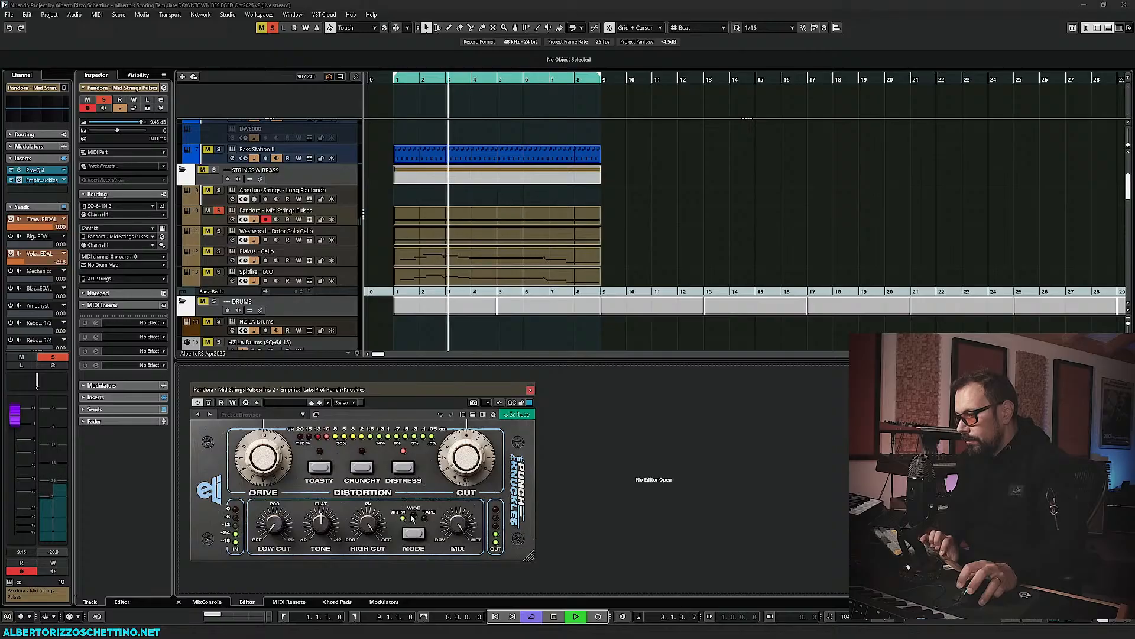
click(414, 518)
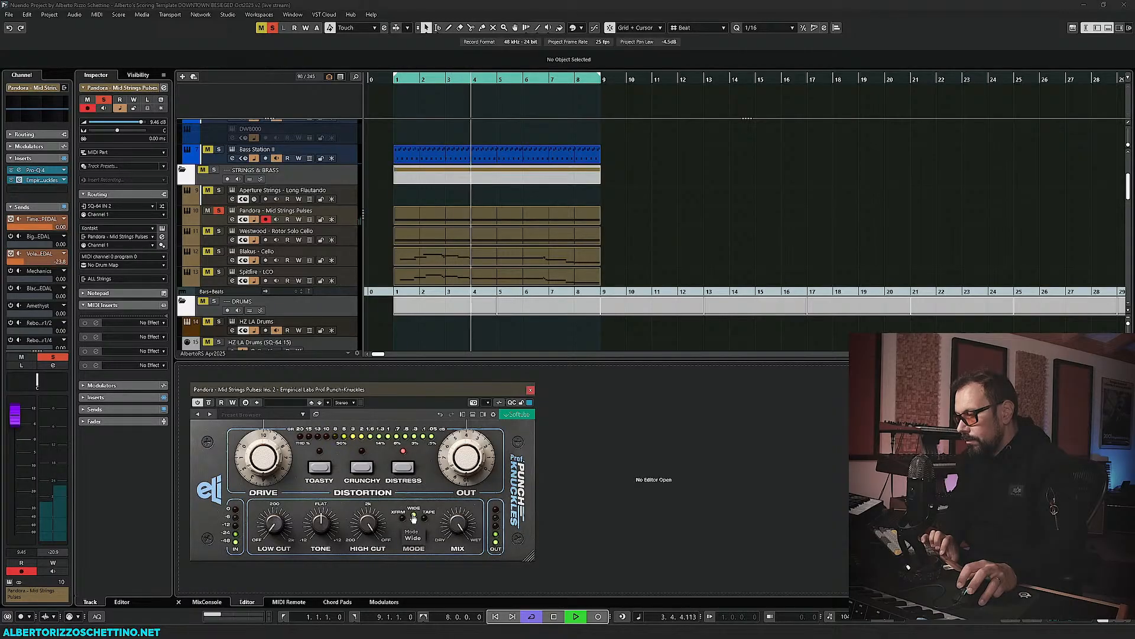
click(403, 520)
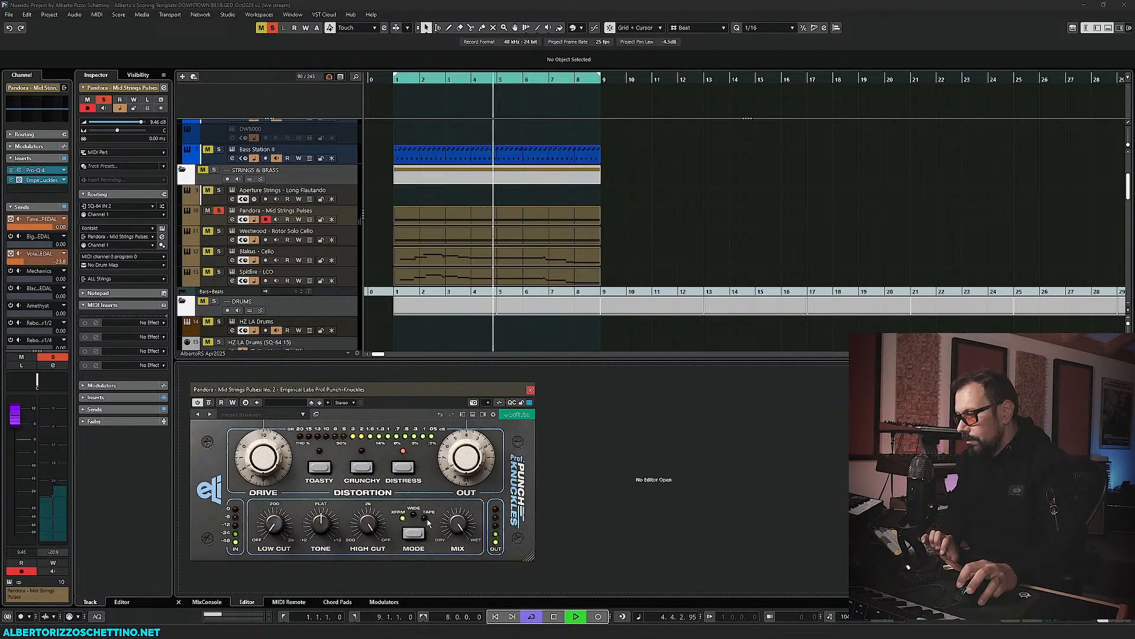
click(425, 518)
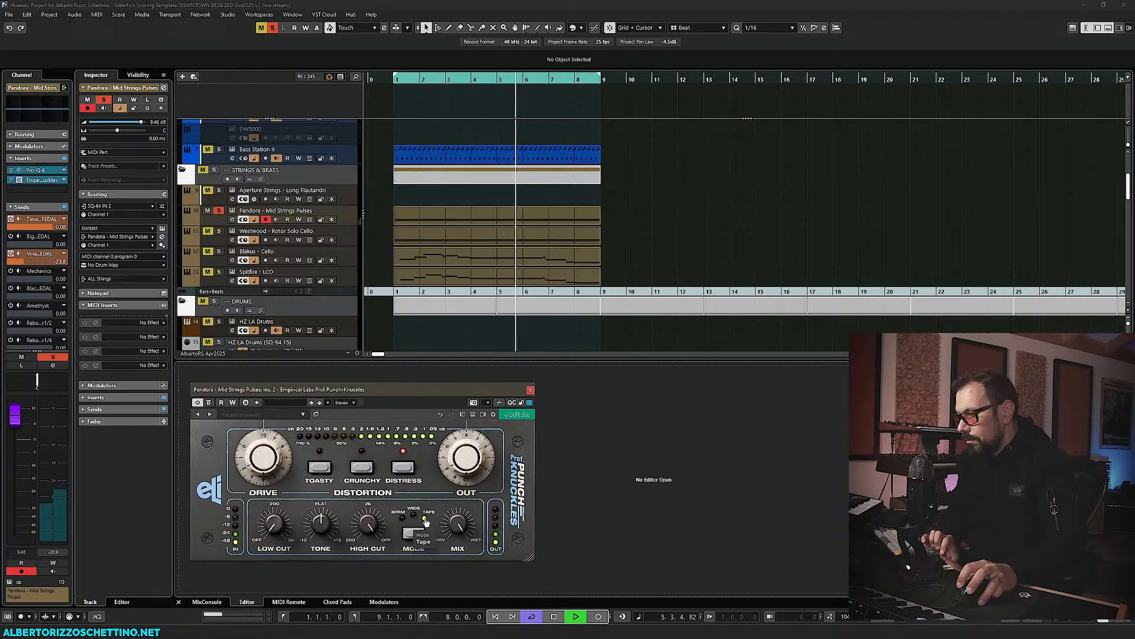
key(space)
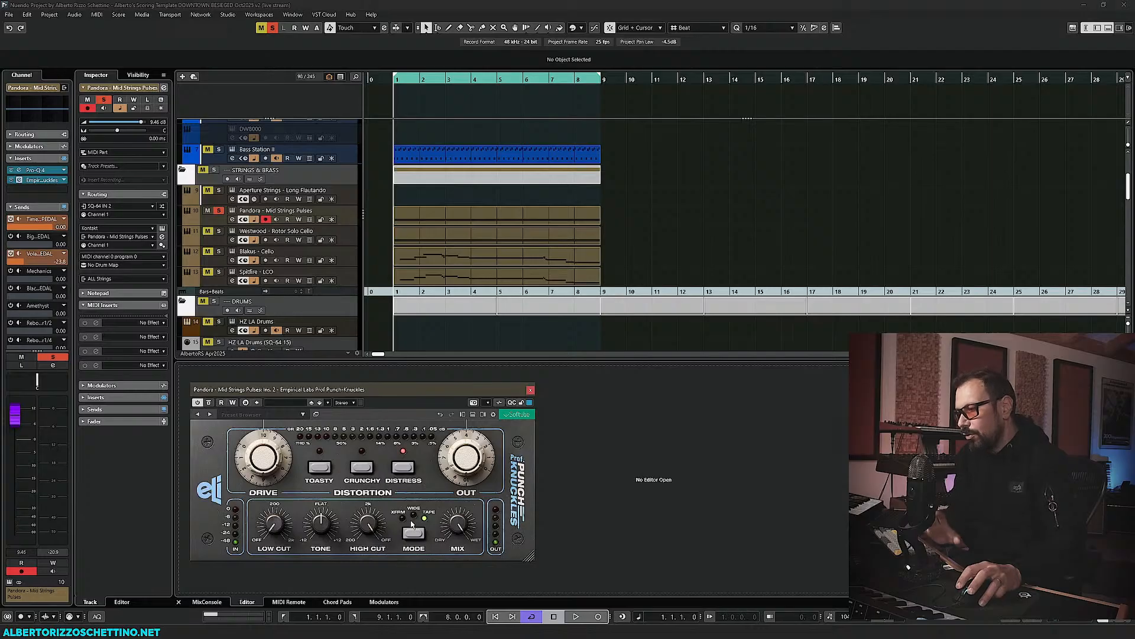
- Compare Wide mode against Tape mode on the playing strings, ending on Wide and stopping playback
click(412, 524)
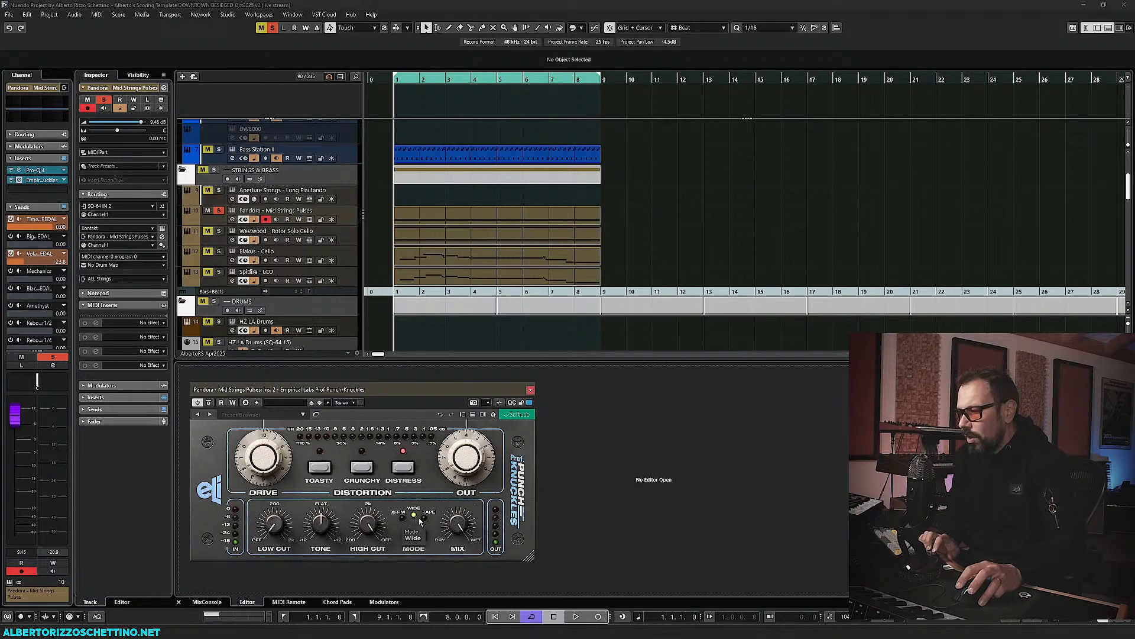
click(416, 517)
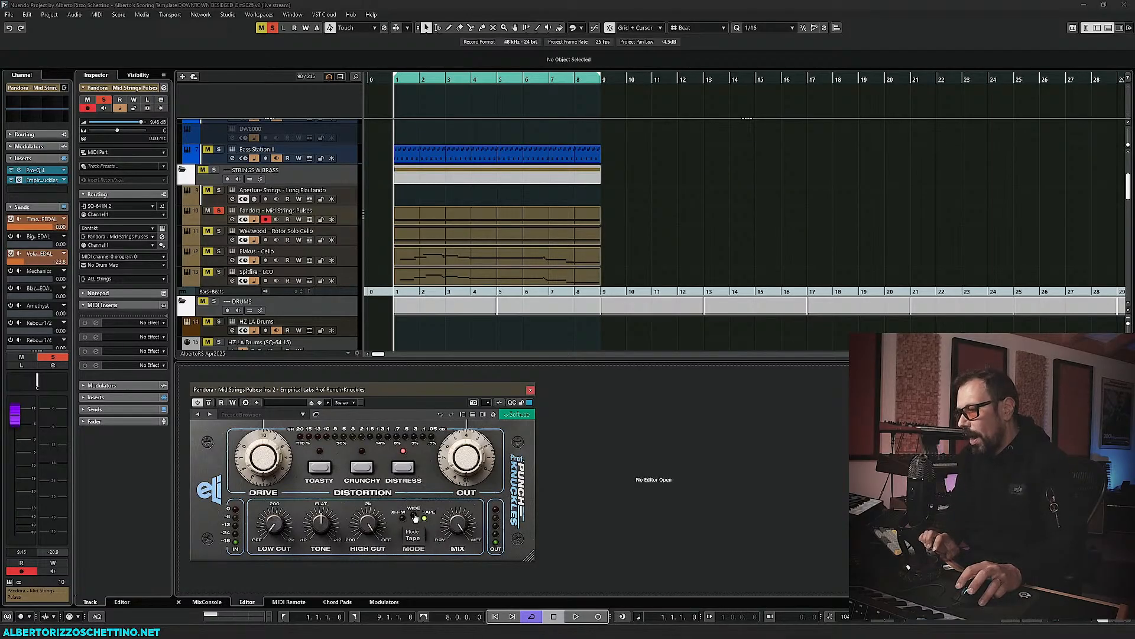
key(space)
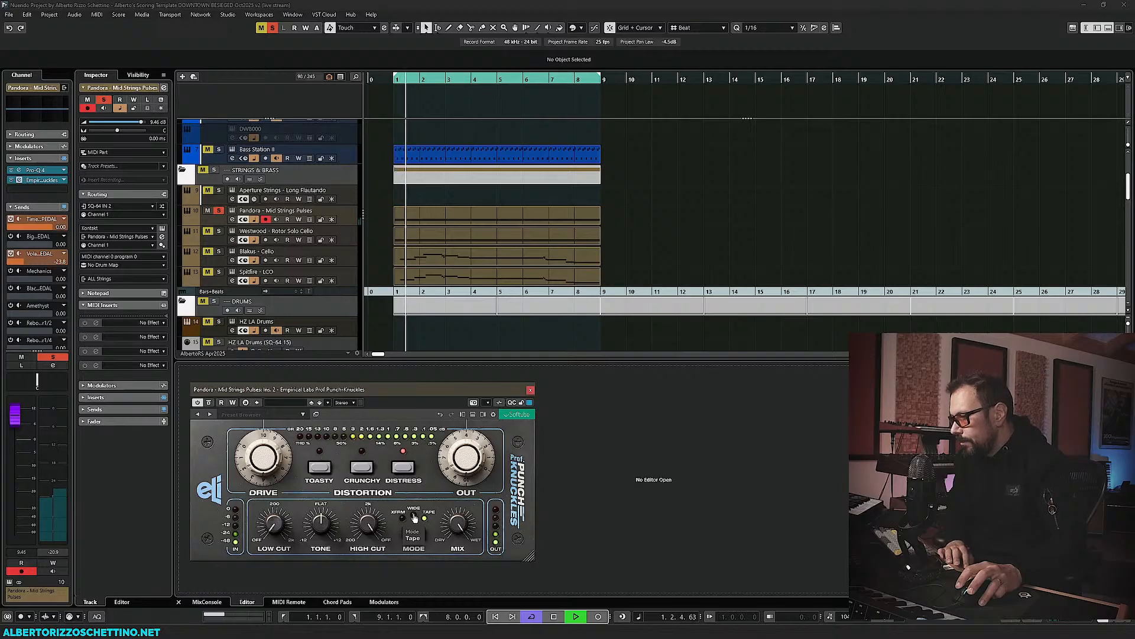
click(415, 517)
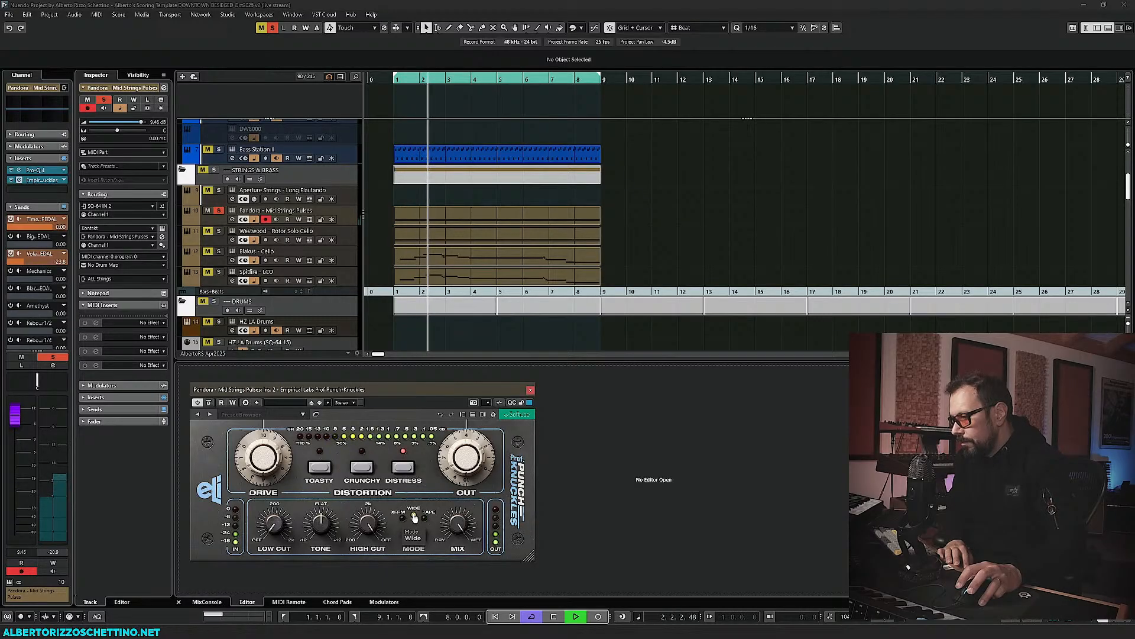
click(424, 519)
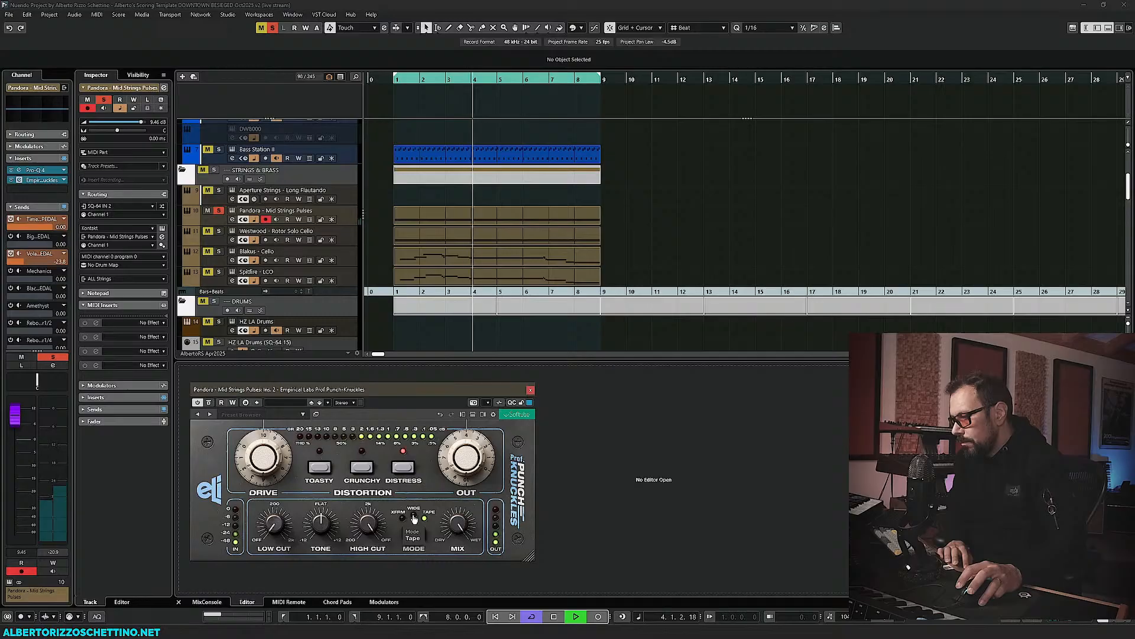
click(414, 519)
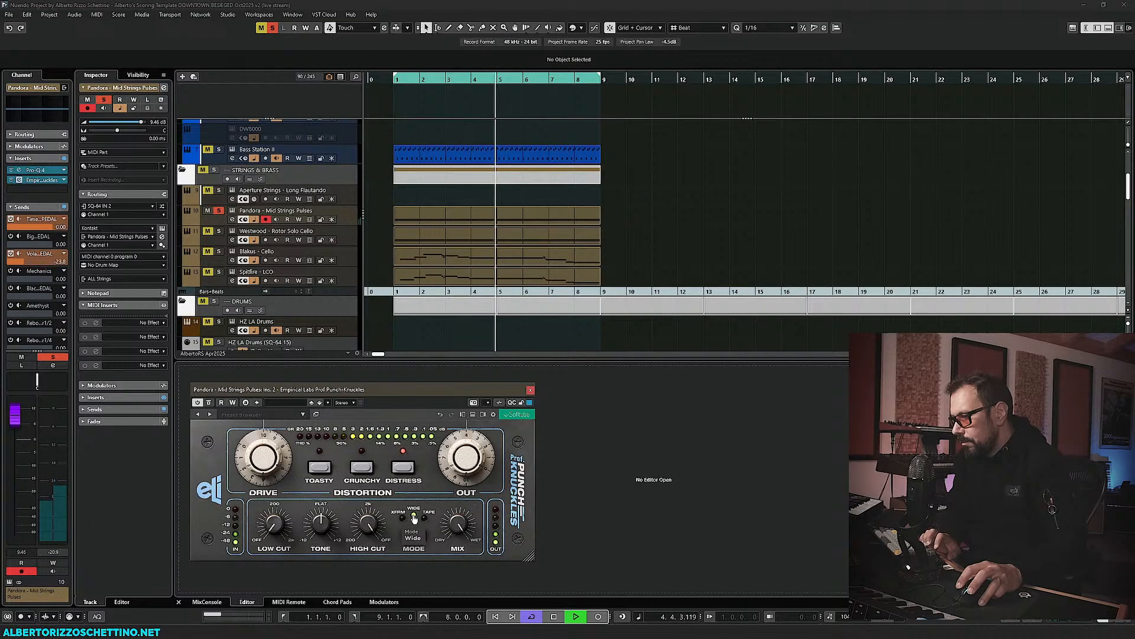
key(space)
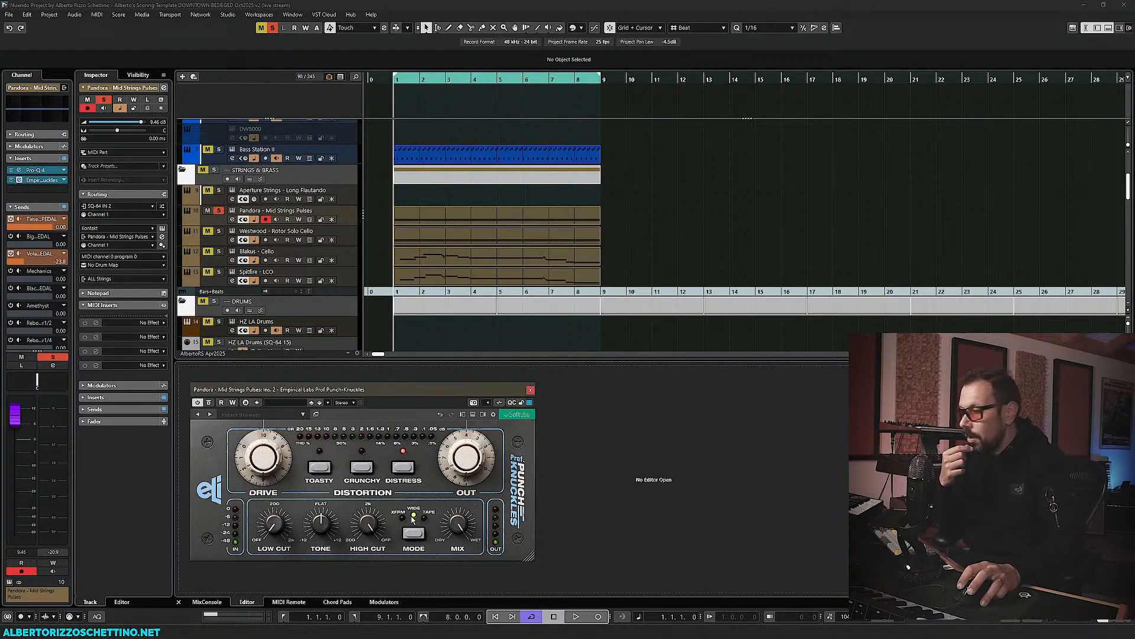
mouse_move(415, 519)
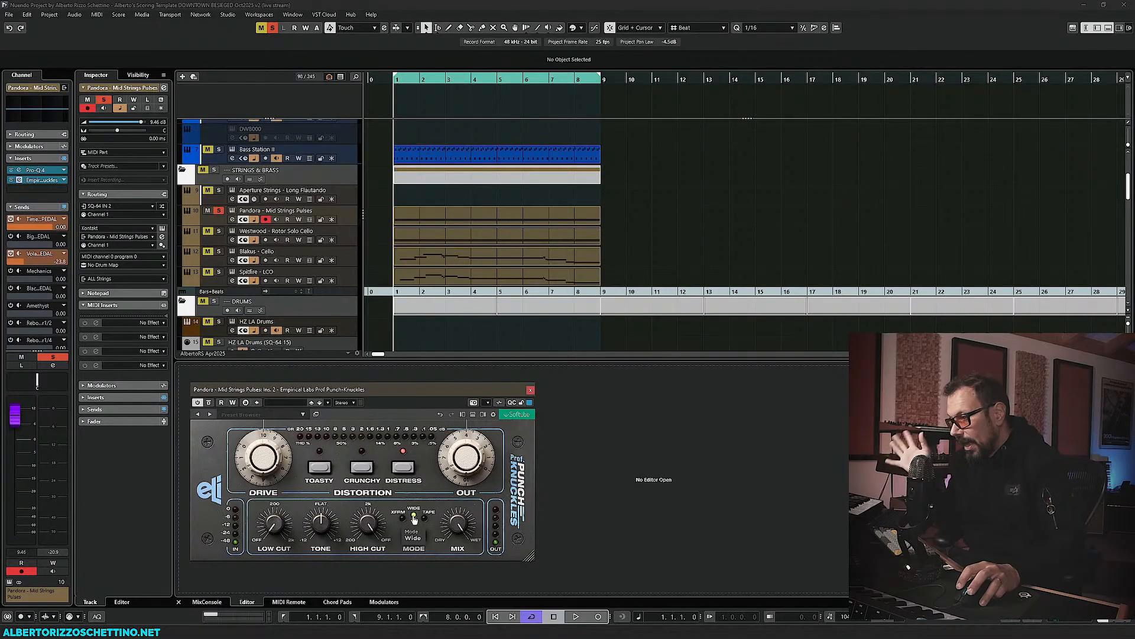
- Switch Punch-Knuckles to Toasty distortion and Tape mode, moving its window up to make room for the expanded control panel
click(325, 480)
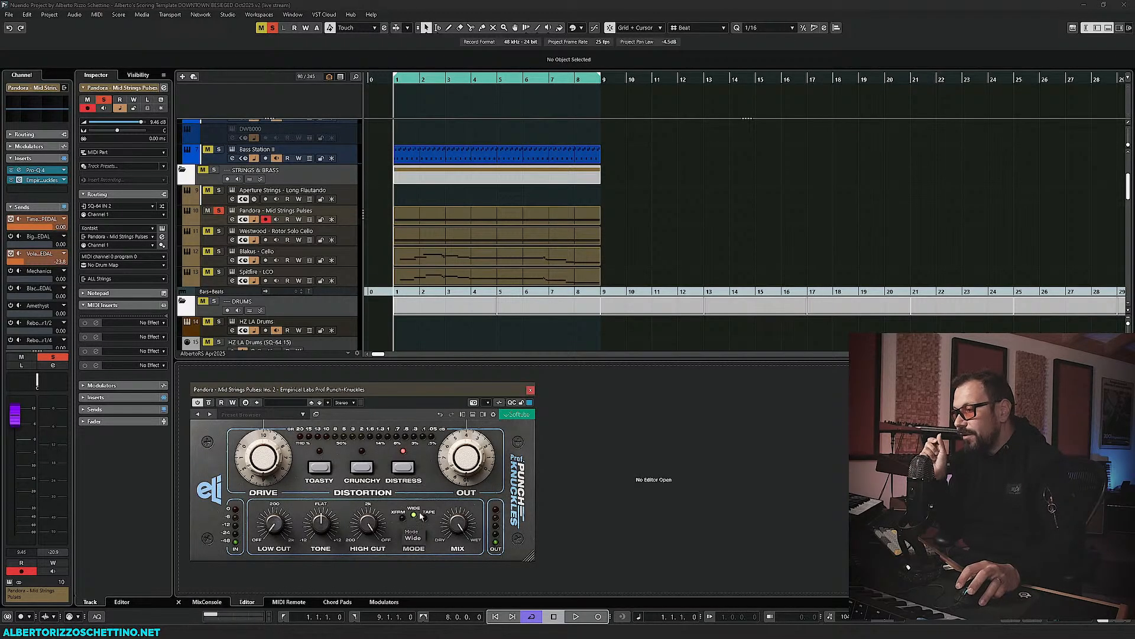
mouse_move(427, 523)
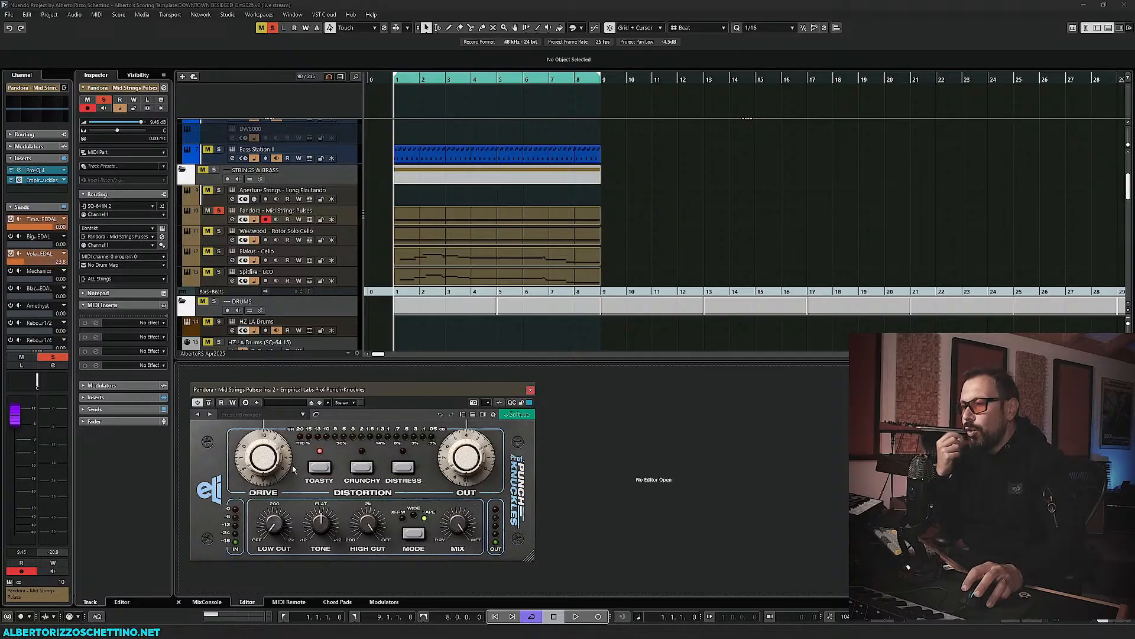
drag(449, 395, 447, 368)
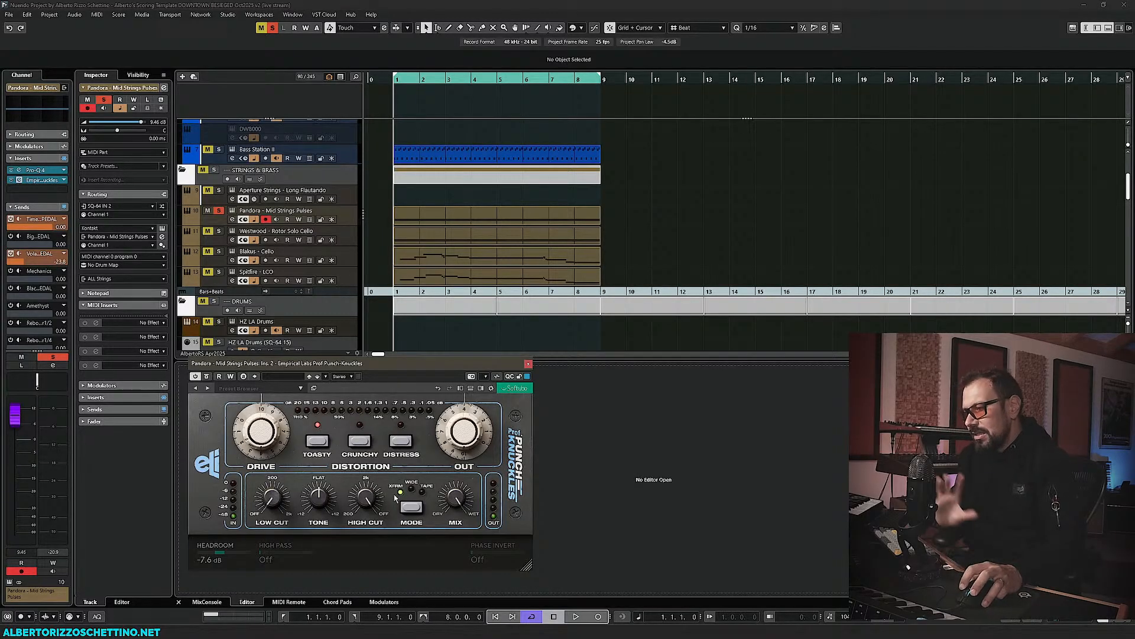
click(424, 496)
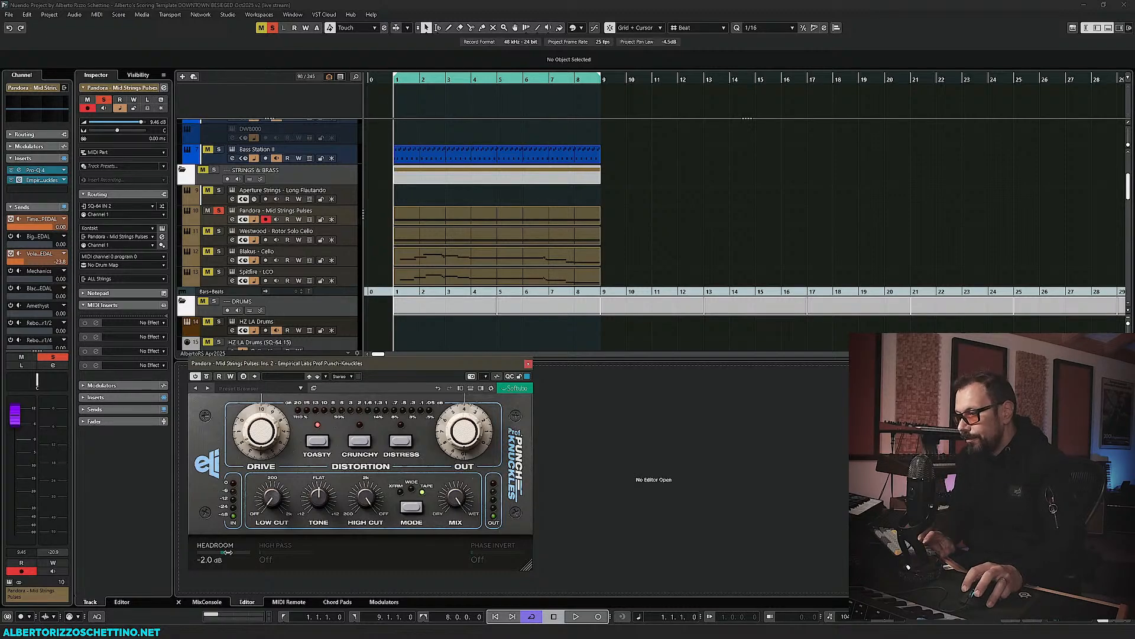
- Lower the Punch-Knuckles Headroom to -22.7 dB during playback and replay the strings from bar 1
key(space)
mouse_move(228, 552)
mouse_down()
mouse_move(268, 548)
mouse_move(222, 555)
mouse_up()
key(space)
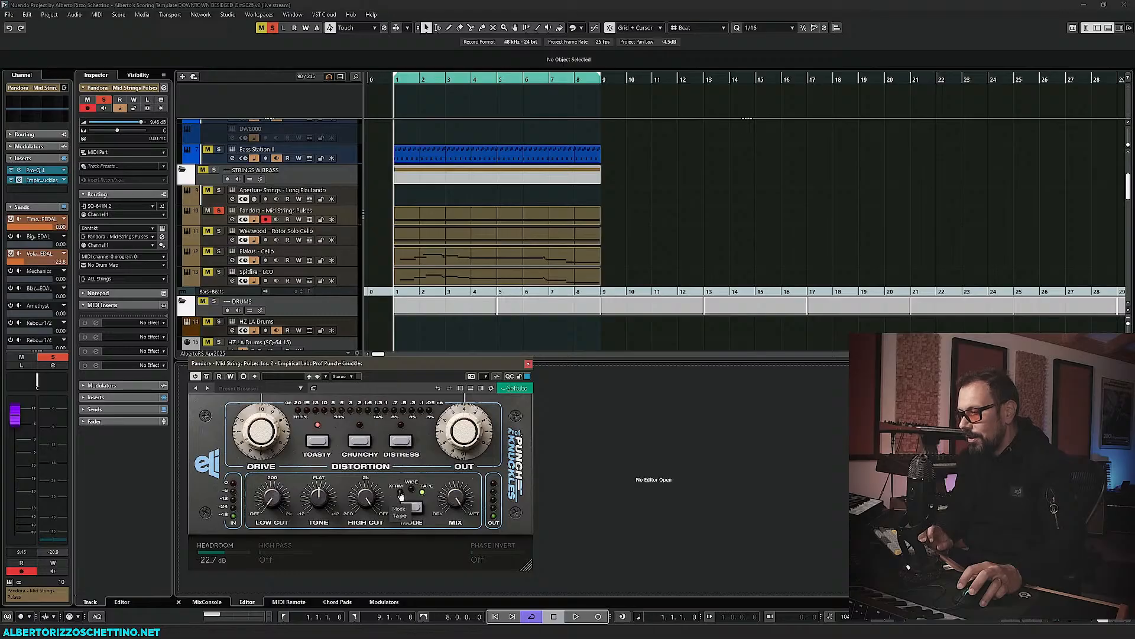
key(space)
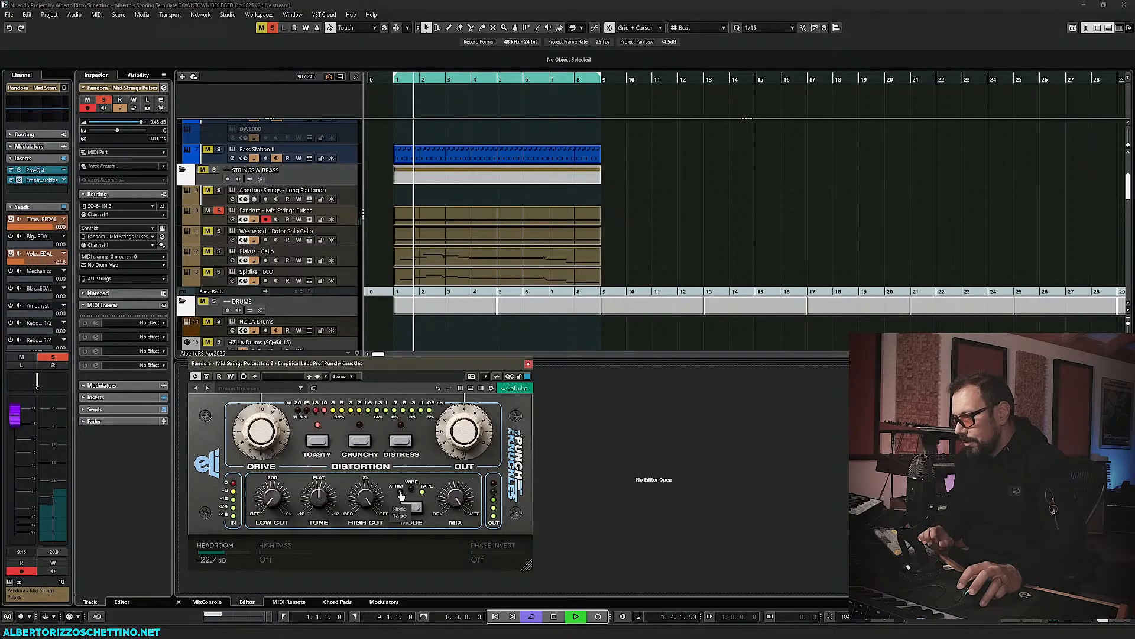
- Try XFRM mode on the playing strings, then return Punch-Knuckles to Tape mode and set its Headroom to 0 dB
click(401, 496)
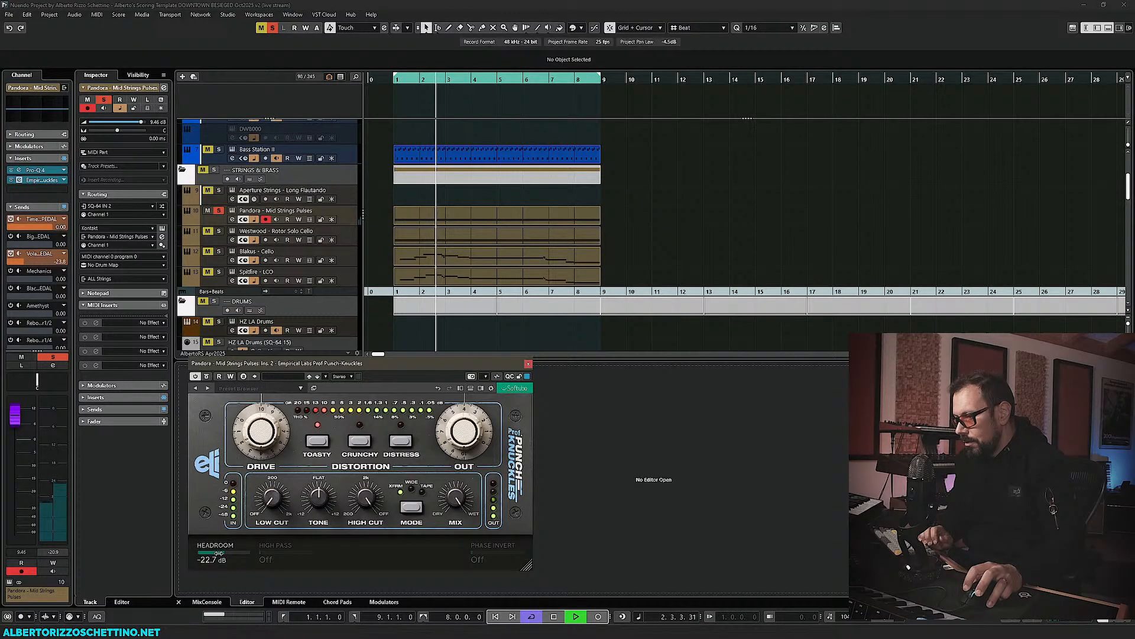
drag(219, 552, 248, 553)
key(space)
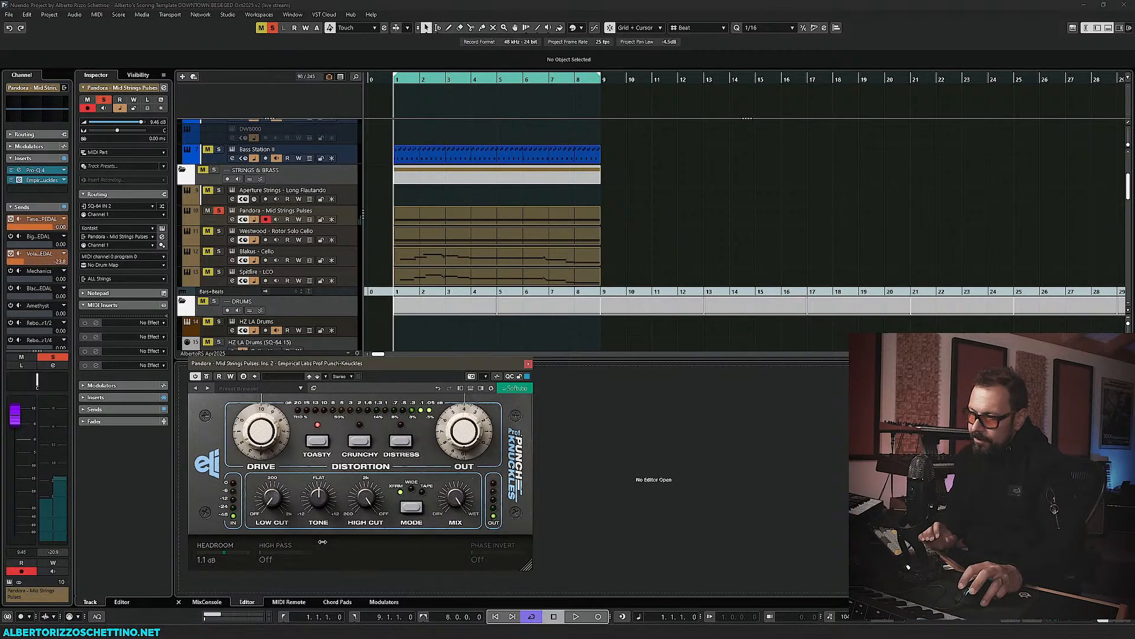
click(424, 496)
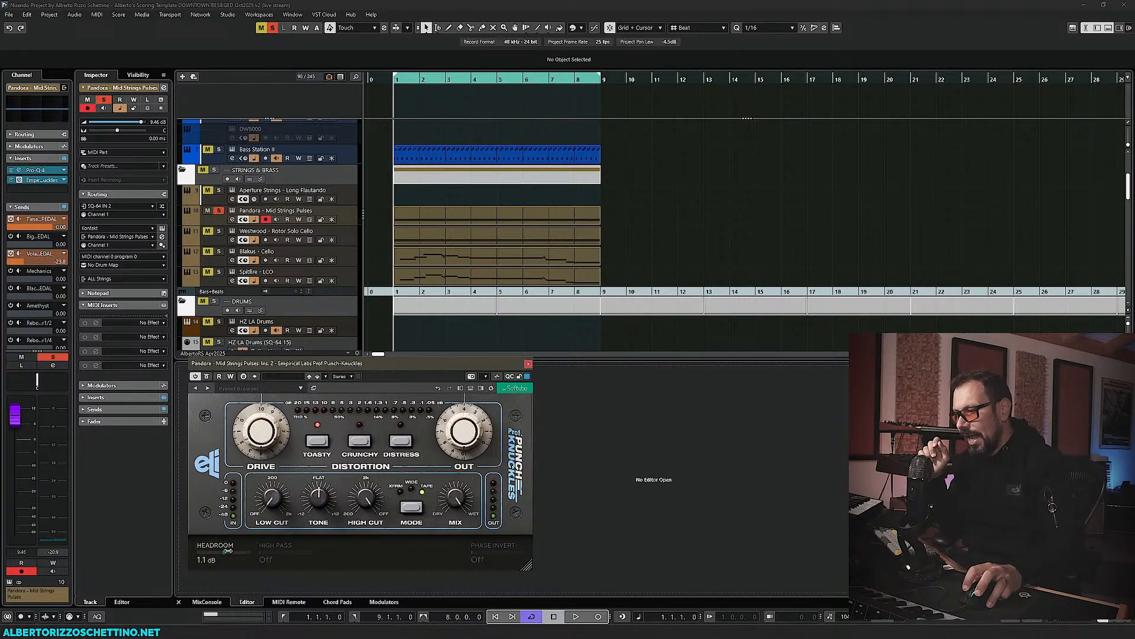
text(0)
key(Return)
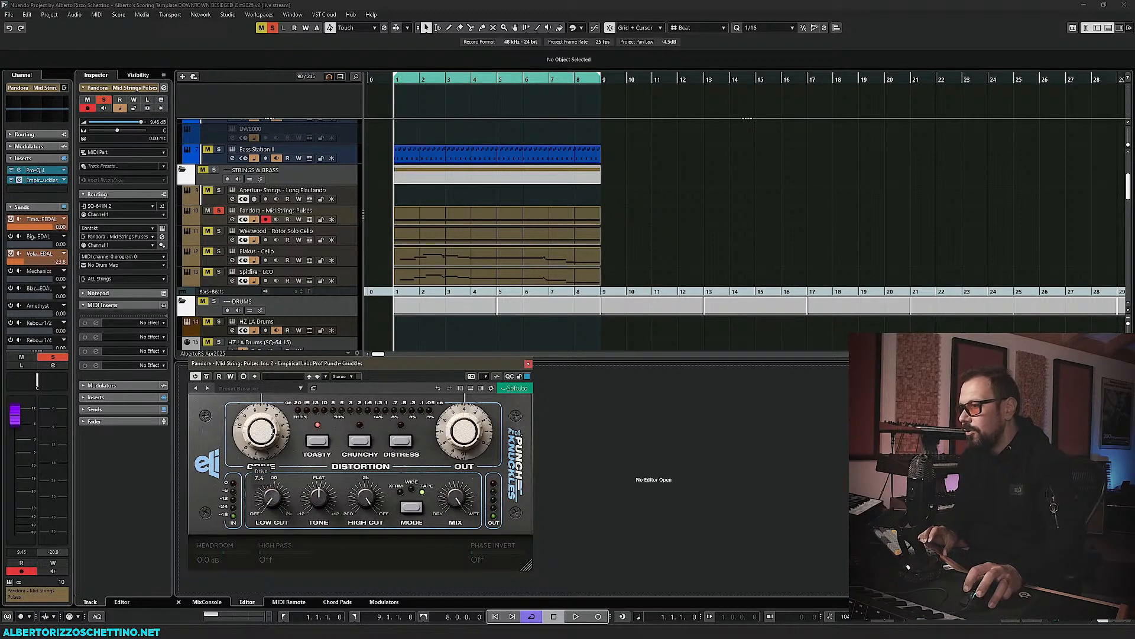
- Play the strings from bar 1 while raising the Drive, setting the Low Cut to 722 Hz and lowering the High Cut
key(space)
drag(271, 431, 268, 415)
drag(281, 498, 284, 450)
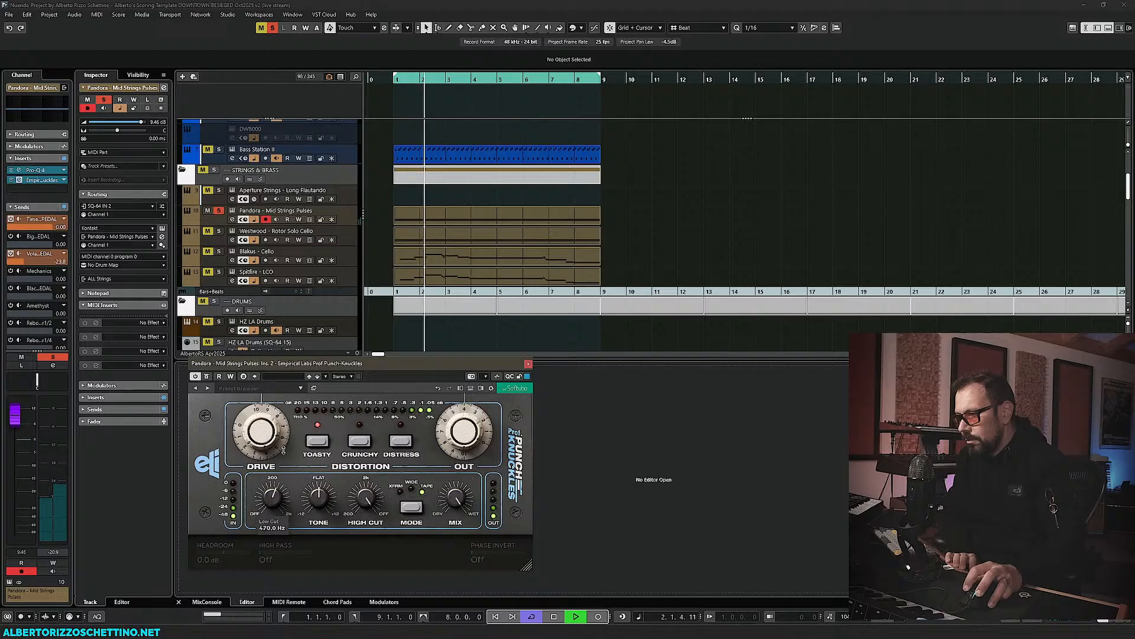
drag(365, 499, 352, 528)
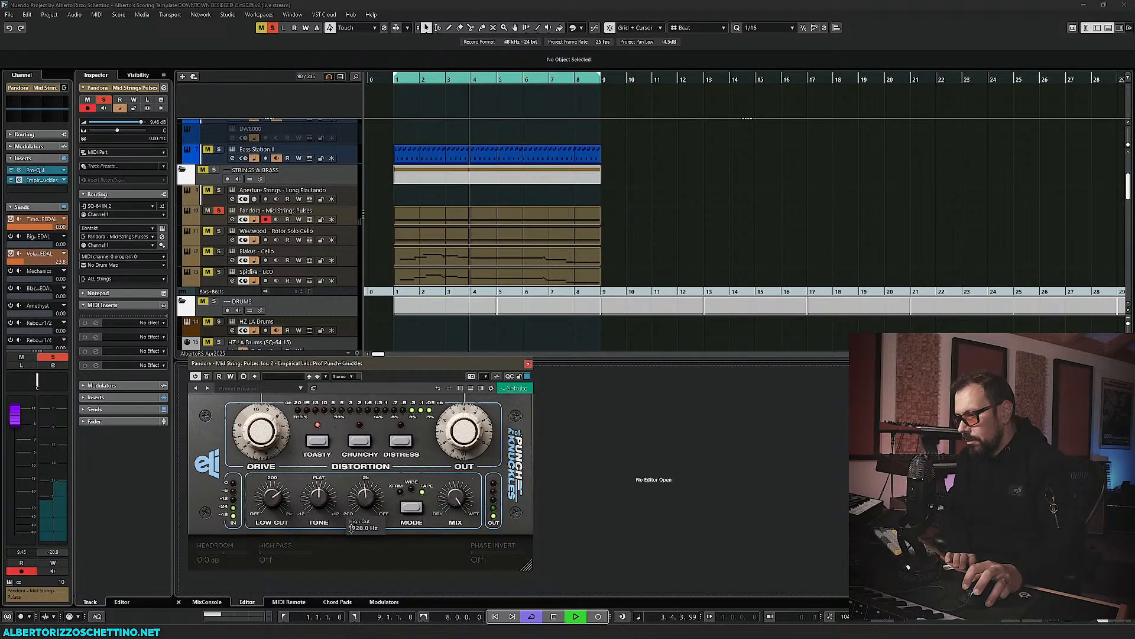
drag(272, 502, 273, 496)
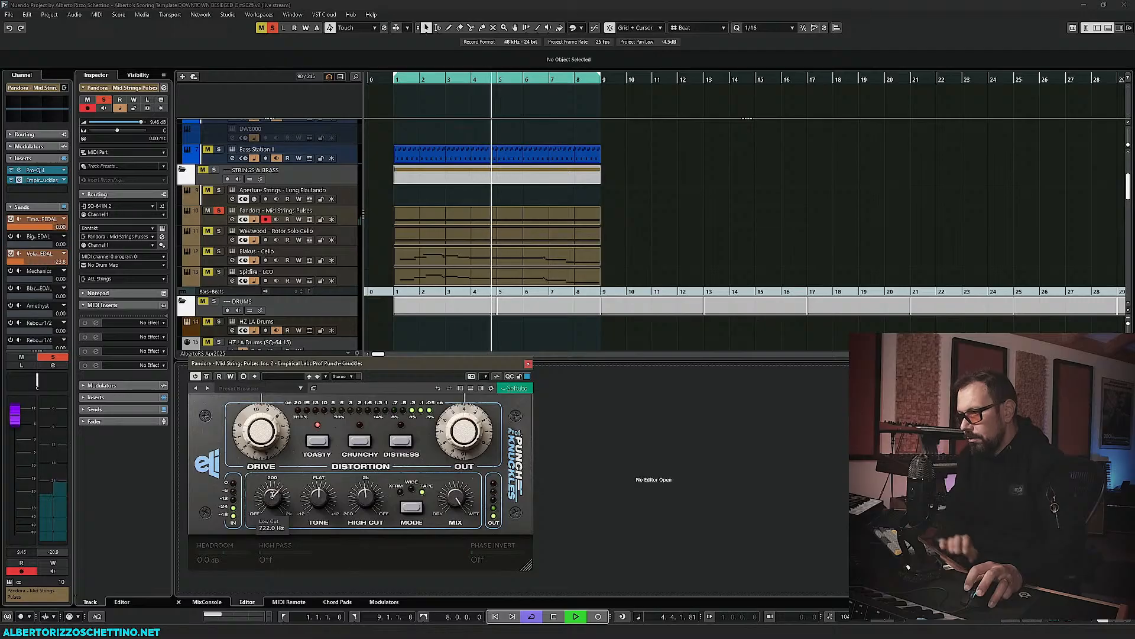
key(space)
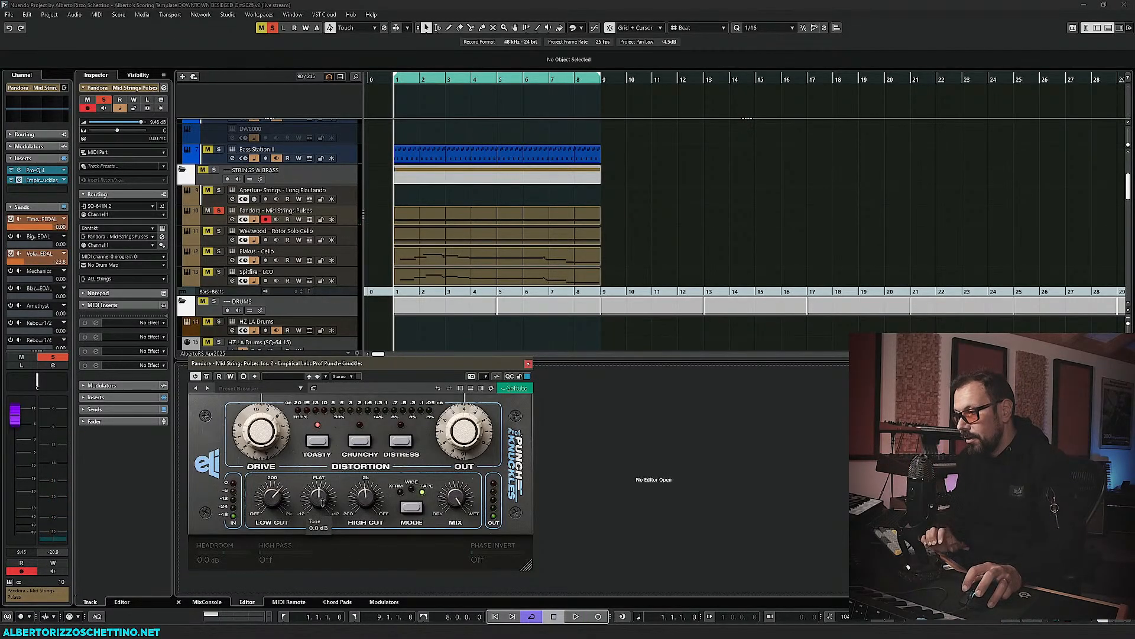
- Replay the strings from bar 1 while turning the Punch-Knuckles Tone down and lowering the Mix to 33 %
mouse_move(276, 500)
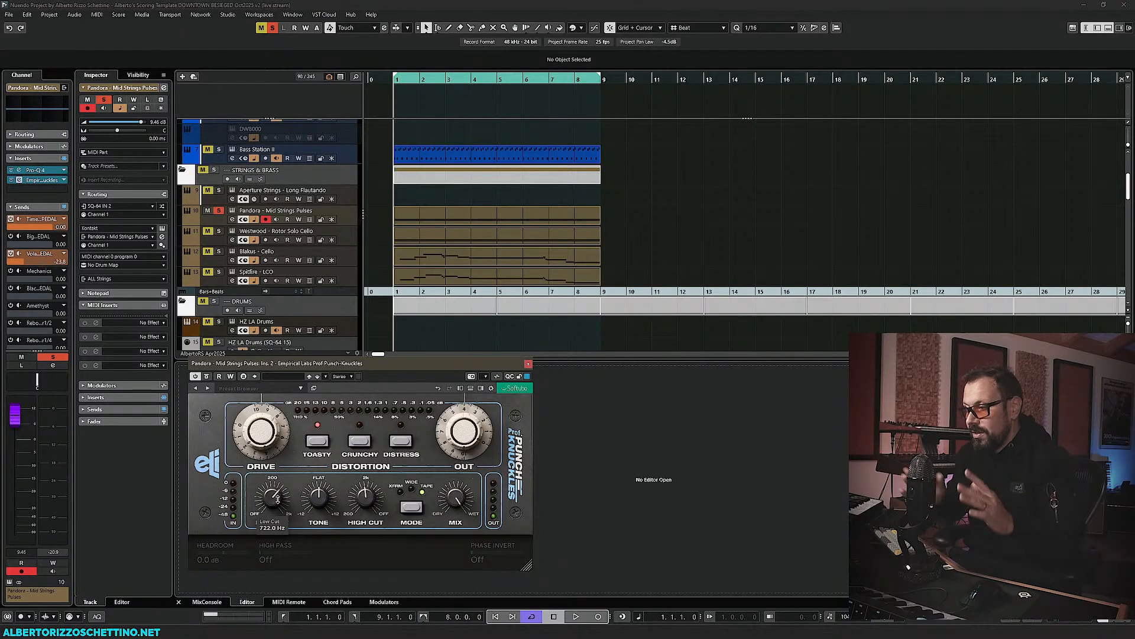
mouse_move(323, 497)
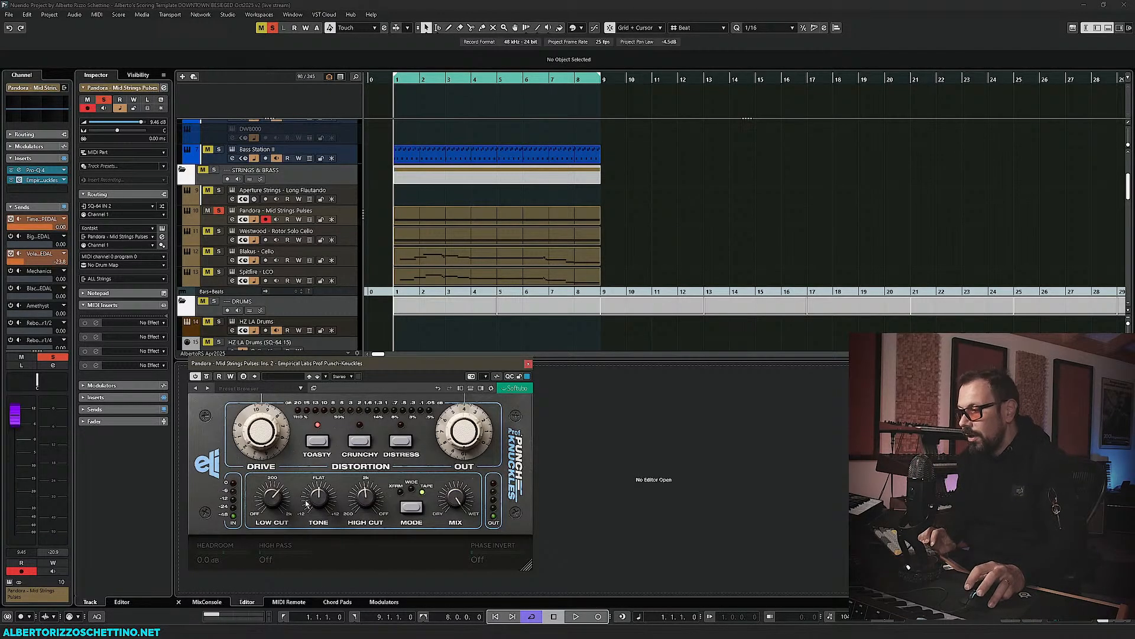
key(space)
drag(323, 497, 354, 516)
drag(452, 497, 439, 550)
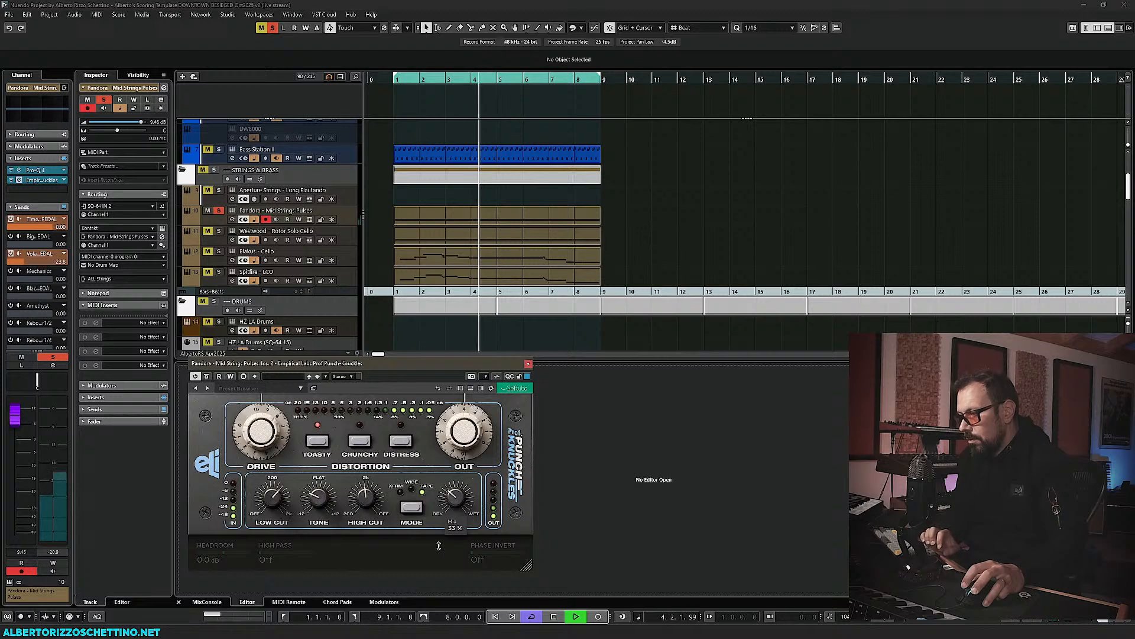
- Check the strings against the bypassed sound, raise the Punch-Knuckles Out level and lower the Mix to 12 %
click(207, 376)
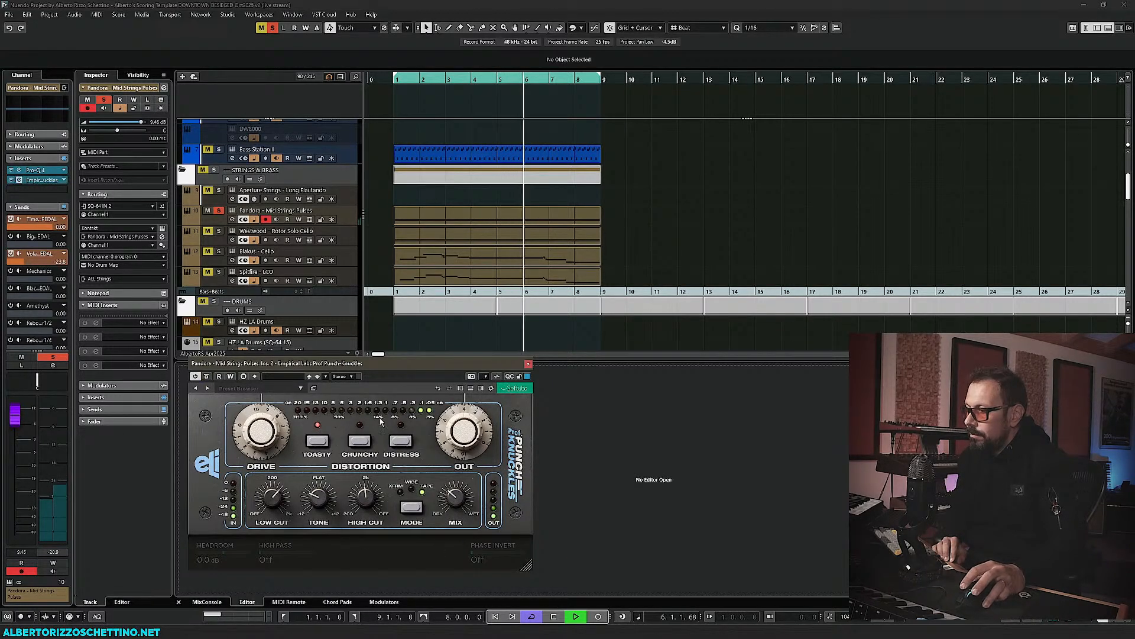
drag(461, 431, 460, 416)
drag(455, 495, 455, 504)
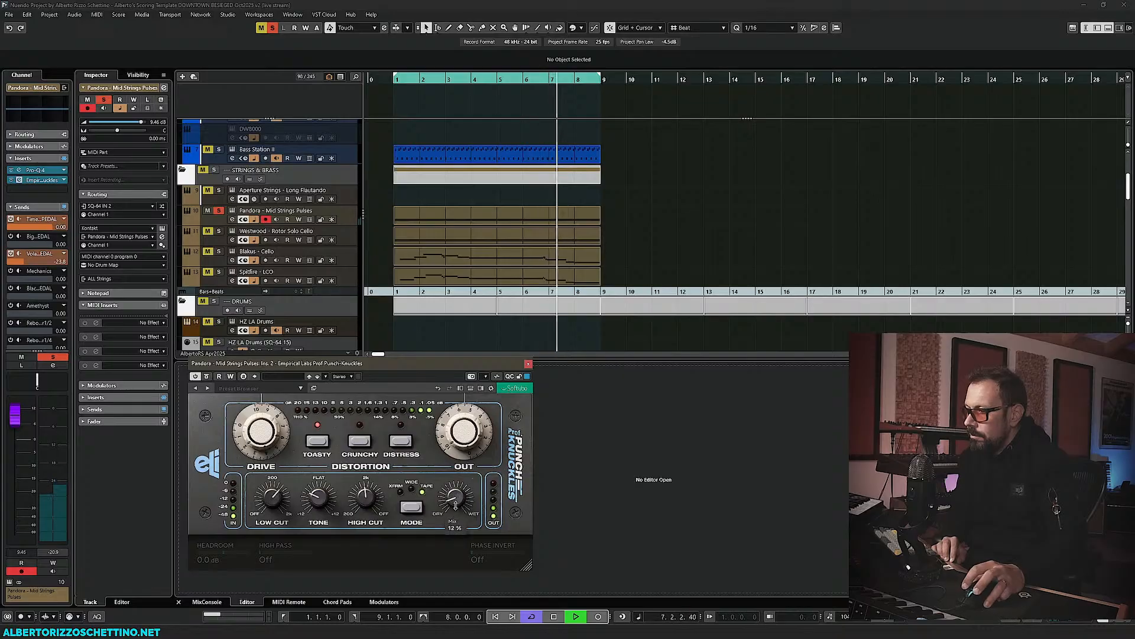
- Compare the processed and bypassed strings with a small Mix adjustment, leaving Punch-Knuckles bypassed and stopping playback
click(207, 377)
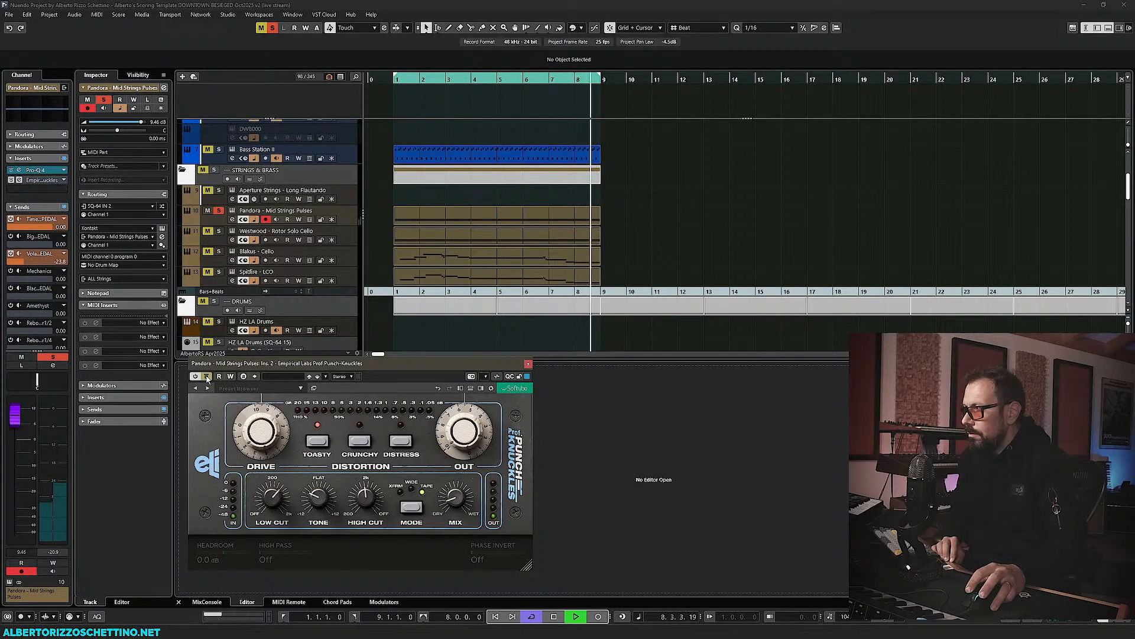
click(207, 378)
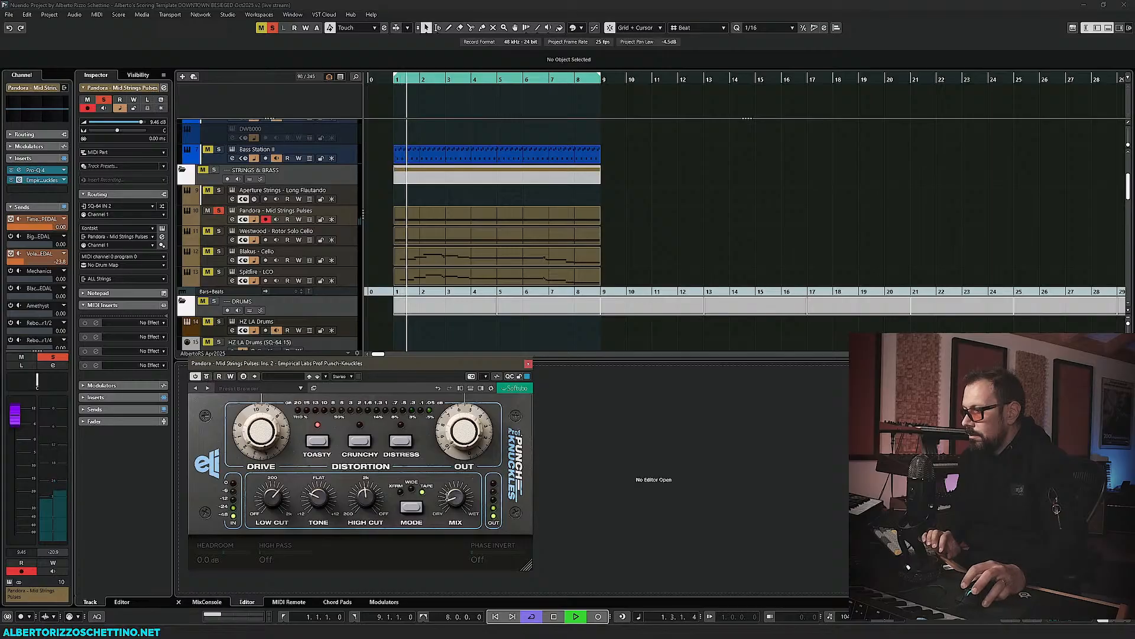
drag(455, 497, 454, 495)
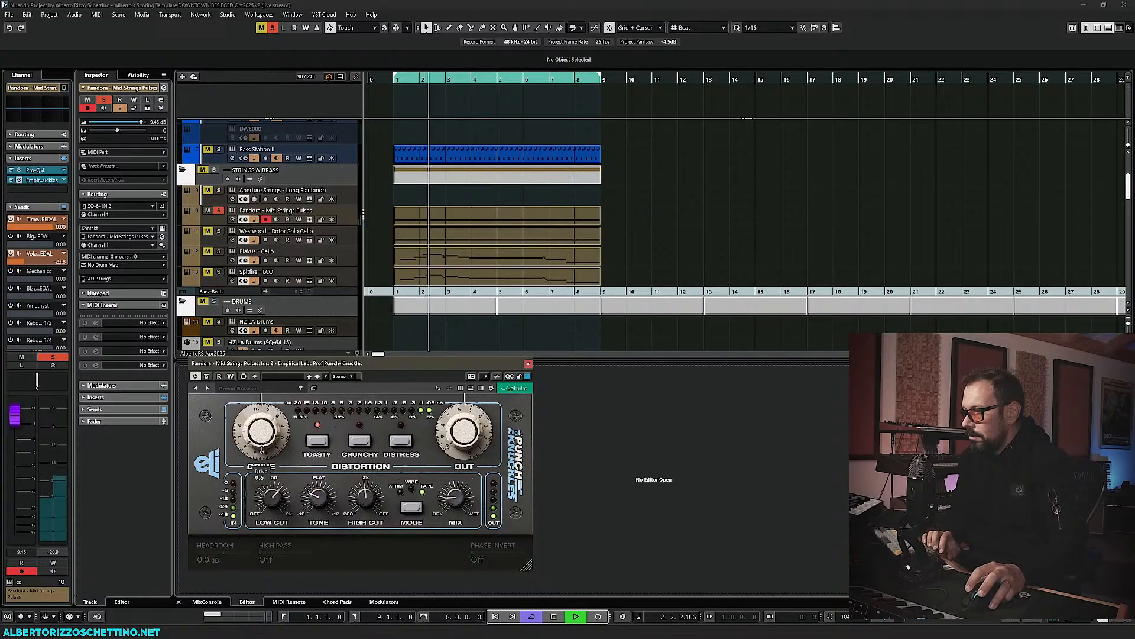
click(207, 379)
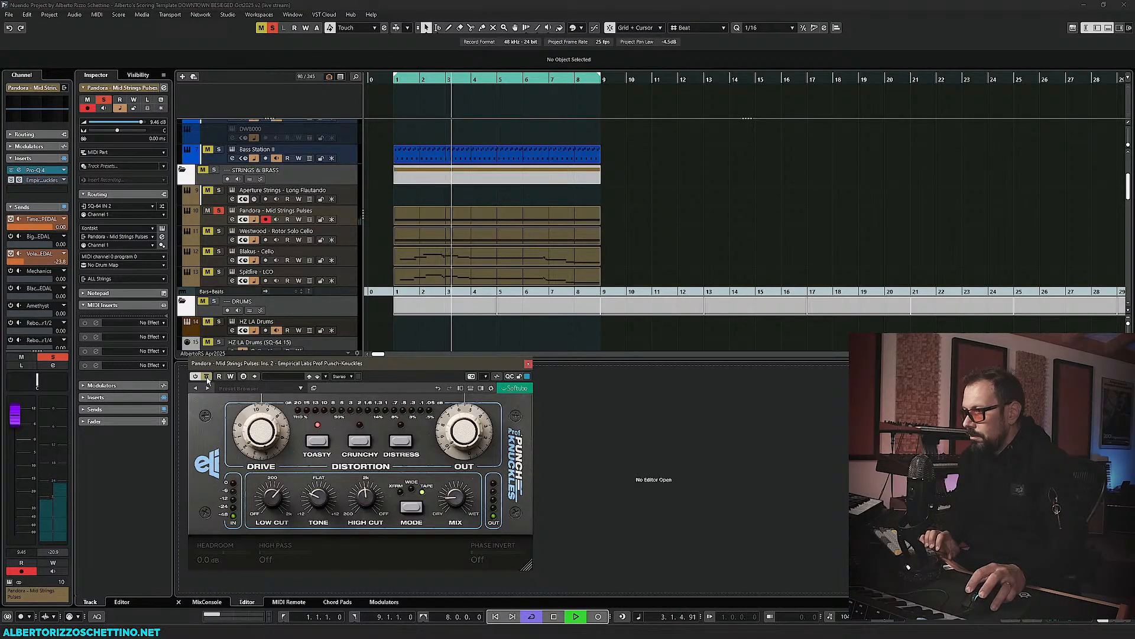
key(space)
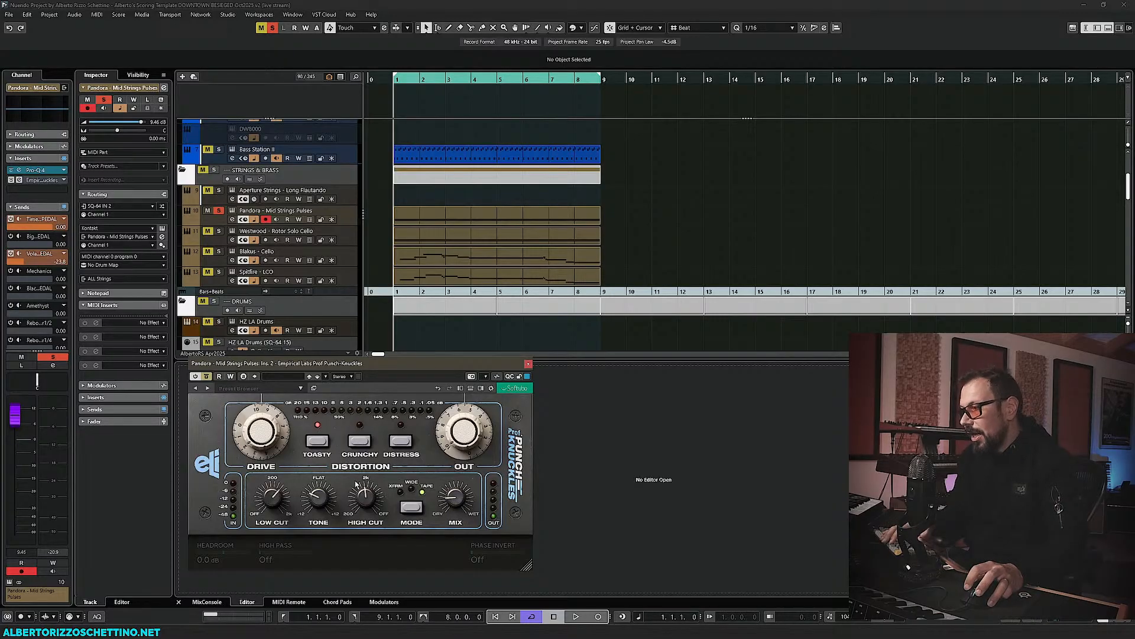
- Open the mixer with the plug-in window moved aside to examine the insert chains, and return to the project window
key(F3)
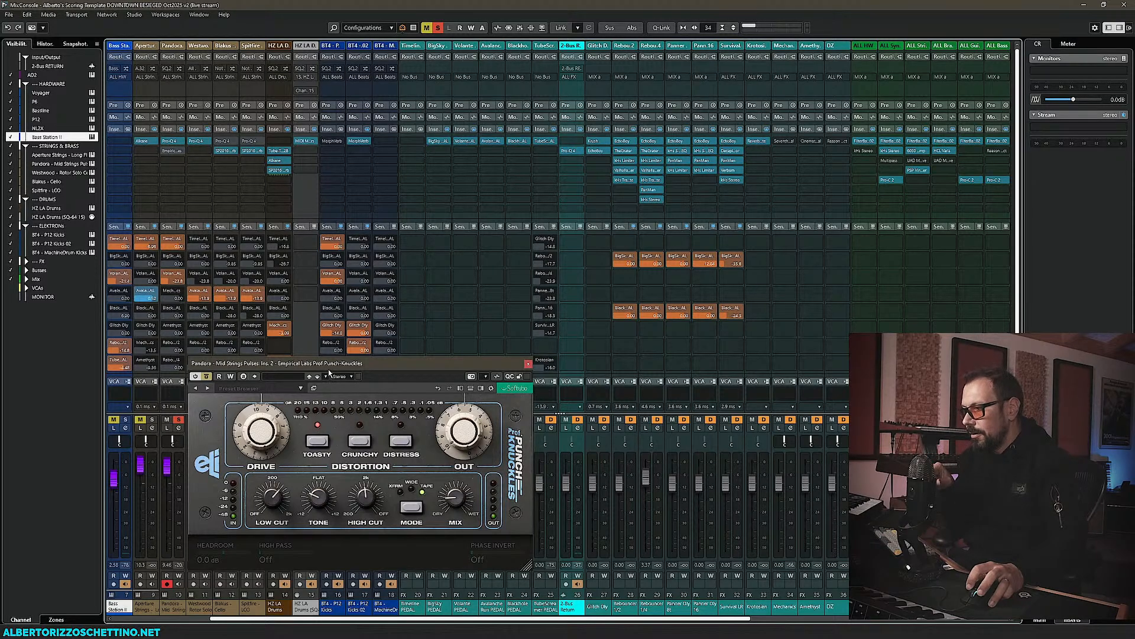
drag(330, 372, 500, 333)
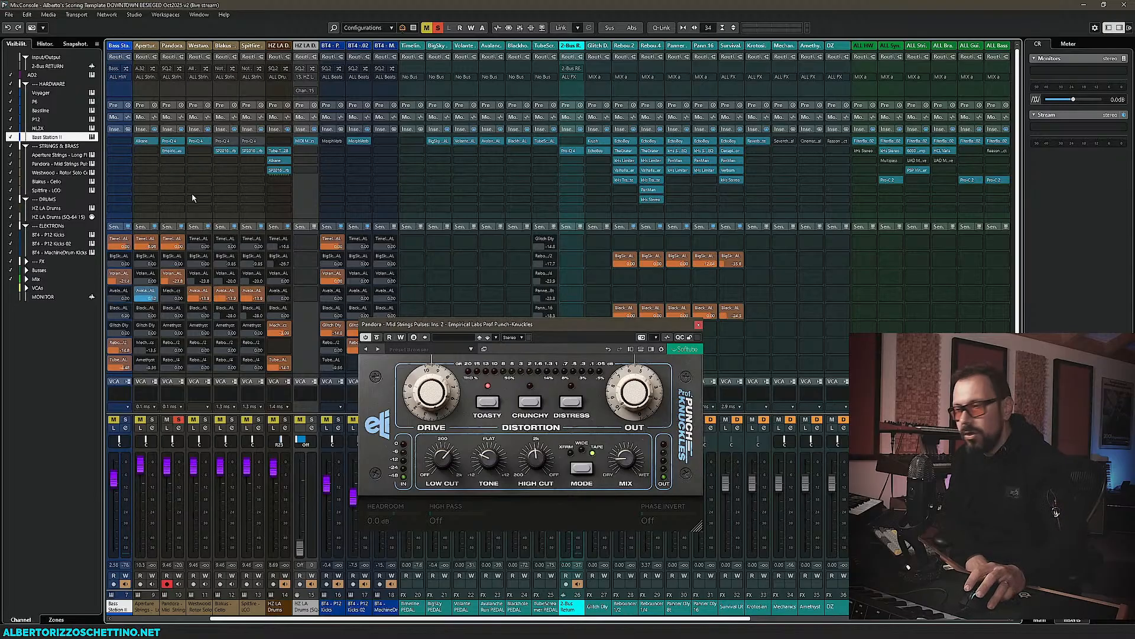
drag(441, 325, 235, 299)
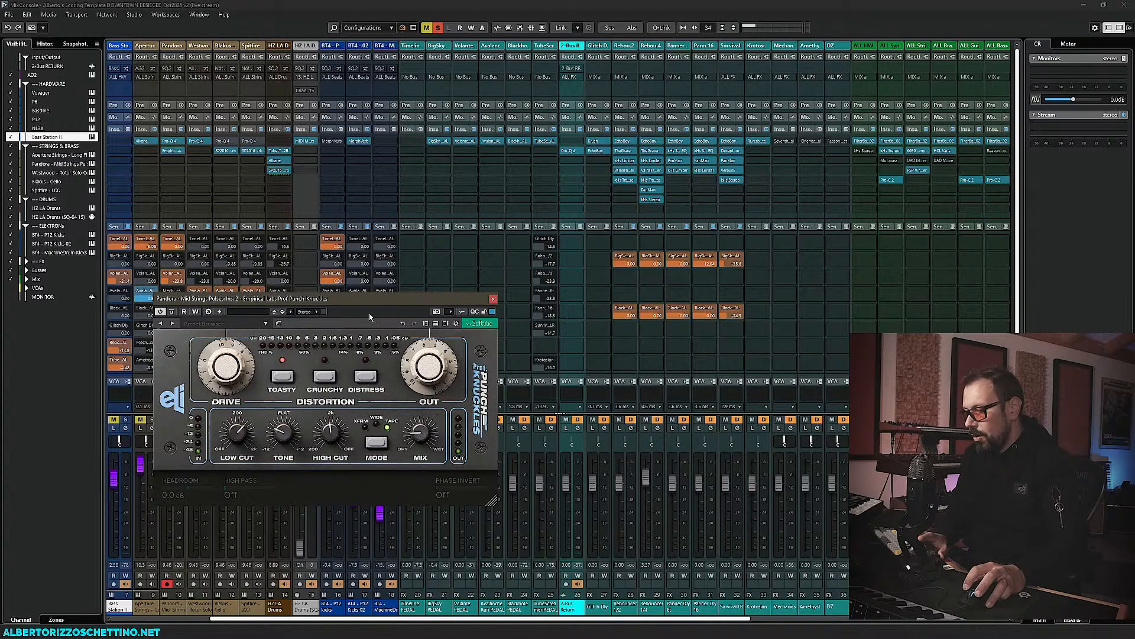
key(F3)
drag(362, 297, 443, 329)
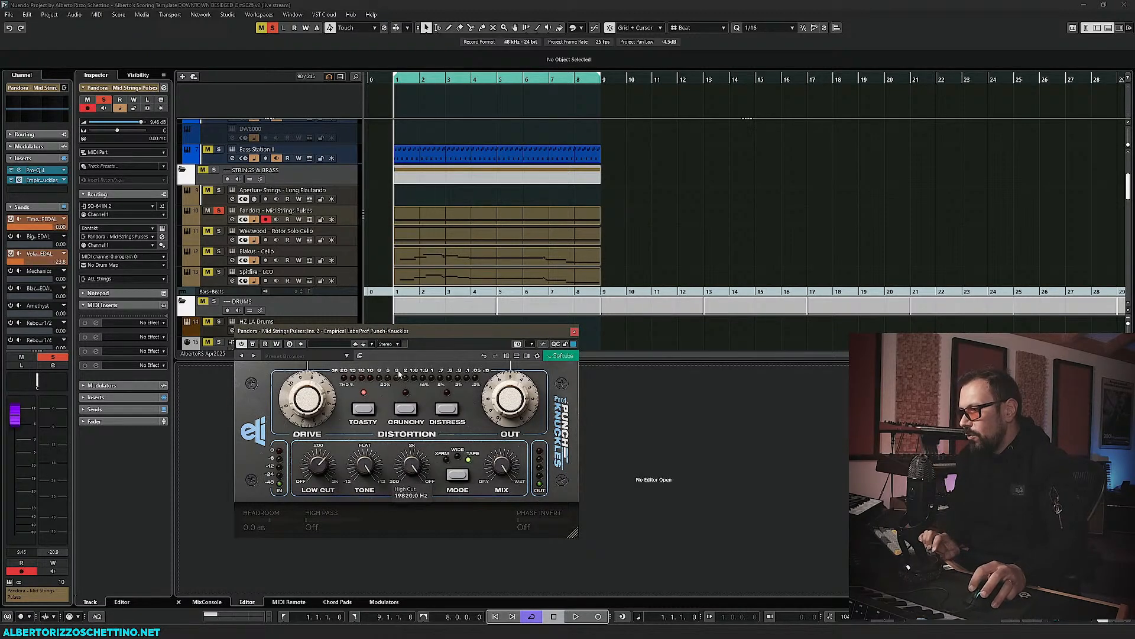
- Reset the Punch-Knuckles Low Cut and return the Tone to flat, replay the strings from bar 1, and close the plug-in
drag(356, 480, 325, 536)
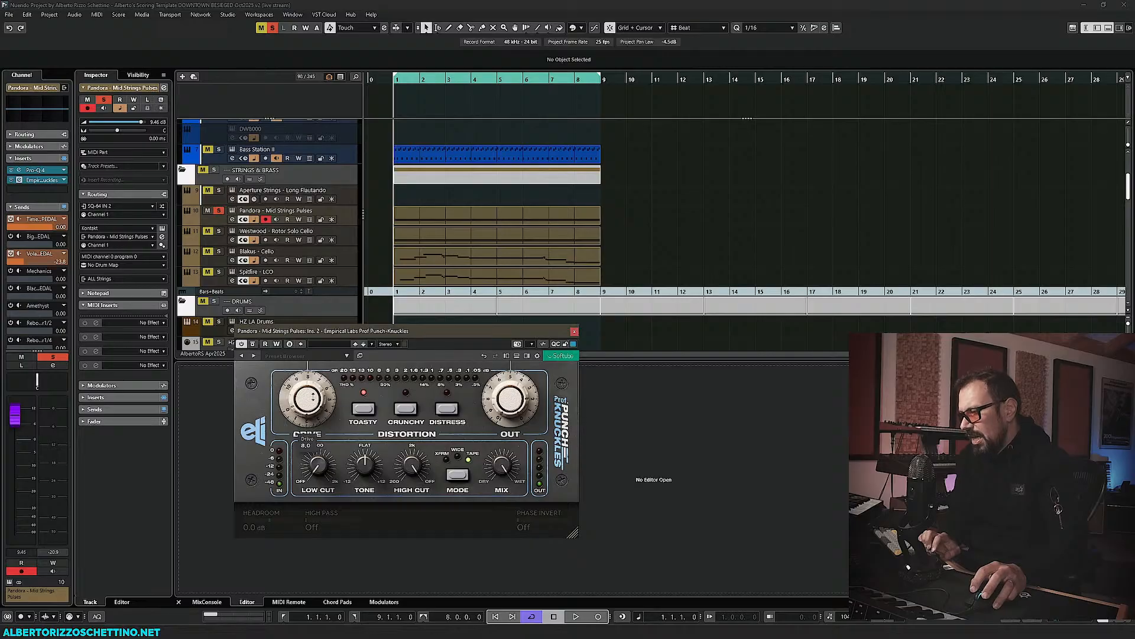
key(space)
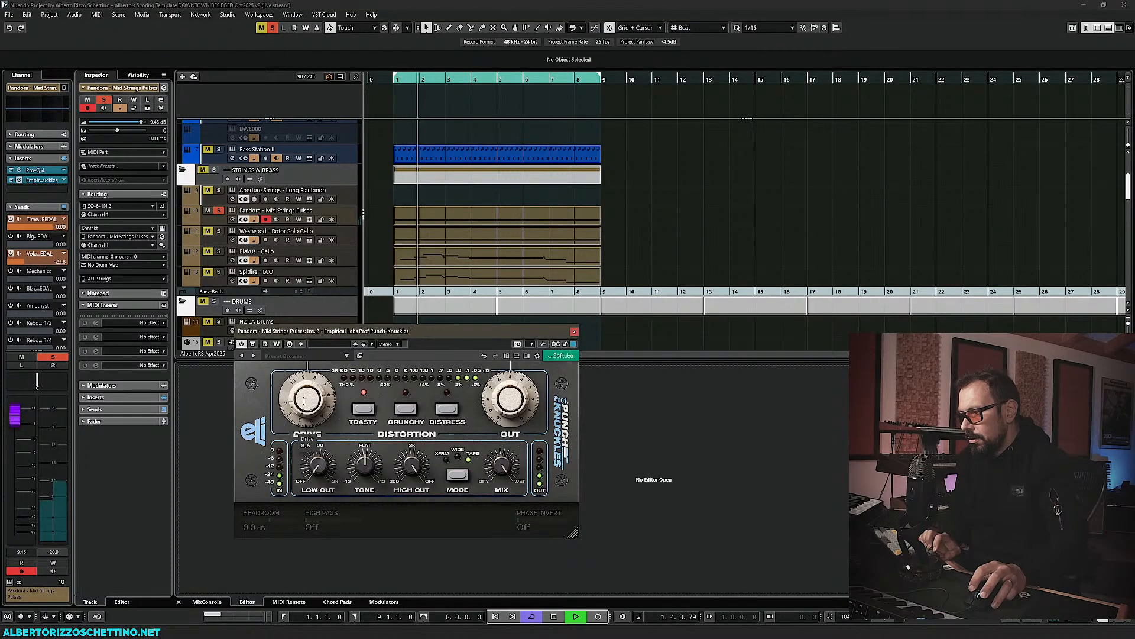
key(space)
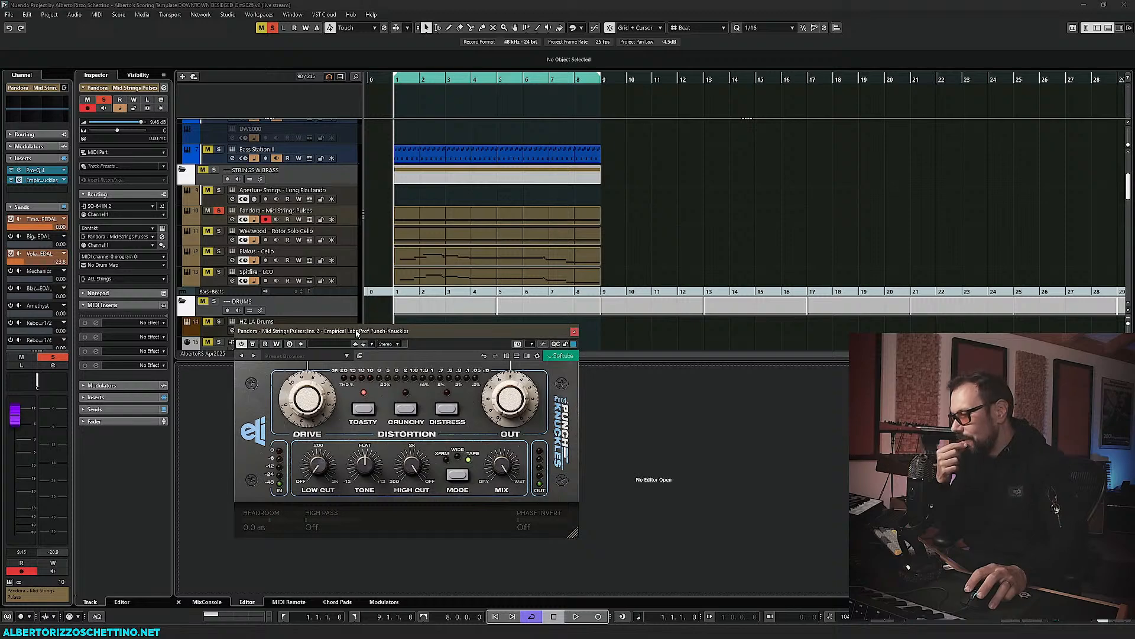
click(574, 333)
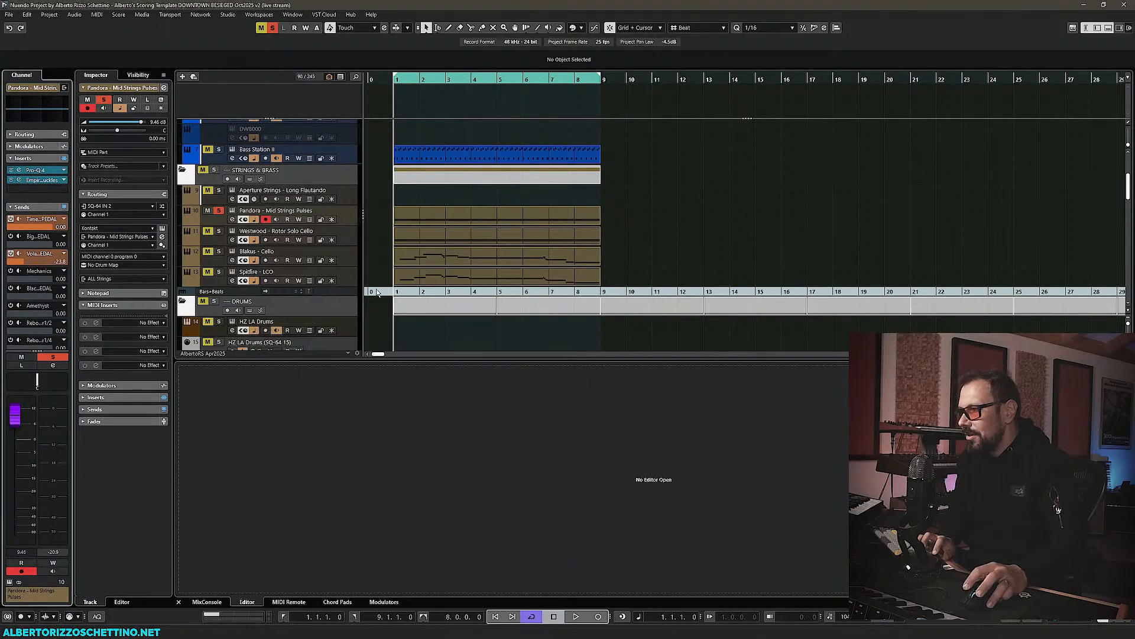
- Solo and select the Westwood - Rotor Solo Cello track, and audition it together with the Pandora strings from bar 1
click(219, 232)
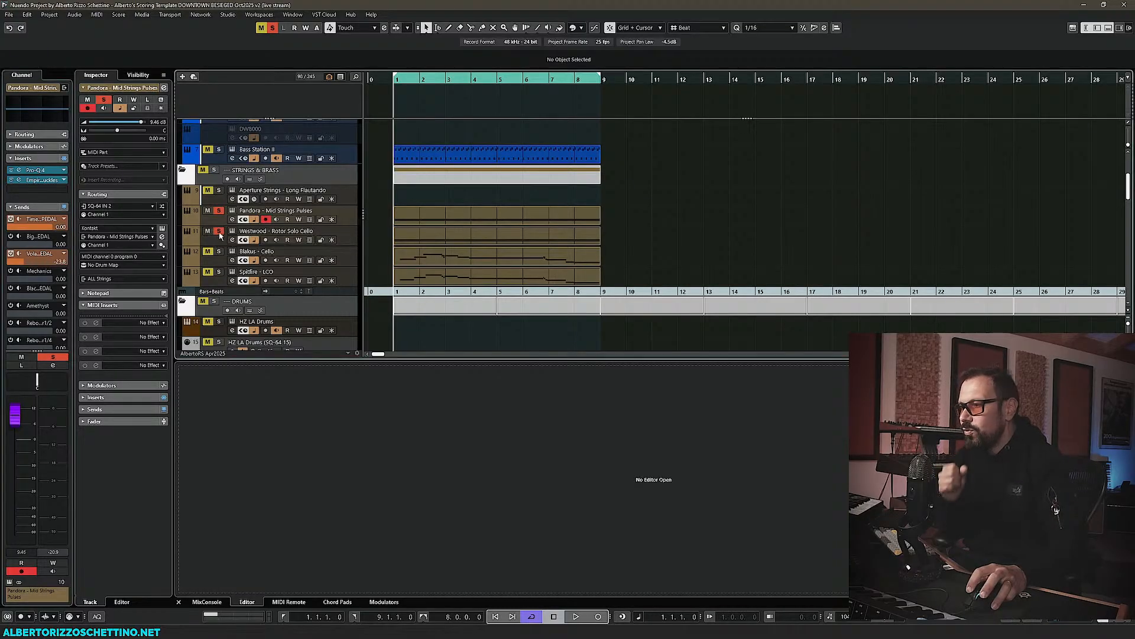
click(305, 234)
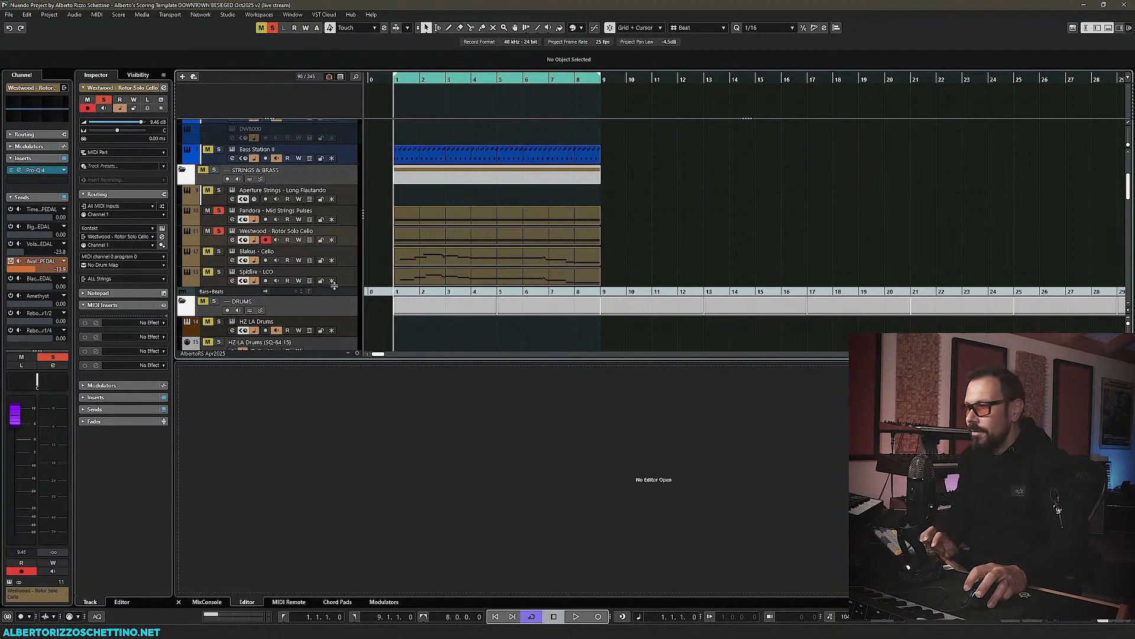
key(space)
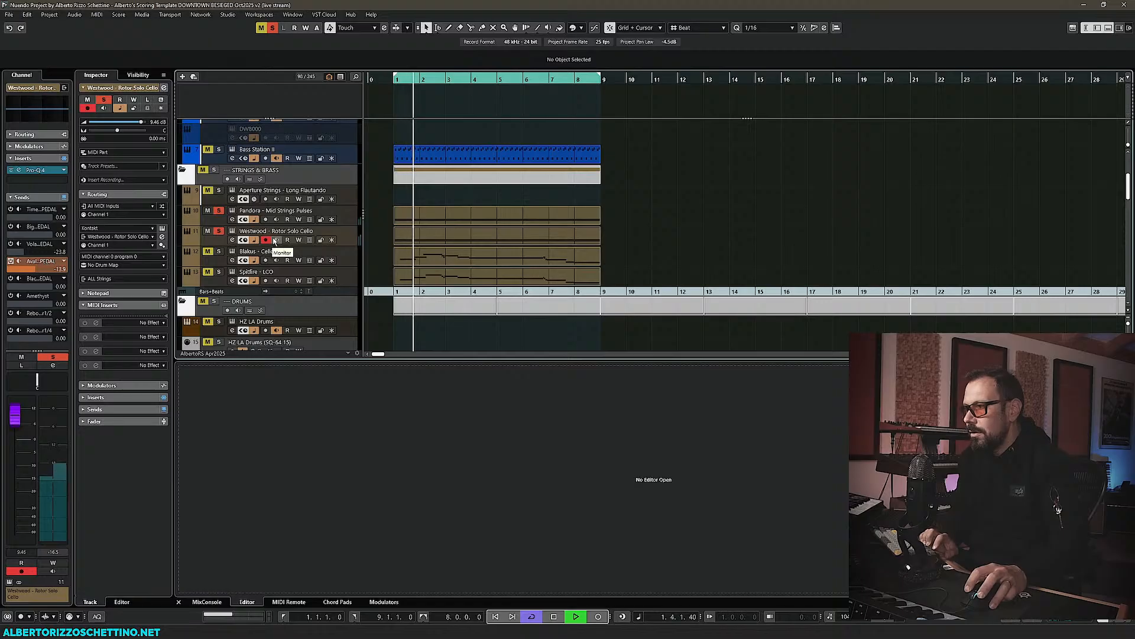
key(space)
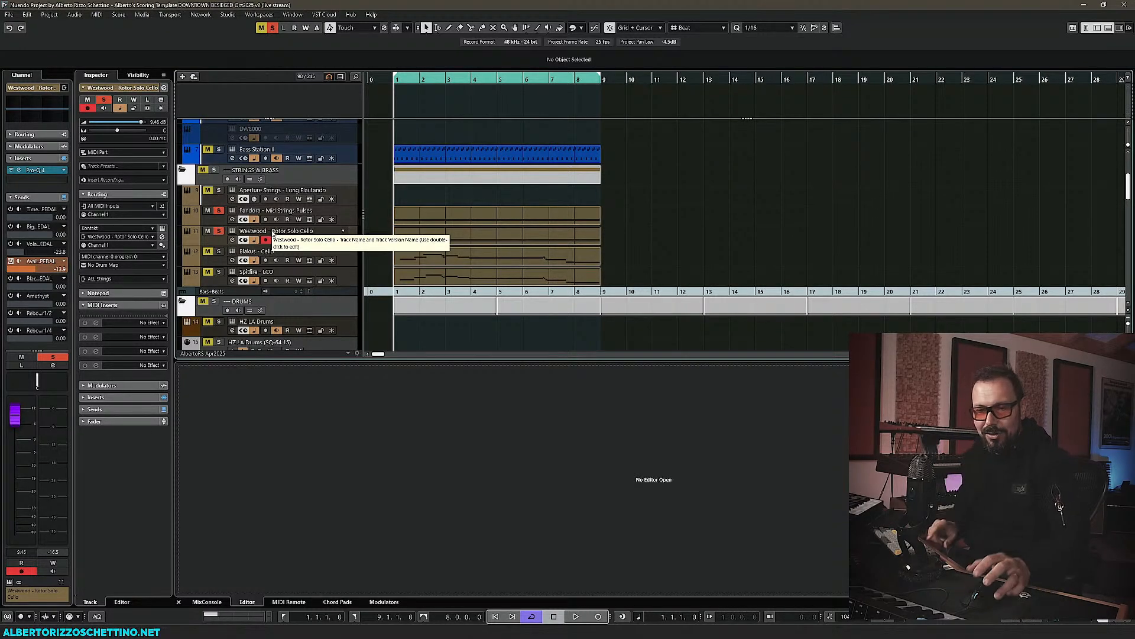
key(space)
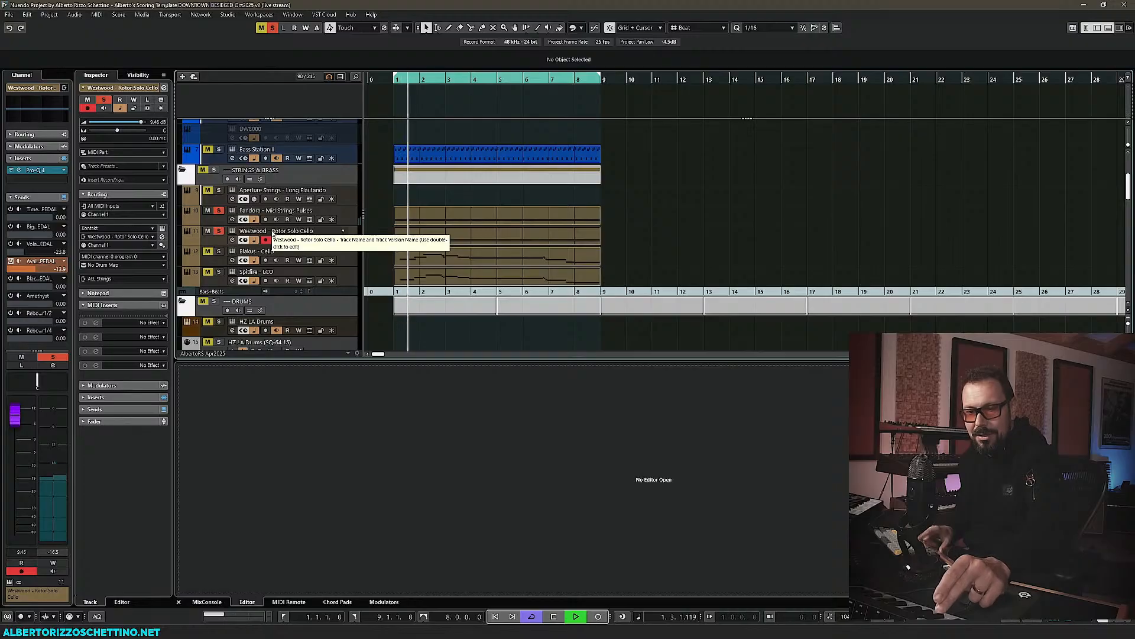
key(space)
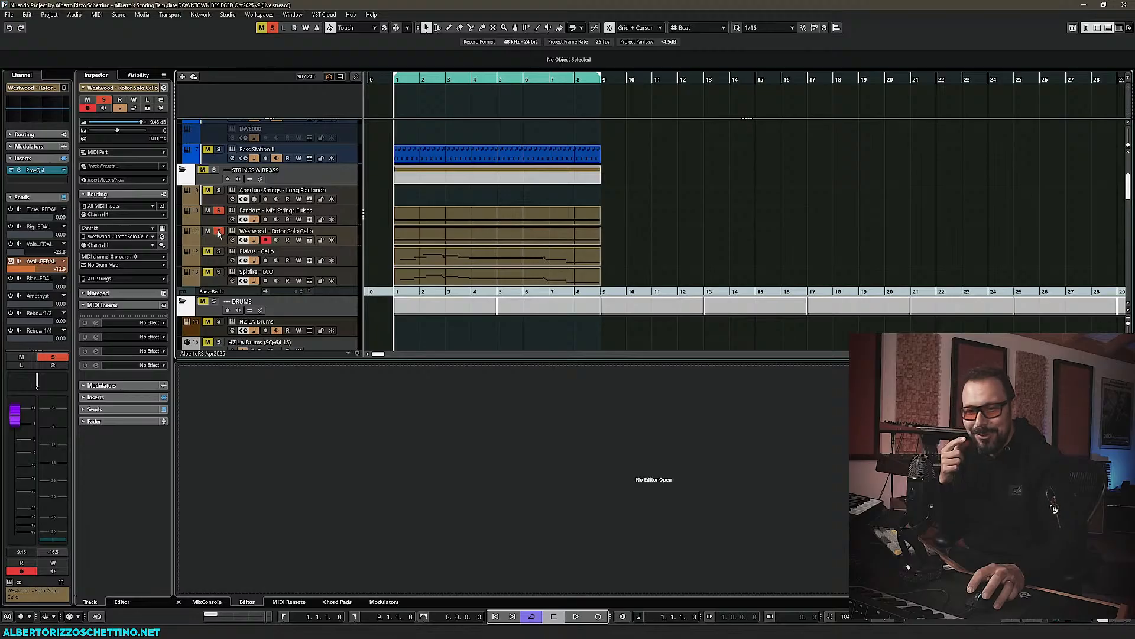
- Set the Westwood - Rotor Solo Cello track's MIDI input to Not Connected, solo only this track, and audition it from bar 1
click(127, 208)
click(125, 244)
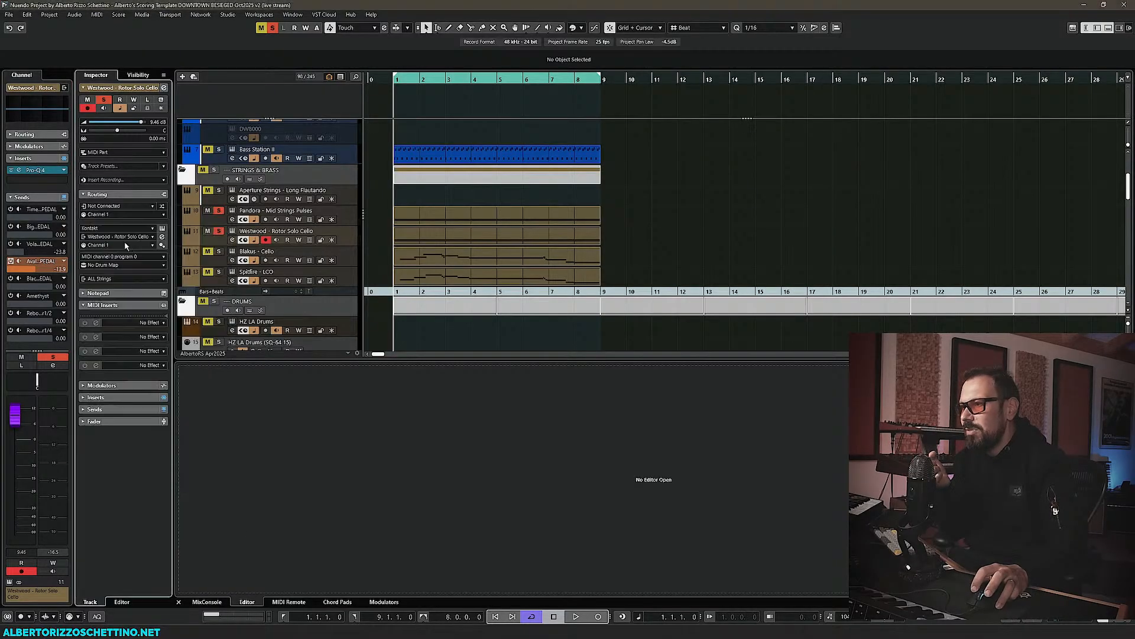
ctrl+click(219, 231)
key(space)
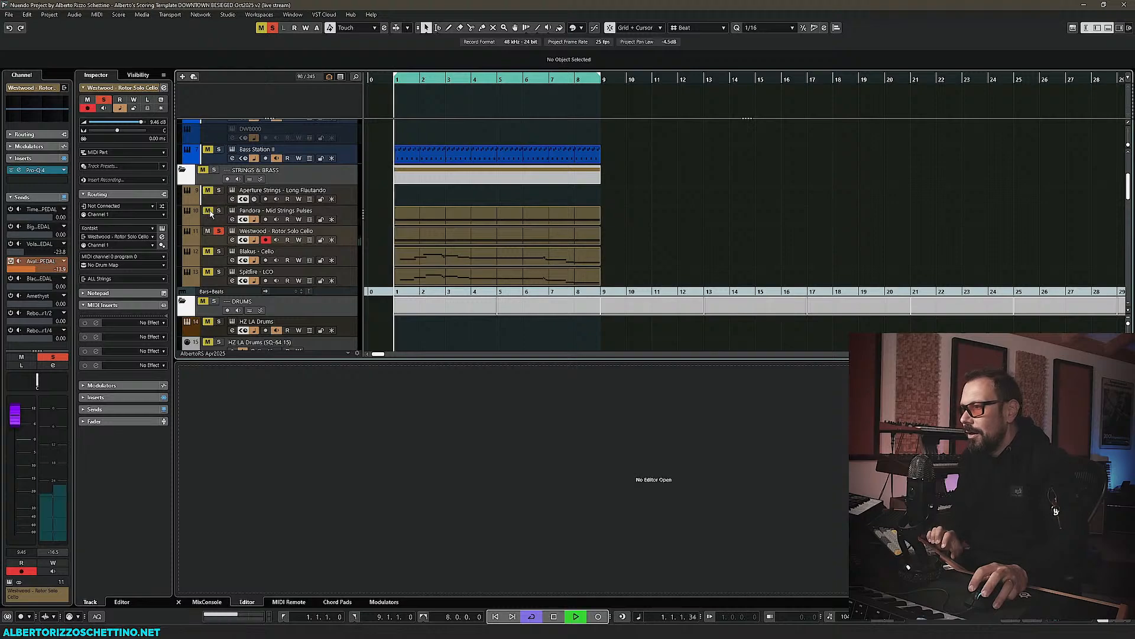
key(space)
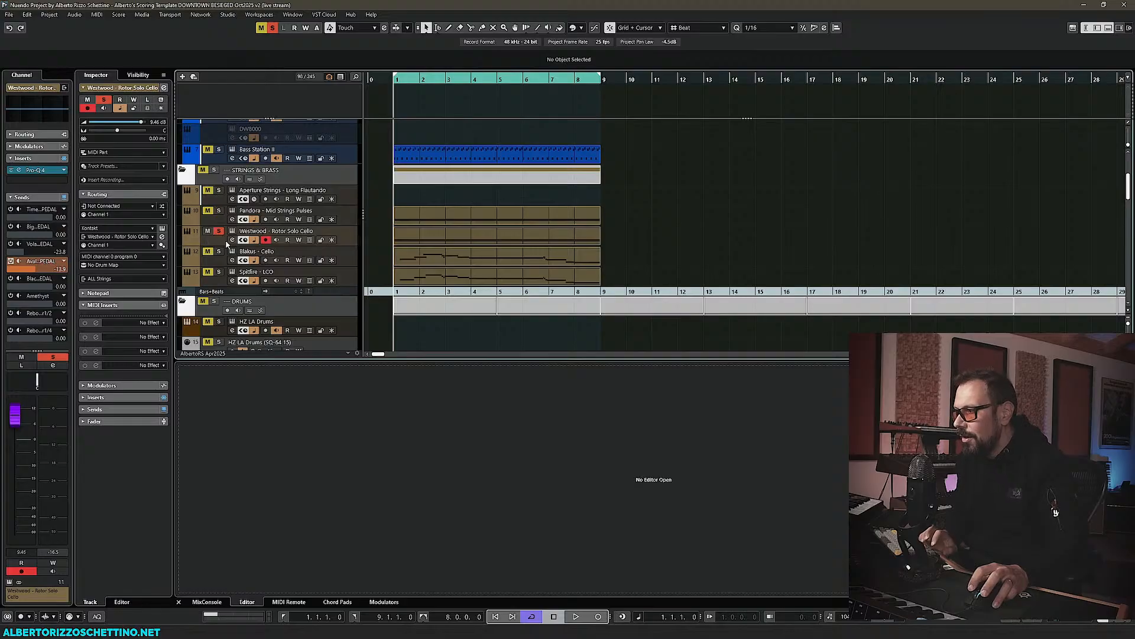
- Replay the cello from bar 1, insert Punch-Knuckles in its second insert slot, and move the plug-in window clear of the tracks
key(space)
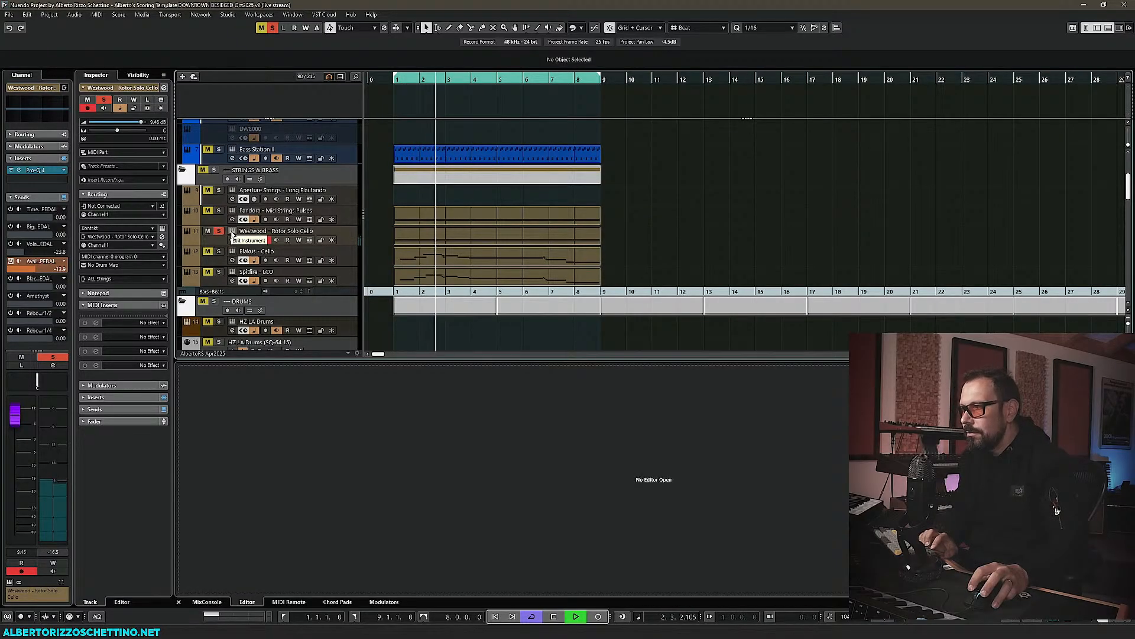
key(space)
click(65, 181)
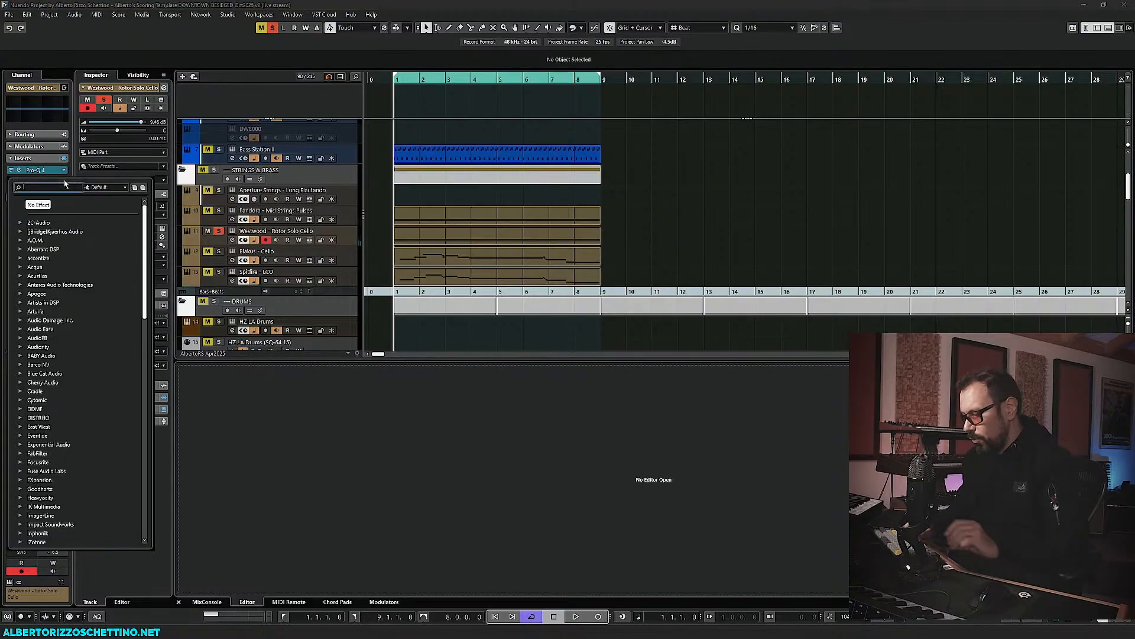
text(knu)
key(Return)
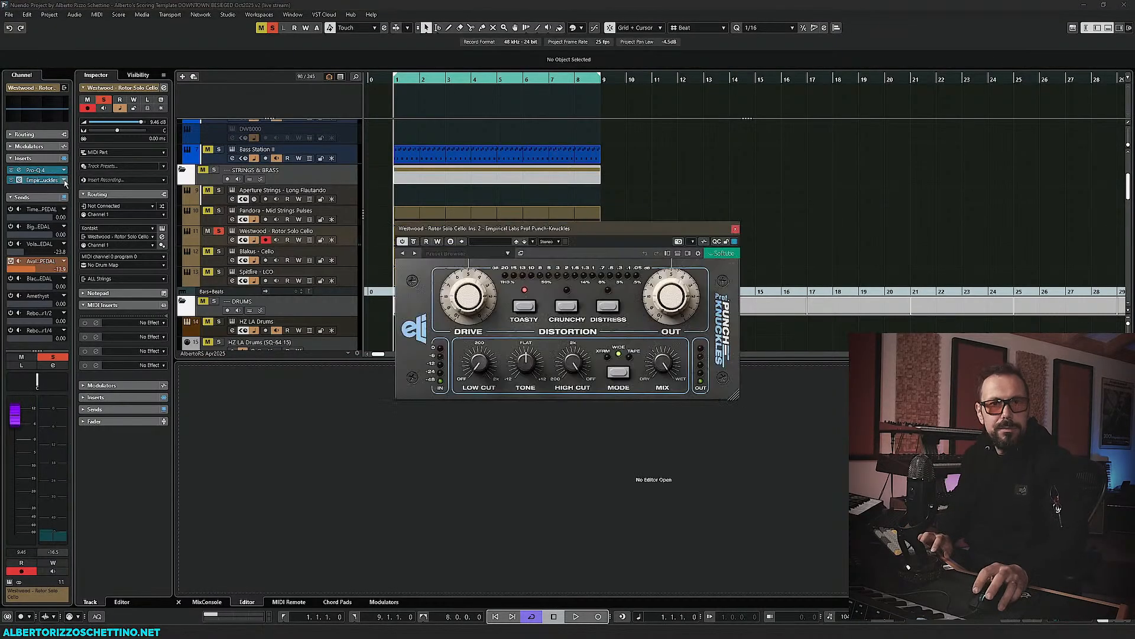
drag(421, 228, 228, 380)
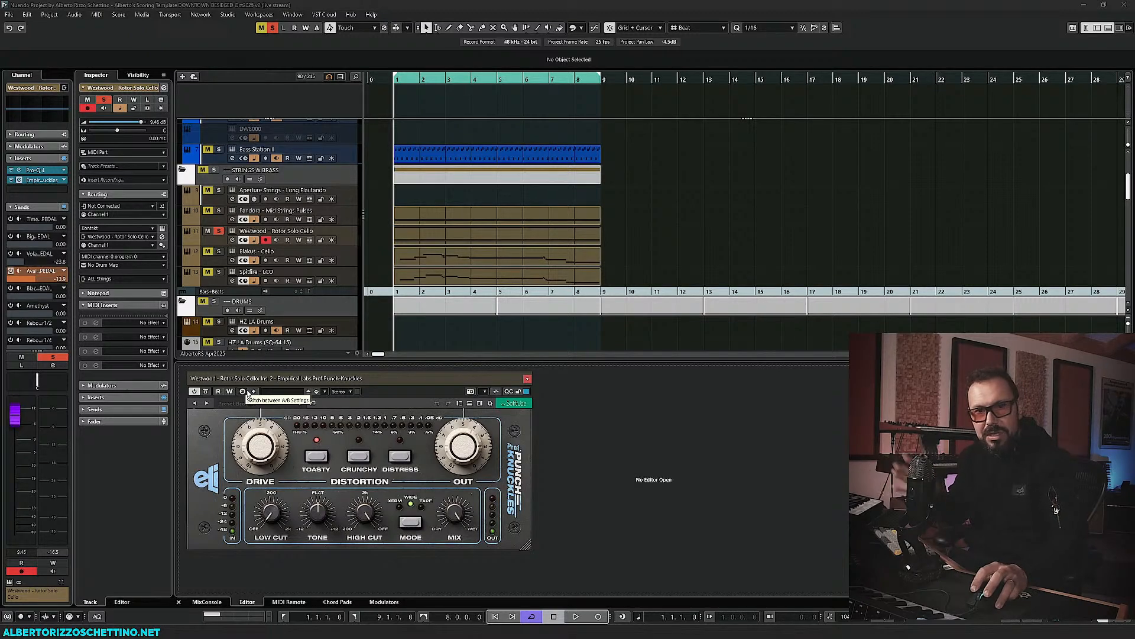
- Play the cello while raising the Drive to about 8.9 and switching the distortion to Crunchy and the Mode to Tape
key(space)
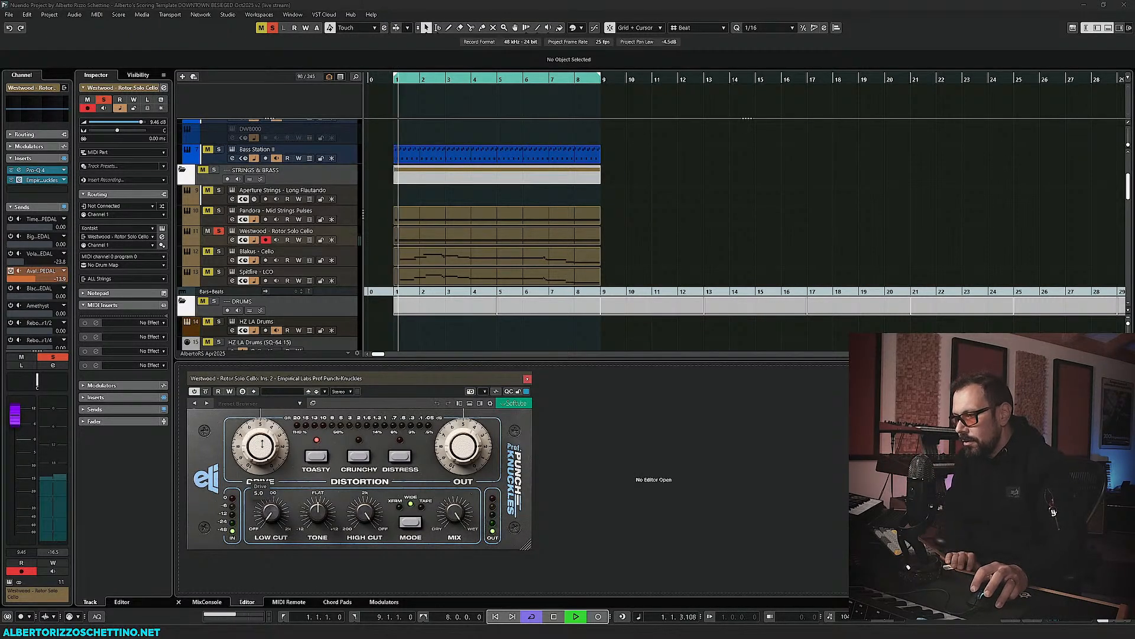
drag(246, 433, 264, 412)
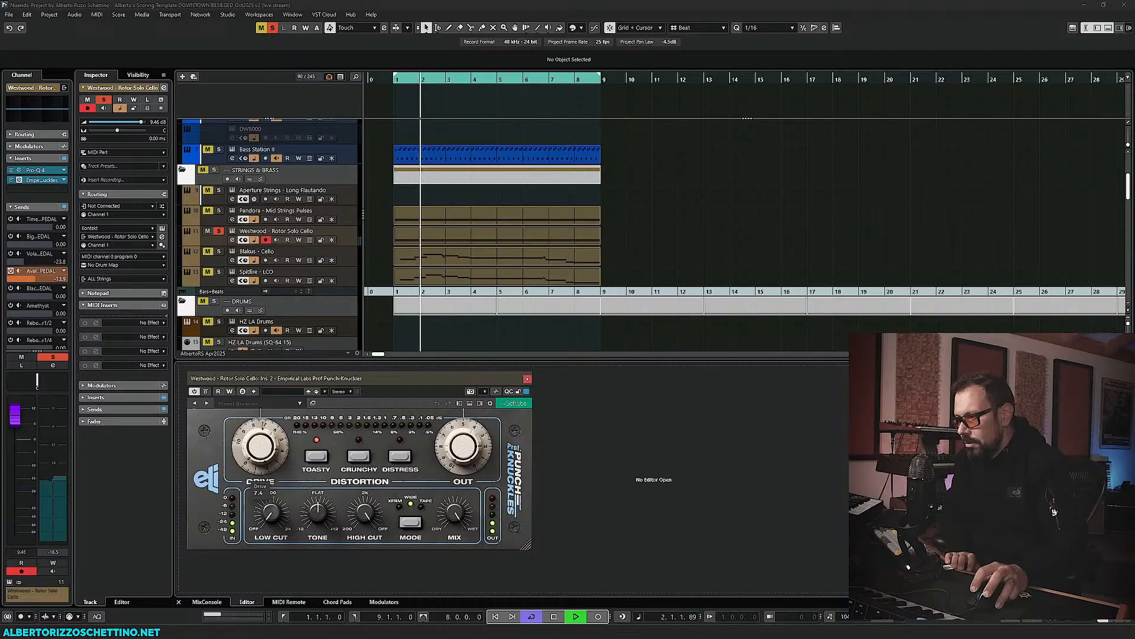
click(350, 459)
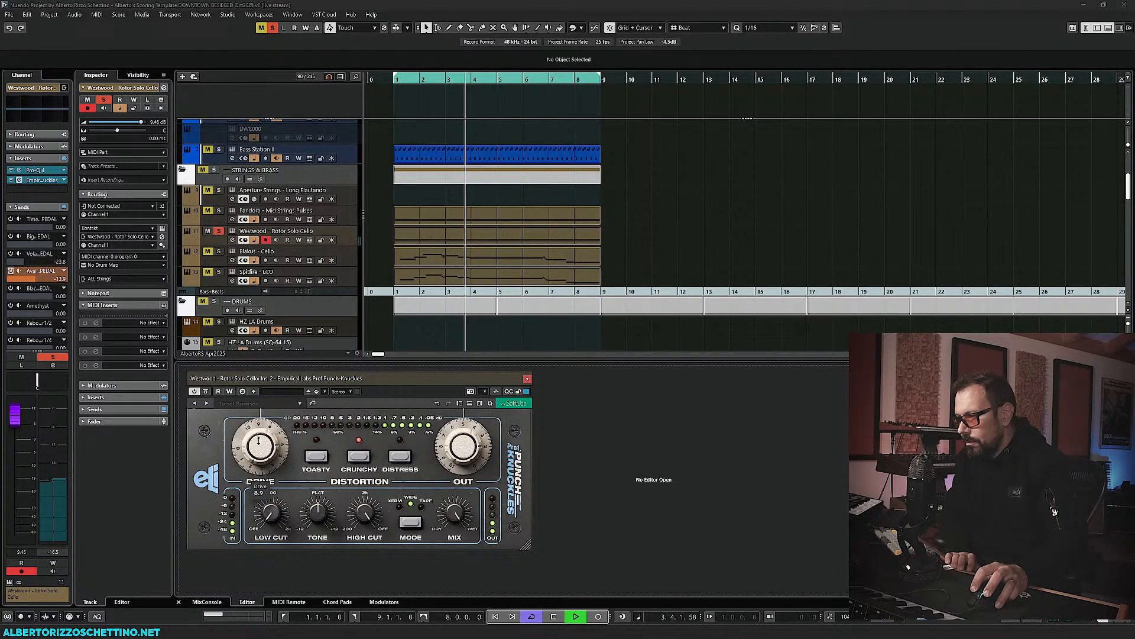
click(422, 509)
click(317, 457)
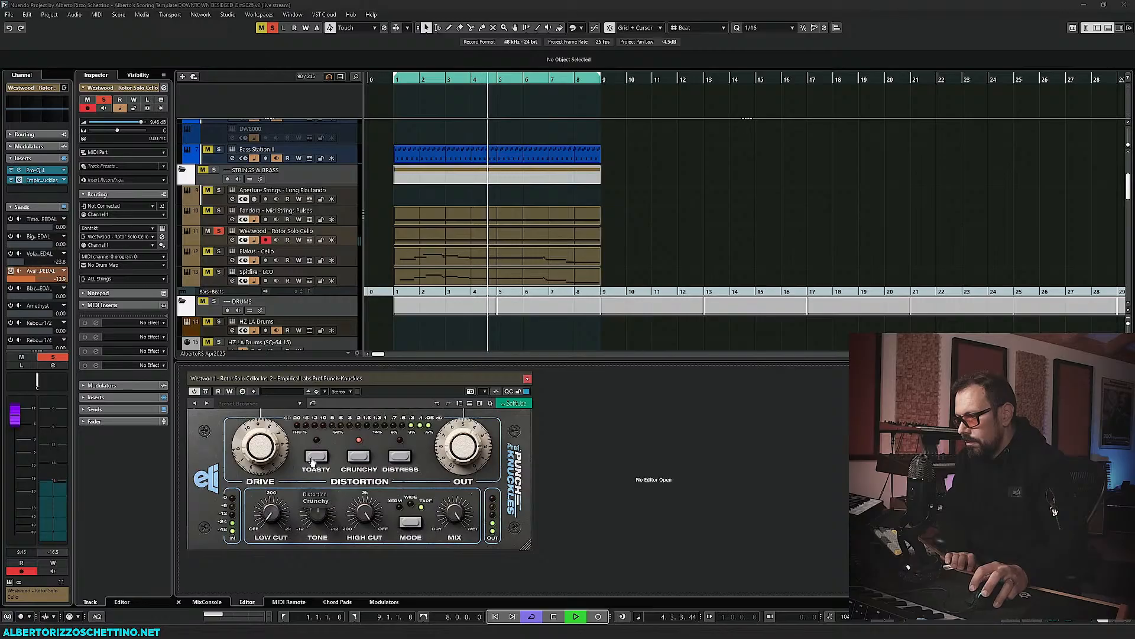
mouse_move(261, 448)
mouse_down()
mouse_move(261, 437)
mouse_move(269, 445)
mouse_up()
click(359, 458)
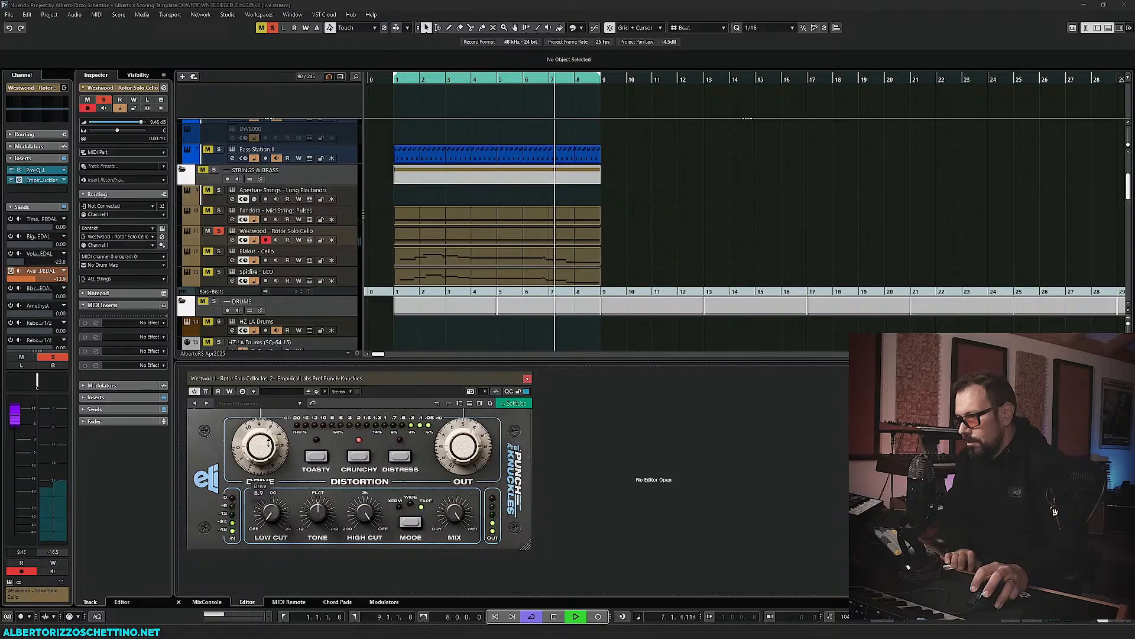
key(space)
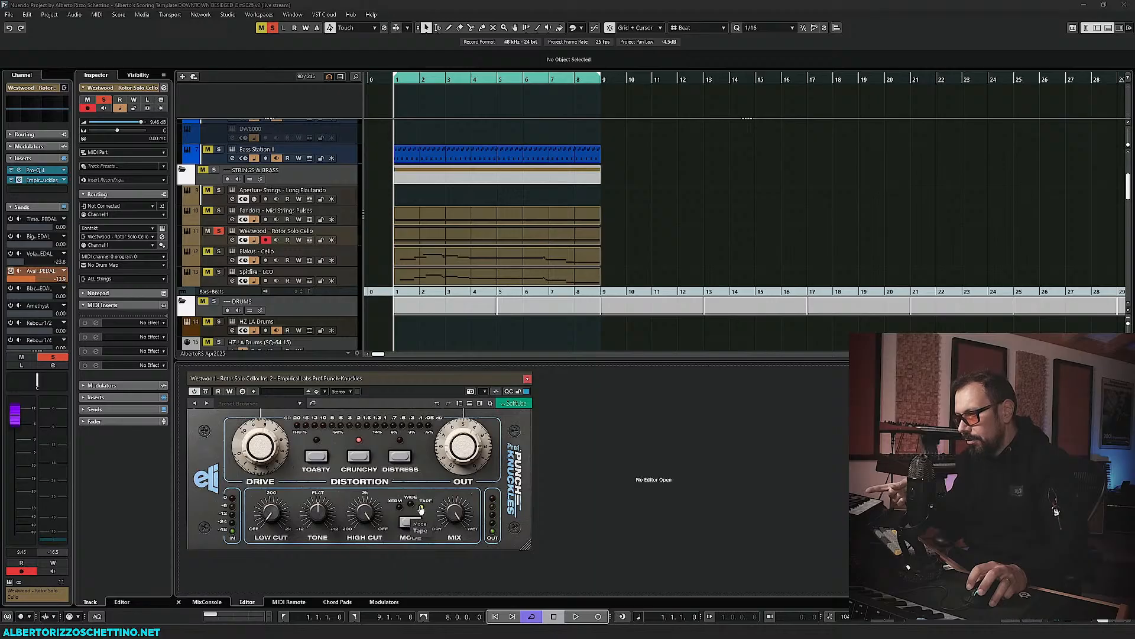
- Switch the distortion to Distress and set the Drive to about 7.4 while the cello plays from bar 1
click(400, 457)
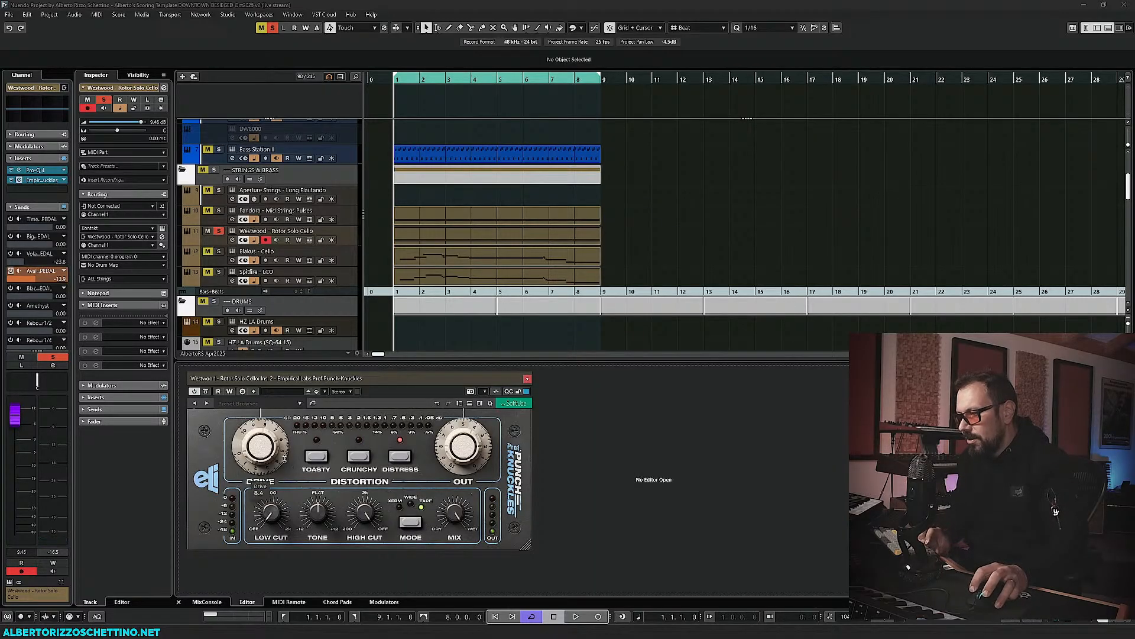
key(space)
scroll(263, 449, down, 3)
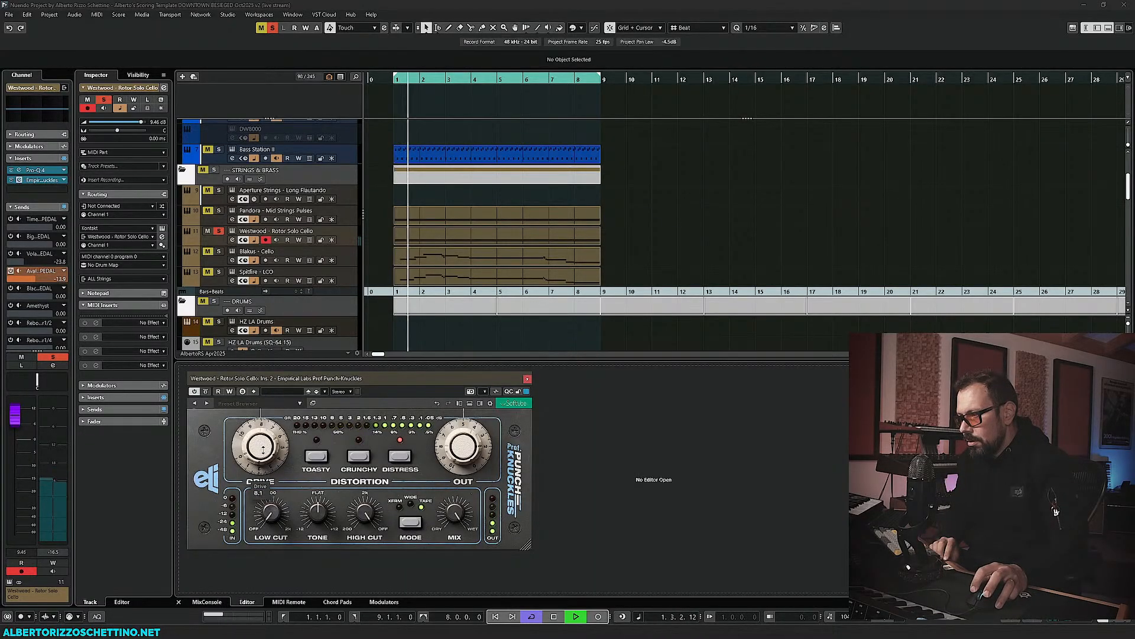
scroll(264, 449, down, 8)
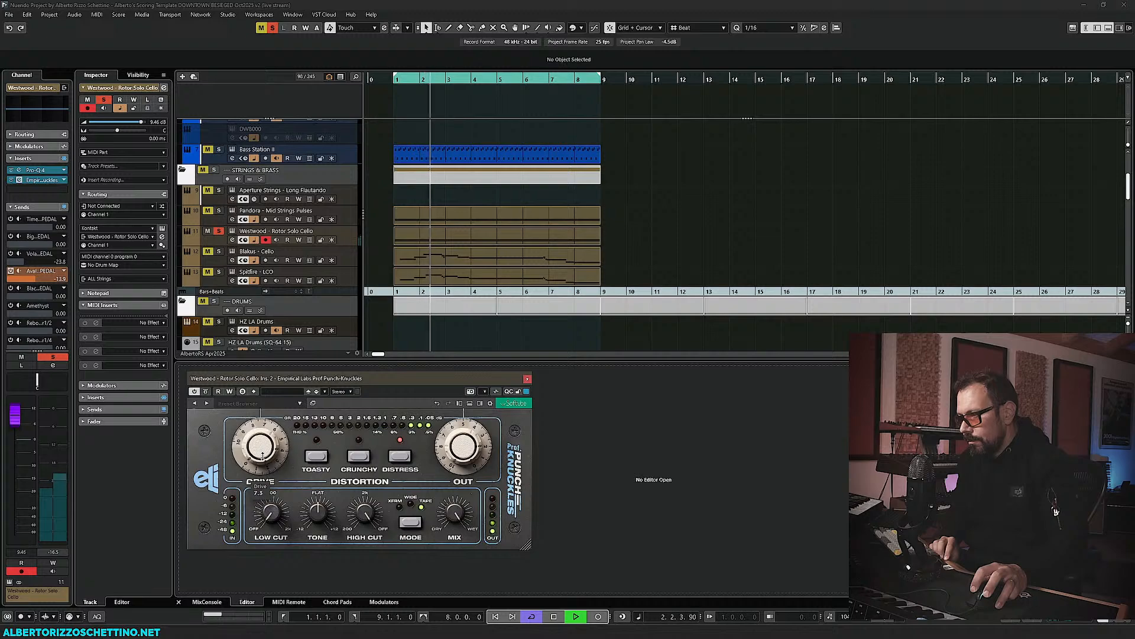
scroll(262, 456, down, 3)
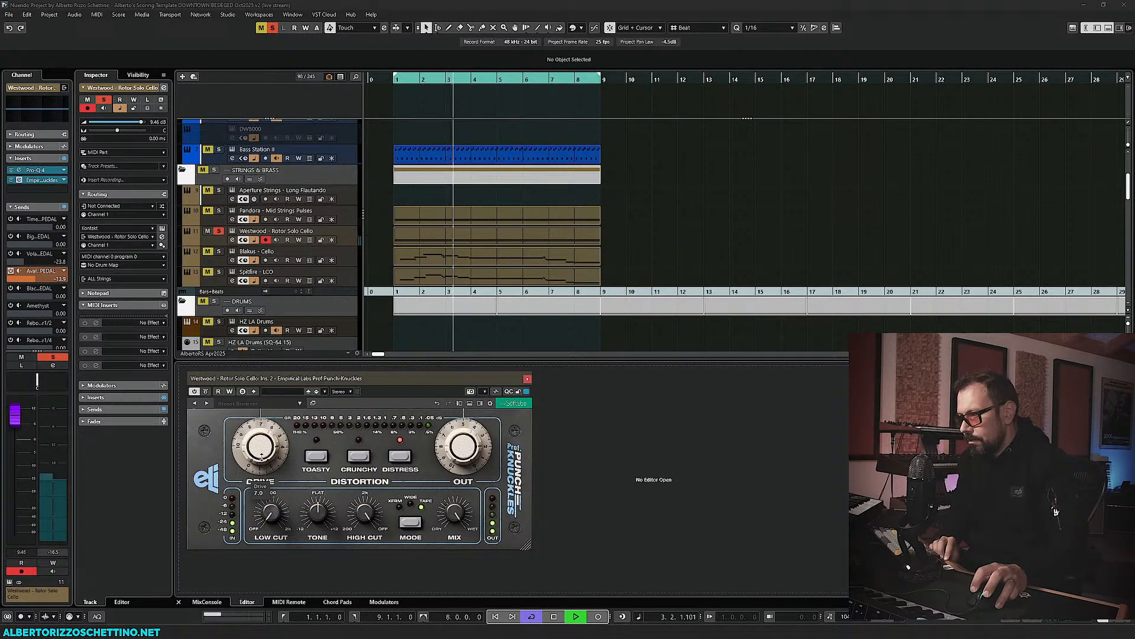
scroll(261, 455, up, 3)
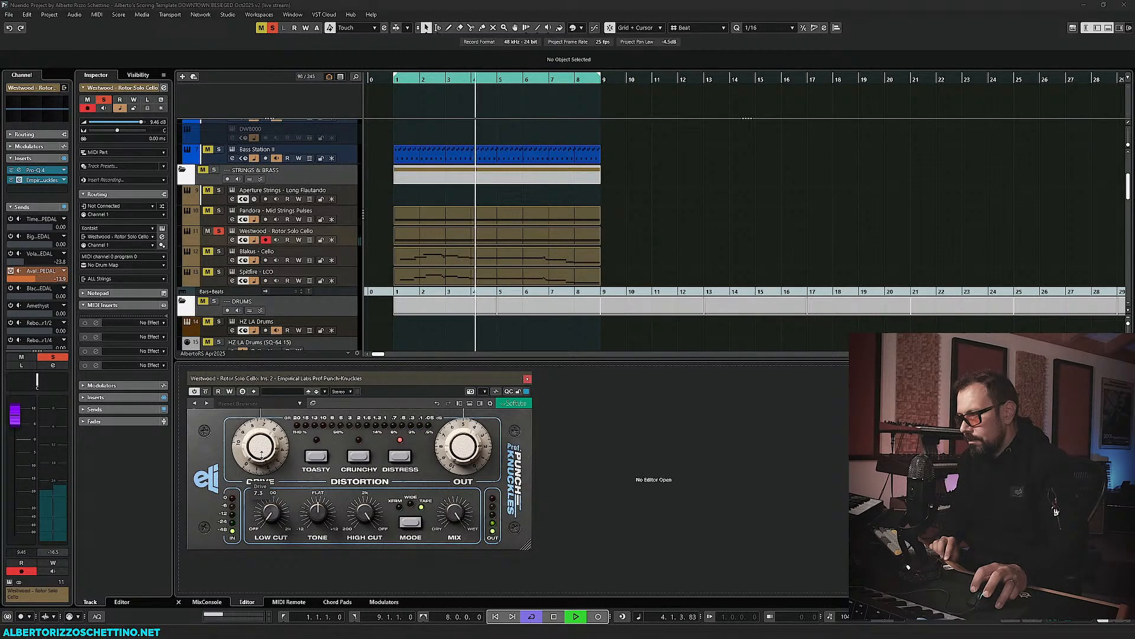
scroll(262, 453, up, 1)
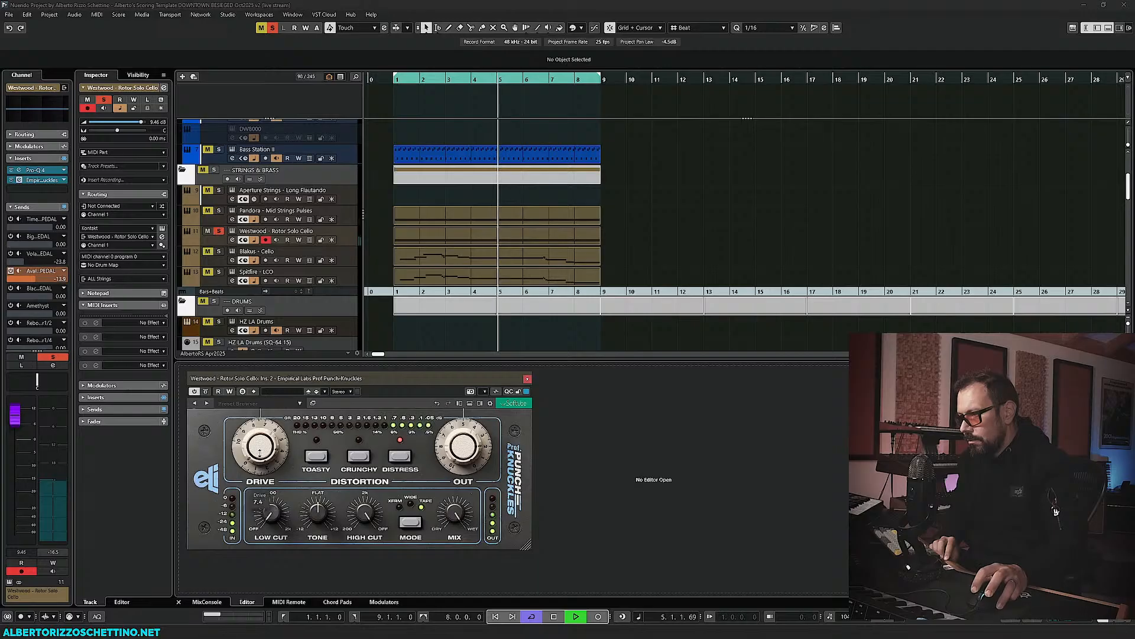
- Compare the cello with Punch-Knuckles bypassed and active, fine-tune the Out level, and stop playback
click(206, 391)
click(206, 392)
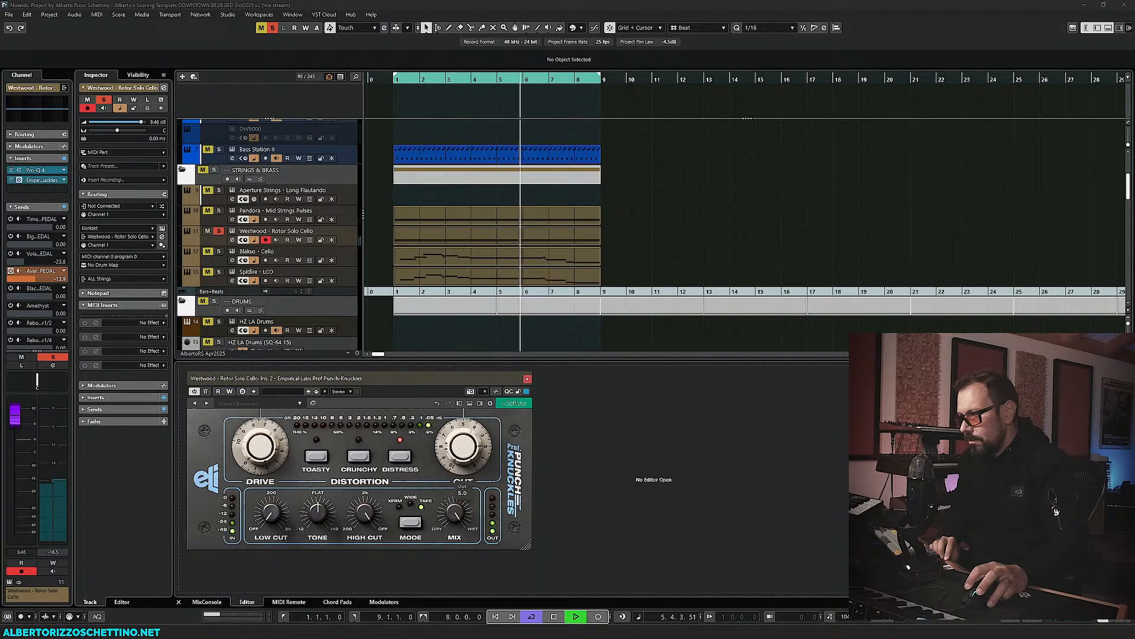
scroll(456, 448, down, 3)
key(space)
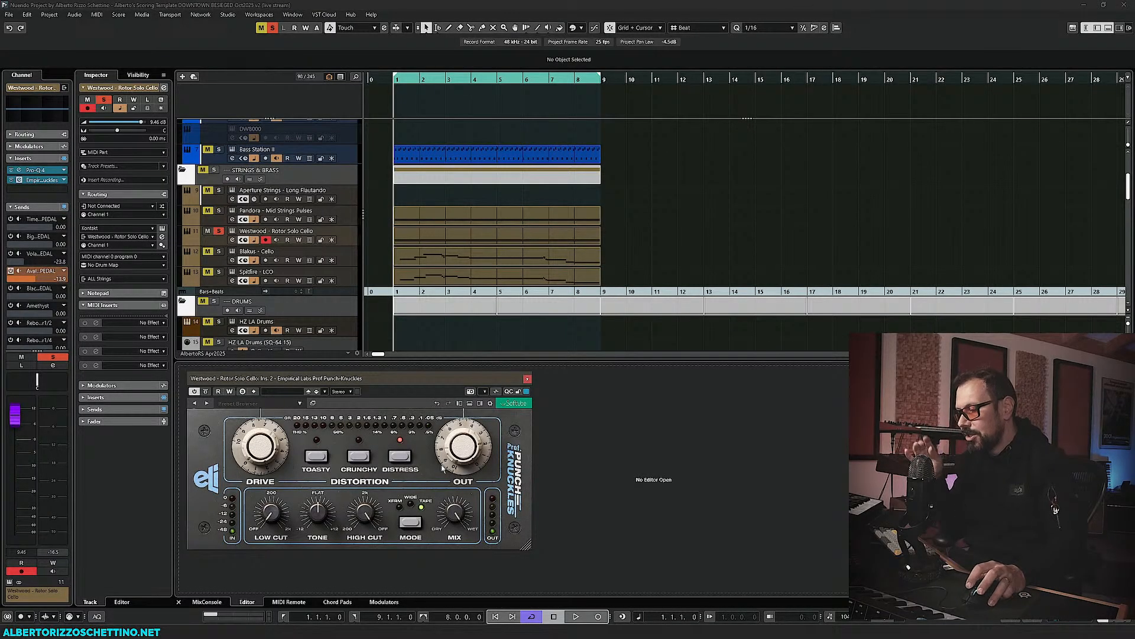
- Switch Punch-Knuckles to its B settings, and raise the Low Cut and reduce the Mix while the cello plays
click(243, 391)
mouse_move(283, 517)
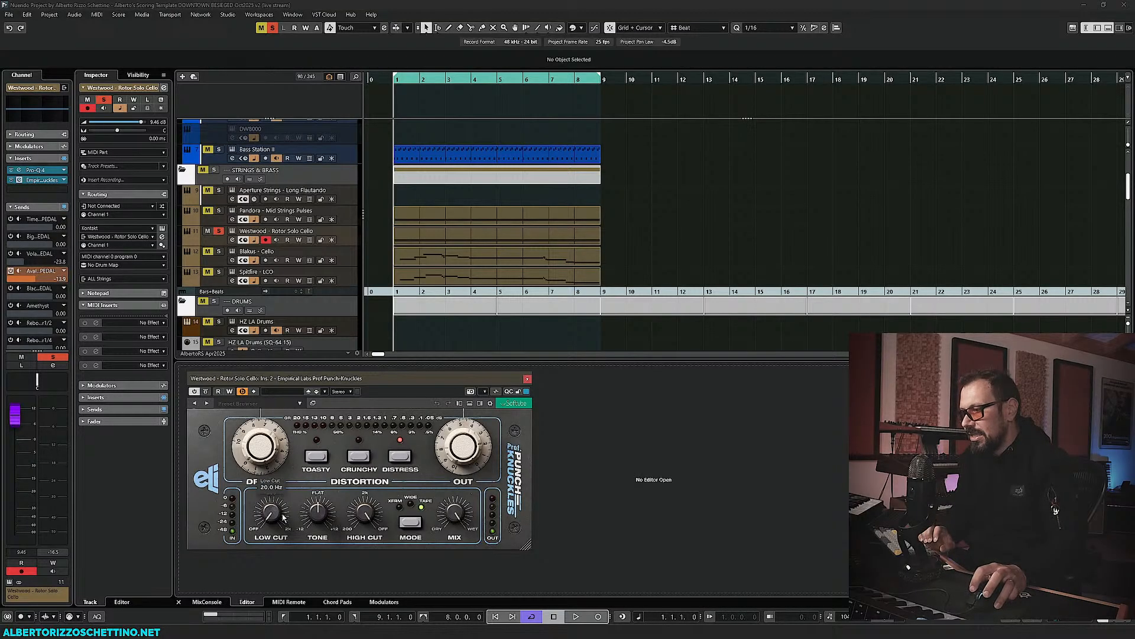
key(space)
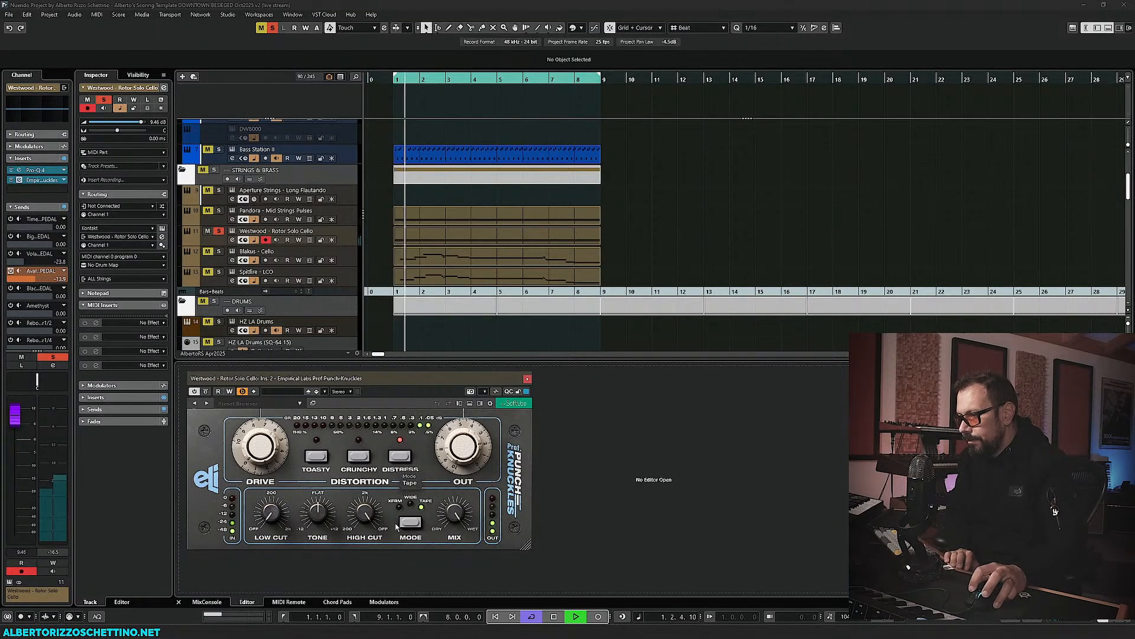
drag(272, 516, 282, 462)
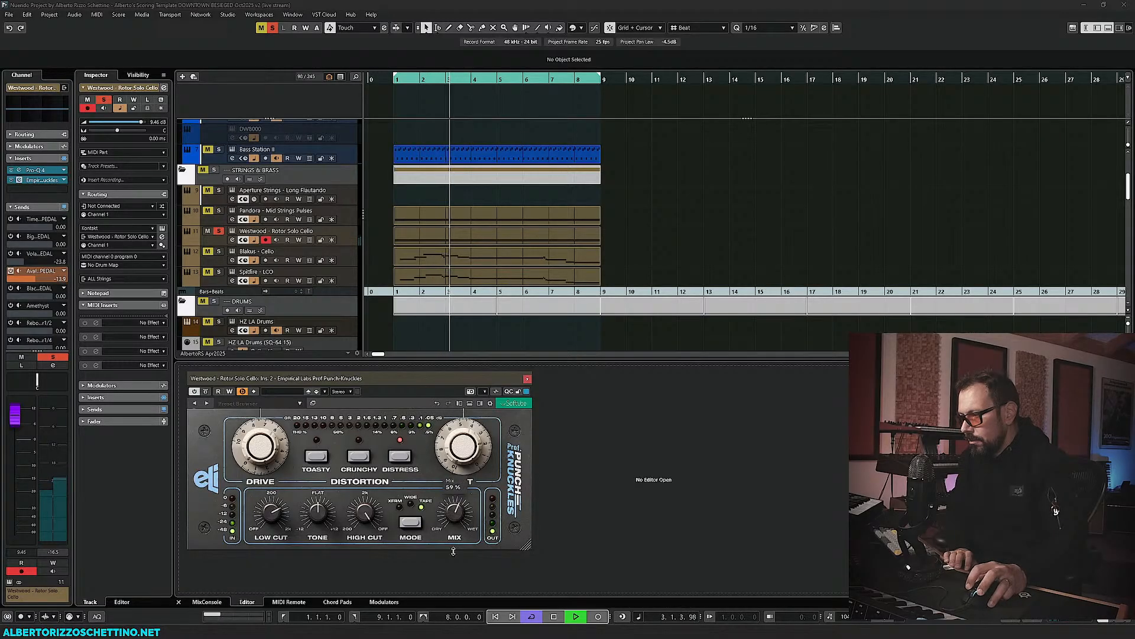
drag(454, 516, 453, 556)
- Adjust the High Cut and push the Drive further up on the cello's B settings, and stop playback
mouse_move(362, 523)
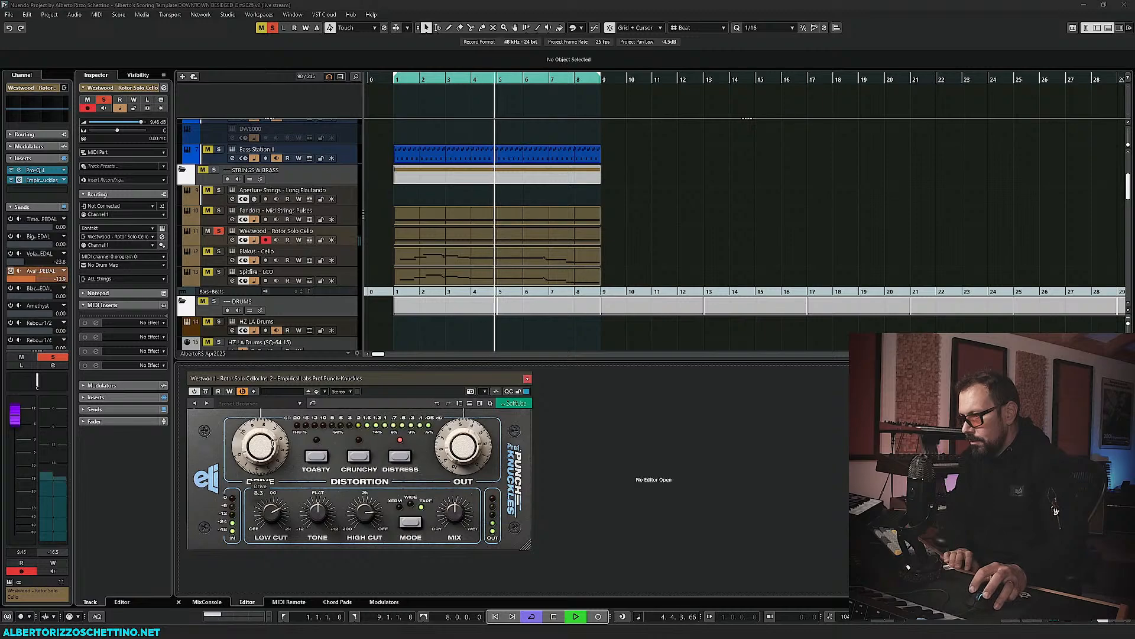
drag(272, 452, 274, 429)
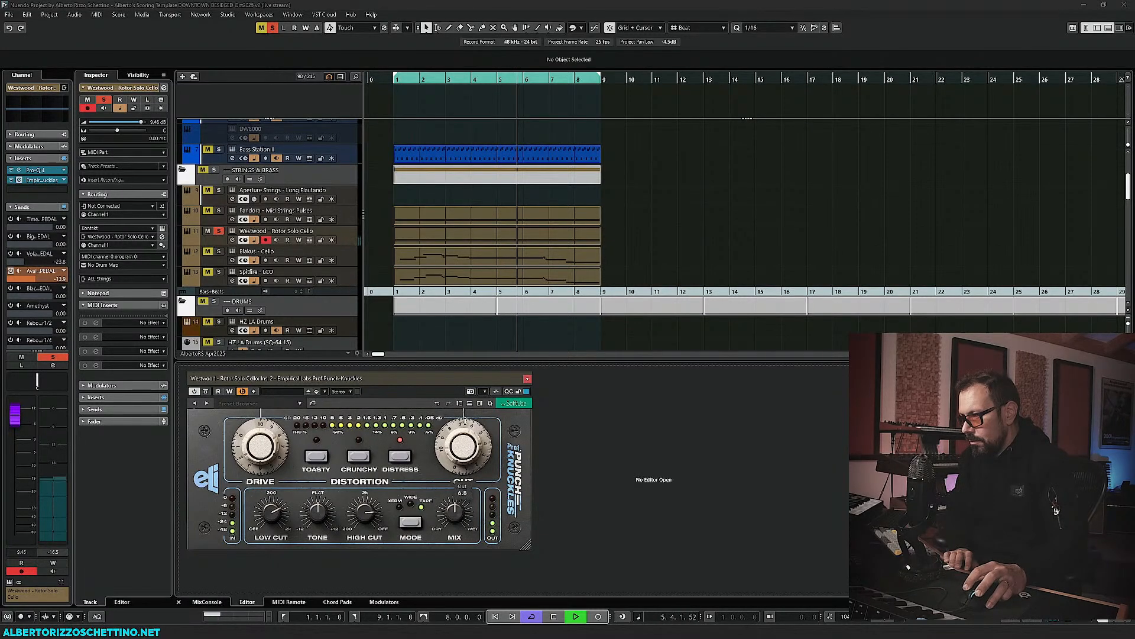
key(space)
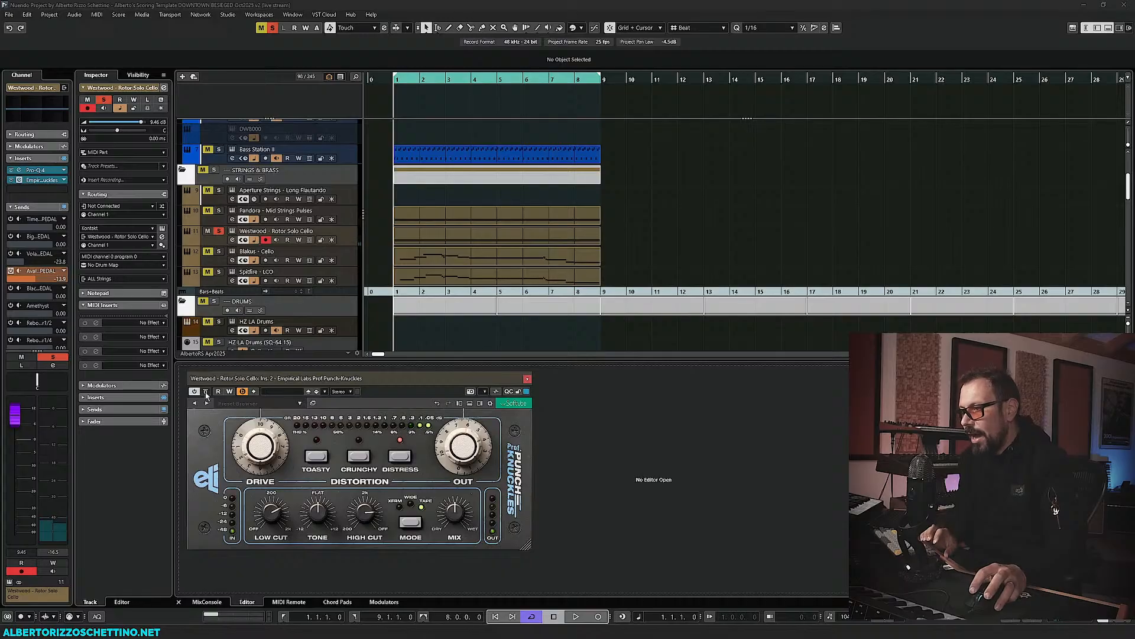
- Replay the cello with and without bypass, and set the Mix to about 20% and the Out to about 6.4
key(space)
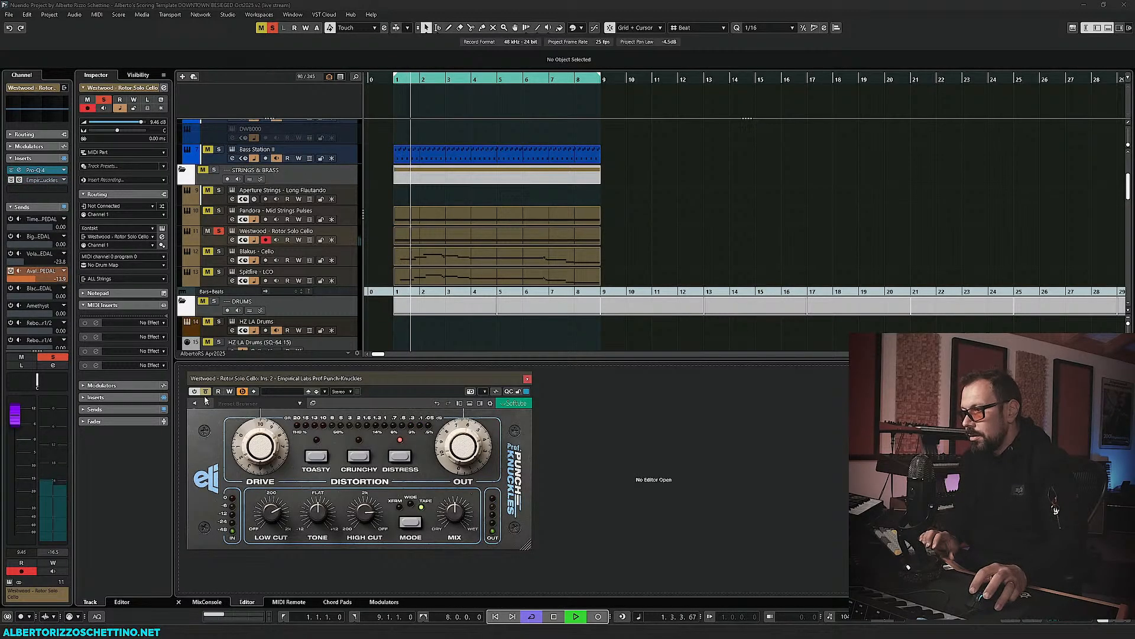
click(206, 392)
drag(452, 513, 449, 536)
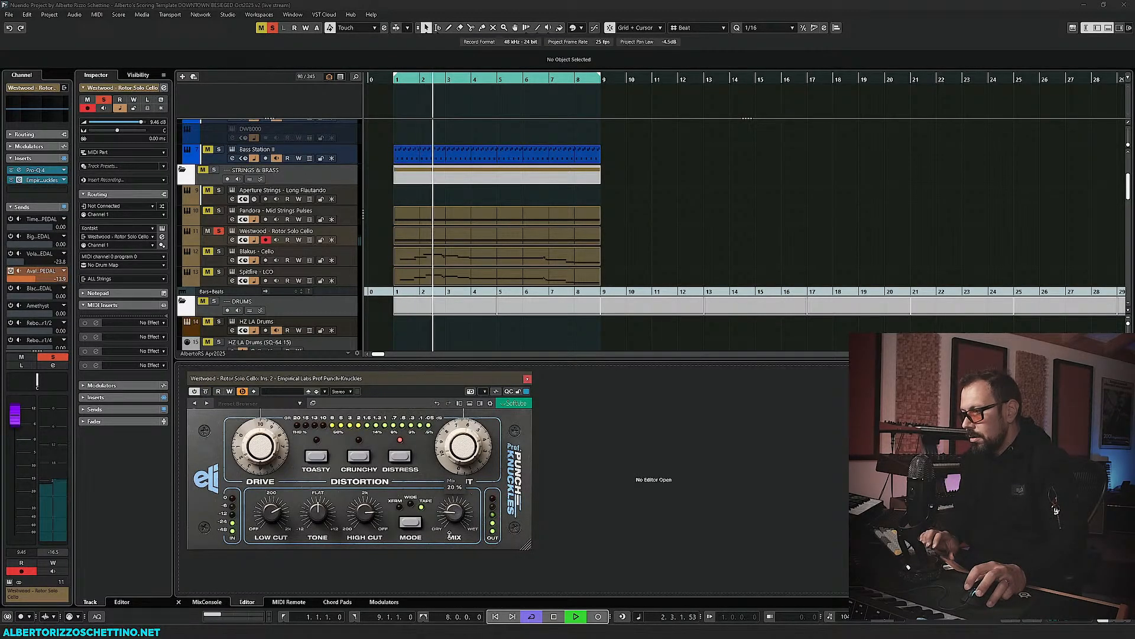
key(space)
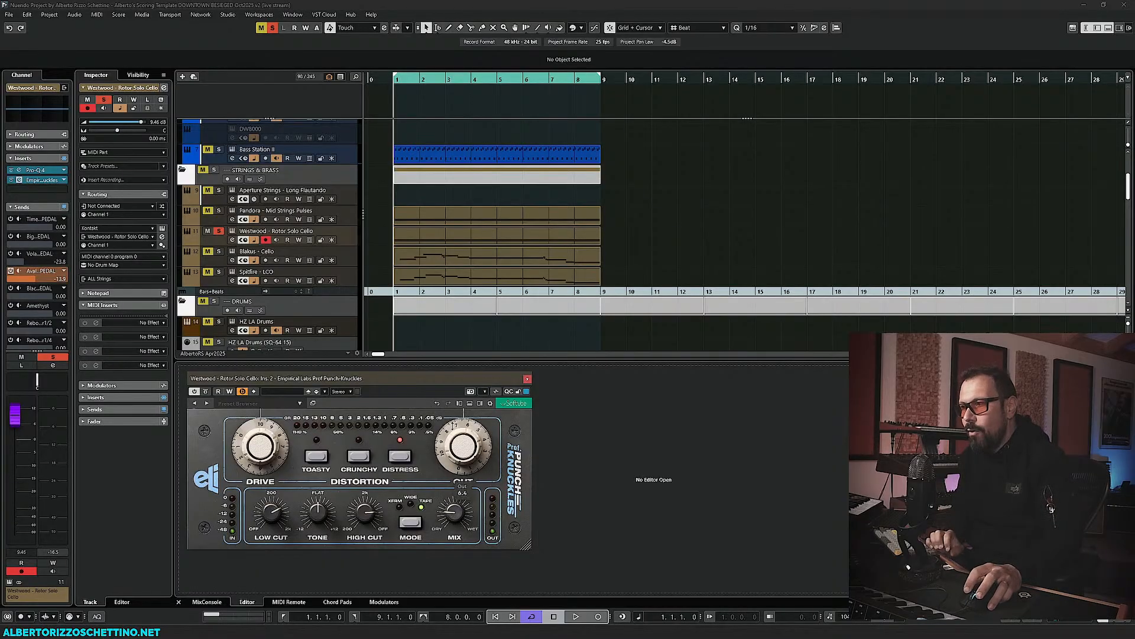
- Solo Pandora - Mid Strings Pulses alongside the cello, audition both from bar 1, and slightly lower the cello's channel fader
click(219, 211)
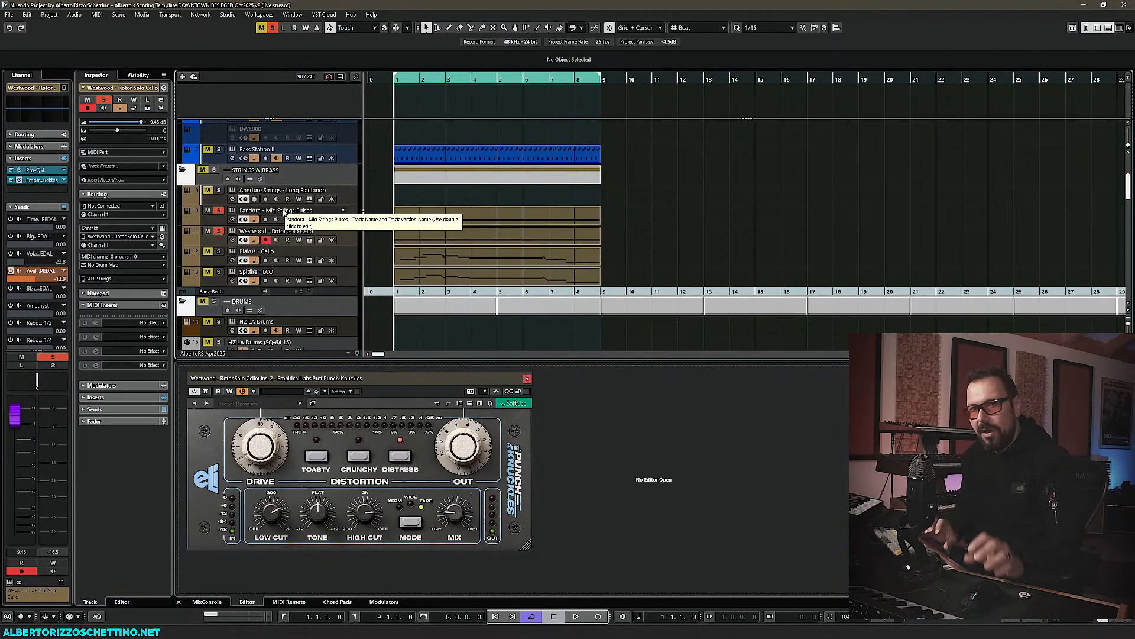
key(space)
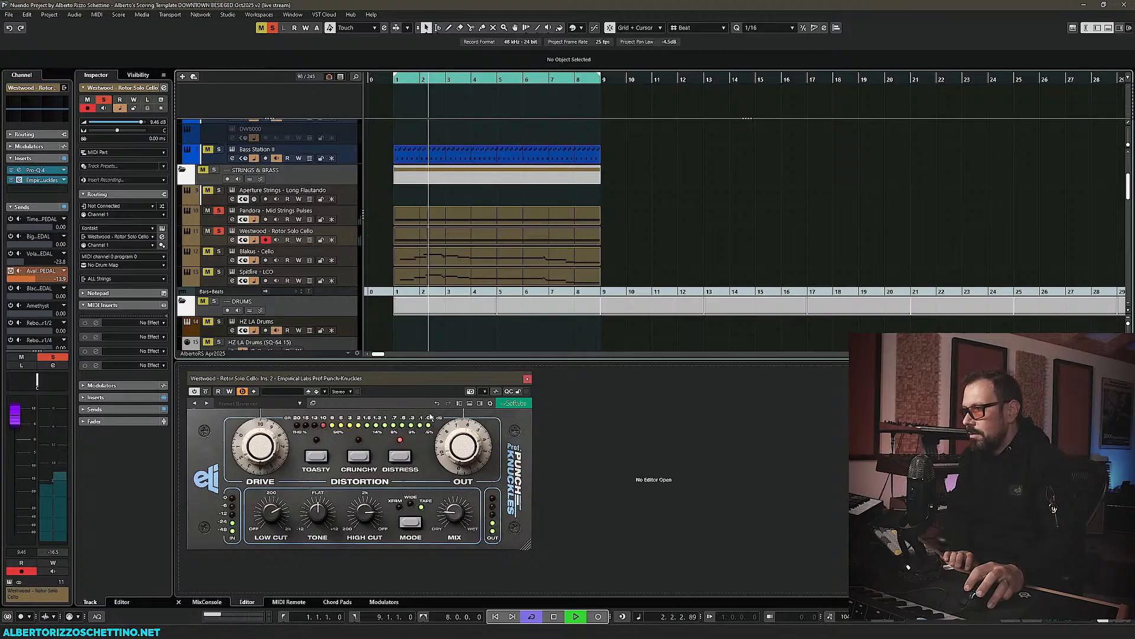
key(space)
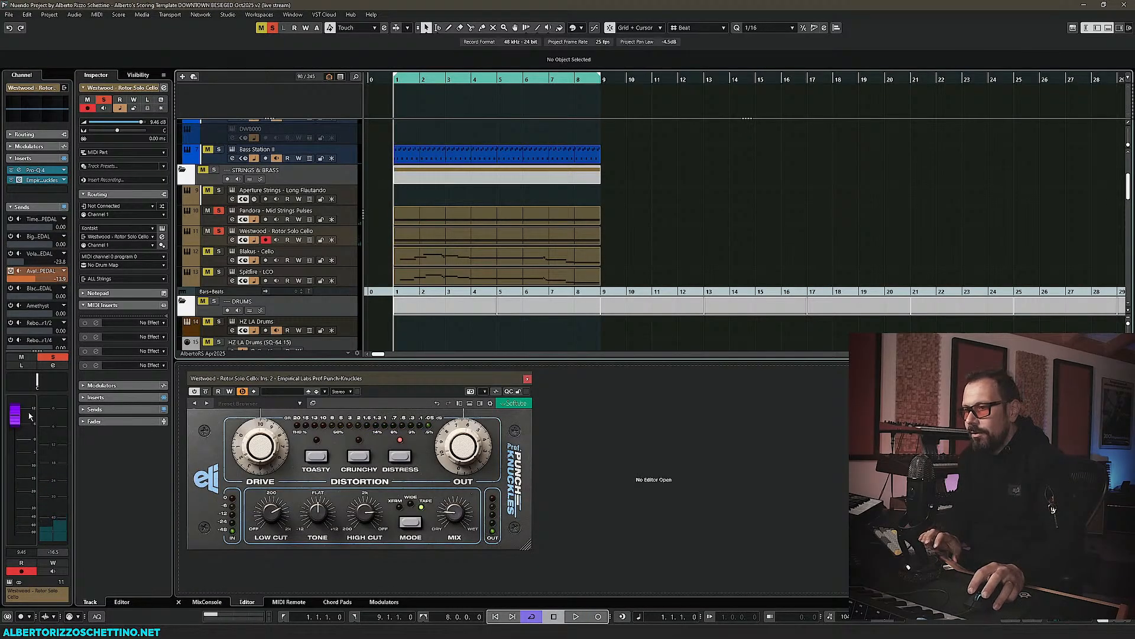
key(space)
mouse_move(30, 415)
mouse_down()
mouse_move(18, 525)
mouse_move(29, 419)
mouse_up()
- Compare the strings with the cello's Punch-Knuckles bypassed and active, and rebalance it with Drive at about 7.2 and a readjusted Mix
click(206, 392)
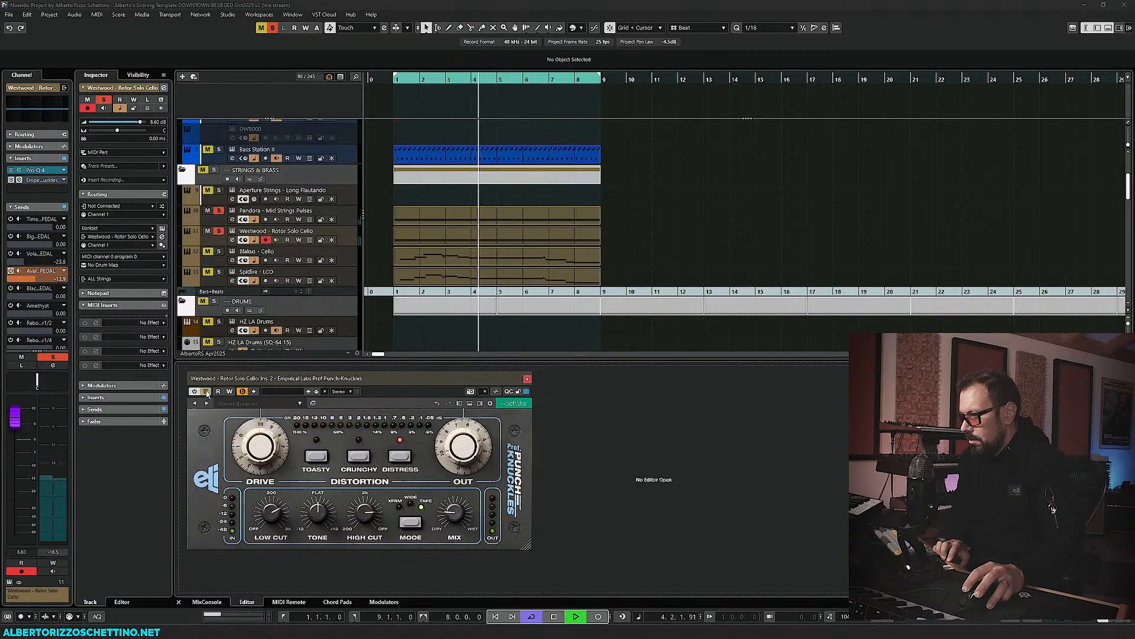
click(205, 392)
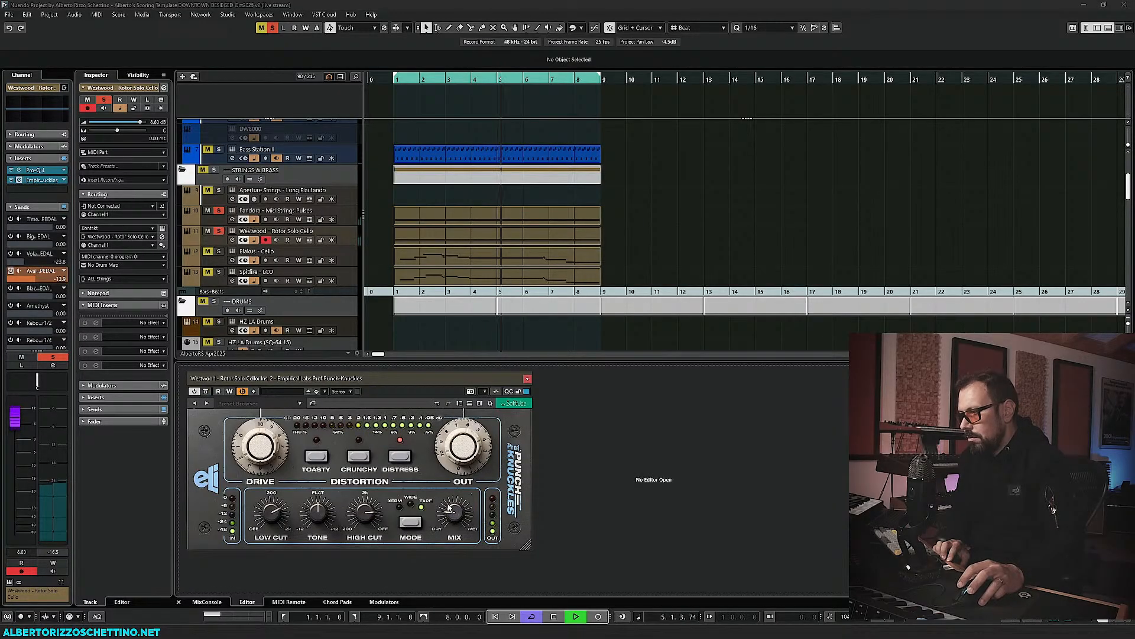
drag(449, 507, 455, 449)
drag(261, 439, 261, 466)
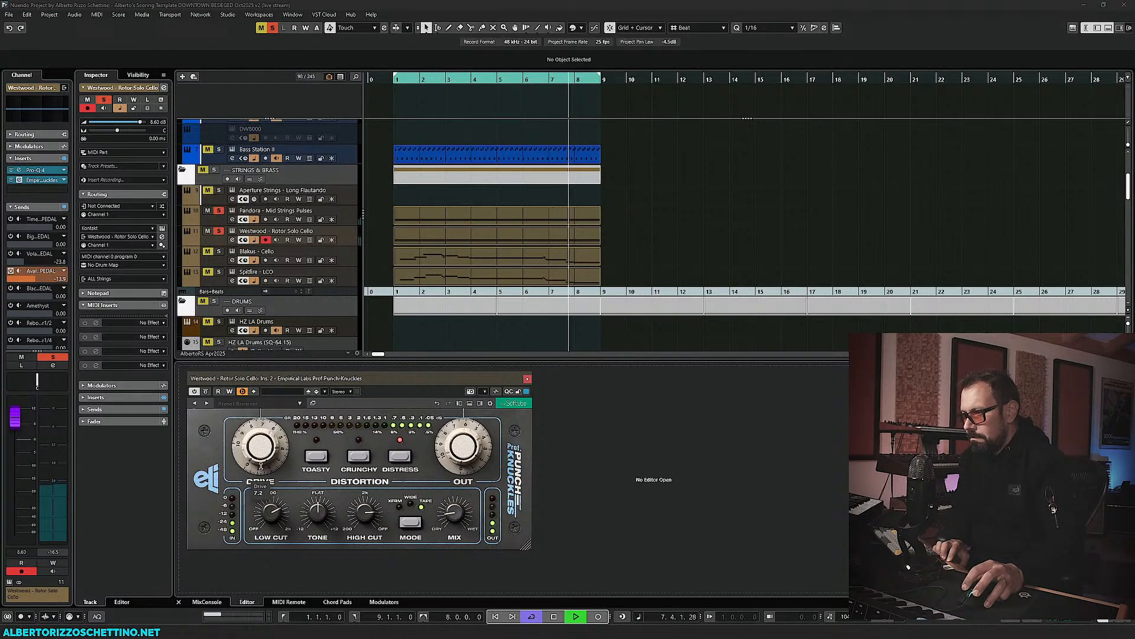
drag(454, 510, 454, 502)
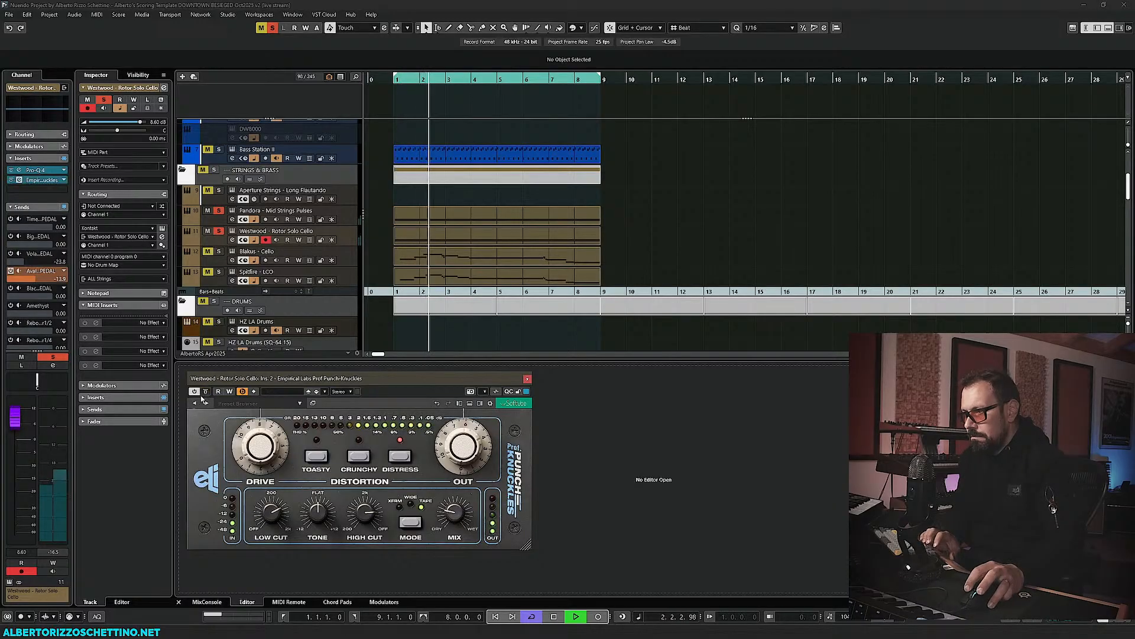
key(space)
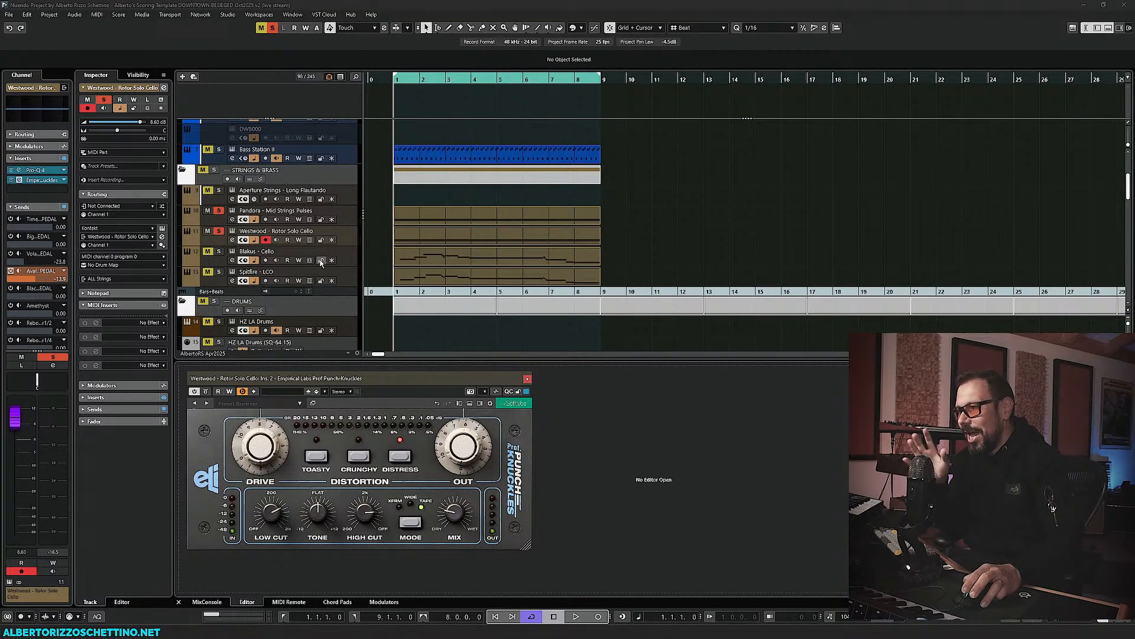
- Solo the Bass Station II track alongside the strings and cello, audition them together from bar 1, and stop playback
scroll(307, 257, up, 3)
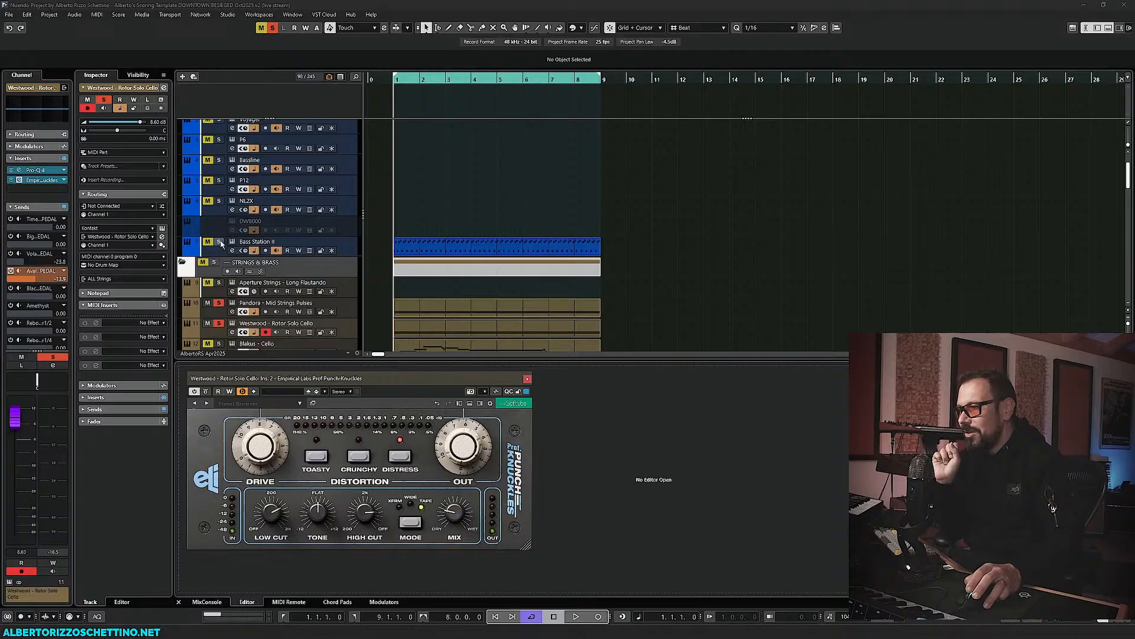
click(219, 242)
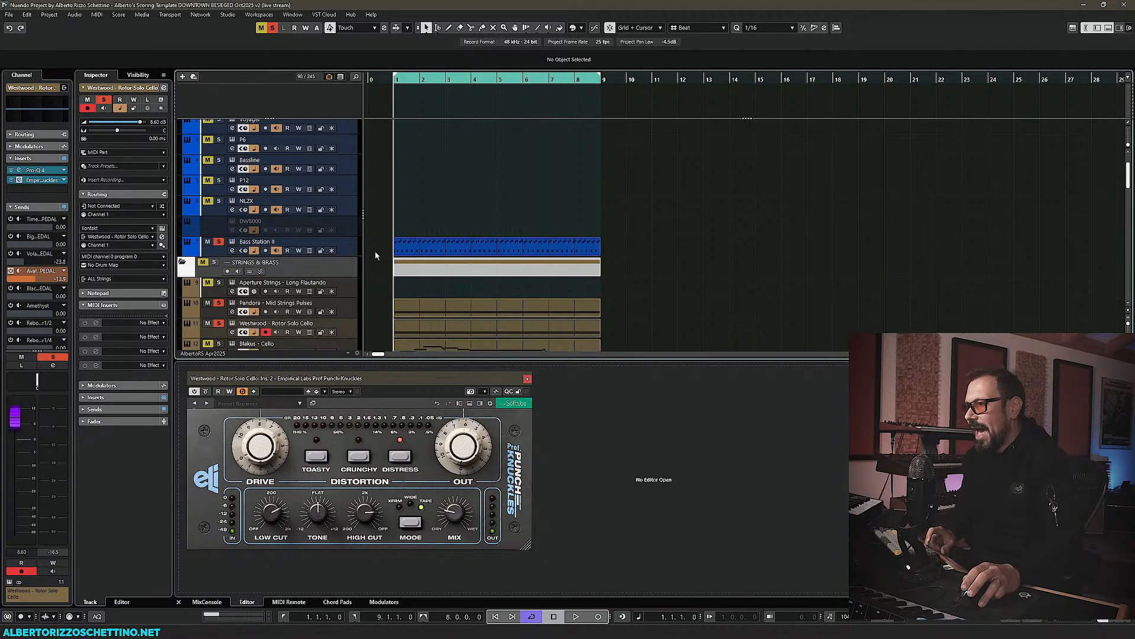
scroll(375, 256, down, 2)
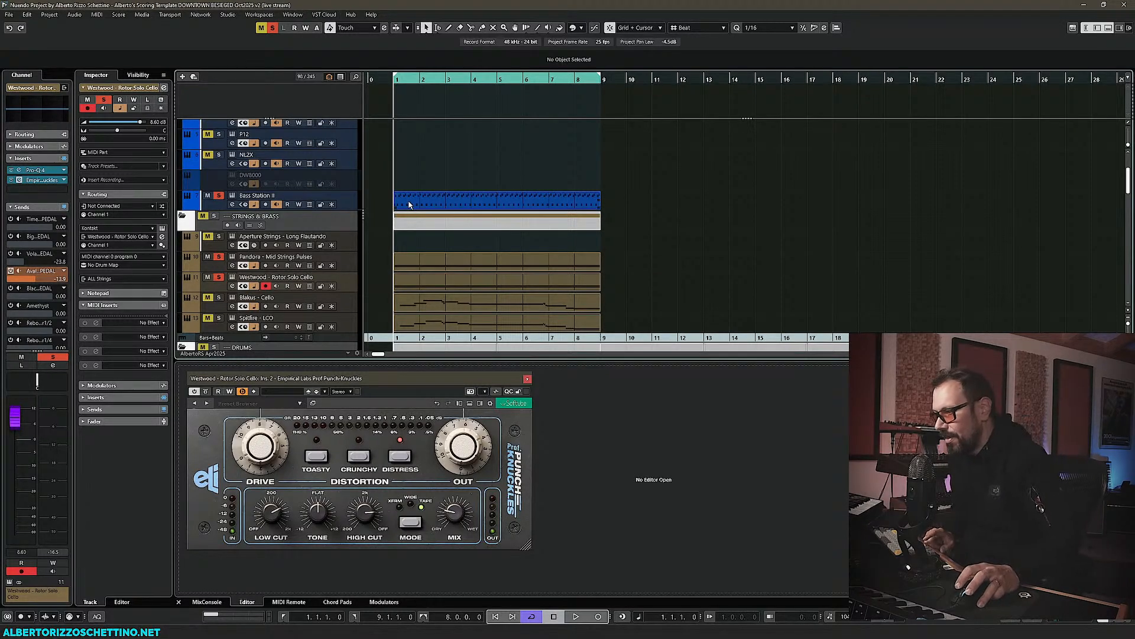
key(space)
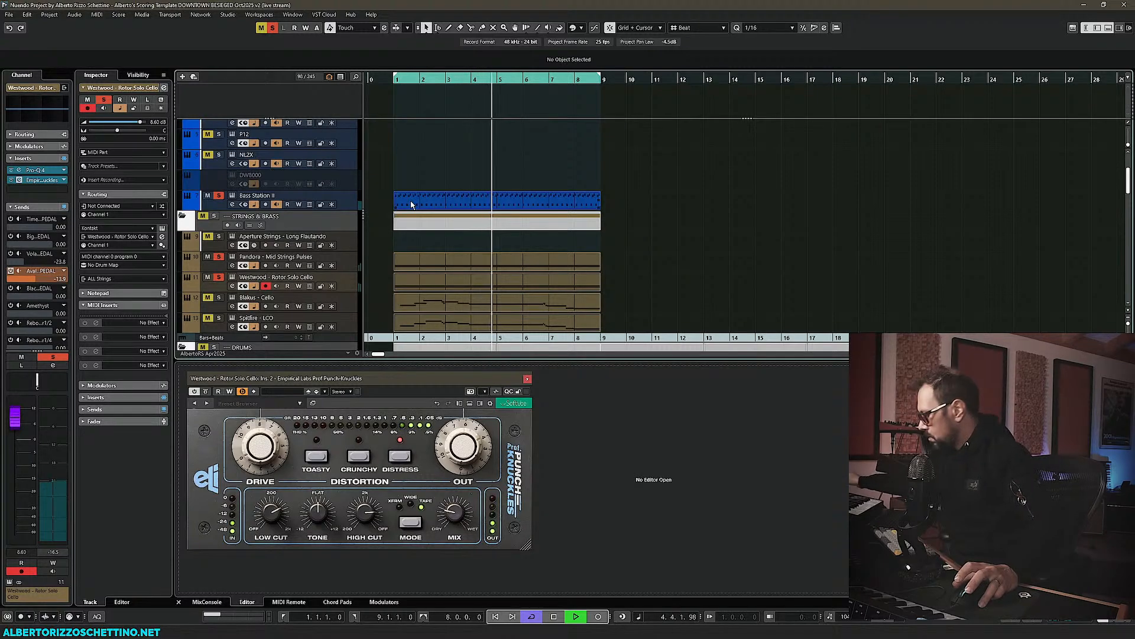
key(space)
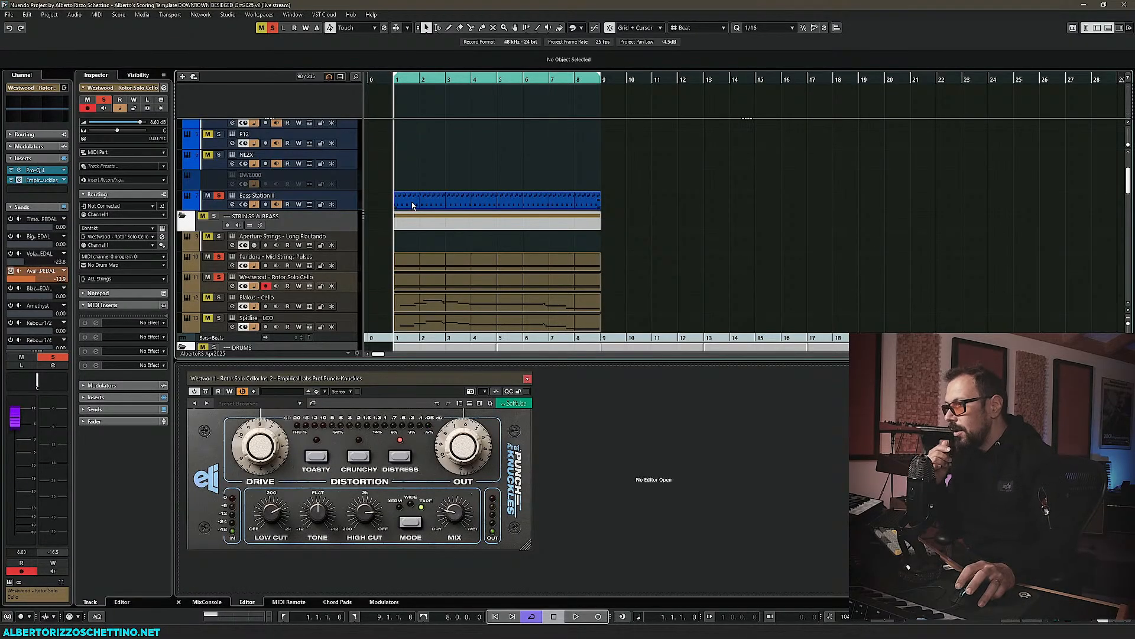
- Insert Empirical Labs Prof Punch-Knuckles on the Bass Station II track and replace the cello's plug-in window with the new one
click(329, 195)
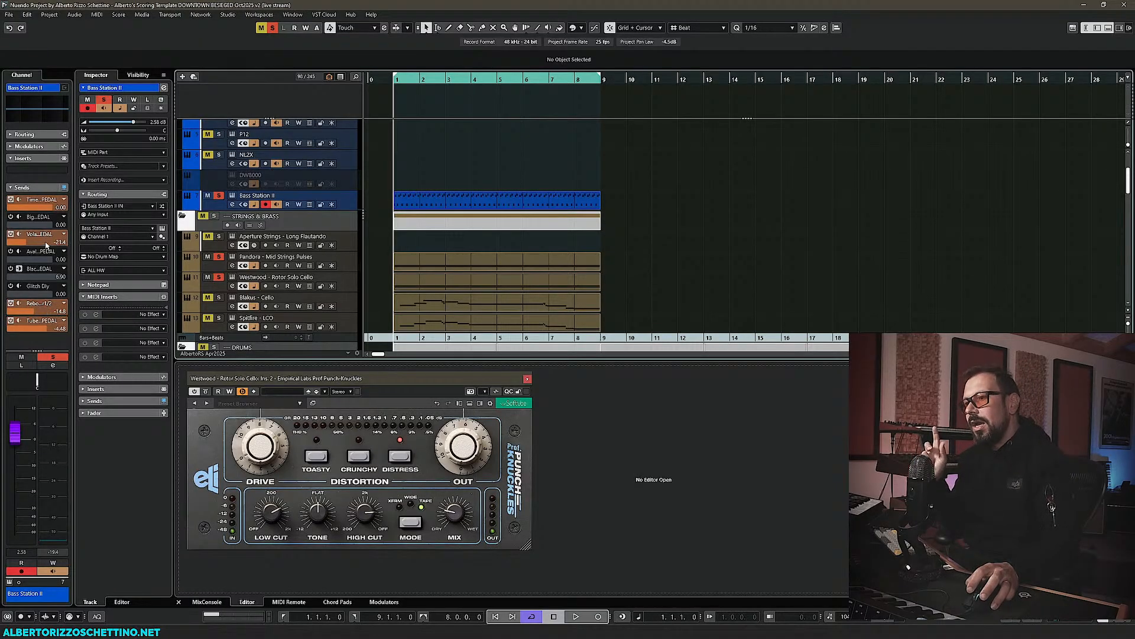
click(63, 173)
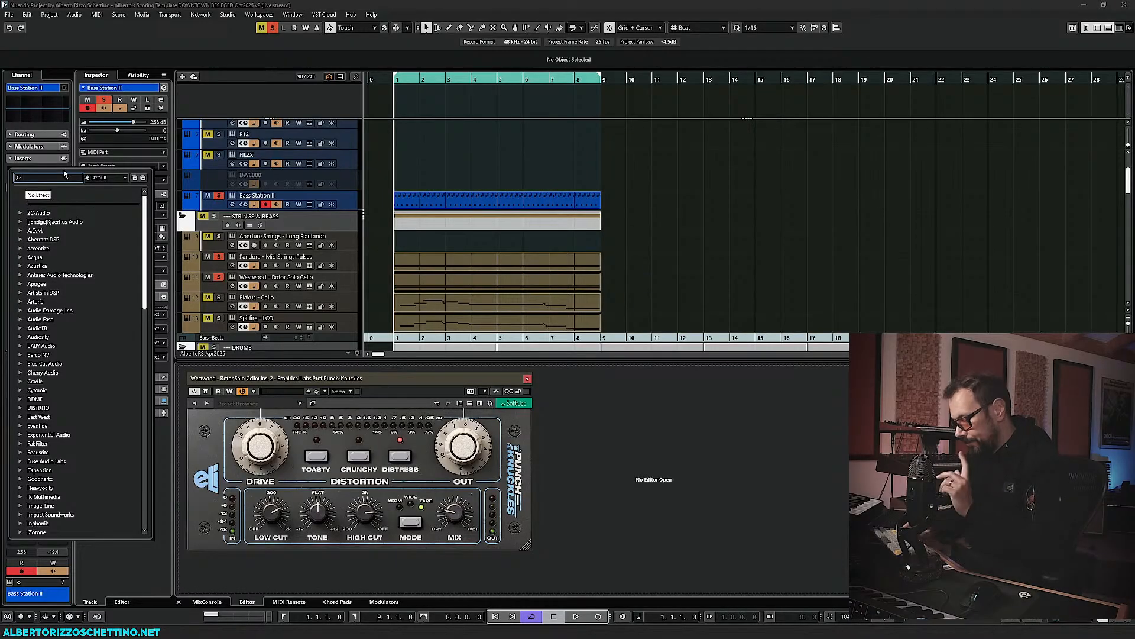
text(knucl)
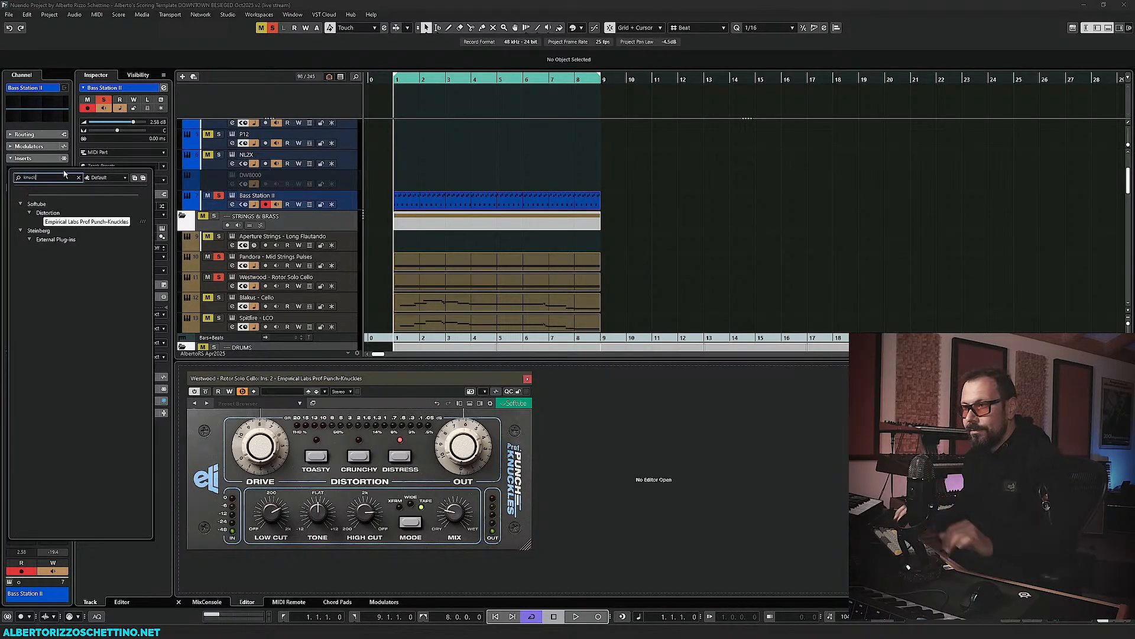
key(Return)
click(365, 387)
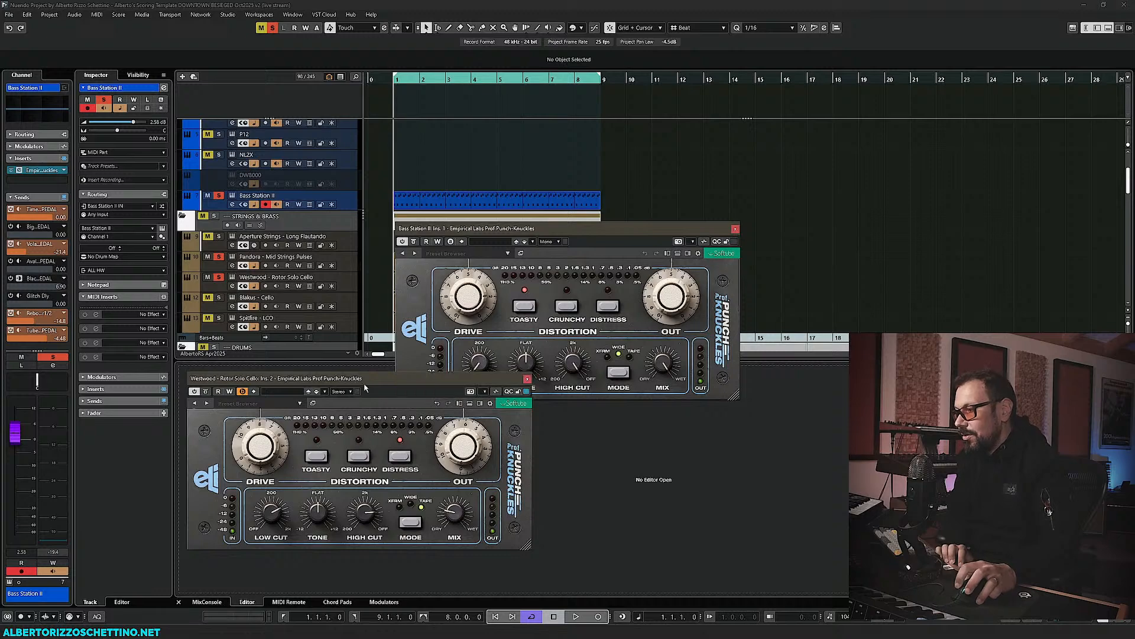
click(526, 378)
drag(511, 233, 316, 377)
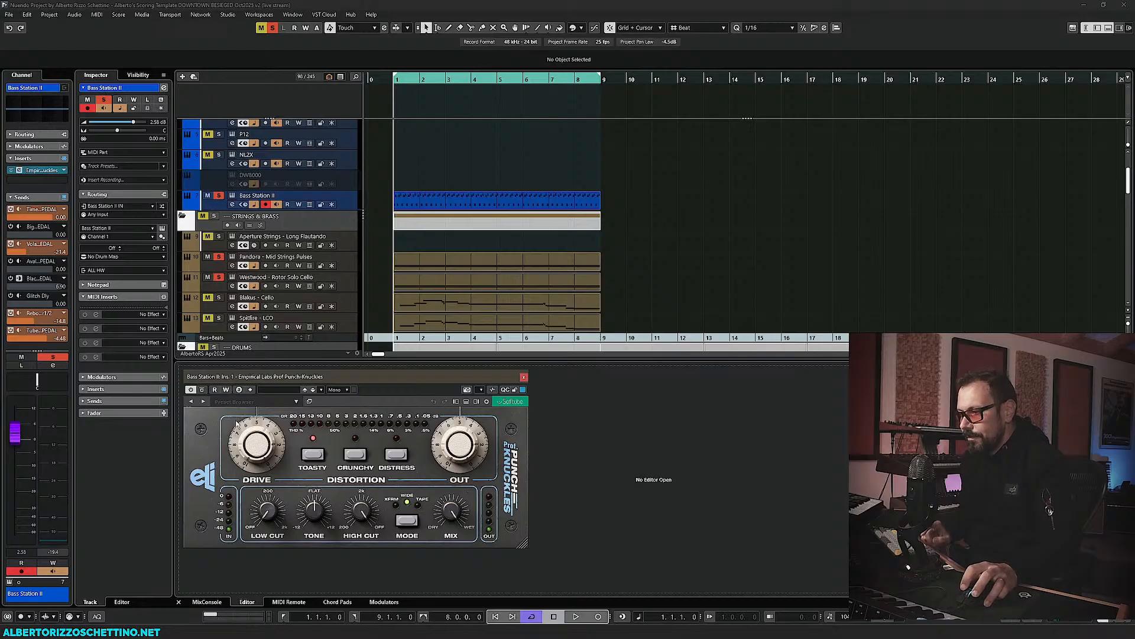
- During playback, shape the bass with Distress distortion, Tape mode, Drive about 9.2, Low Cut about 1676 Hz and a lower Mix
key(space)
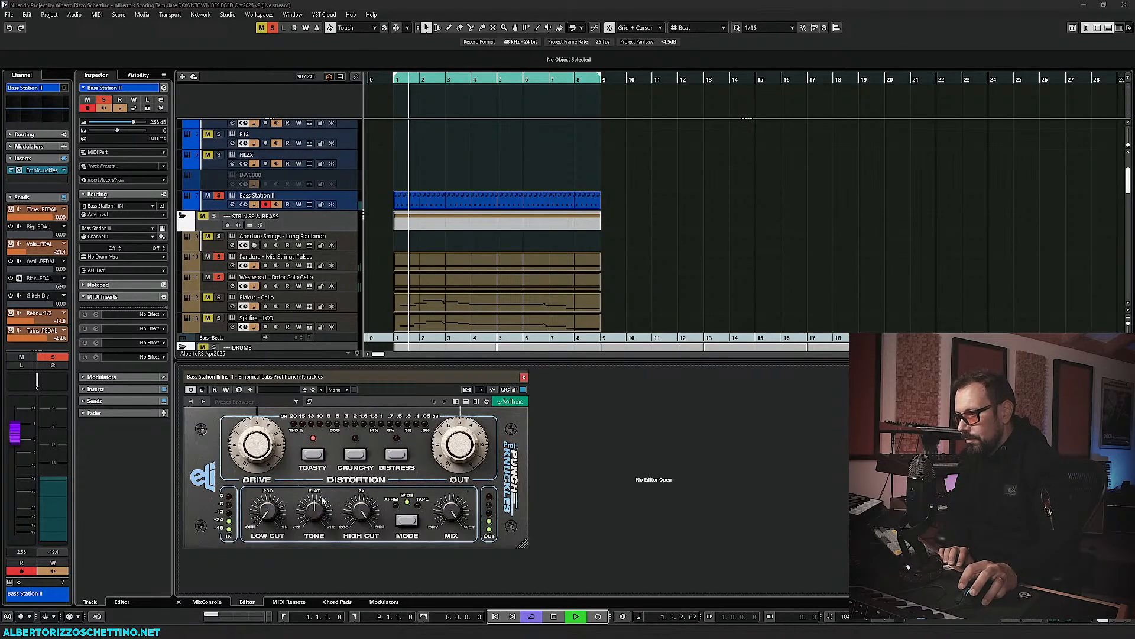
click(397, 458)
drag(255, 448, 254, 412)
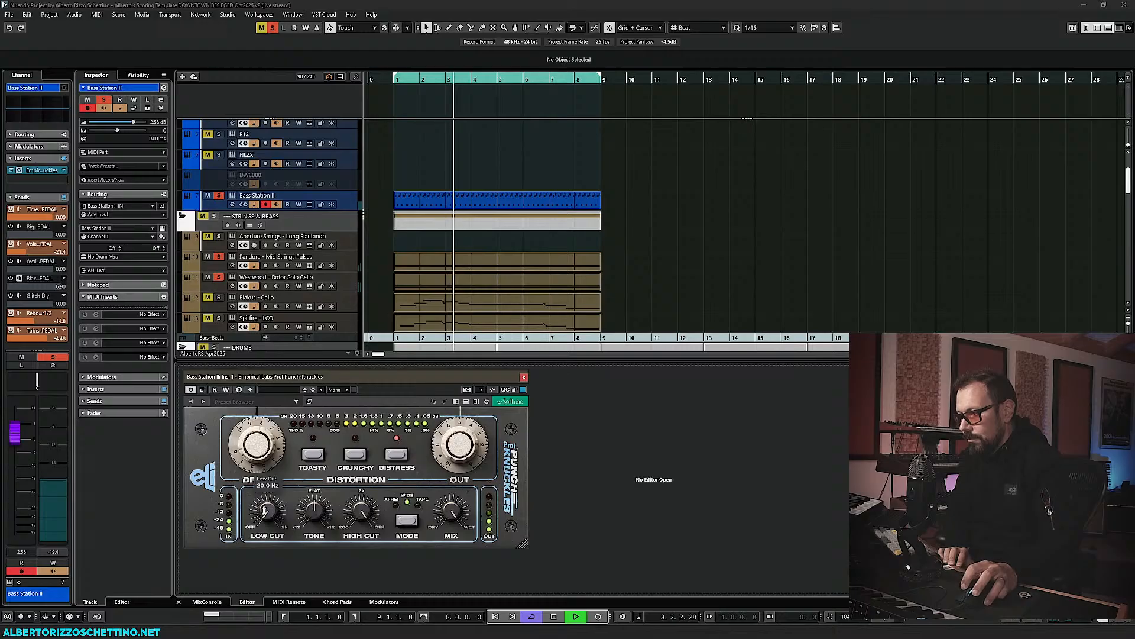
drag(267, 515, 278, 439)
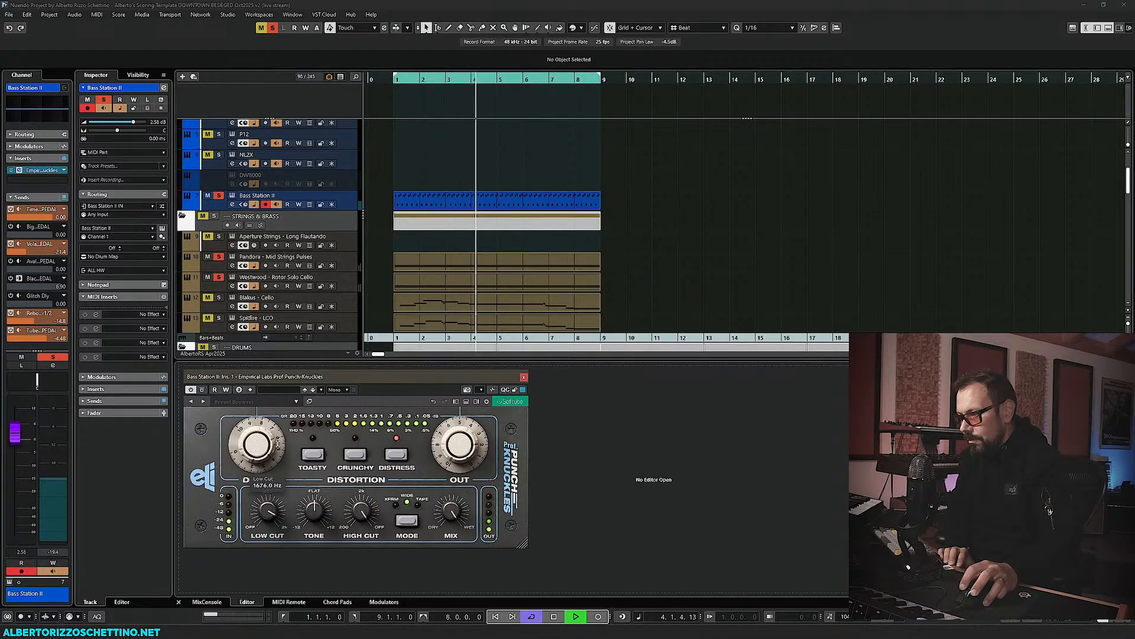
drag(453, 511, 432, 568)
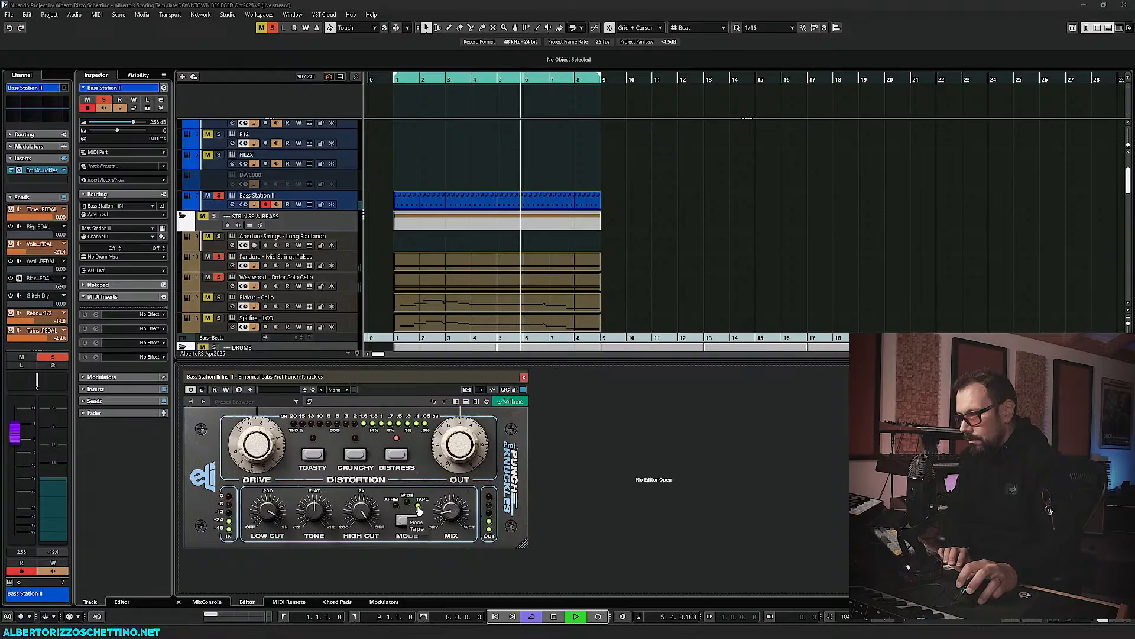
click(407, 517)
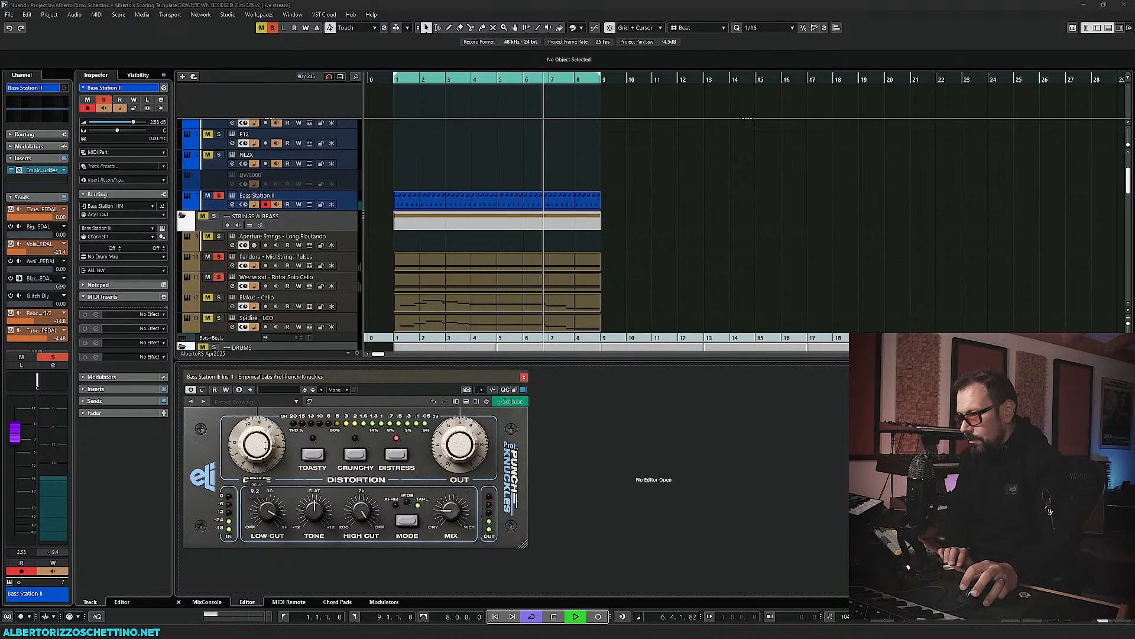
- Readjust the Mix and Tone on the bass's Punch-Knuckles and compare the sound bypassed and active
mouse_move(452, 504)
mouse_down()
mouse_move(451, 518)
mouse_move(452, 497)
mouse_up()
drag(318, 503, 310, 536)
click(201, 390)
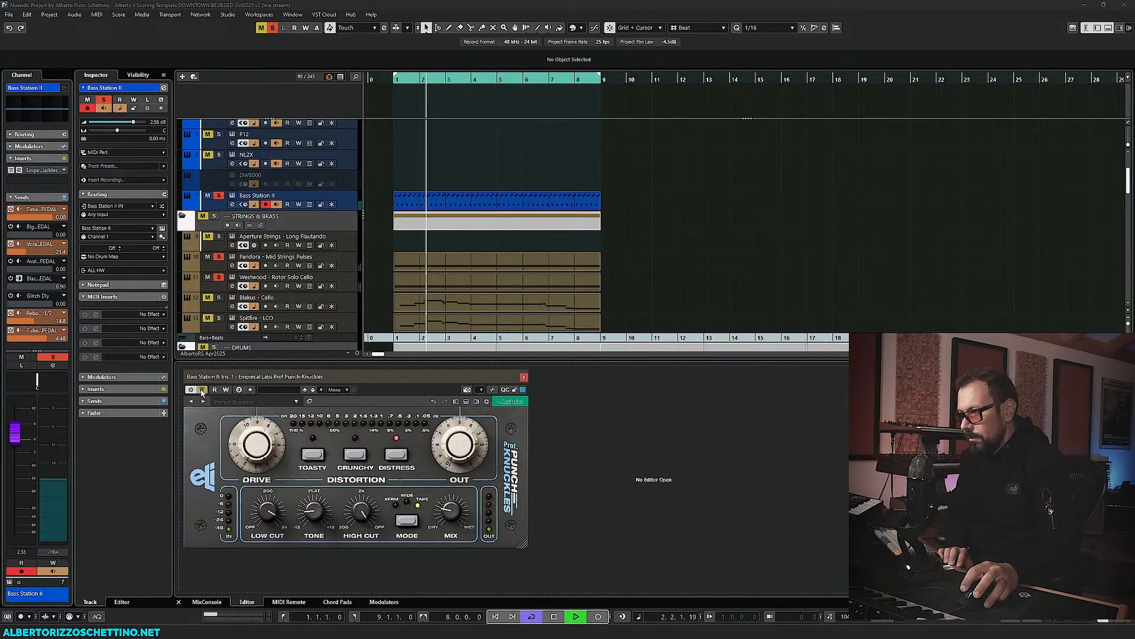
click(202, 390)
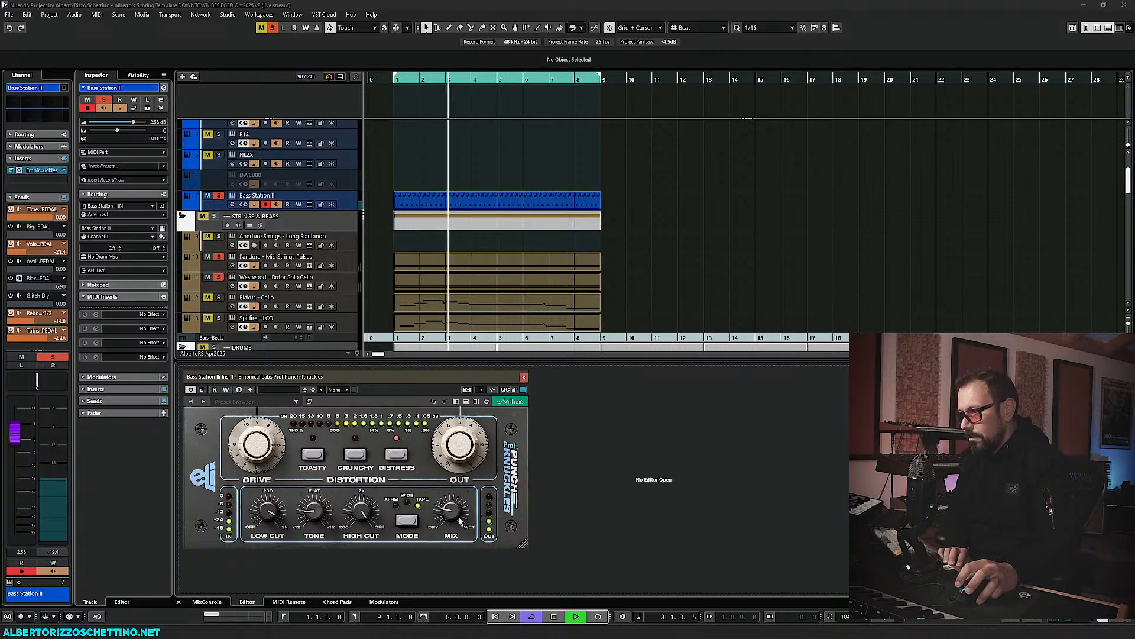
- Set the bass plug-in's Mix to about 15% and Out to about 5.5 around another bypass comparison, and stop playback
drag(460, 521, 453, 520)
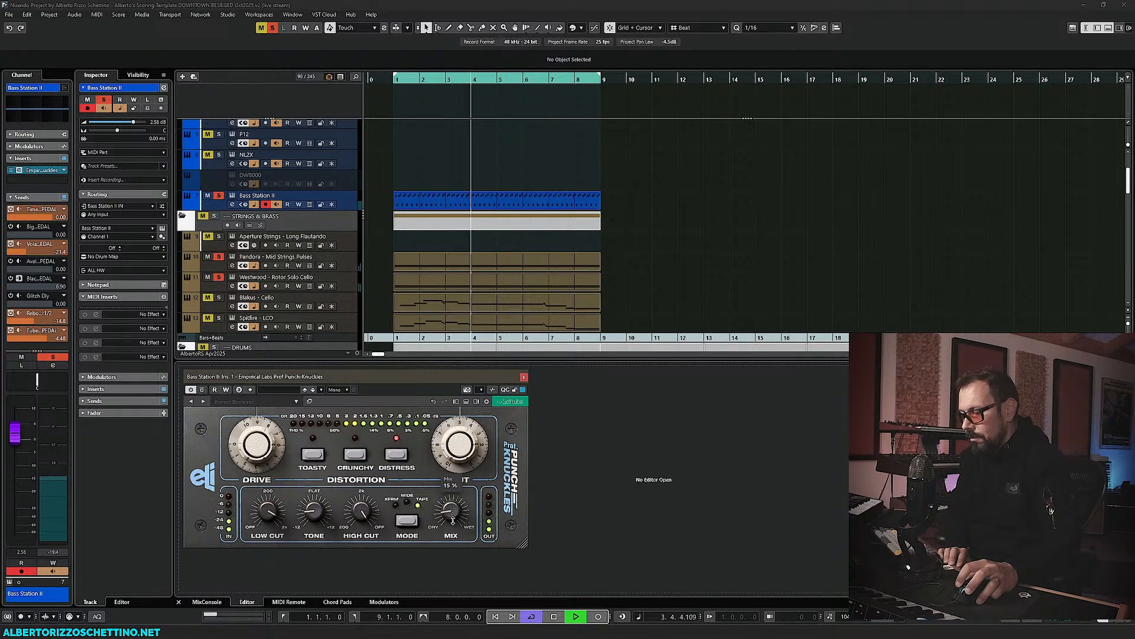
click(202, 391)
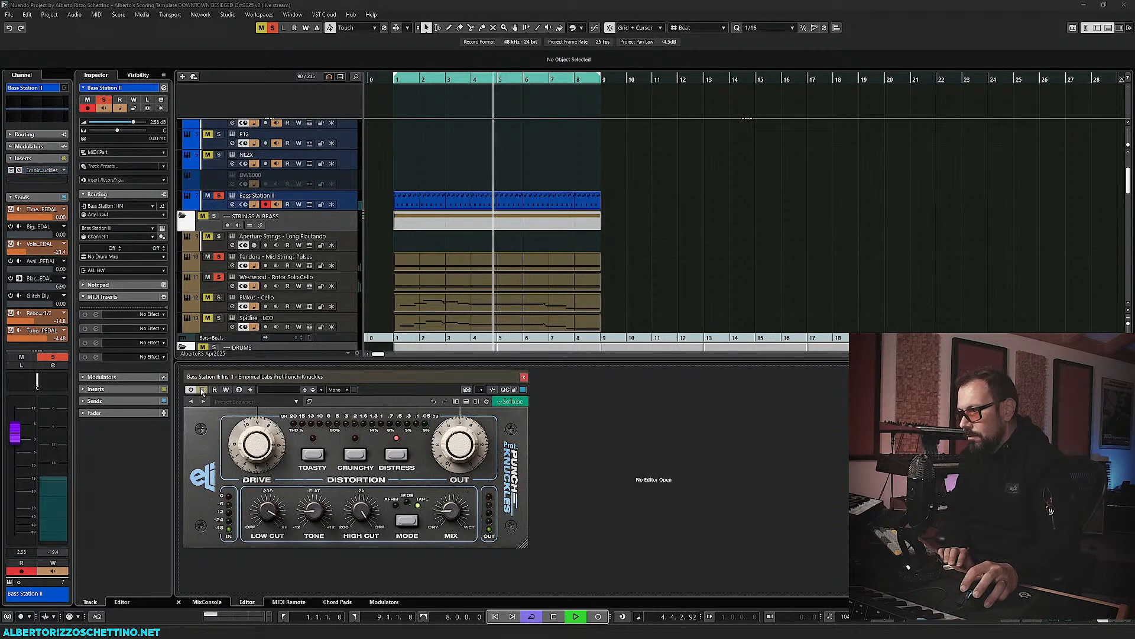
click(202, 391)
drag(442, 452, 441, 439)
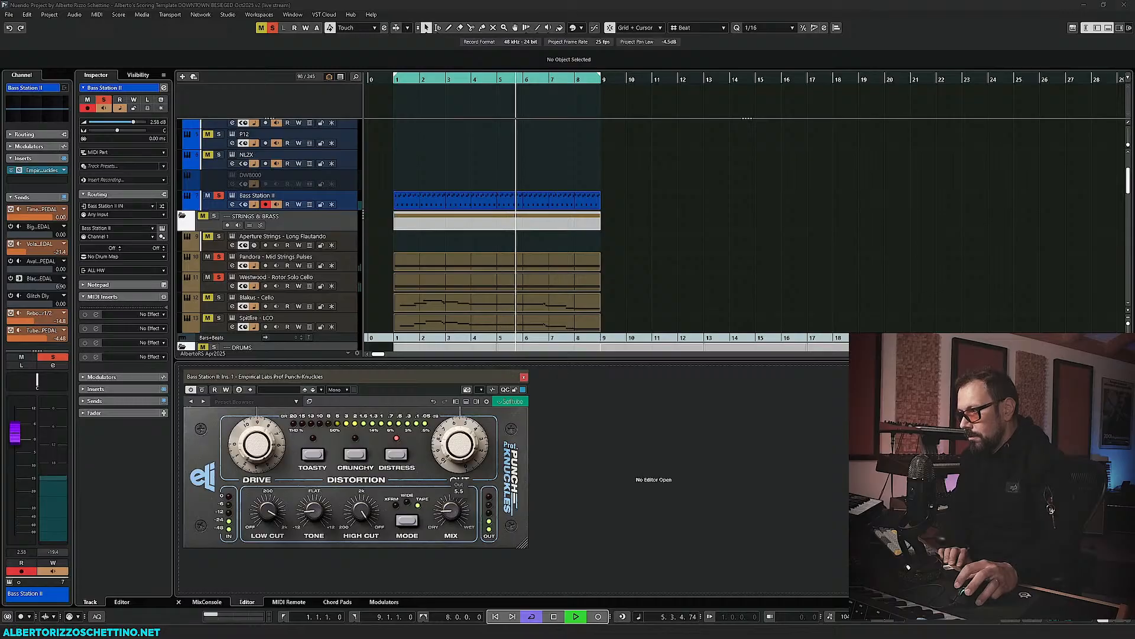
key(space)
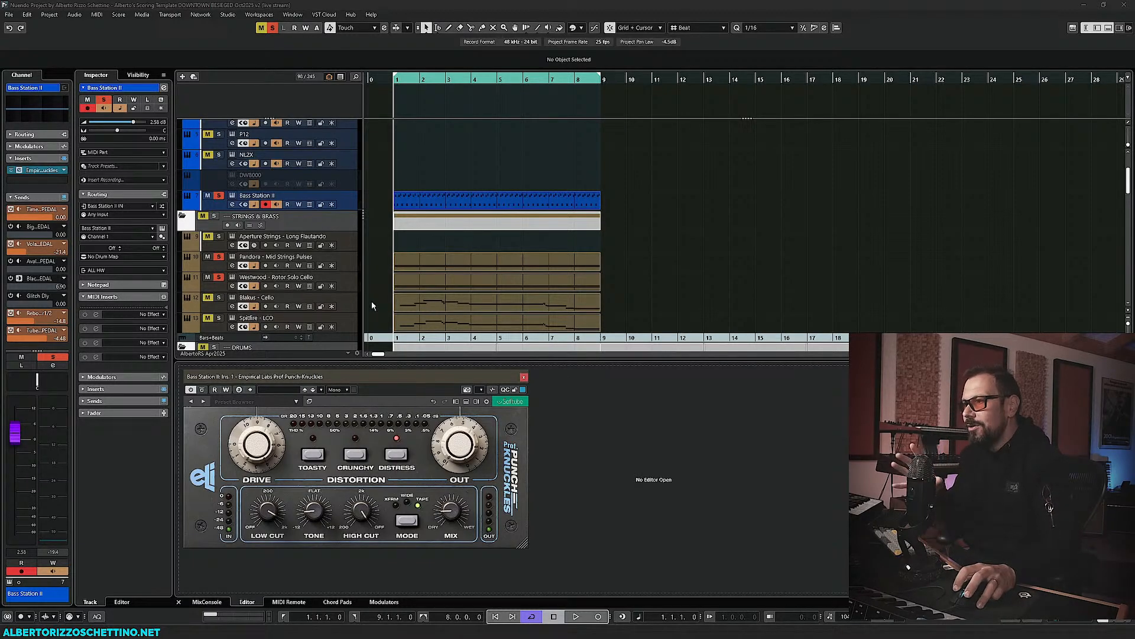
- Select the Aperture Strings - Long Flautando track and check its MIDI input choices, keeping Arturia KeyStep 32
click(347, 243)
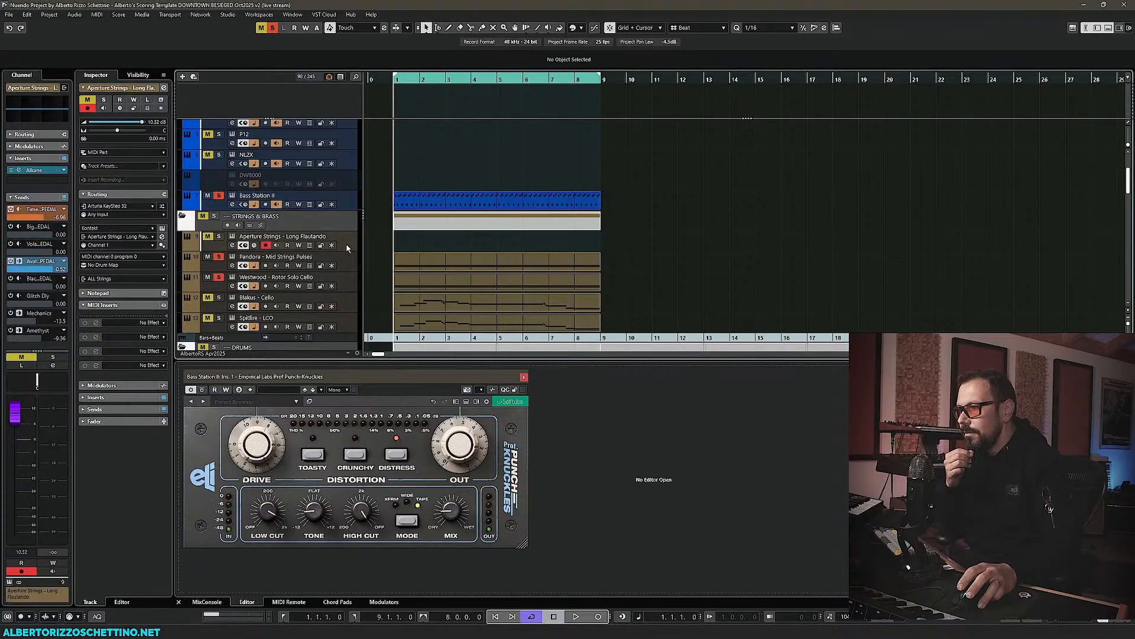
click(111, 206)
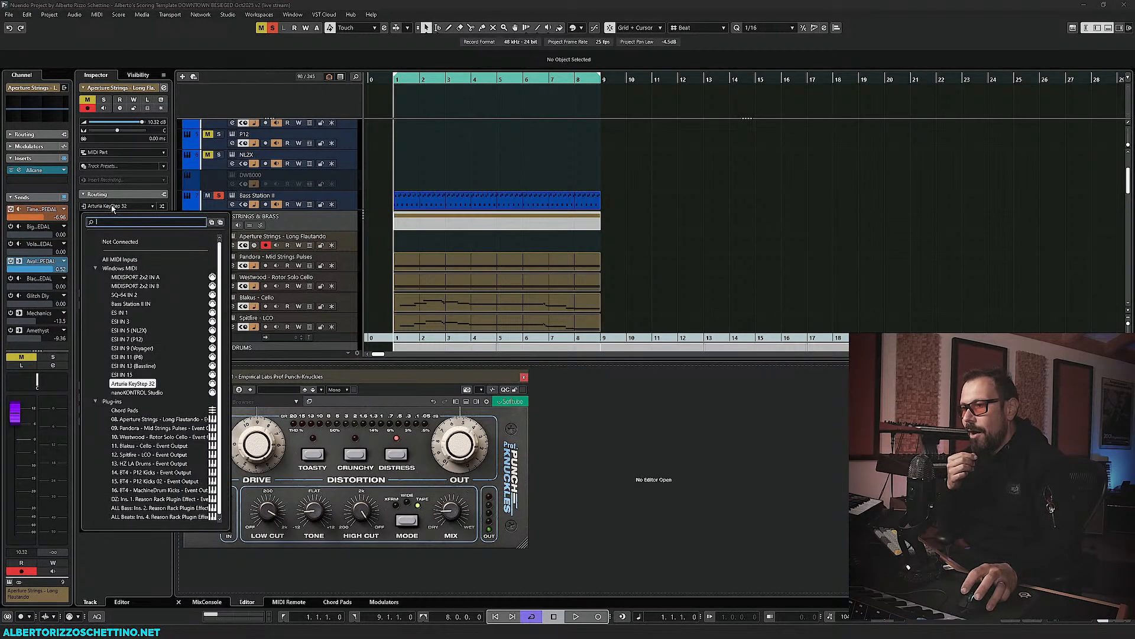
click(125, 561)
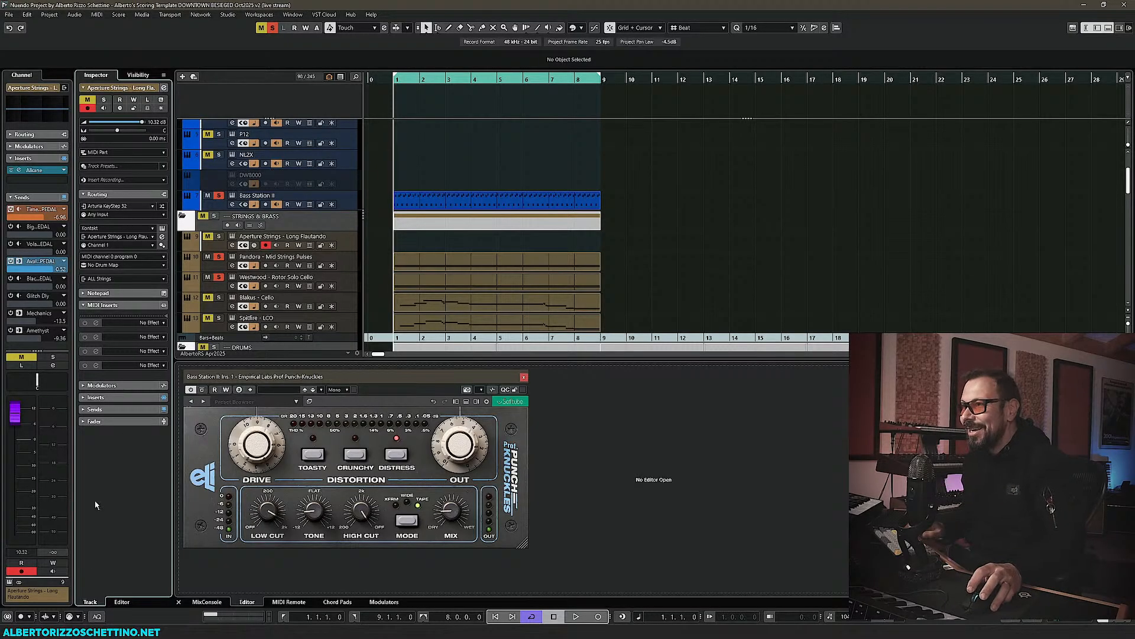
- Review the Arturia KeyStep 32 entry among the MIDI Clock Destinations in the Project Synchronization Setup and accept the dialog
click(170, 14)
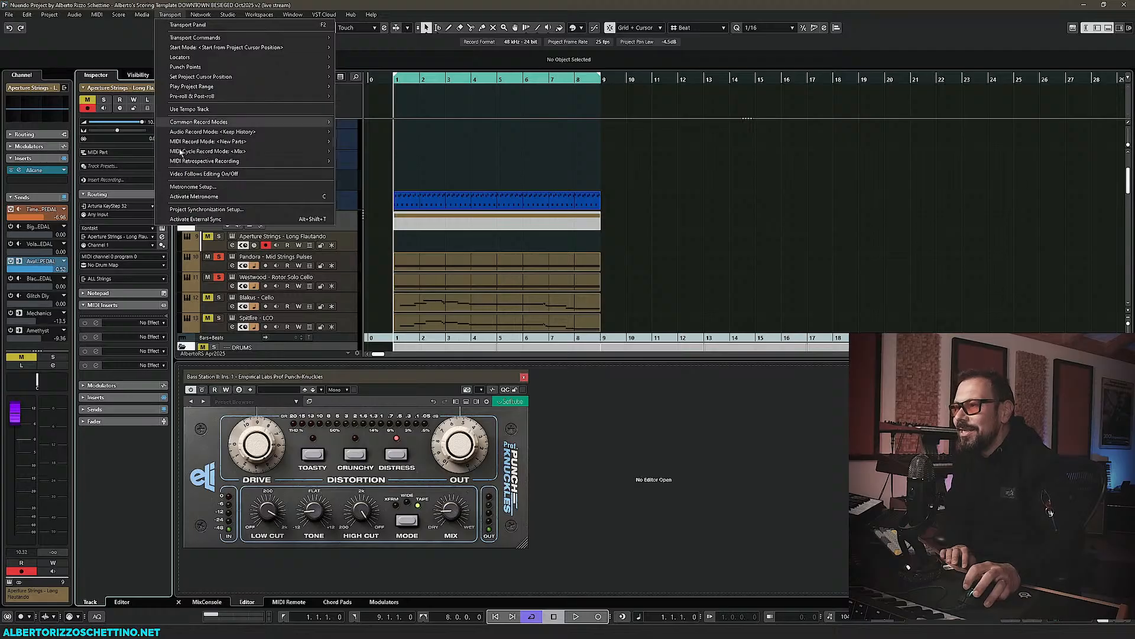
click(206, 209)
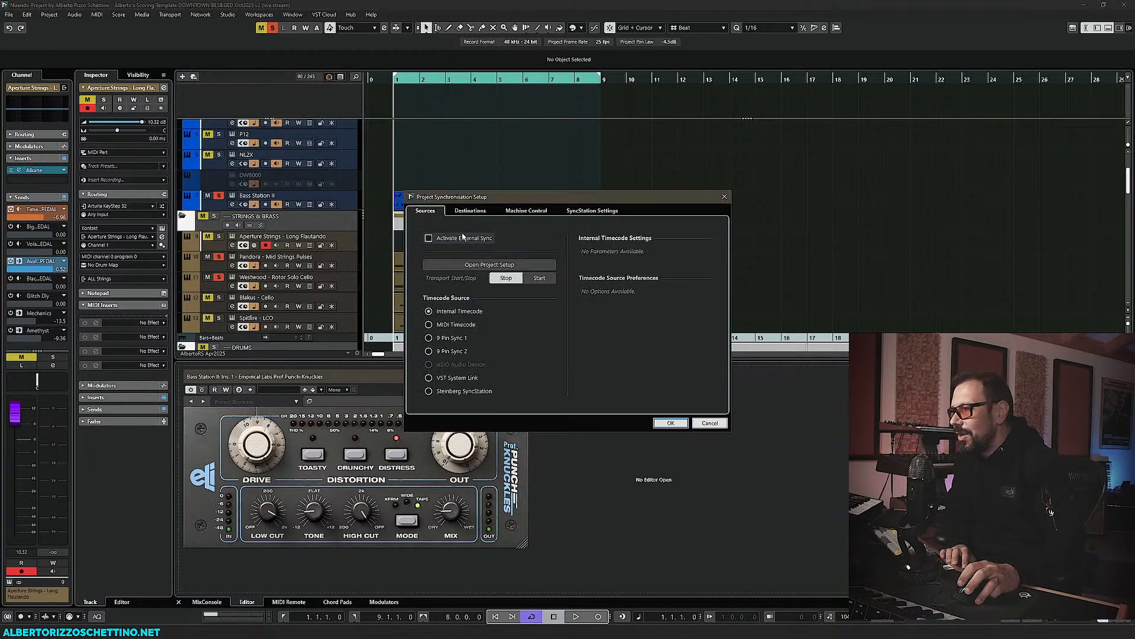
click(470, 211)
scroll(449, 269, down, 3)
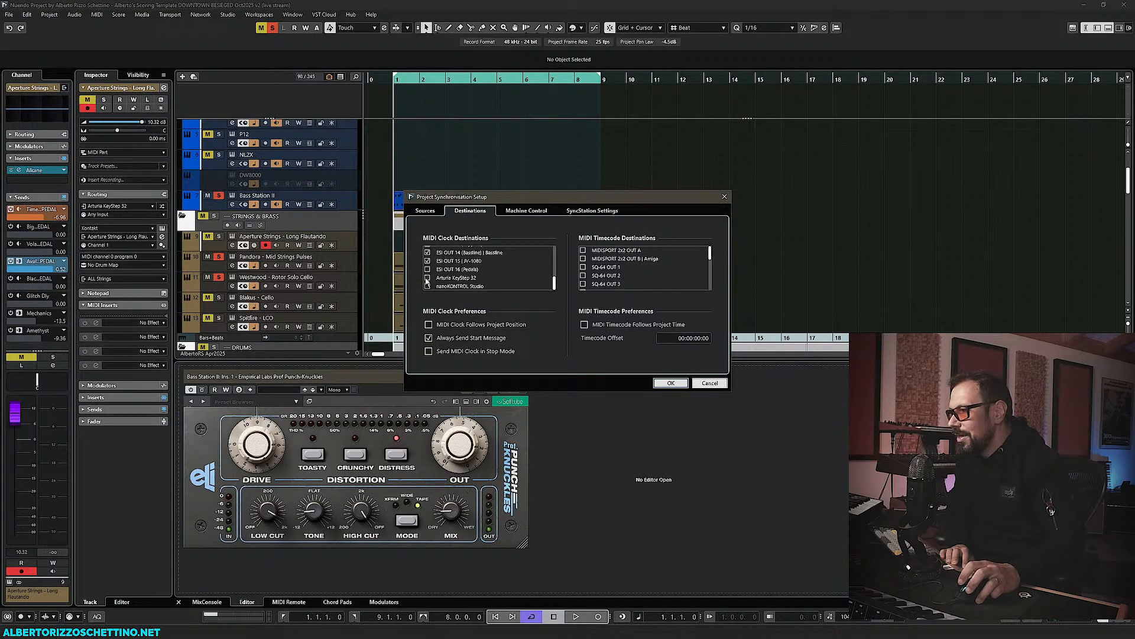
click(670, 383)
- Solo Aperture Strings - Long Flautando and audition it played live over the looping bass, cello and strings, stopping after each pass
key(space)
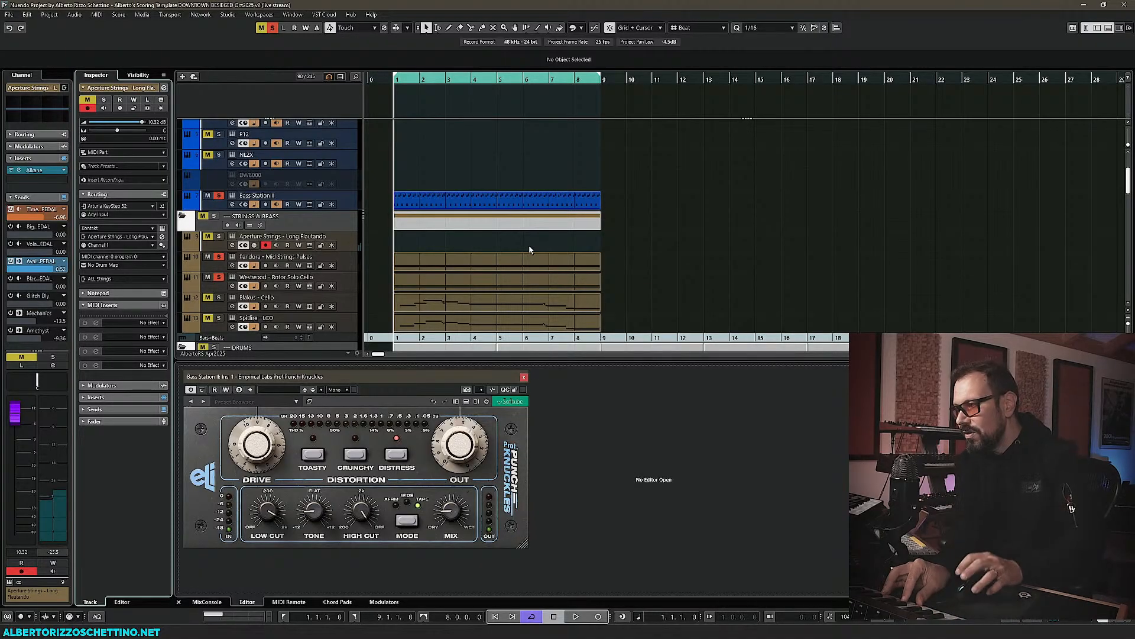
click(219, 237)
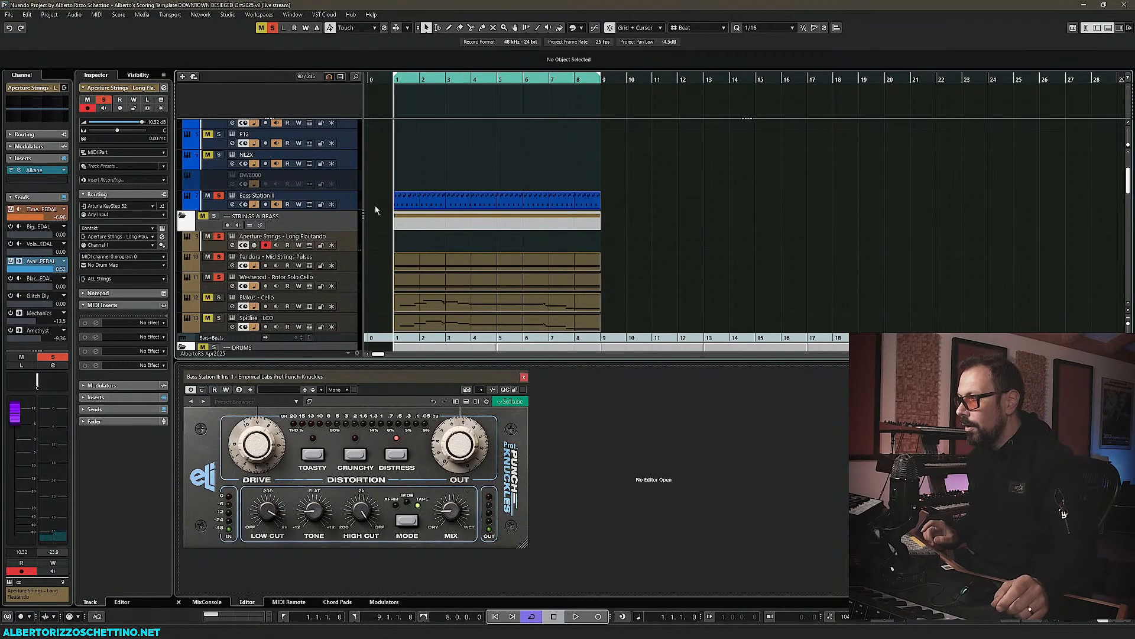
key(space)
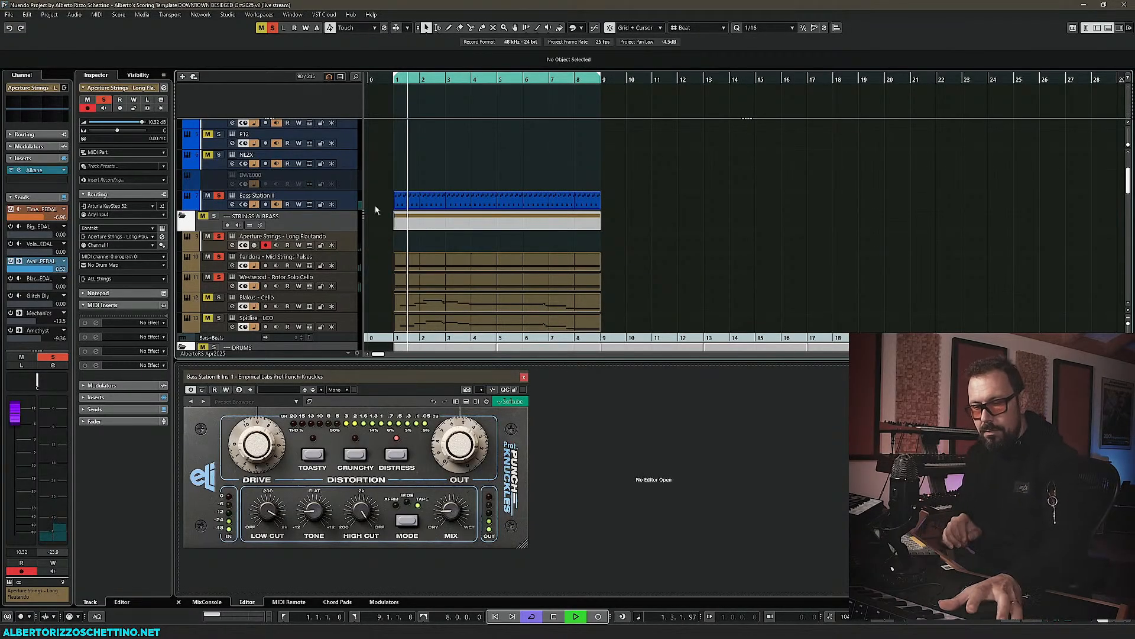
key(space)
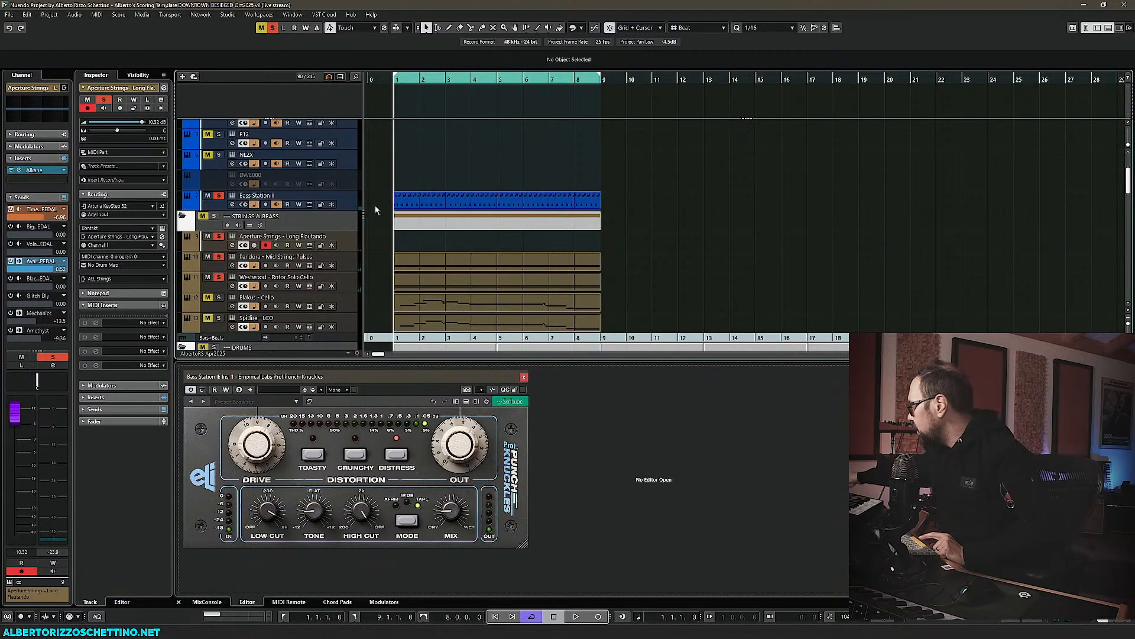
key(space)
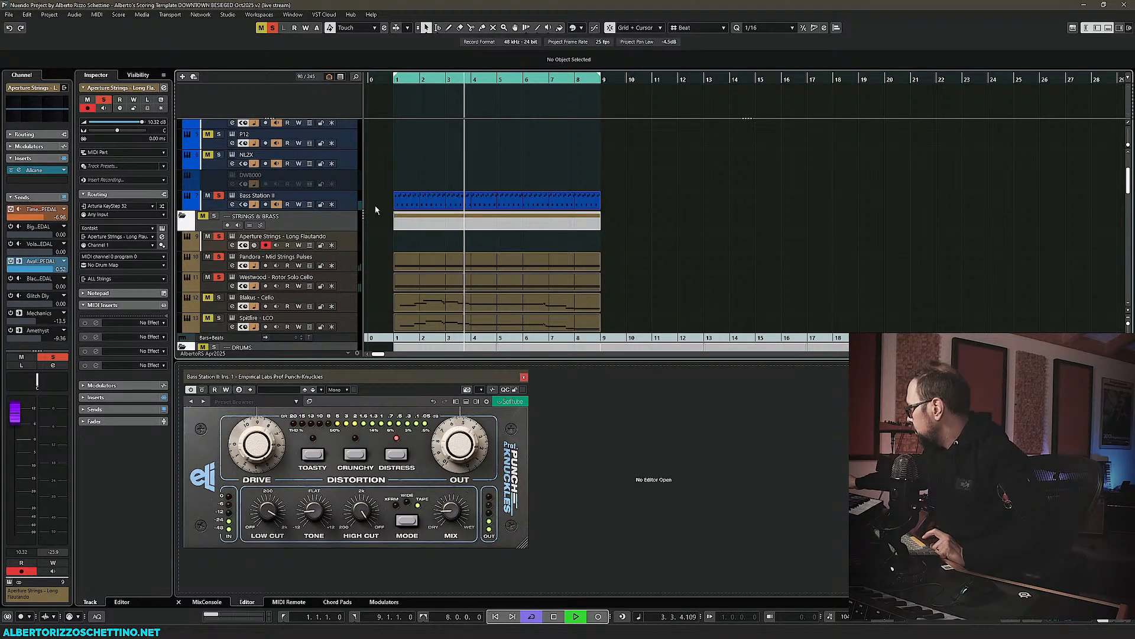
key(space)
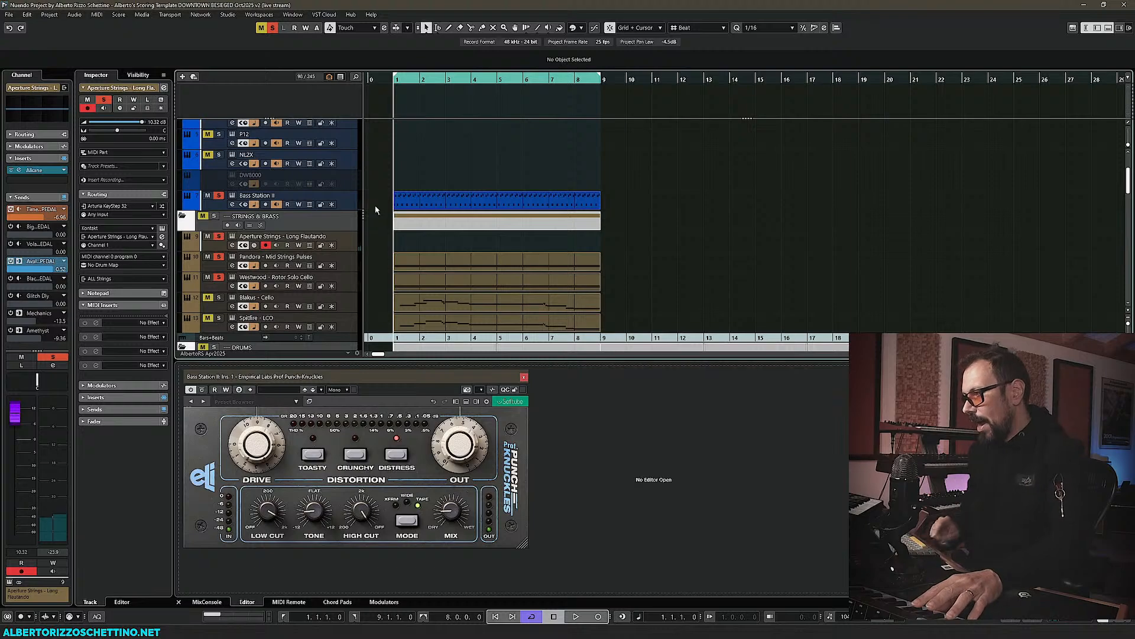
key(space)
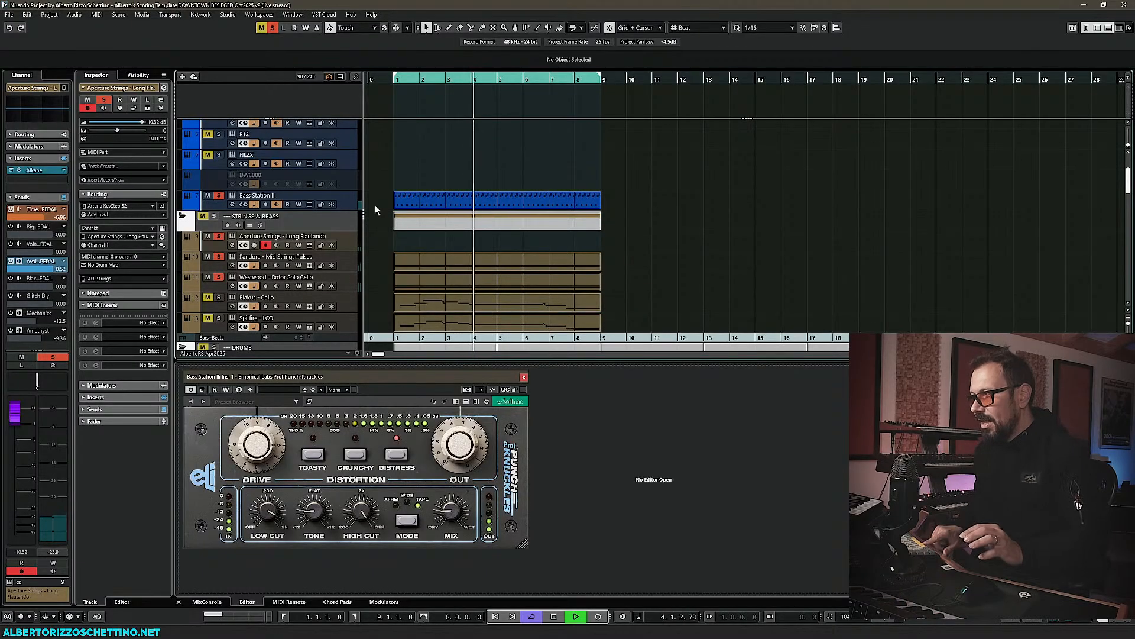
key(space)
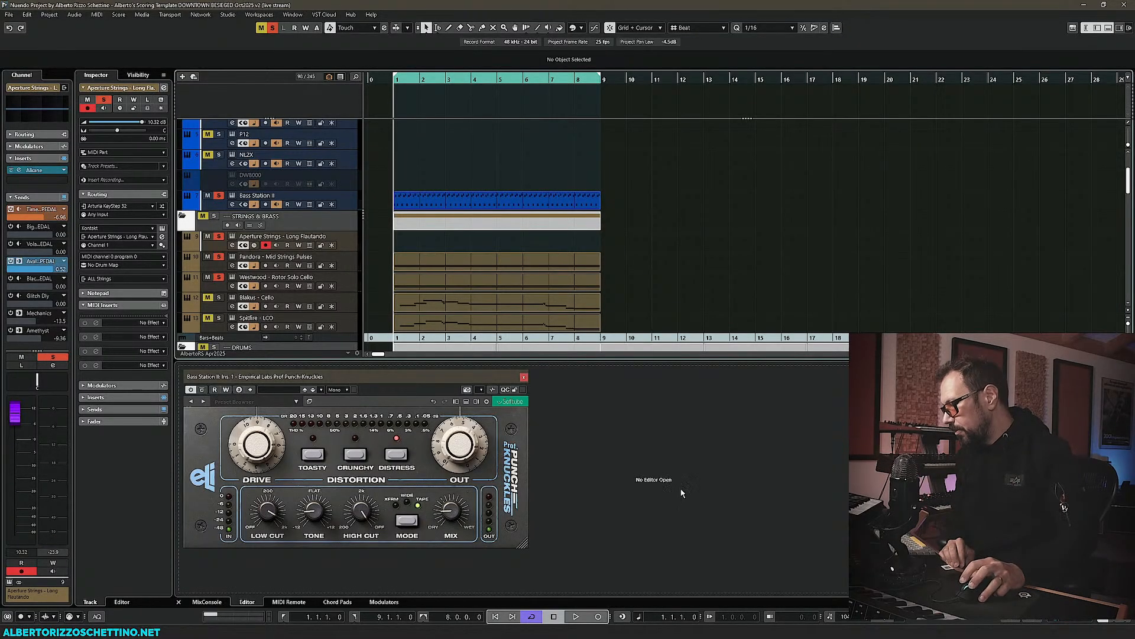
- Turn on the one-bar pre-roll before the loop and test it with a brief playback
click(709, 616)
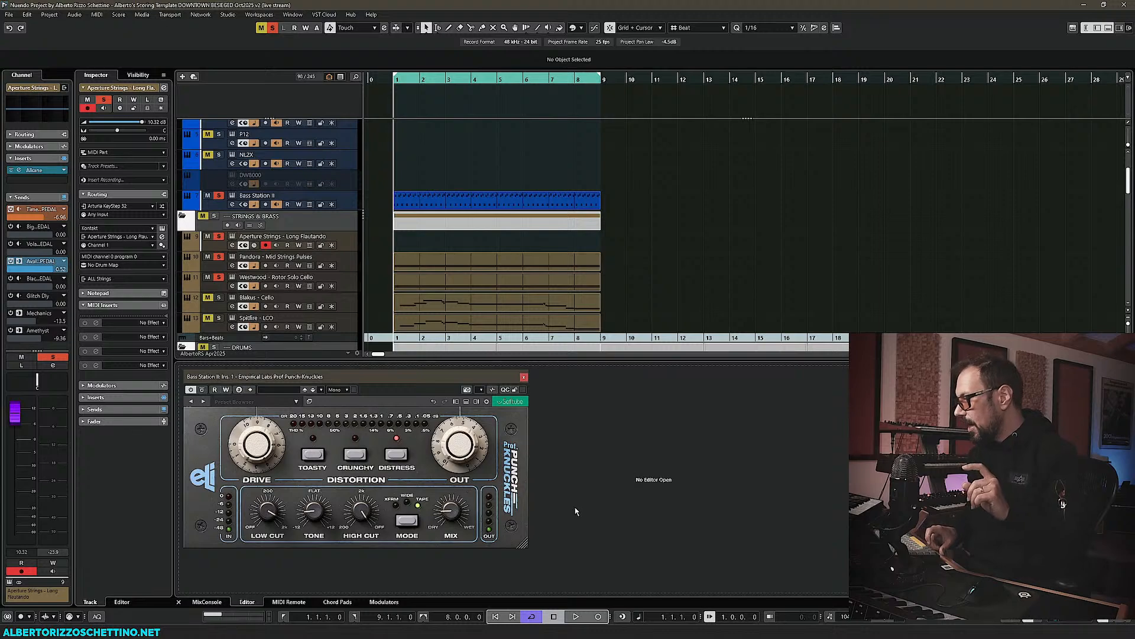
key(space)
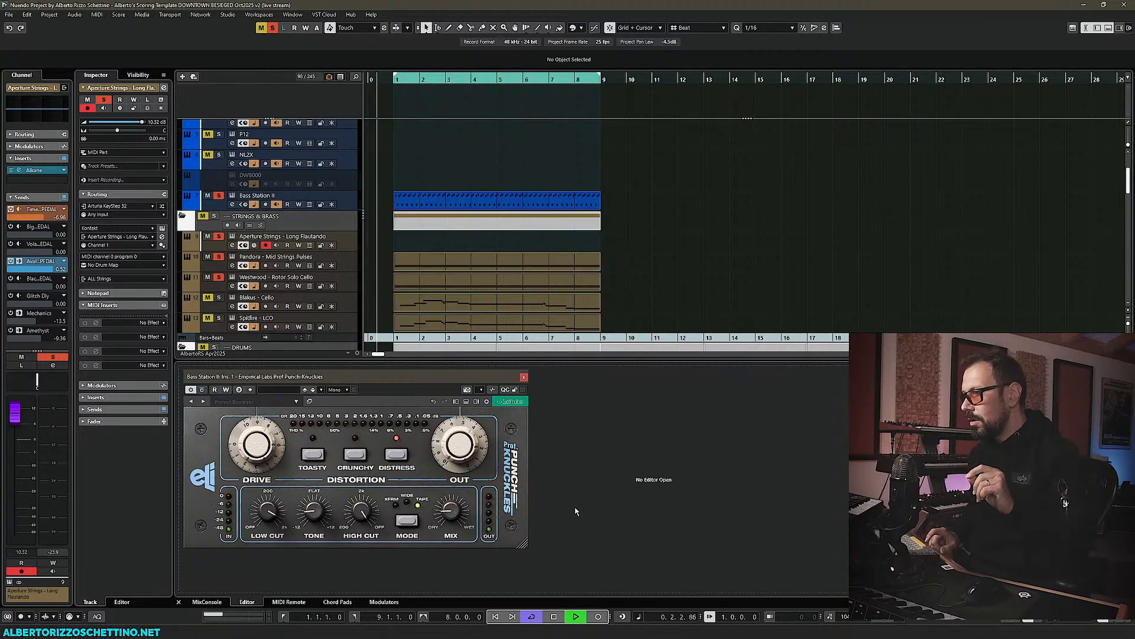
key(space)
- Set the AD2 track to solo defeat and test it with a short playback against the soloed tracks
scroll(379, 184, up, 4)
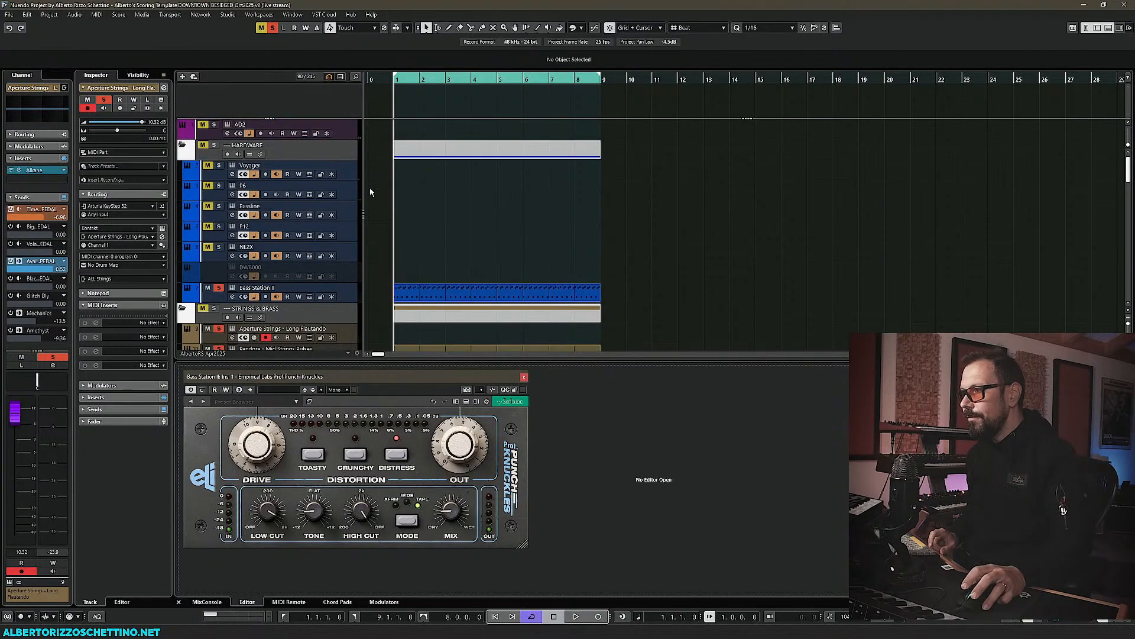
click(215, 125)
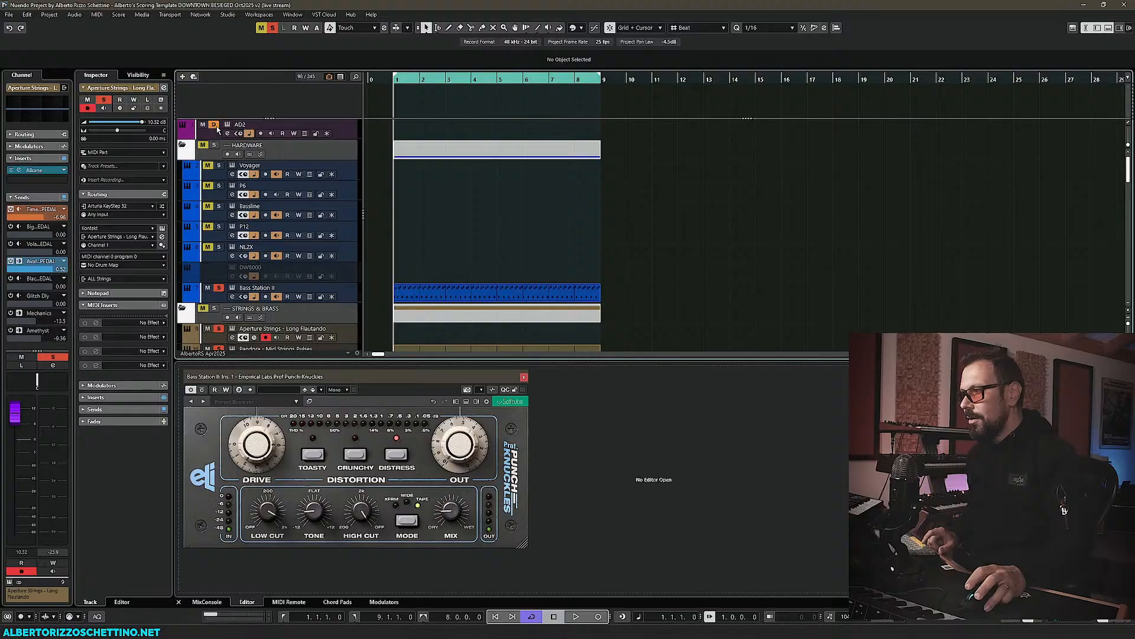
scroll(391, 225, down, 5)
key(space)
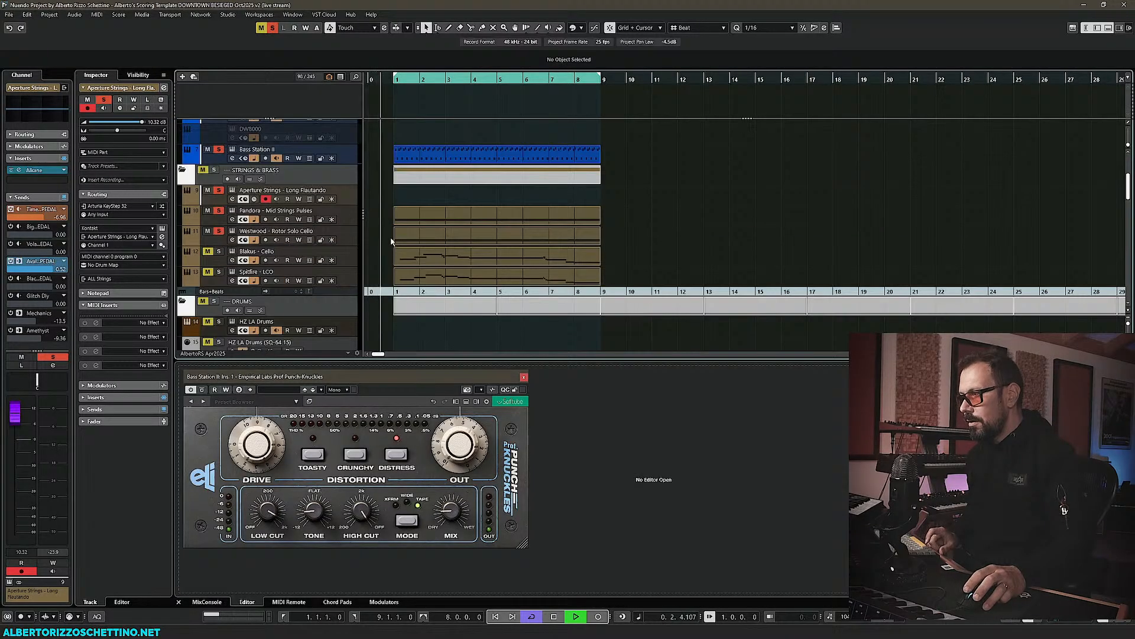
key(space)
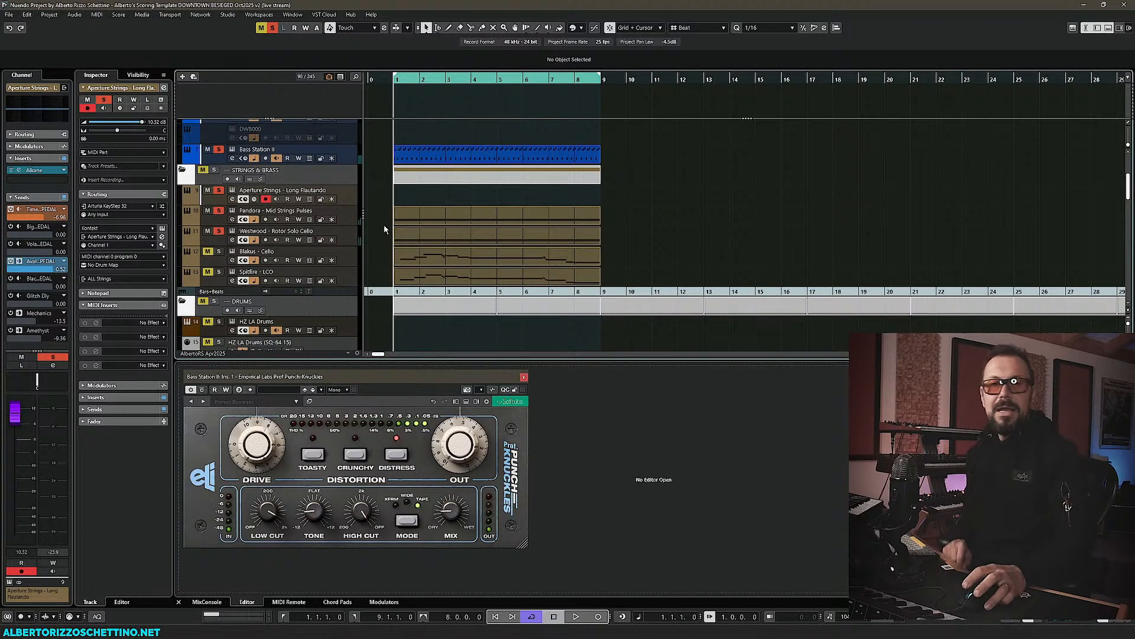
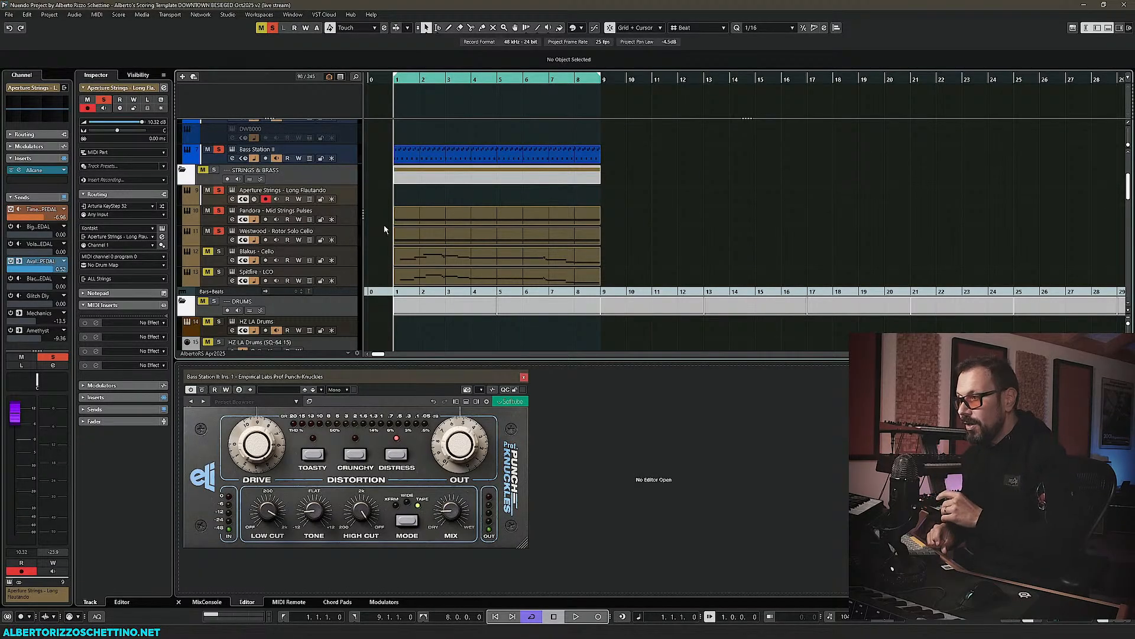
- Look at the Addictive Drums 2 instrument on the AD2 track, then close its window
scroll(414, 231, up, 5)
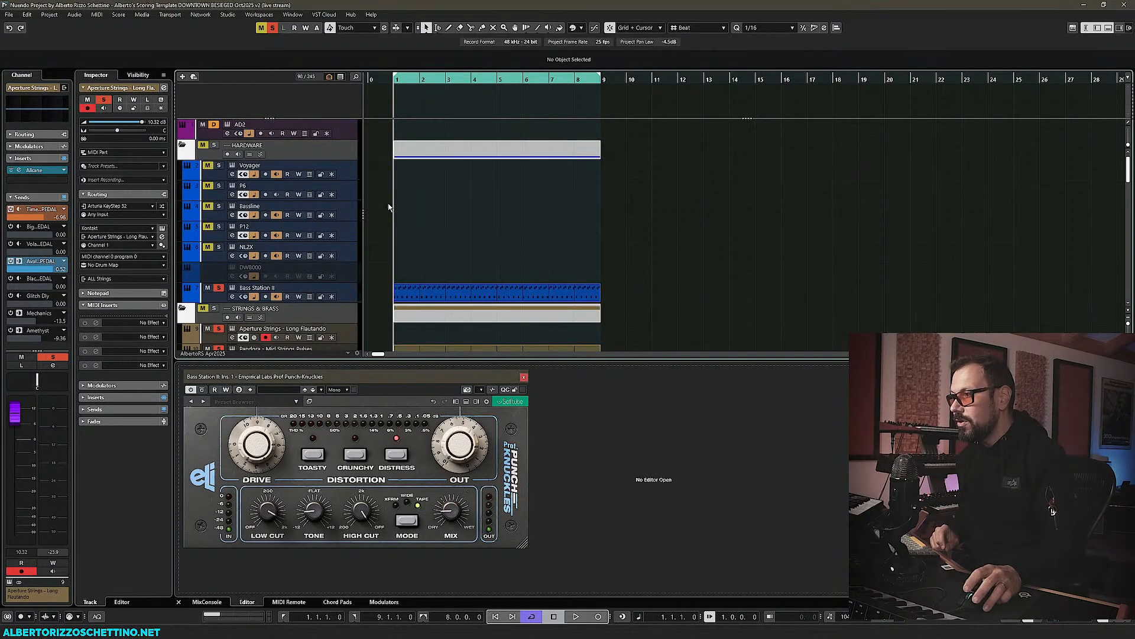
click(227, 125)
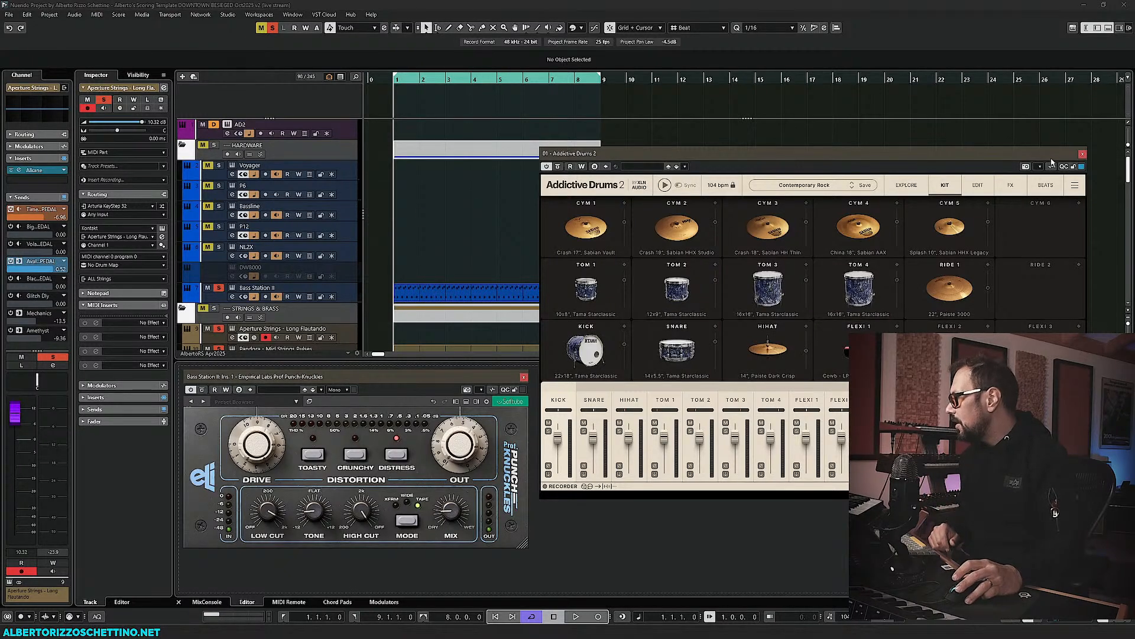
click(1083, 154)
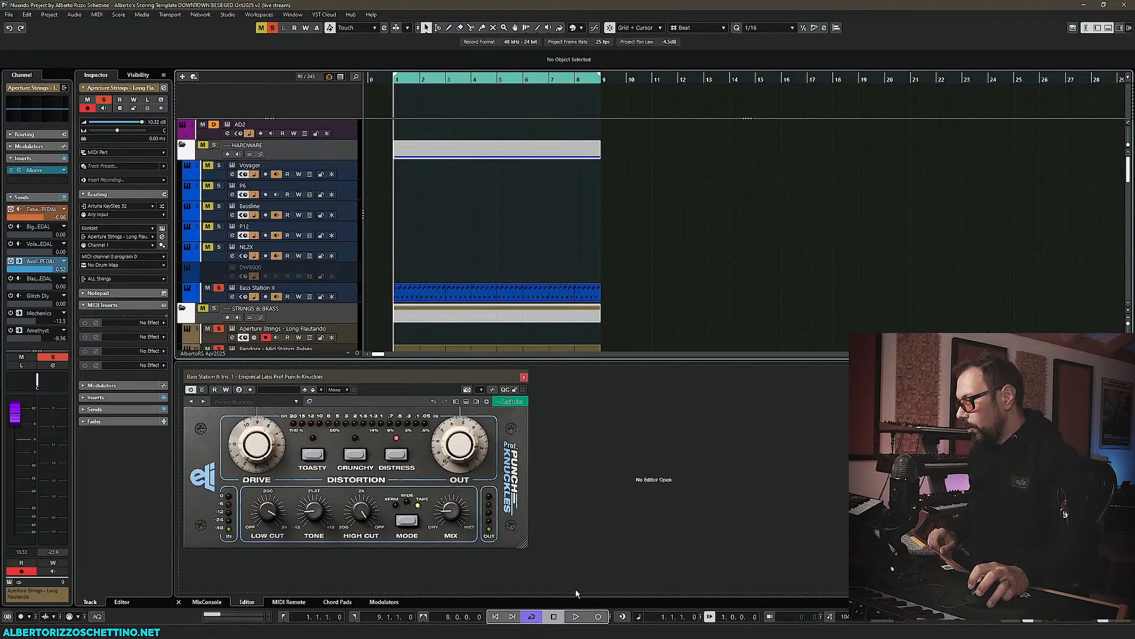
- Record an eight-bar part played live onto the Aperture Strings - Long Flautando track
click(599, 618)
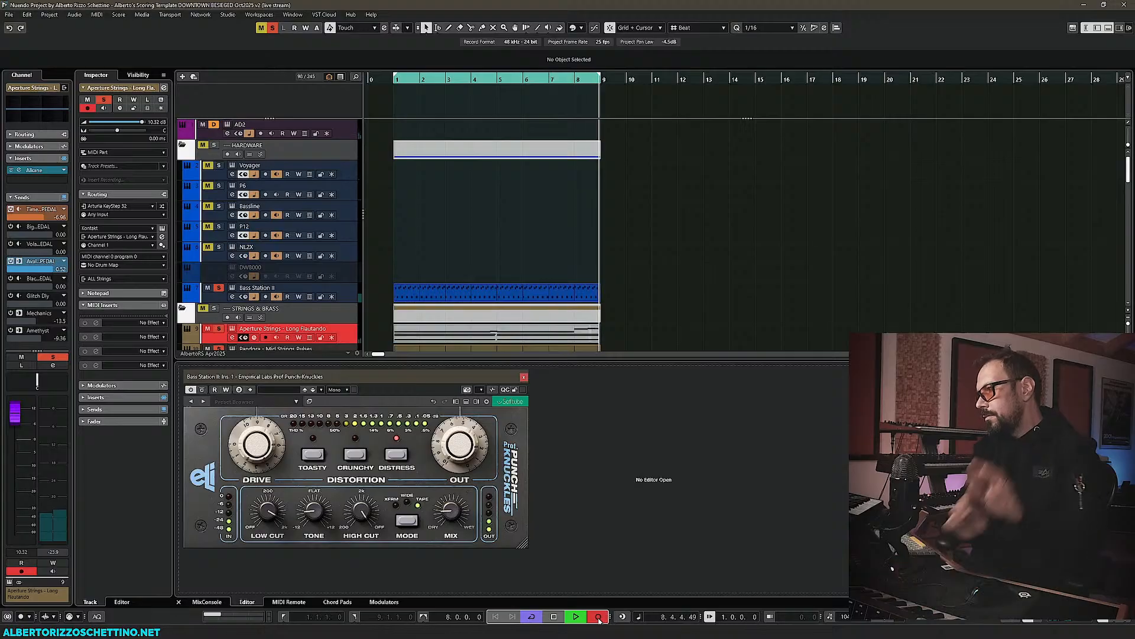
click(599, 617)
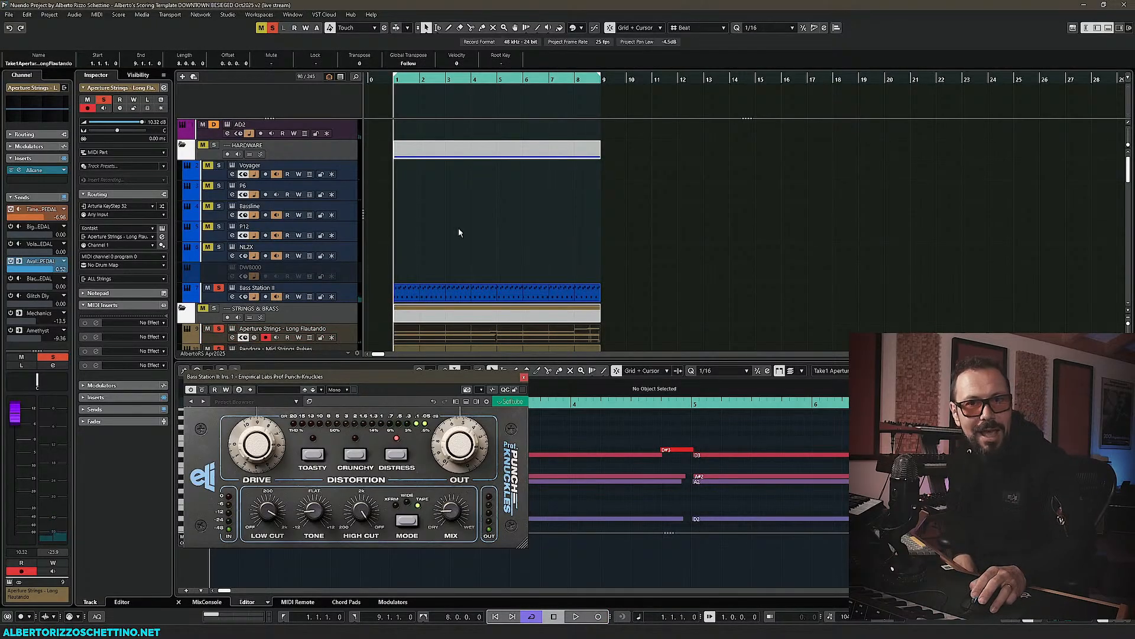
scroll(459, 228, down, 3)
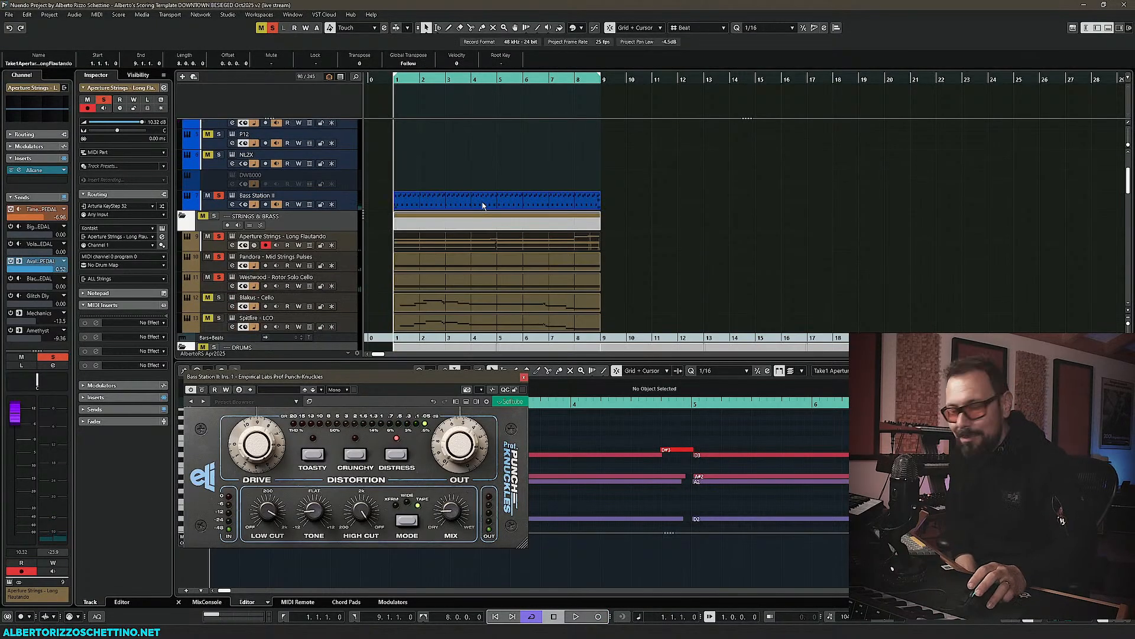
- Check the take lanes of Aperture Strings - Long Flautando and the lane options, and collapse the lanes again
click(309, 245)
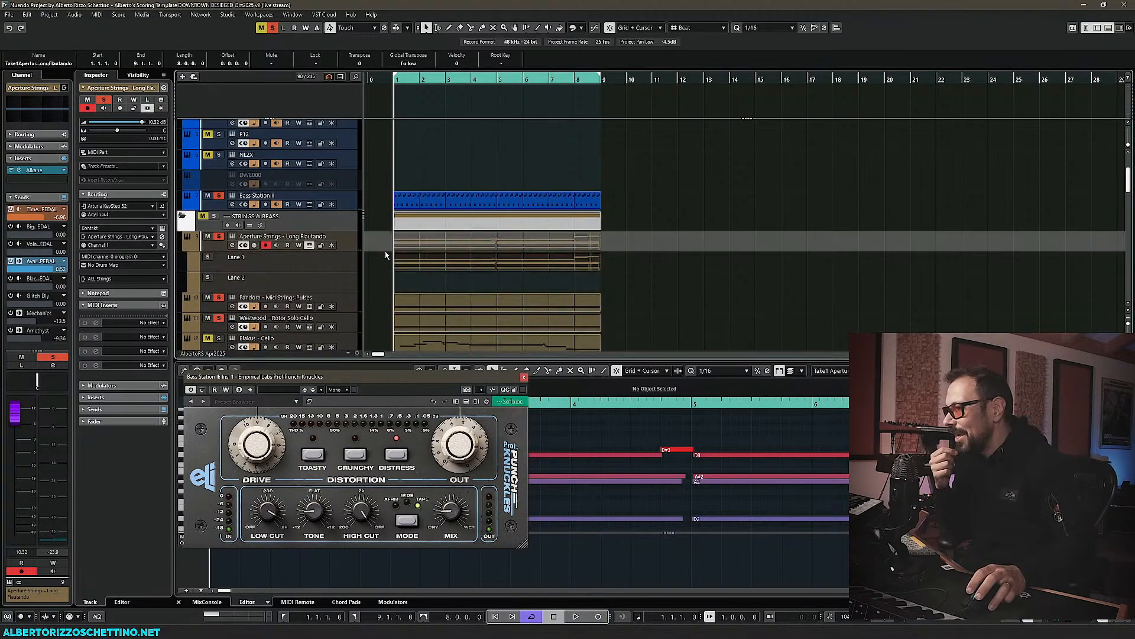
click(450, 272)
right_click(325, 280)
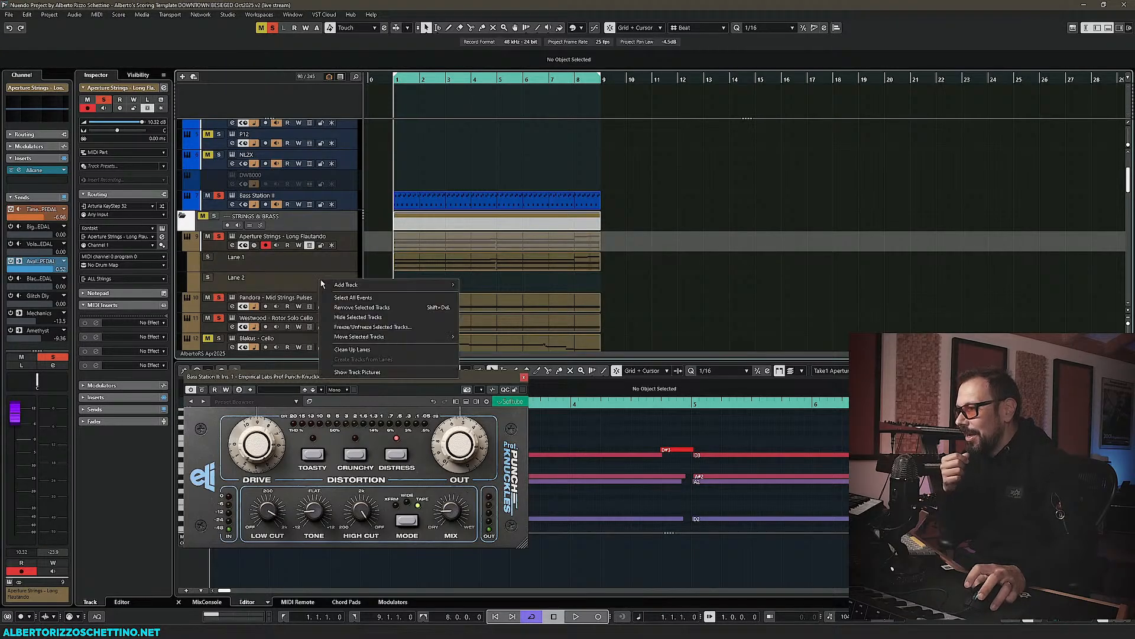
click(348, 308)
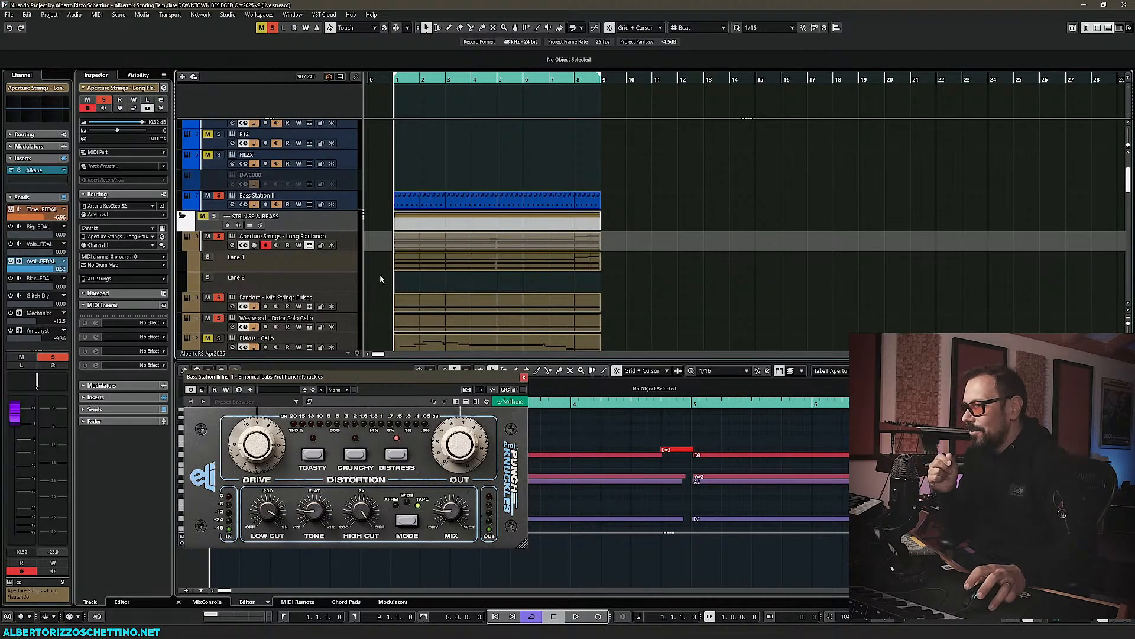
click(310, 245)
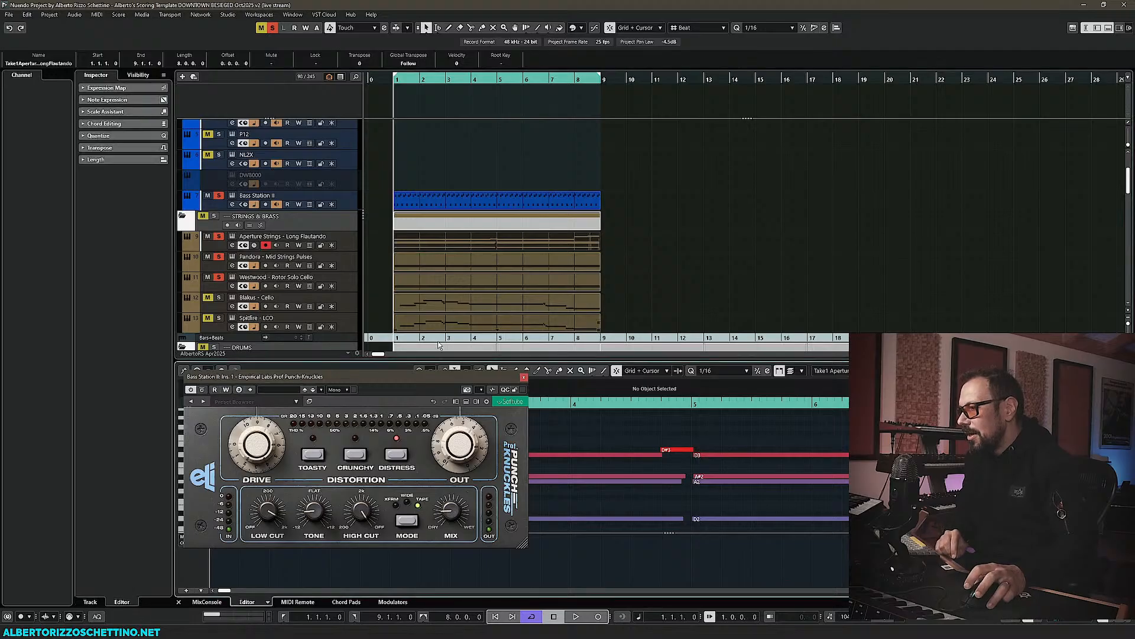
- Close the Punch-Knuckles window and review the recorded Aperture Strings notes with a playback pass
click(523, 377)
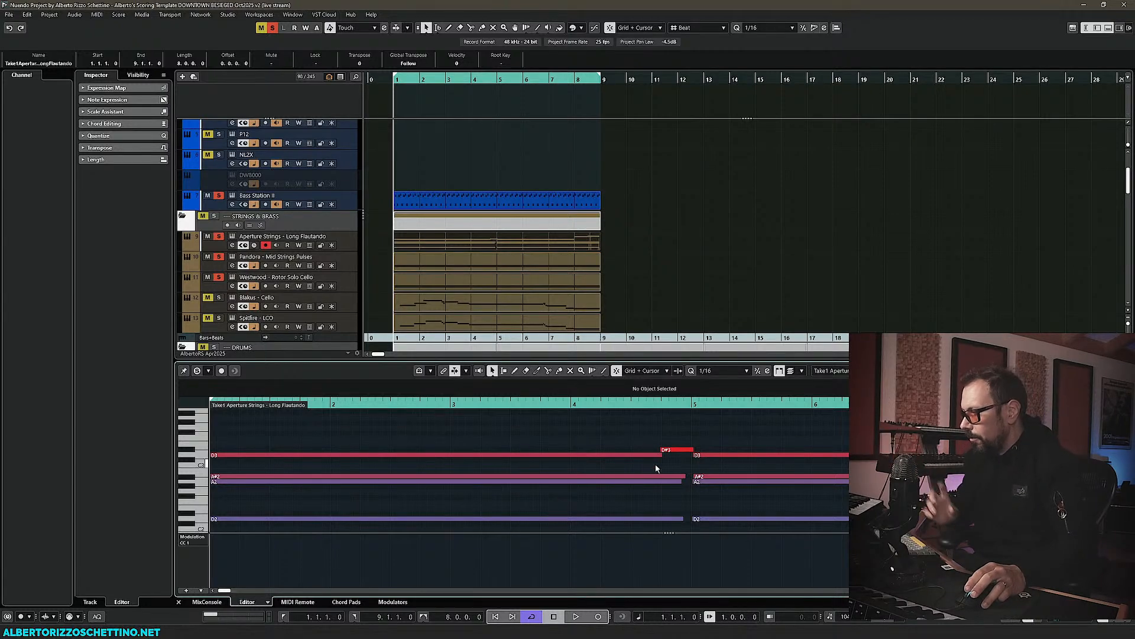
scroll(698, 470, right, 6)
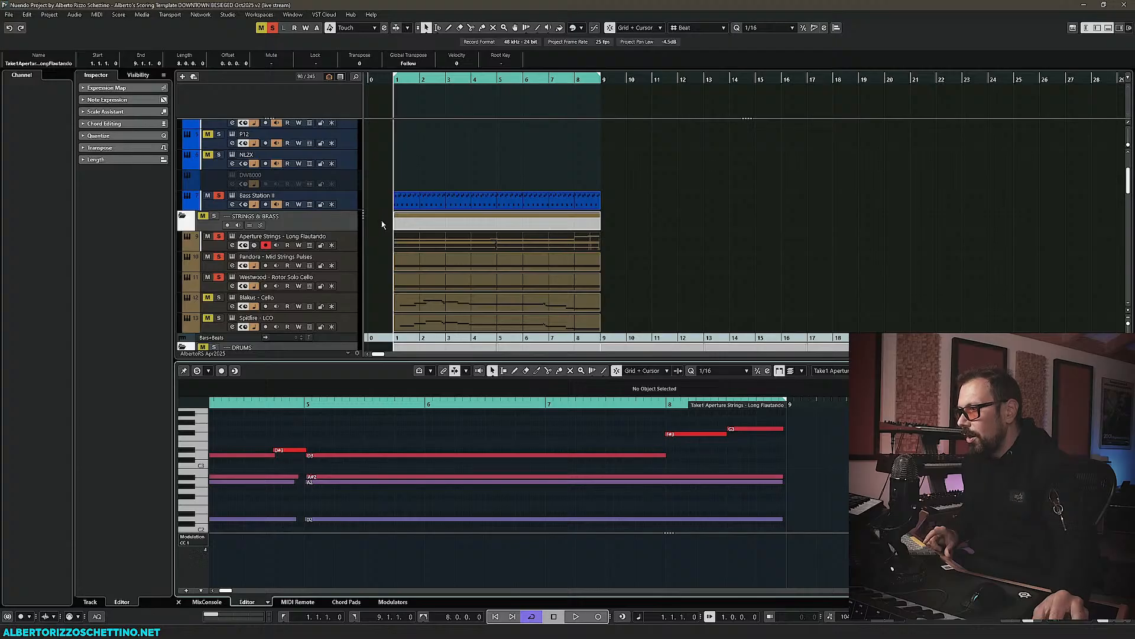
key(space)
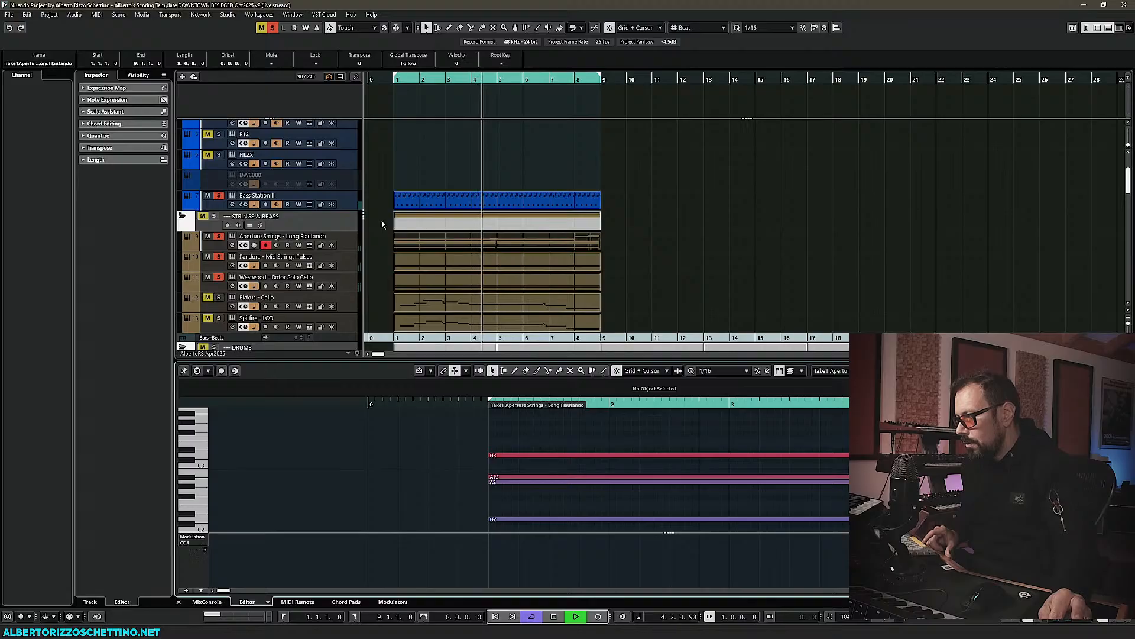
key(space)
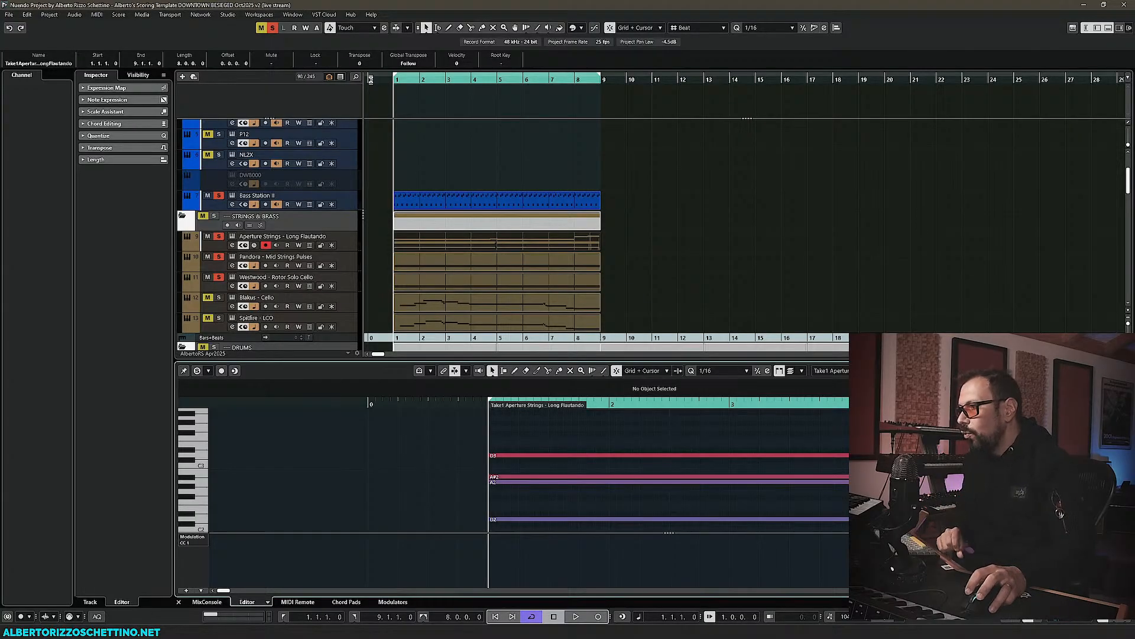
- Add a MIDI track named Aperture Strings - Long Flautando MW, with Arturia KeyStep 32 as input and Aperture Strings - Long Flautando as output
click(347, 244)
right_click(346, 243)
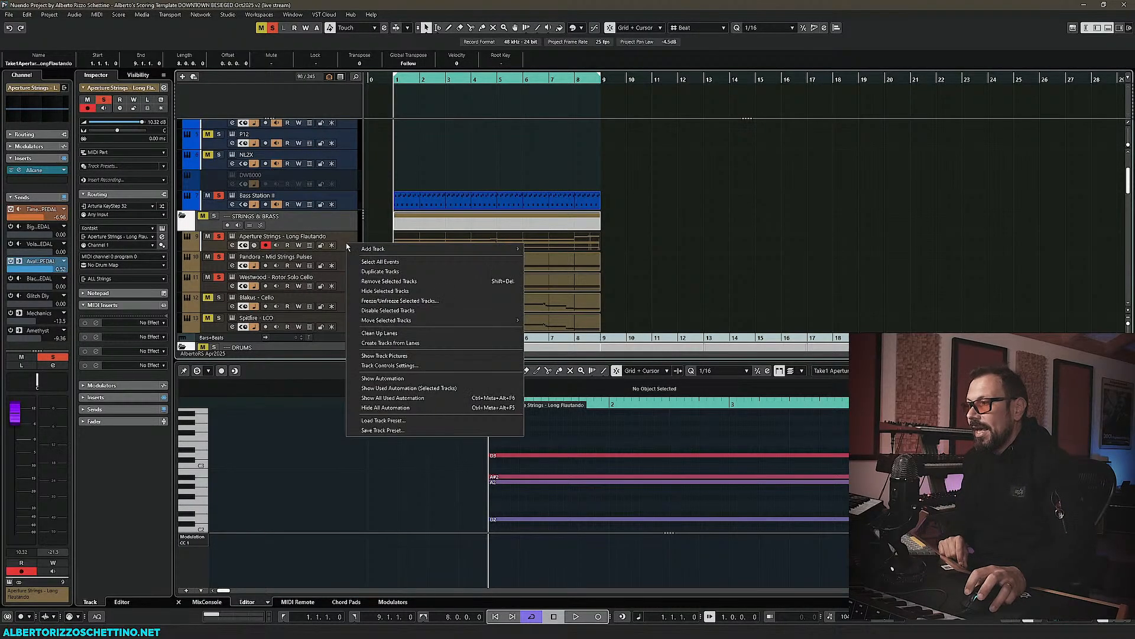
key(Escape)
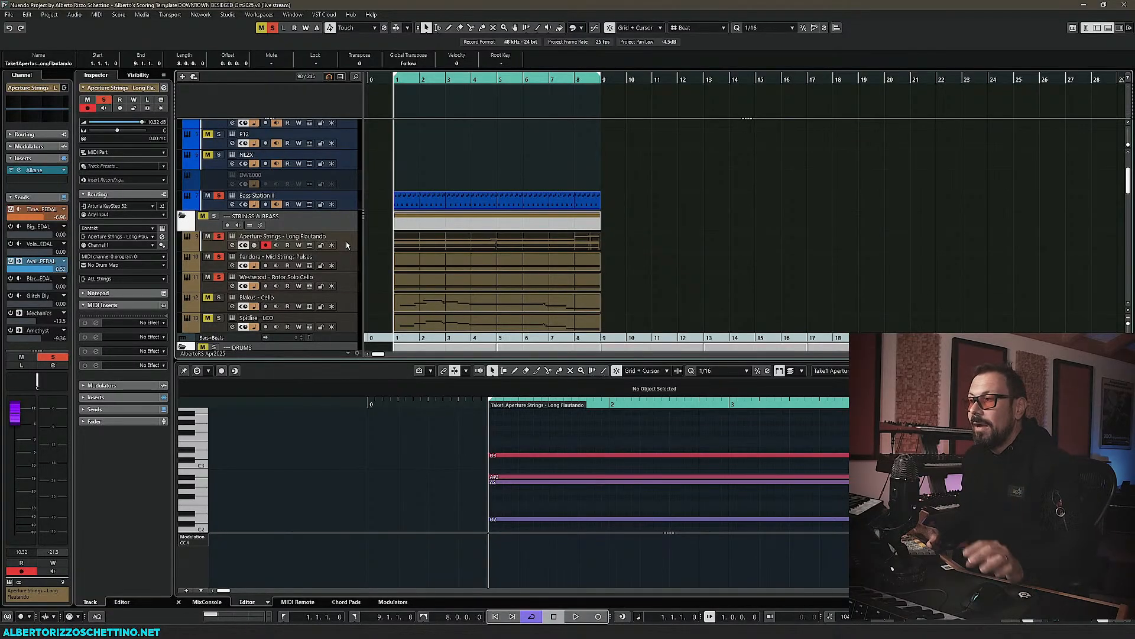
key(t)
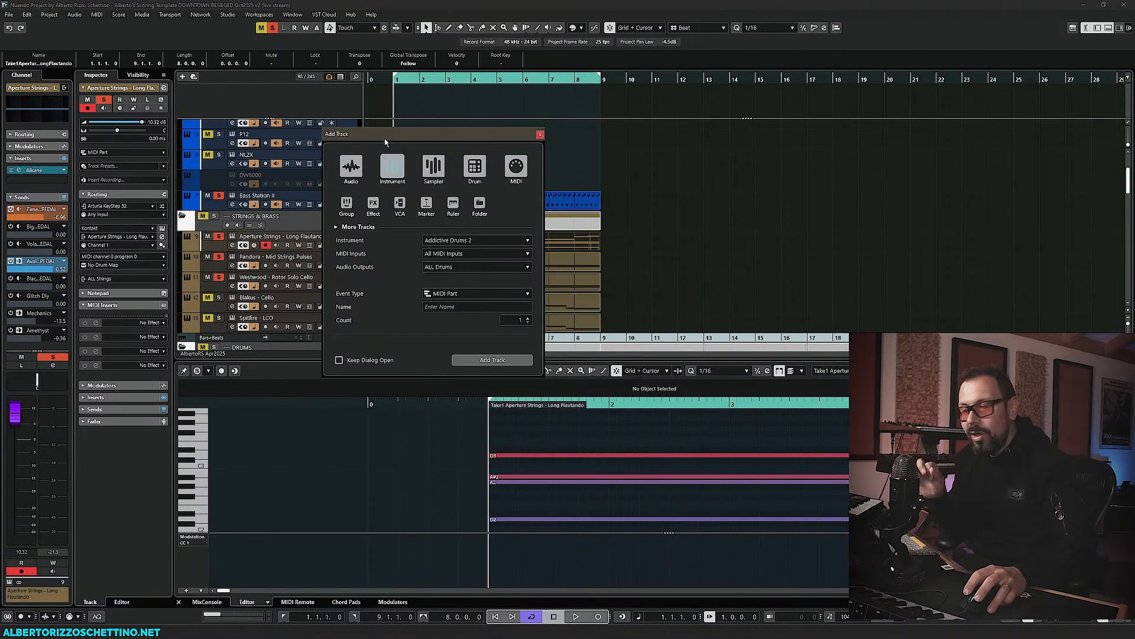
click(517, 170)
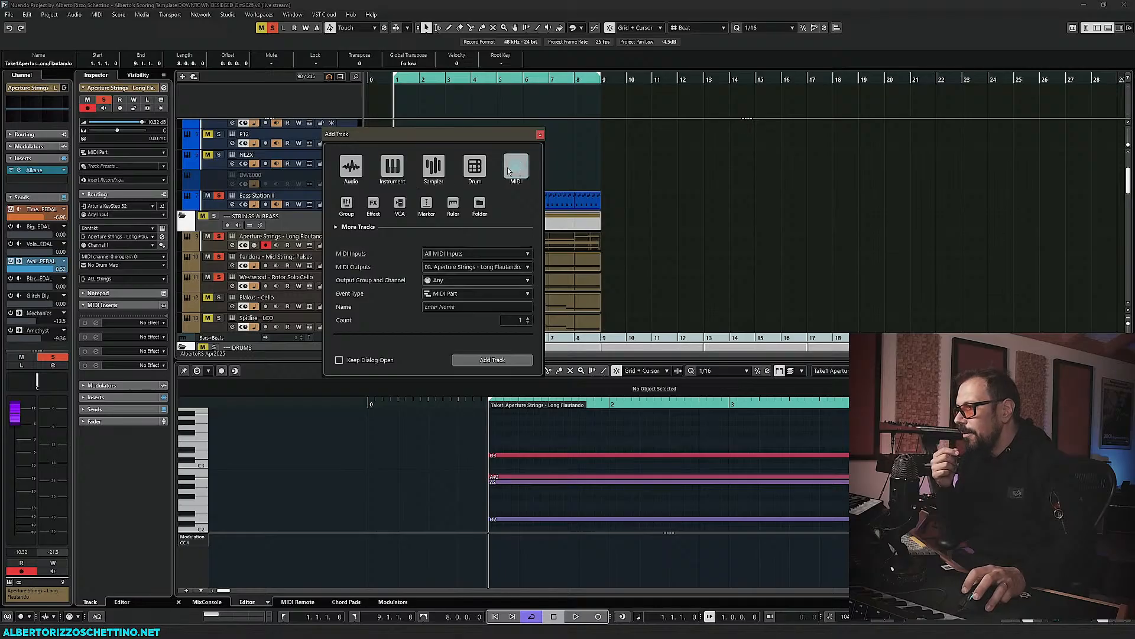
click(466, 254)
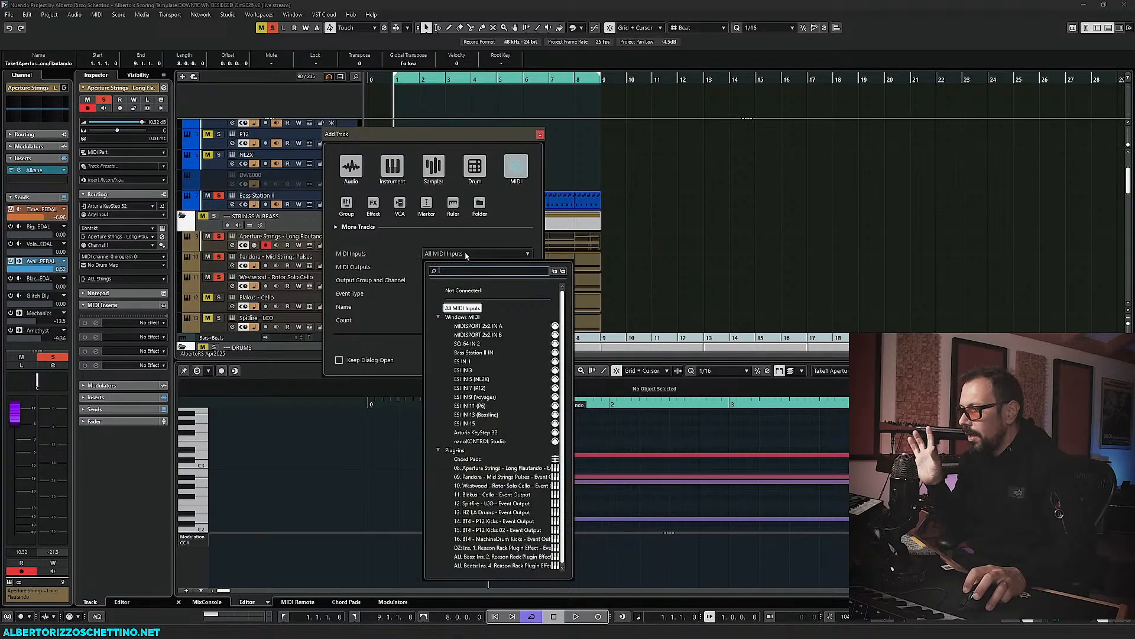
click(469, 433)
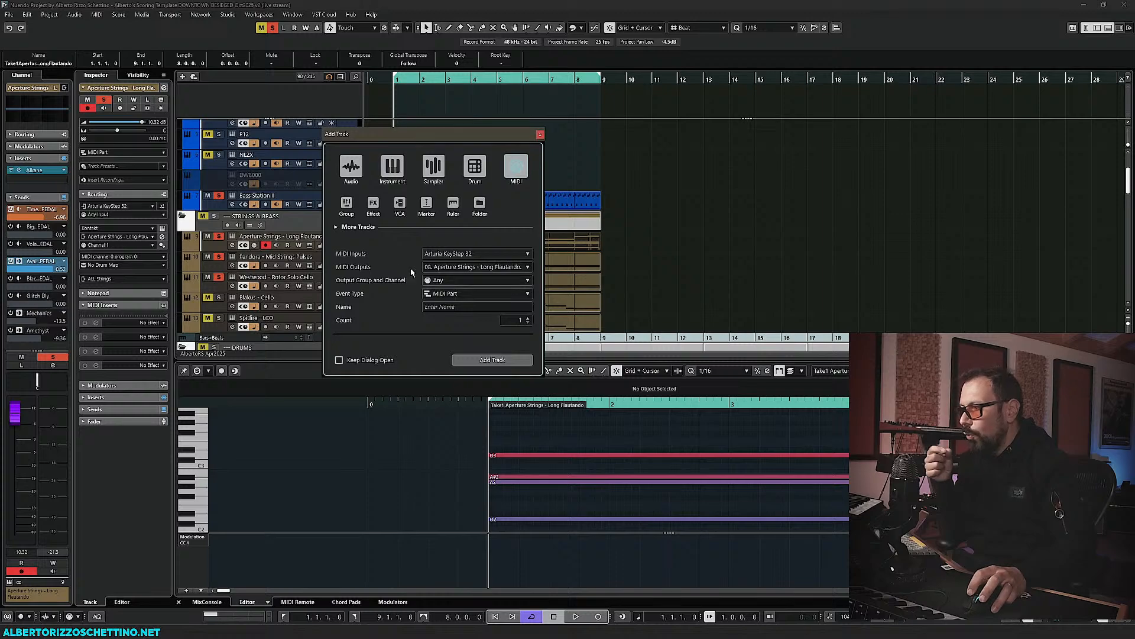
click(446, 307)
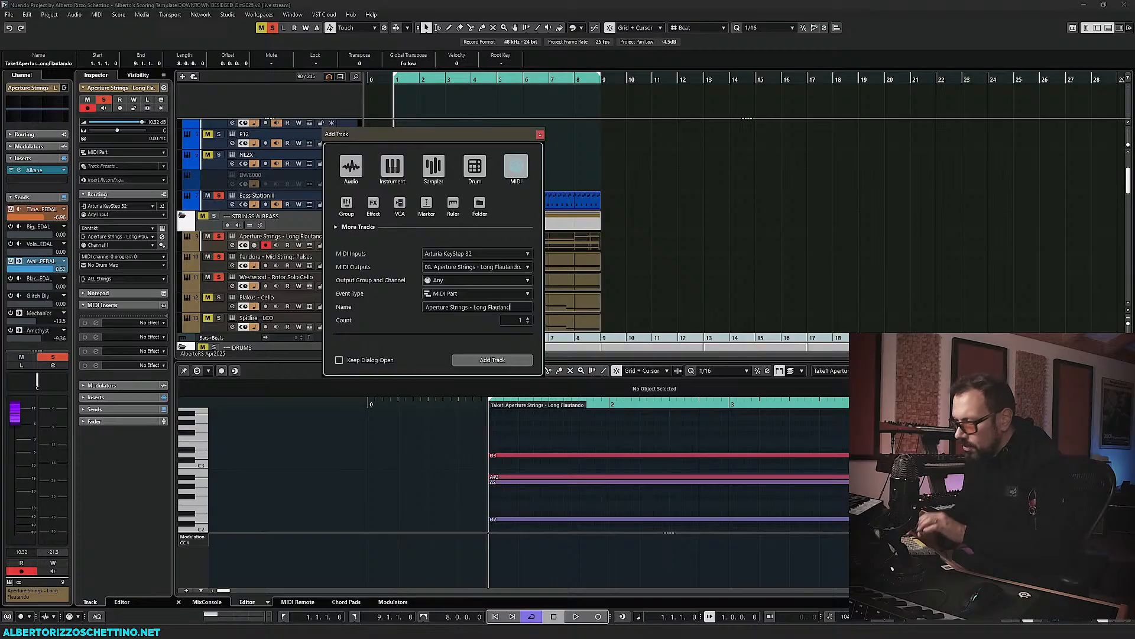
text(o)
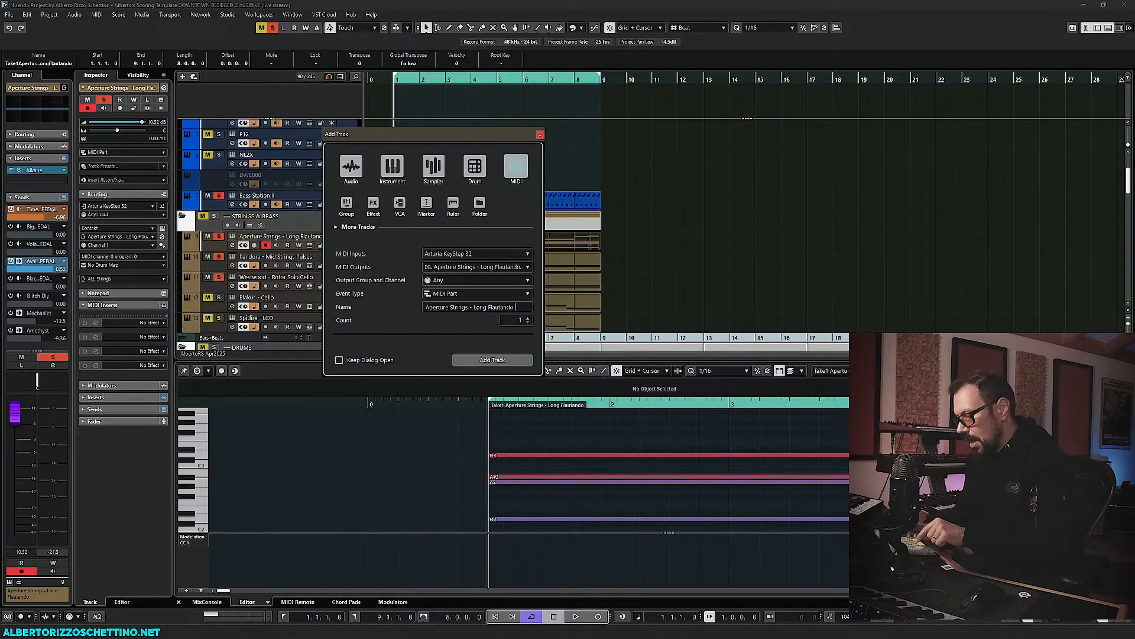
key(Return)
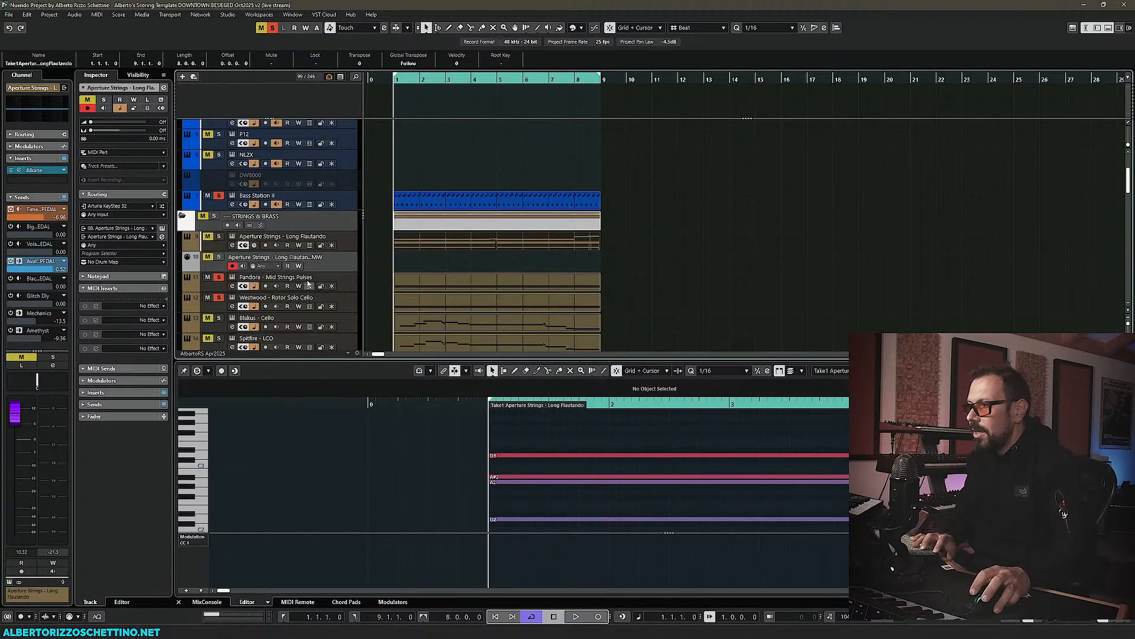
- Solo Aperture Strings - Long Flautando and, after a test pass, record eight bars of Modulation (CC 1) onto the MW track
click(220, 237)
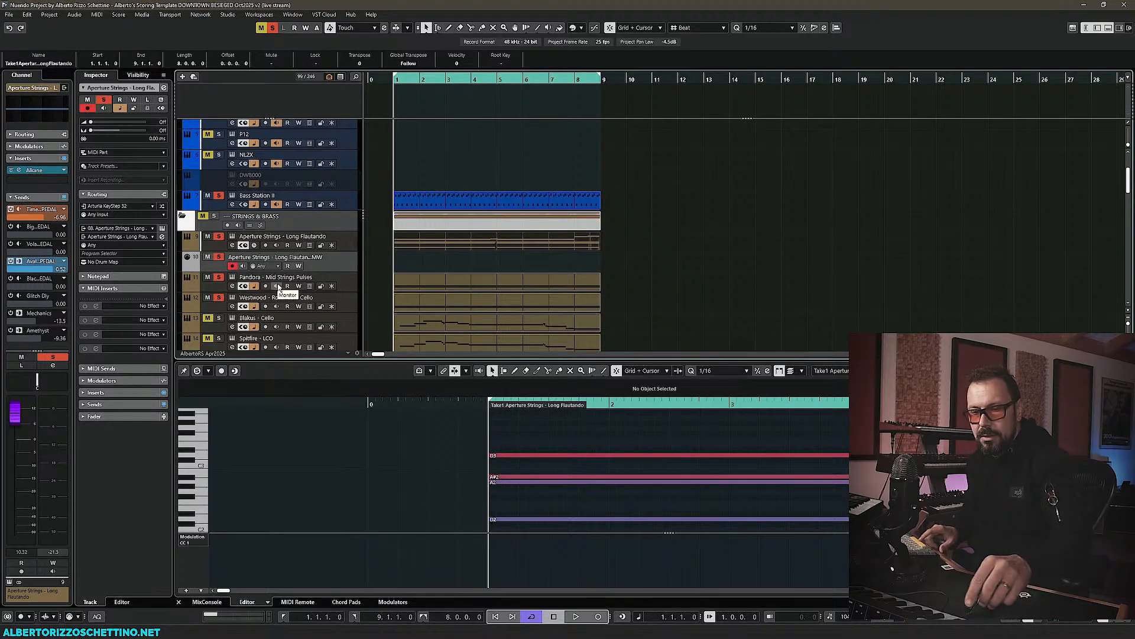
key(space)
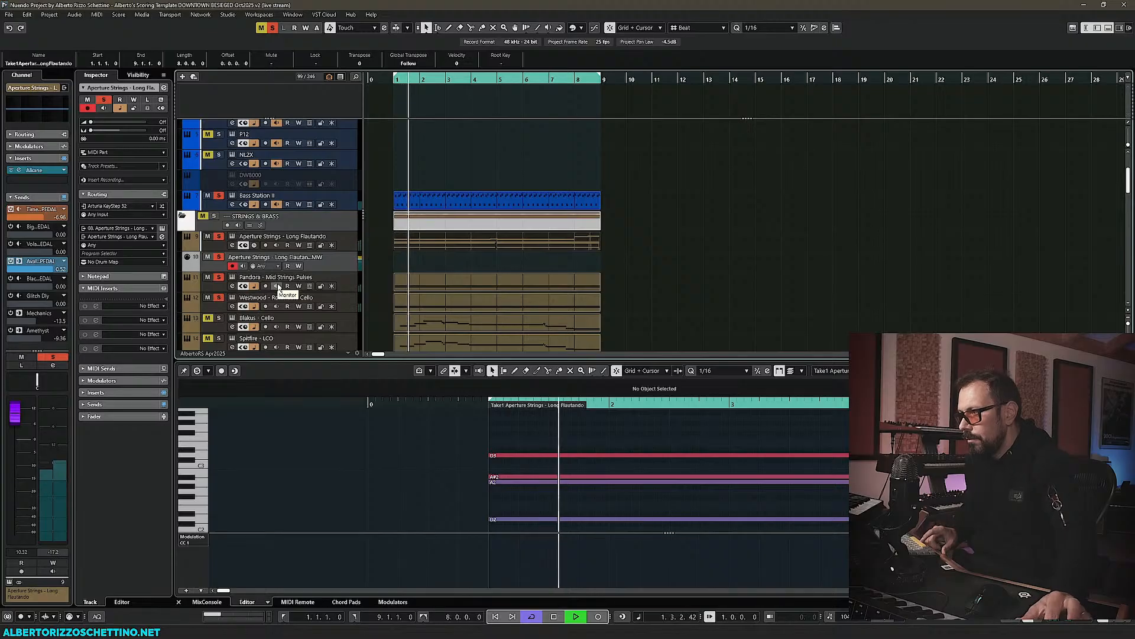
key(space)
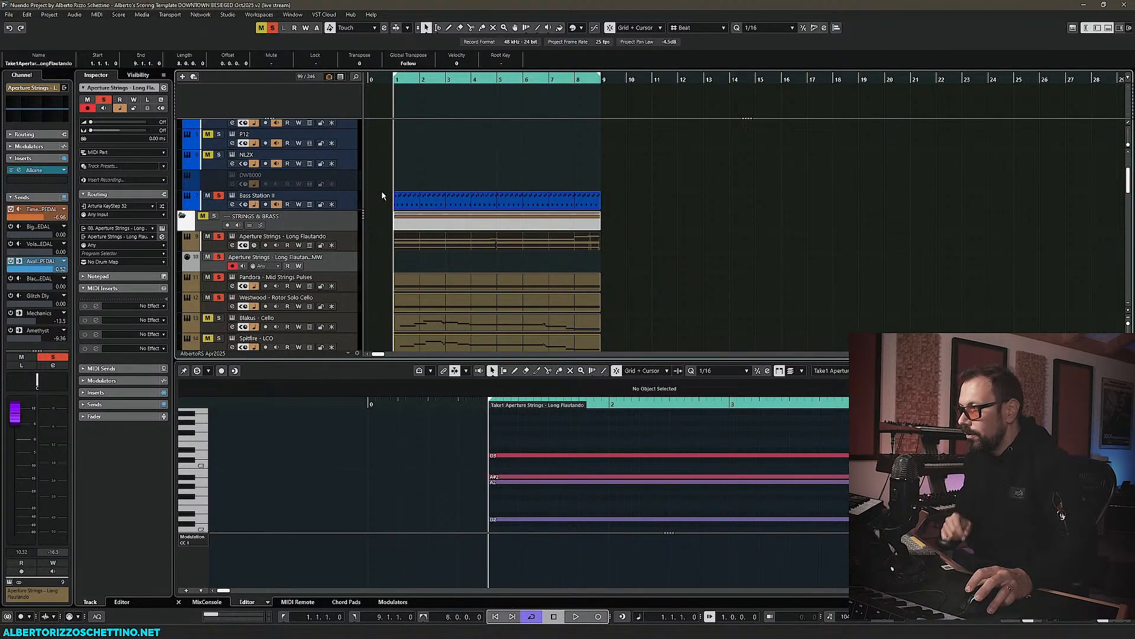
click(599, 617)
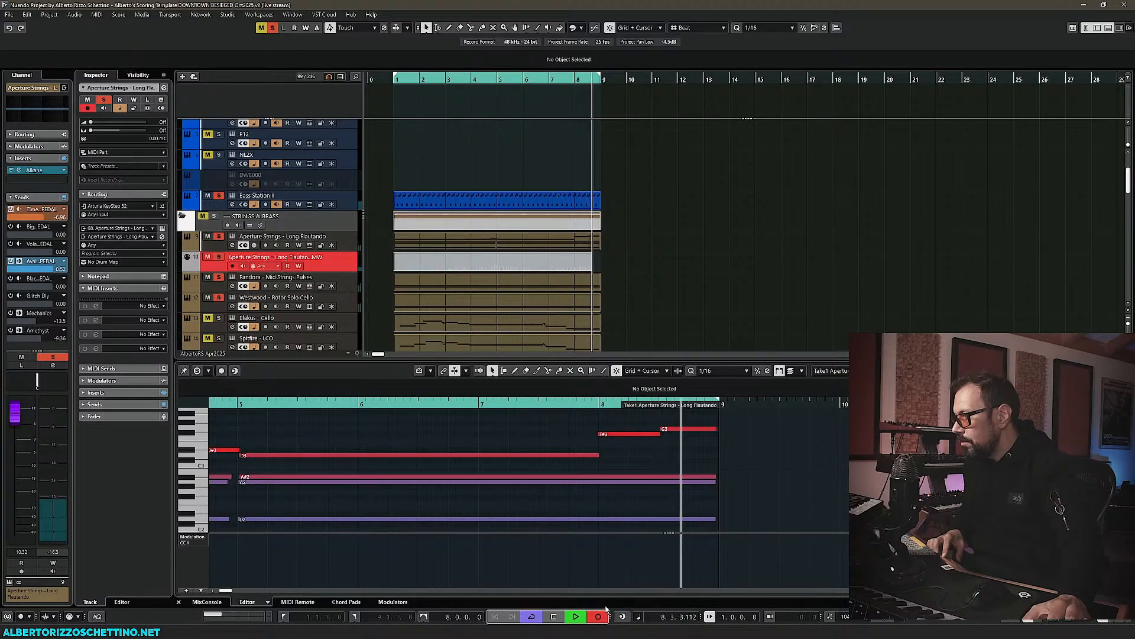
key(space)
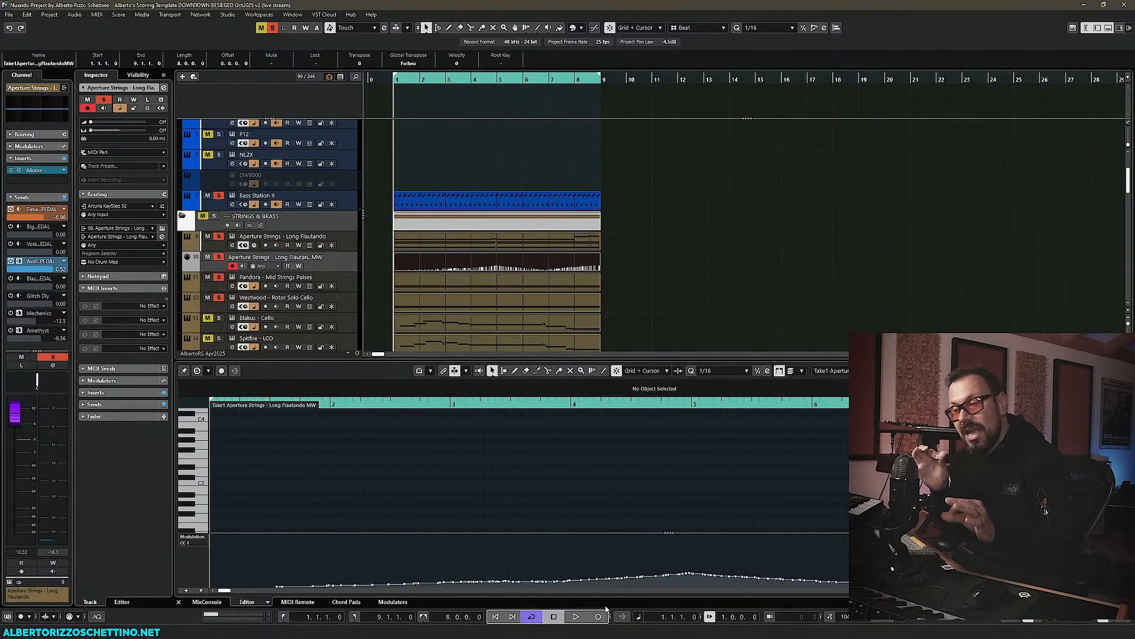
- Widen the track list slightly and set the playback position just before bar 1
click(624, 318)
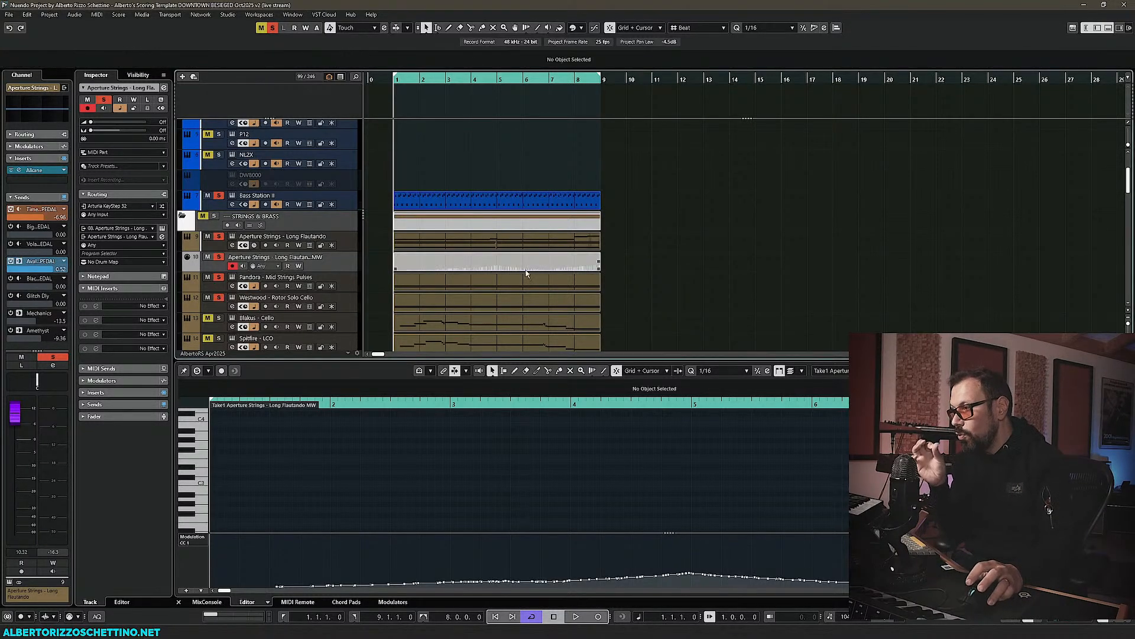
click(458, 264)
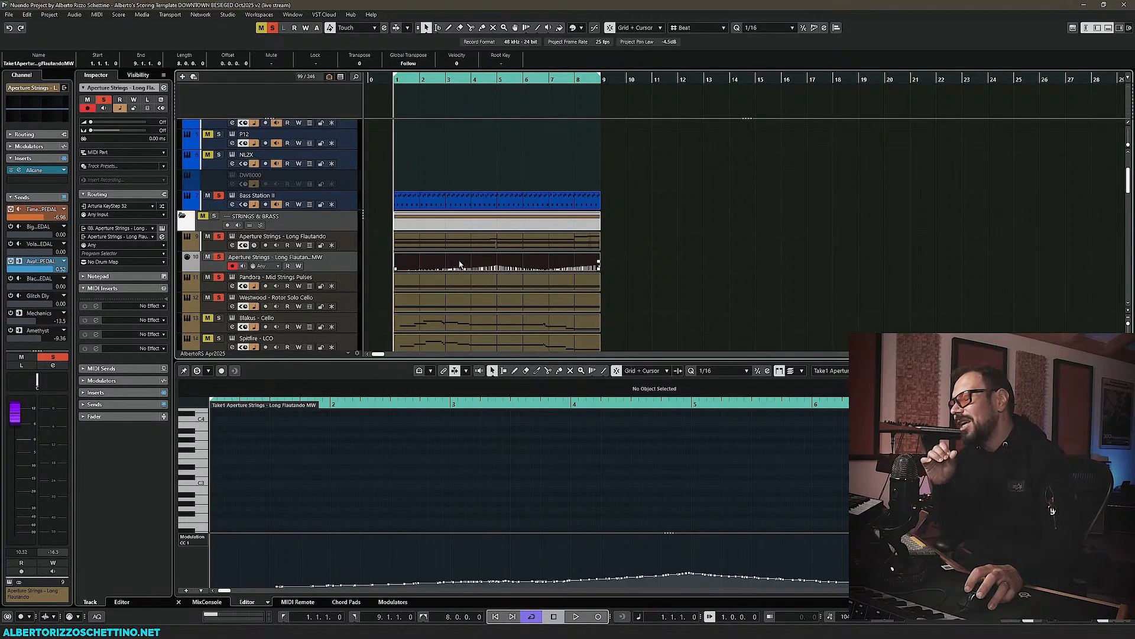
click(616, 259)
click(507, 269)
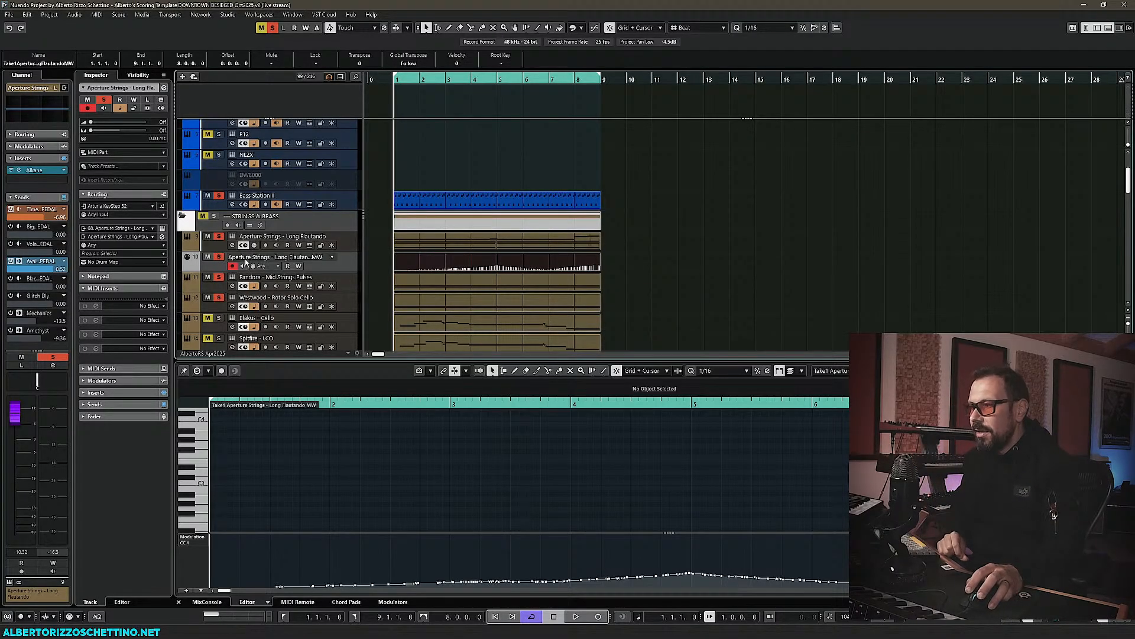
mouse_move(363, 258)
mouse_down()
mouse_move(390, 258)
mouse_move(375, 257)
mouse_up()
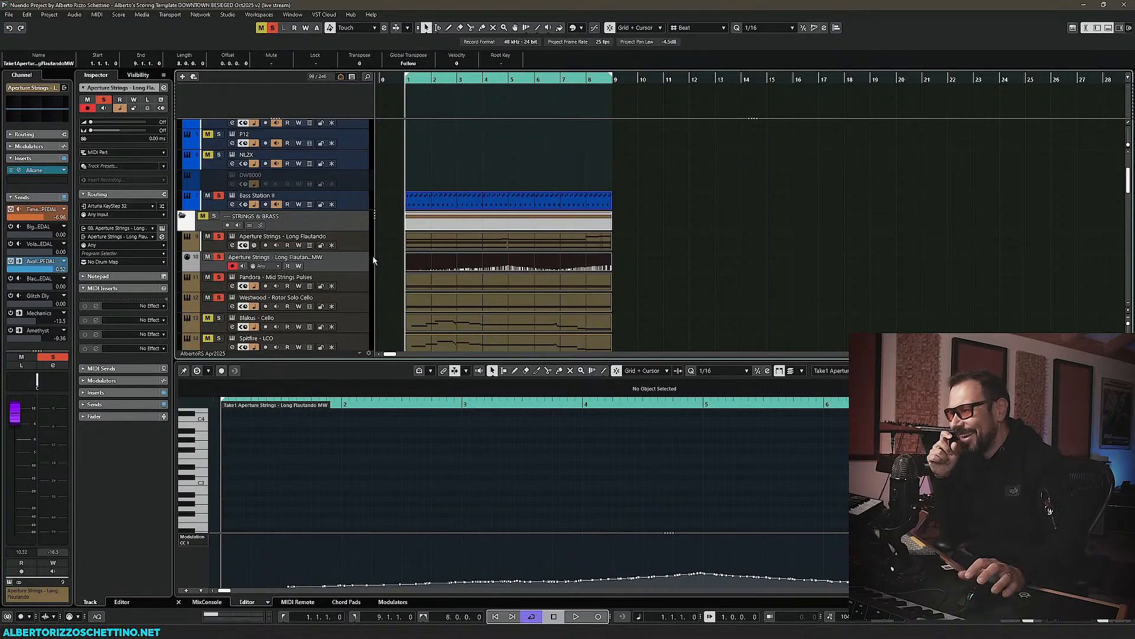
click(397, 81)
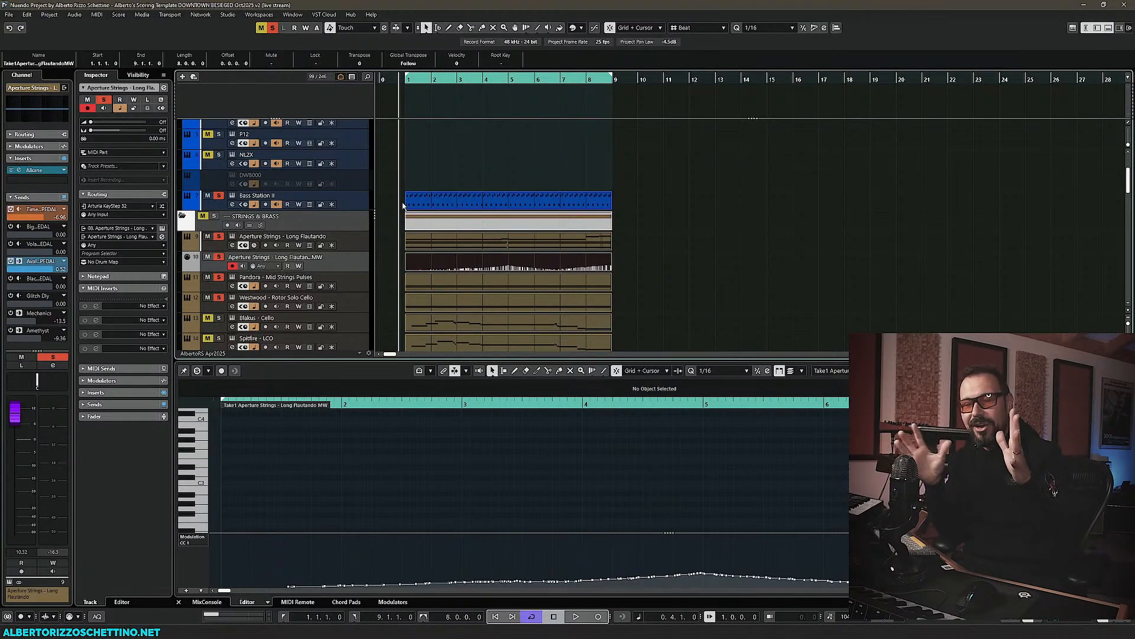
click(404, 142)
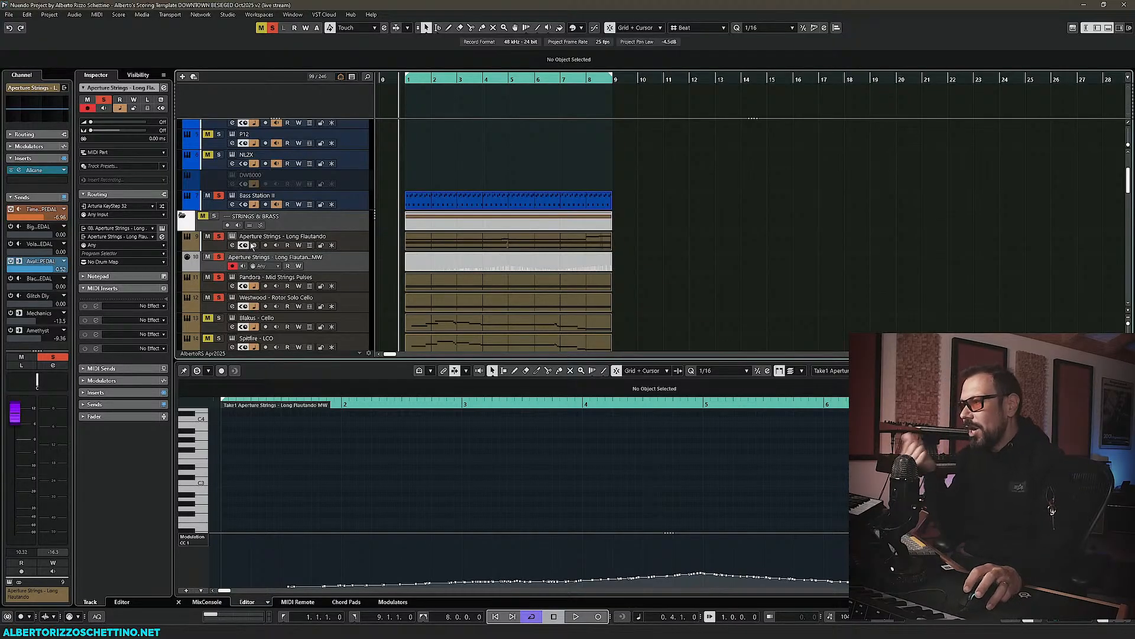
- Insert Empirical Labs Prof Punch-Knuckles after Alkane on the Aperture Strings - Long Flautando track and move its window clear of the tracks
scroll(417, 287, down, 4)
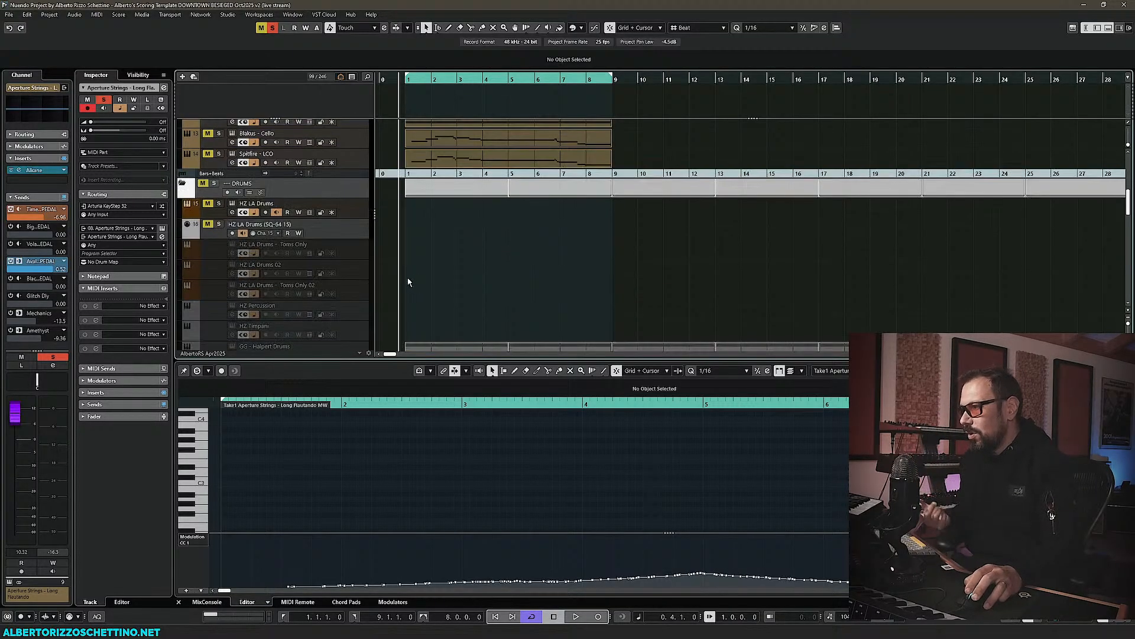
scroll(407, 281, up, 2)
scroll(407, 281, down, 2)
scroll(407, 281, up, 3)
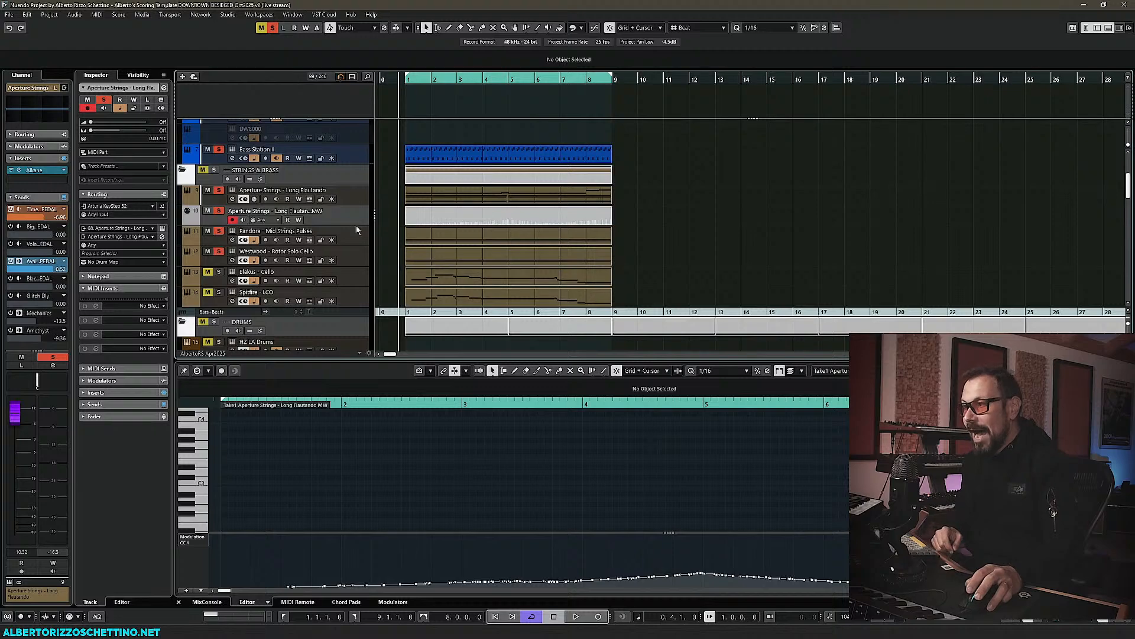
click(336, 193)
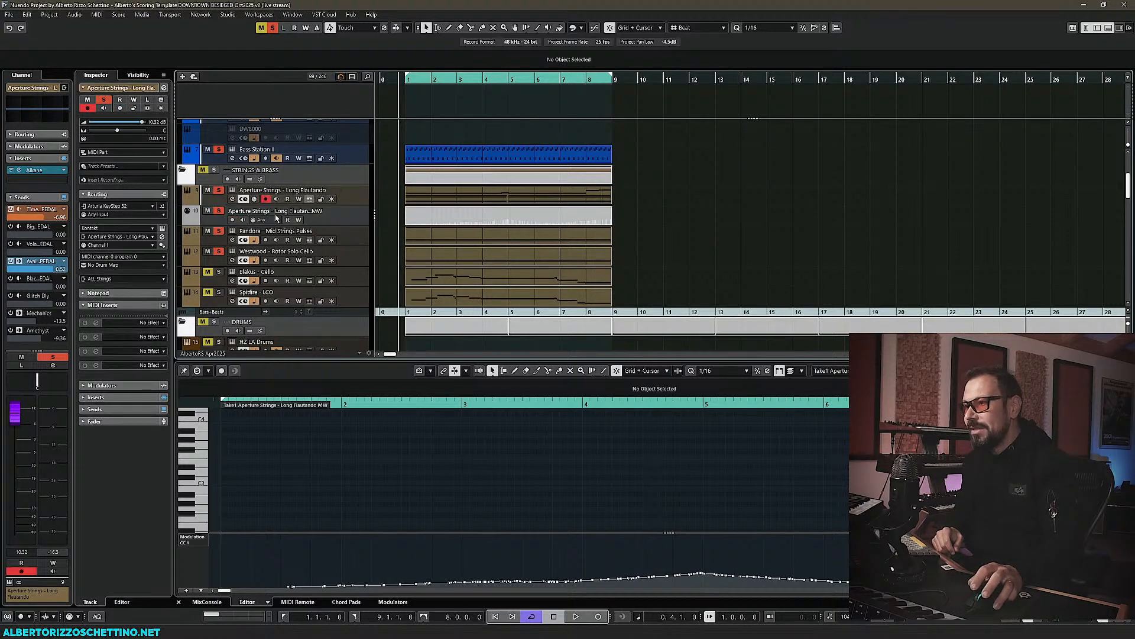
click(63, 181)
text(punch)
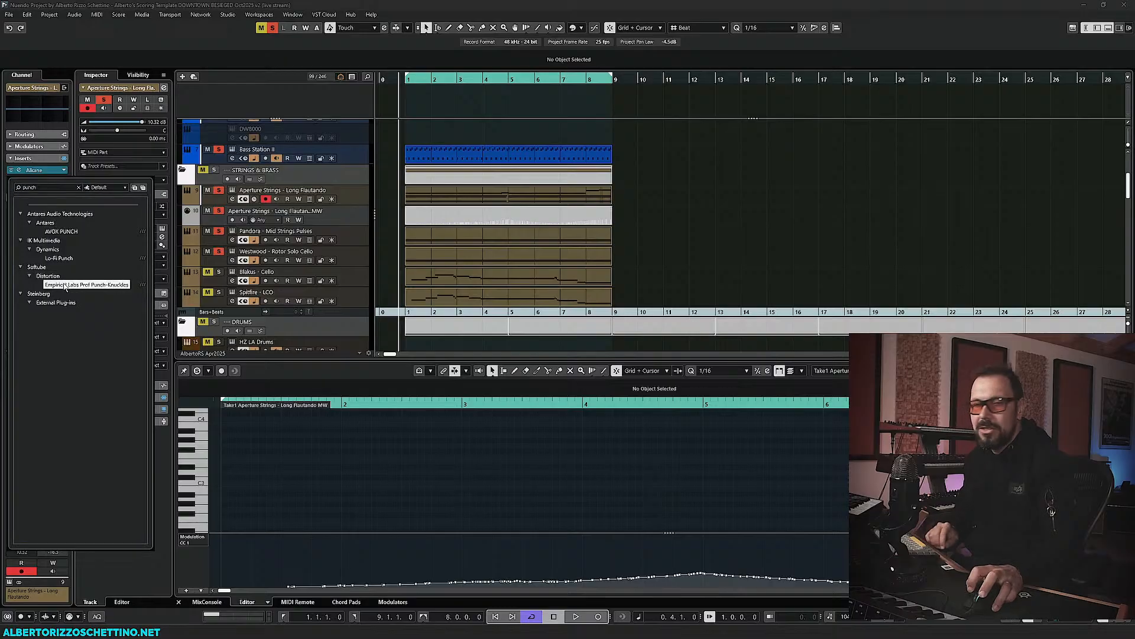
click(68, 284)
drag(463, 232, 265, 327)
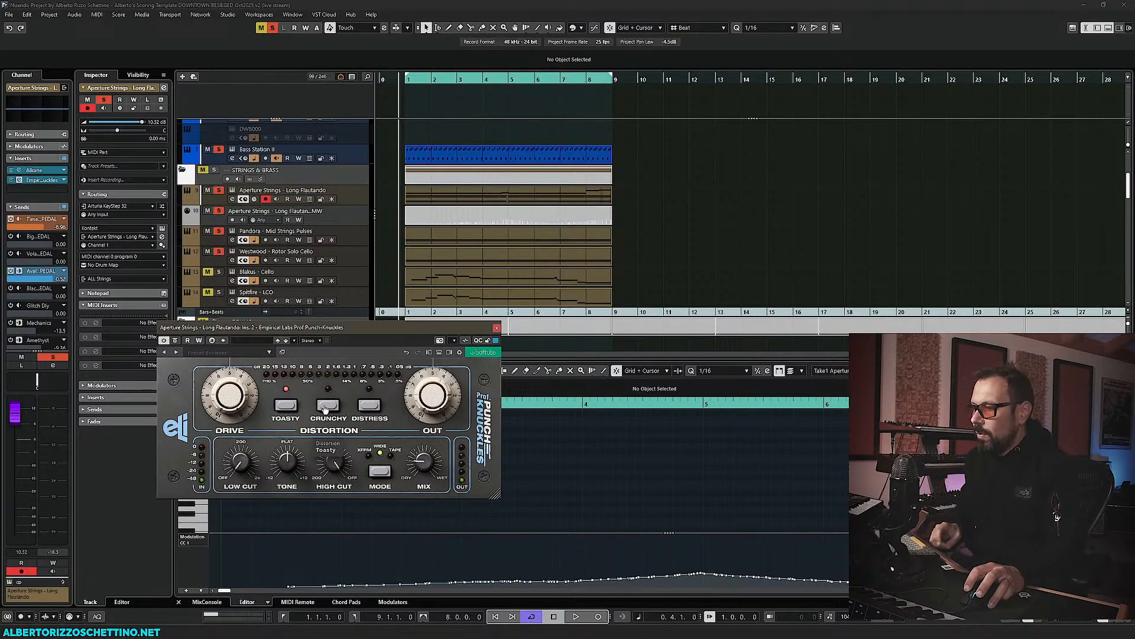
- Solo Aperture Strings - Long Flautando alone with Solo Defeat on its MW track, and start playback just before bar 1
click(220, 190)
ctrl+click(219, 190)
click(221, 211)
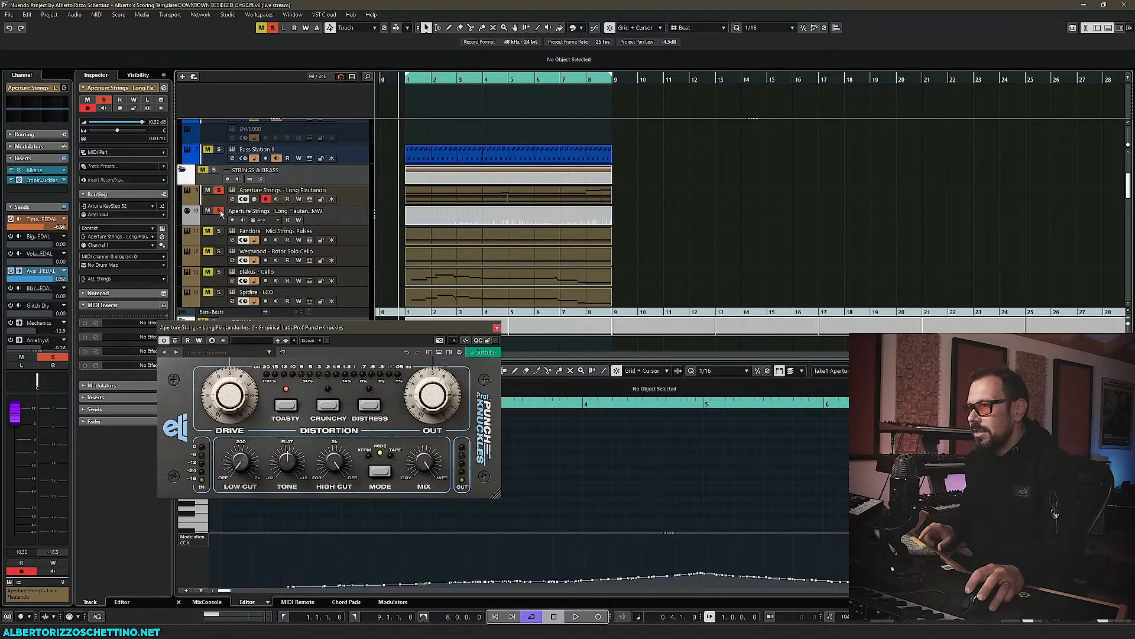
key(space)
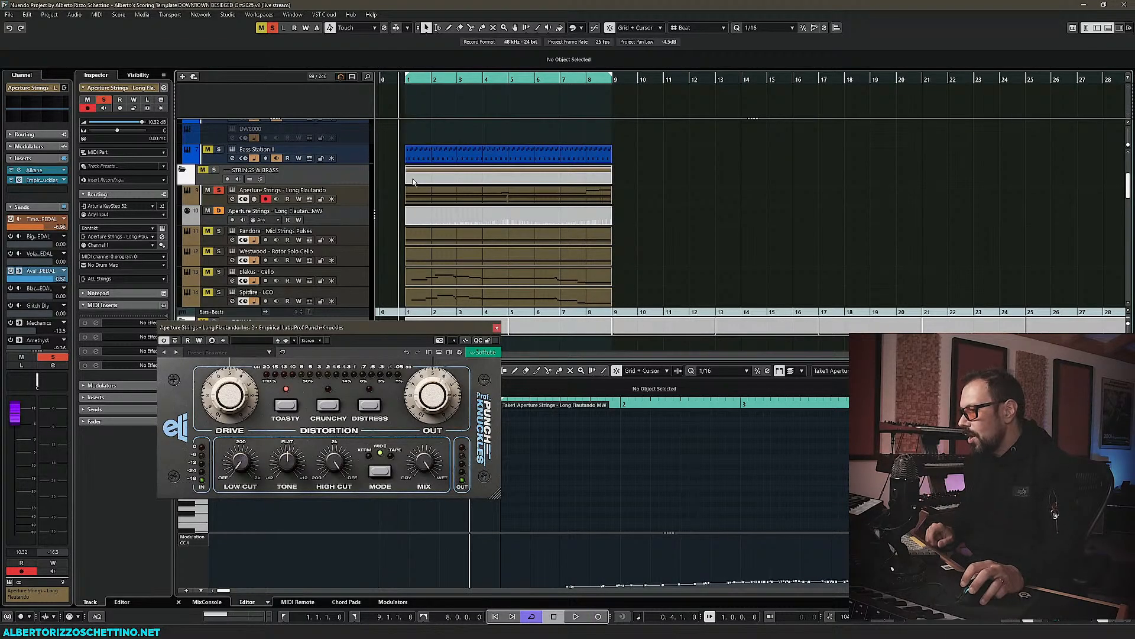
key(space)
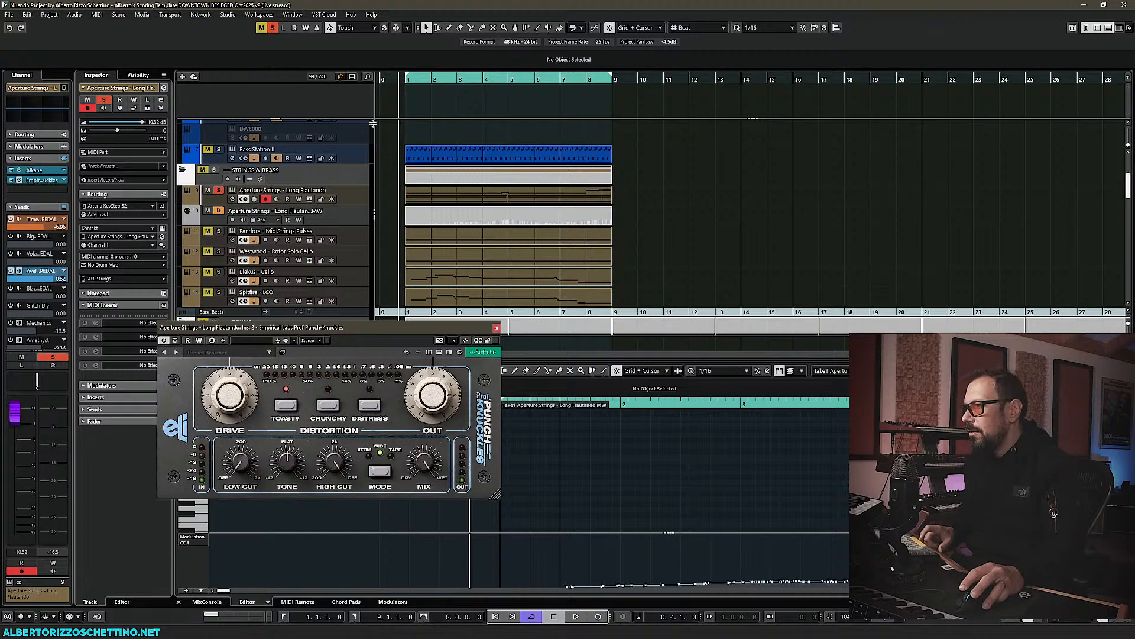
click(402, 82)
key(space)
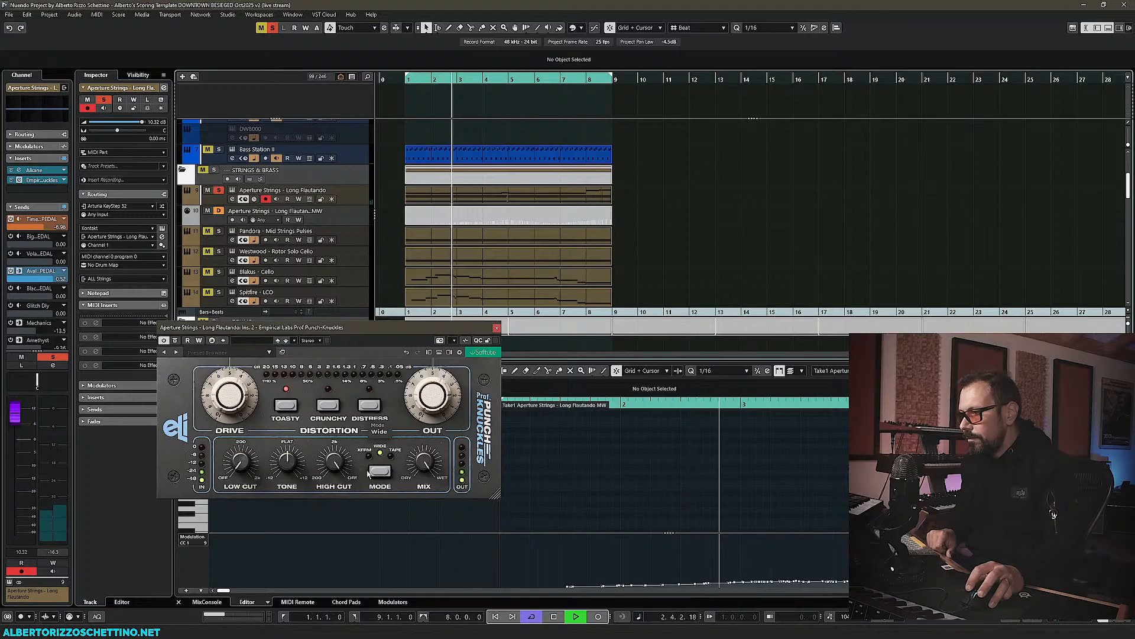
- Adjust Punch-Knuckles' Drive during playback, and set High Cut to about 13520 Hz, Low Cut to about 254 Hz and Tone to about -2.2 dB
drag(237, 399, 239, 377)
drag(333, 464, 329, 475)
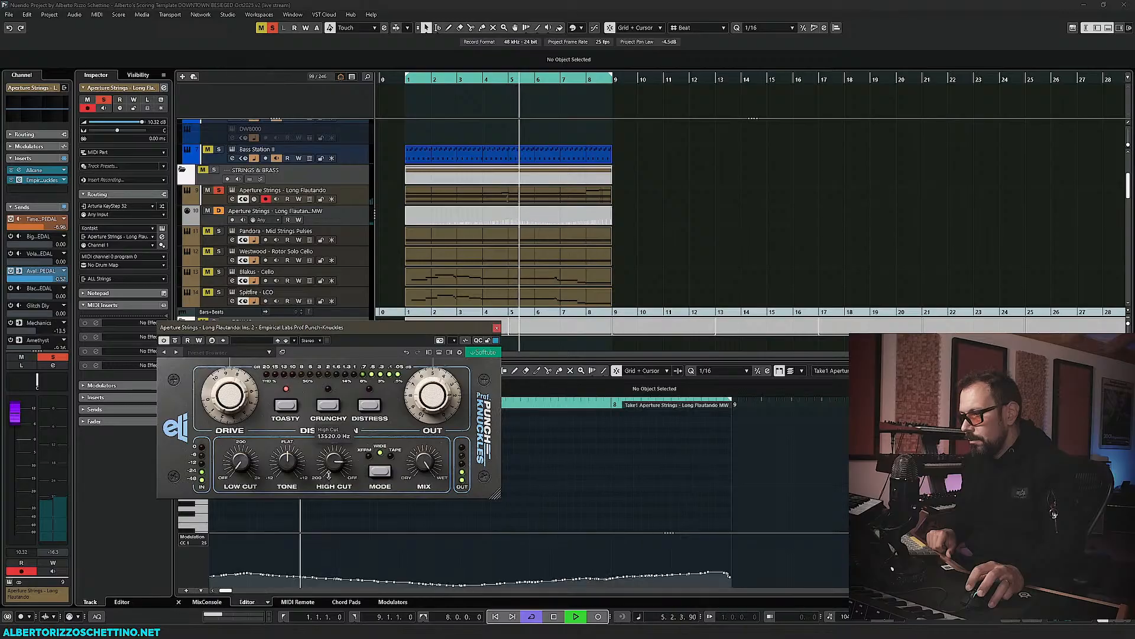
drag(240, 462, 246, 423)
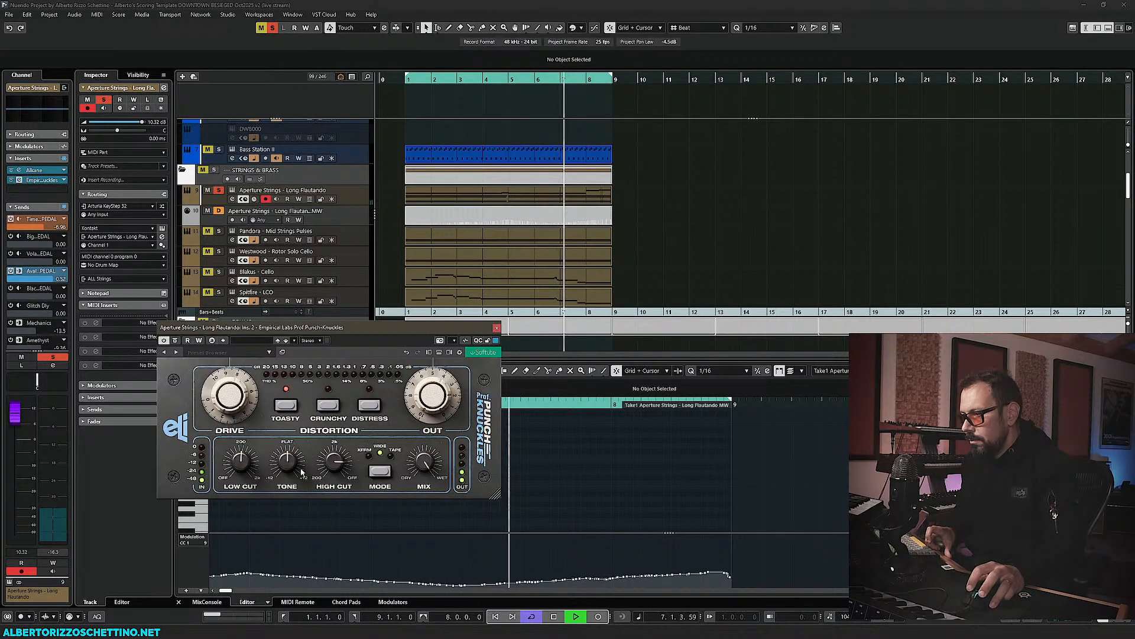
mouse_move(287, 462)
mouse_down()
mouse_move(286, 473)
mouse_move(287, 461)
mouse_up()
key(space)
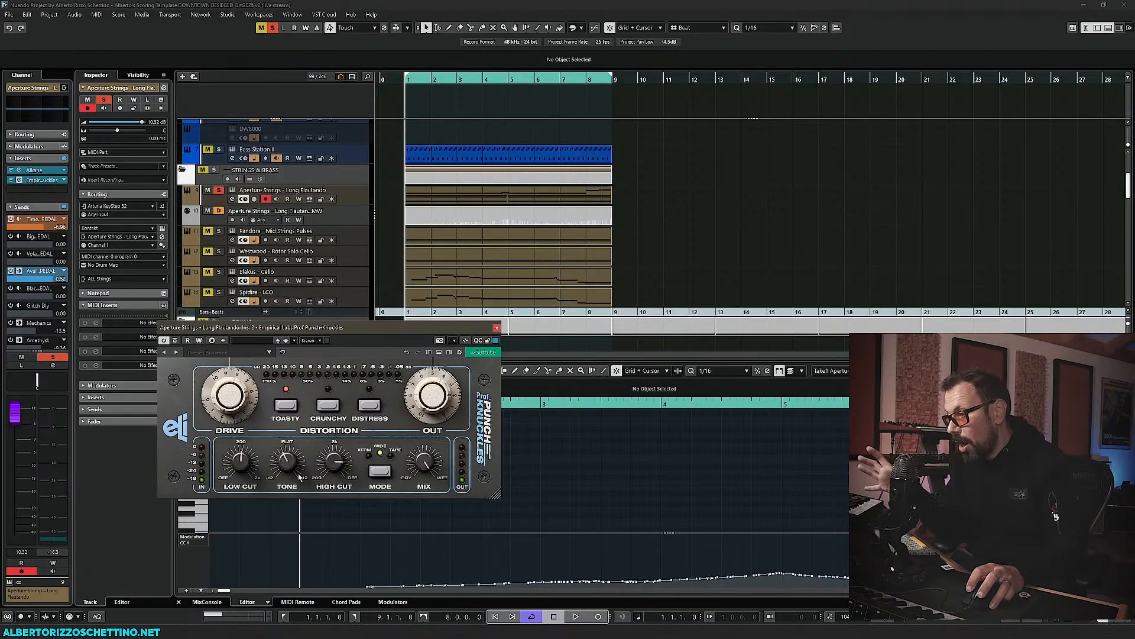
mouse_move(242, 460)
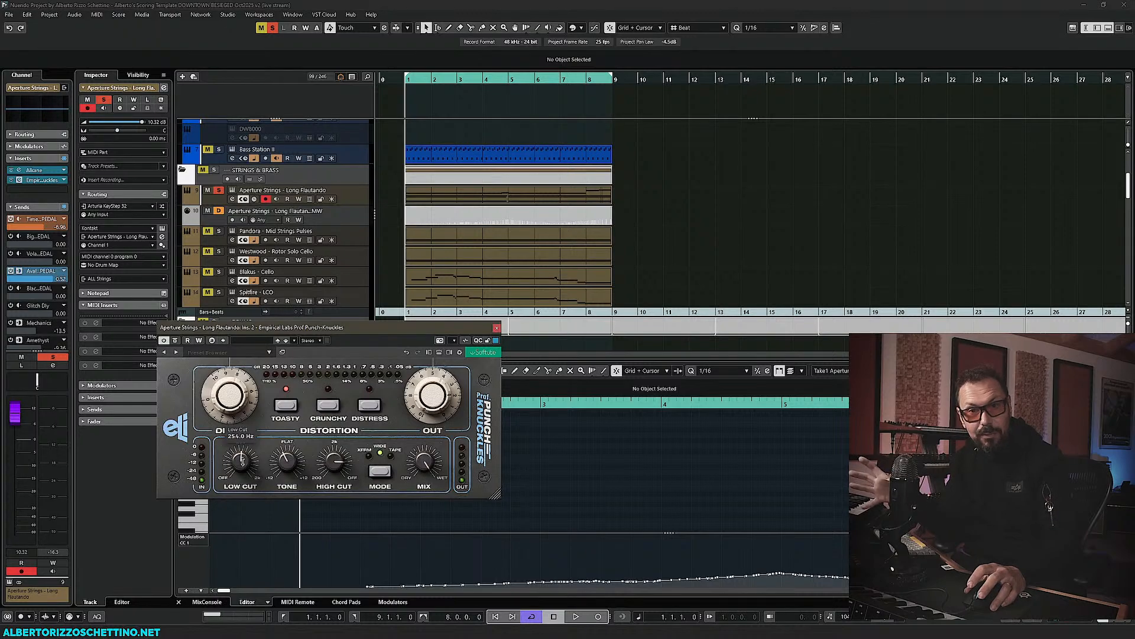
mouse_move(295, 474)
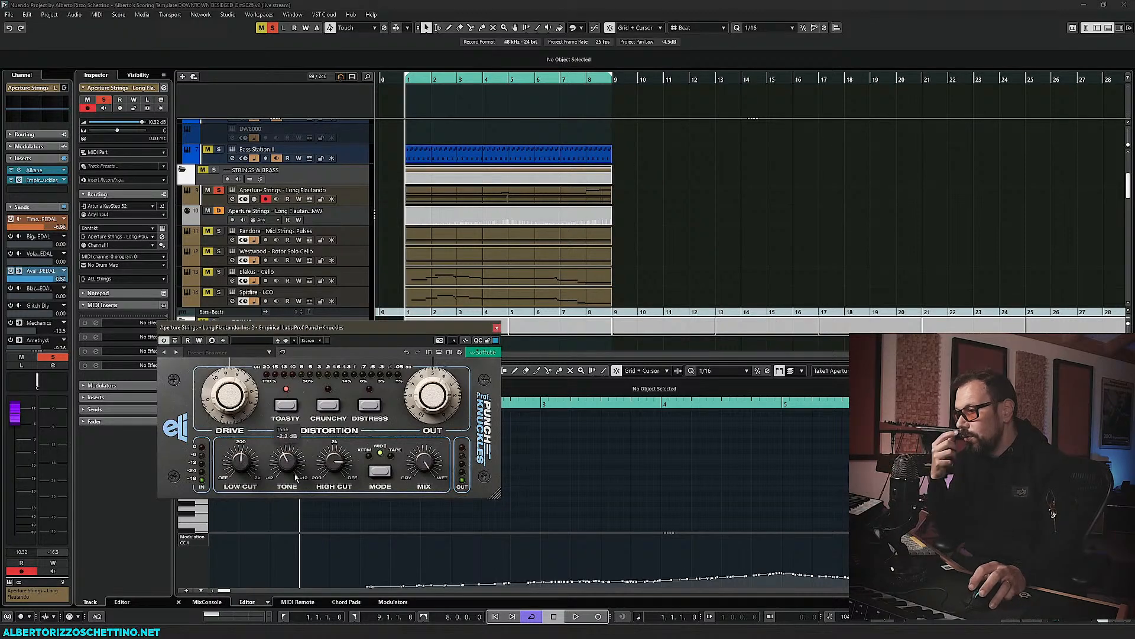
mouse_move(331, 464)
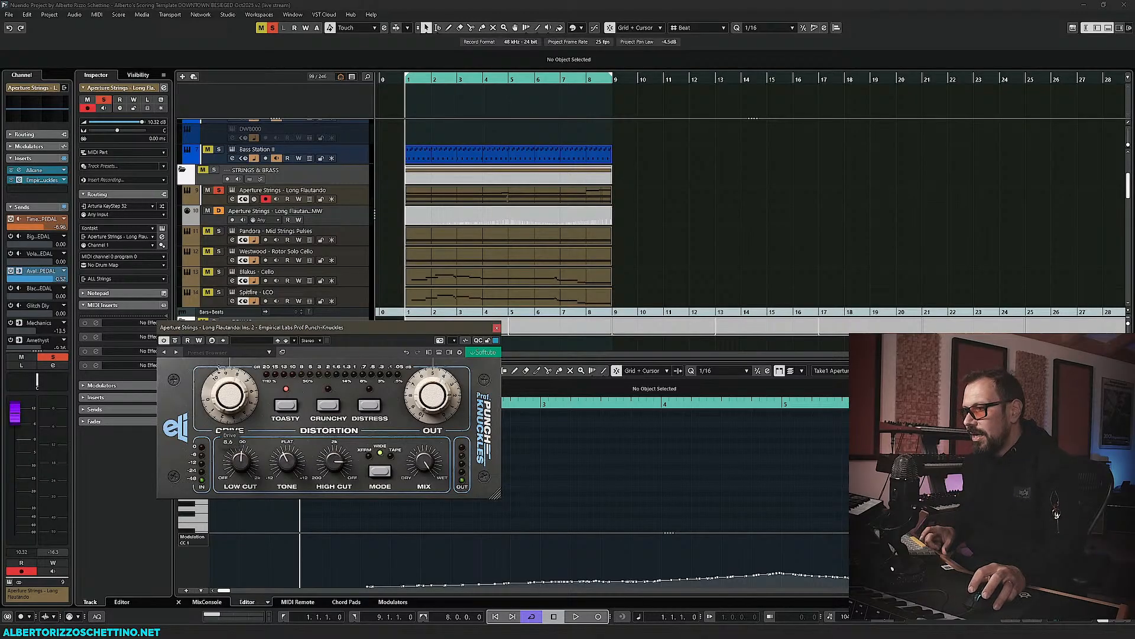
- Match Punch-Knuckles' level to the bypassed strings during playback, setting Out to about 3.2
key(space)
click(175, 342)
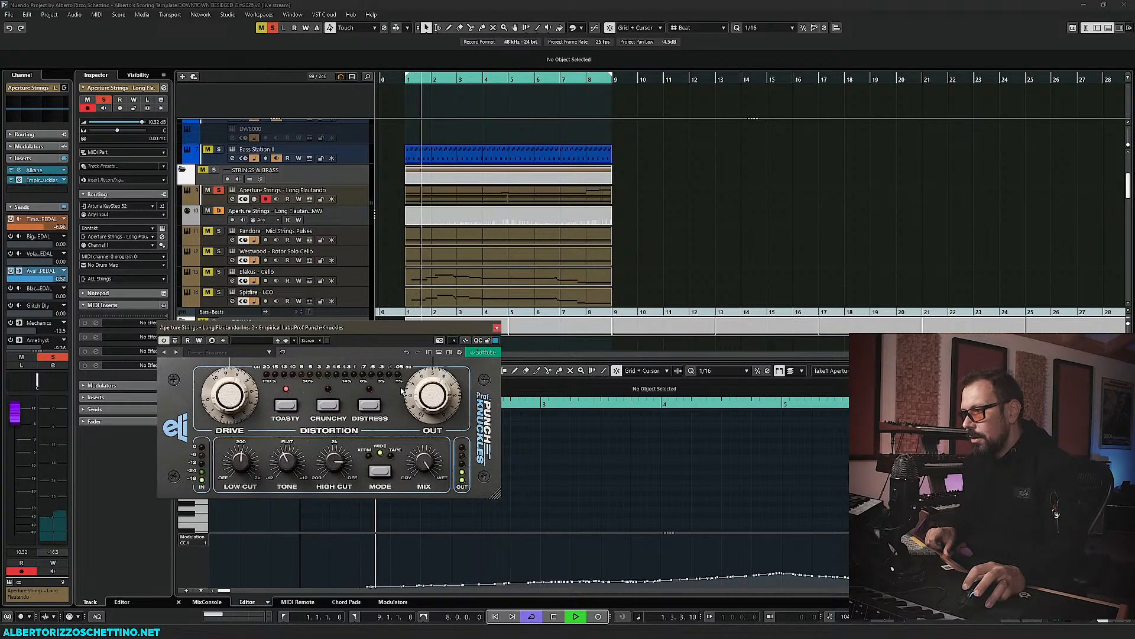
drag(412, 387, 411, 397)
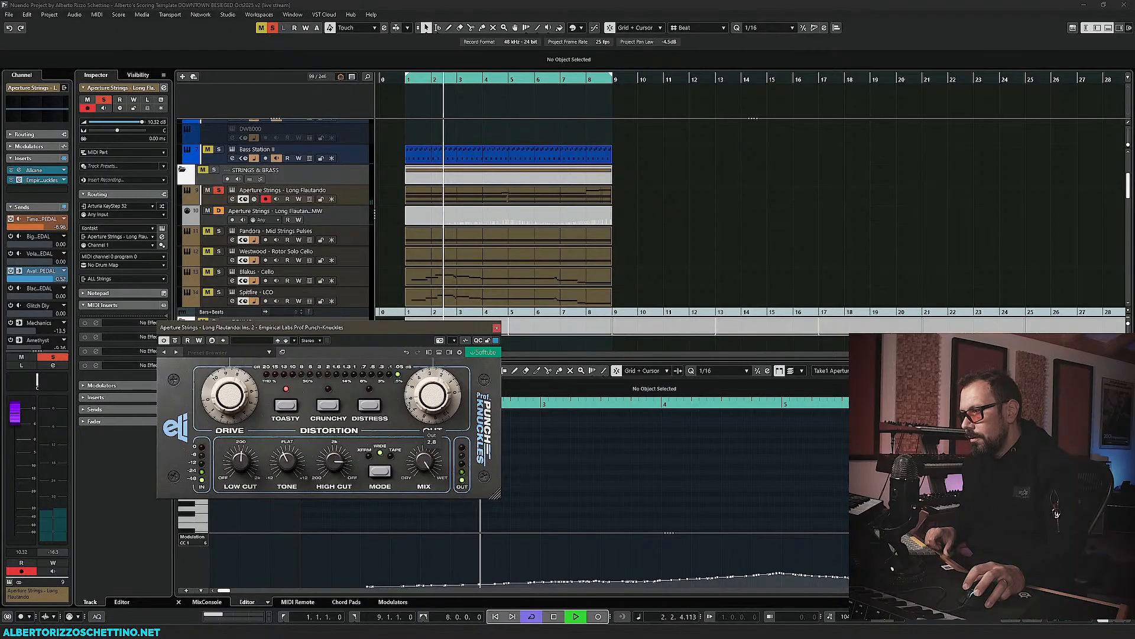
click(175, 341)
click(175, 342)
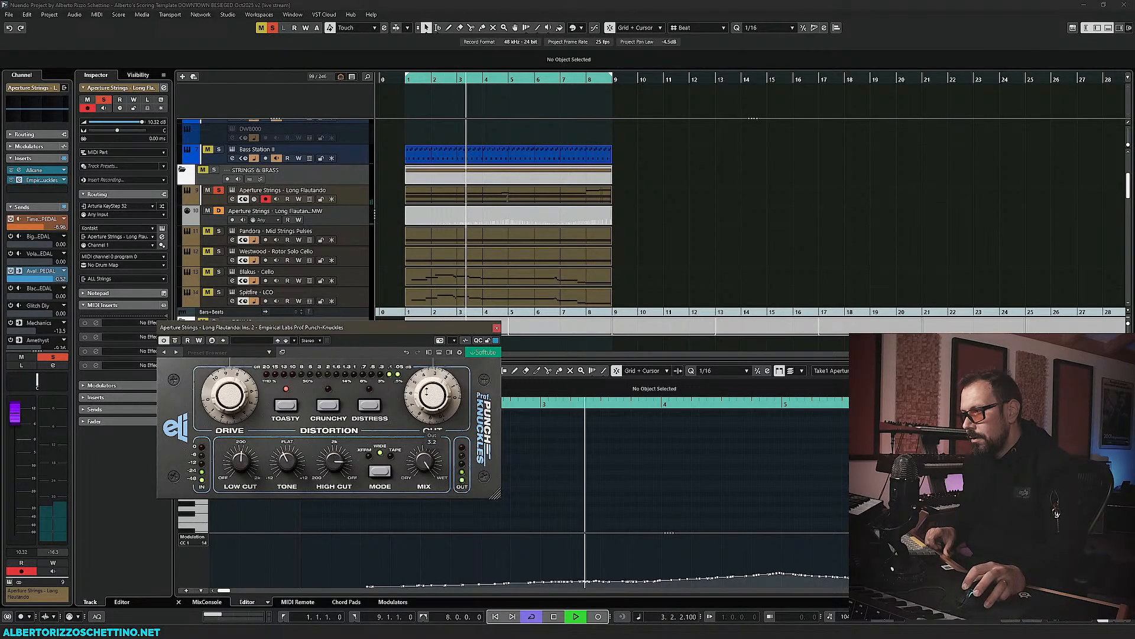
drag(412, 398, 412, 393)
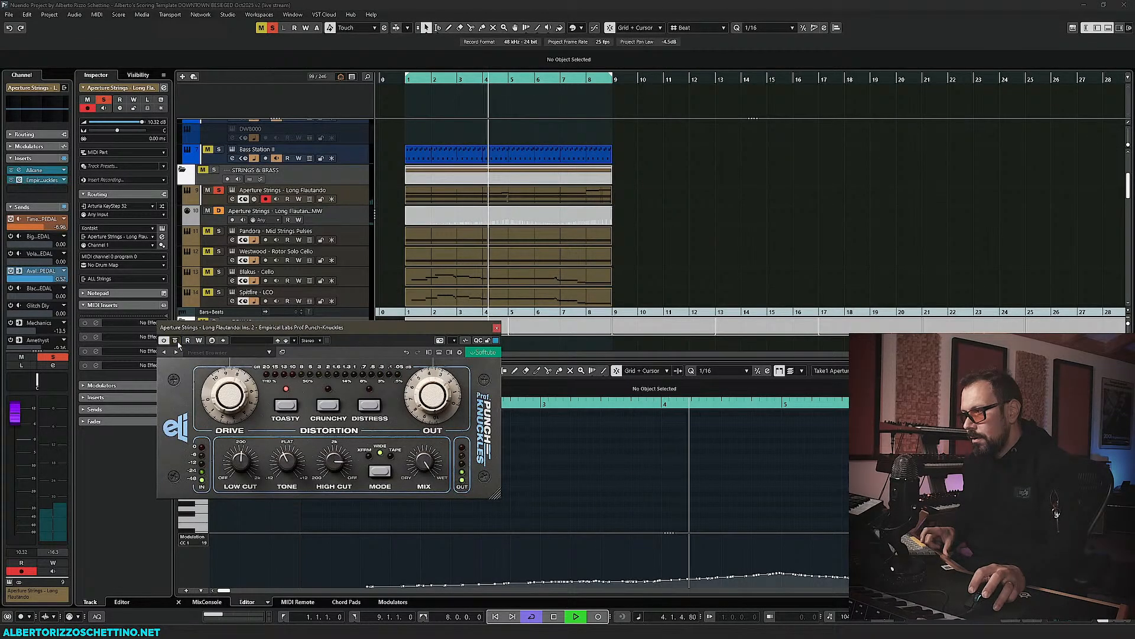
key(space)
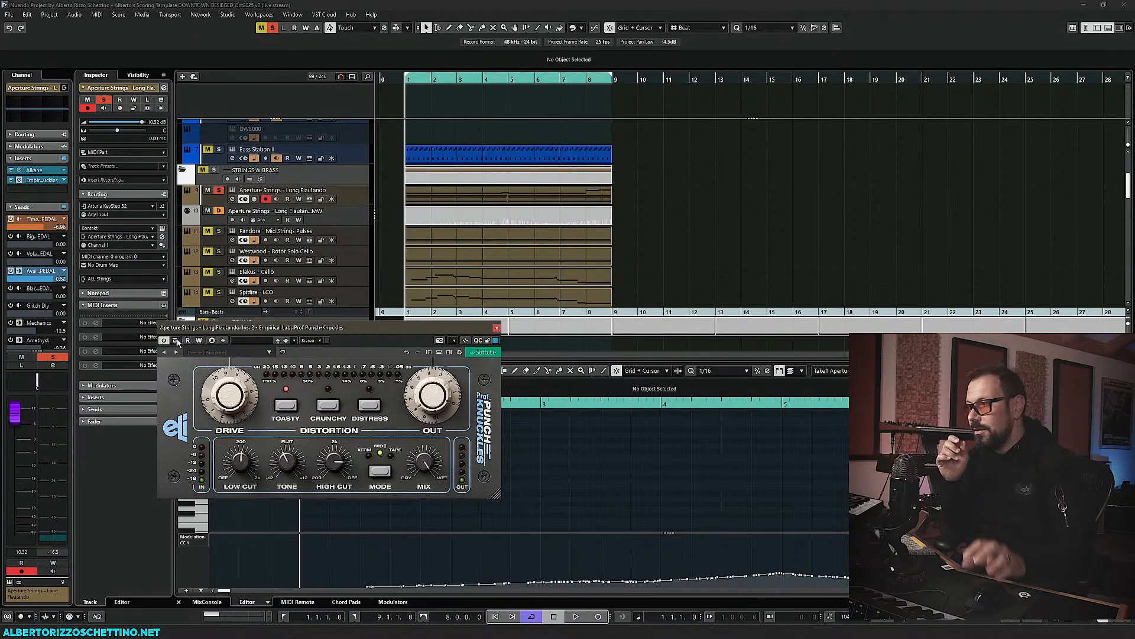
- Add Pandora, Westwood and Bass Station II to the solo, compare Punch-Knuckles bypassed and active during playback, and close its window
click(218, 232)
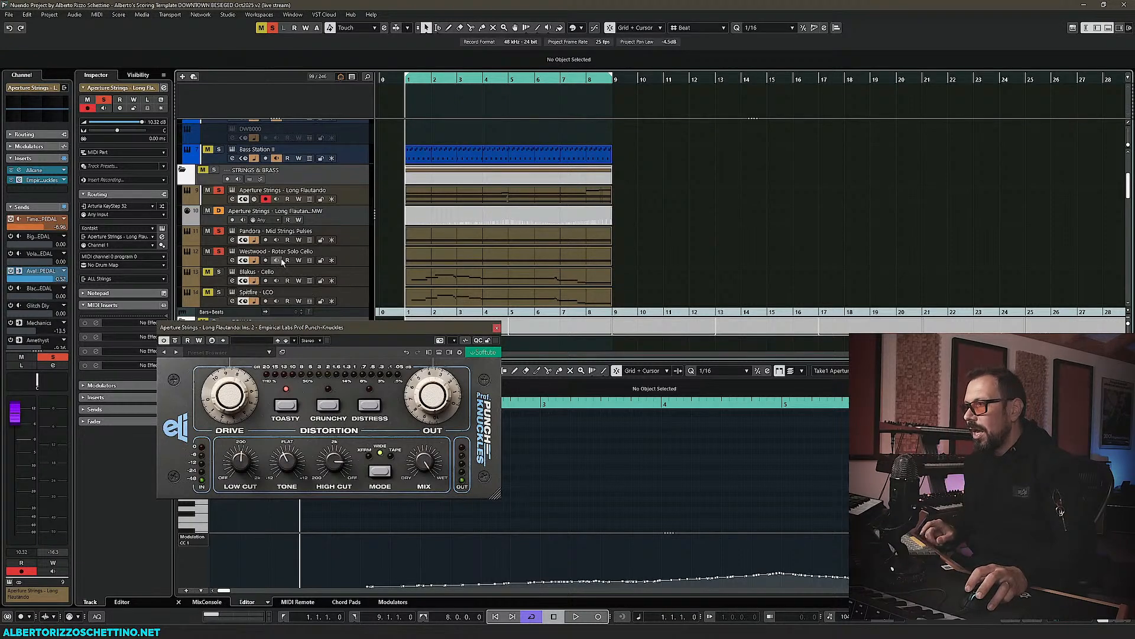
key(space)
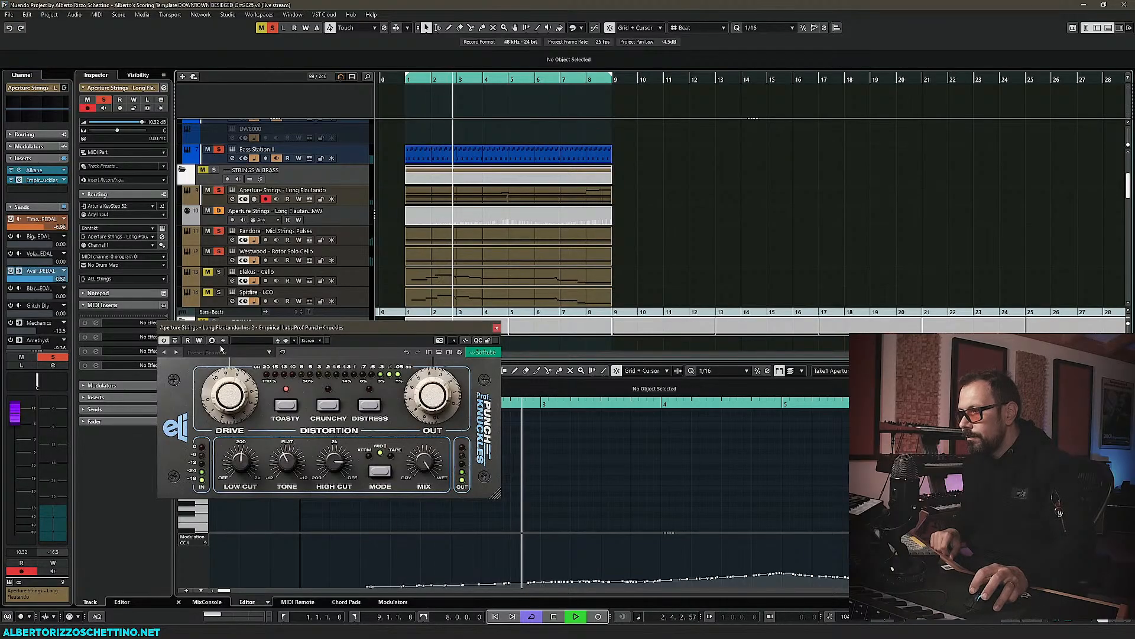
click(175, 341)
click(175, 341)
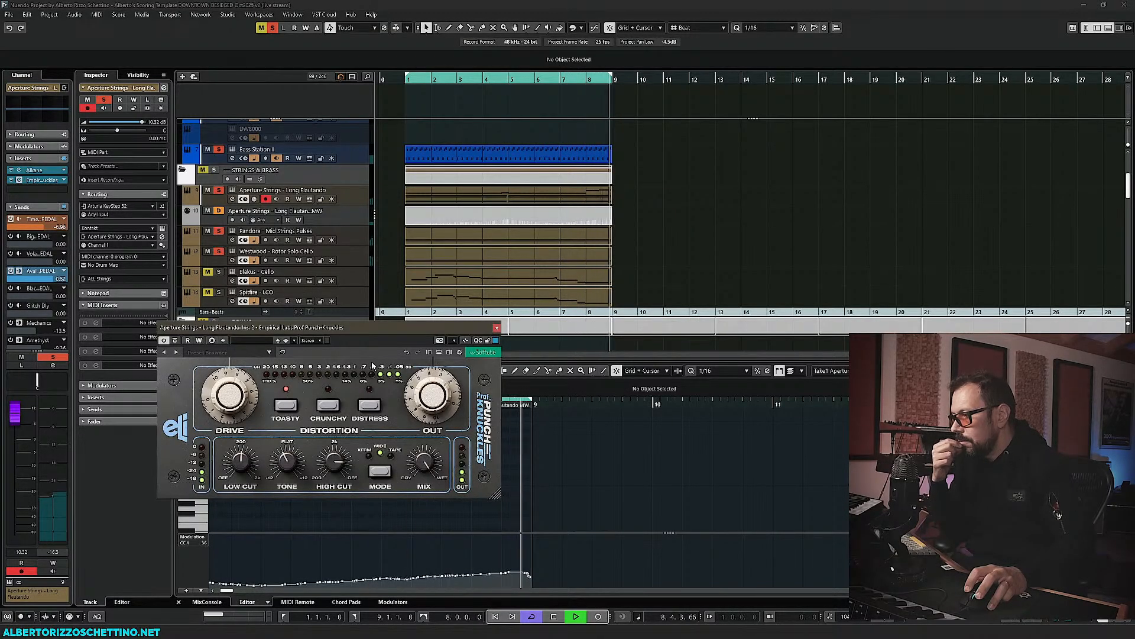
key(space)
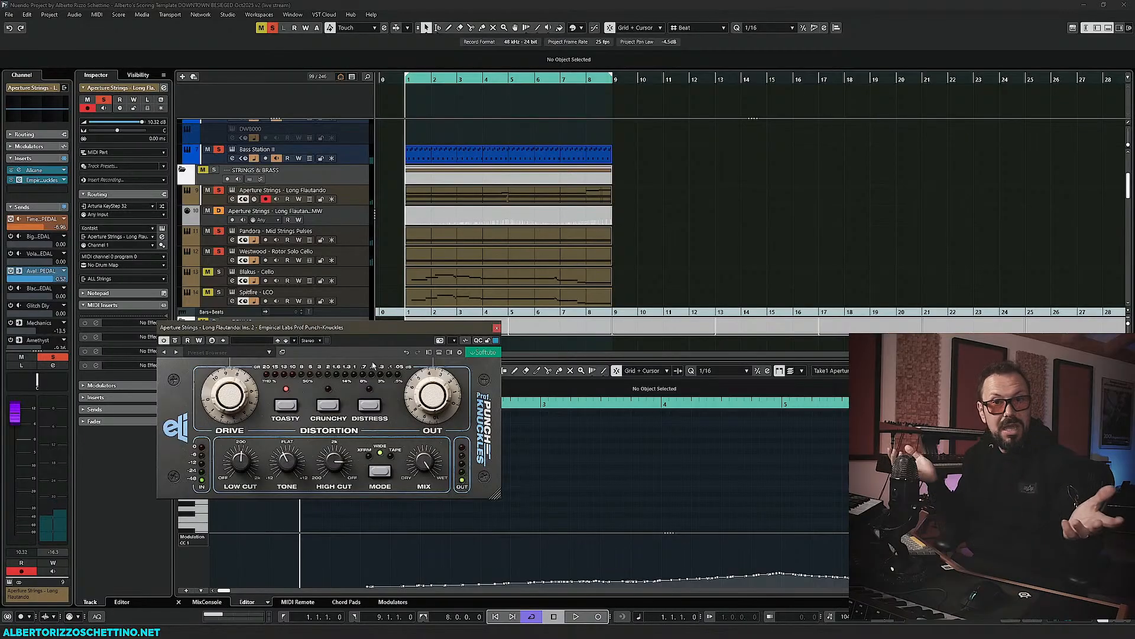
click(497, 328)
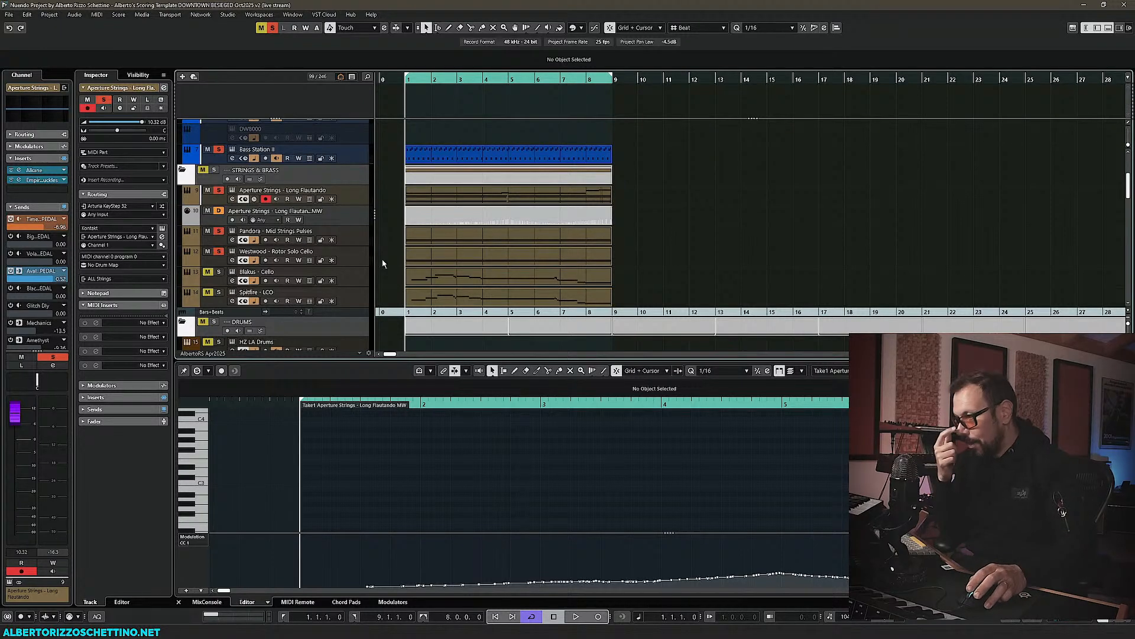
scroll(384, 269, down, 3)
scroll(384, 269, up, 6)
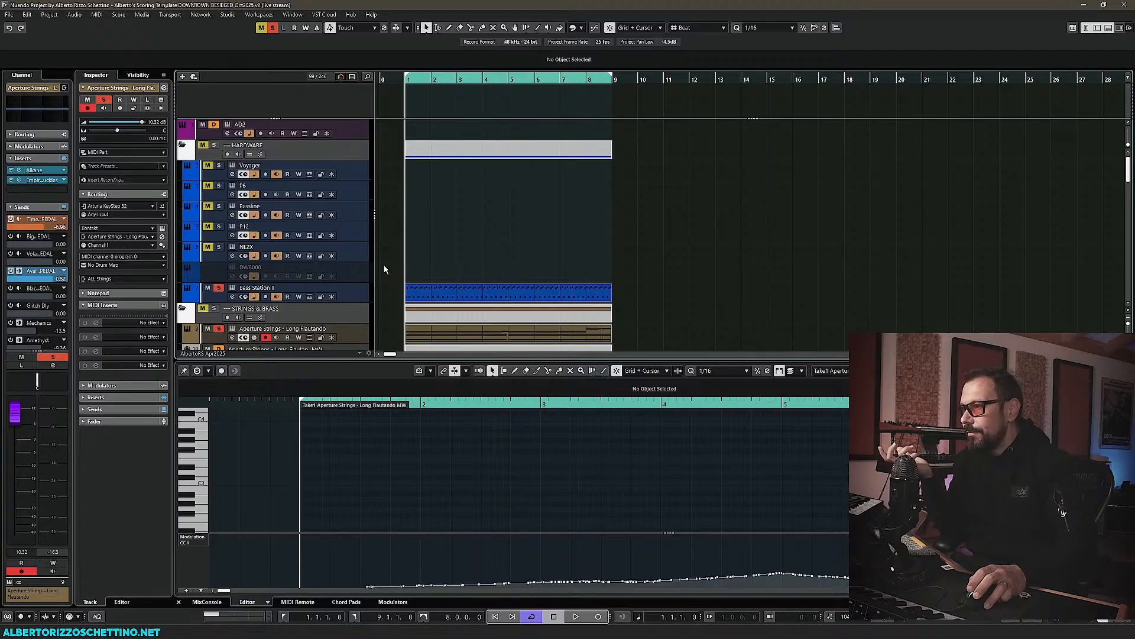
scroll(384, 269, down, 5)
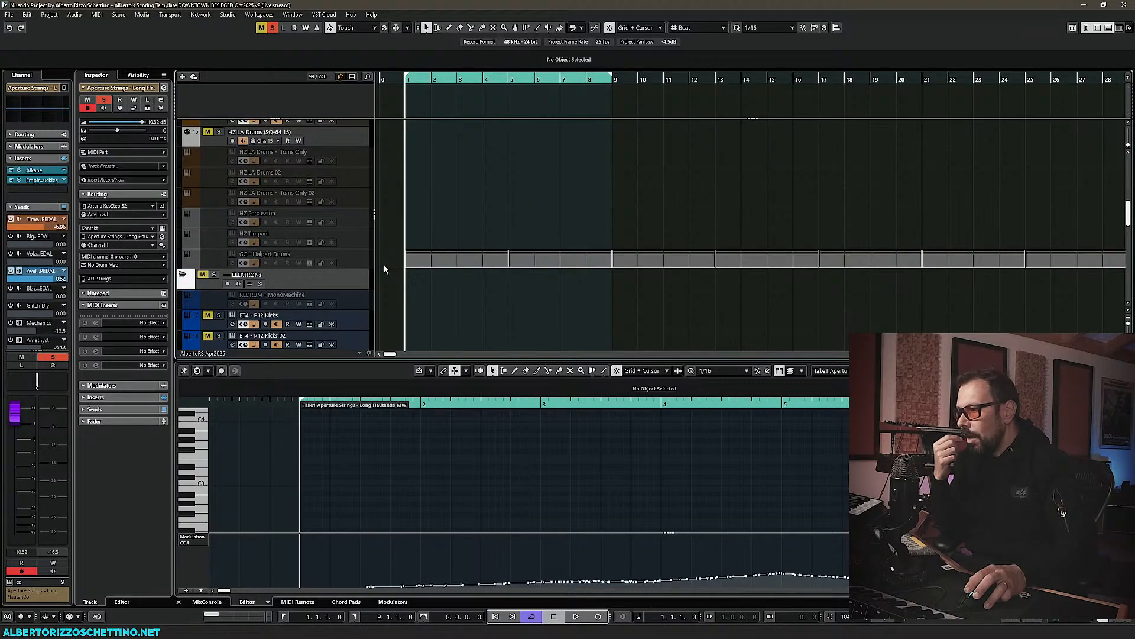
scroll(384, 269, down, 6)
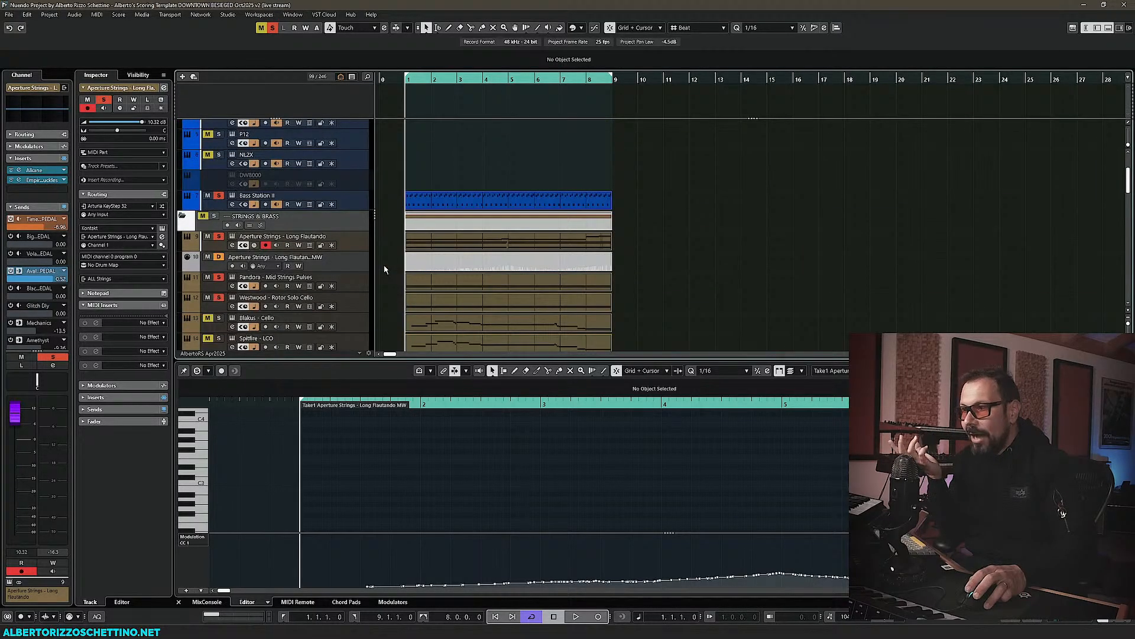
scroll(384, 269, up, 3)
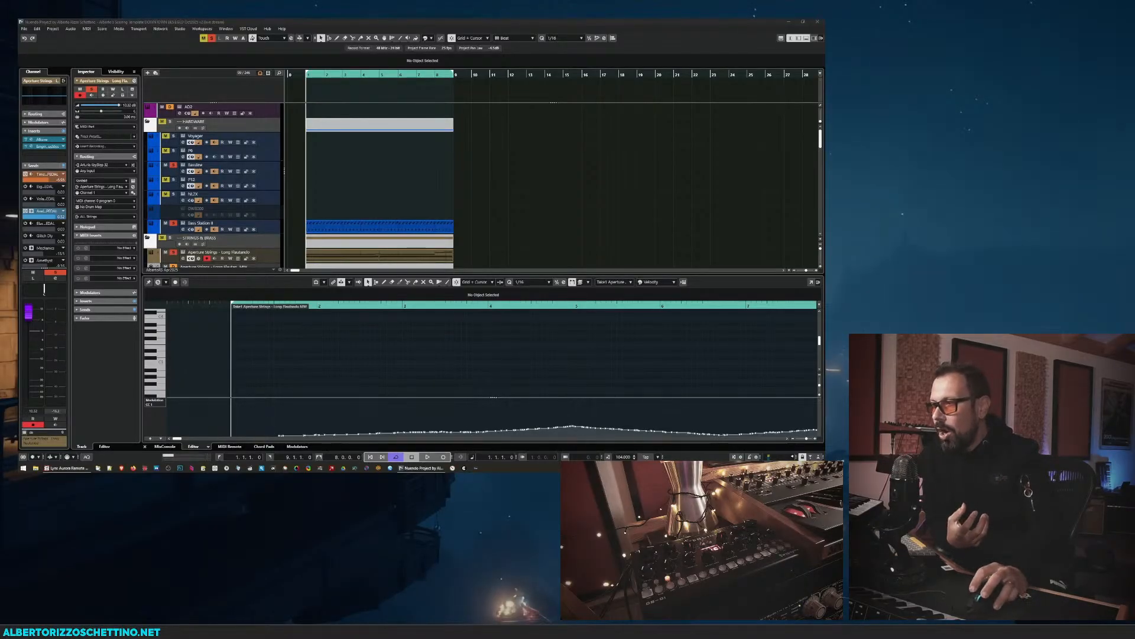
- Select the Bassline track in the HARDWARE folder and audition it twice with the other soloed tracks from bar 1
click(275, 175)
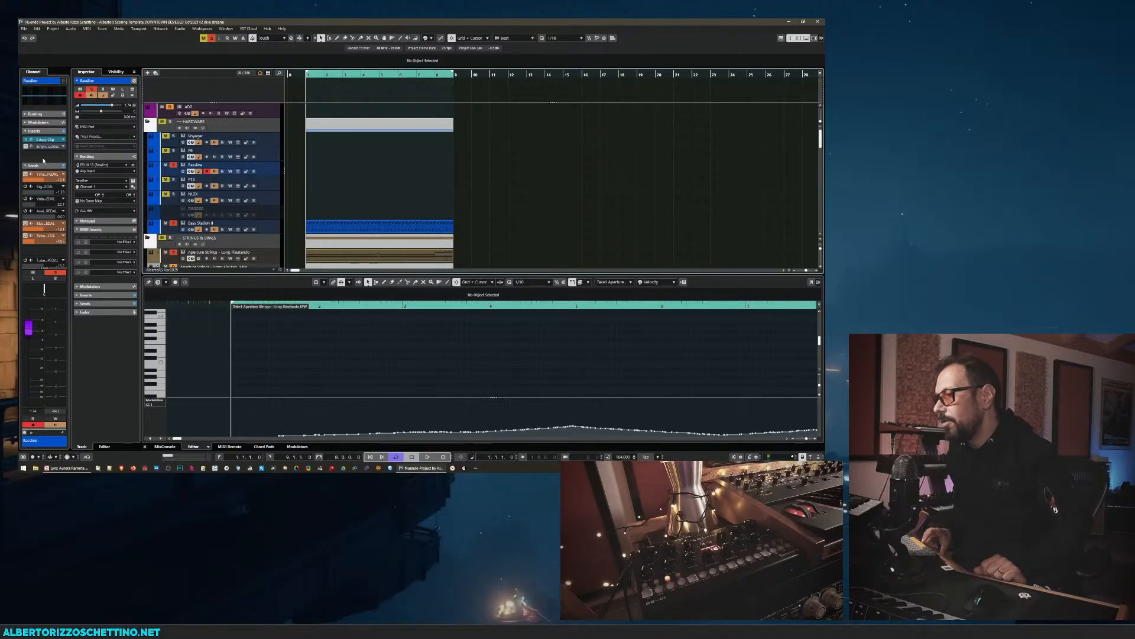
key(space)
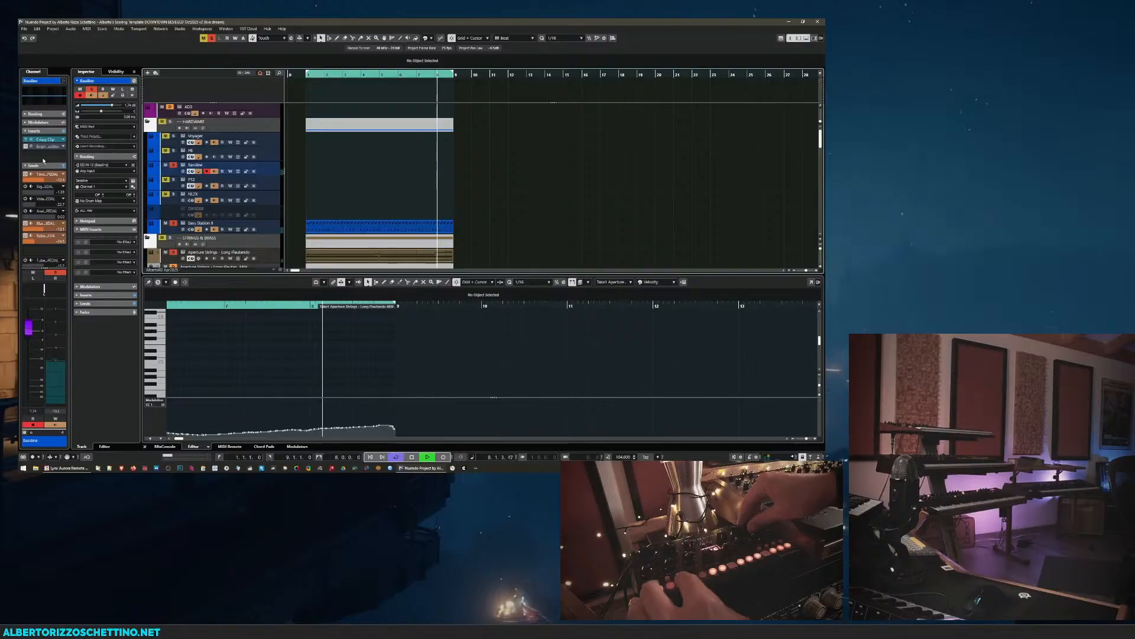
key(space)
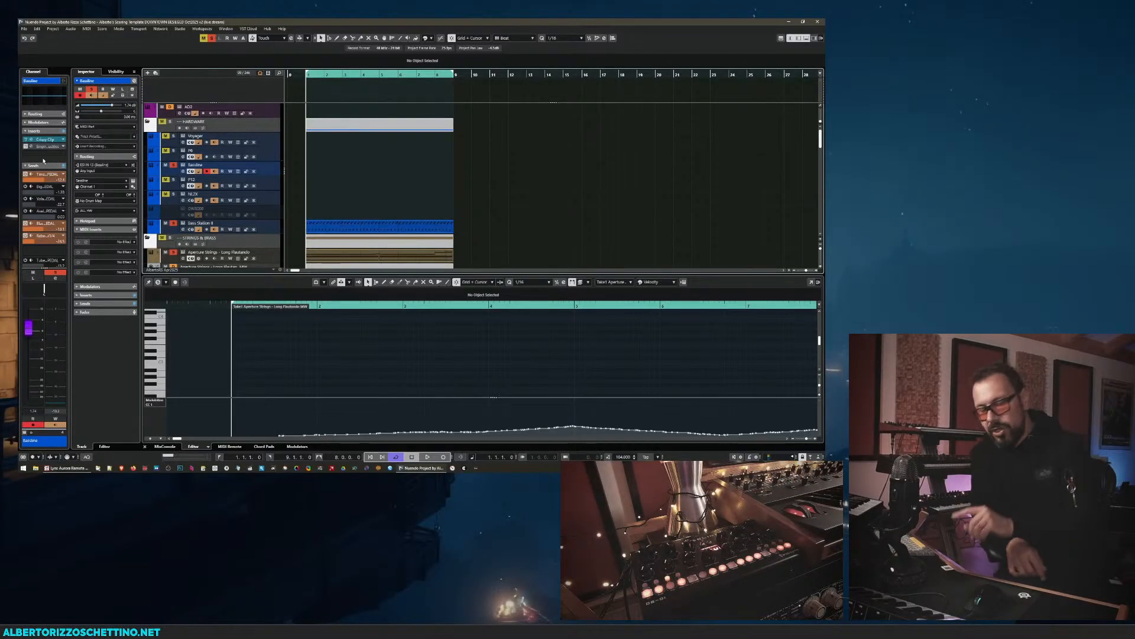
key(space)
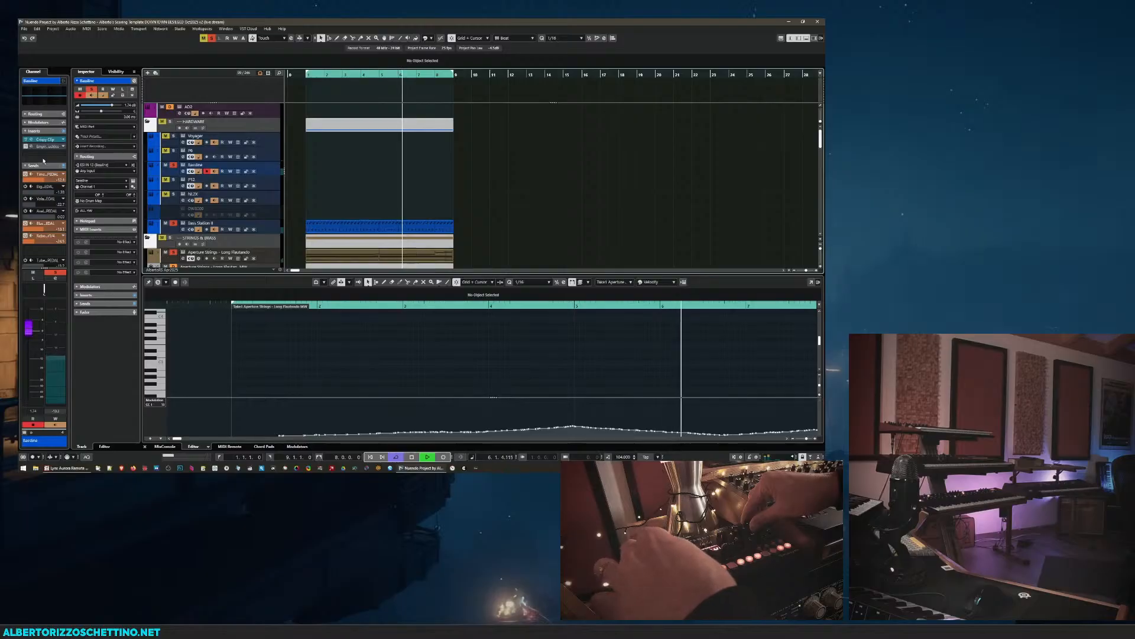
key(space)
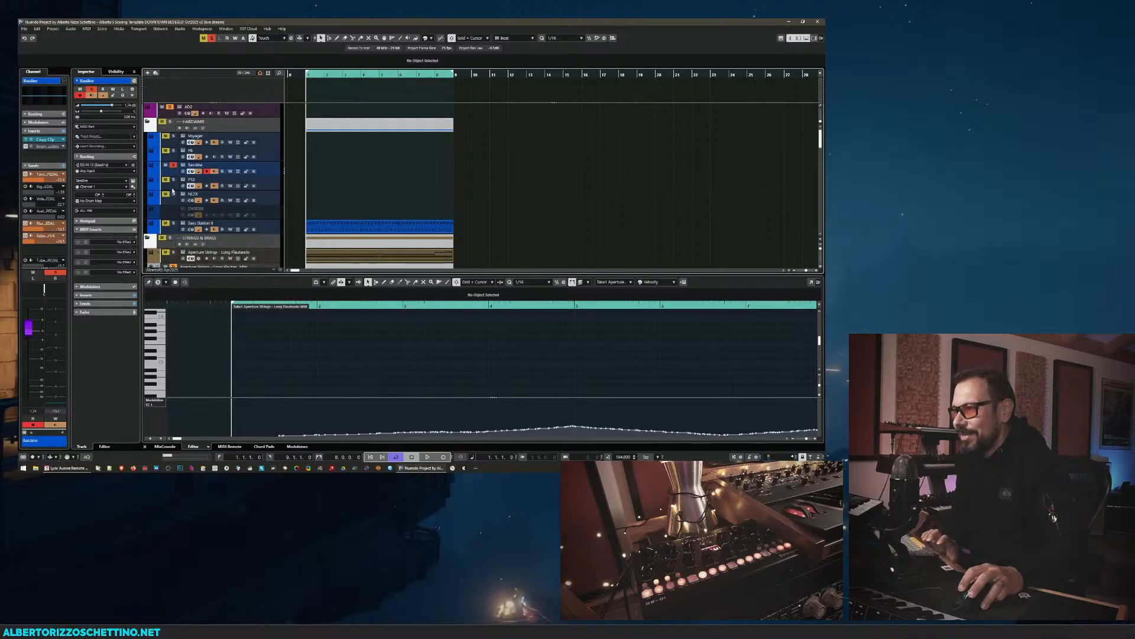
- Solo Bassline alone, add an active send to the effect channel listed just above Evolution, and adjust the send level during playback
key(space)
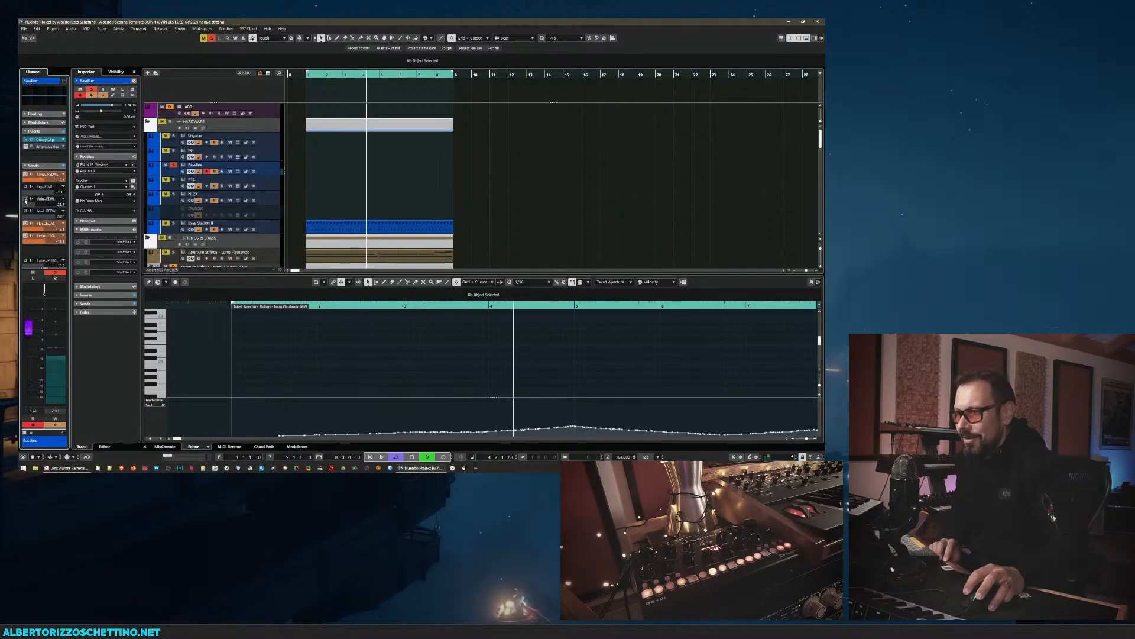
key(space)
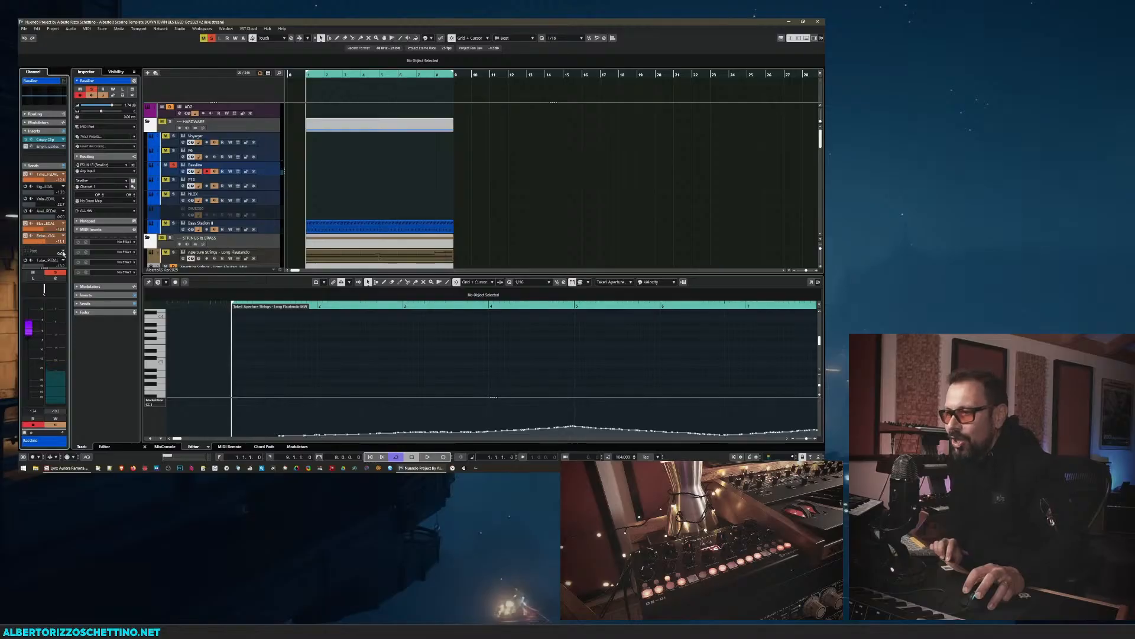
click(64, 253)
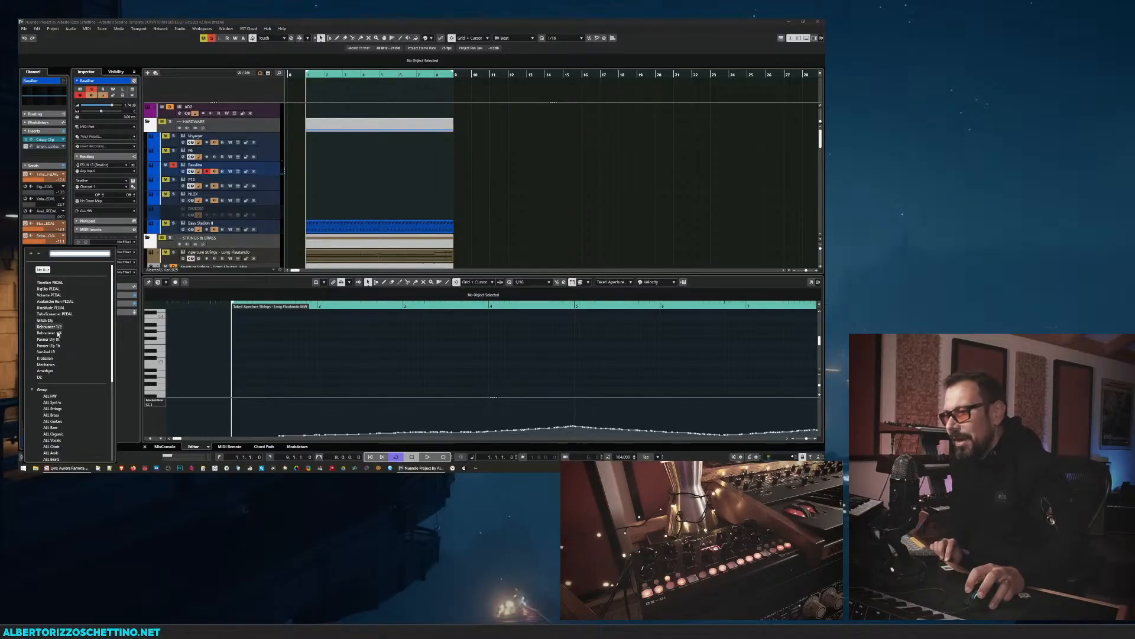
click(53, 352)
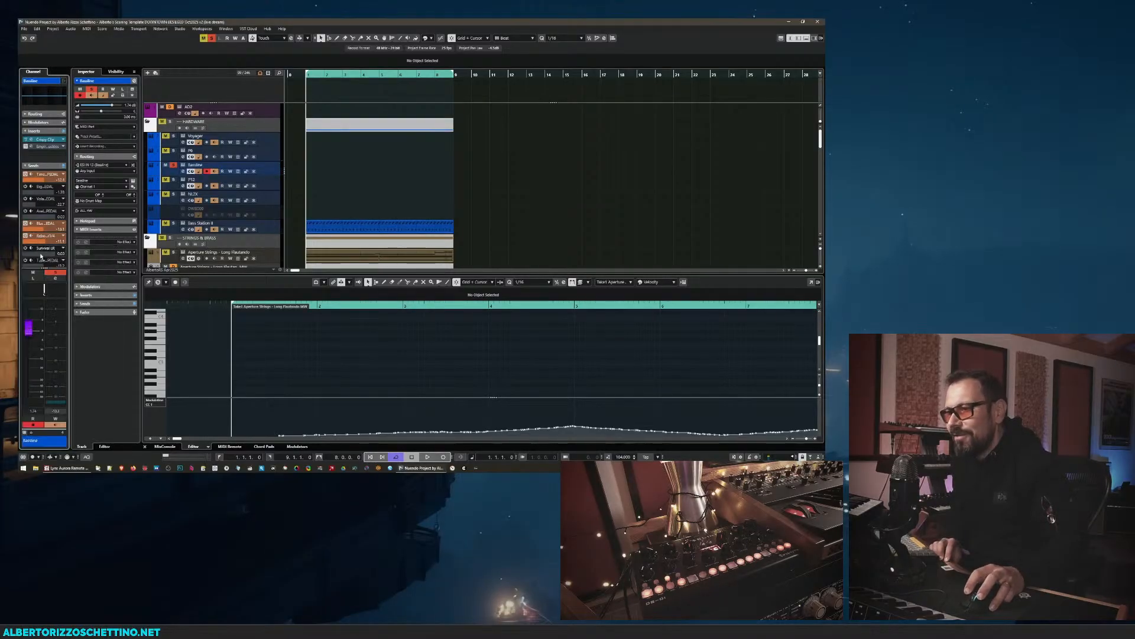
click(26, 247)
key(space)
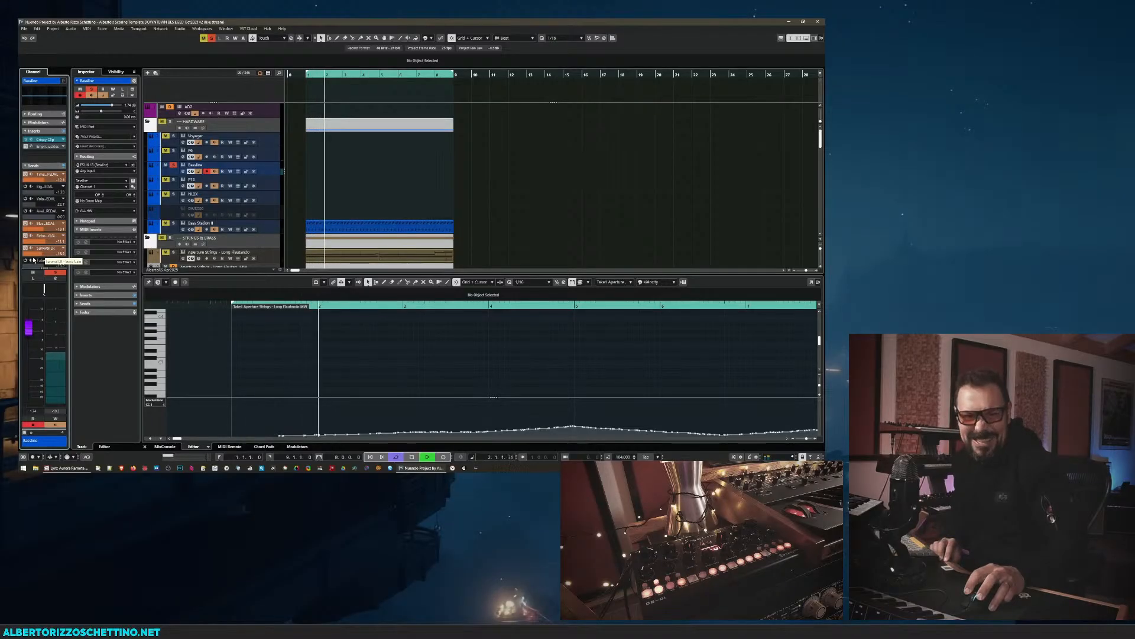
scroll(35, 256, up, 4)
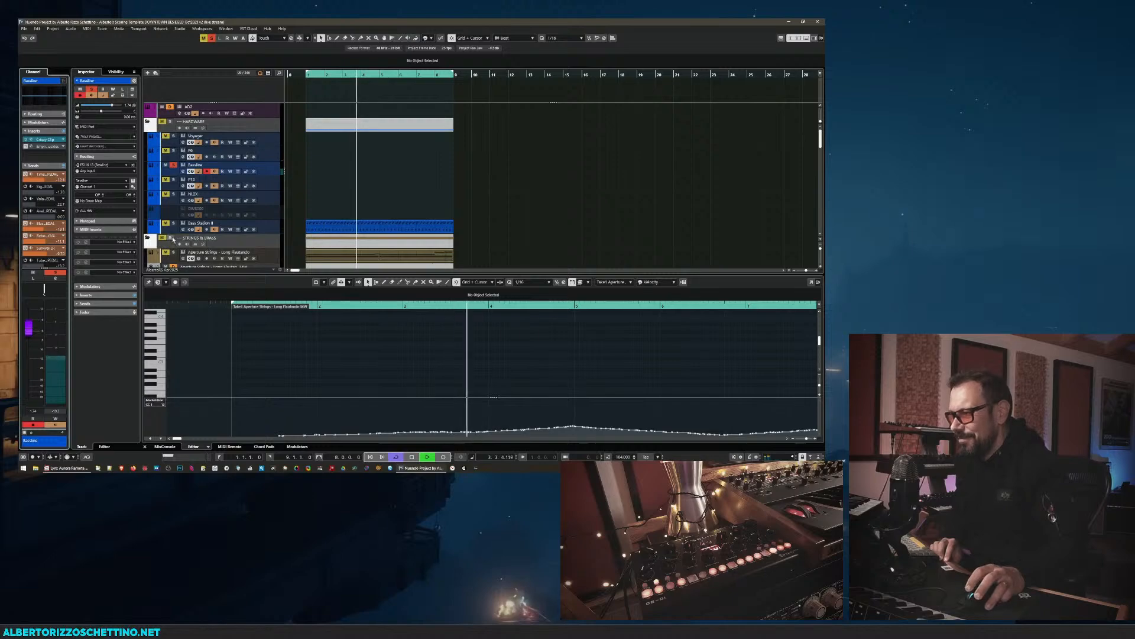
key(space)
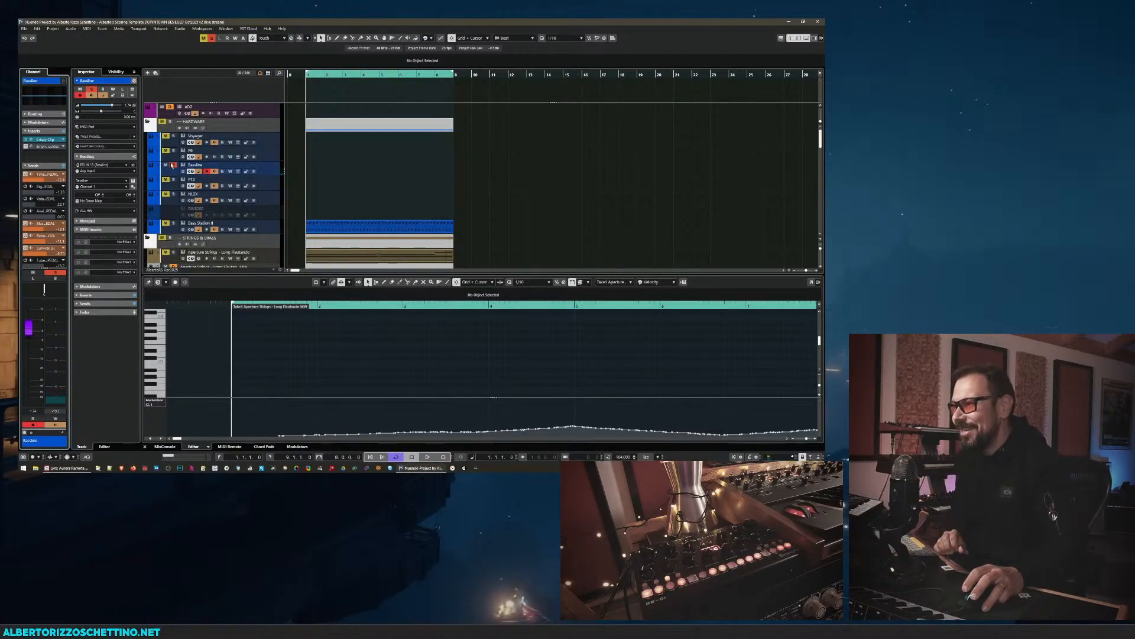
- Add Bass Station II, Aperture Strings, Pandora and Westwood to the Bassline solo, and play them together from bar 1
scroll(175, 210, down, 2)
click(173, 190)
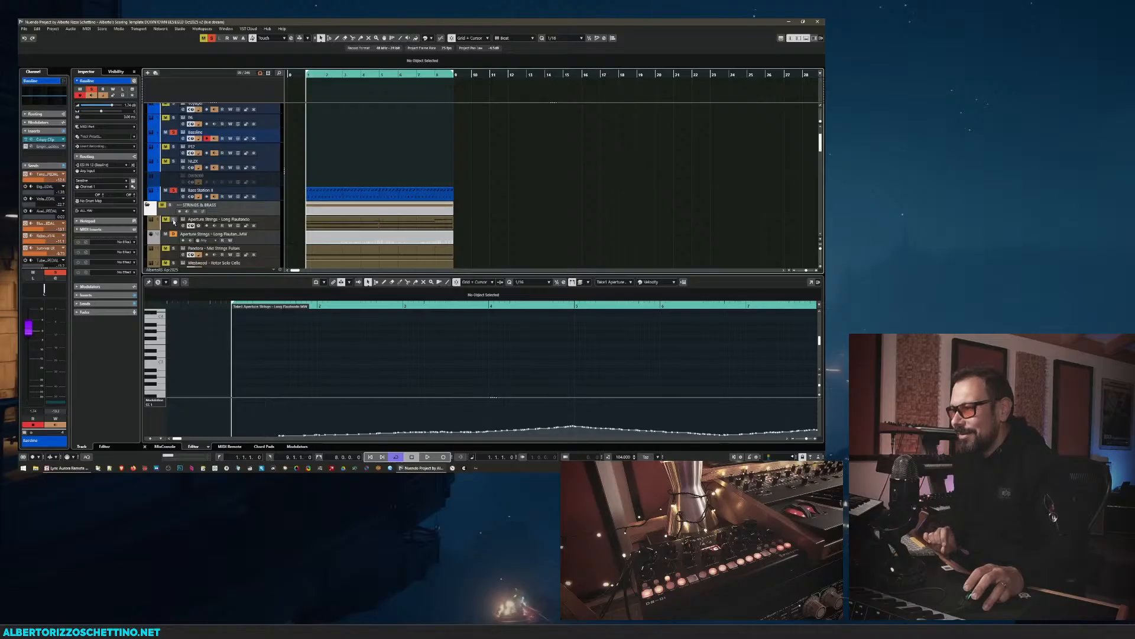
key(space)
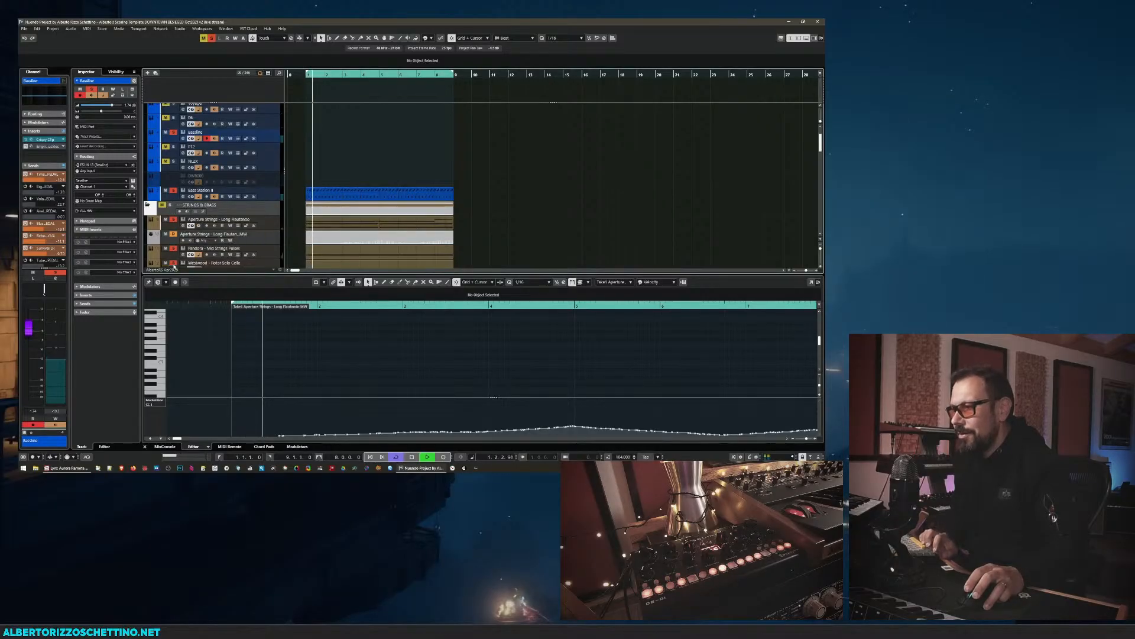
key(space)
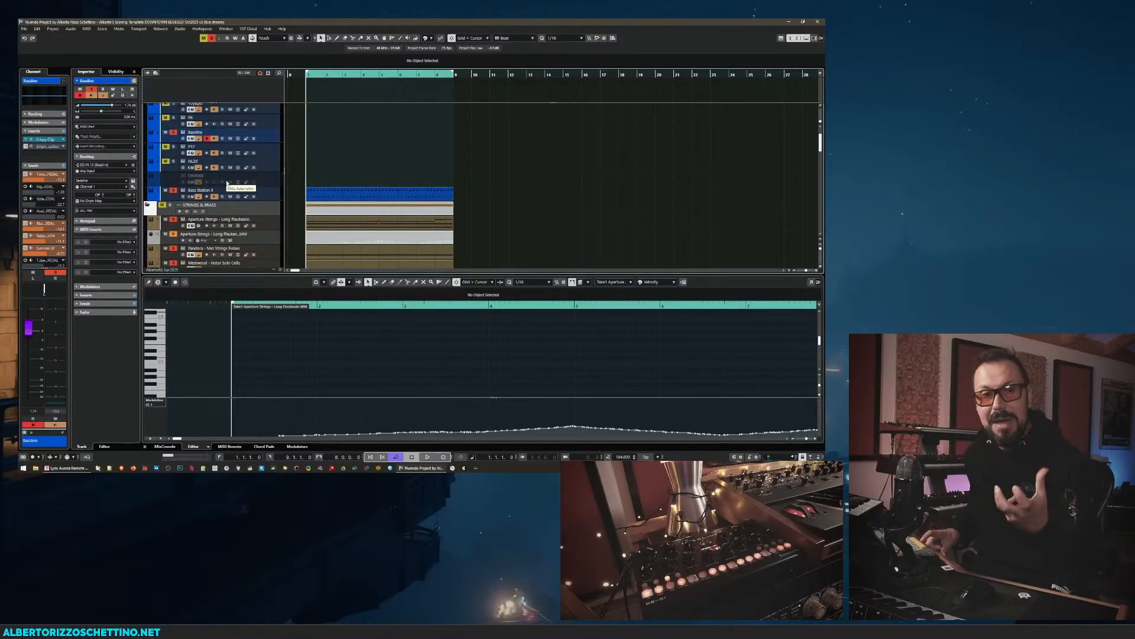
- Replay the soloed Bassline, Bass Station II and string tracks from bar 1 several times to judge the blend
key(space)
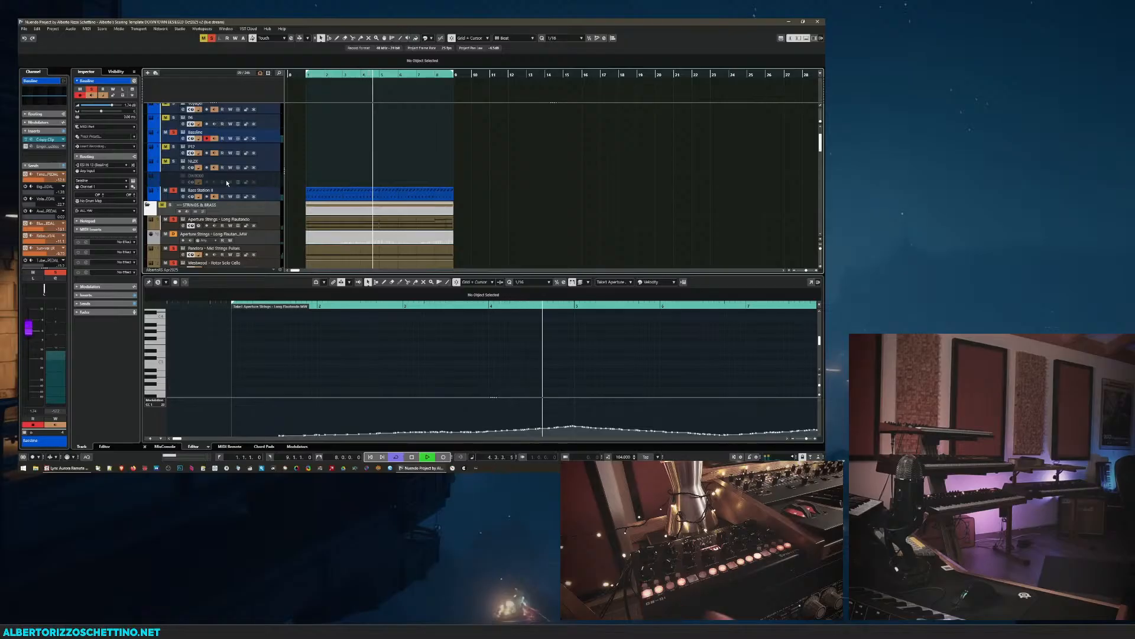
key(space)
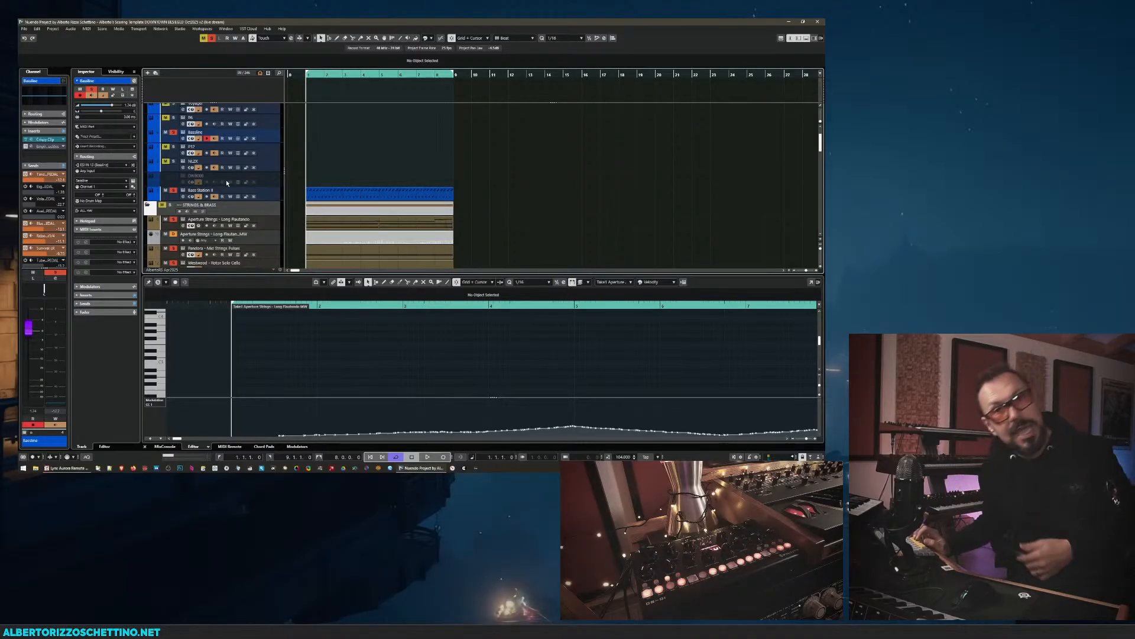
key(space)
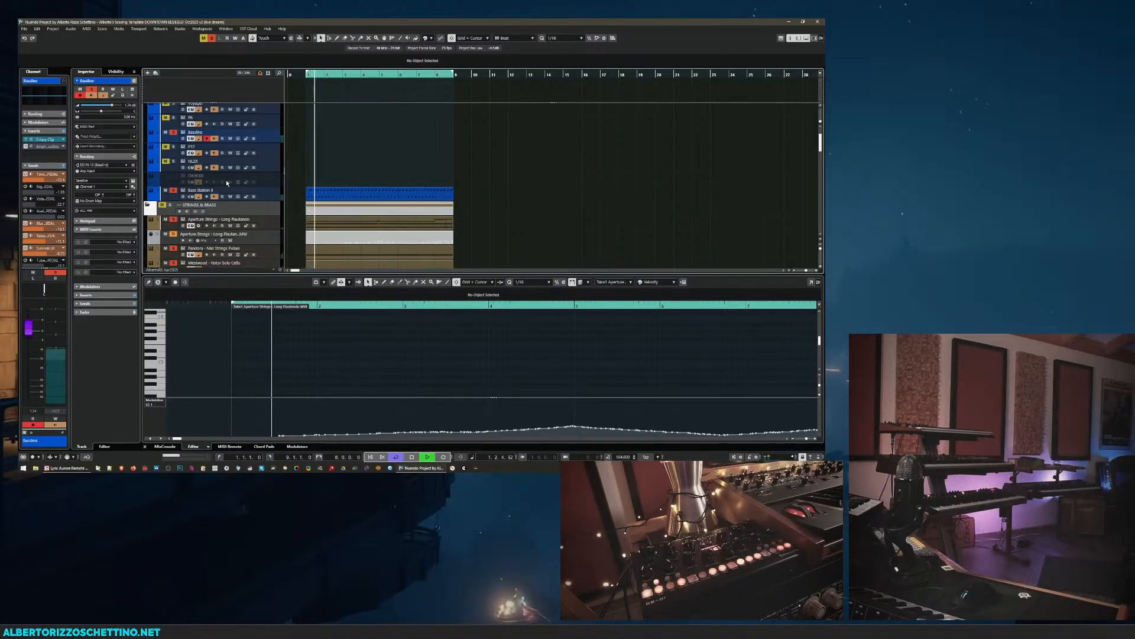
key(space)
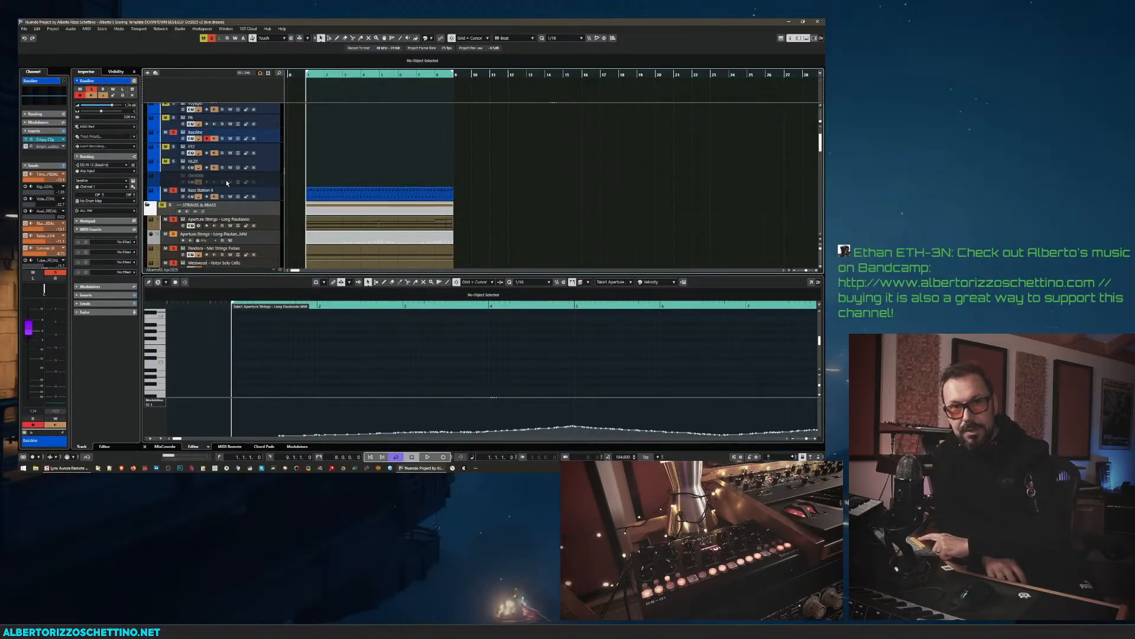
key(space)
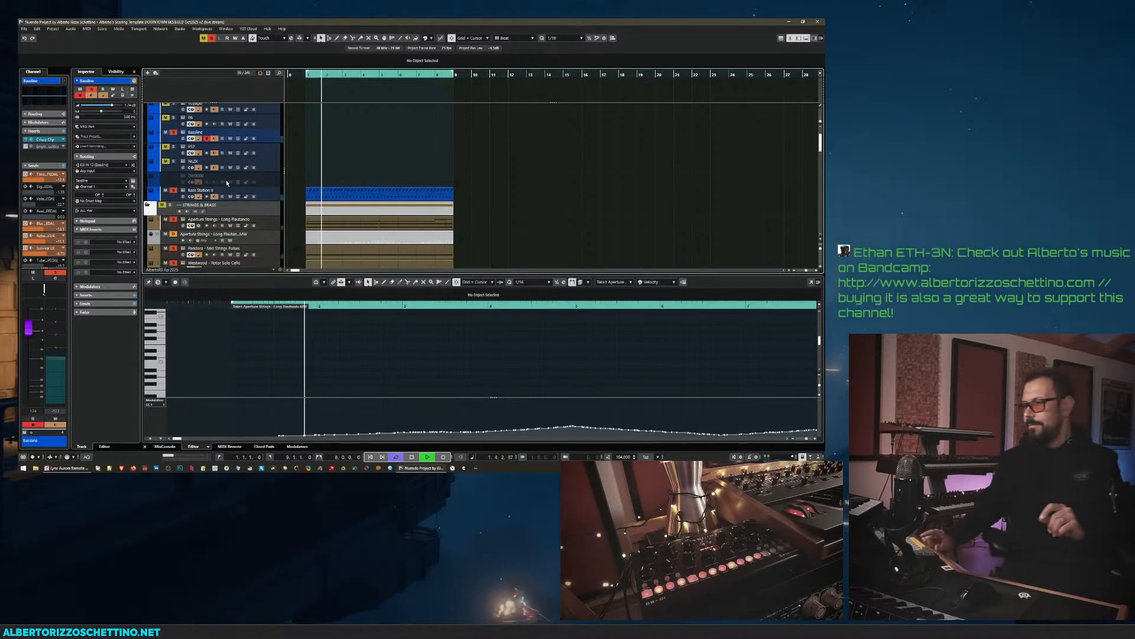
key(space)
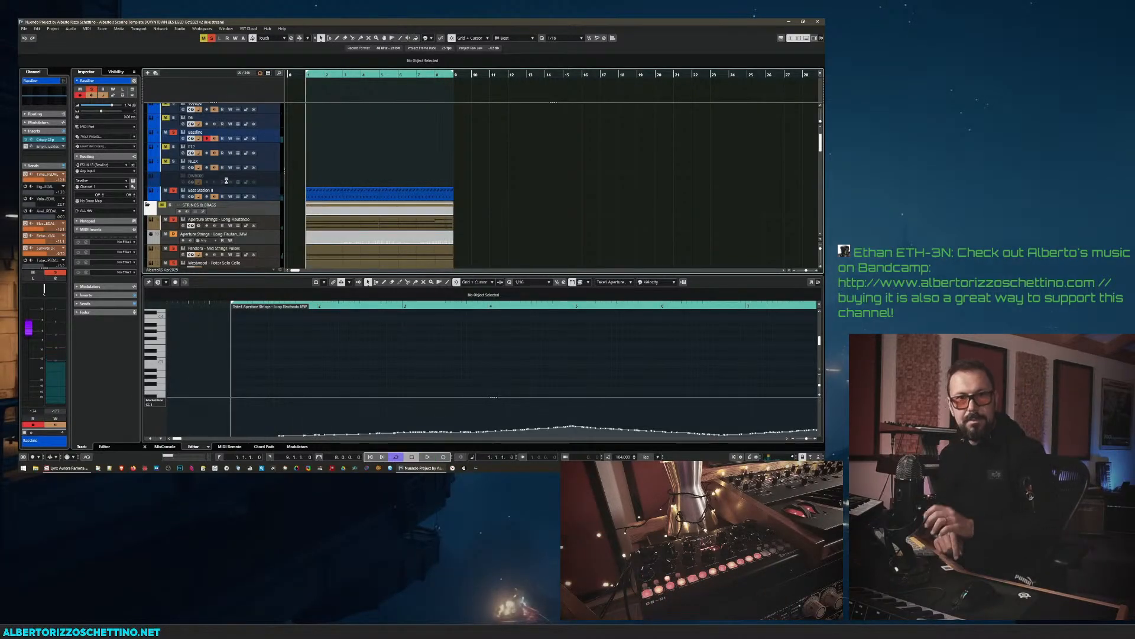
- Reduce the solo to Bassline and Aperture Strings - Long Flautando, select the strings track, and play the pair from bar 1
click(174, 132)
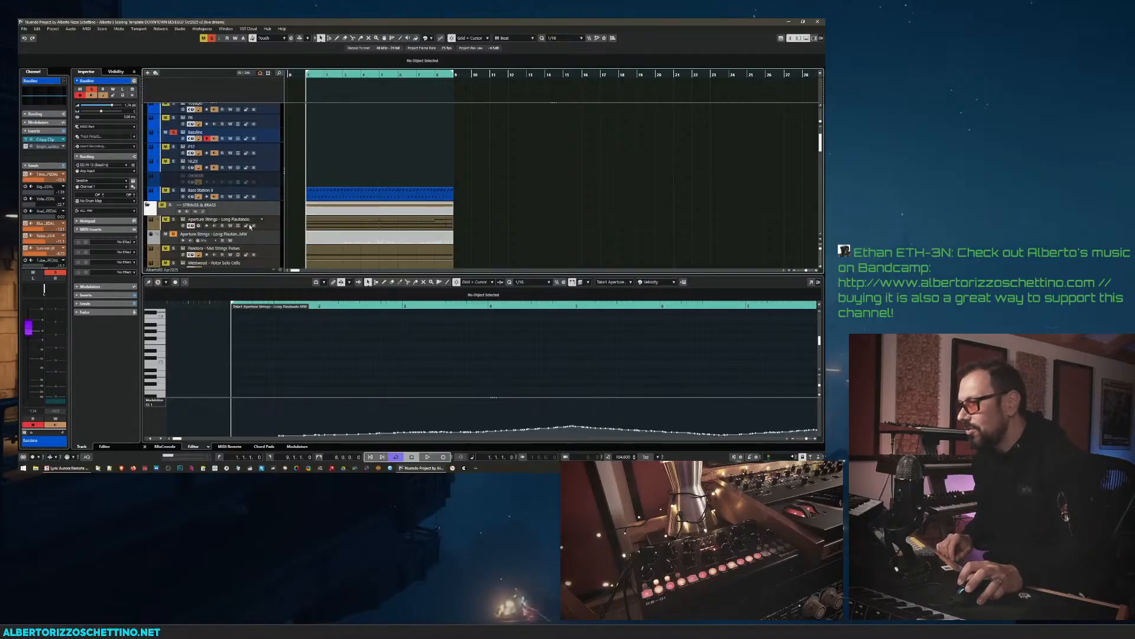
click(268, 224)
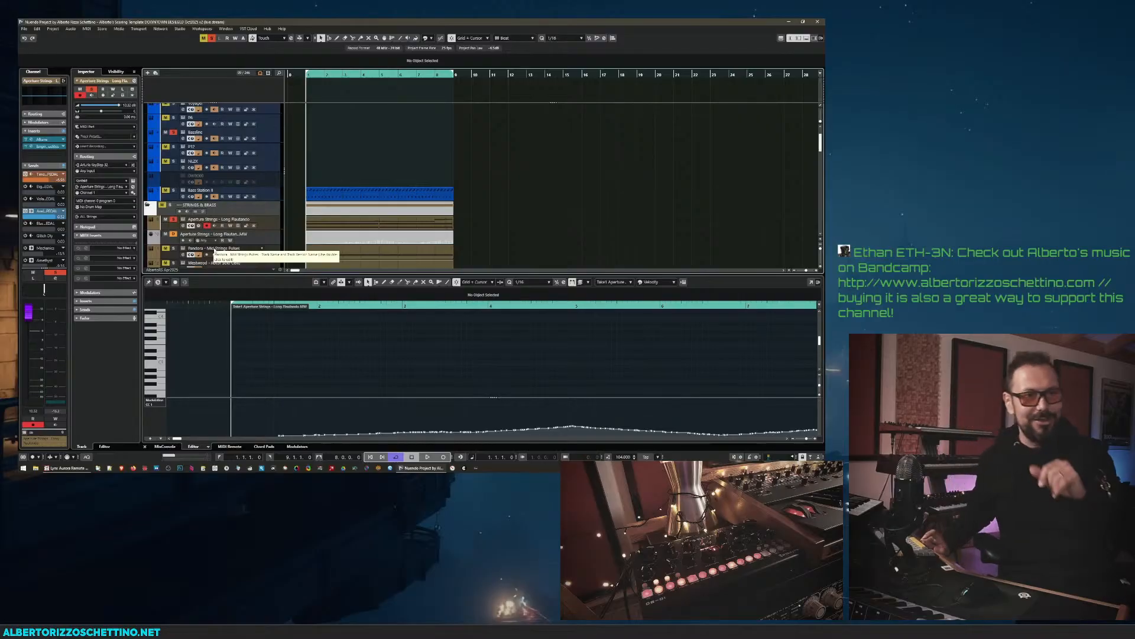
key(space)
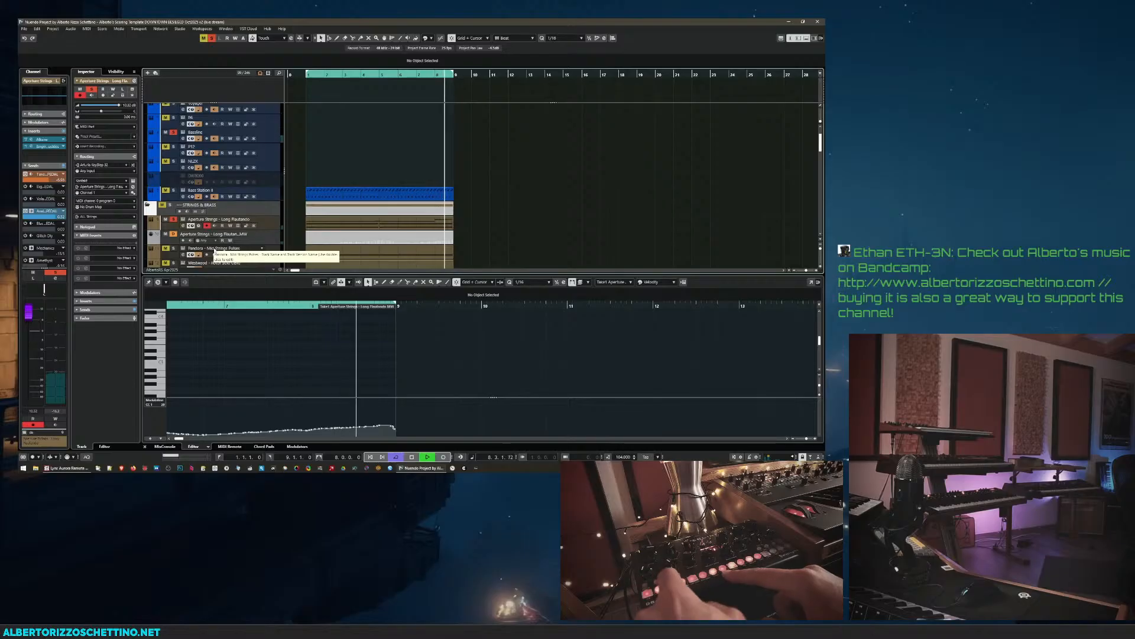
key(space)
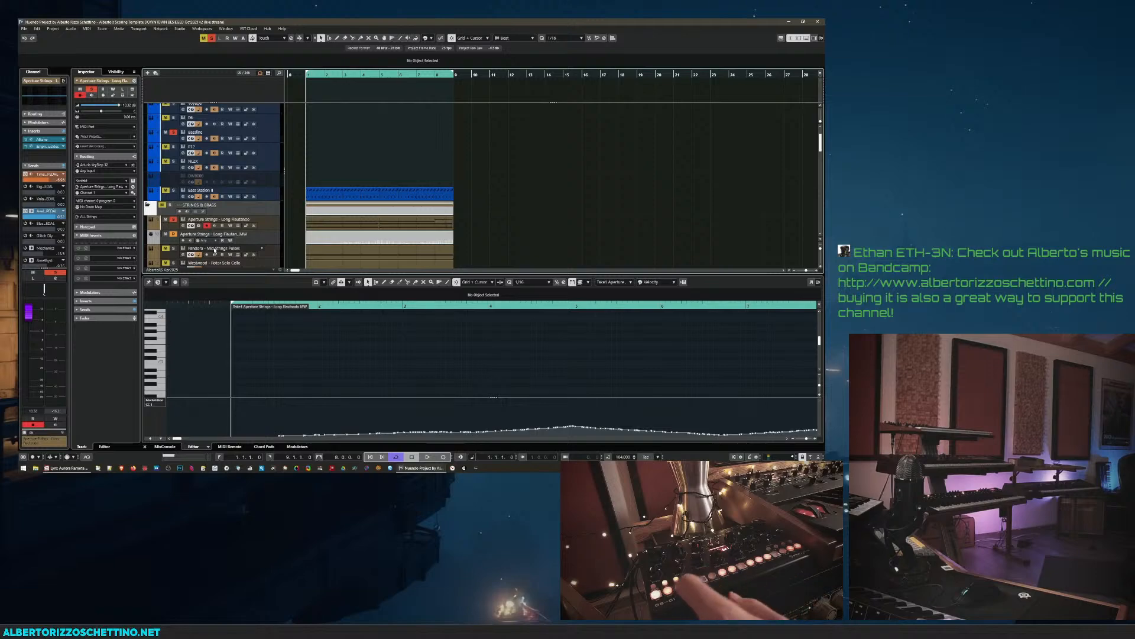
- Bring Pandora - Mid Strings Pulses and Bass Station II into the solo, and audition the layers with playback from bar 1
key(space)
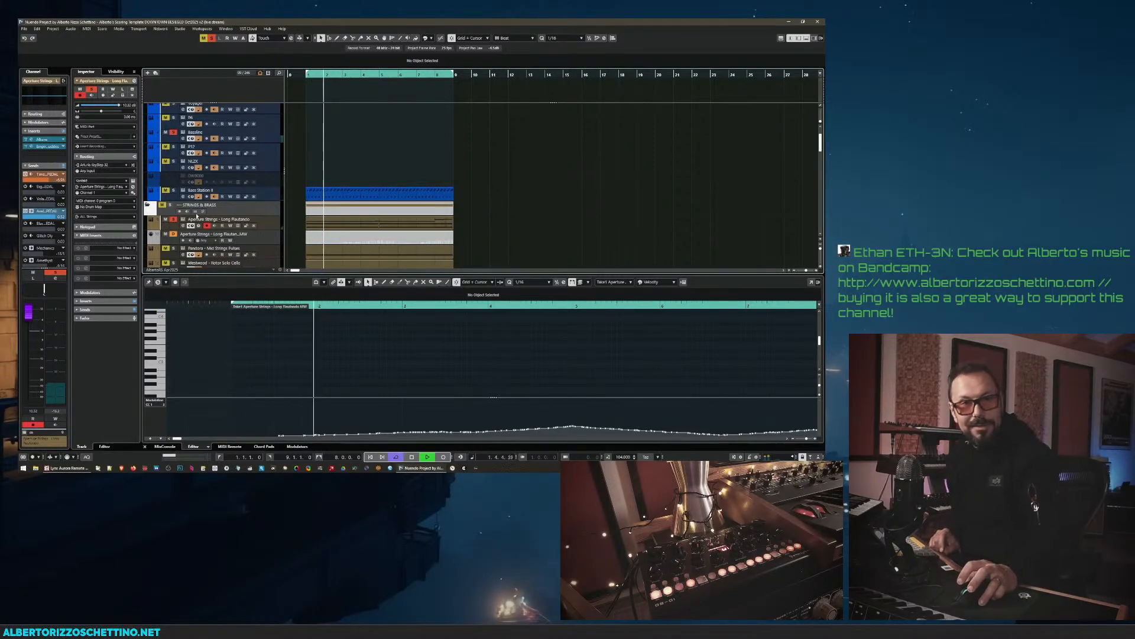
scroll(195, 204, down, 2)
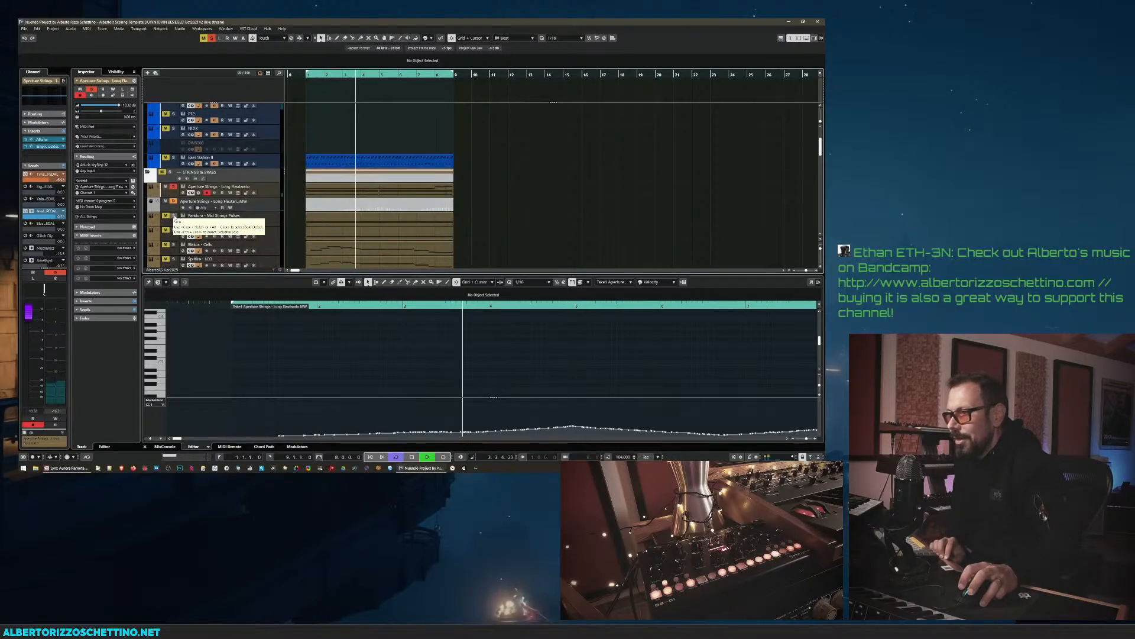
key(space)
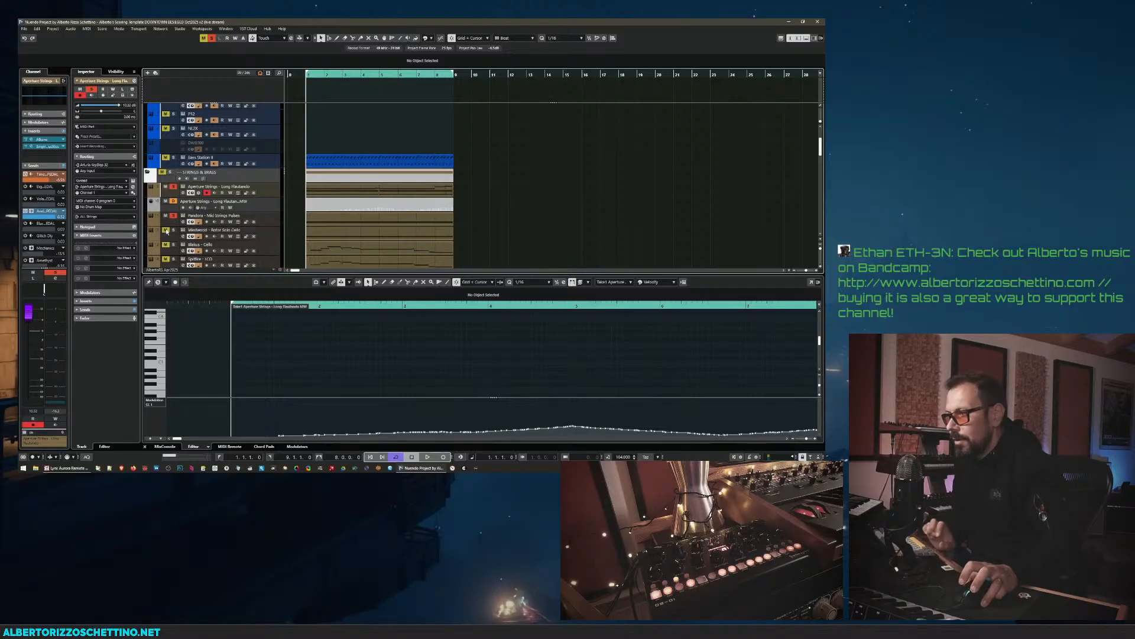
key(space)
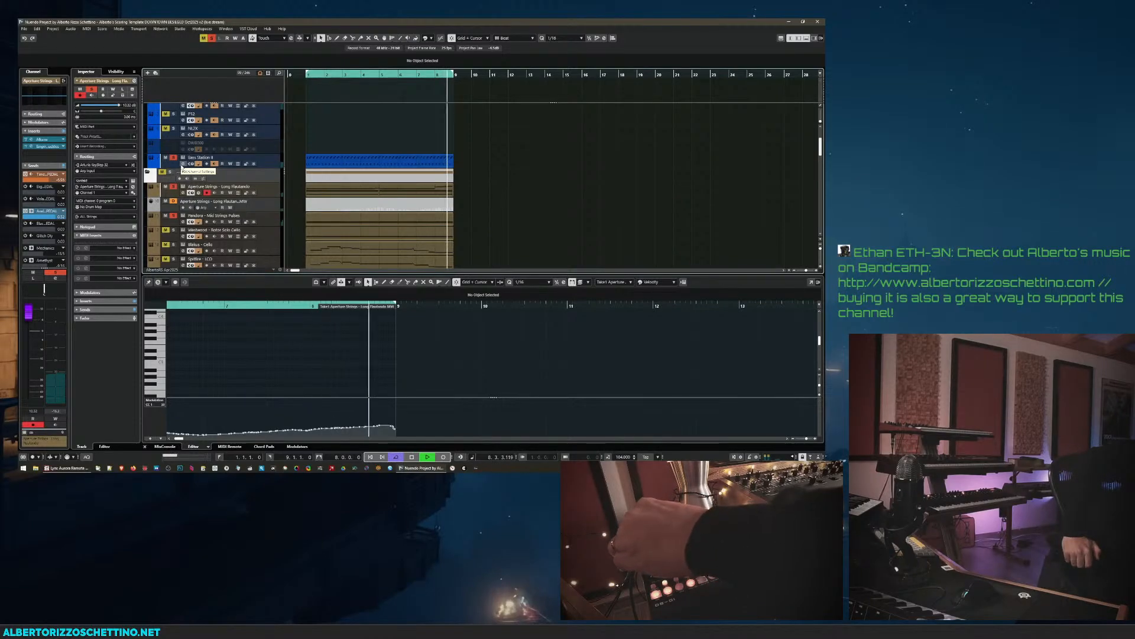
key(space)
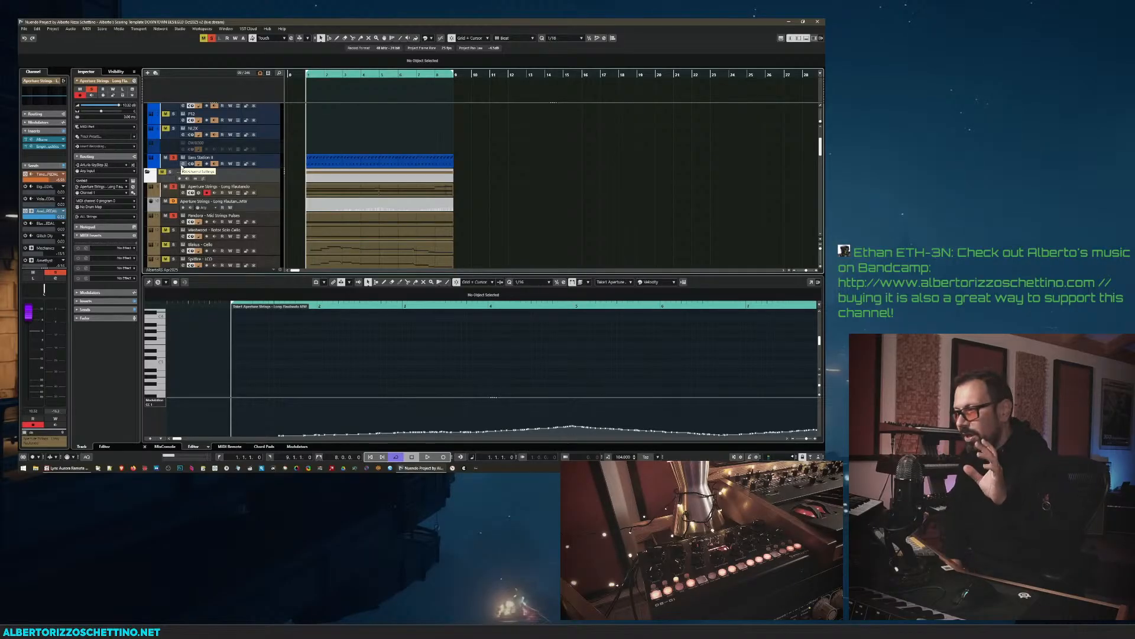
click(272, 180)
click(271, 165)
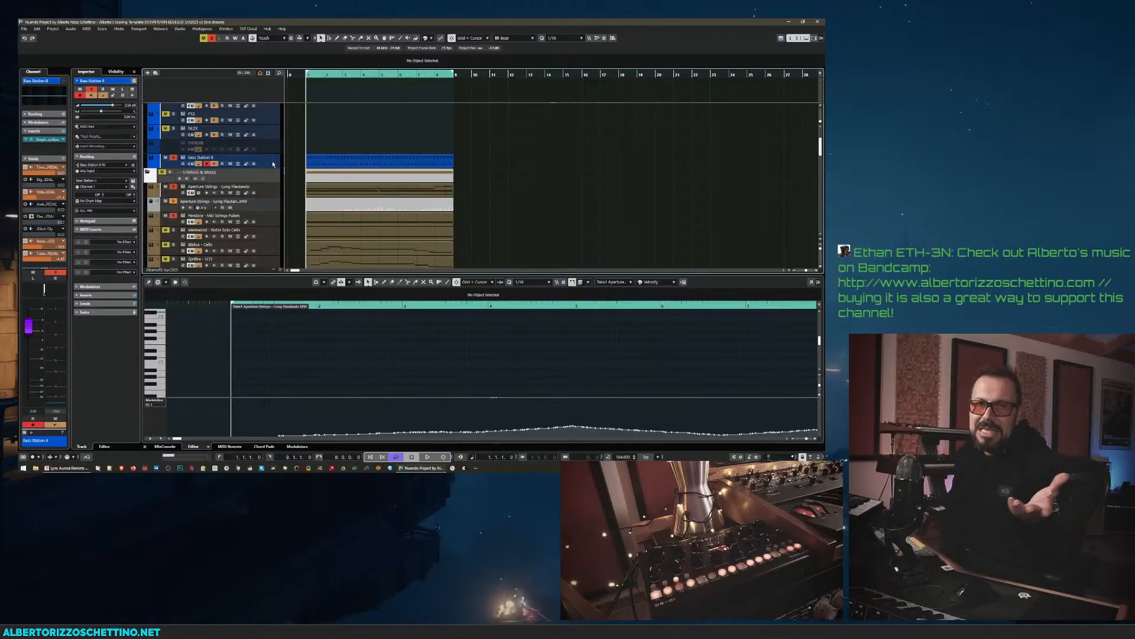
click(267, 175)
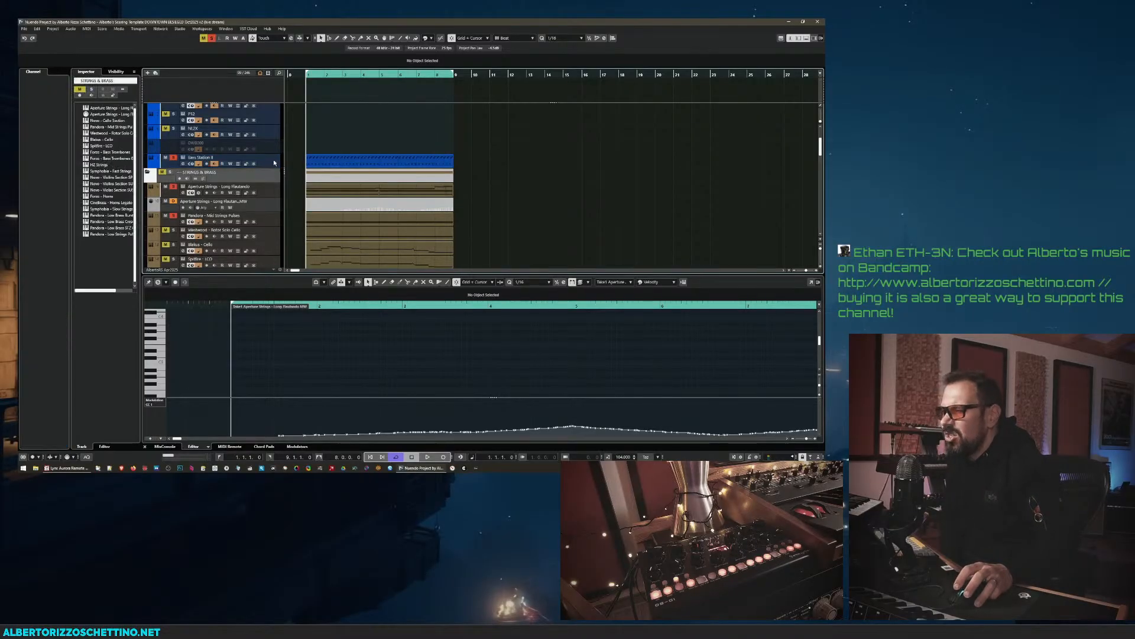
click(272, 188)
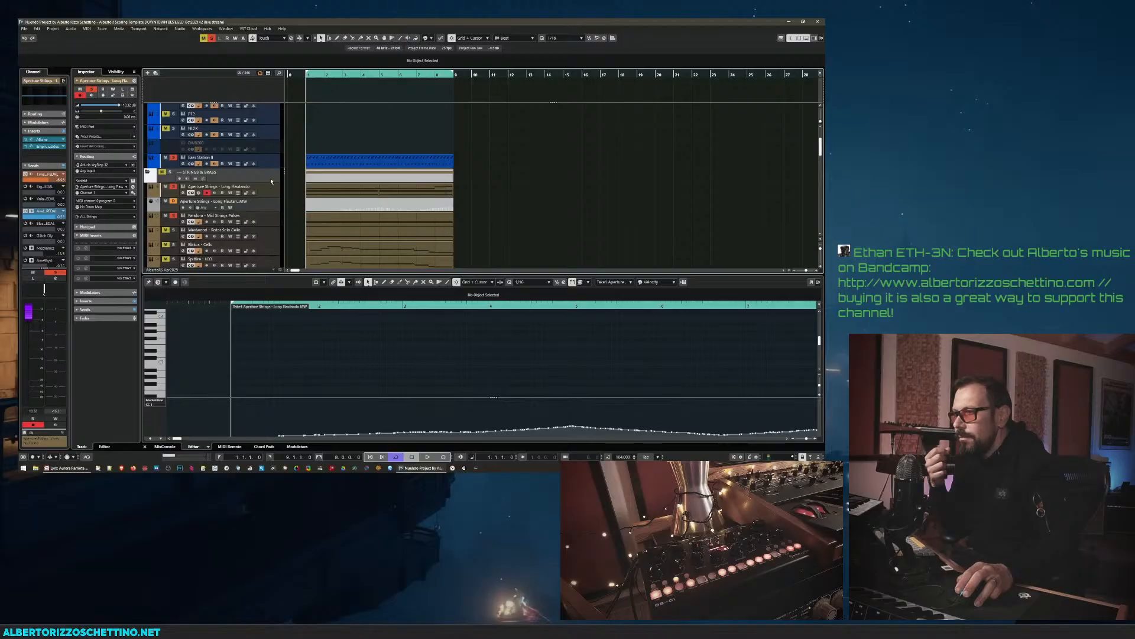
scroll(272, 181, up, 3)
scroll(271, 184, down, 3)
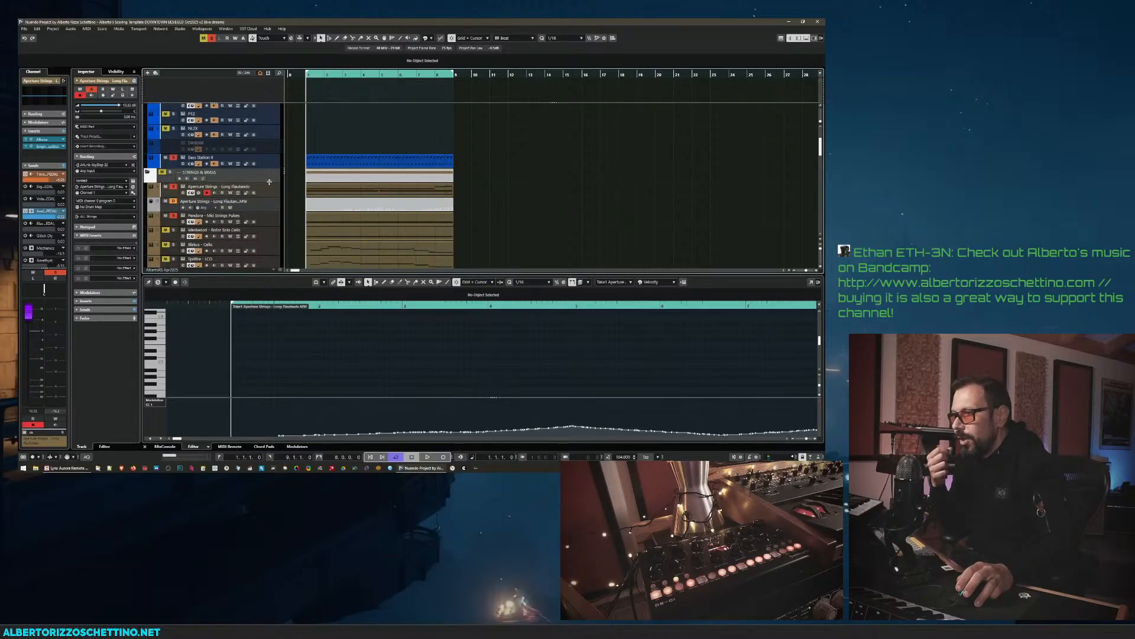
scroll(272, 193, up, 3)
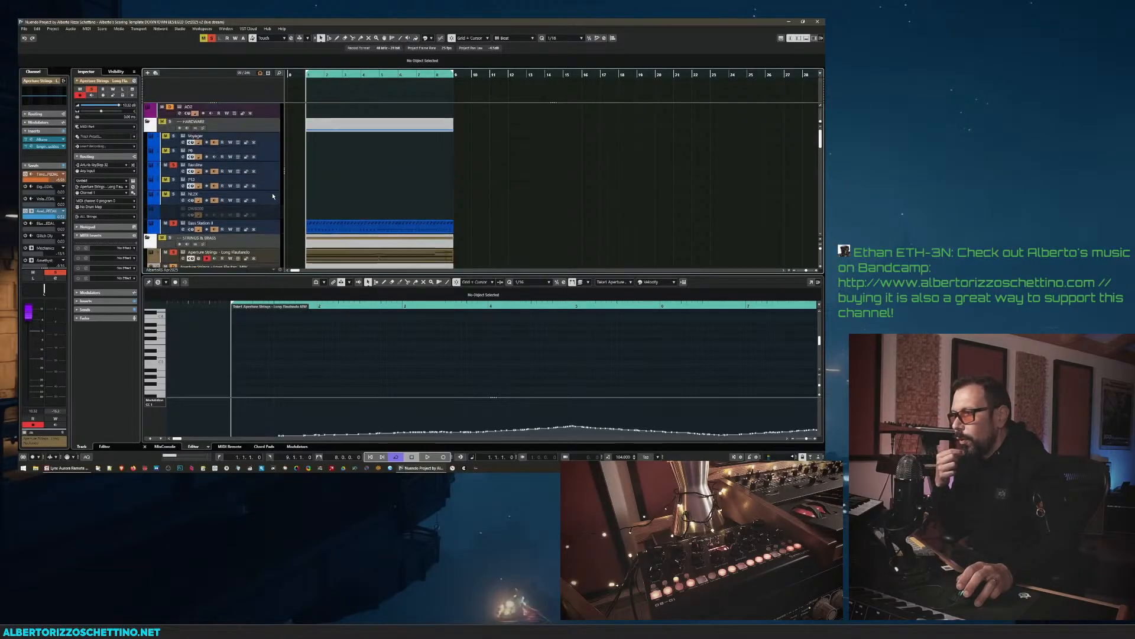
- Open the Punch Knuckles distortion insert on the Bassline track, and audition the soloed Bassline through it from bar 1
click(273, 170)
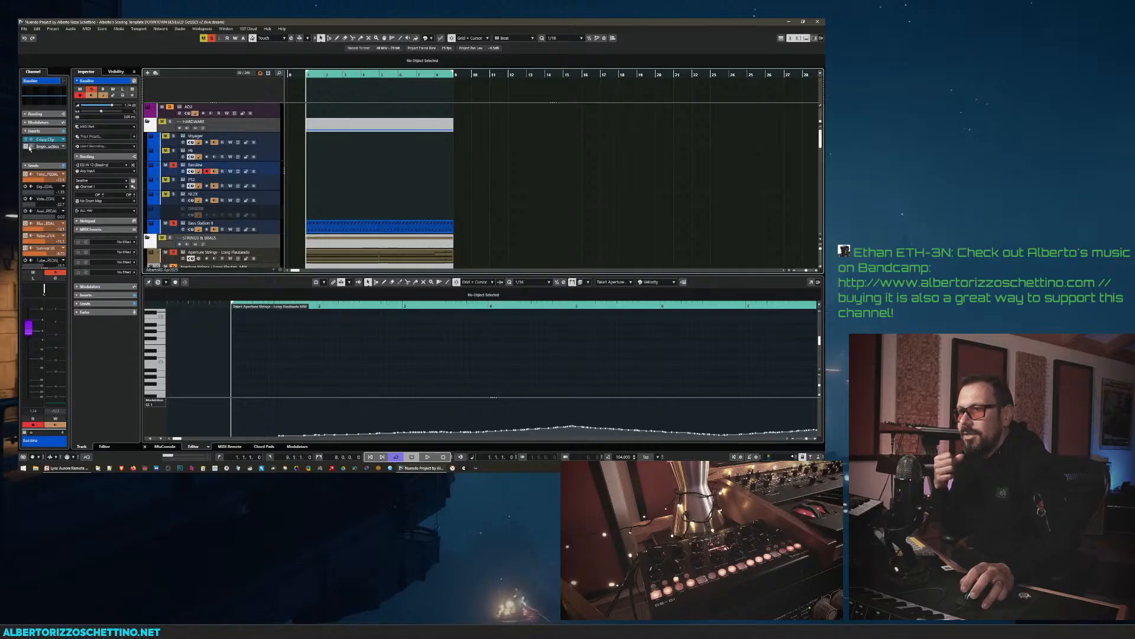
click(39, 147)
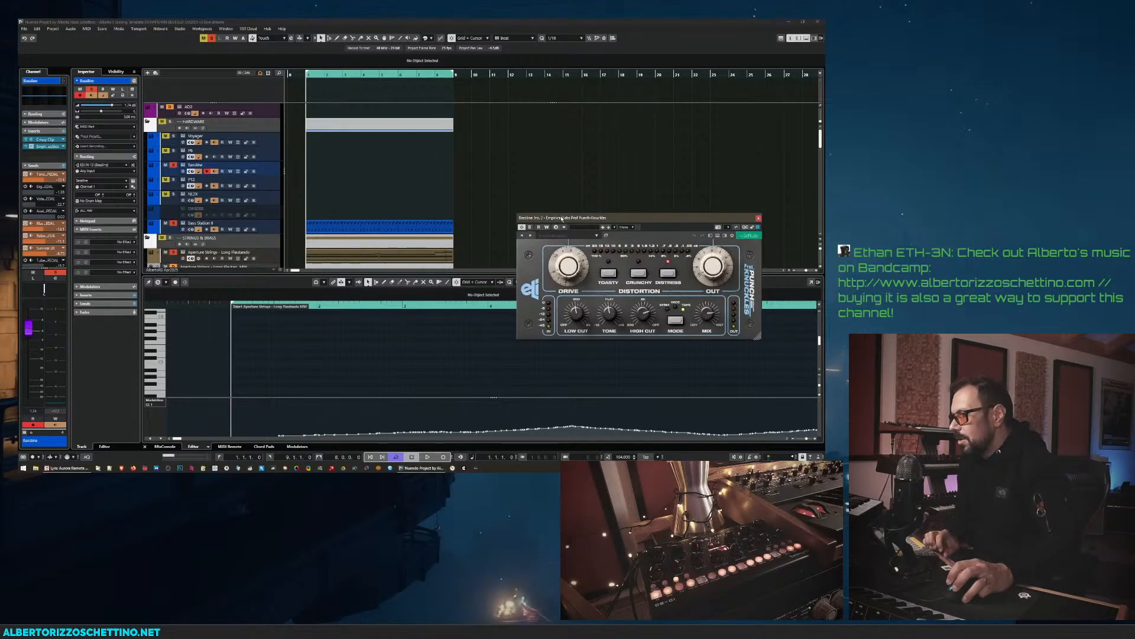
drag(562, 219, 180, 228)
key(space)
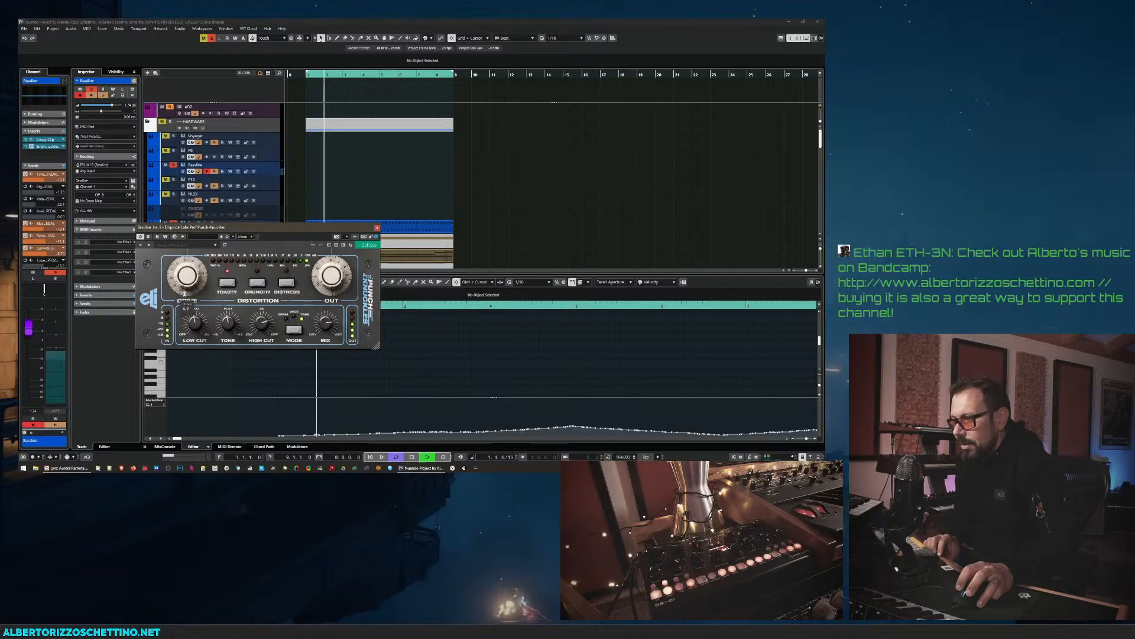
key(space)
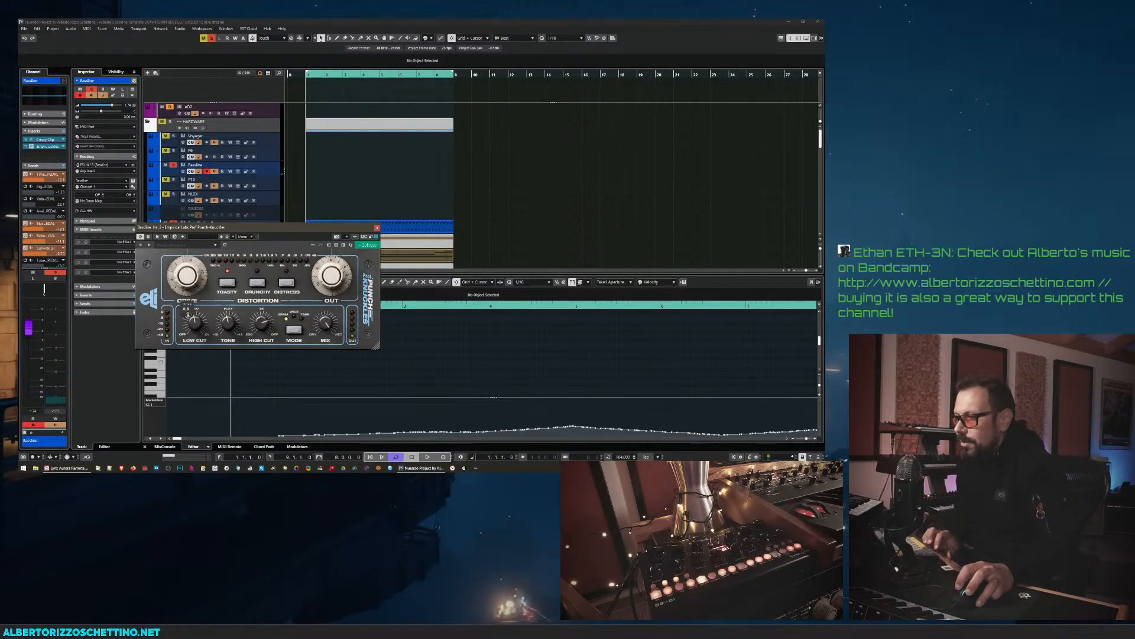
key(space)
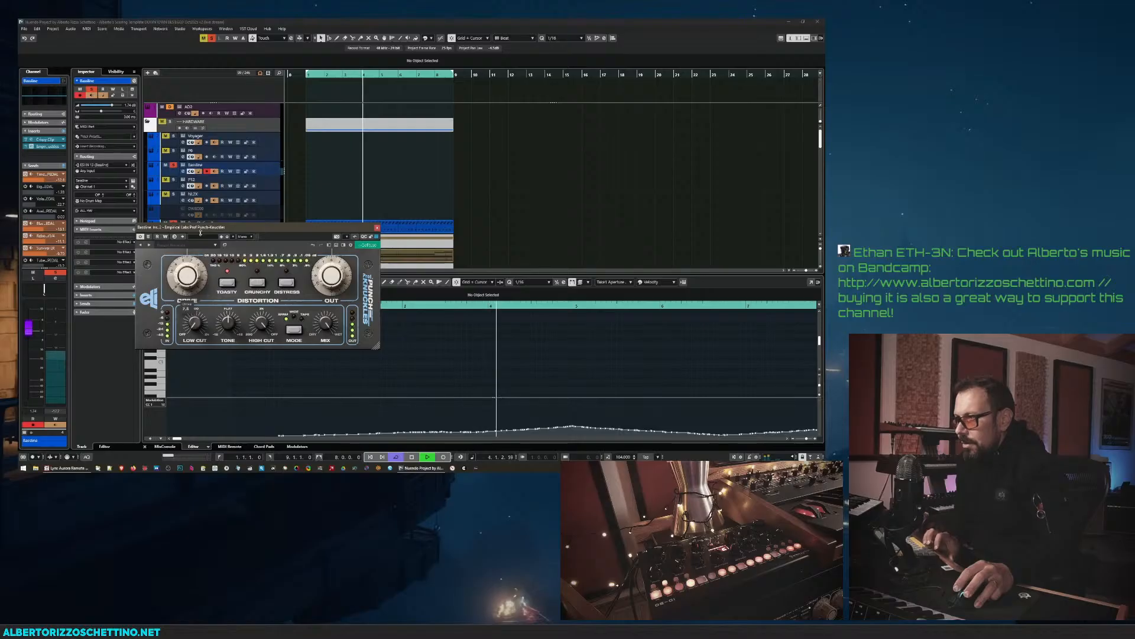
key(space)
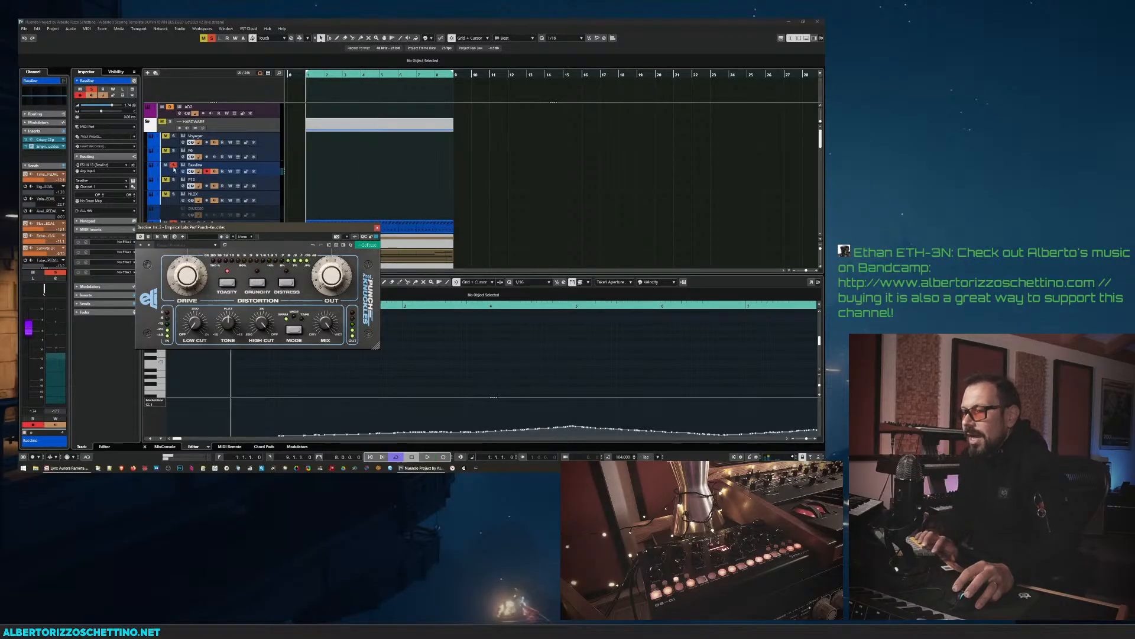
- Switch the Bassline distortion to Crunchy and adjust the Punch Knuckles knobs while the loop plays
key(space)
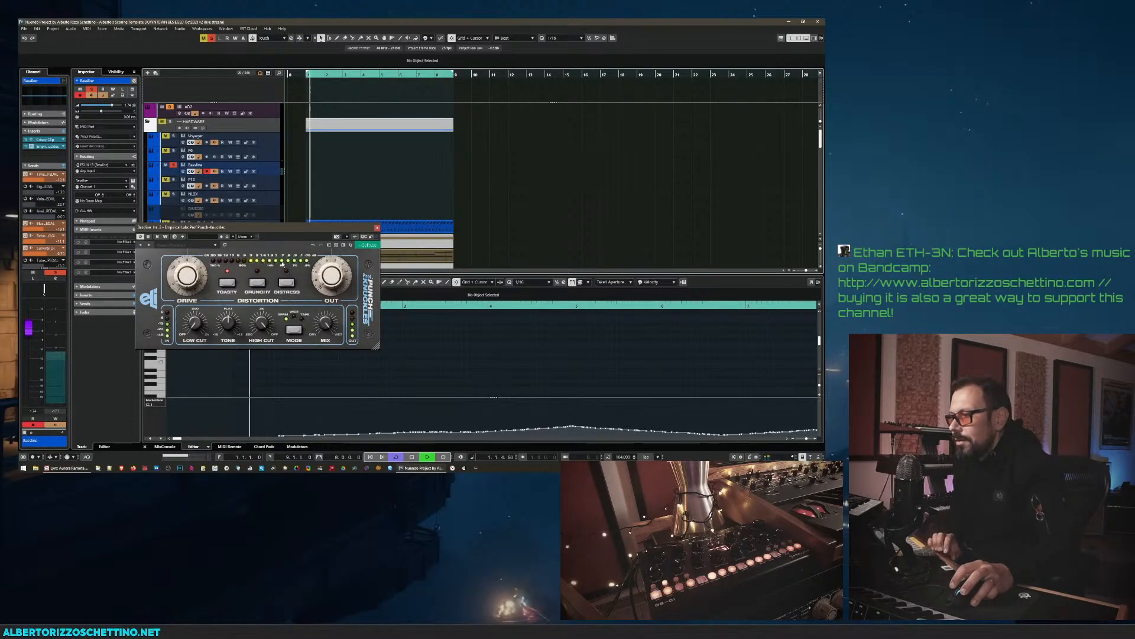
drag(324, 270, 324, 278)
drag(301, 230, 306, 282)
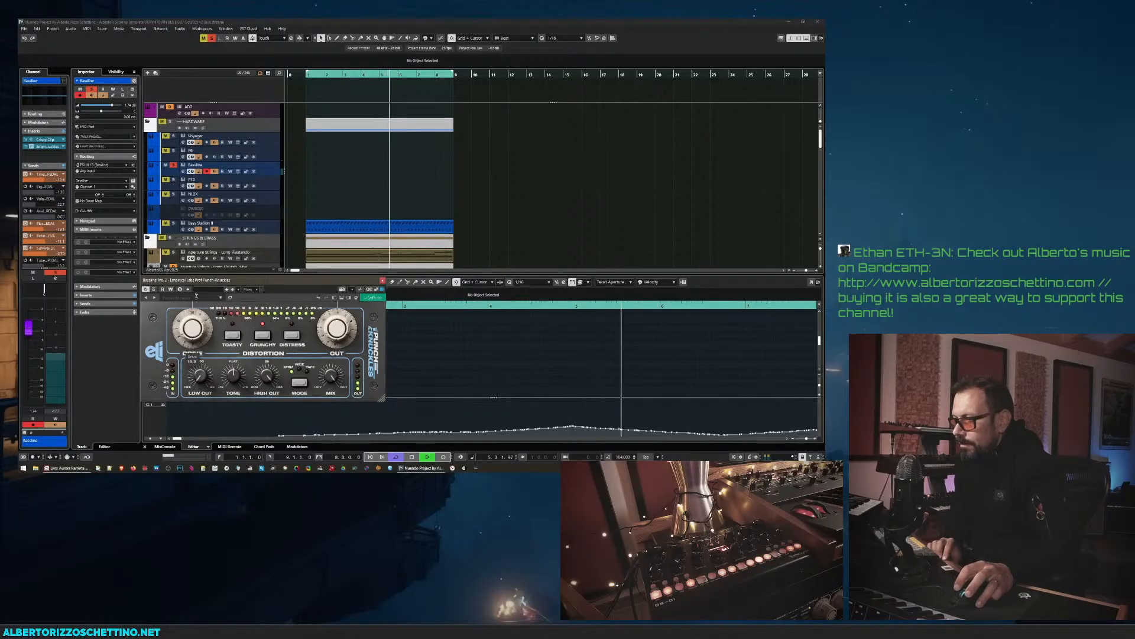
drag(196, 296, 192, 334)
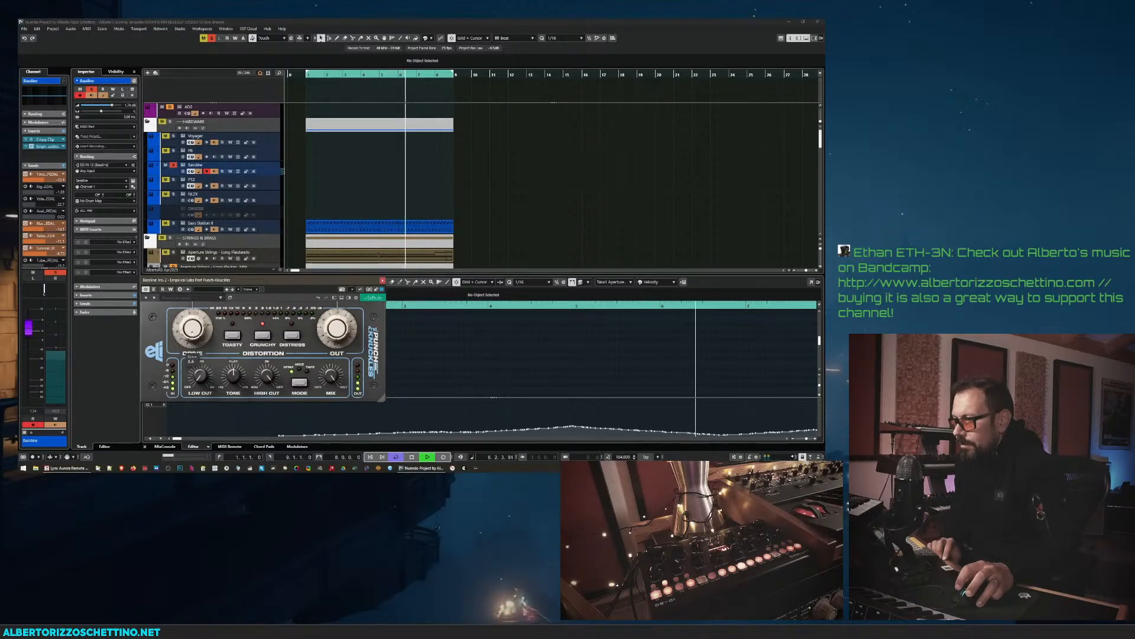
key(space)
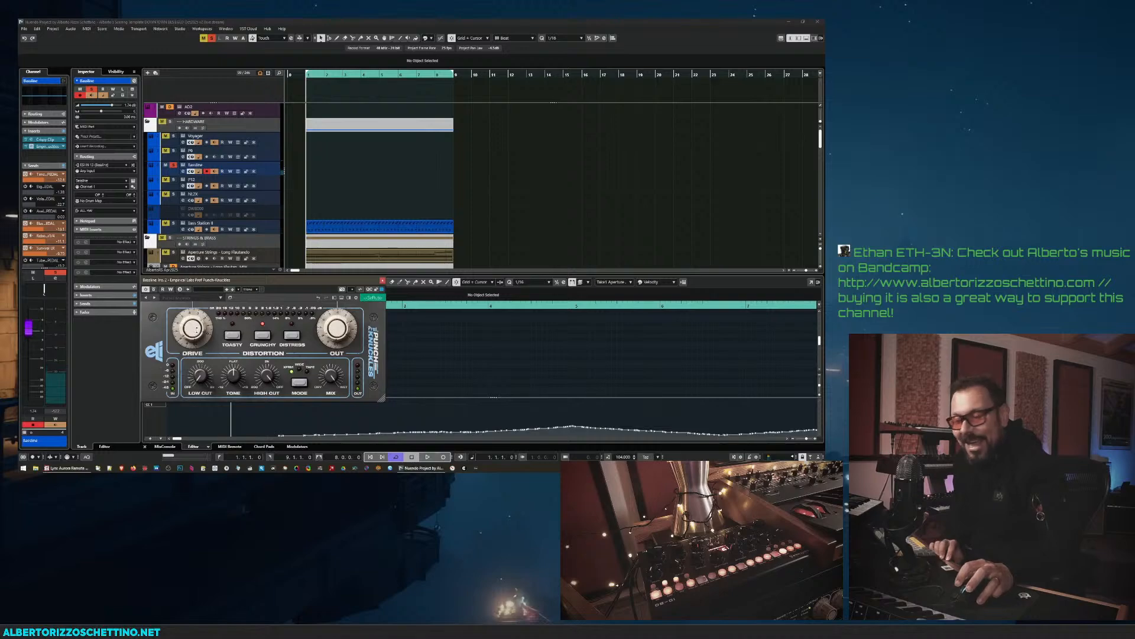
- Try different high cut and mix amounts on the Bassline's Punch Knuckles while playing from bar 1
mouse_move(331, 376)
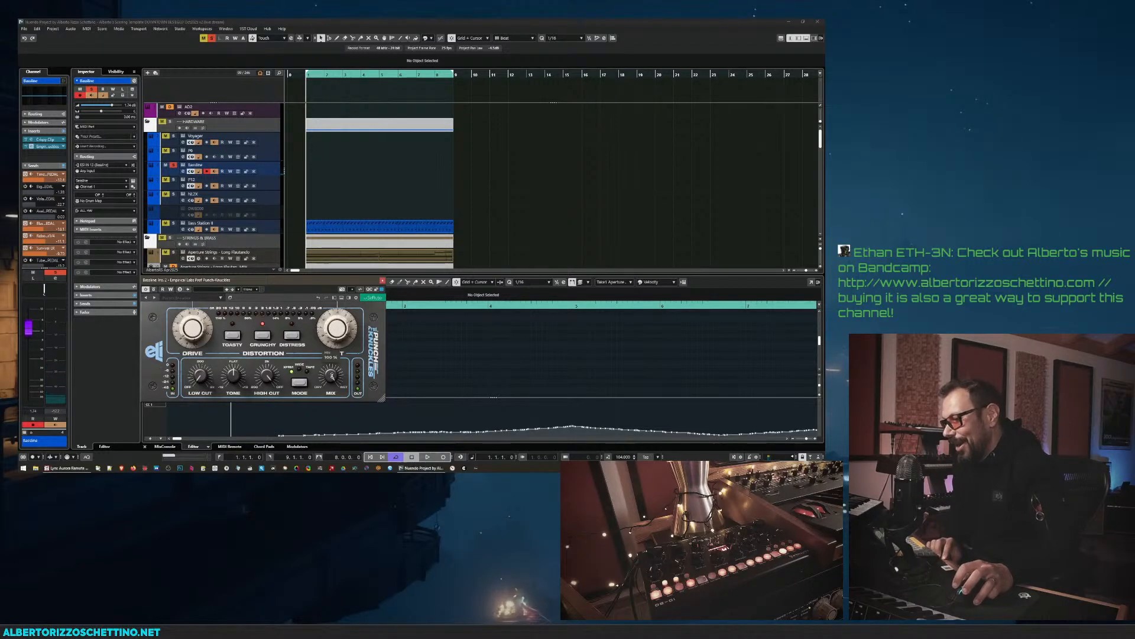
key(space)
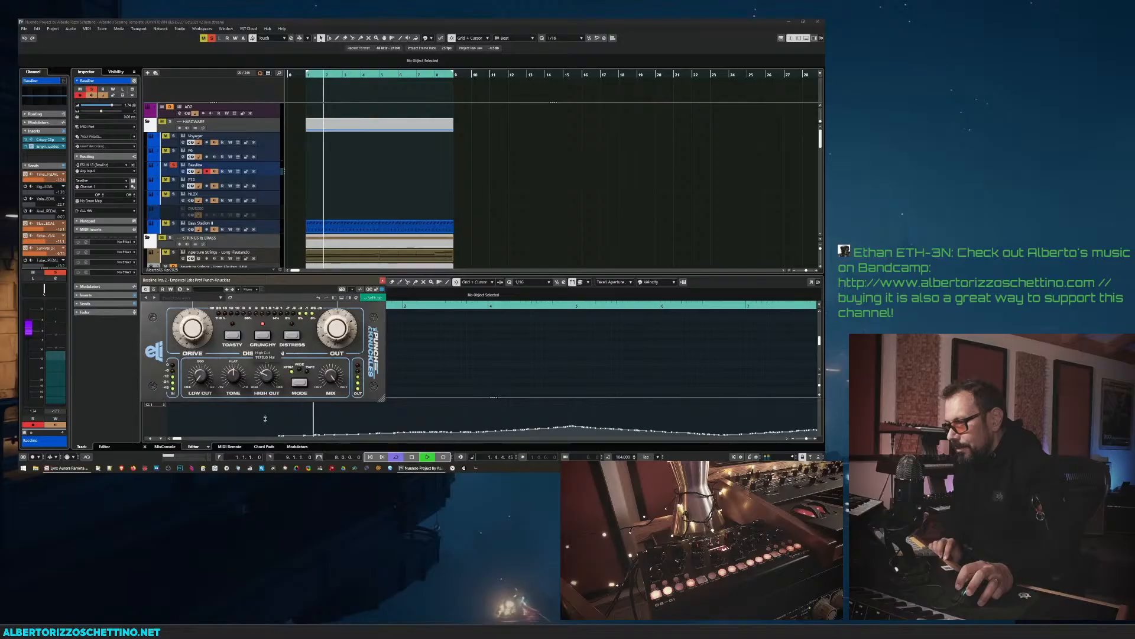
drag(267, 417, 268, 416)
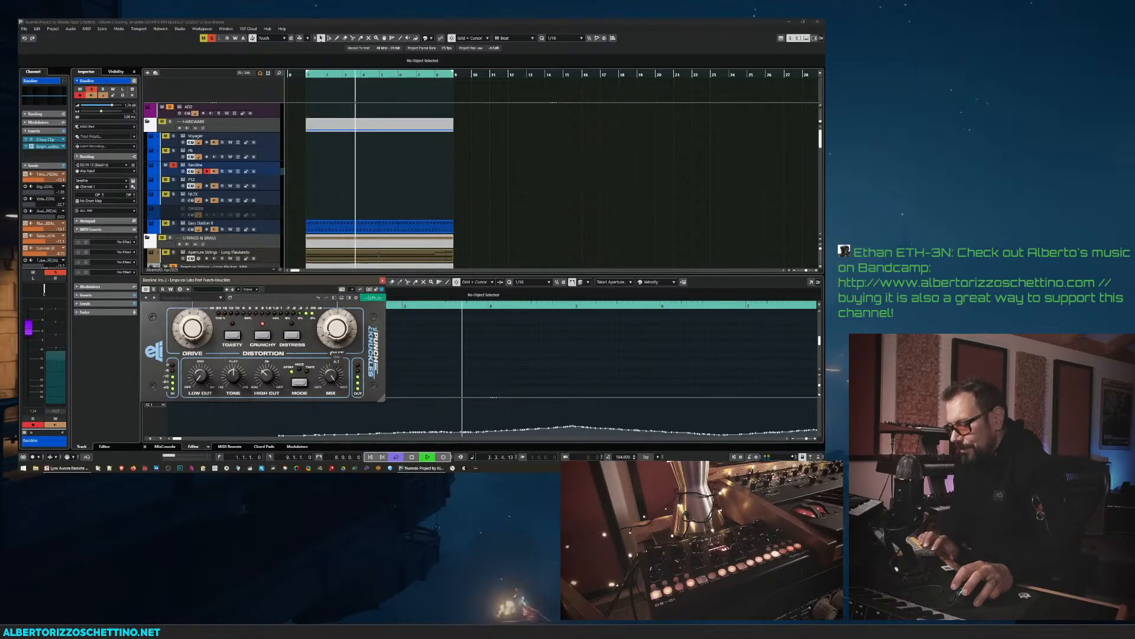
key(space)
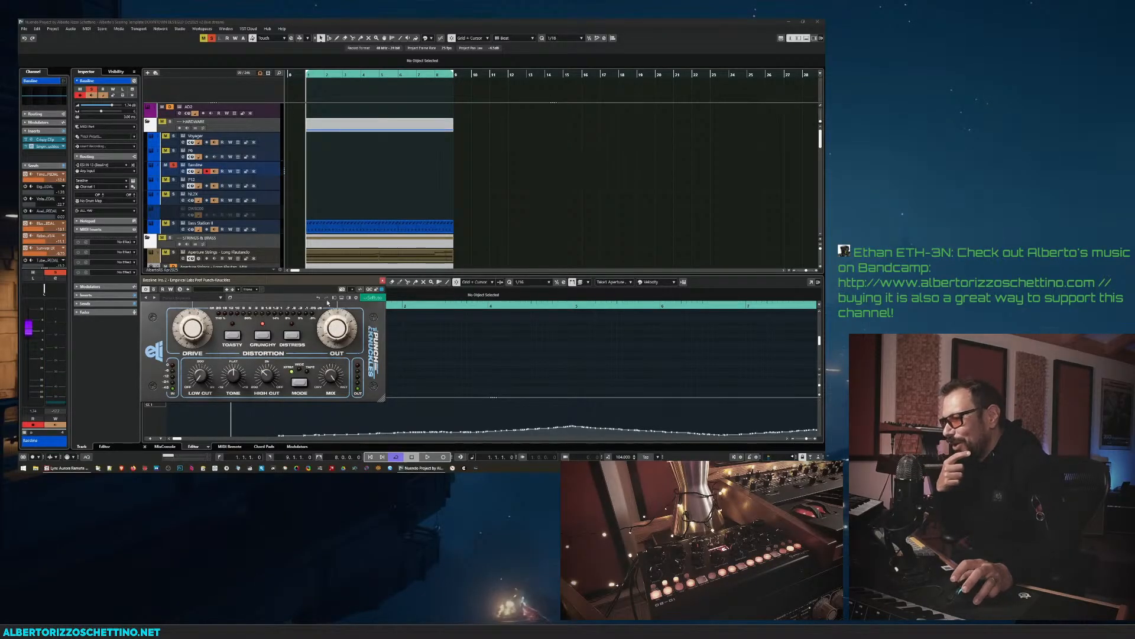
click(331, 281)
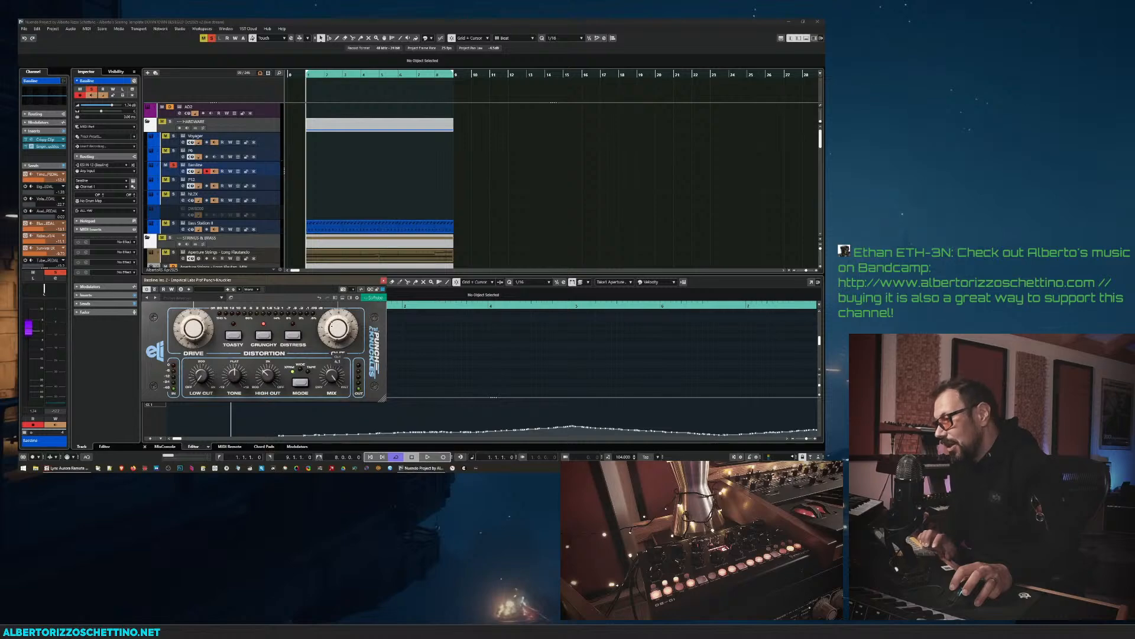
- Bring Aperture Strings, Pandora and Westwood back into the solo, and play them with the distorted Bassline from bar 1
key(space)
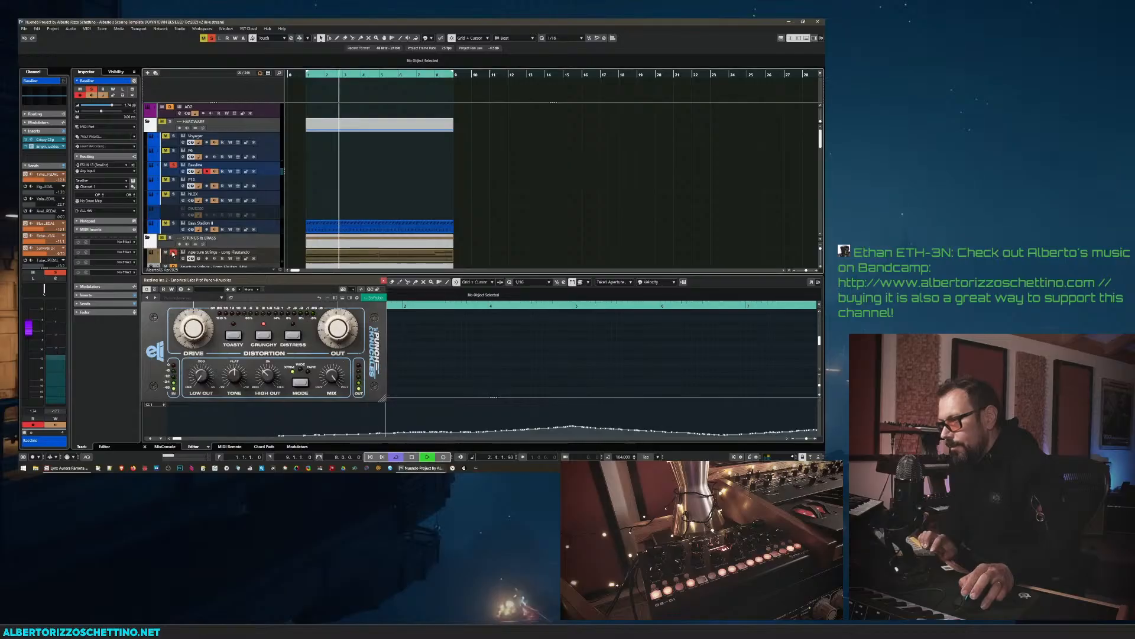
scroll(173, 224, down, 3)
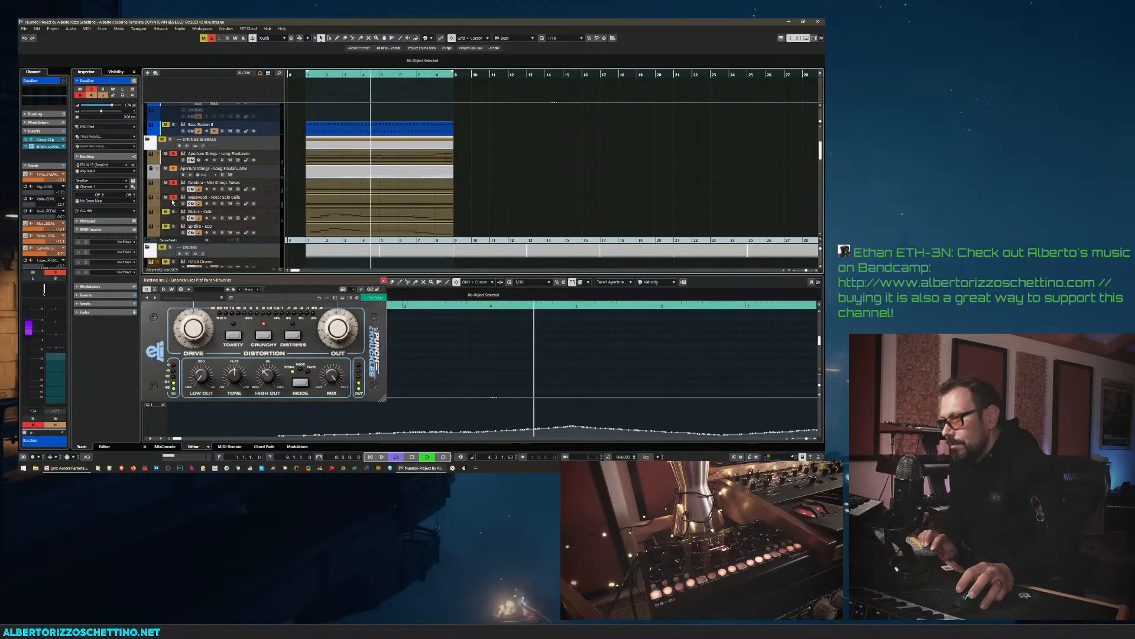
key(space)
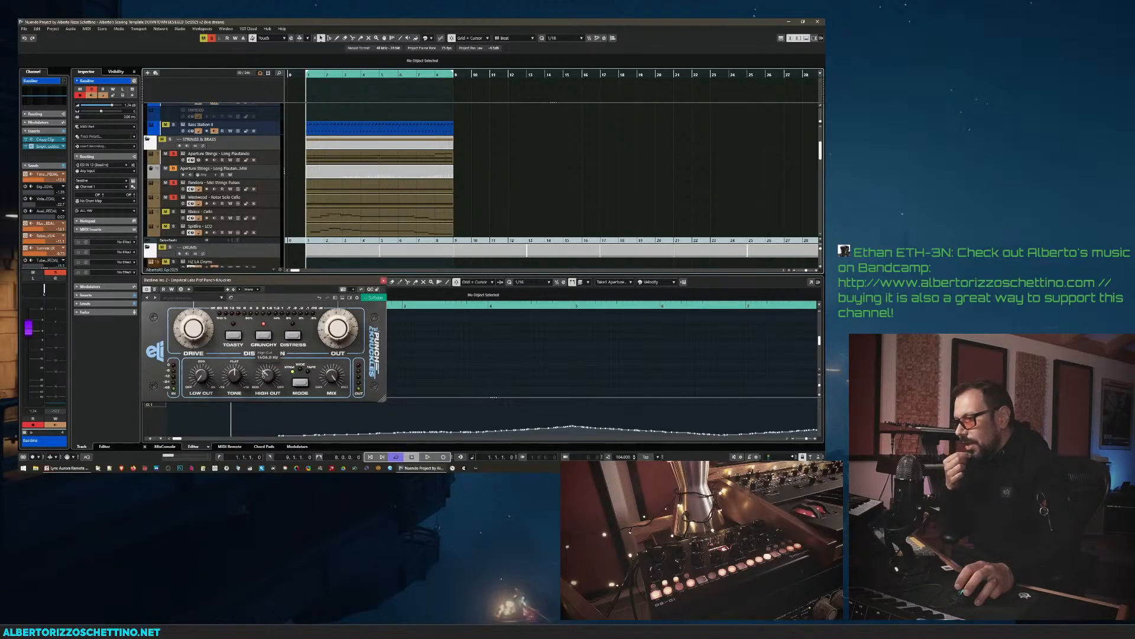
- Play the soloed layers from bar 1 while adjusting the low cut of the Bassline's Punch Knuckles
scroll(199, 213, up, 3)
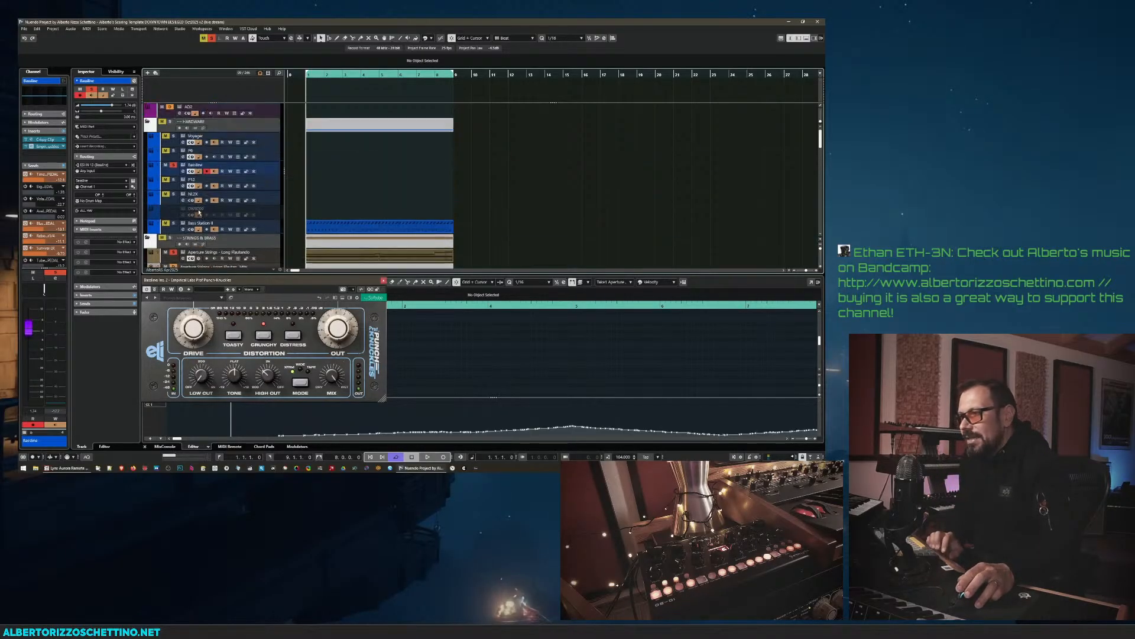
key(space)
mouse_move(200, 375)
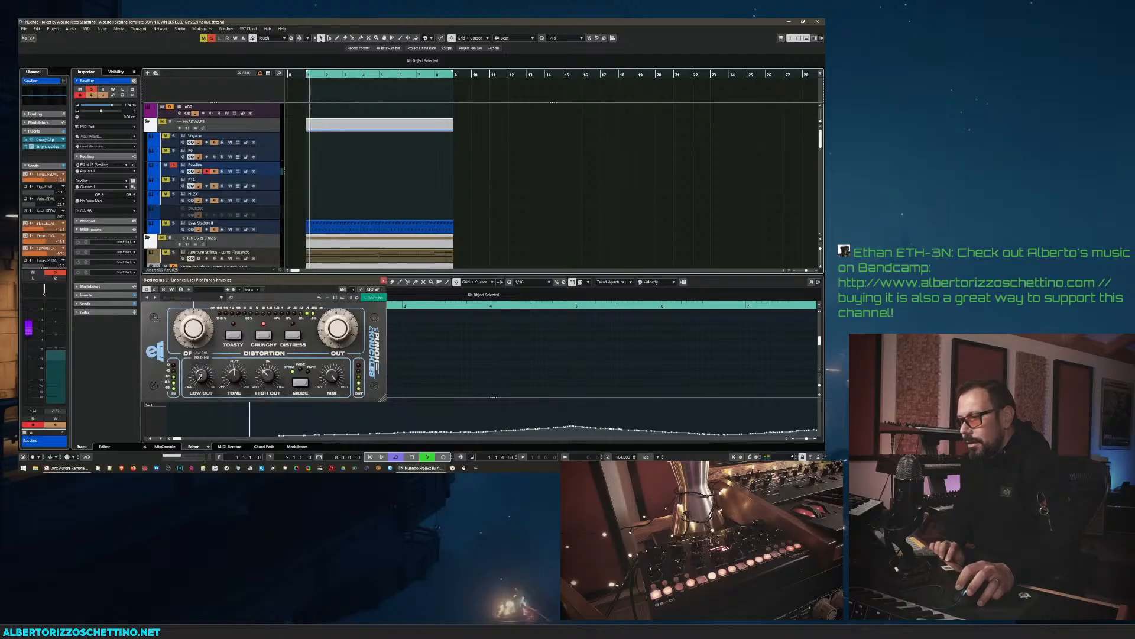
drag(201, 375, 200, 316)
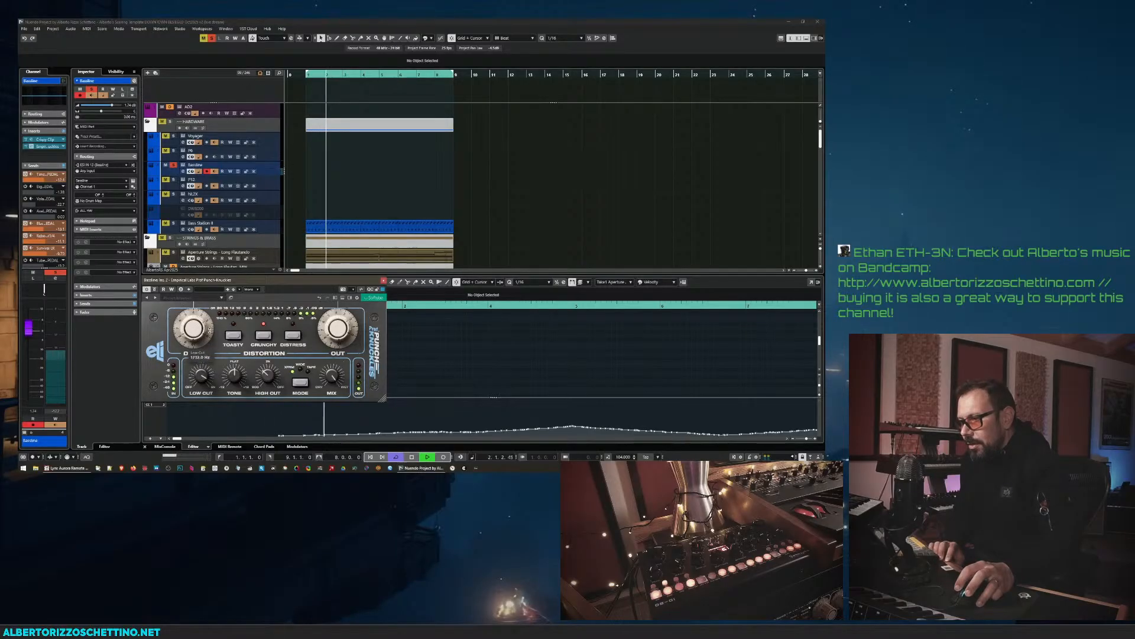
key(space)
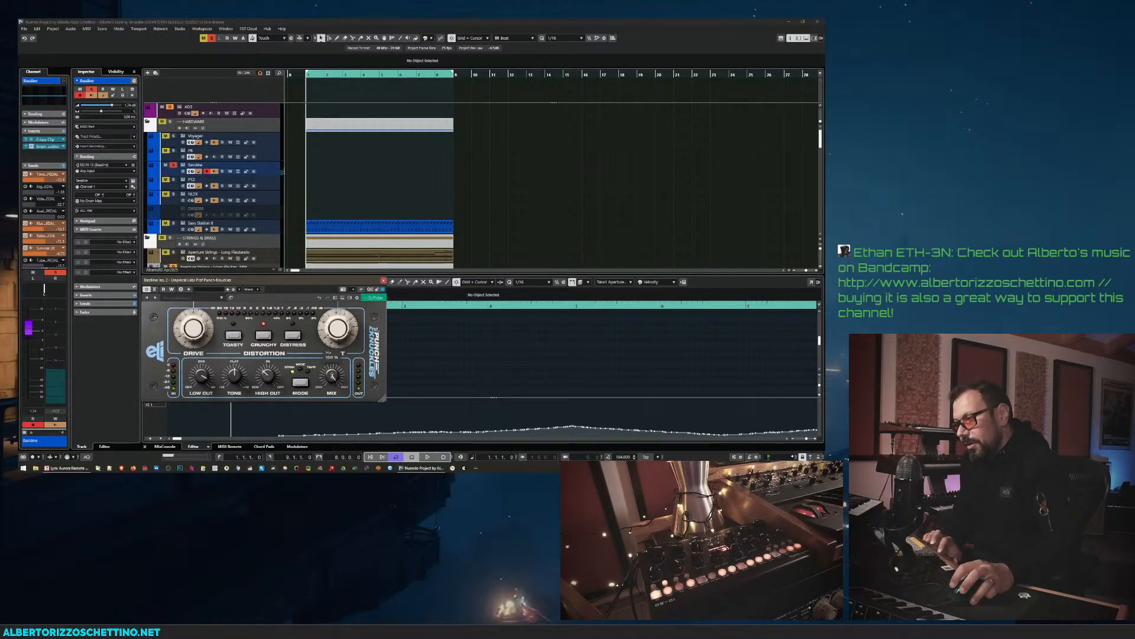
- Compare the Bassline with Punch Knuckles bypassed and active during playback, and try its low cut and mix knobs
key(space)
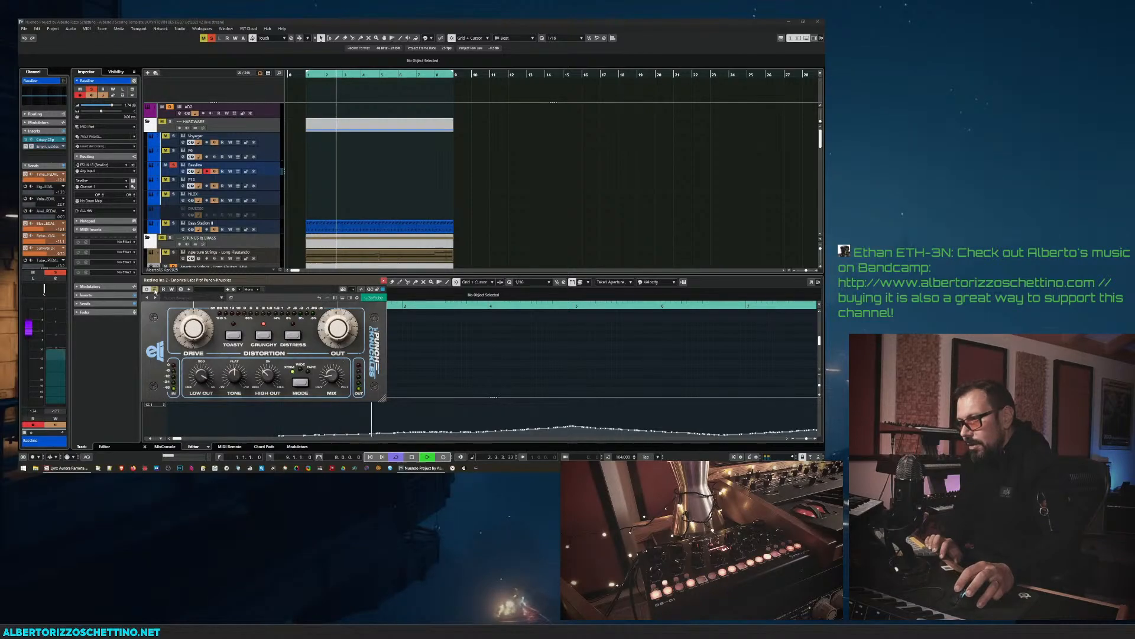
click(154, 291)
mouse_move(188, 320)
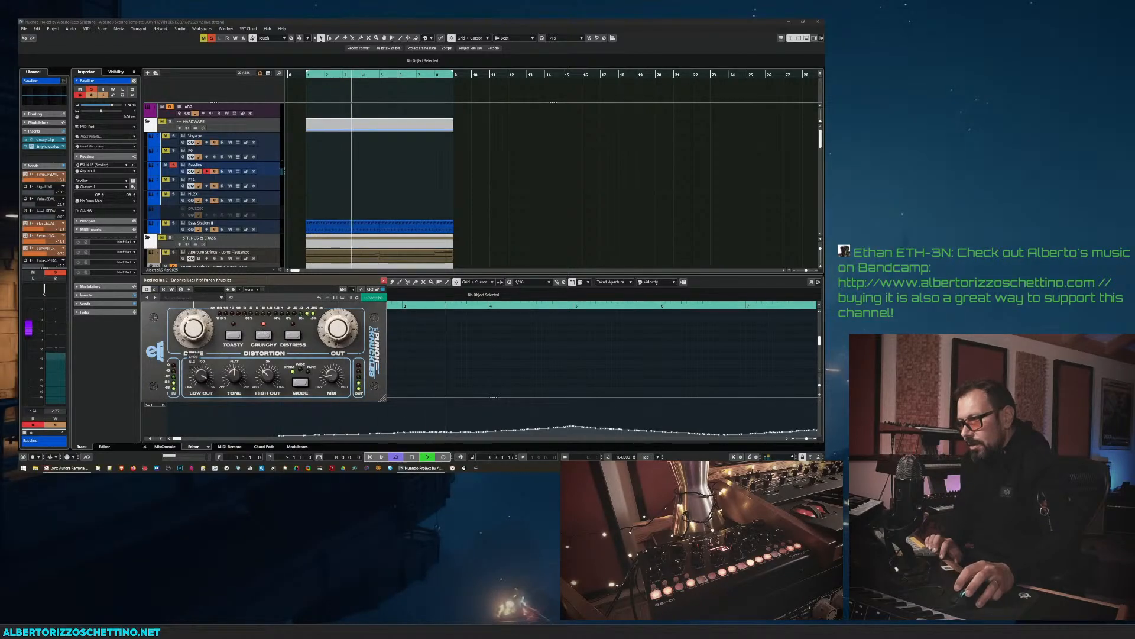
mouse_move(326, 332)
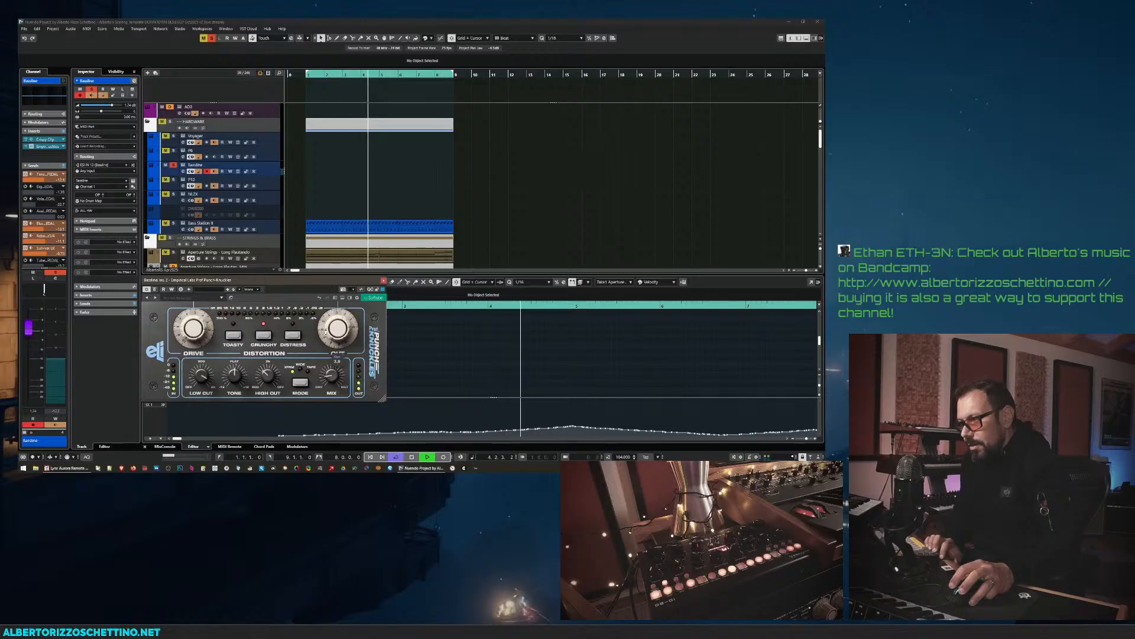
key(space)
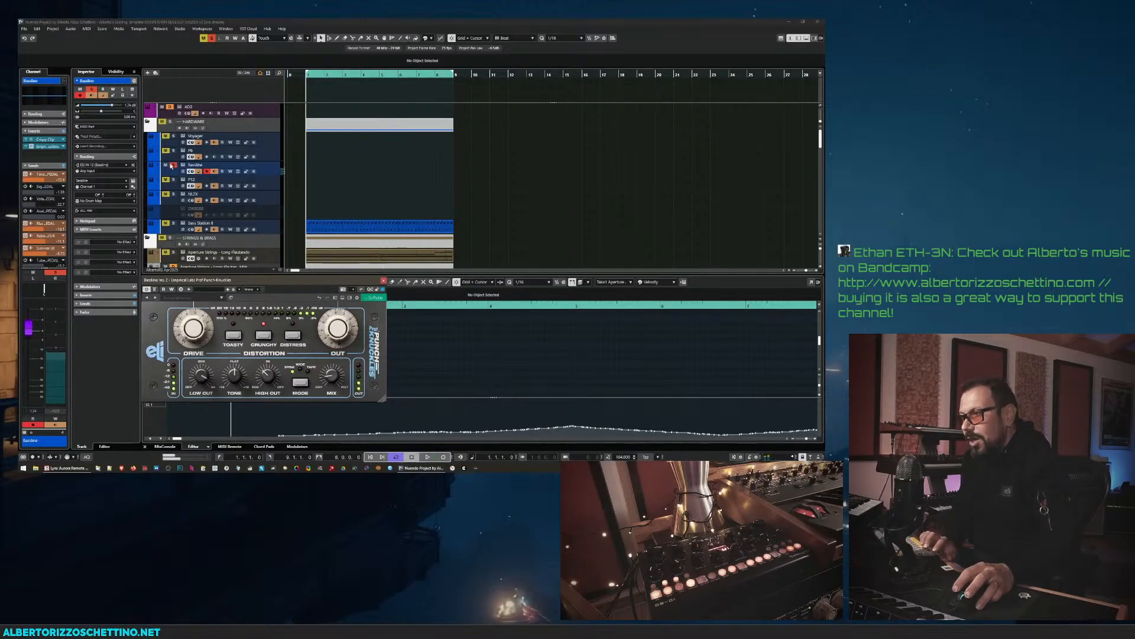
- Clear the solos and play the full arrangement from bar 1
click(173, 165)
key(space)
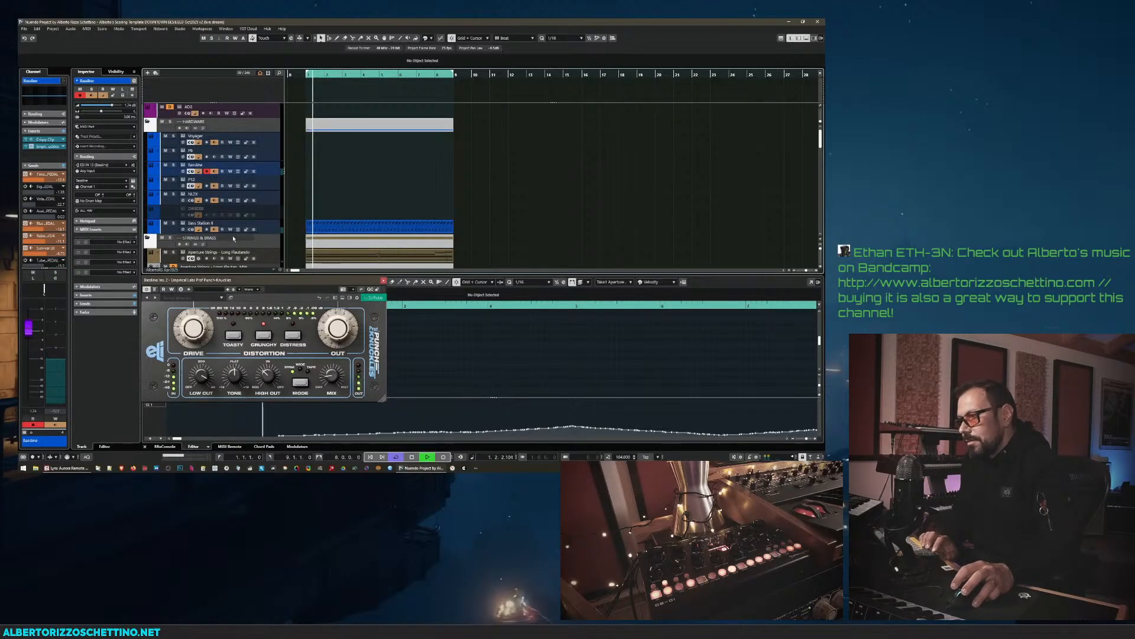
scroll(231, 237, down, 4)
key(space)
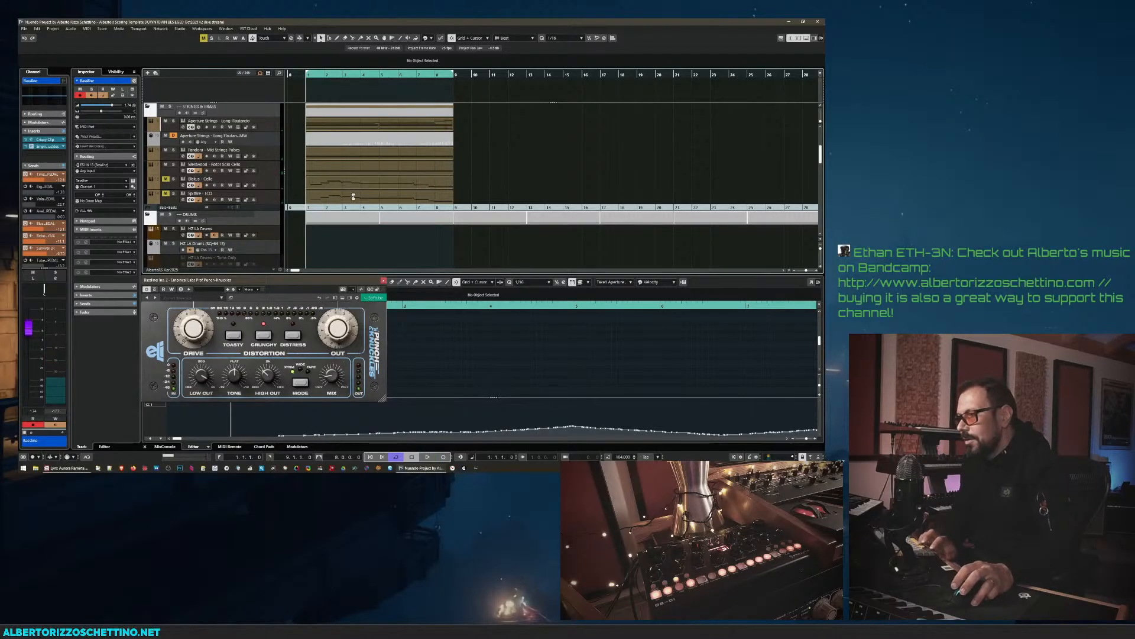
- Remove the Punch Knuckles insert from the Bassline channel
scroll(290, 234, up, 4)
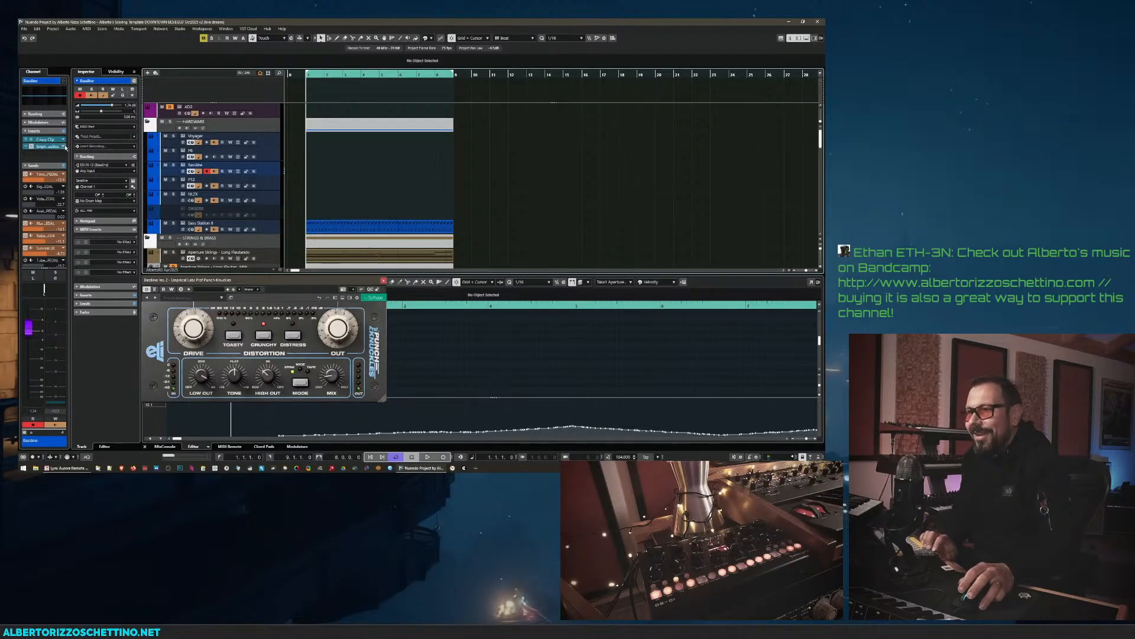
click(64, 147)
click(72, 160)
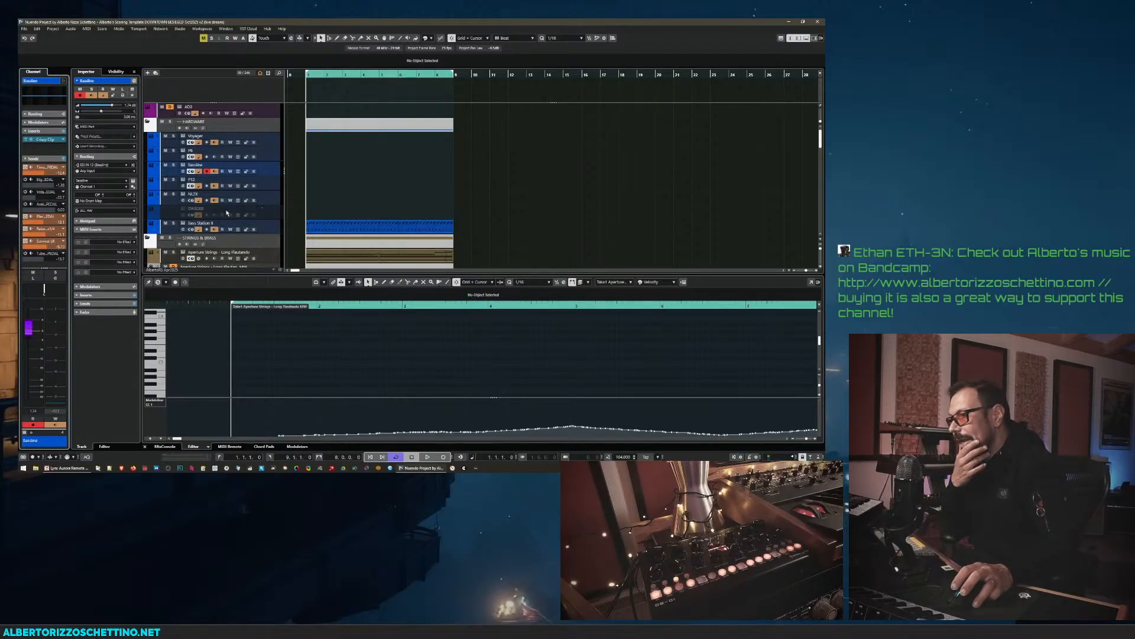
- Solo Bass Station II and compare its sound with the last send switched off and on during playback from bar 1
scroll(218, 218, down, 2)
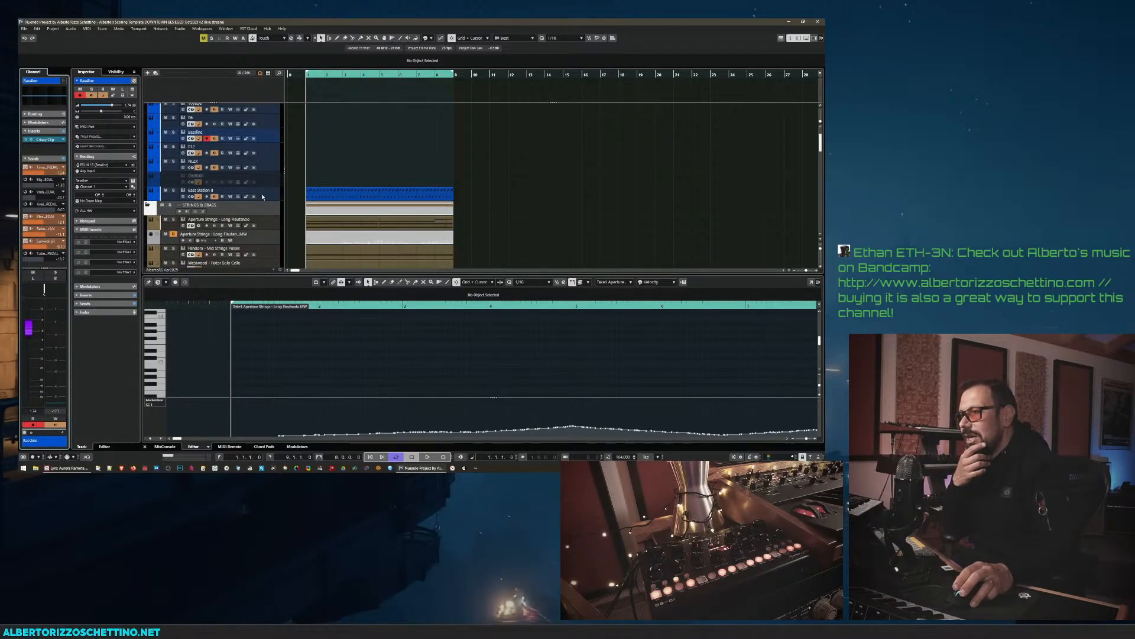
click(263, 196)
click(174, 190)
key(space)
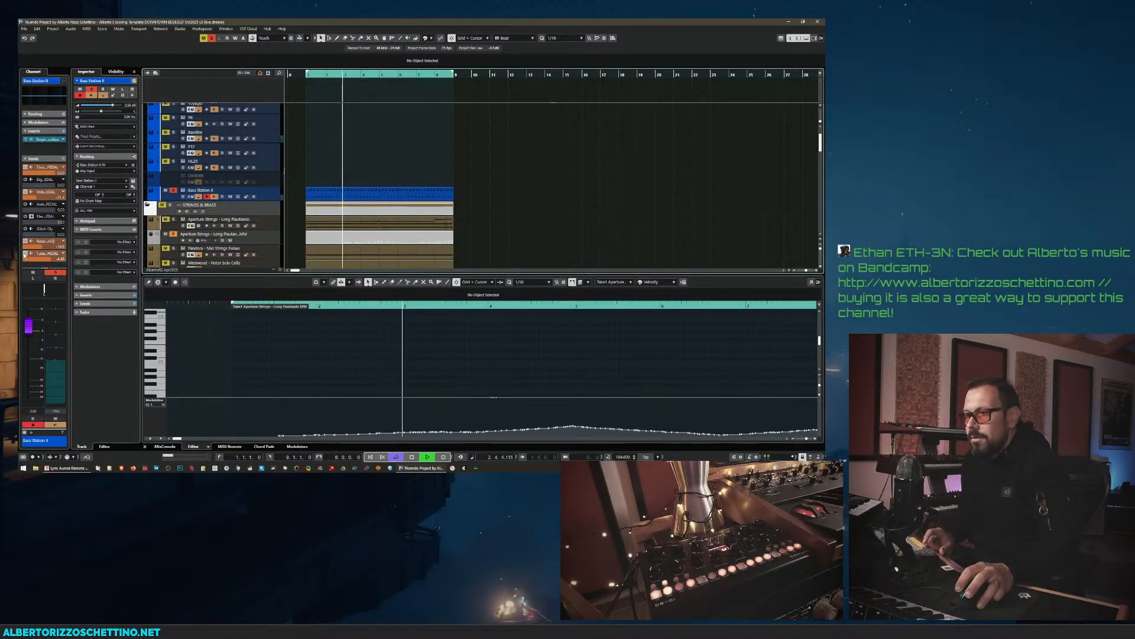
key(space)
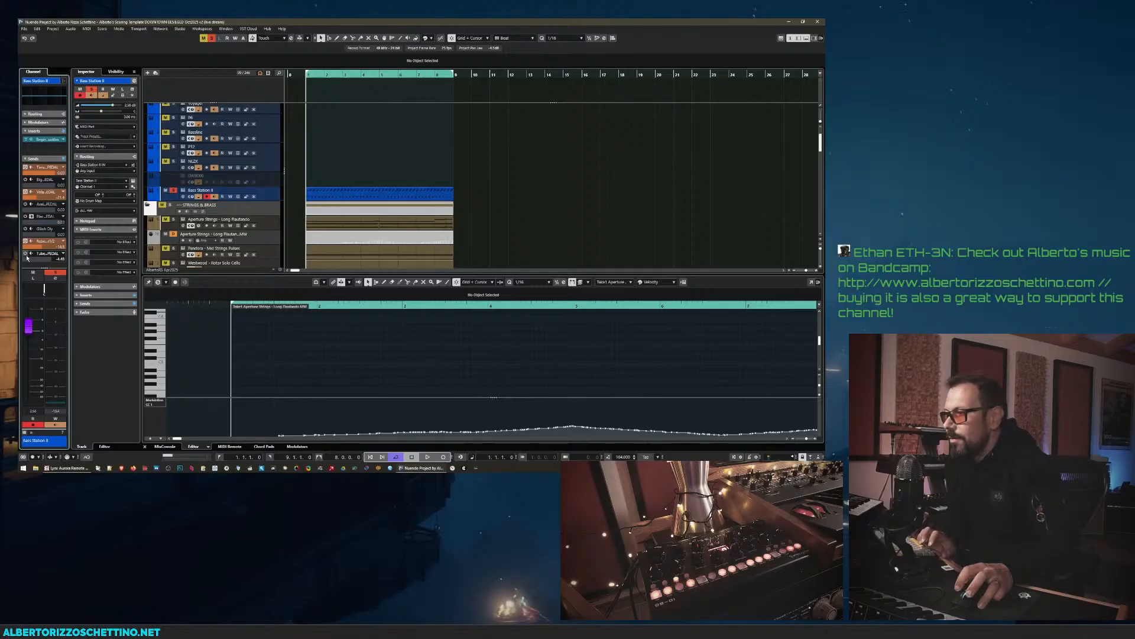
key(space)
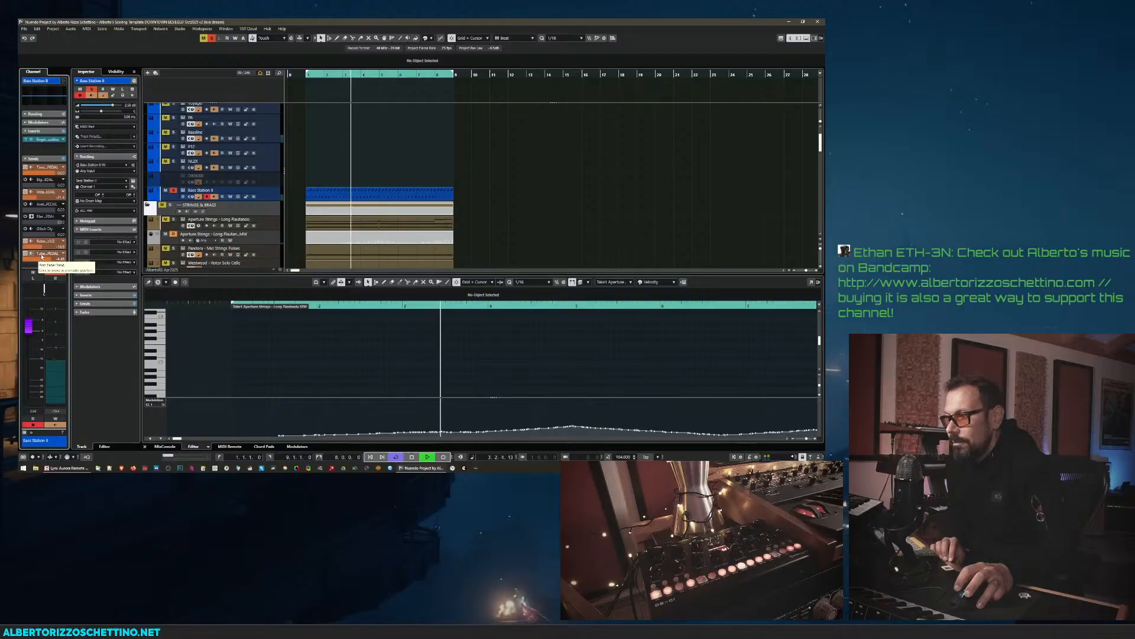
key(space)
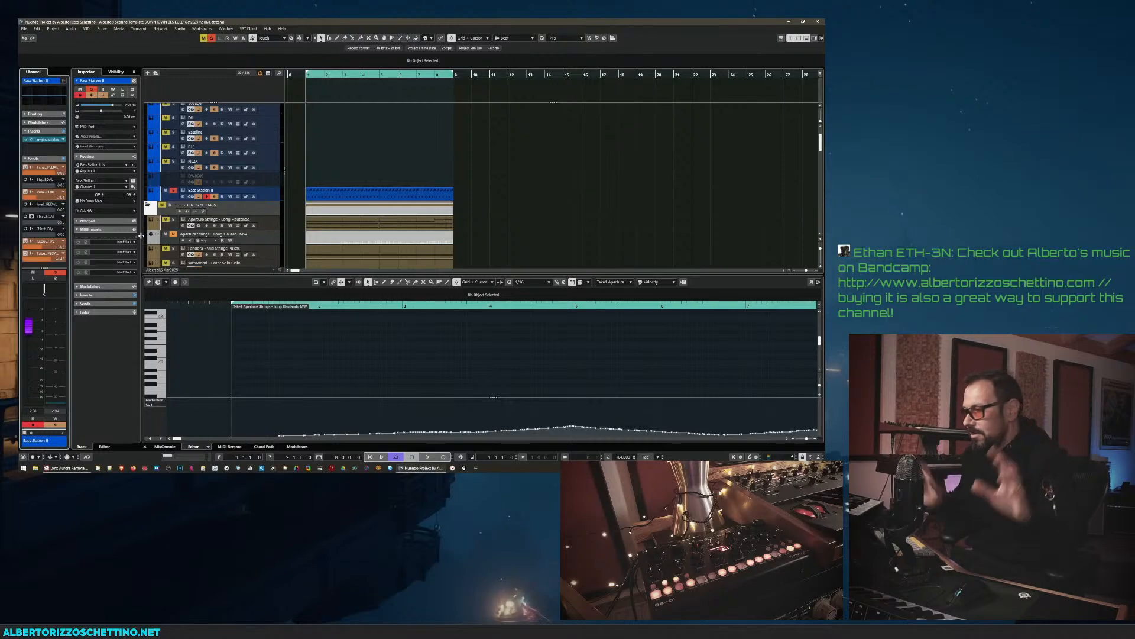
- Play Bass Station II once more from bar 1, and switch the solo from it to the Cello track
key(space)
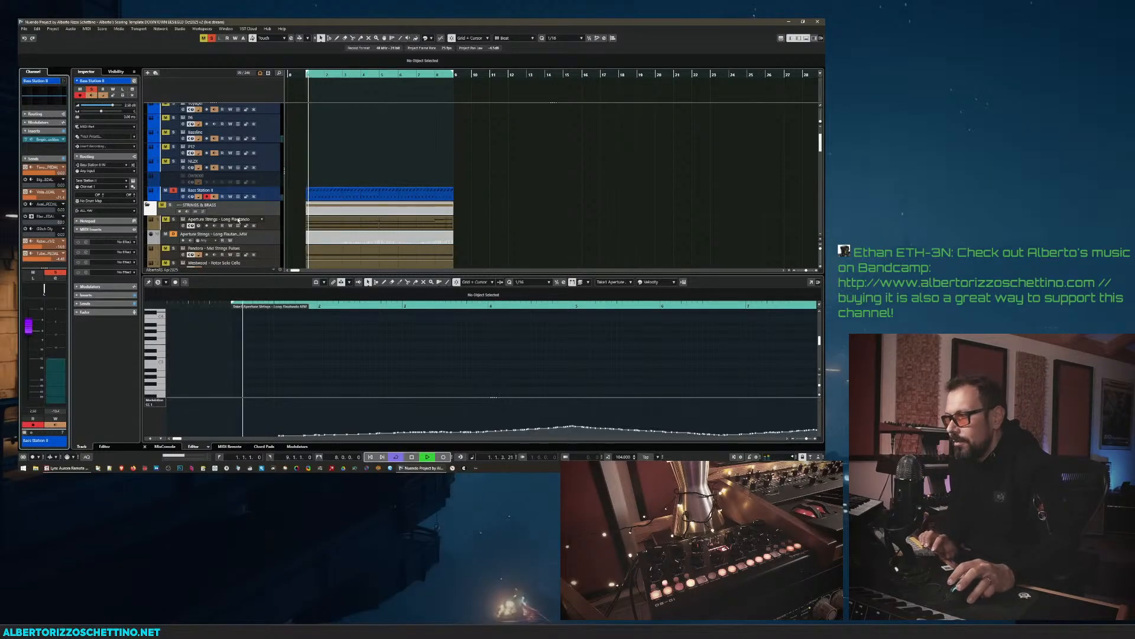
scroll(299, 216, down, 1)
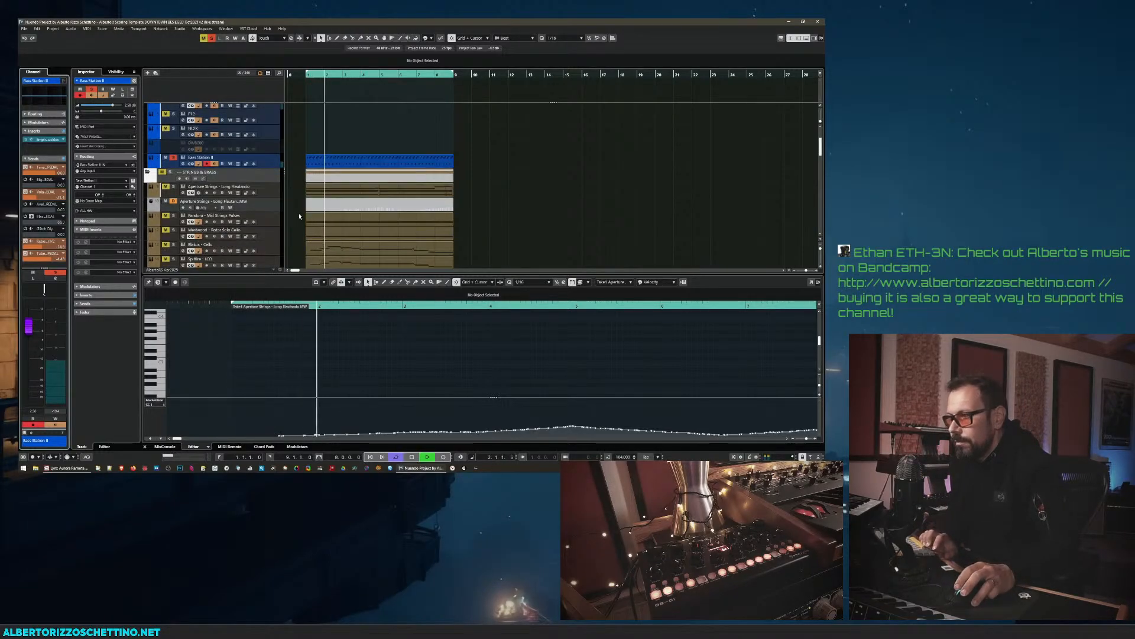
key(space)
scroll(299, 216, down, 2)
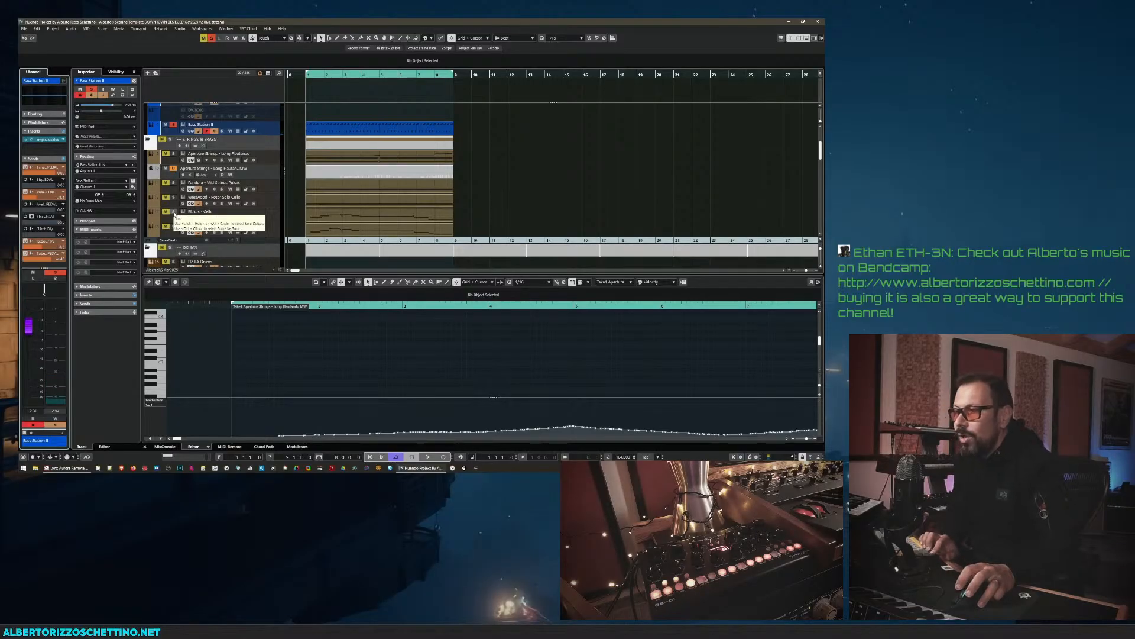
click(174, 212)
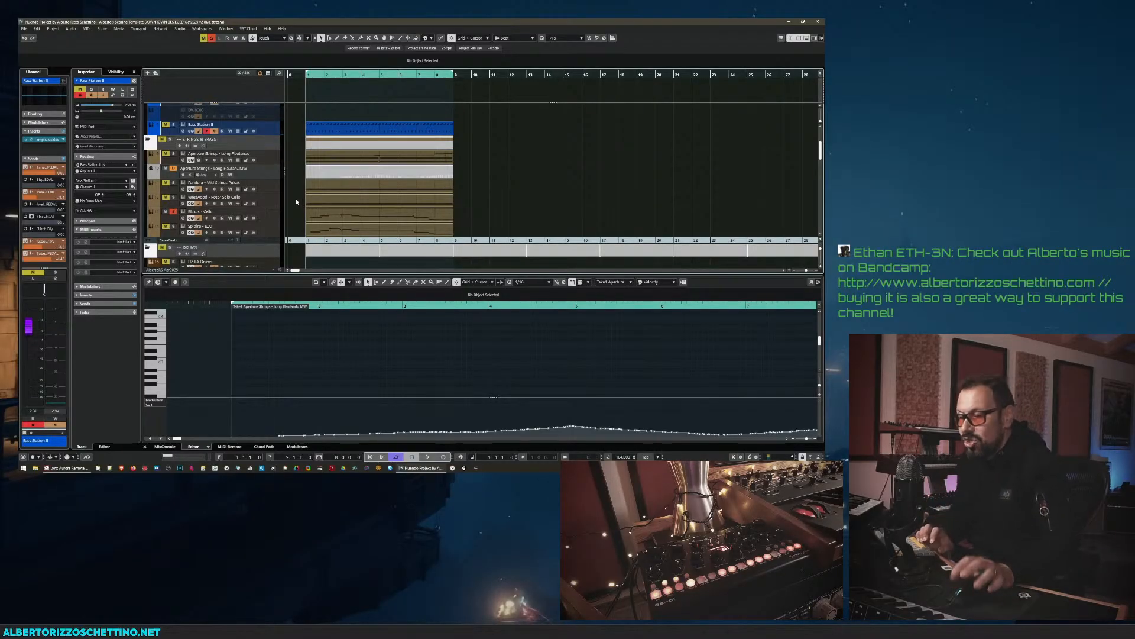
- Select the Blakus - Cello track and play its soloed part through the loop
click(269, 217)
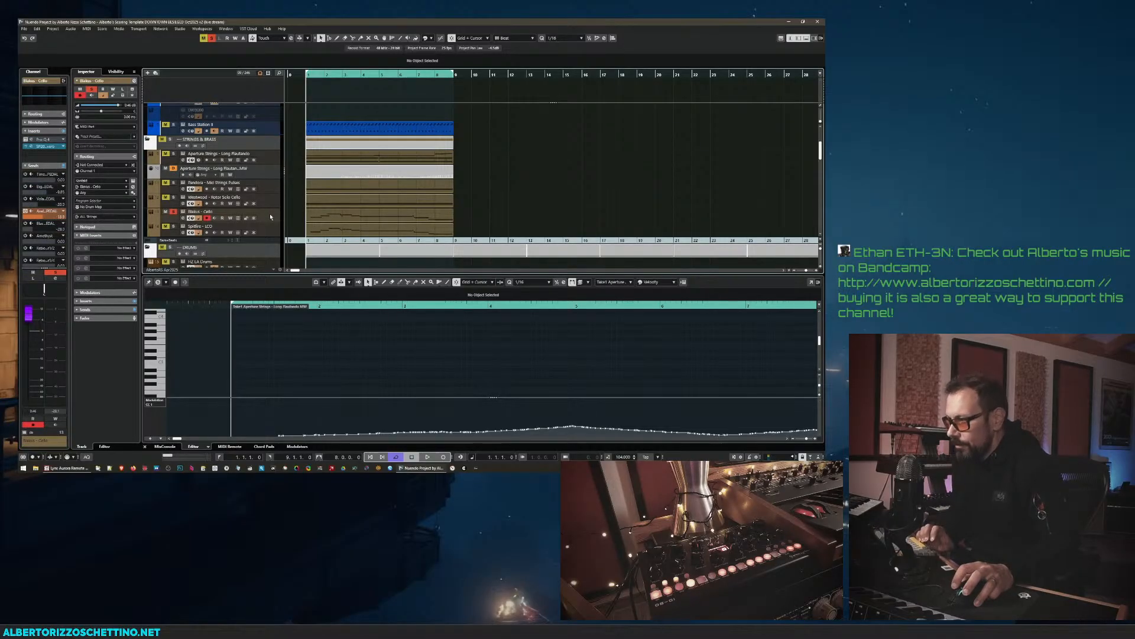
key(space)
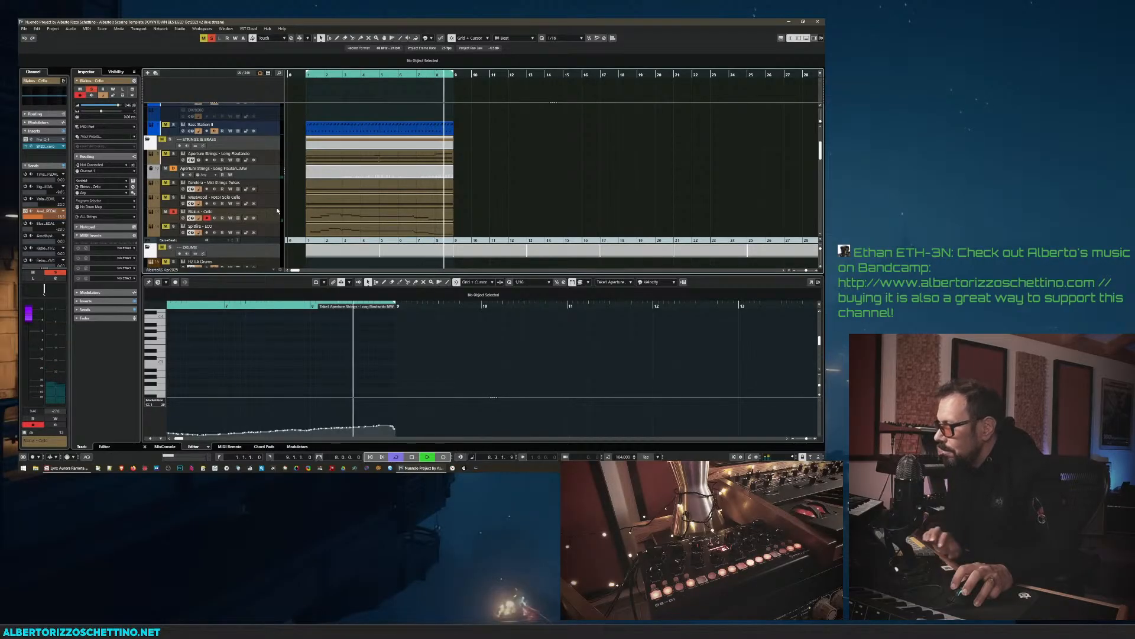
key(space)
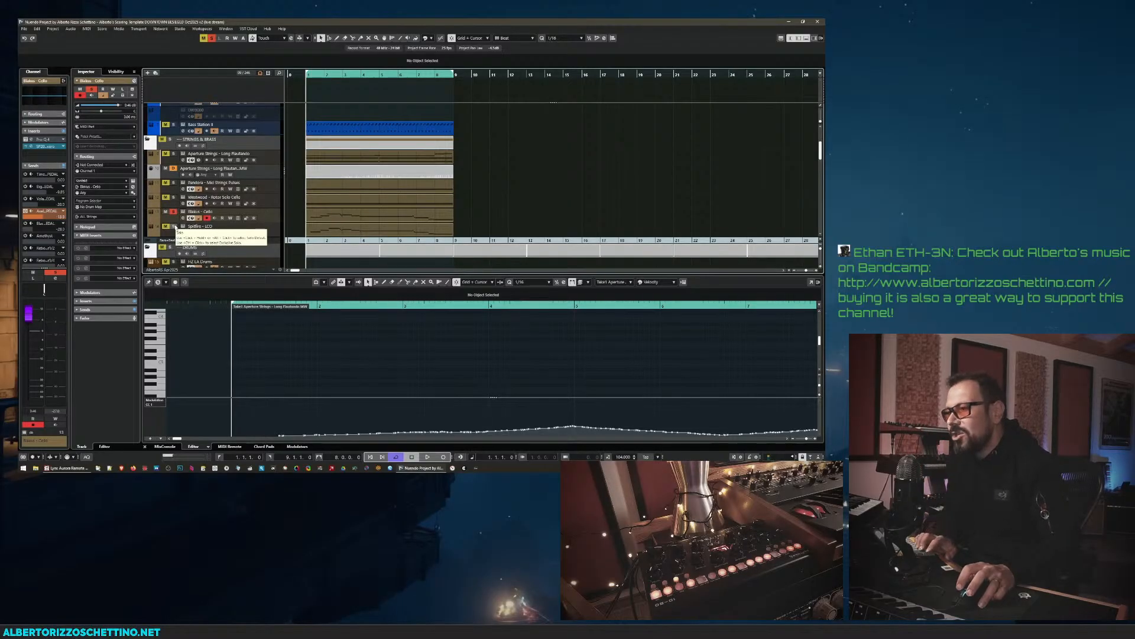
- Solo only the Spitfire - LCO track and play its part through the loop
ctrl+click(174, 226)
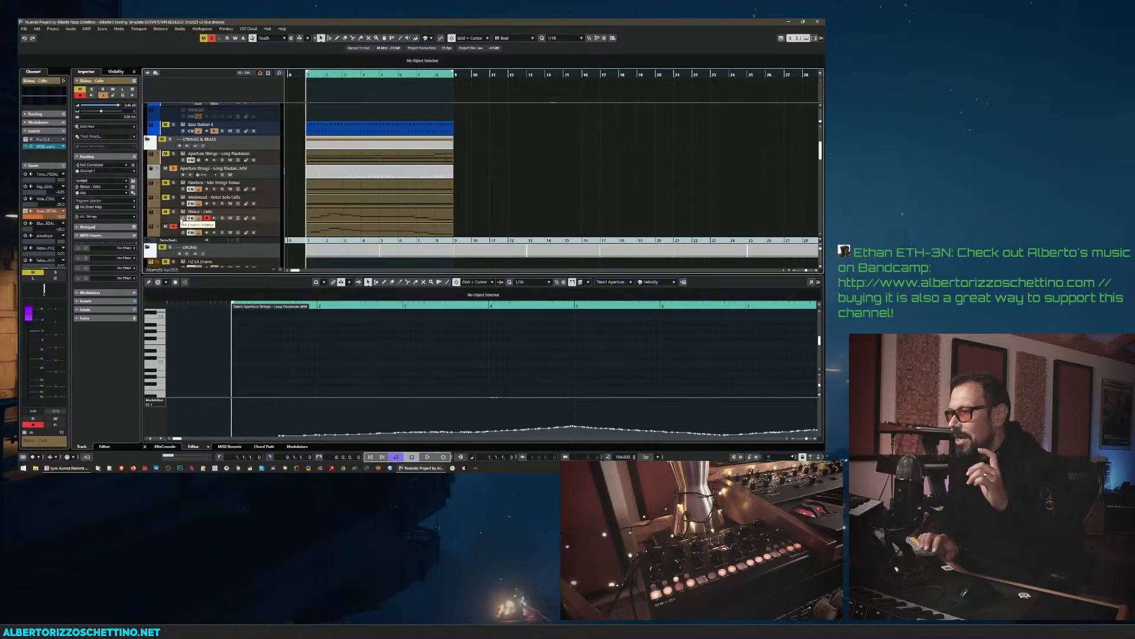
key(space)
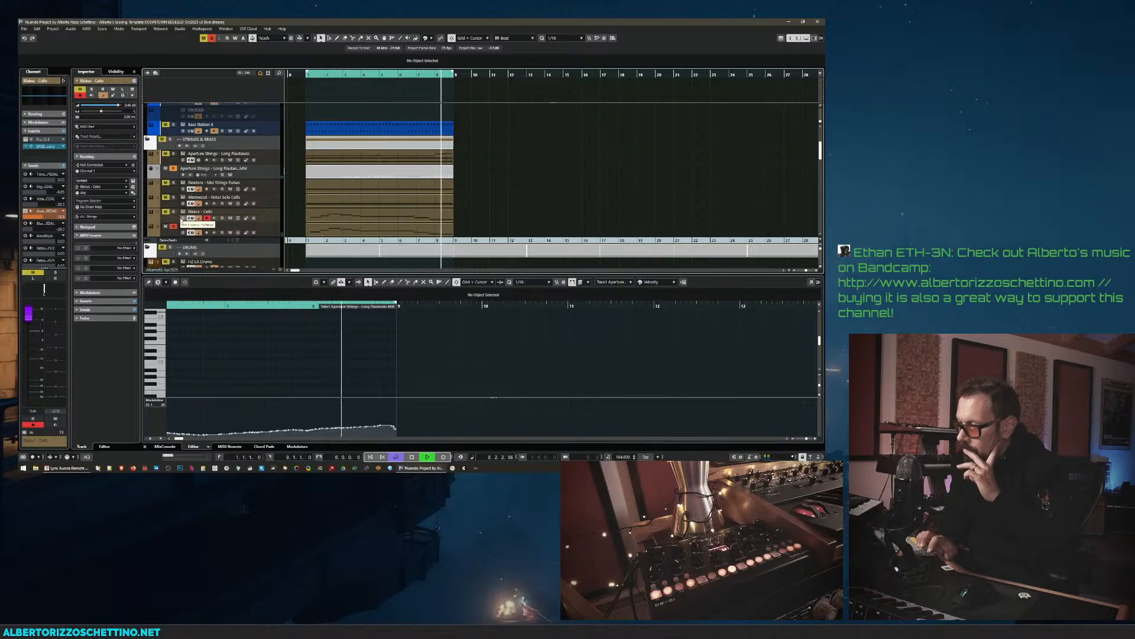
key(space)
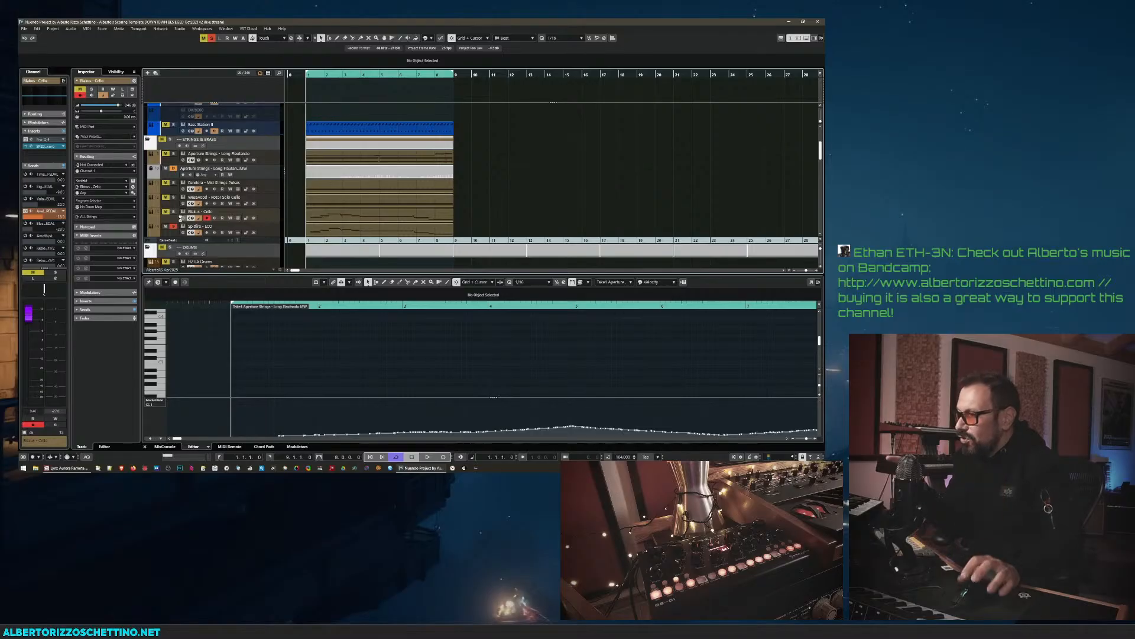
- Compare the MIDI notes of the Blakus - Cello and Spitfire - LCO parts in the editor
click(350, 221)
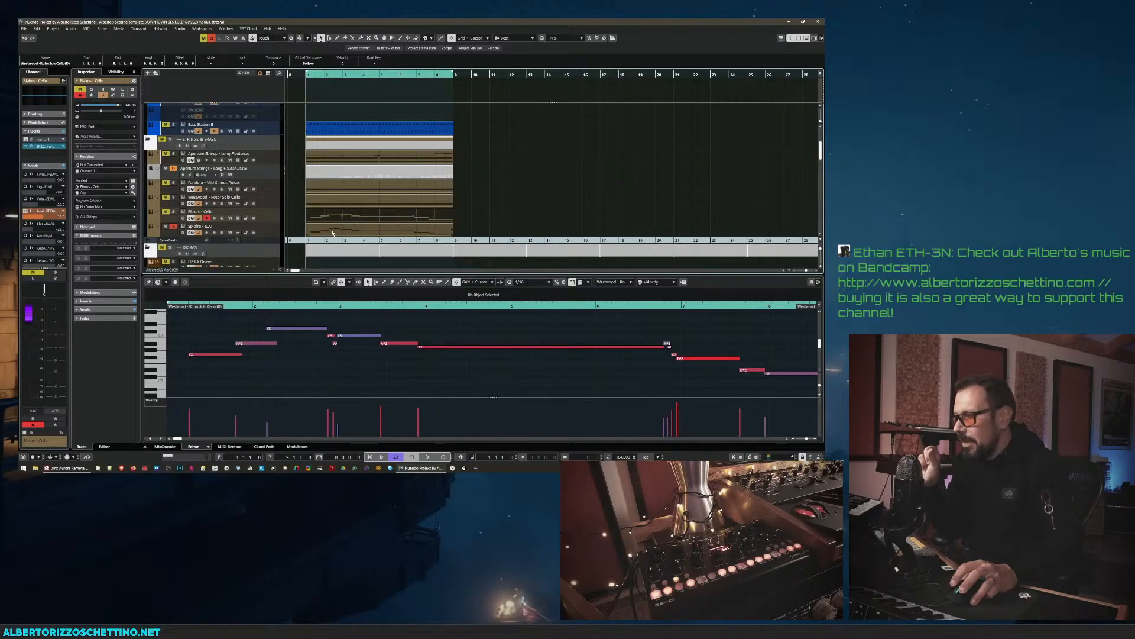
click(331, 231)
click(335, 218)
click(334, 230)
click(336, 218)
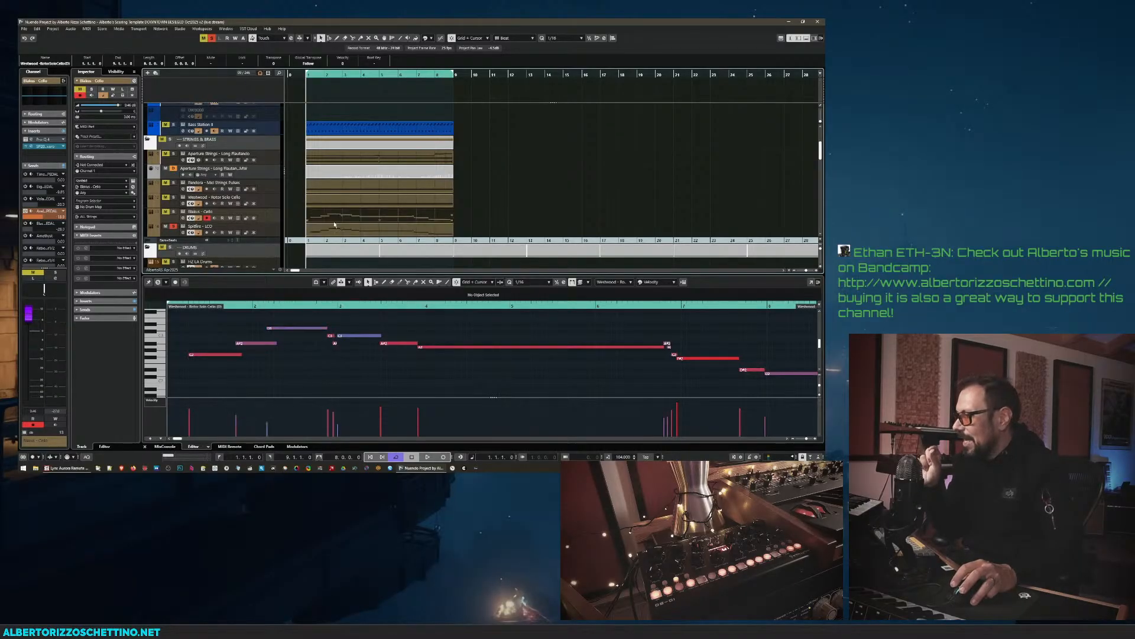
click(335, 228)
click(336, 216)
click(332, 230)
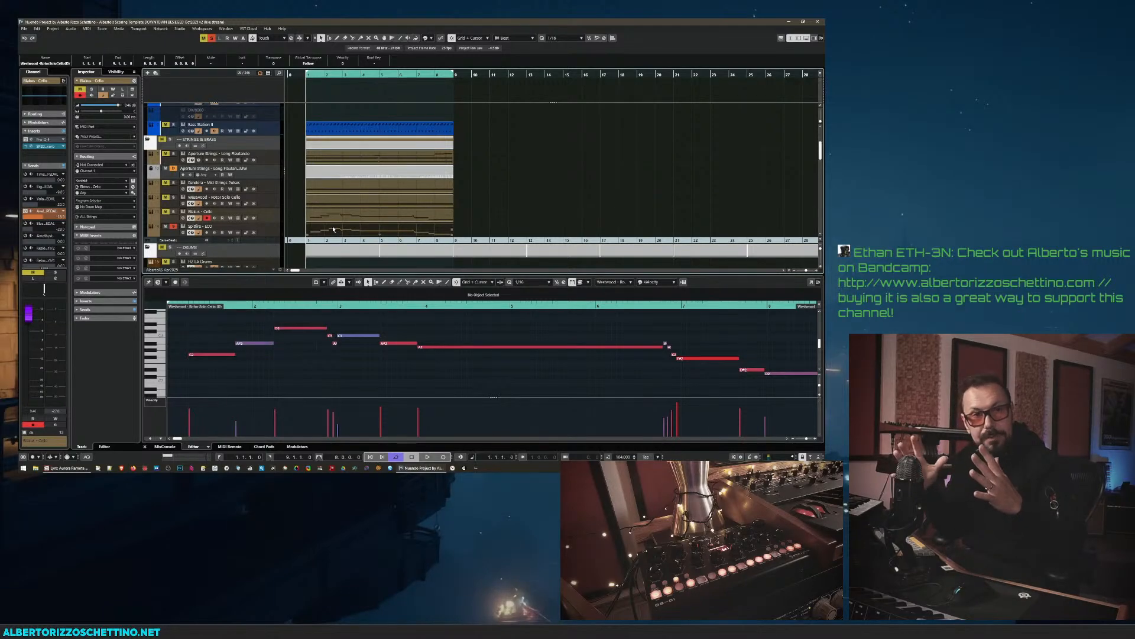
click(342, 217)
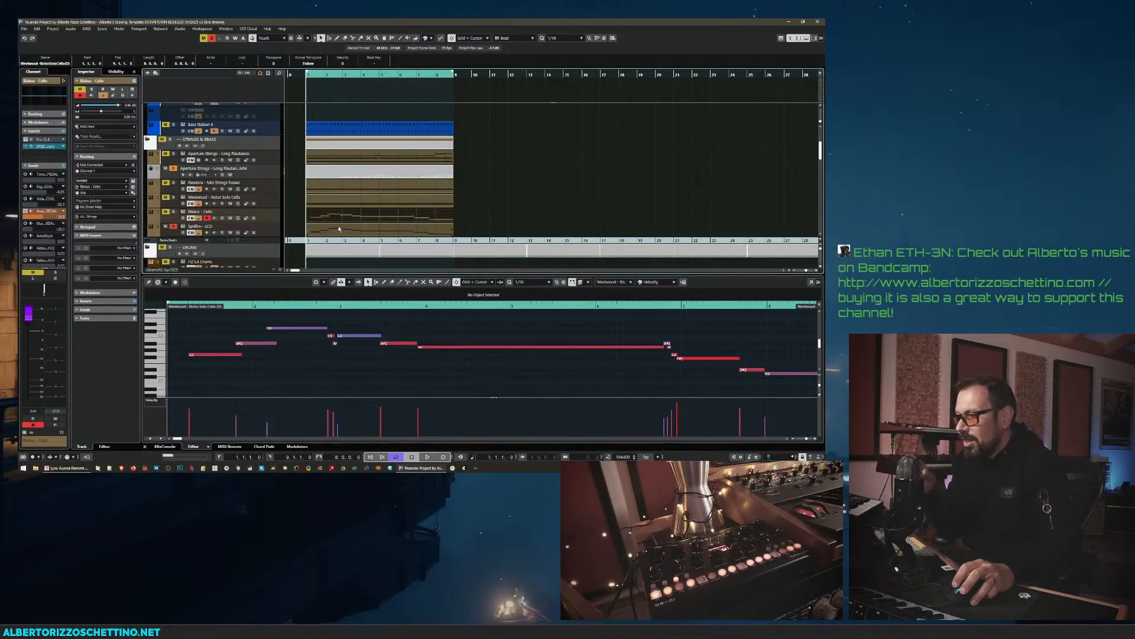
click(342, 229)
click(343, 218)
click(343, 229)
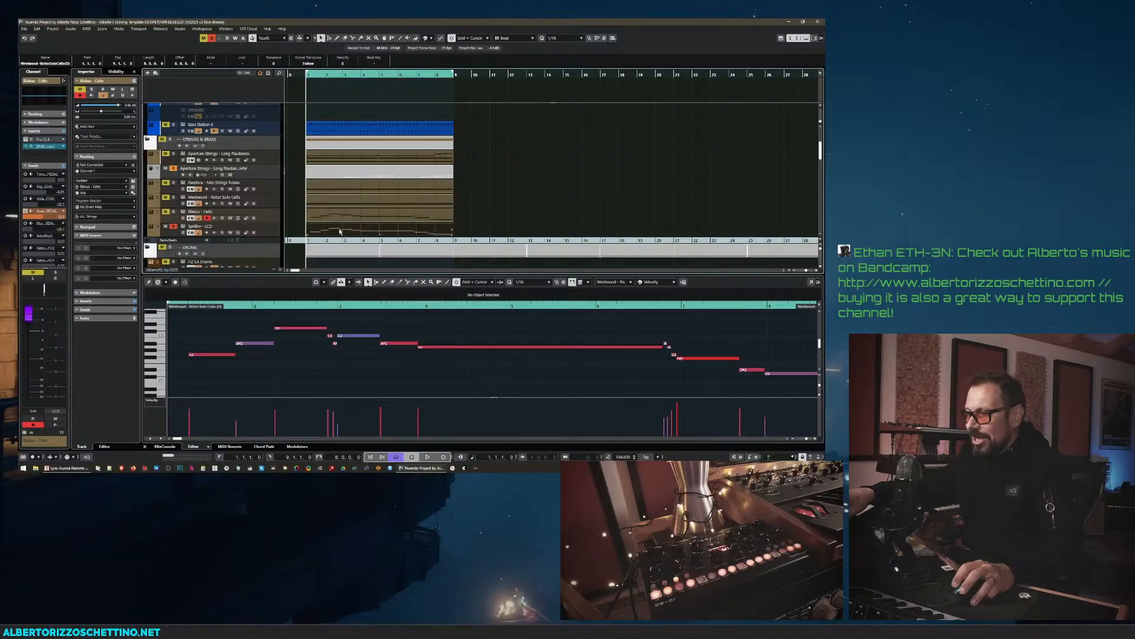
click(343, 220)
click(341, 231)
click(344, 219)
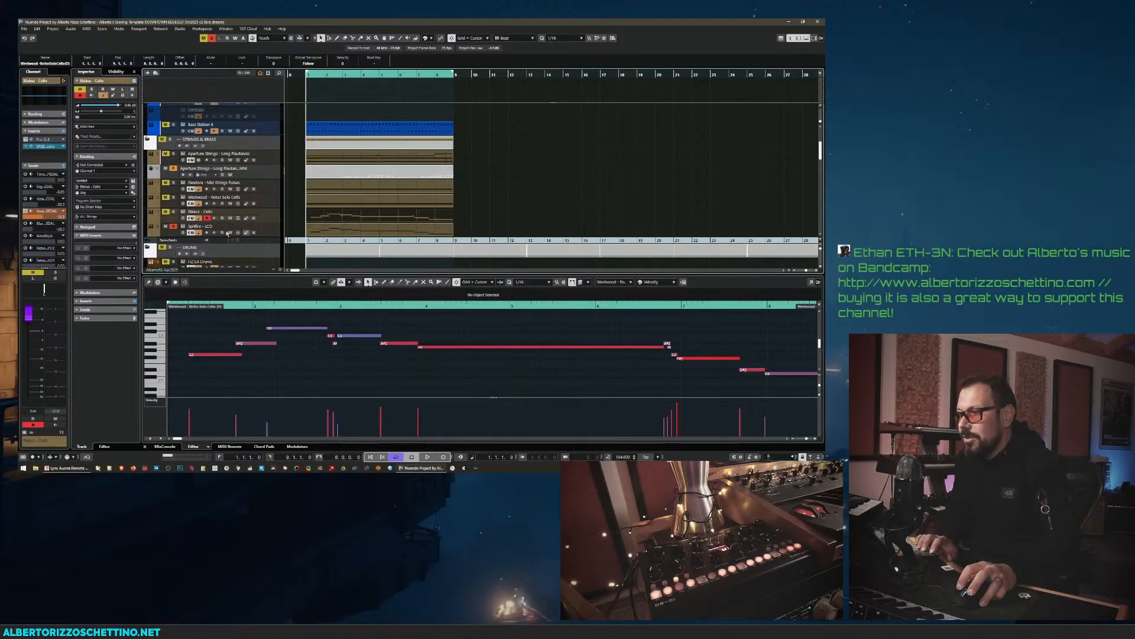
- Solo Blakus - Cello together with Spitfire - LCO and play both layers through the loop
click(173, 211)
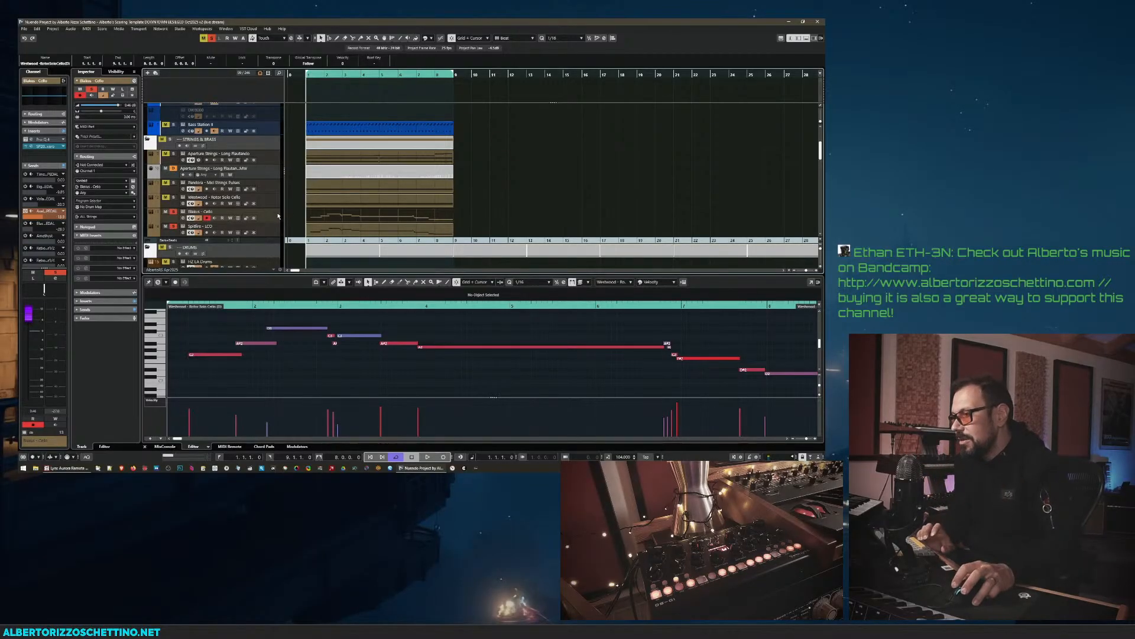
key(space)
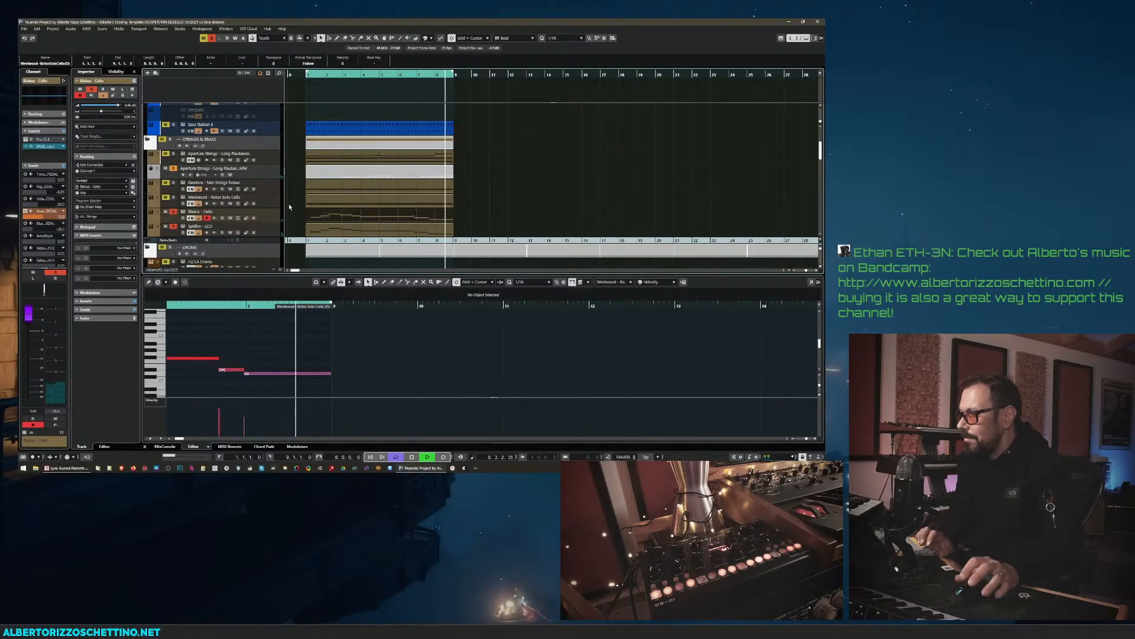
key(space)
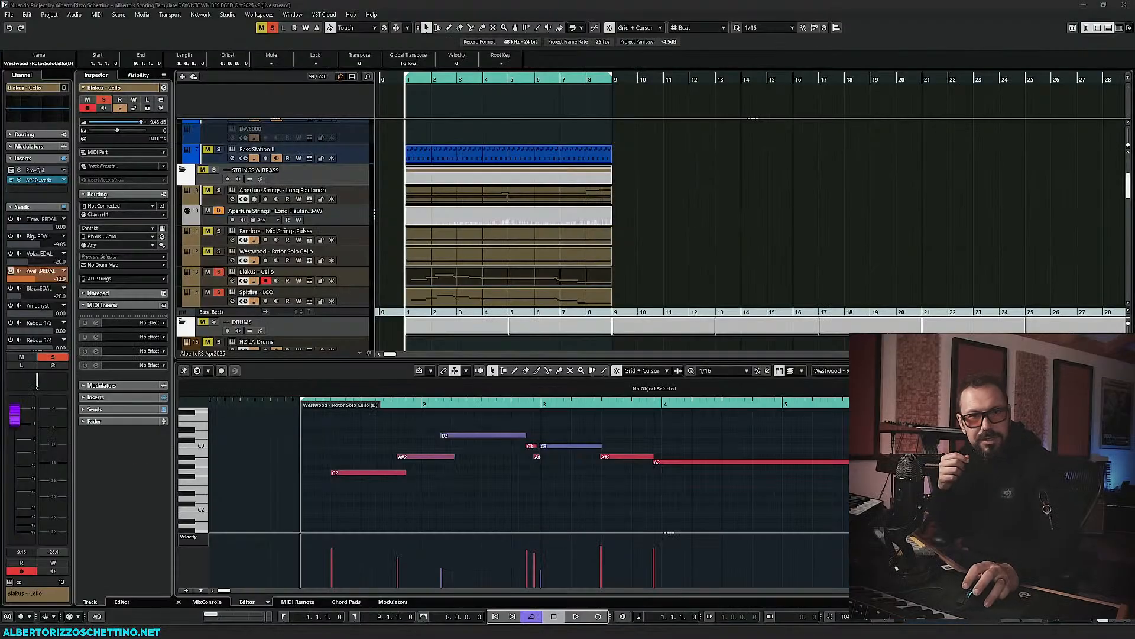
- Add a stereo group track named Cello+ after the Spitfire - LCO track, with its audio output set to ALL Strings
click(225, 297)
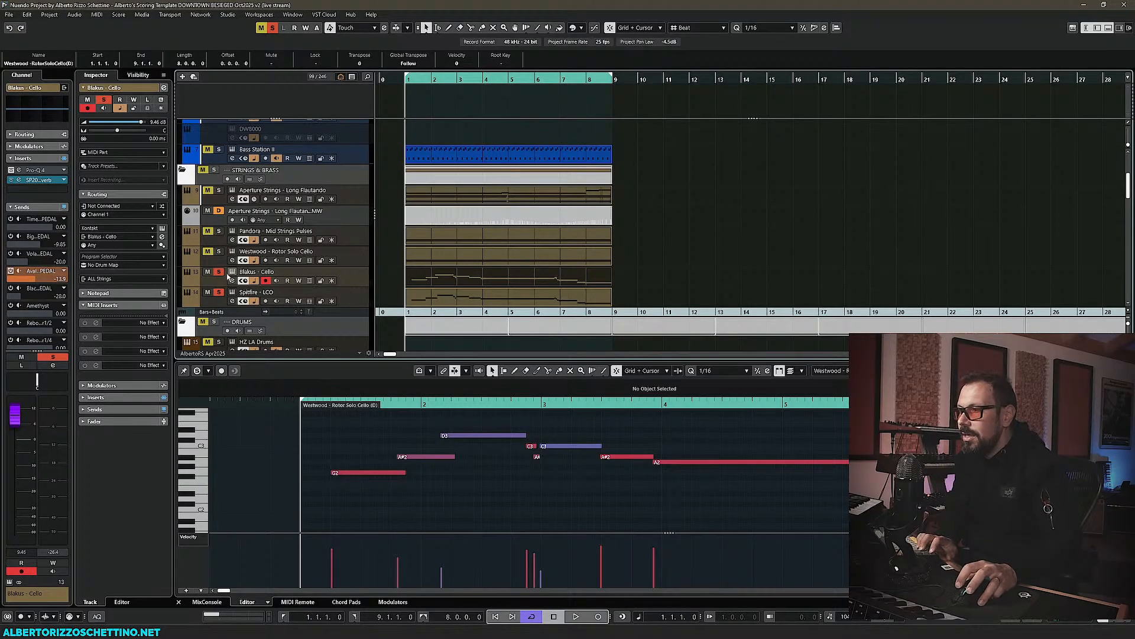
click(356, 301)
key(t)
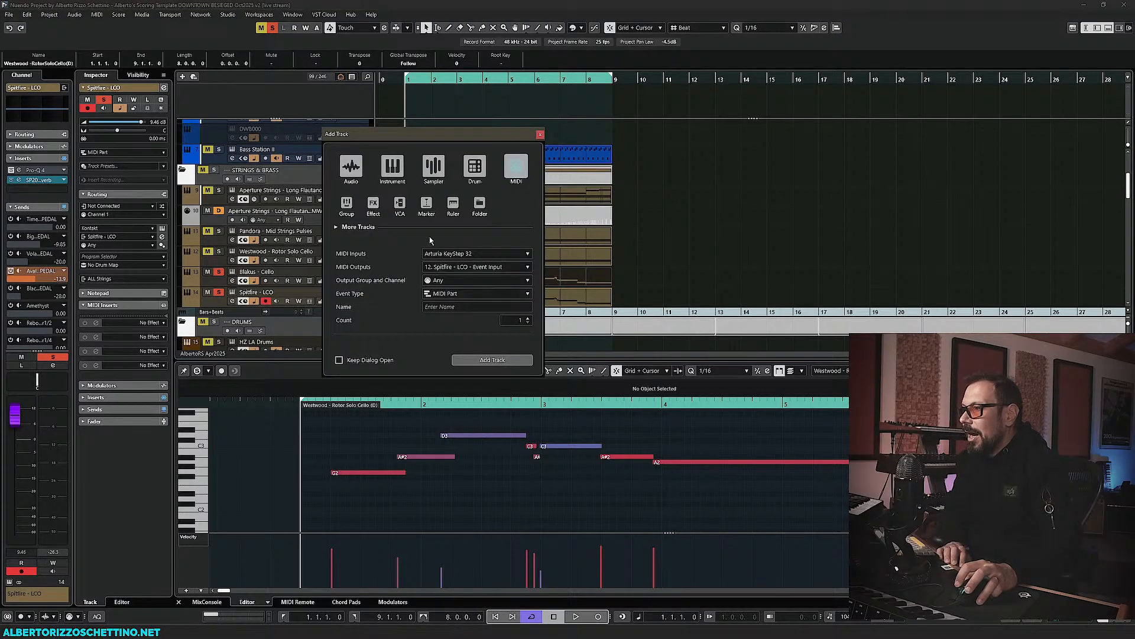
click(347, 206)
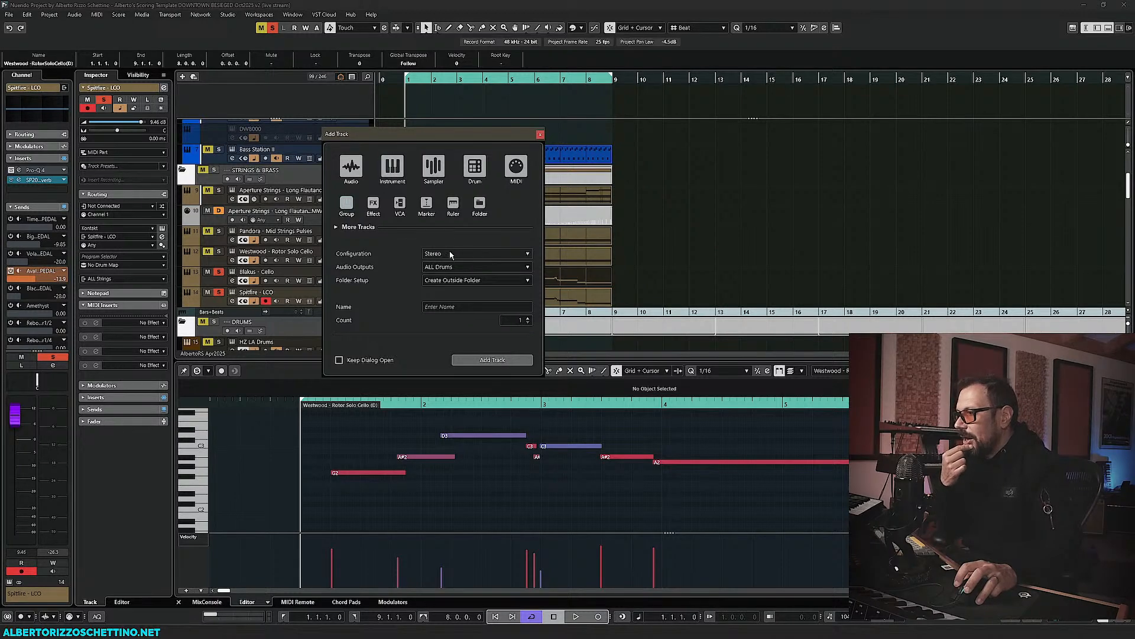
click(453, 266)
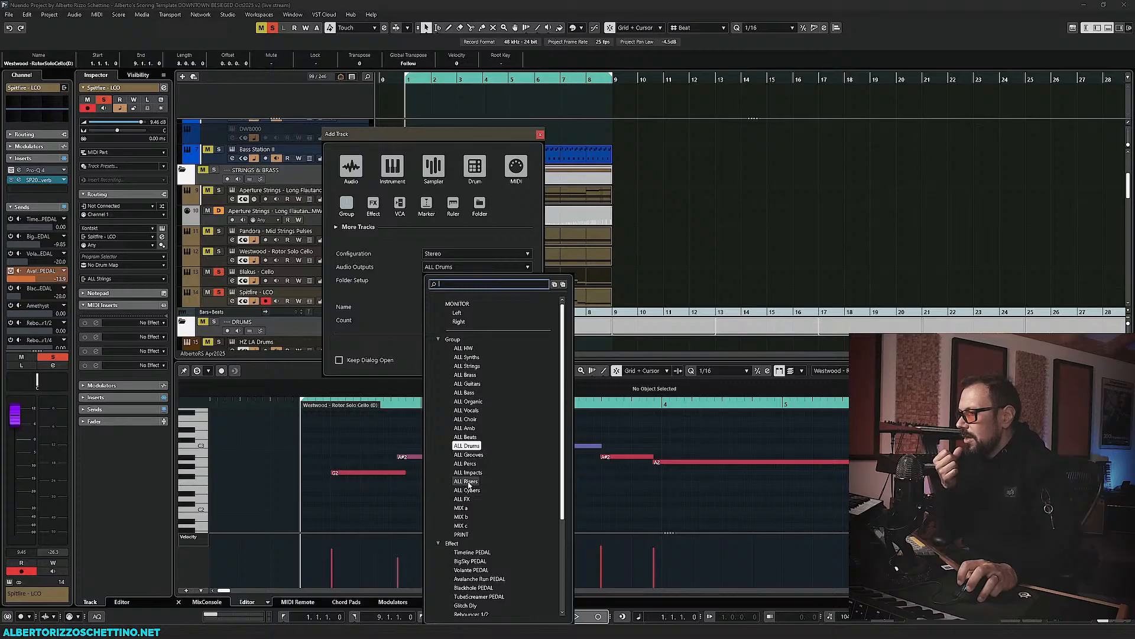
click(466, 365)
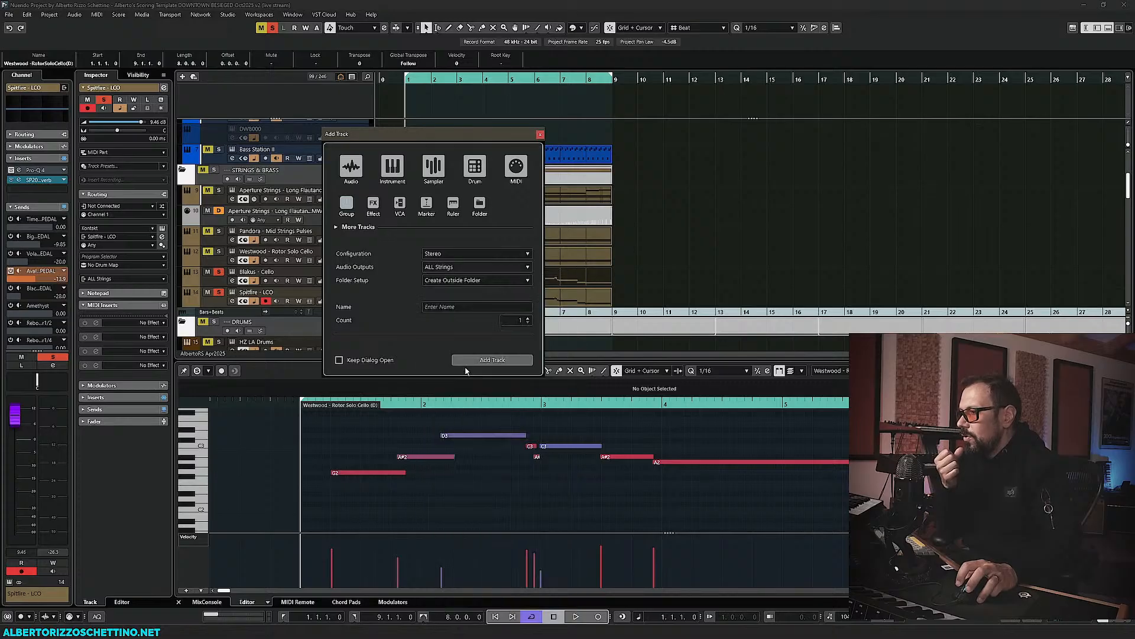
click(446, 307)
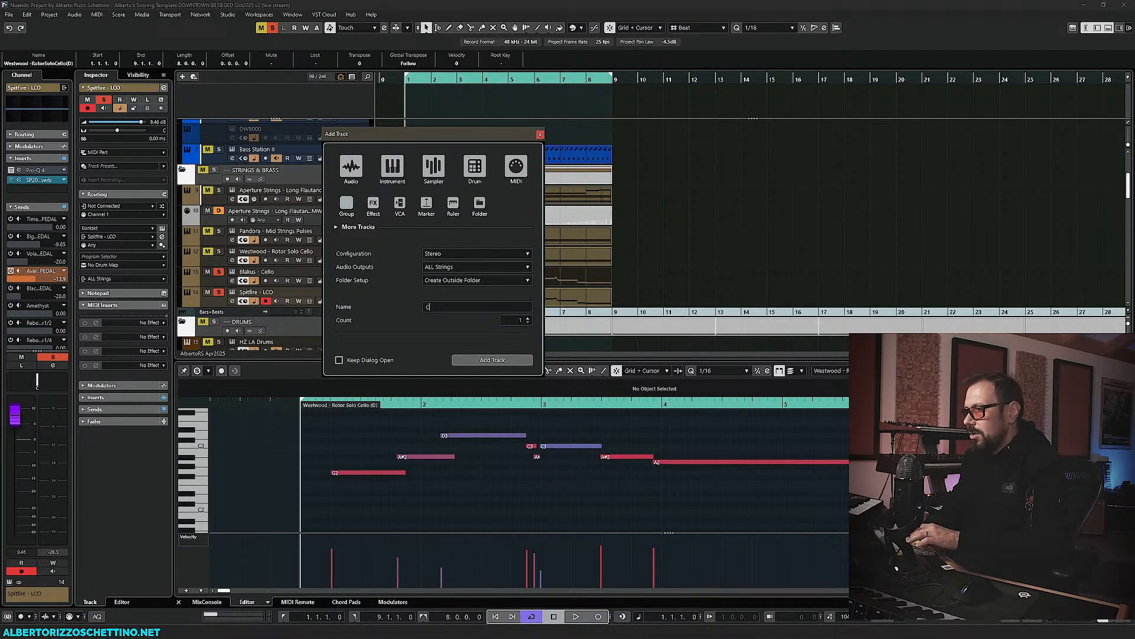
text(Cello+)
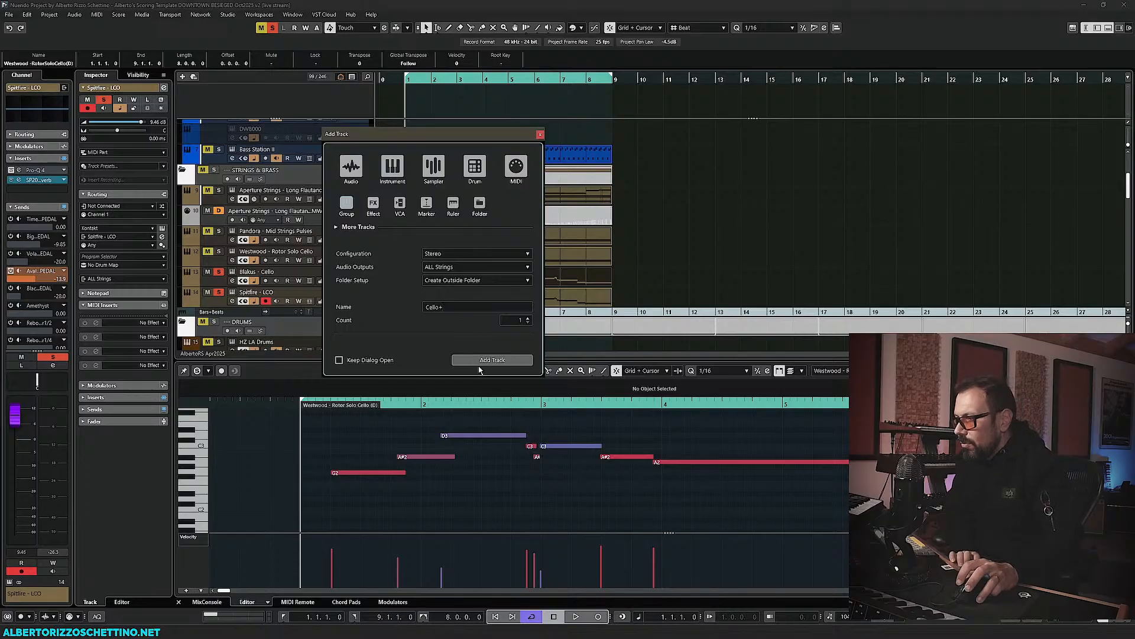
click(478, 363)
- Route the output of the Blakus - Cello track to the Cello+ group
click(329, 295)
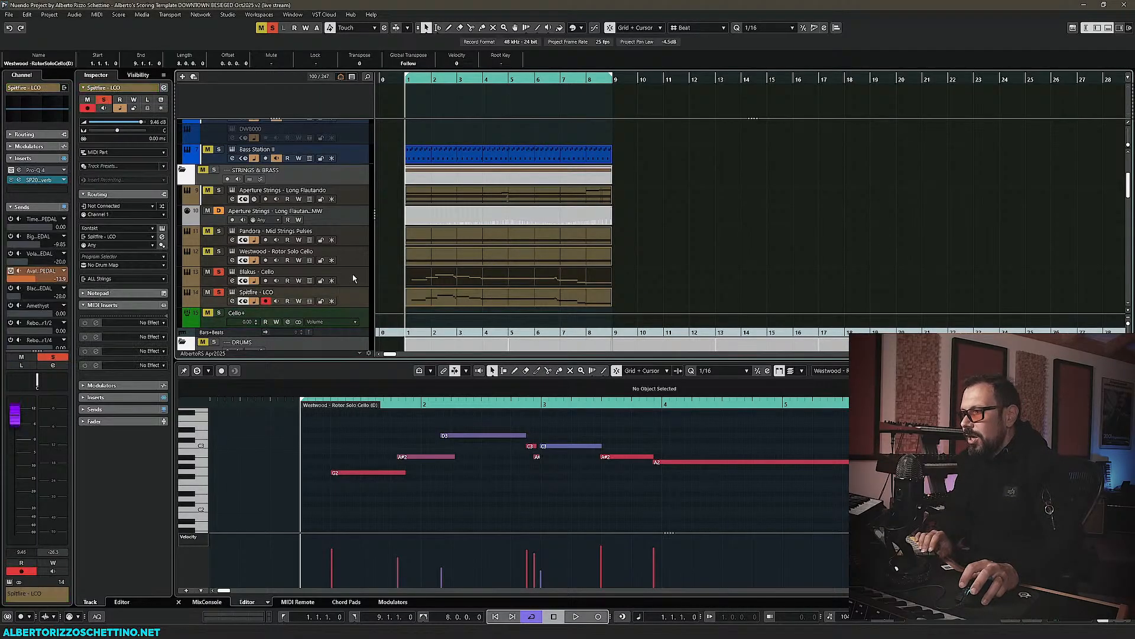
shift+click(354, 275)
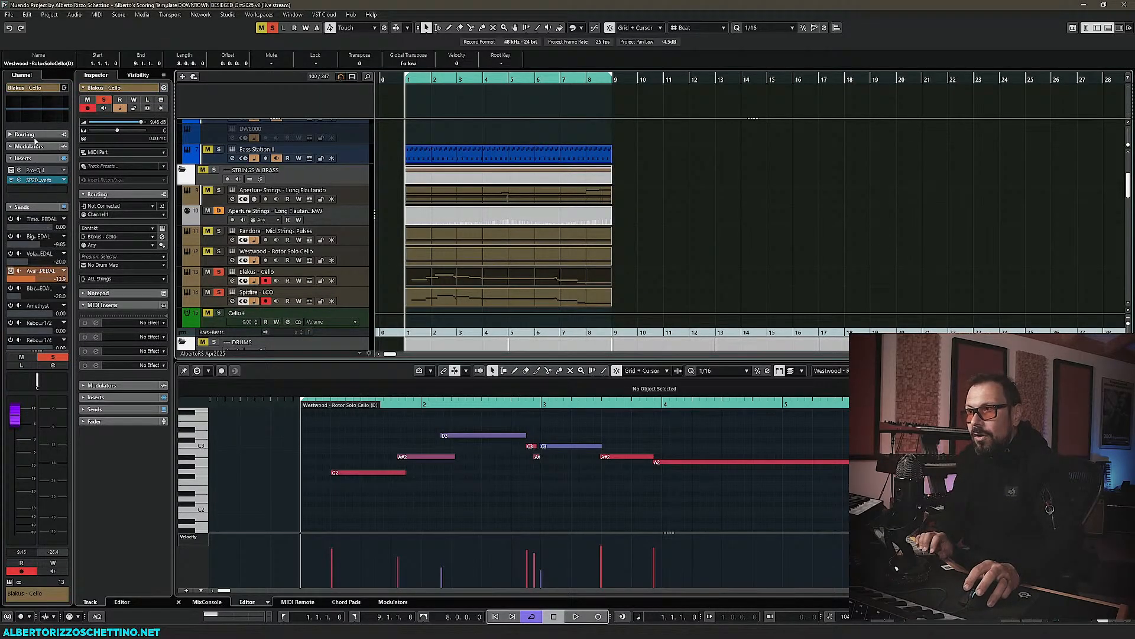
click(36, 135)
click(34, 155)
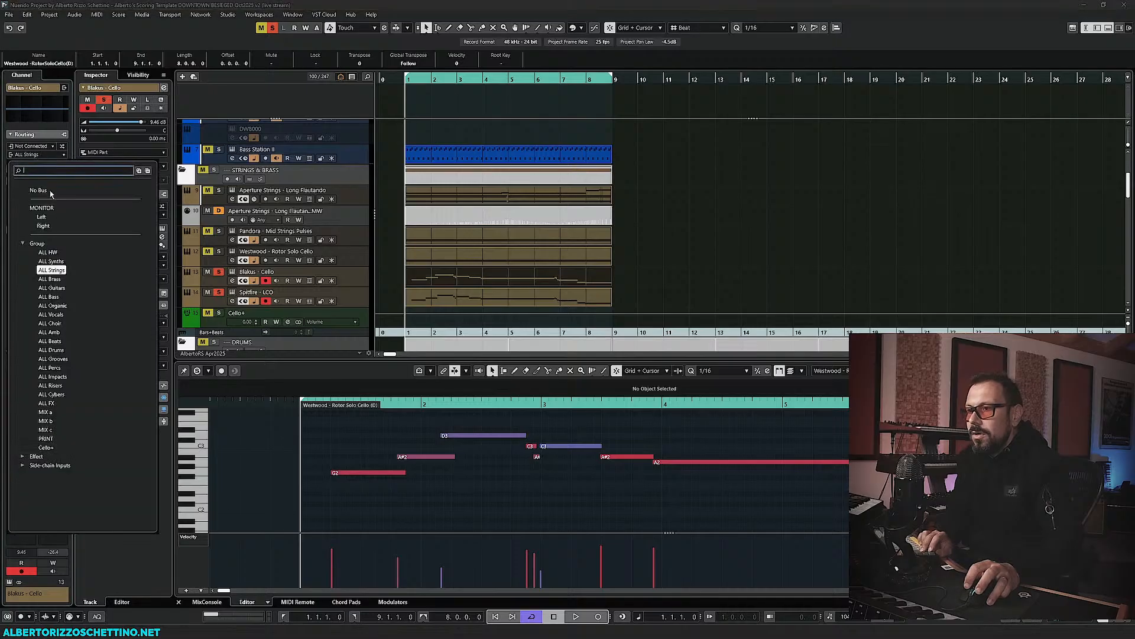
click(50, 448)
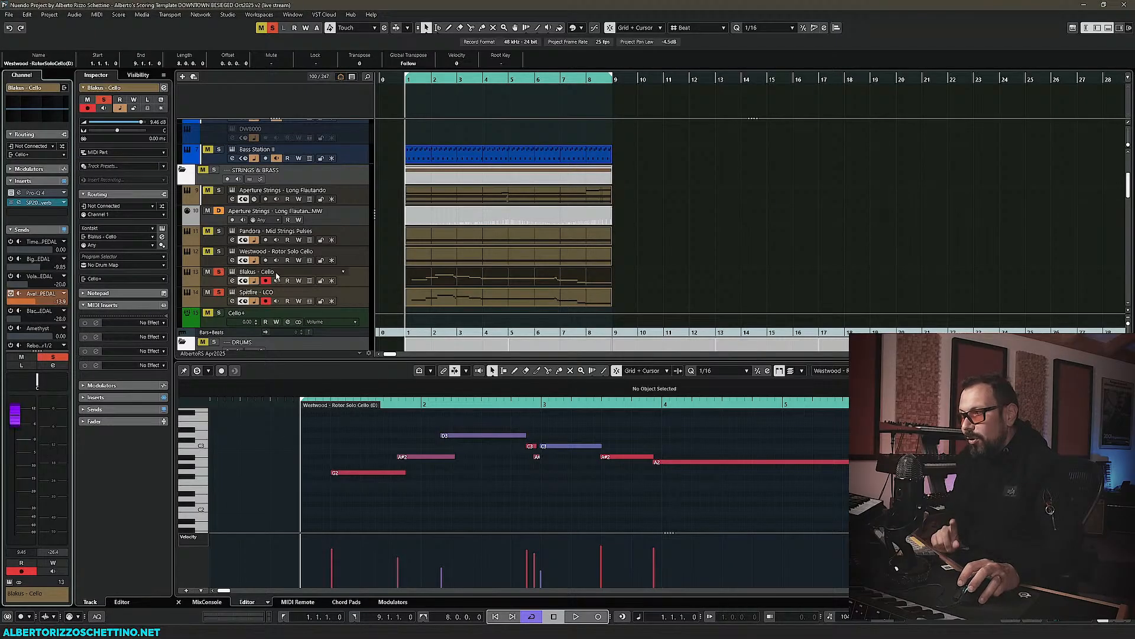
- Route the output of the Spitfire - LCO track to the Cello+ group
click(349, 296)
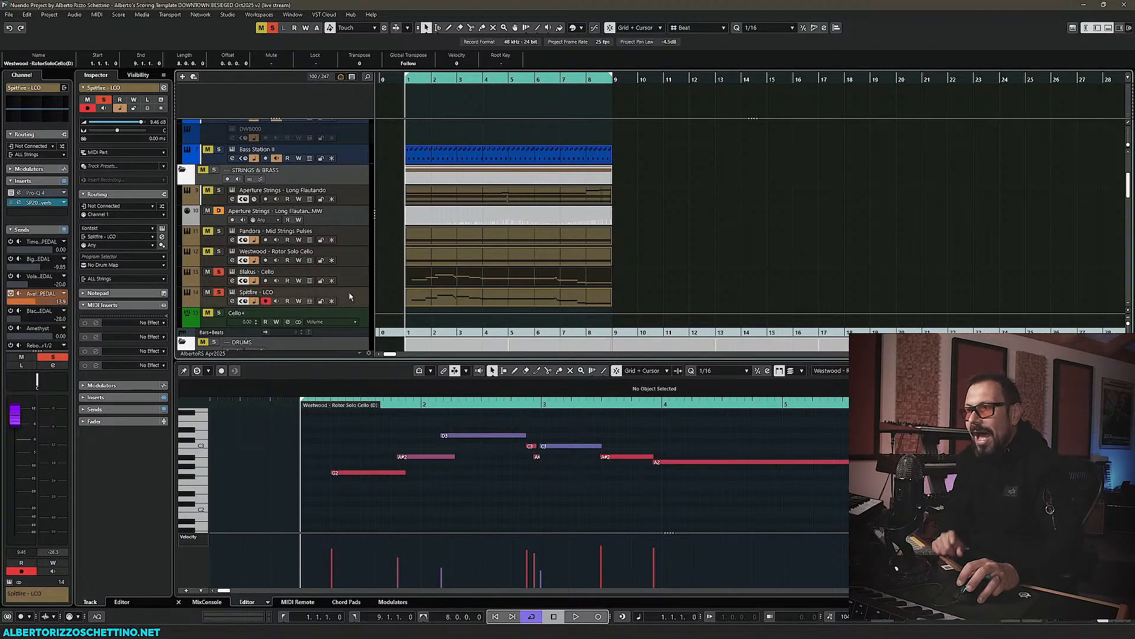
click(34, 154)
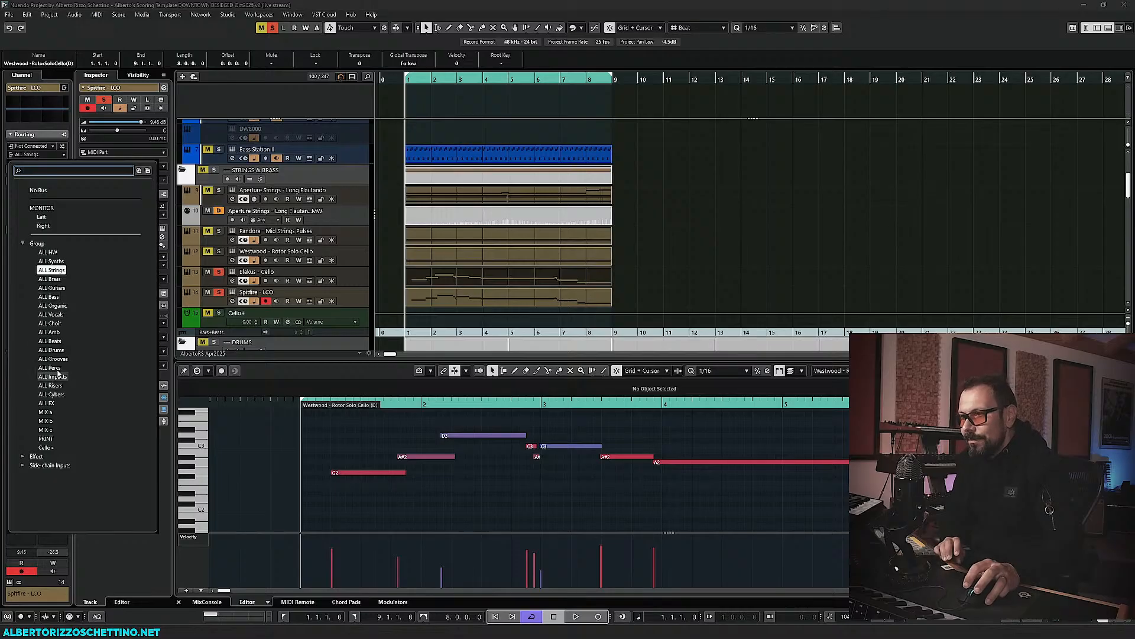
click(47, 447)
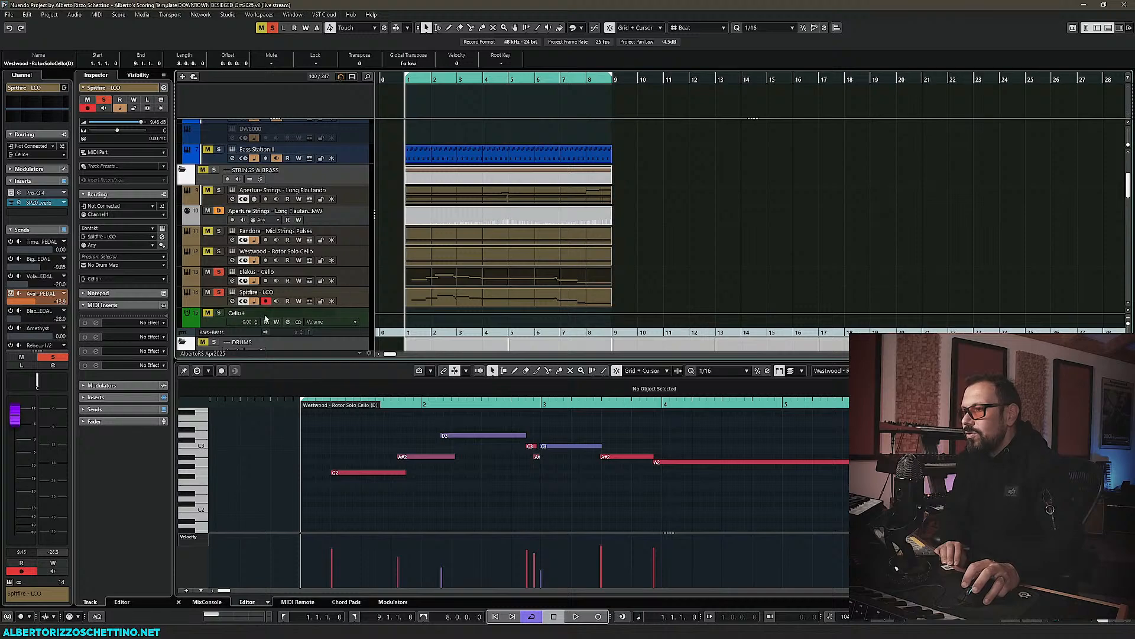
- Solo the Cello+ group and briefly play the loop to hear the two cello layers through it
click(218, 313)
alt+click(219, 313)
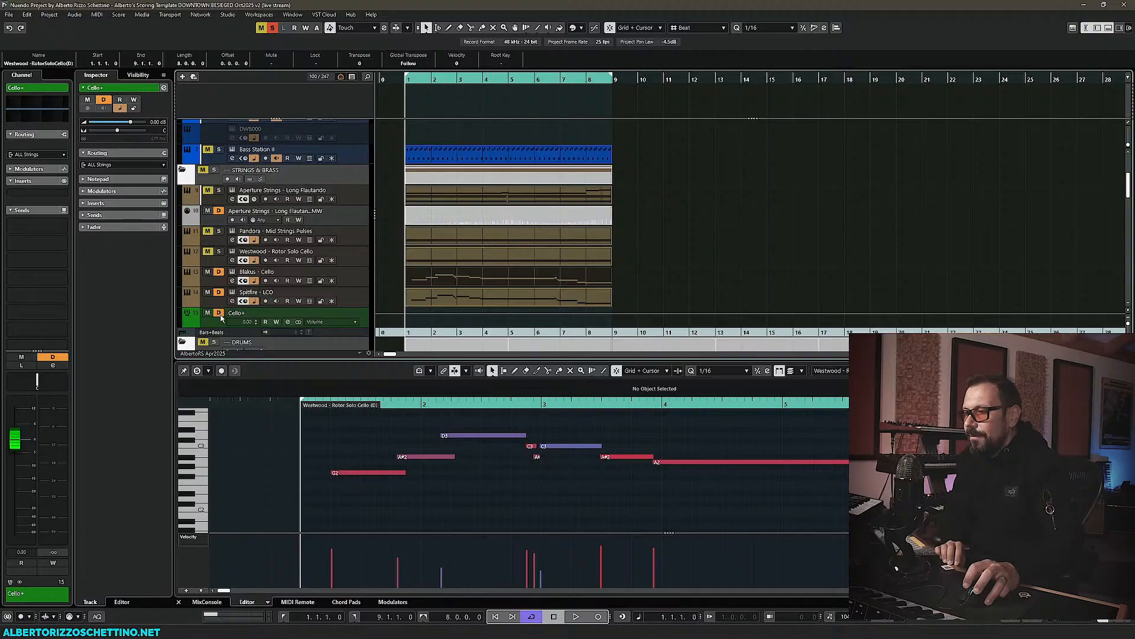
click(219, 313)
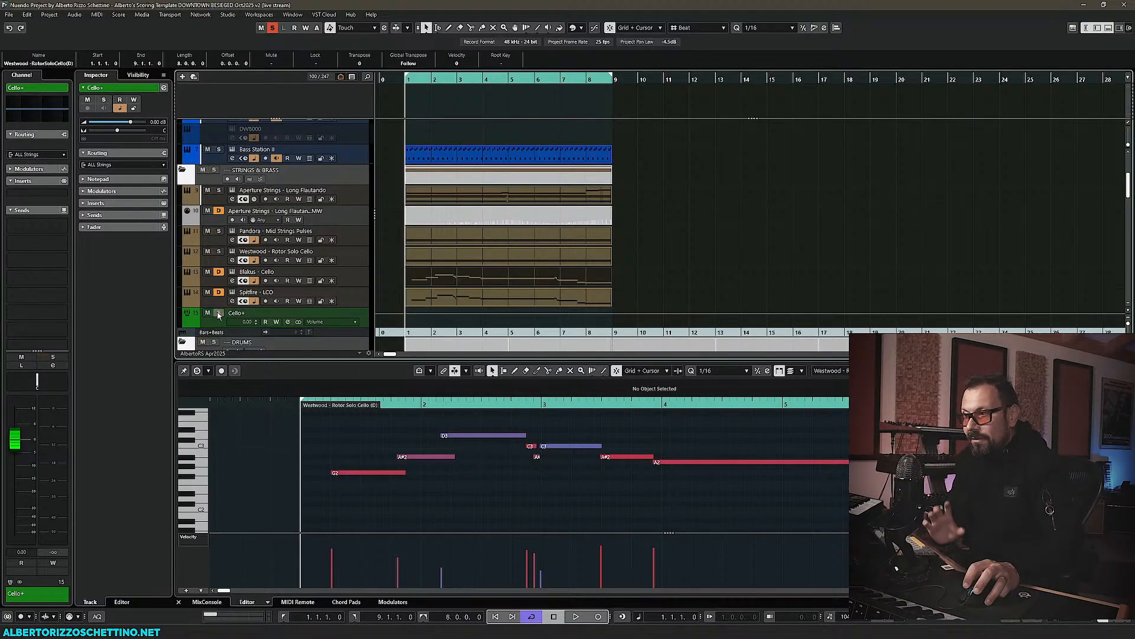
click(218, 313)
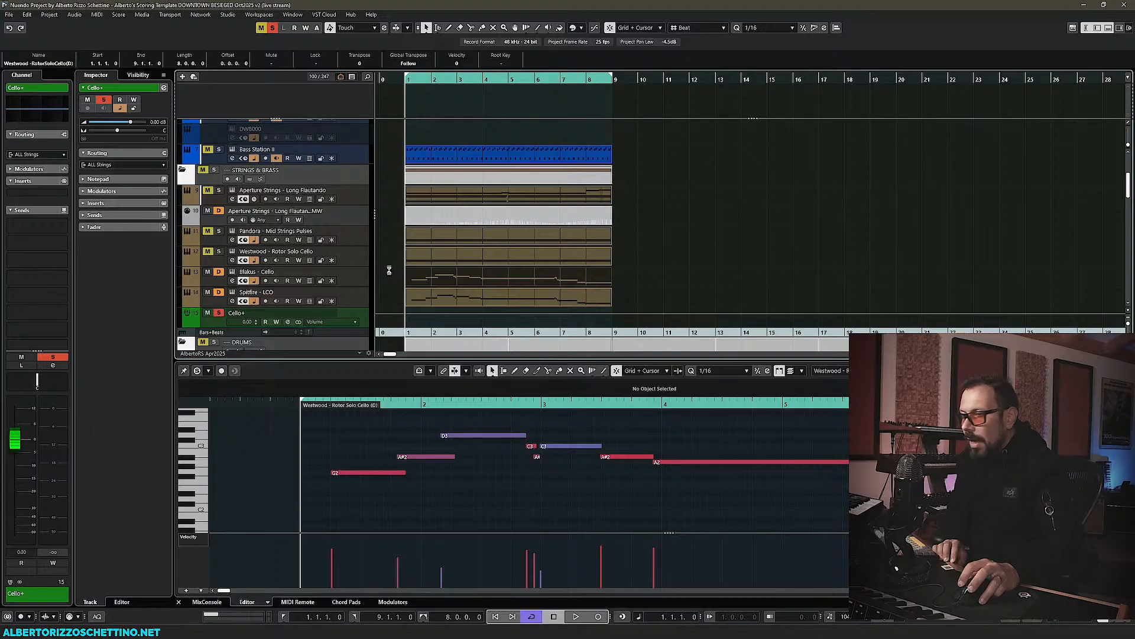
key(space)
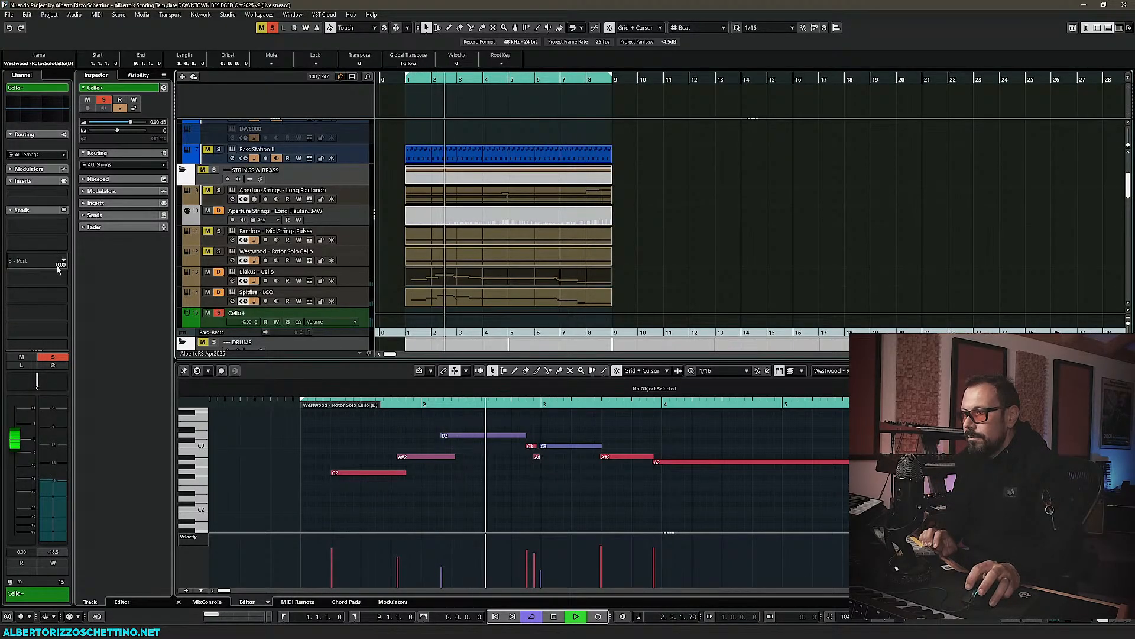
key(space)
- Look over the channel settings of the Blakus - Cello and Spitfire - LCO tracks in turn
click(353, 276)
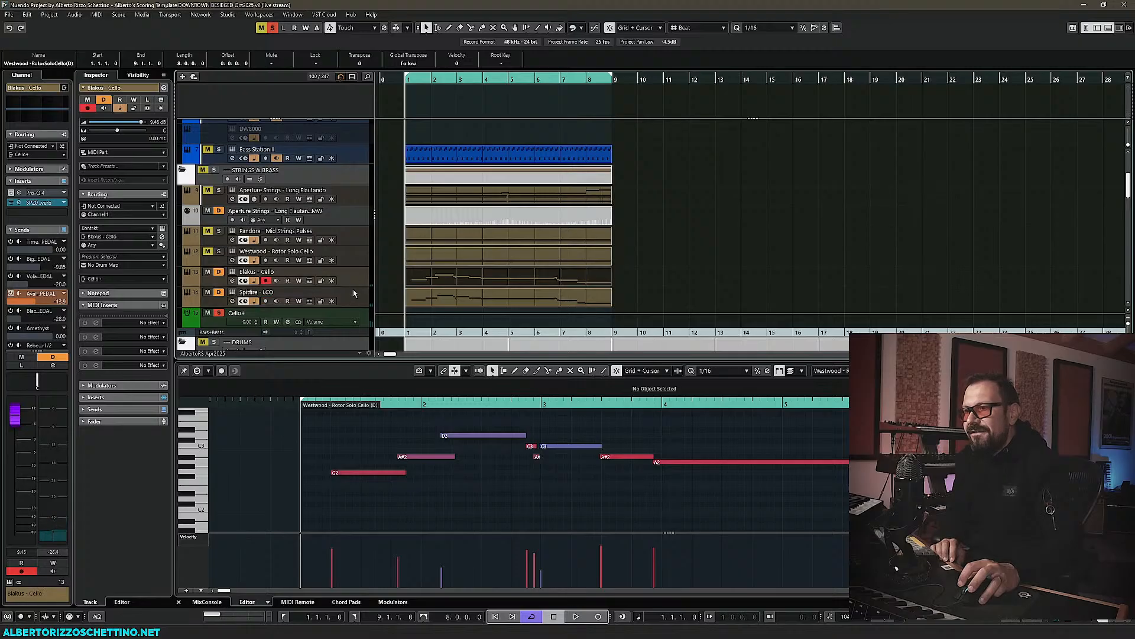
click(353, 292)
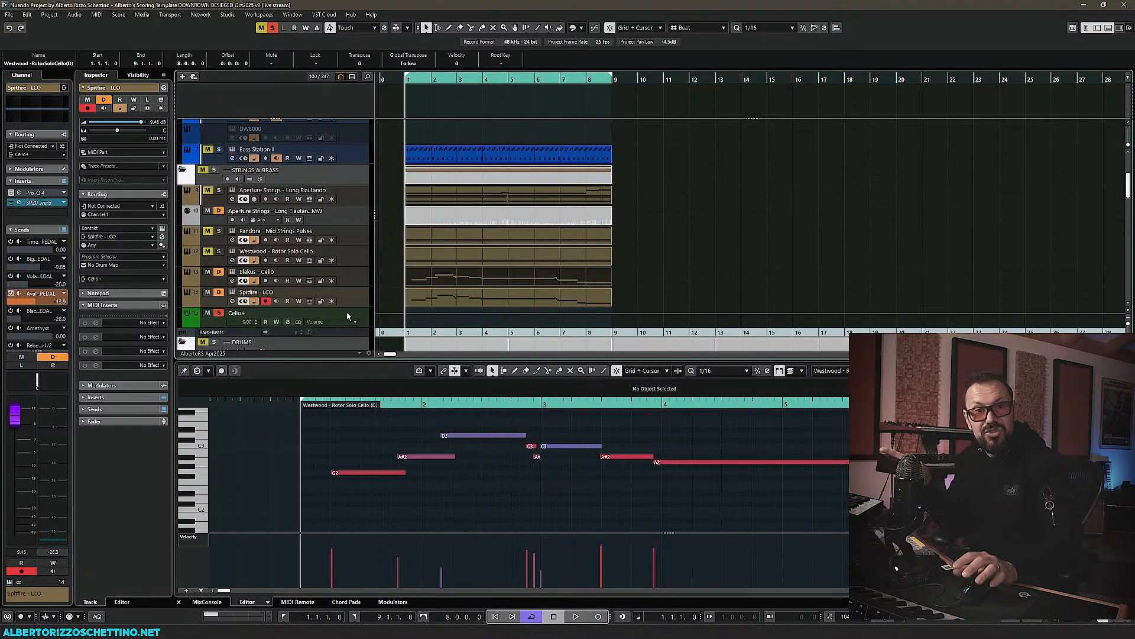
- Insert the Empirical Labs Prof Punch-Knuckles plug-in in the first insert slot of the Cello+ group and move its window off the arrangement
click(355, 319)
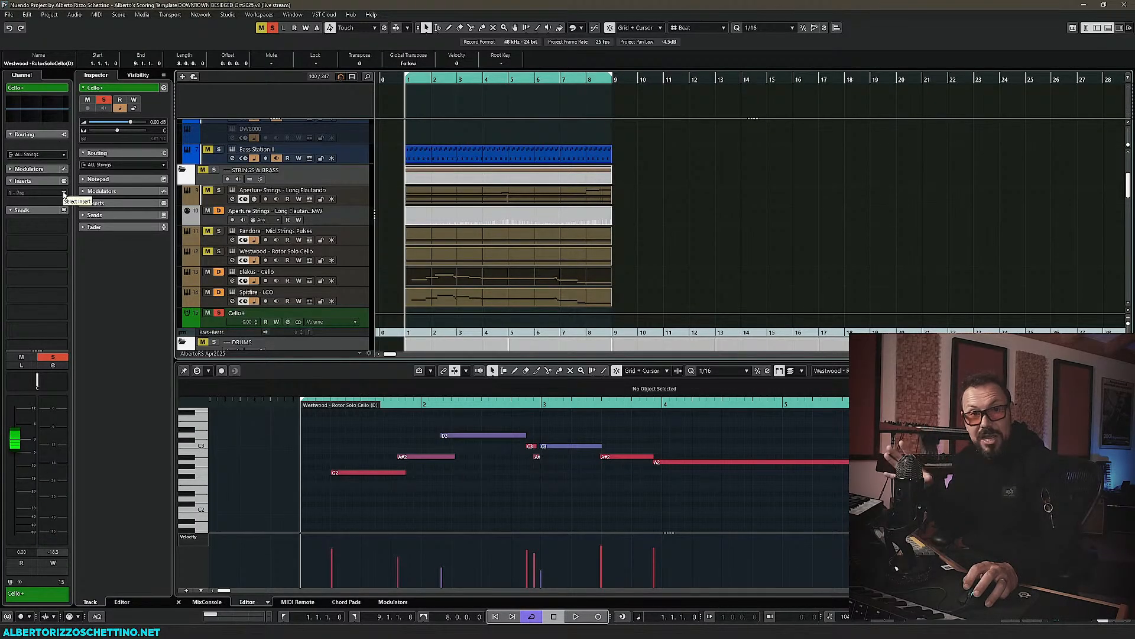
click(64, 194)
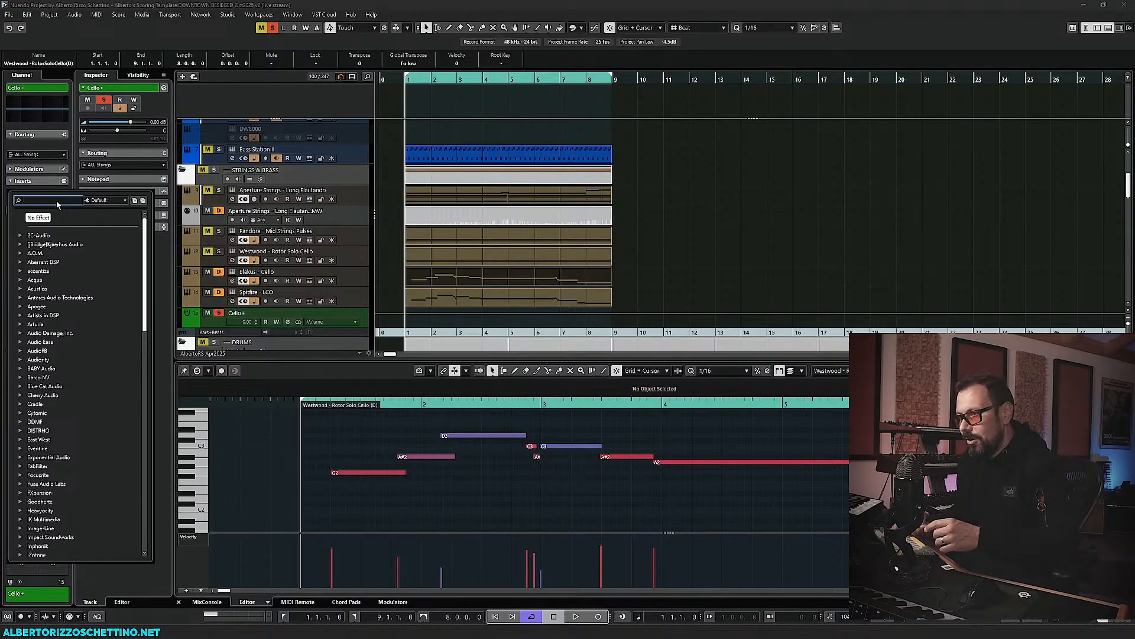
text(knu)
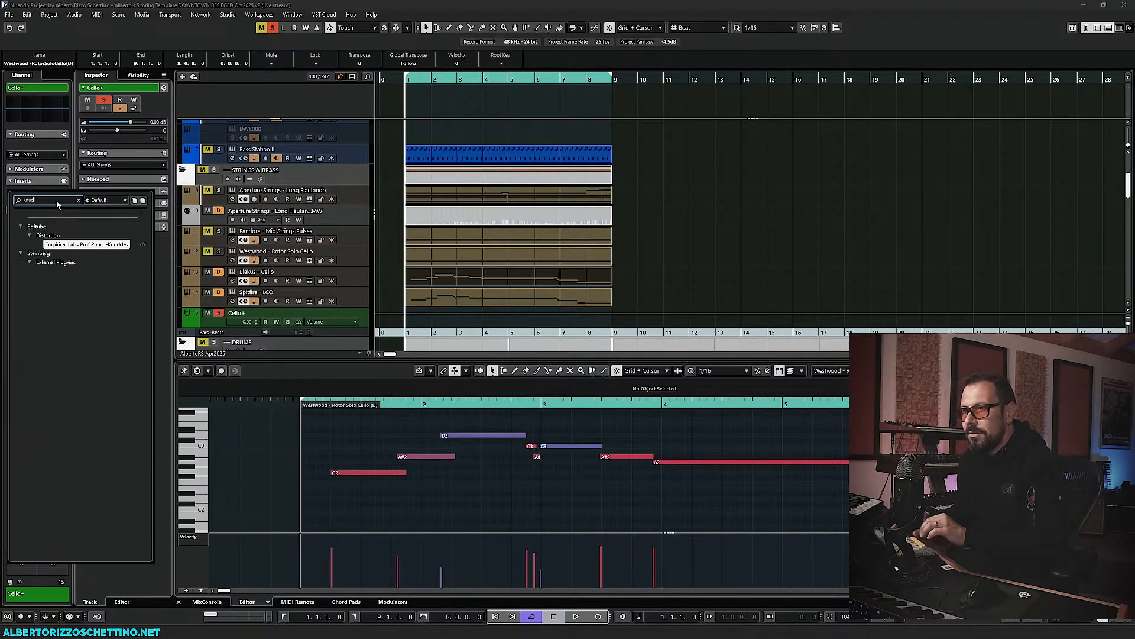
key(Return)
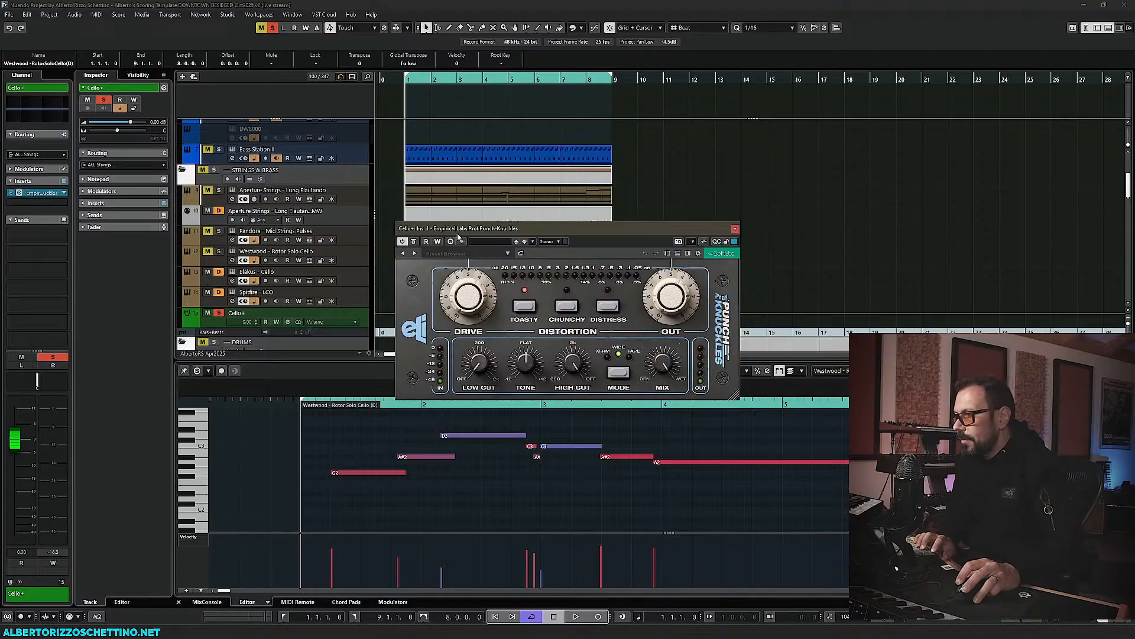
drag(457, 233, 164, 371)
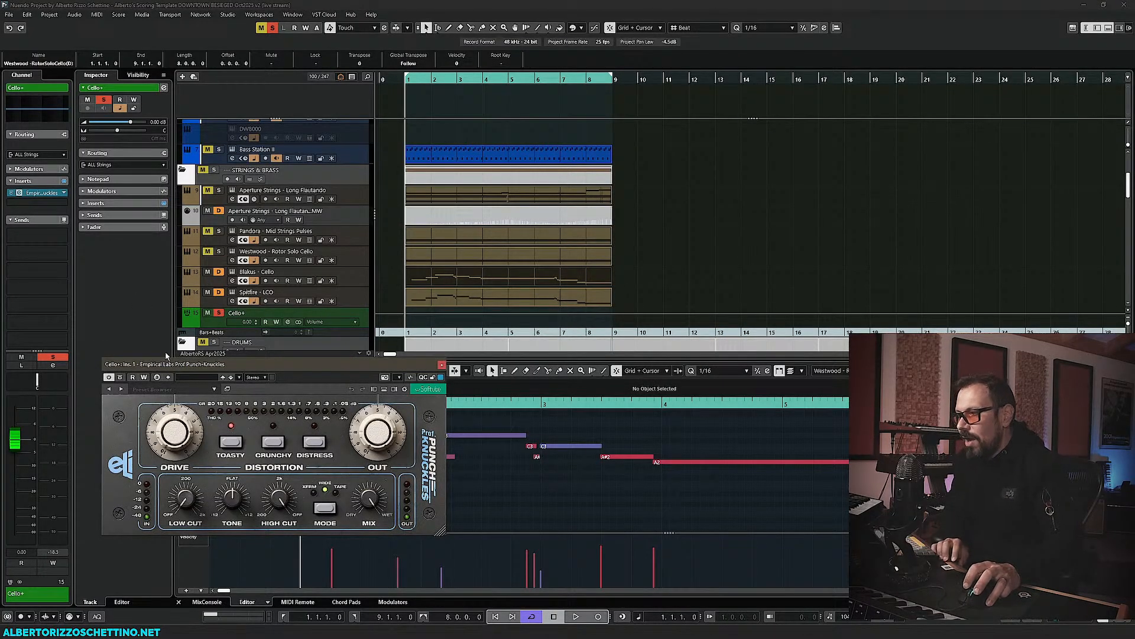
- Set Punch-Knuckles to Distress distortion and raise its Drive to about 7.1 while auditioning the loop
key(space)
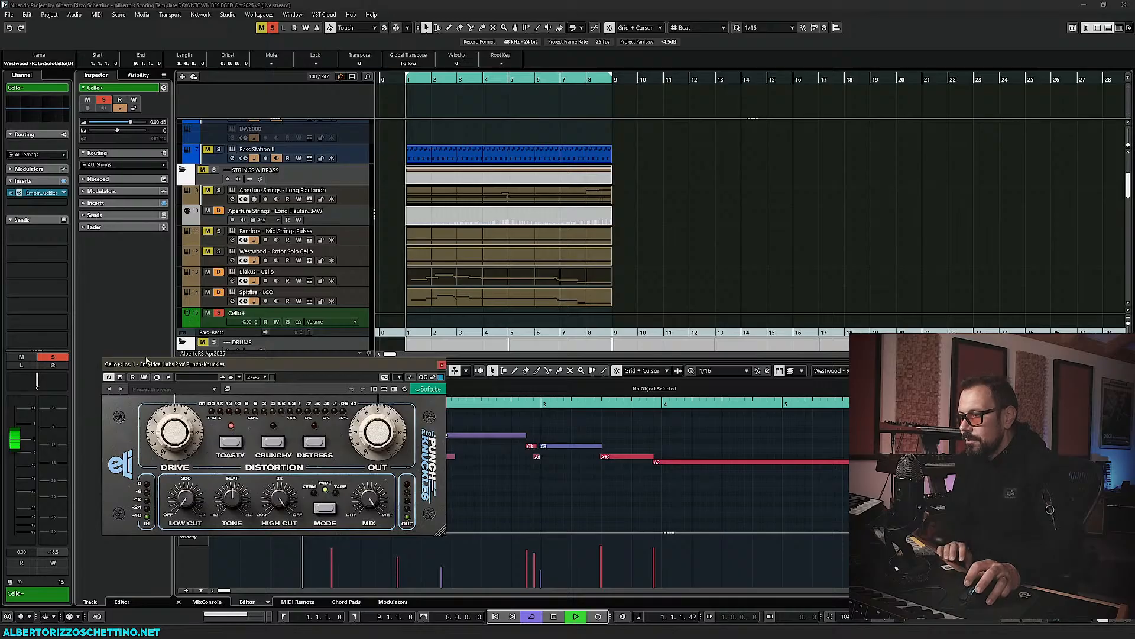
click(318, 448)
key(space)
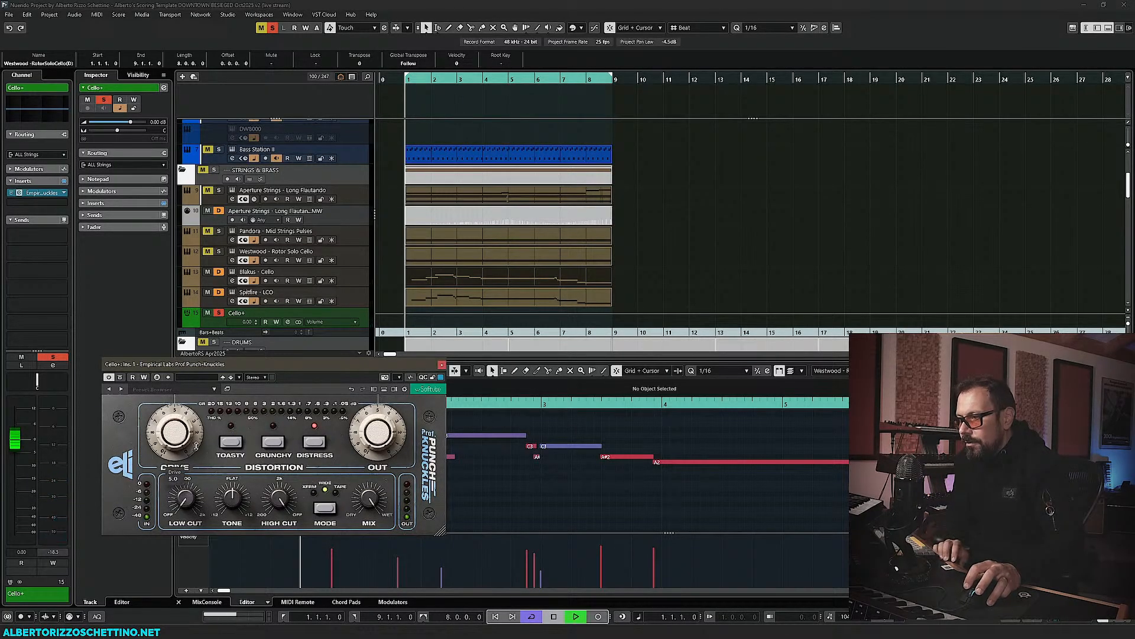
drag(178, 436, 179, 425)
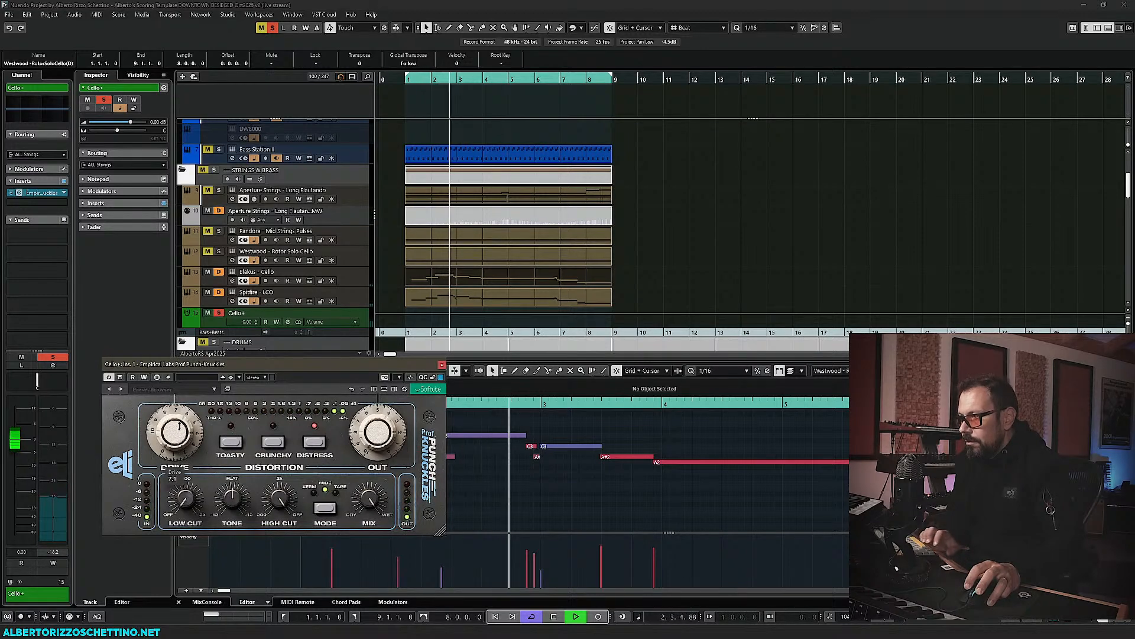
key(space)
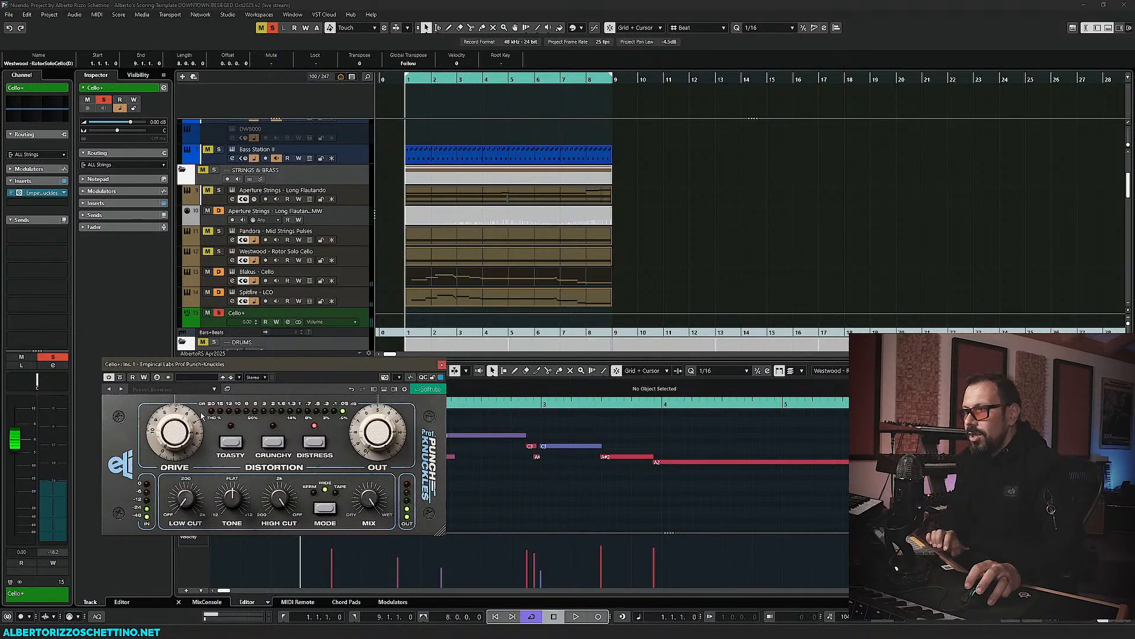
- Compare the Punch-Knuckles modes during loop playback and leave the mode on XFRM
key(space)
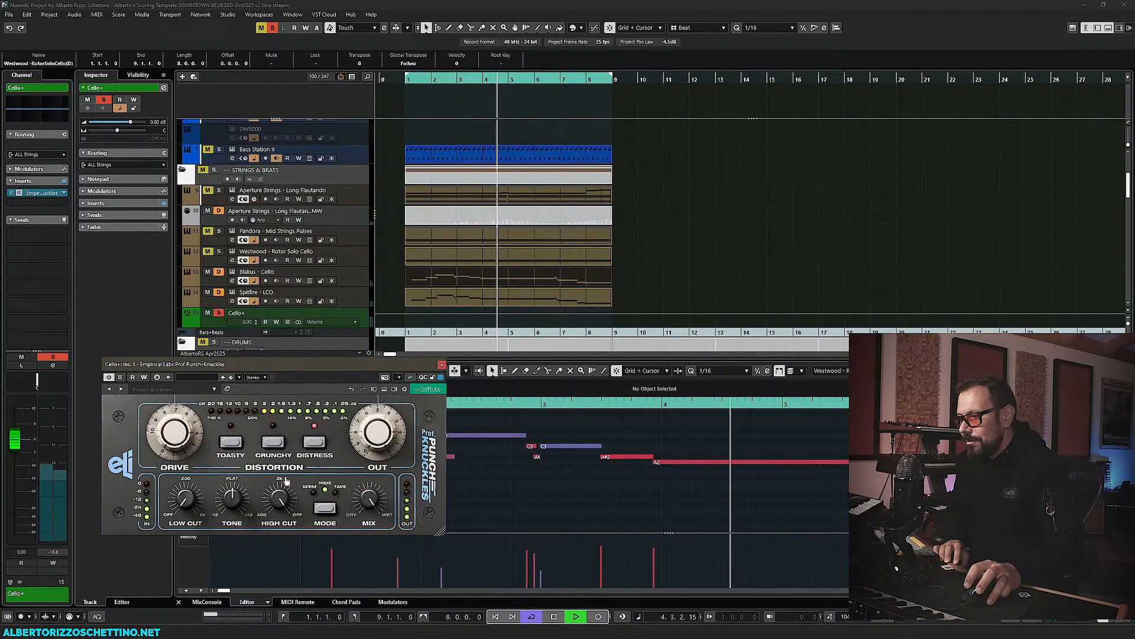
click(318, 495)
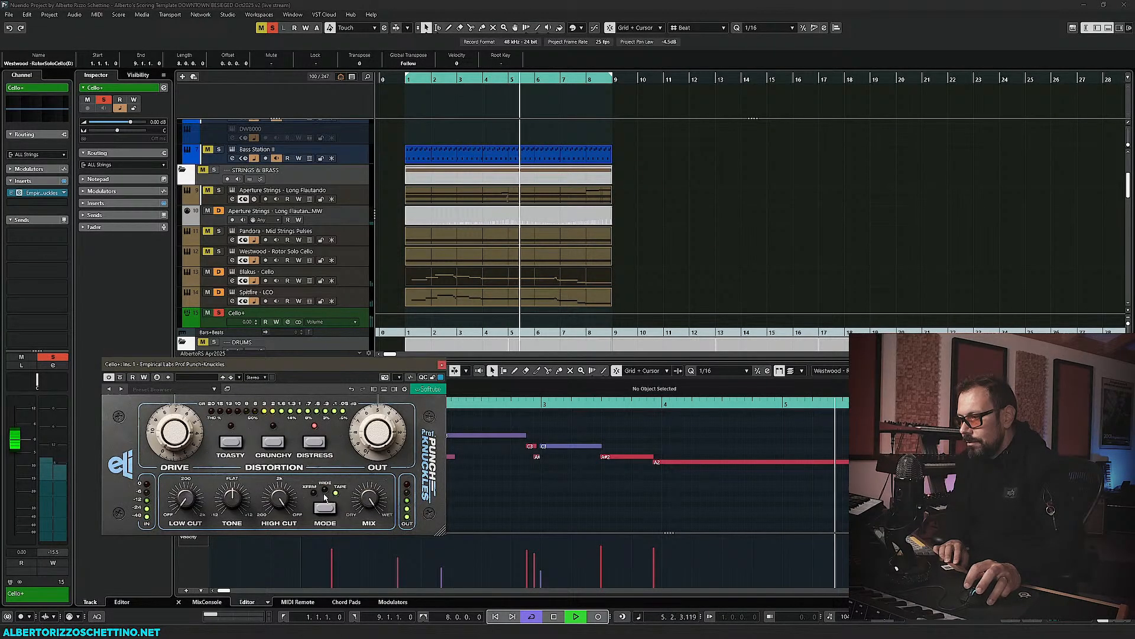
click(321, 494)
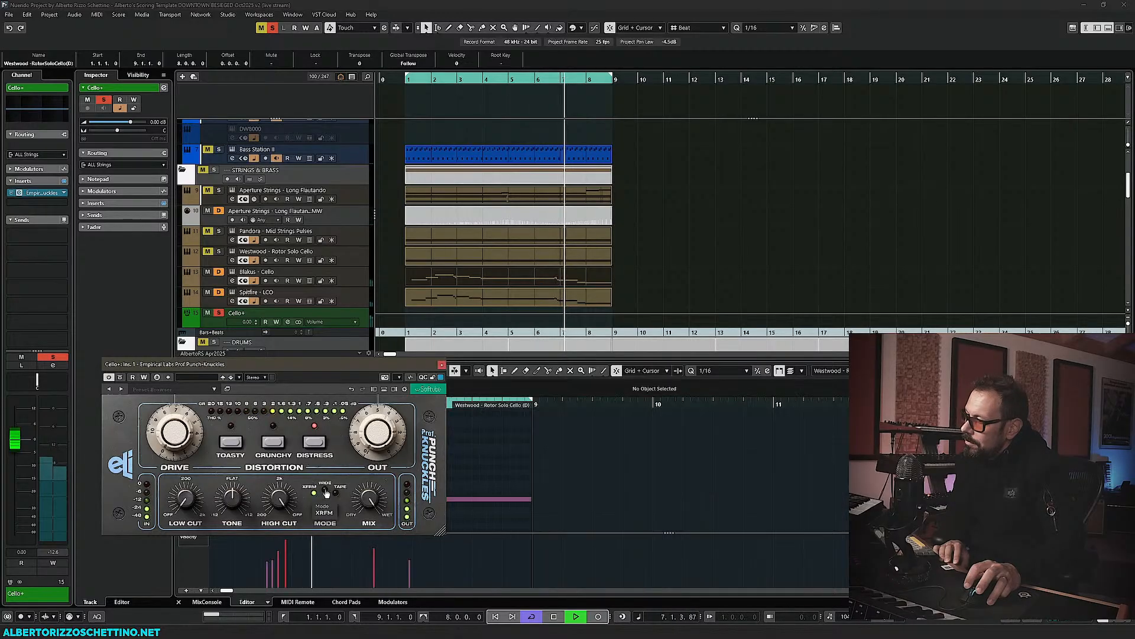
click(325, 493)
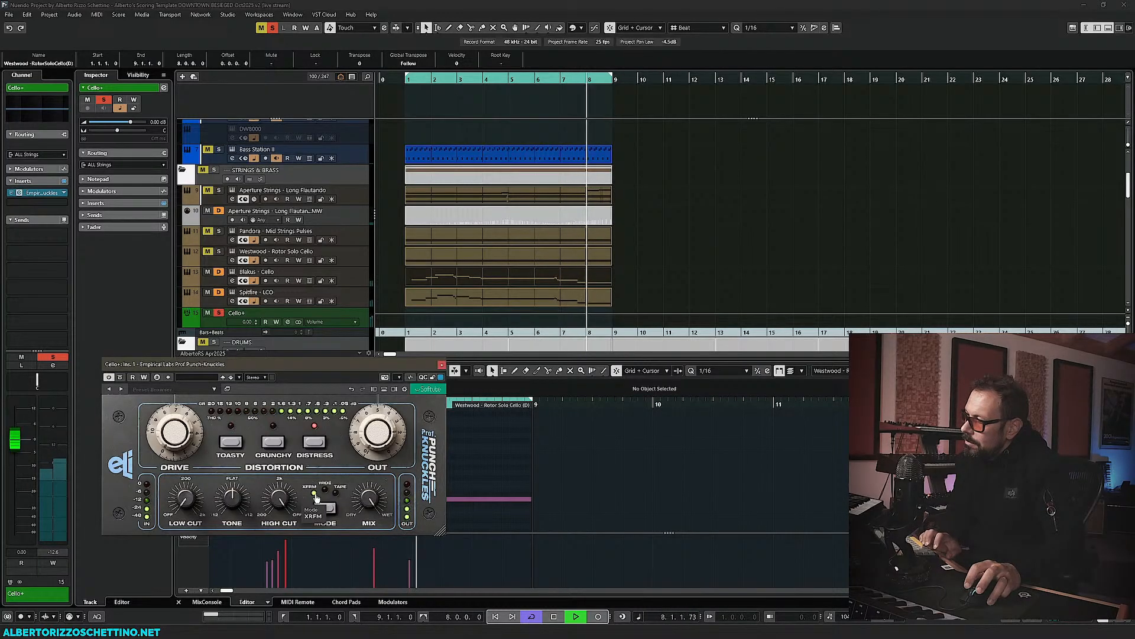
click(316, 497)
key(space)
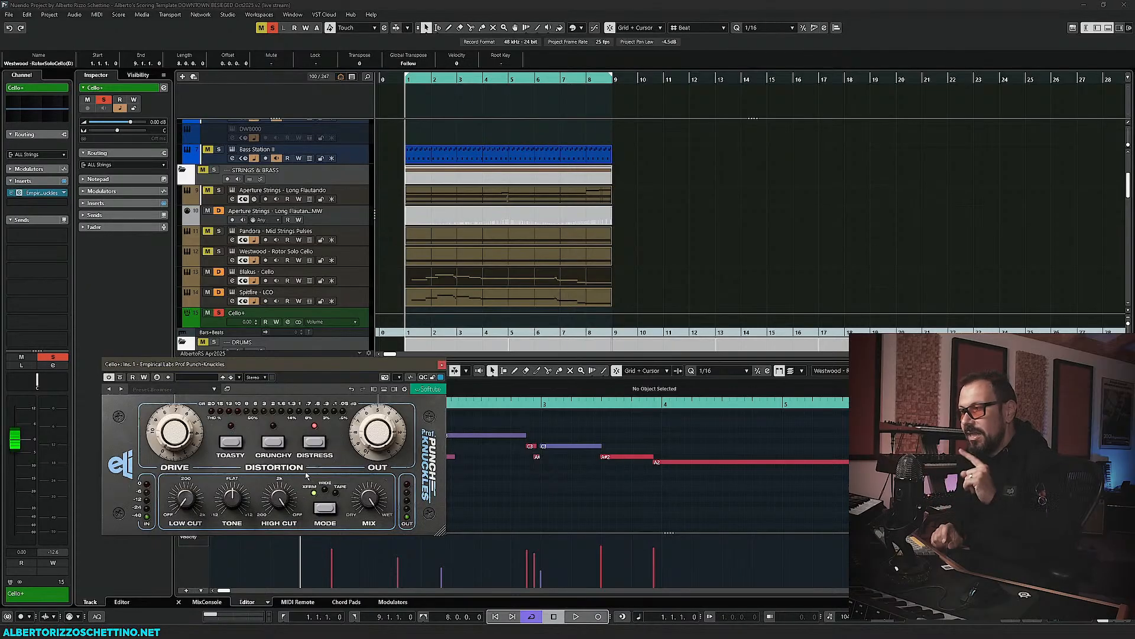
- Add Westwood - Rotor Solo Cello, Pandora - Mid Strings Pulses, Aperture Strings - Long Flautando and Bass Station II to the solo and play the loop
click(218, 251)
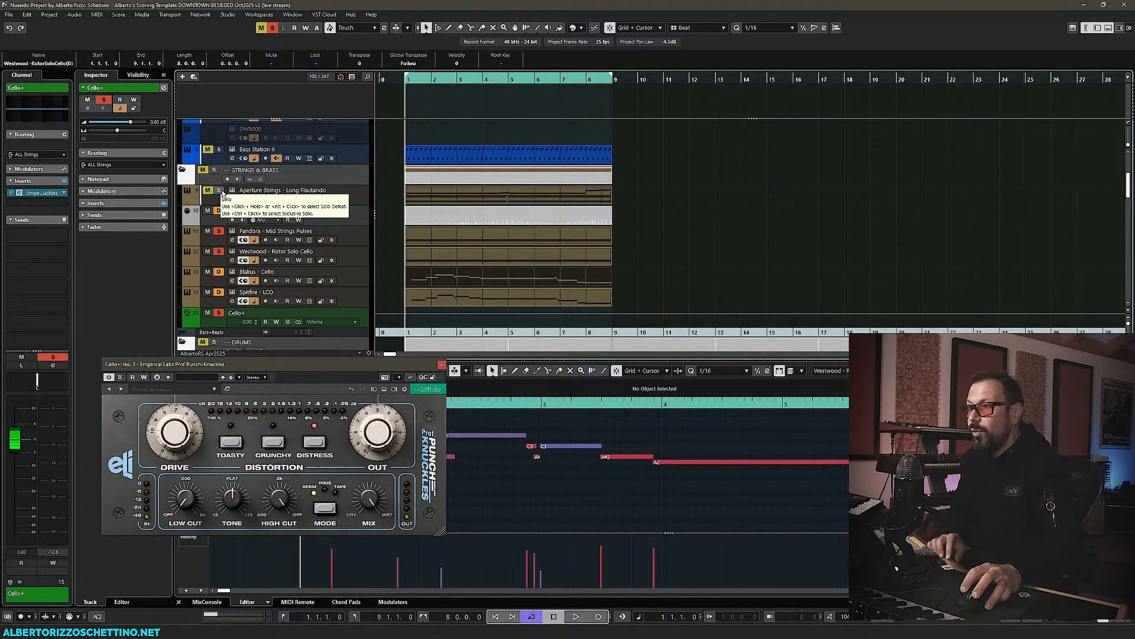
click(222, 192)
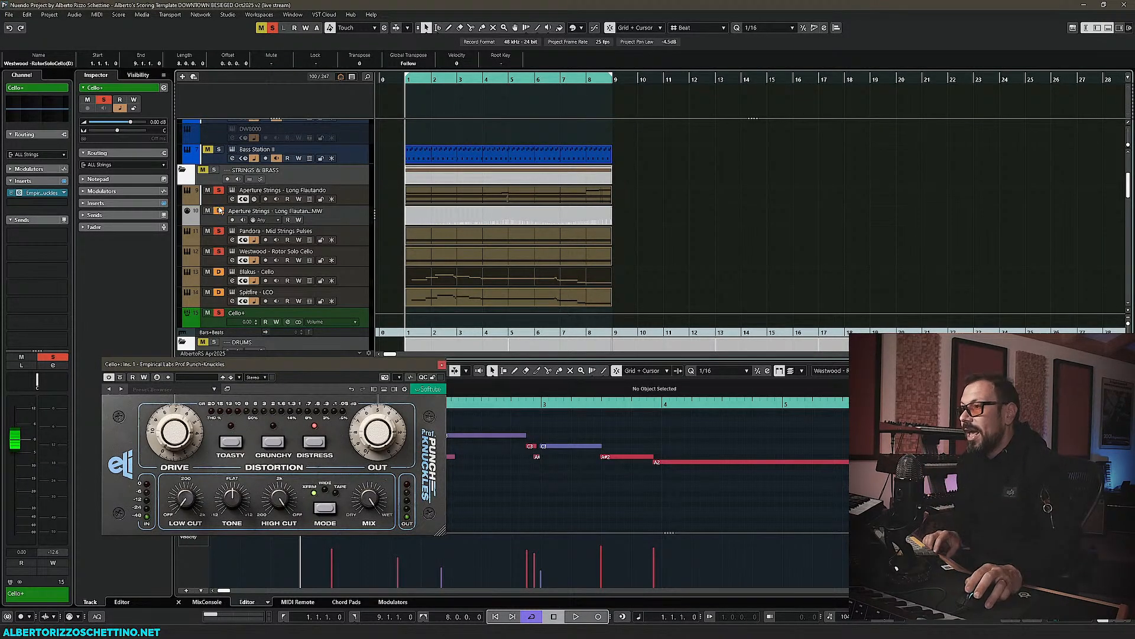
scroll(227, 247, up, 2)
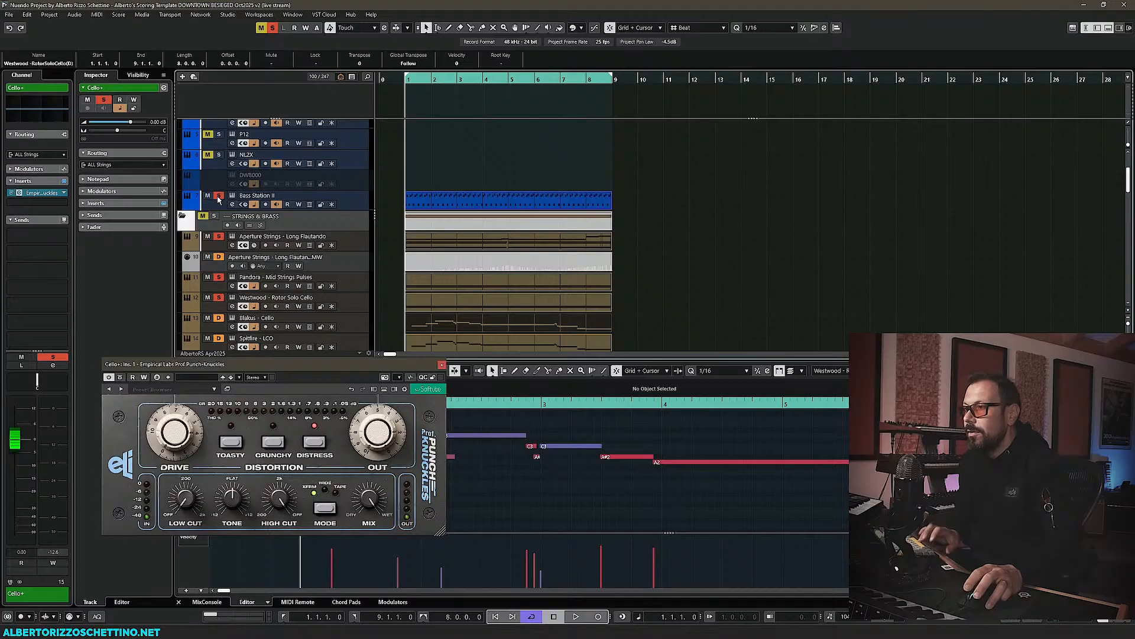
key(space)
scroll(273, 237, up, 4)
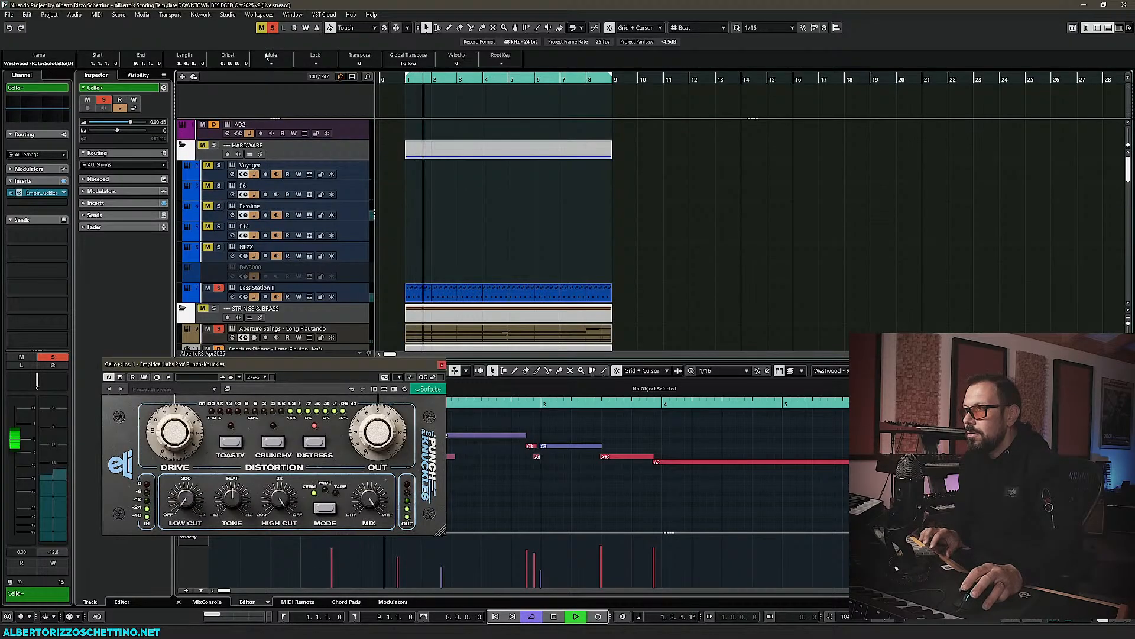
- Clear all solo and mute states in the project and briefly play the full loop
key(space)
click(272, 28)
click(261, 28)
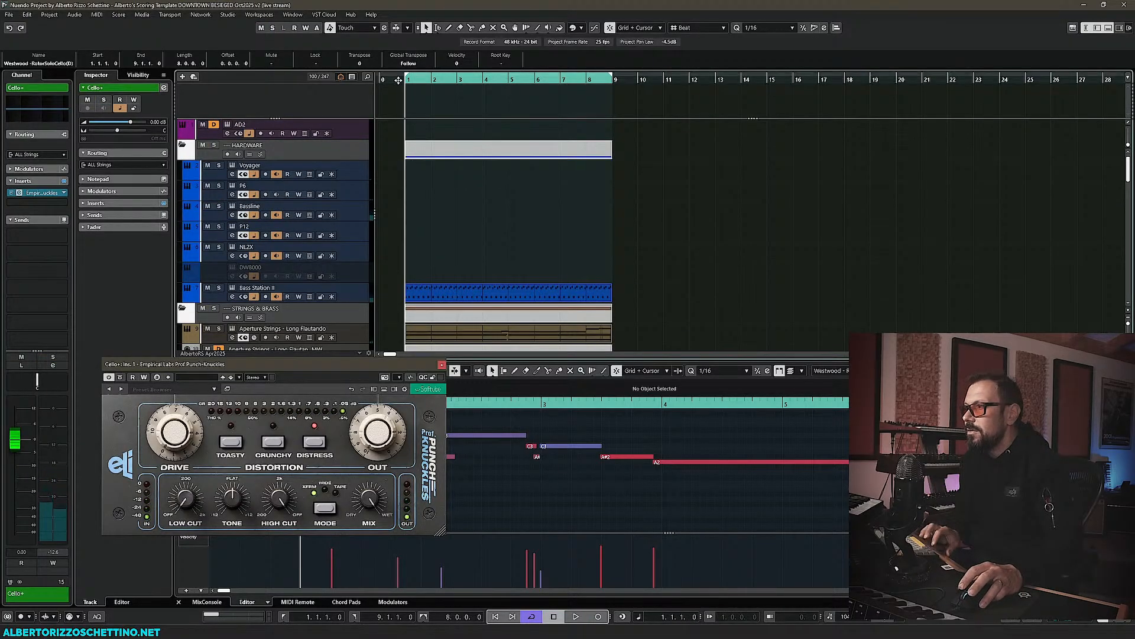
key(space)
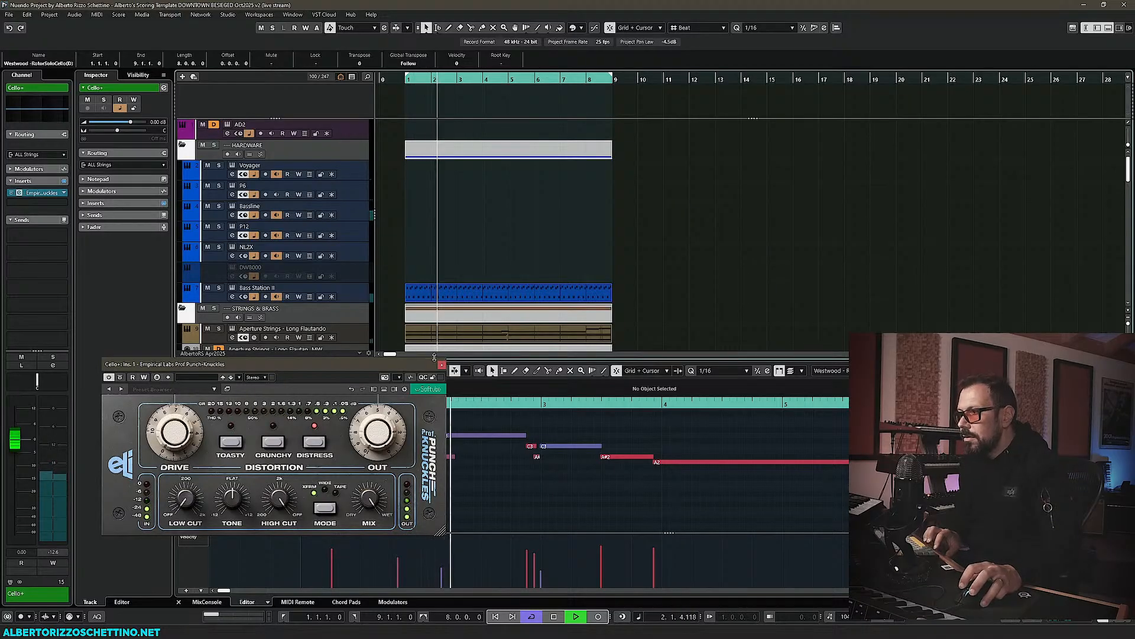
key(space)
- Select the Bassline track and play the loop to hear it together with the other parts
click(355, 213)
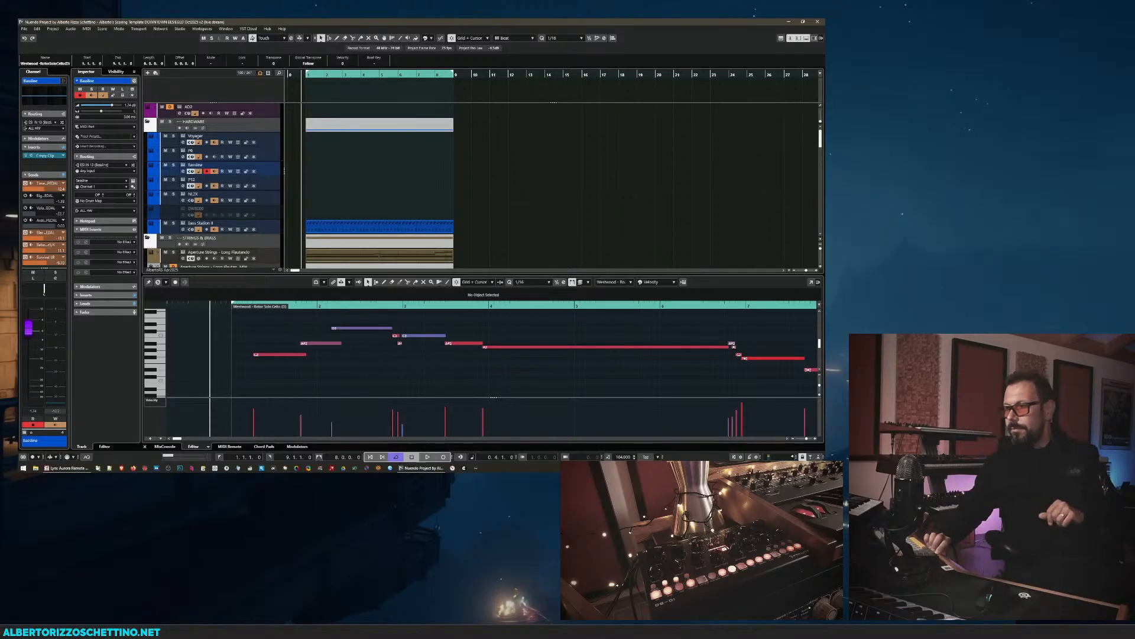
click(344, 126)
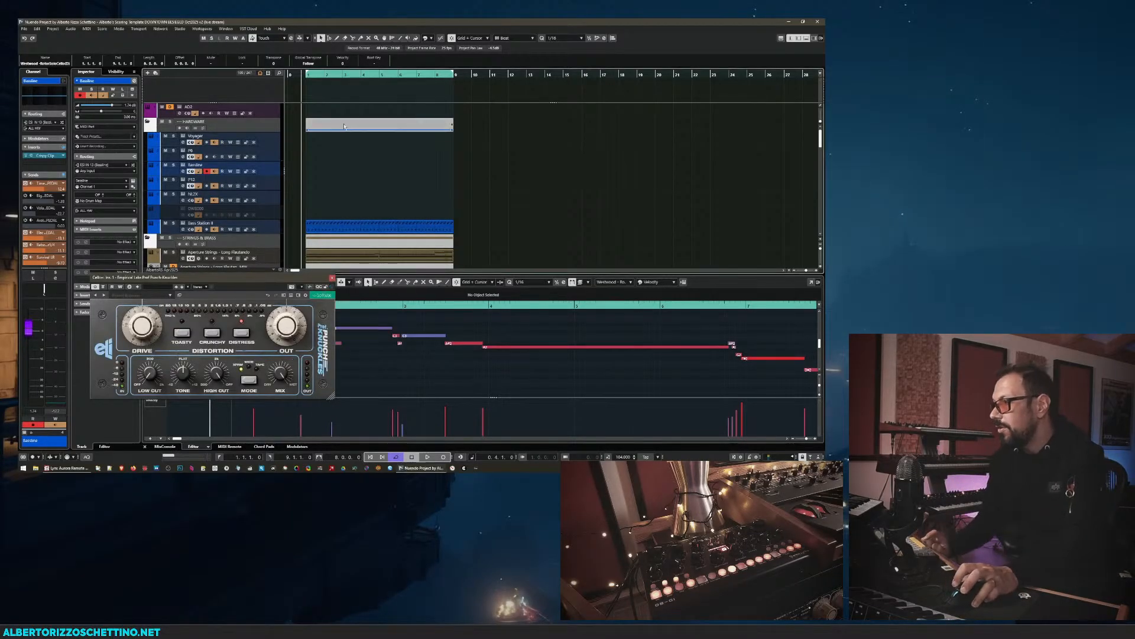
key(space)
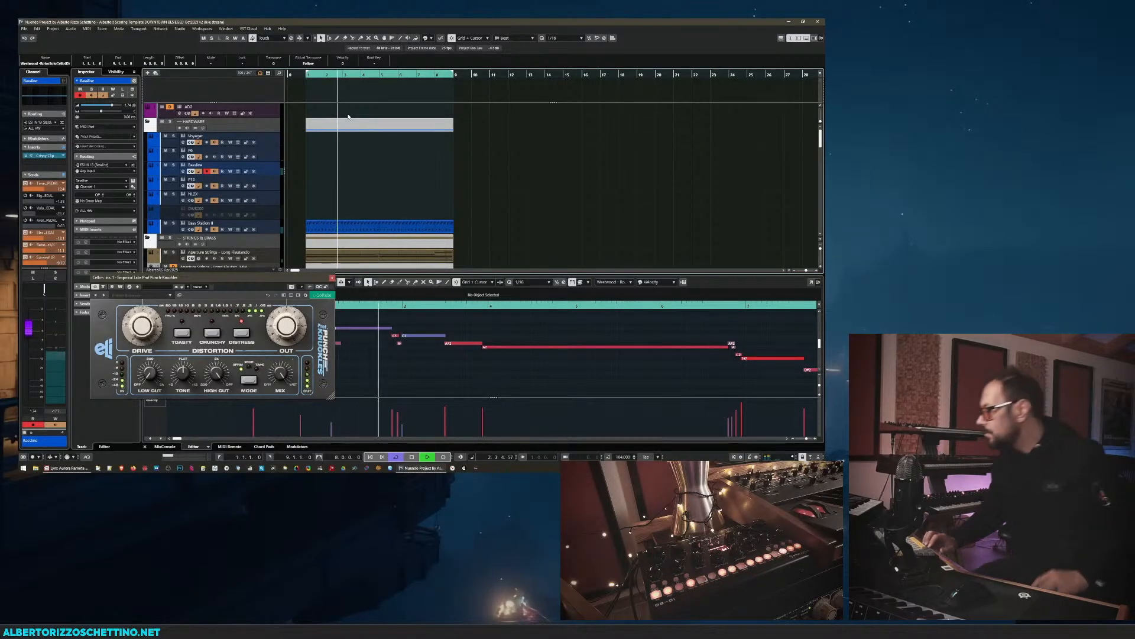
key(space)
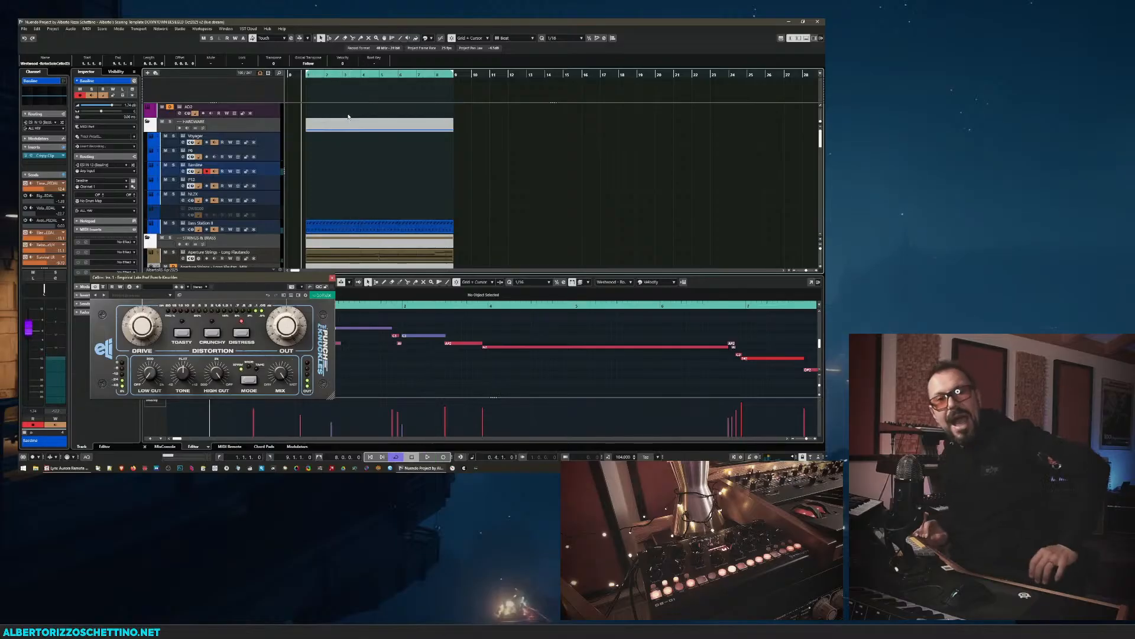
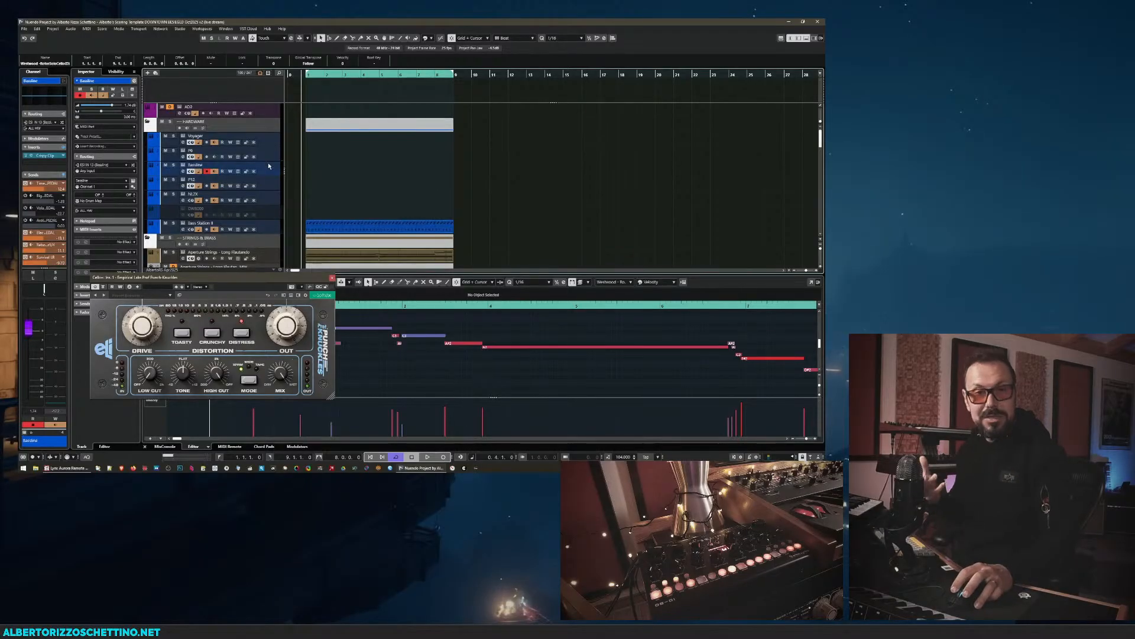
- Close the Punch-Knuckles window and compare the loop with the Bassline track muted and unmuted during playback
click(332, 277)
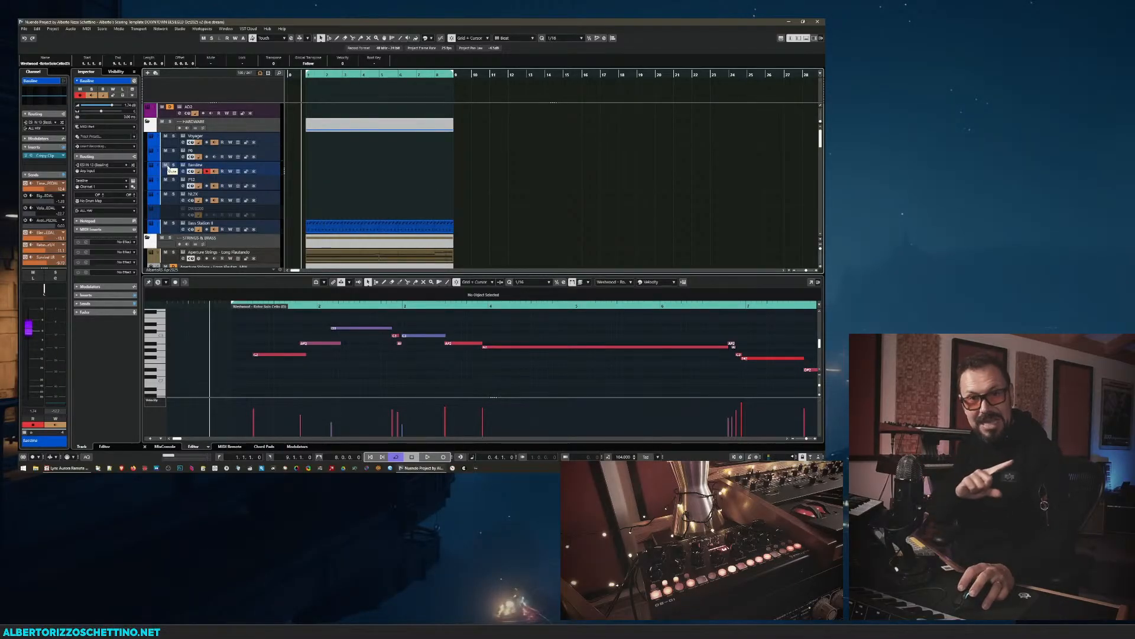
key(space)
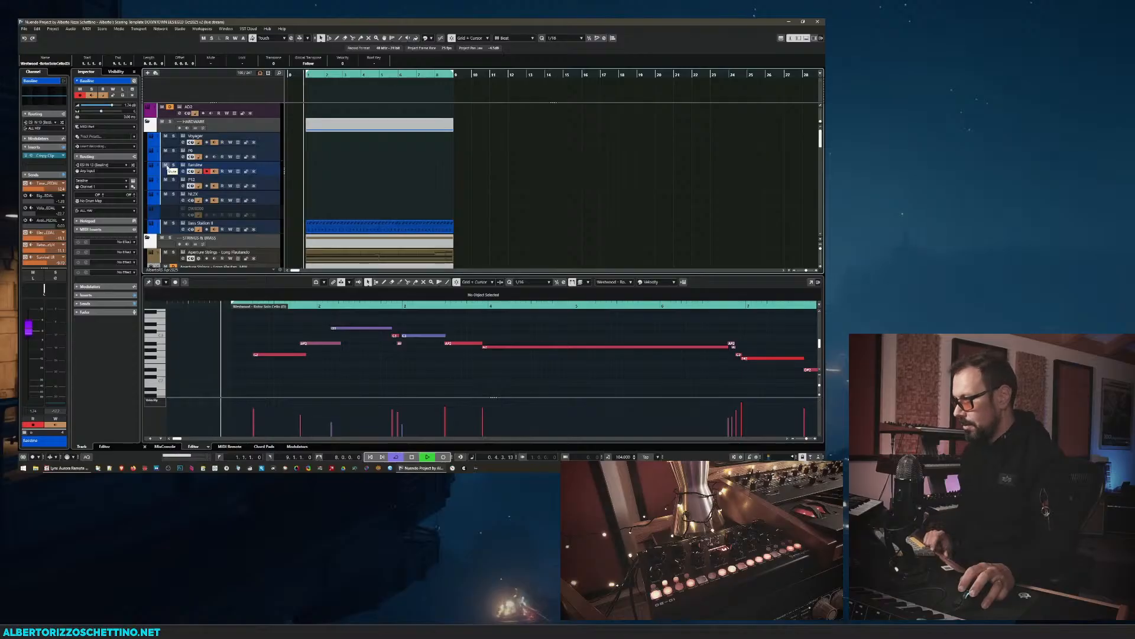
click(166, 166)
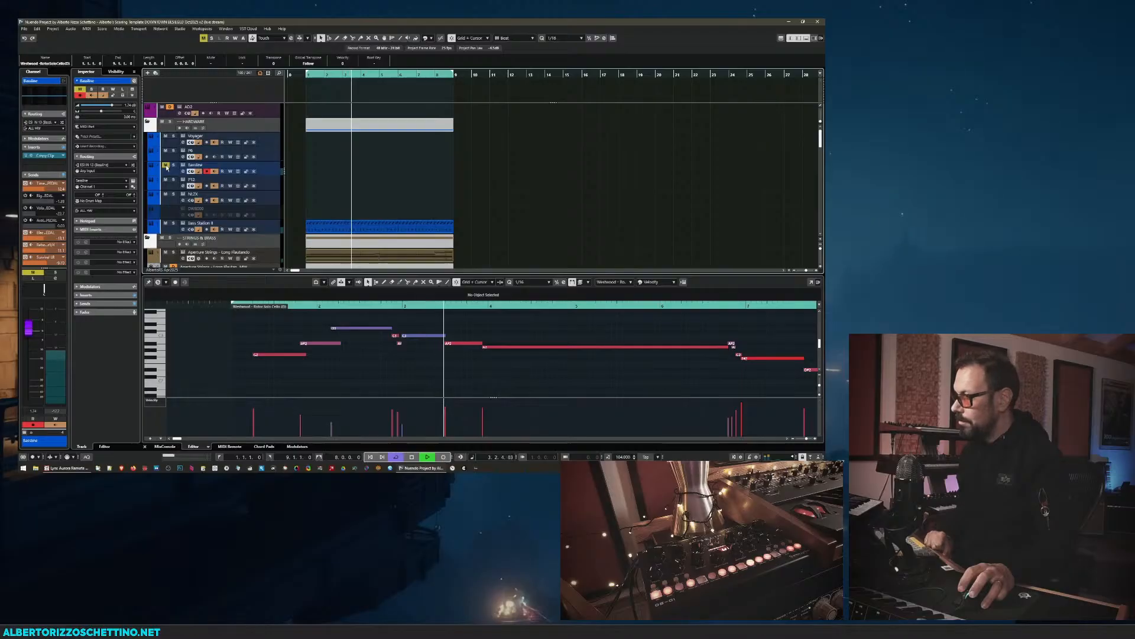
click(166, 166)
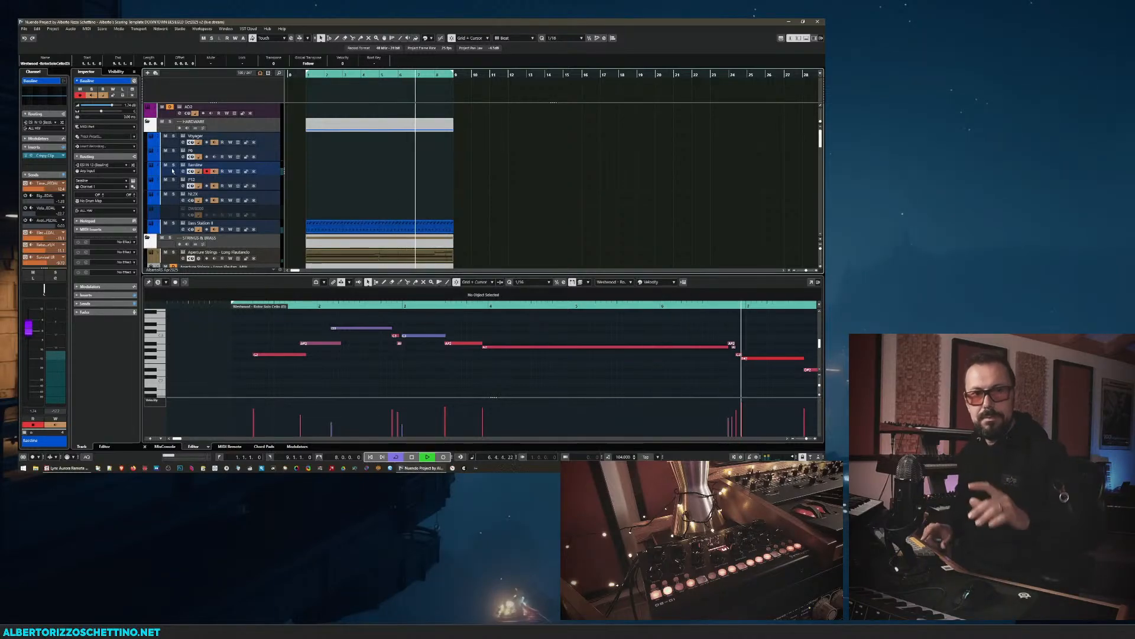
key(space)
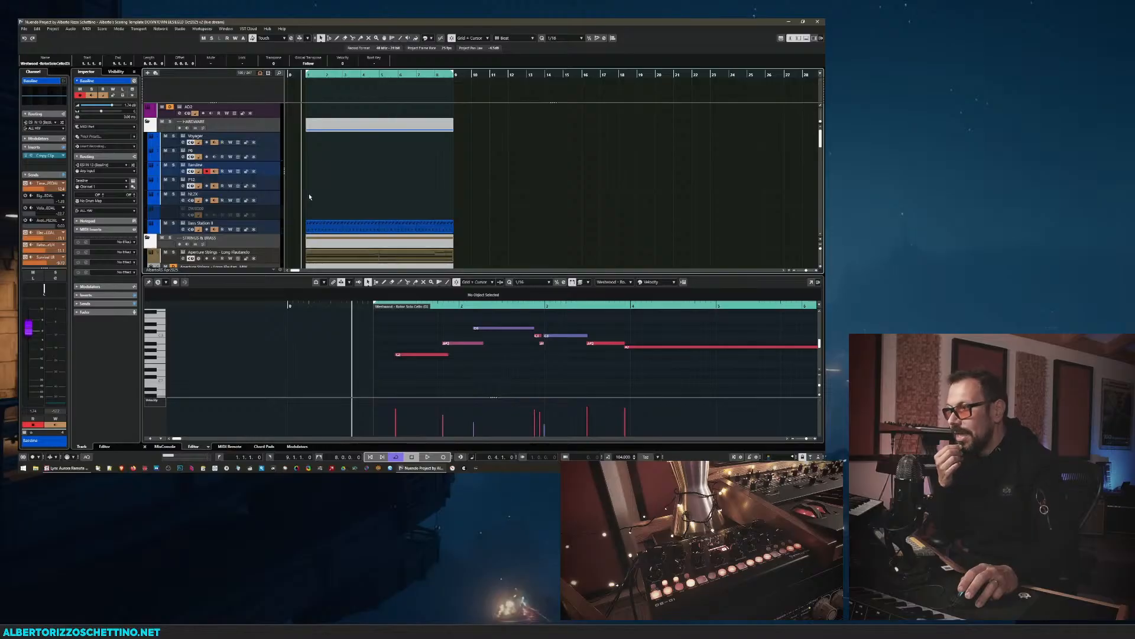
- Look over the tracks in the DRUMS and ELECTRONIC folders further down the track list
scroll(309, 196, down, 3)
scroll(309, 197, down, 6)
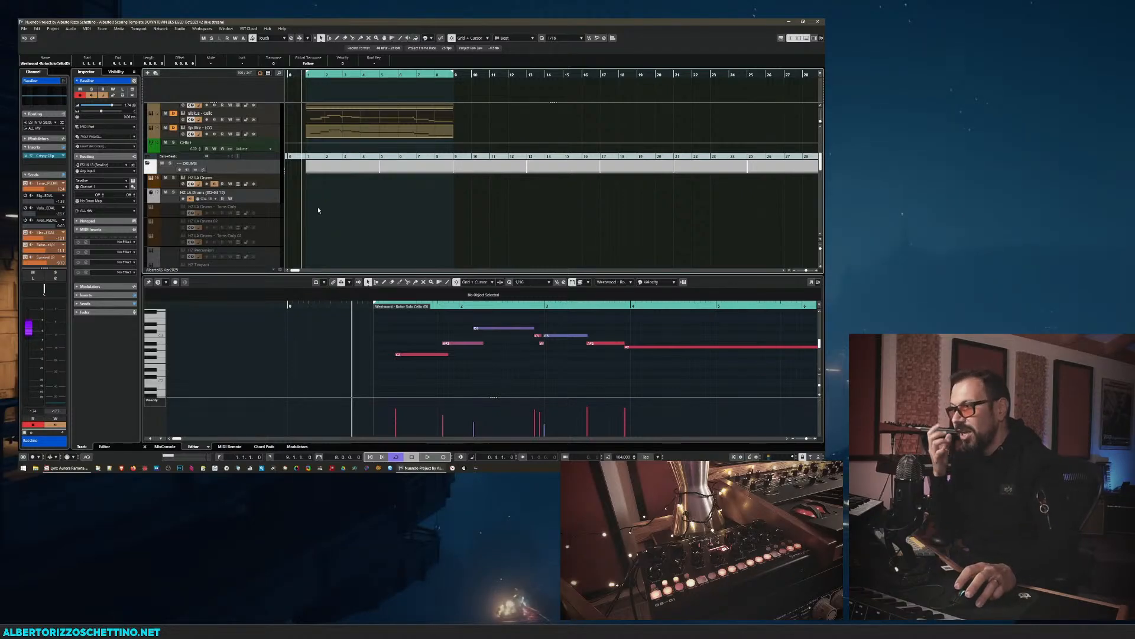
scroll(305, 198, down, 3)
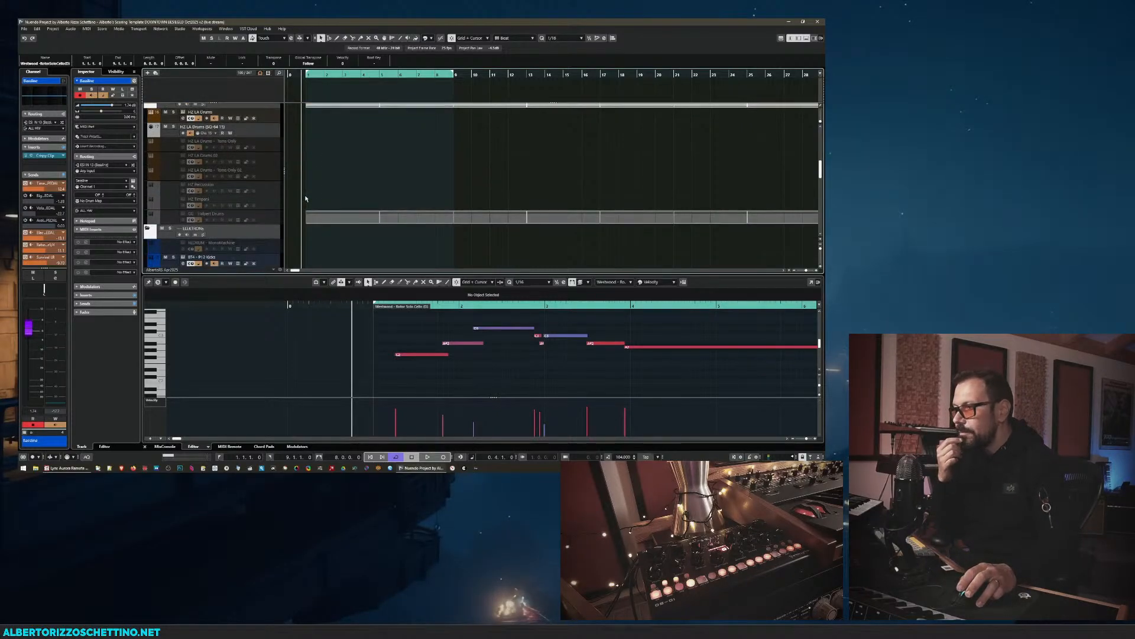
scroll(300, 191, down, 2)
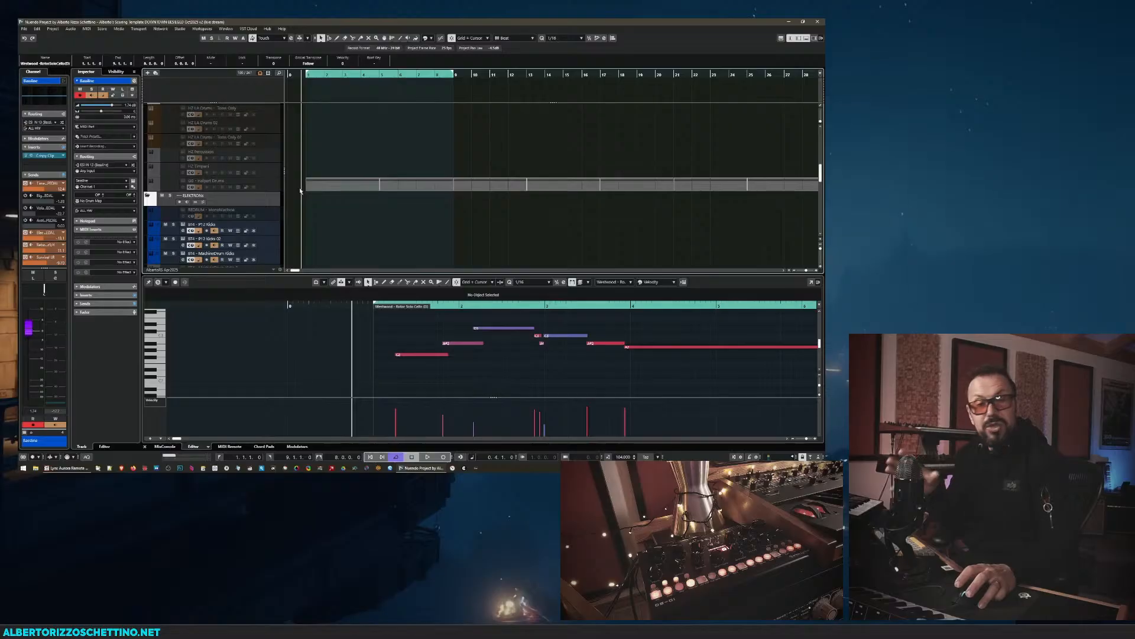
scroll(300, 192, down, 2)
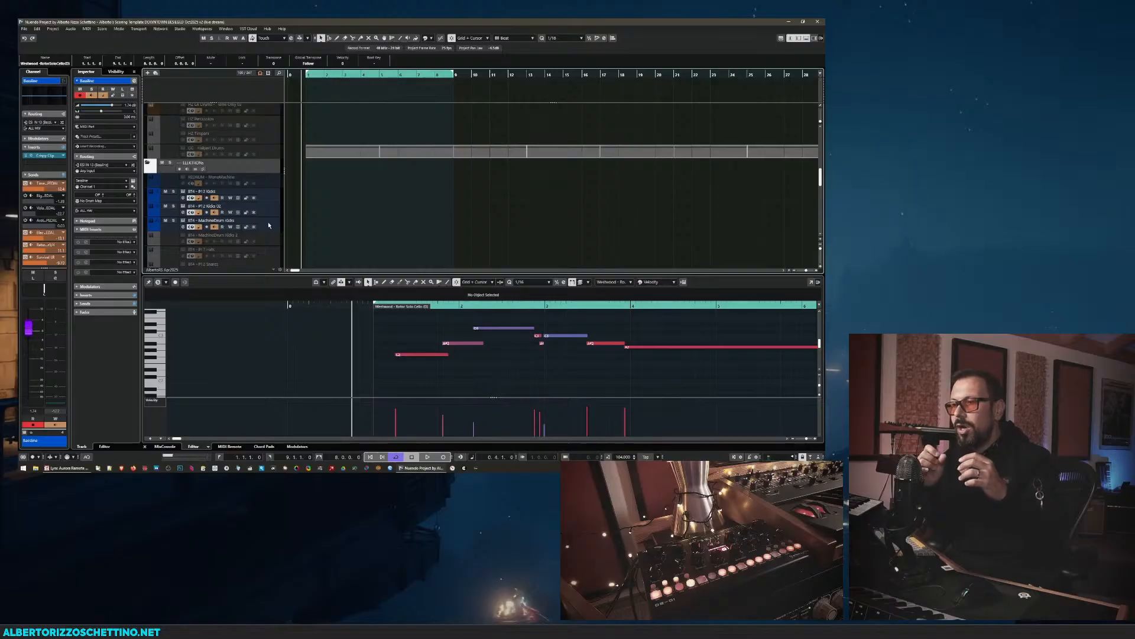
scroll(269, 225, up, 2)
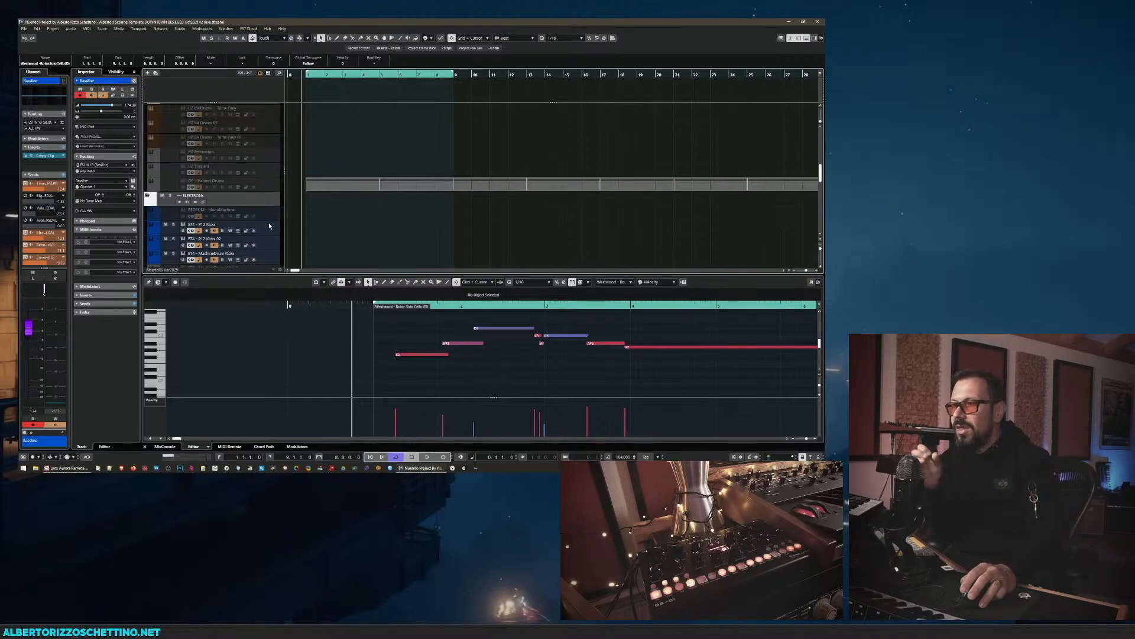
- Close the lower editor zone to reveal more tracks and select the P12 Kicks track in the ELEKTRONS folder
scroll(269, 225, up, 2)
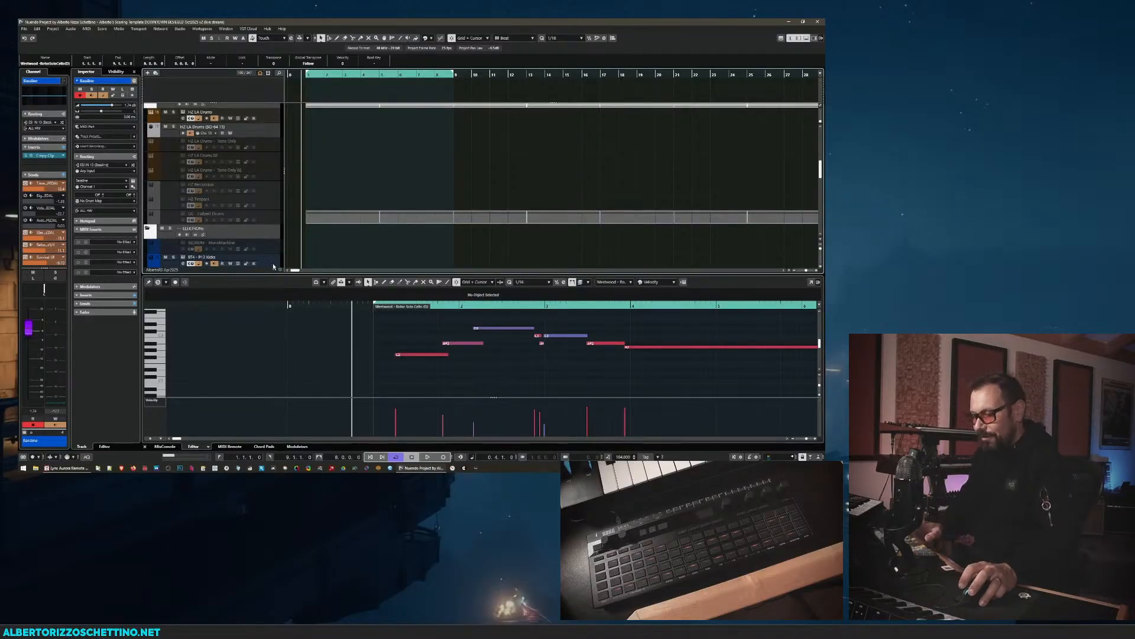
key(alt+F3)
key(alt+F3)
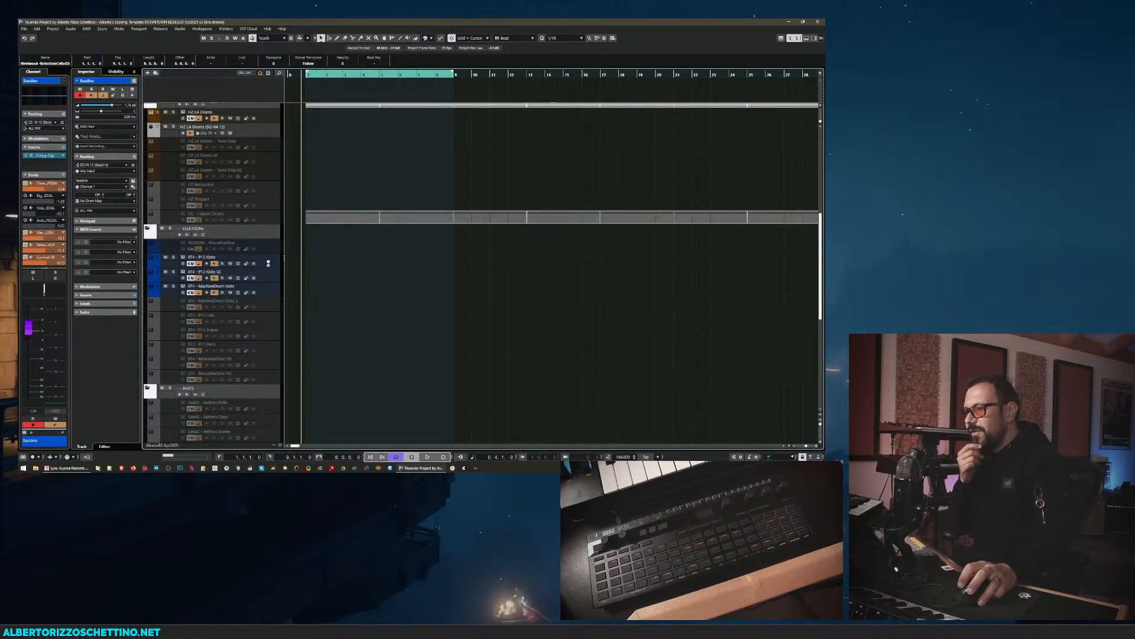
click(268, 262)
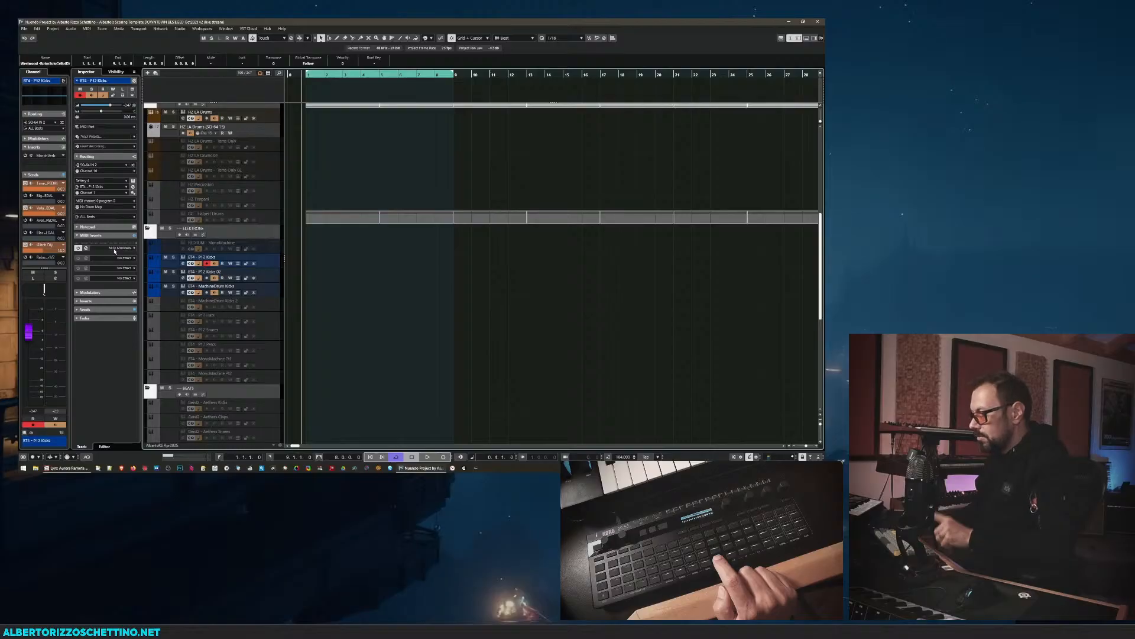
- Play the loop repeatedly from just before bar 1 to test how the hardware sequencer starts with the project
key(space)
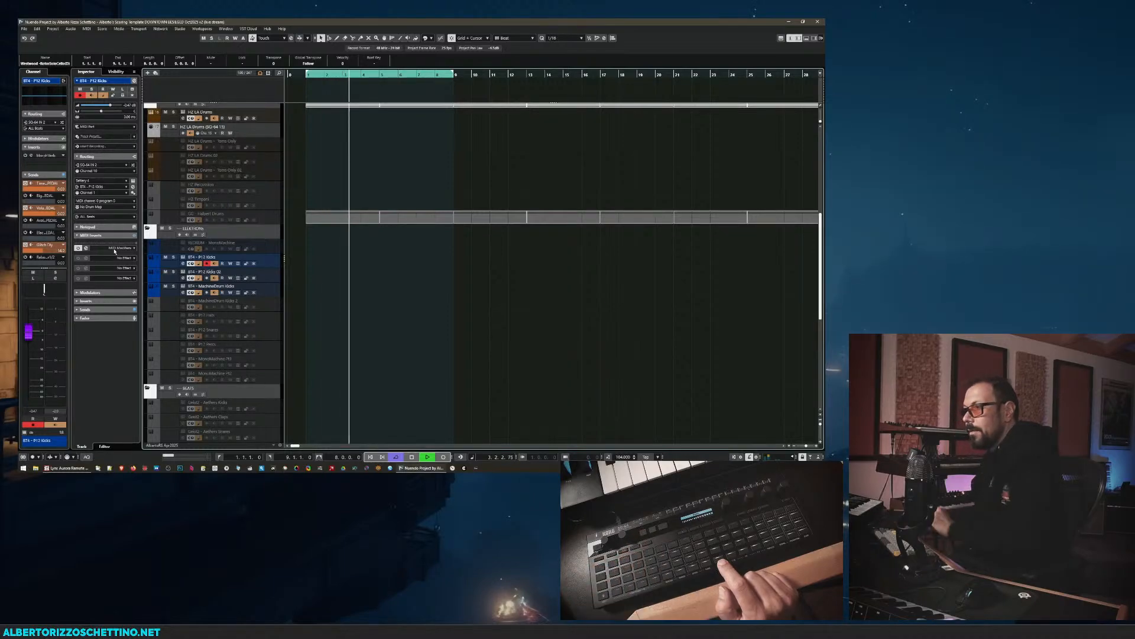
key(space)
drag(297, 75, 288, 76)
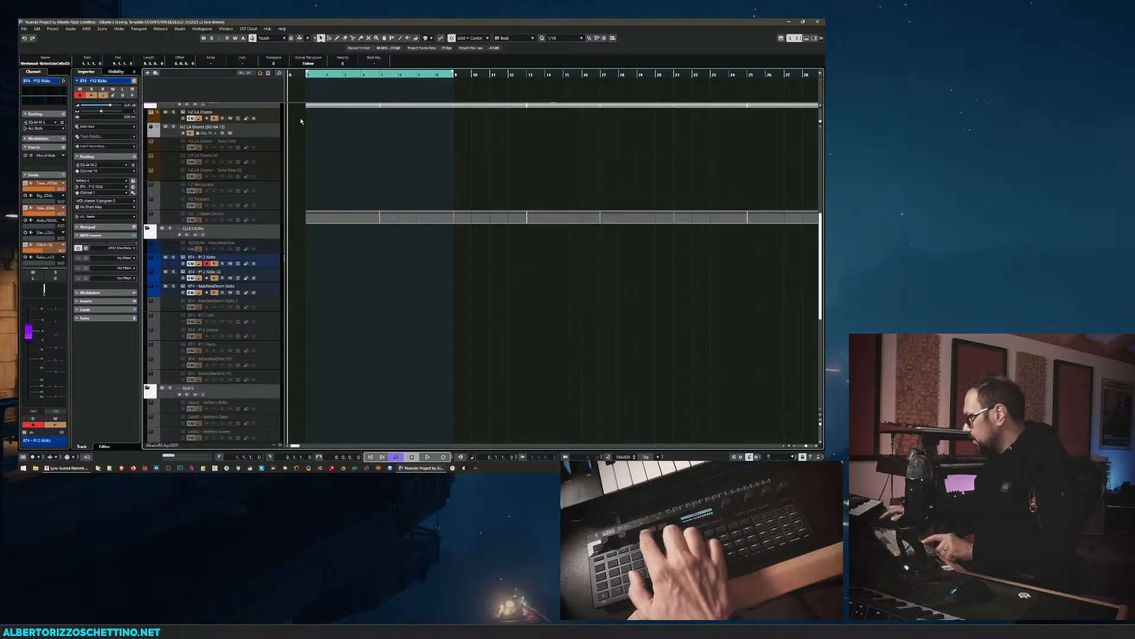
key(space)
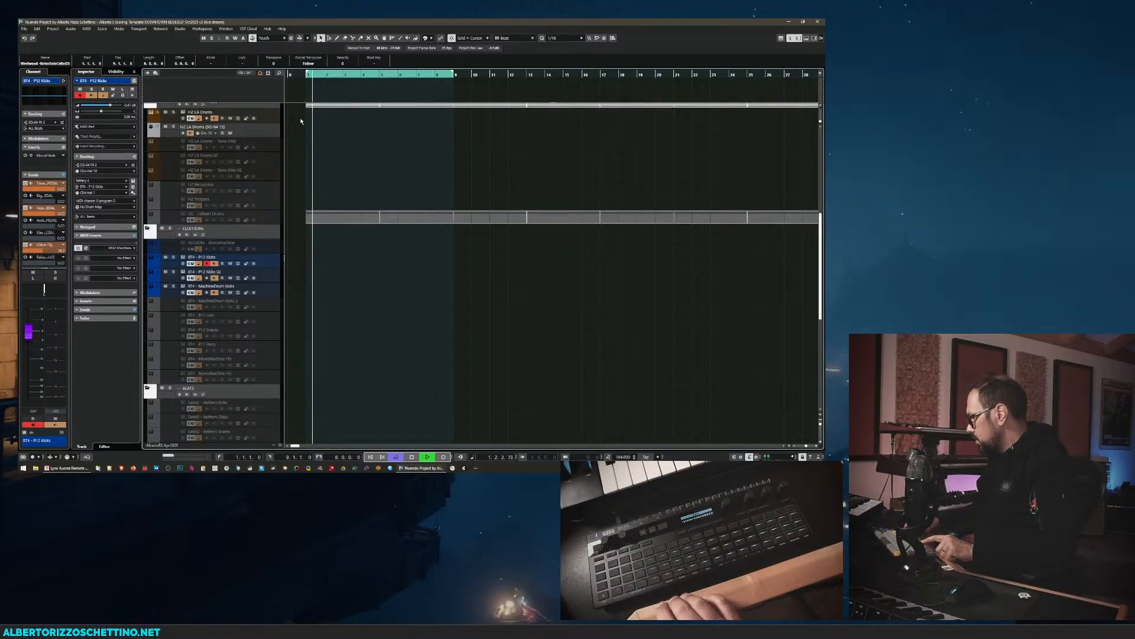
key(space)
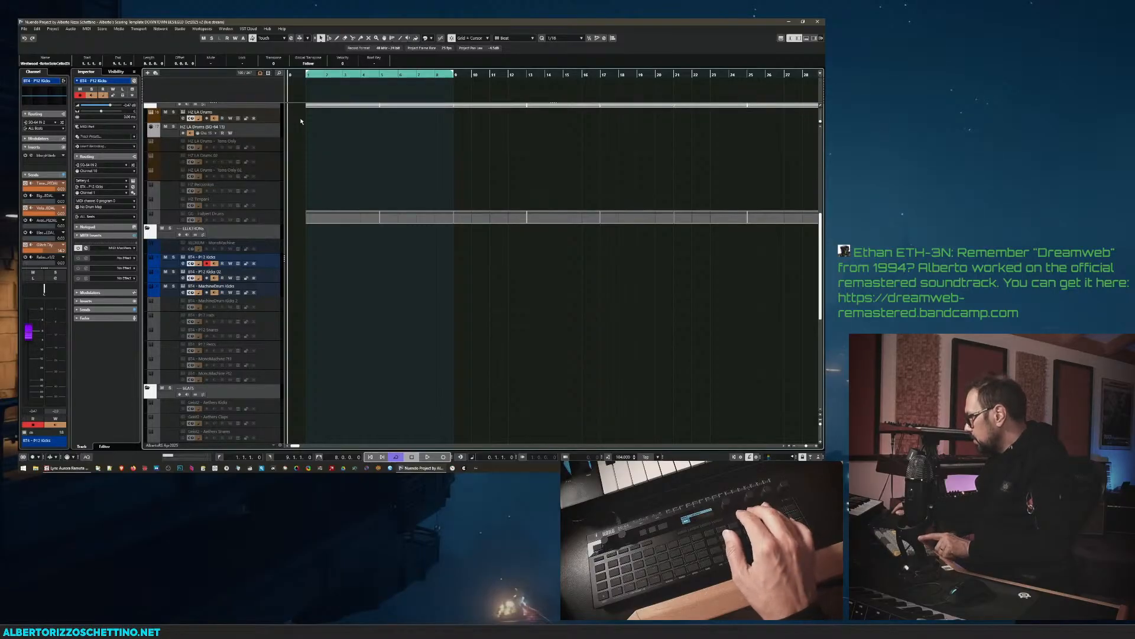
key(space)
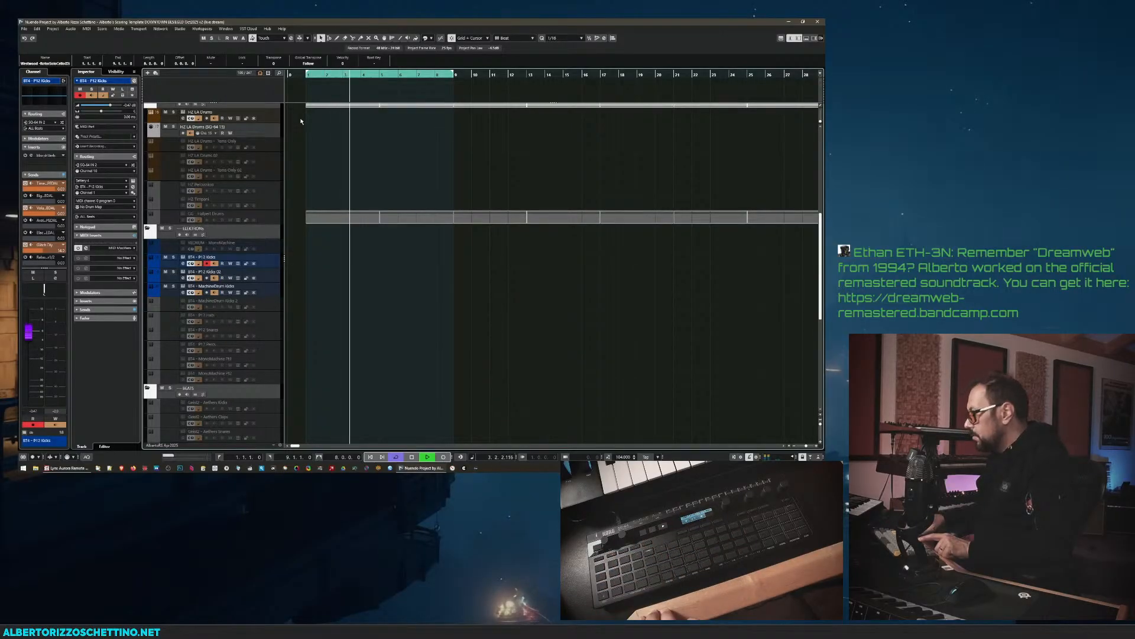
key(space)
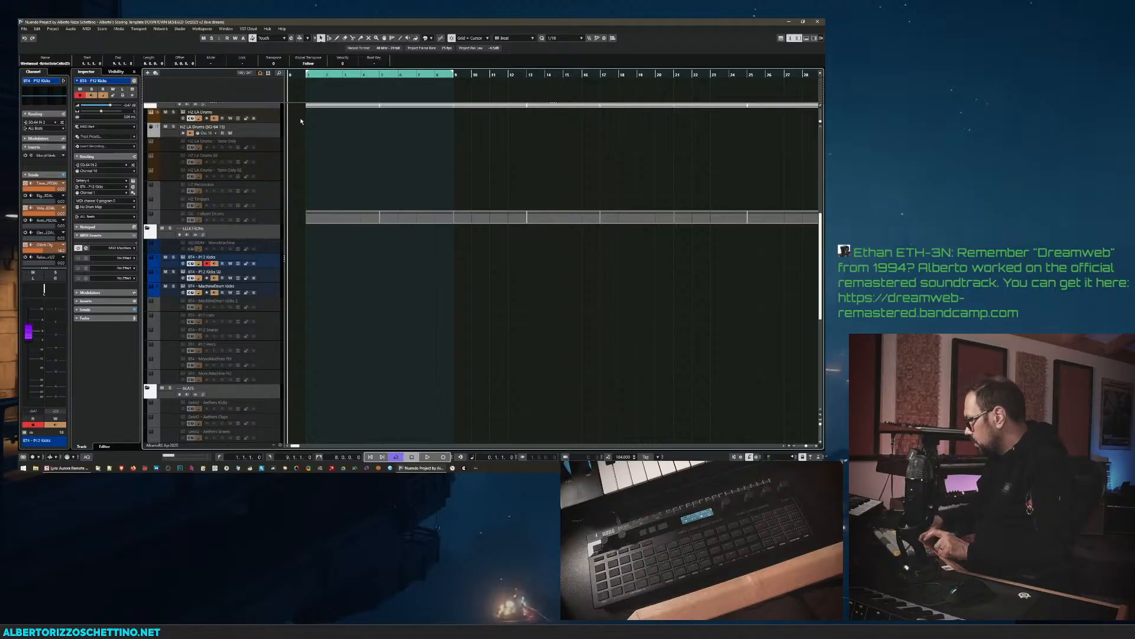
key(space)
key(space)
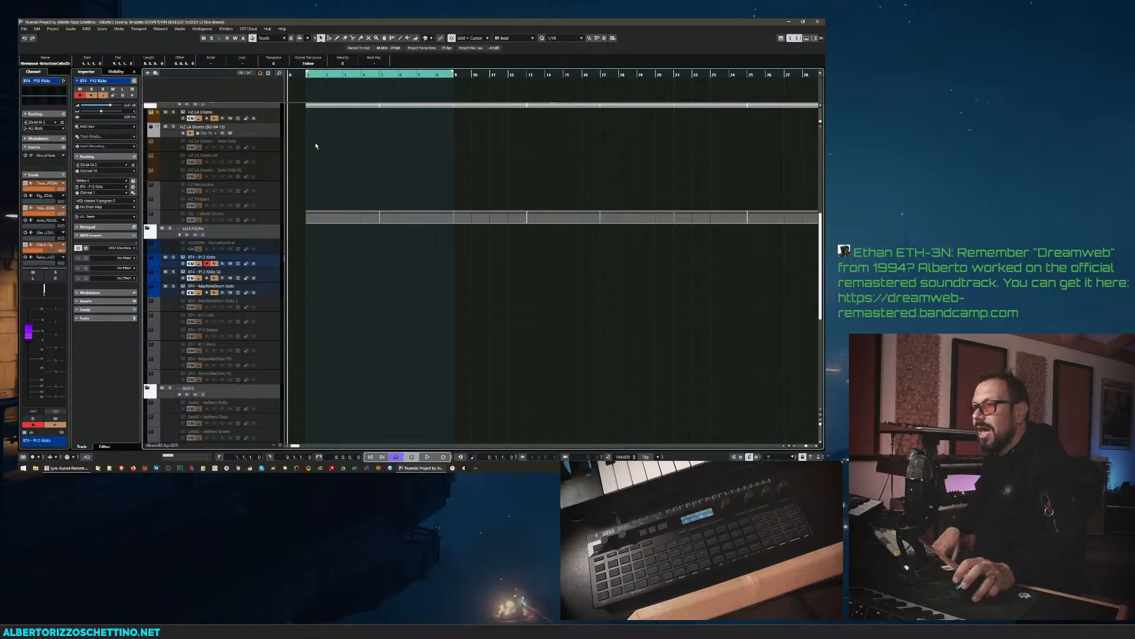
- Check the MIDI clock destinations in the Project Synchronization Setup and accept the dialog
click(119, 29)
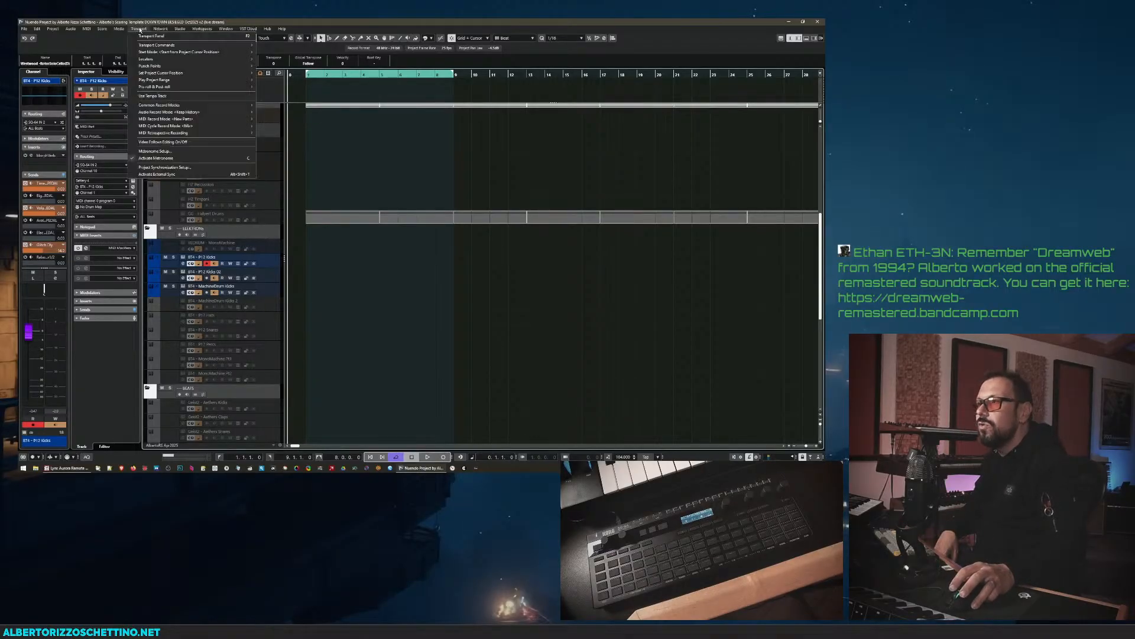
click(189, 29)
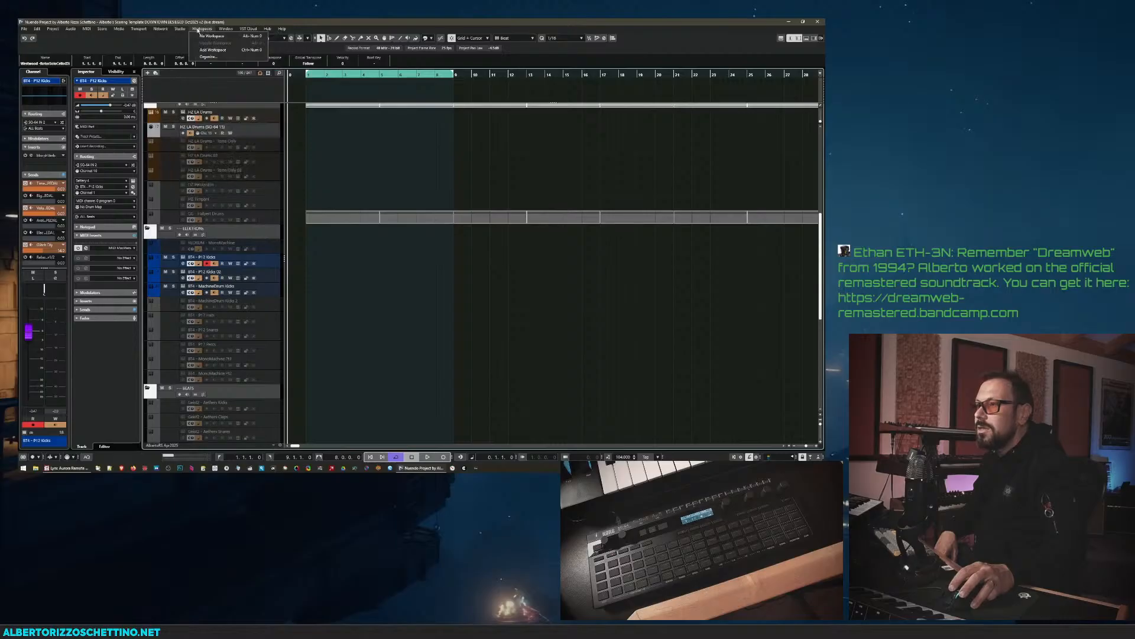
click(161, 29)
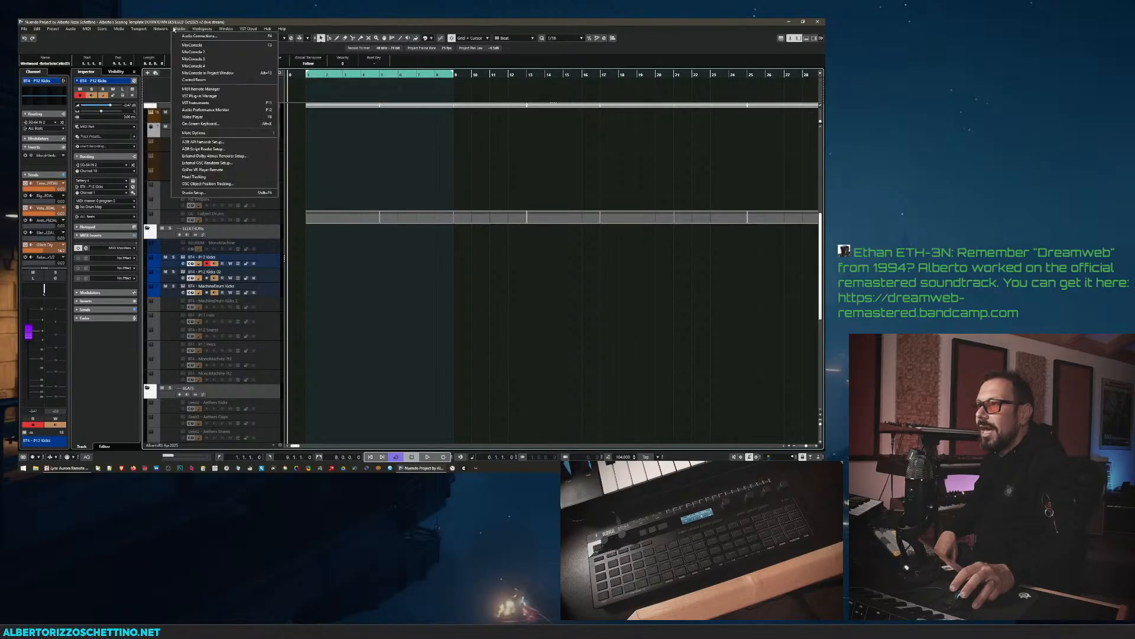
mouse_move(139, 29)
click(149, 167)
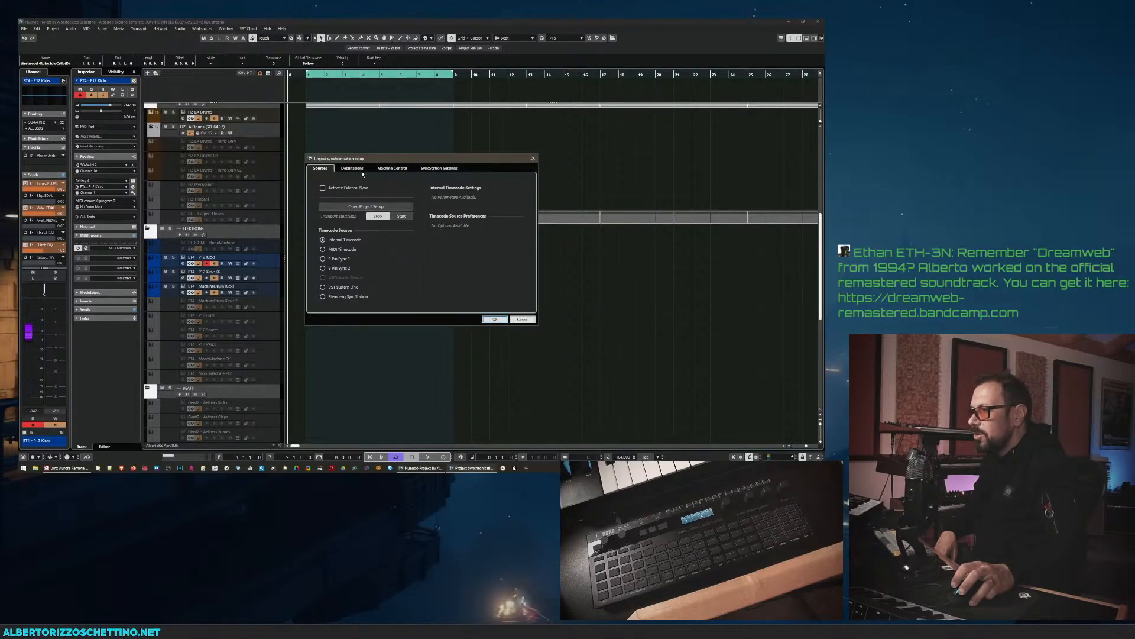
click(354, 169)
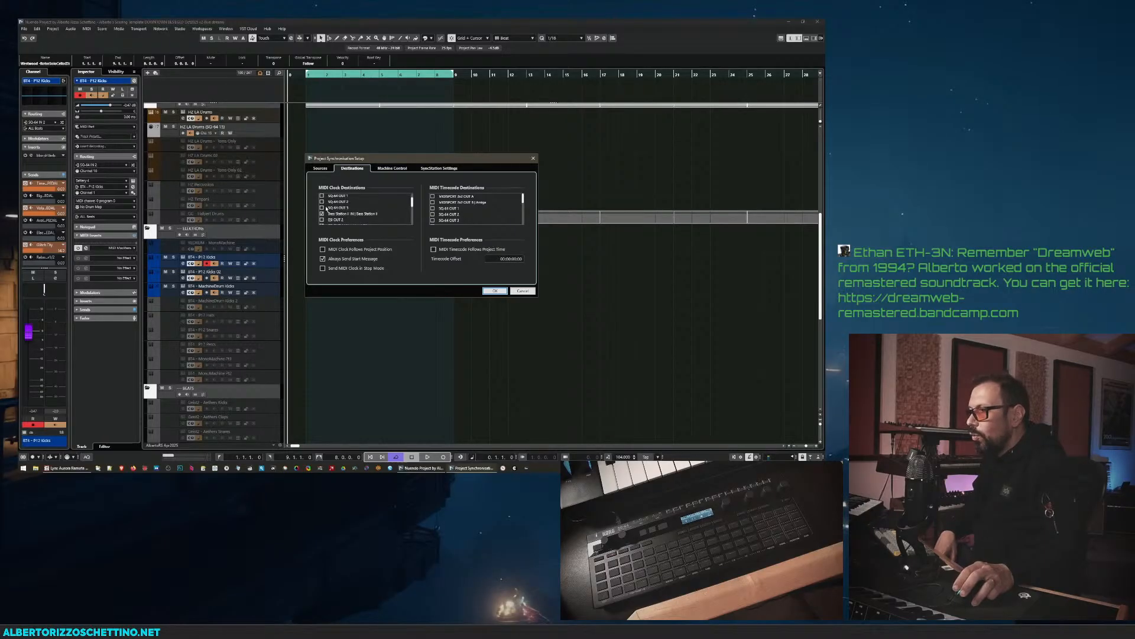
click(493, 291)
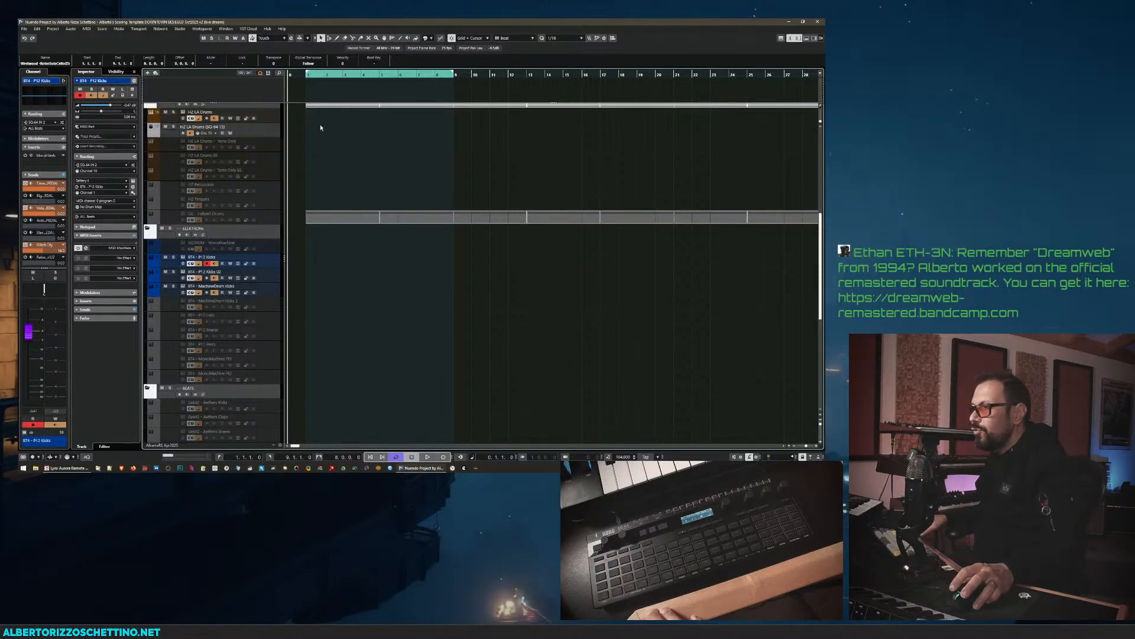
- Set the project cursor inside the bar before bar 1 and test the hardware kicks over the loop twice
click(306, 75)
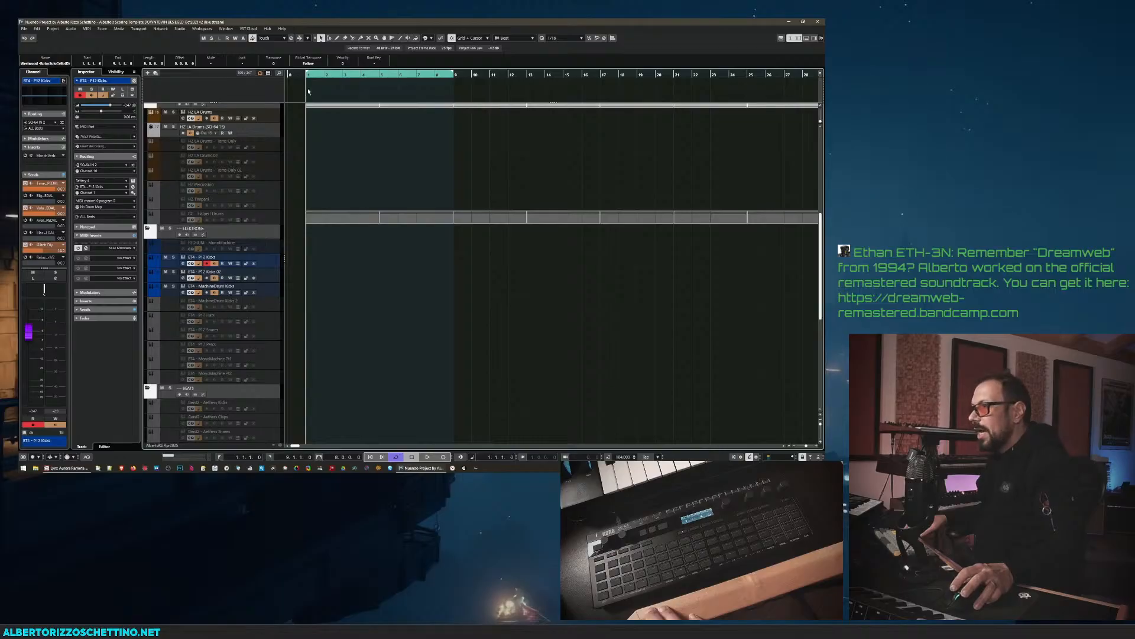
click(297, 75)
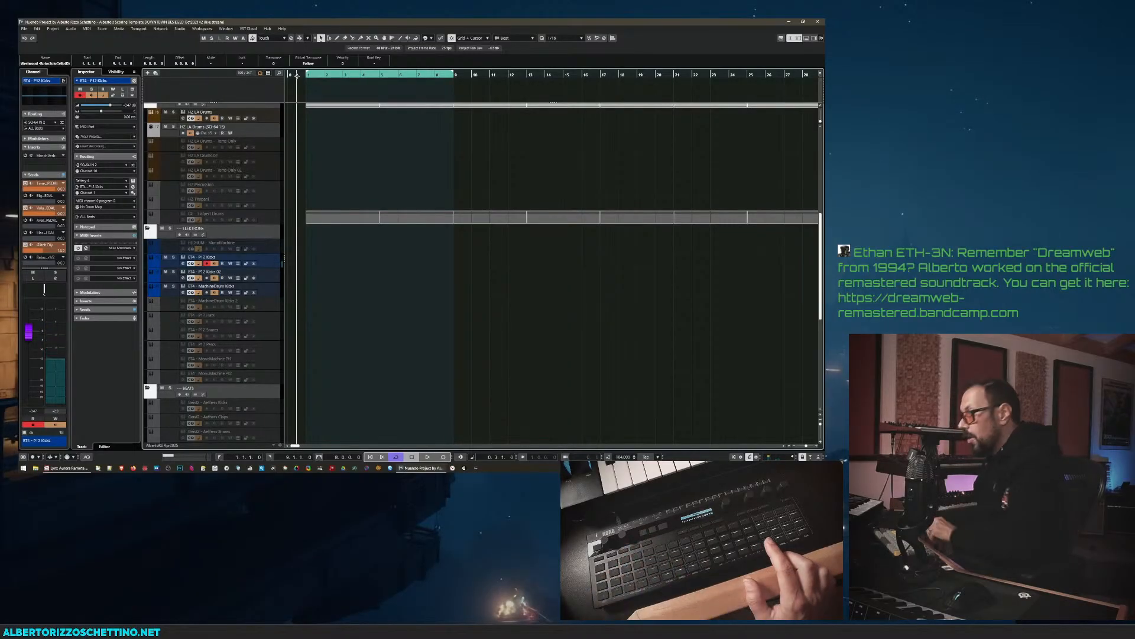
key(space)
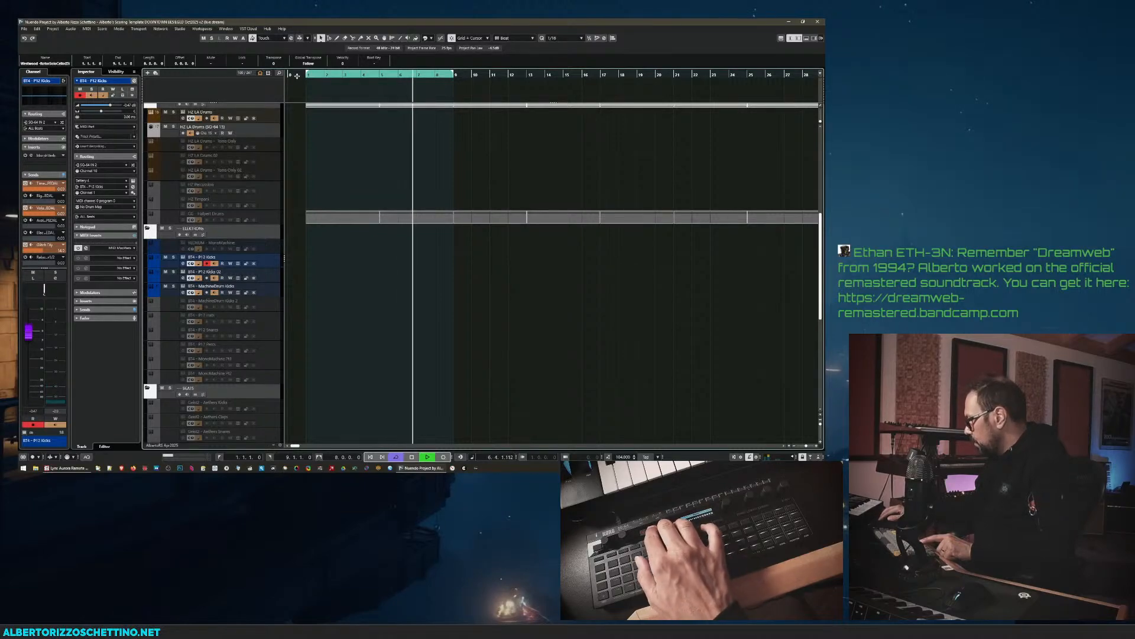
key(space)
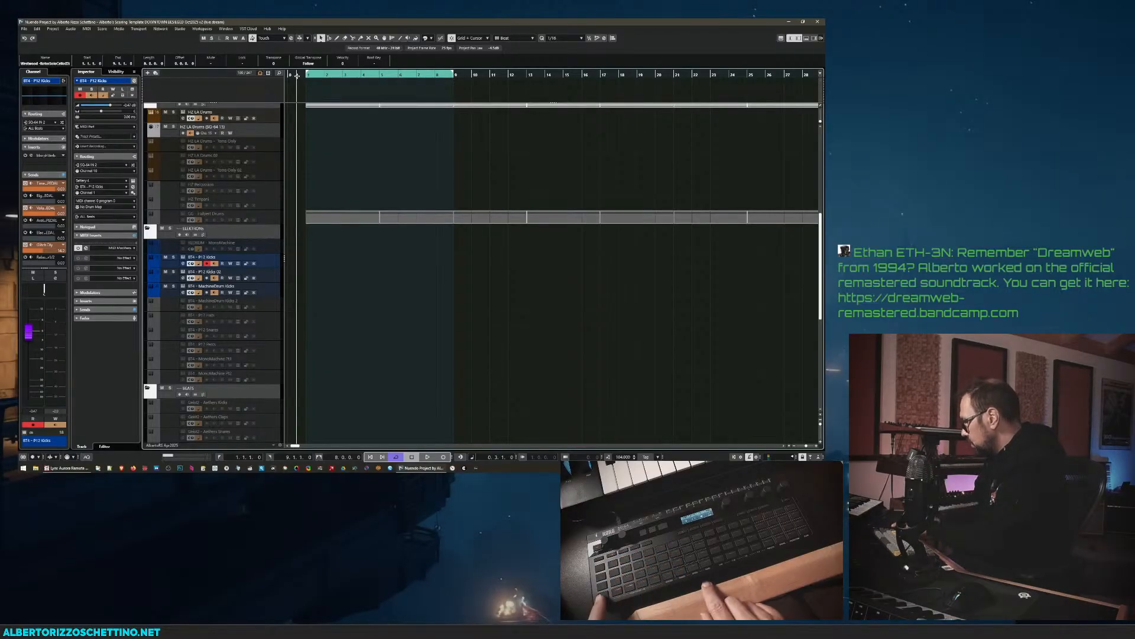
key(space)
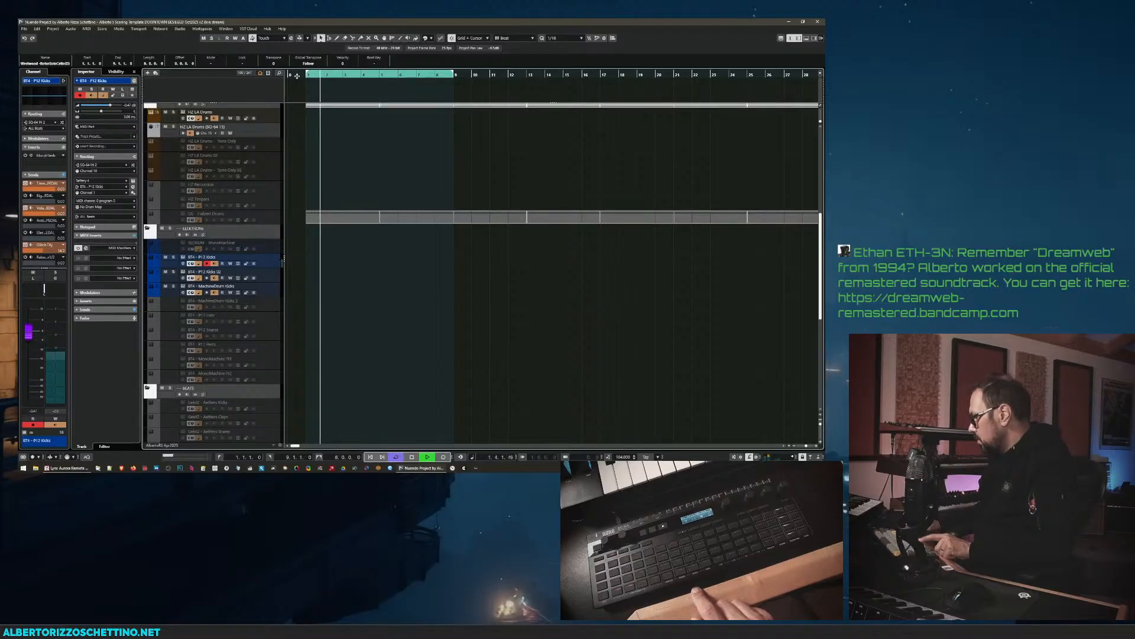
key(space)
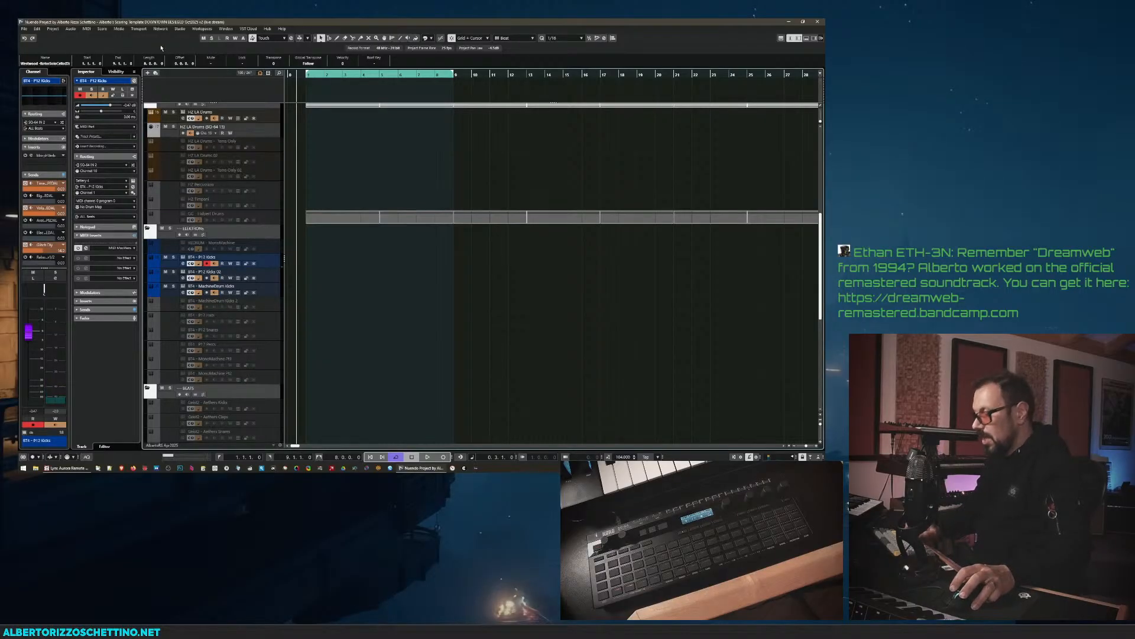
- Review the last entries of the MIDI clock destinations list, accept the sync setup and test playback again
click(102, 28)
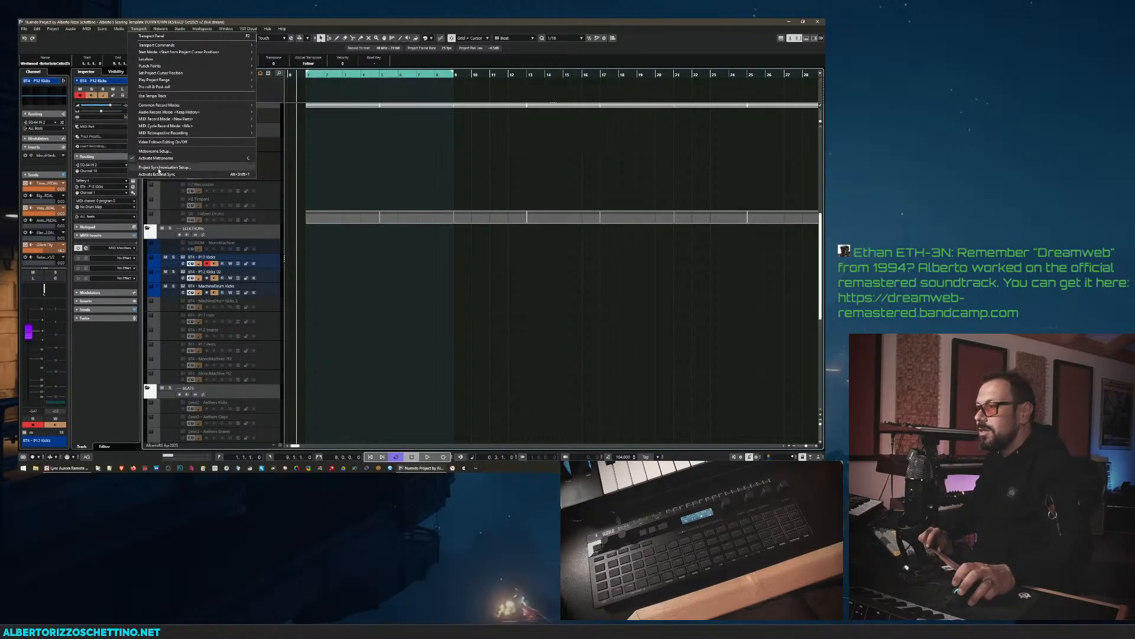
click(158, 168)
click(351, 168)
scroll(356, 216, down, 3)
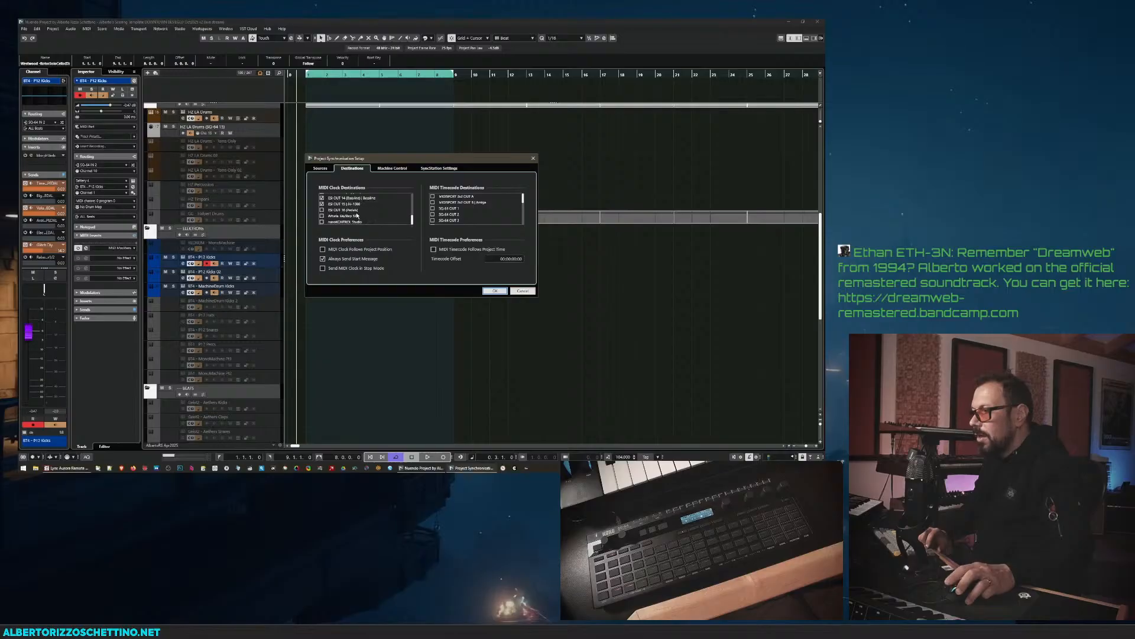
click(495, 291)
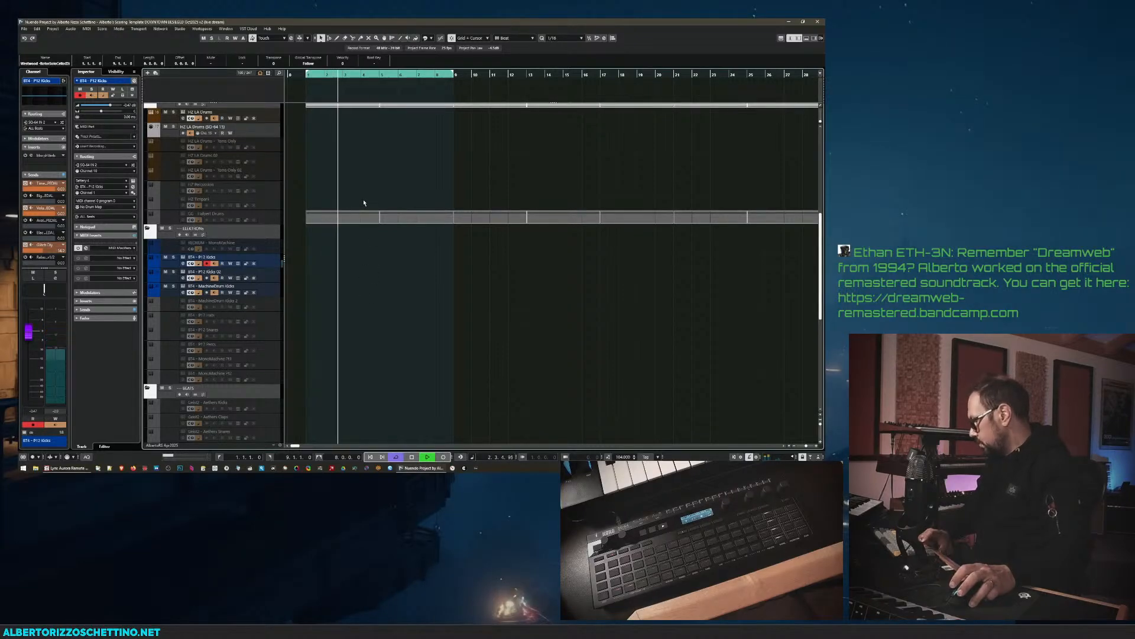
key(space)
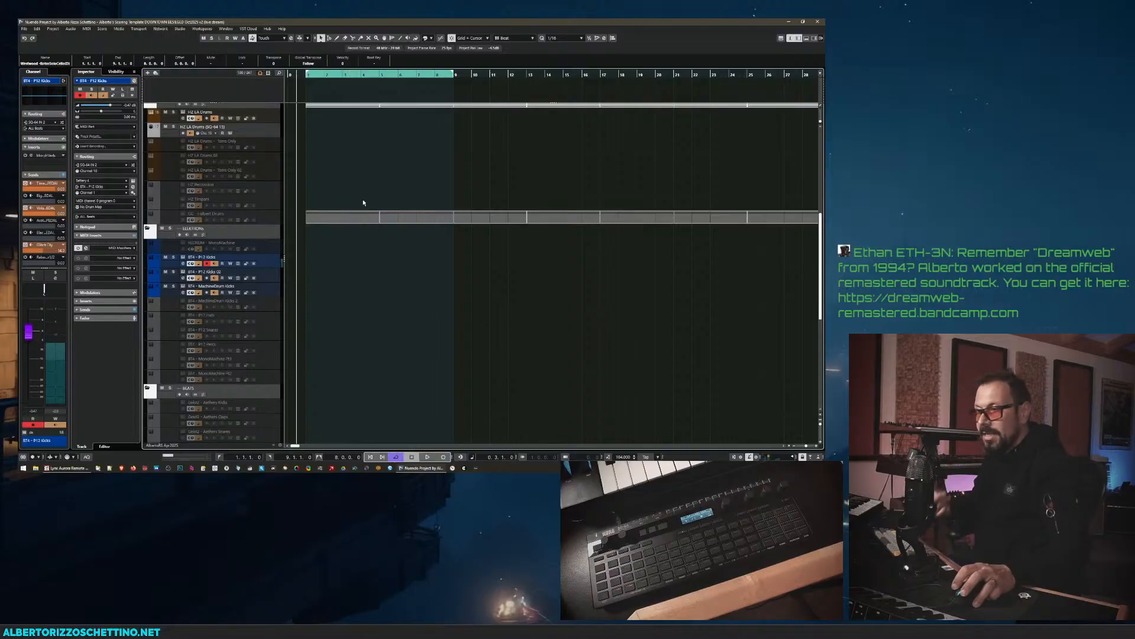
- Open the MIDI Modifiers insert of the P12 Kicks track, adjust its Transpose during playback and lower the channel volume
click(87, 249)
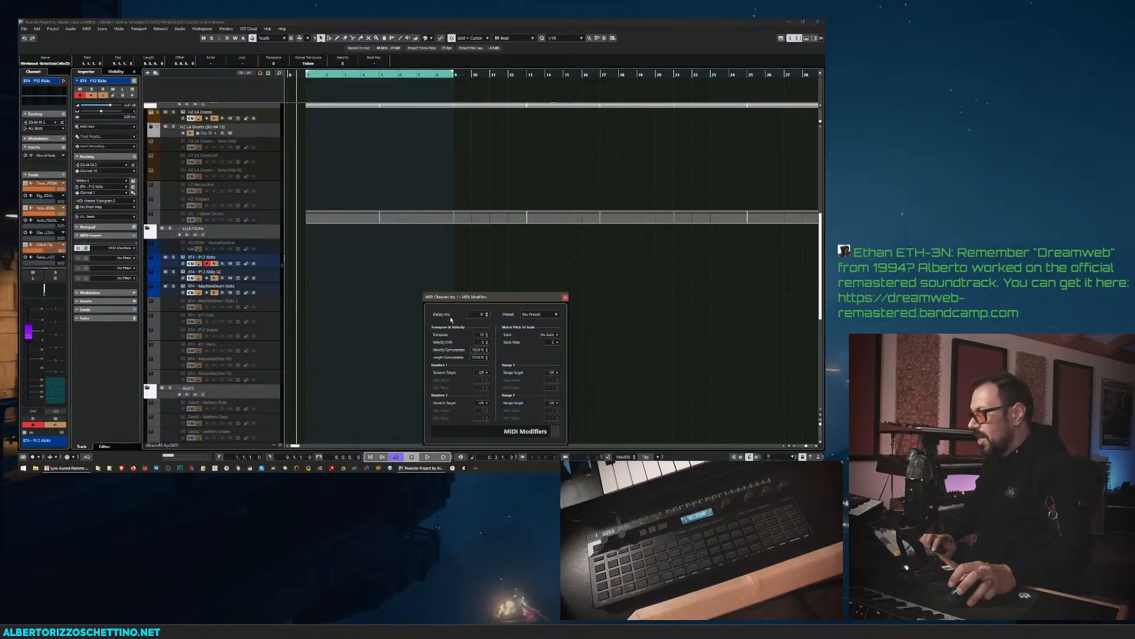
drag(474, 294, 365, 277)
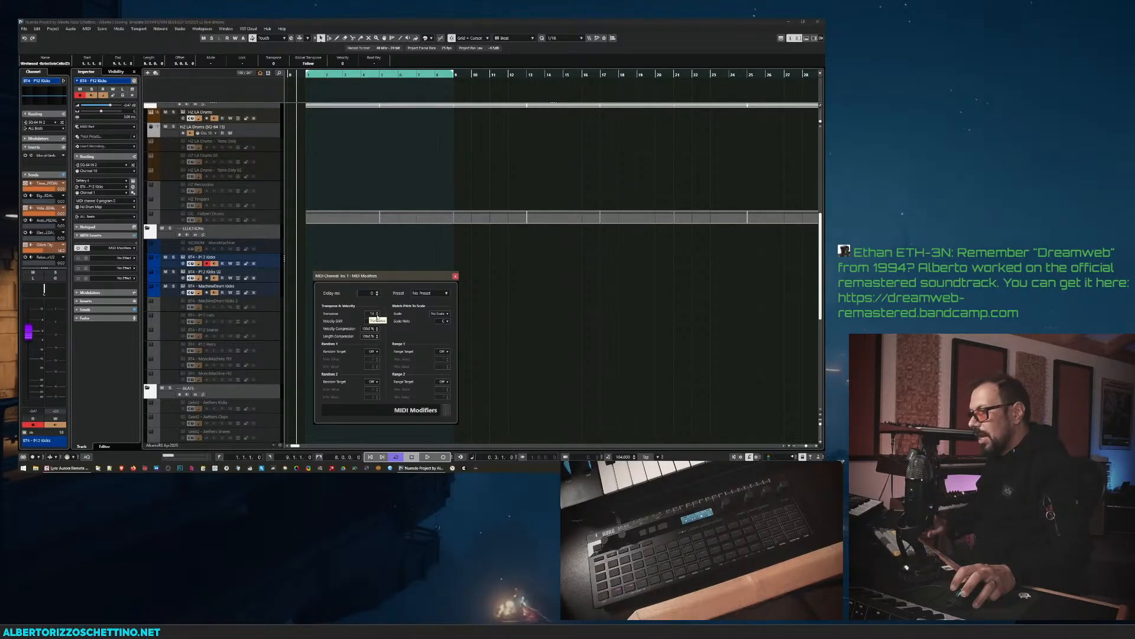
key(space)
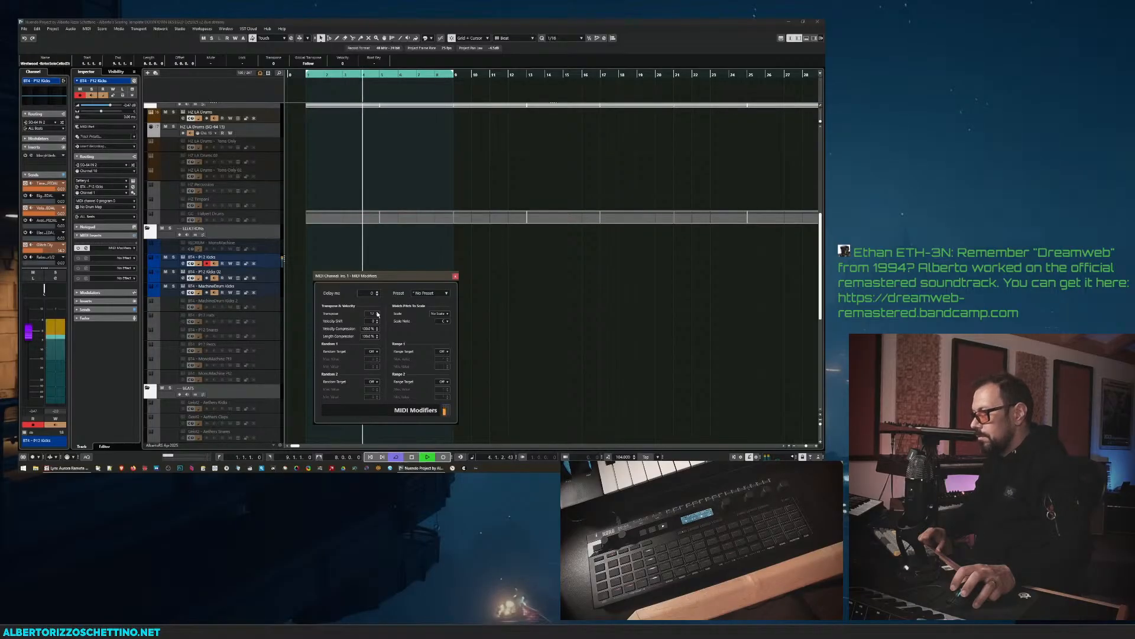
key(space)
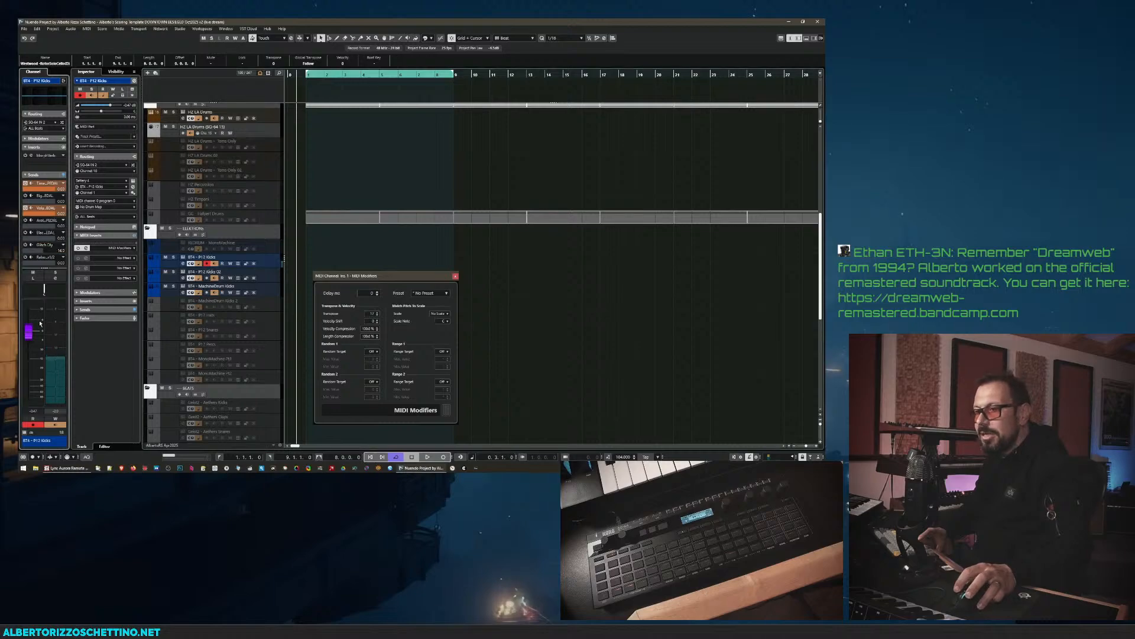
drag(28, 333, 34, 357)
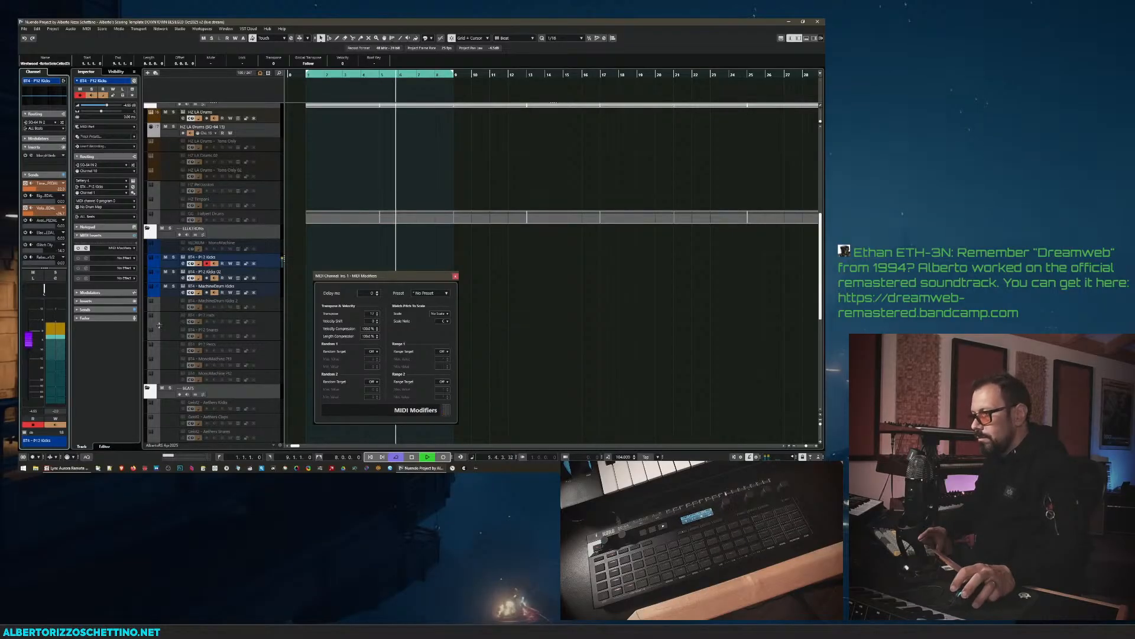
click(378, 315)
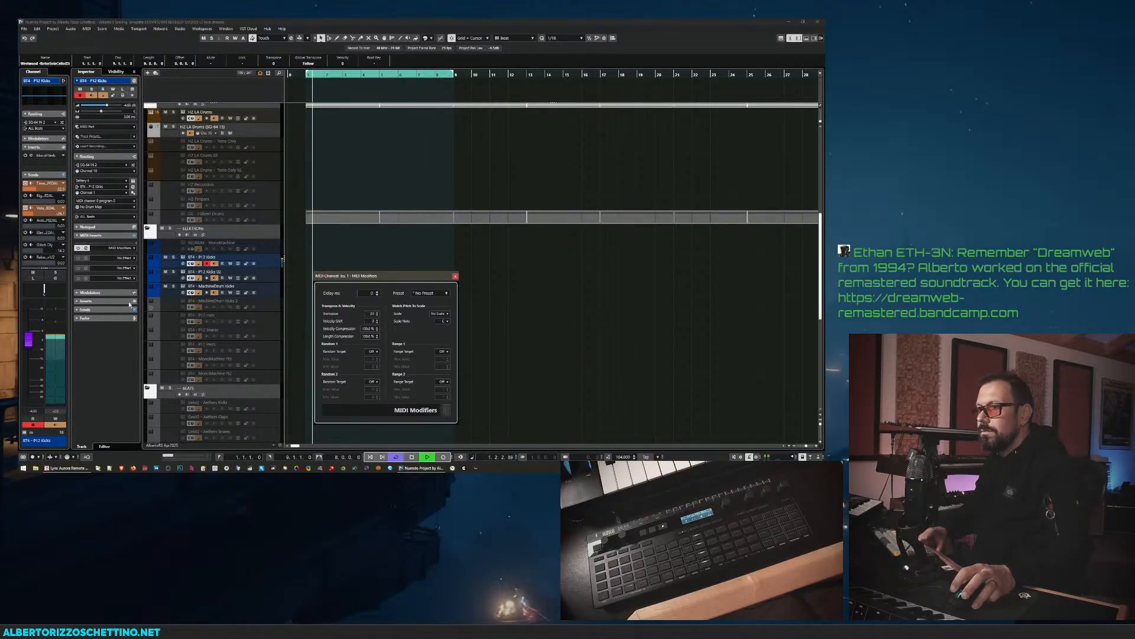
- Adjust the third send of the P12 Kicks channel and activate the fourth send at a reduced level
click(42, 215)
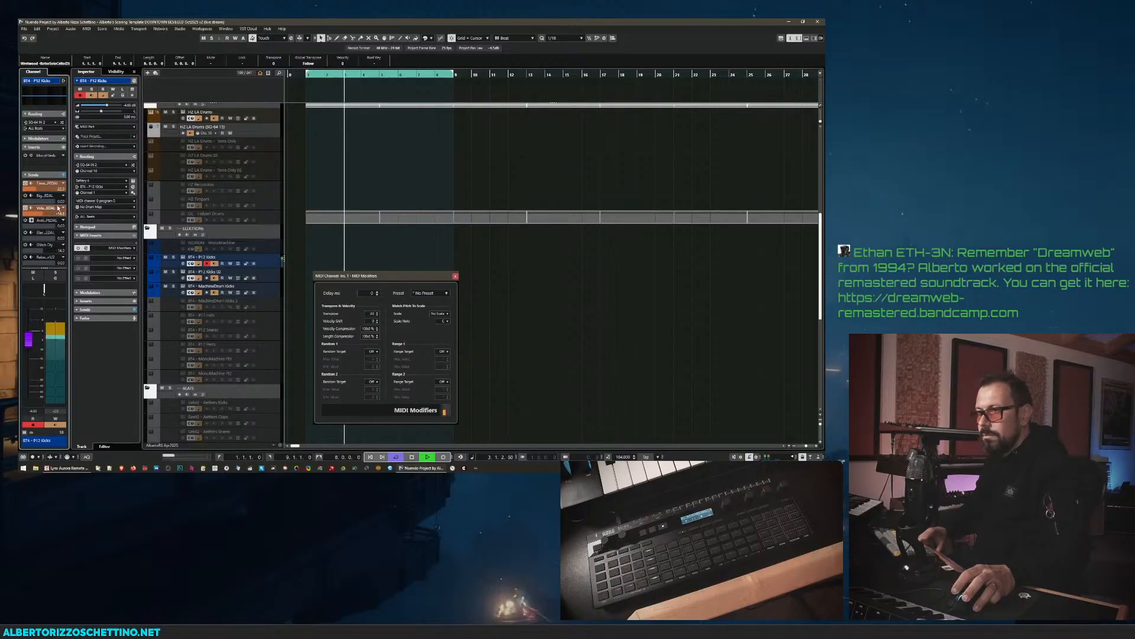
click(26, 220)
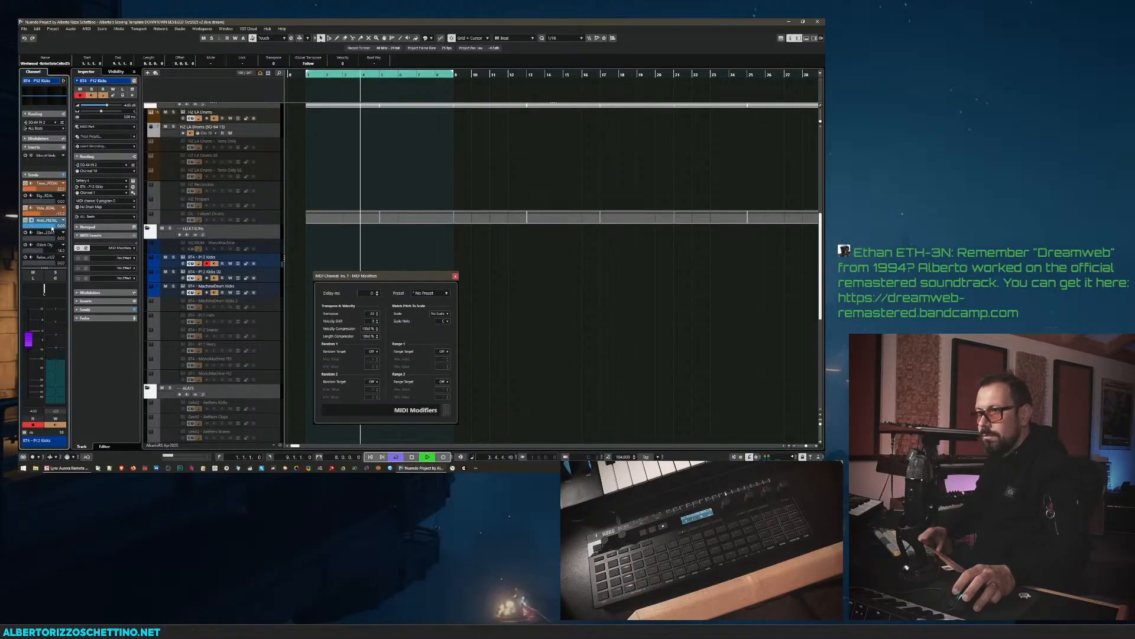
drag(35, 227, 31, 234)
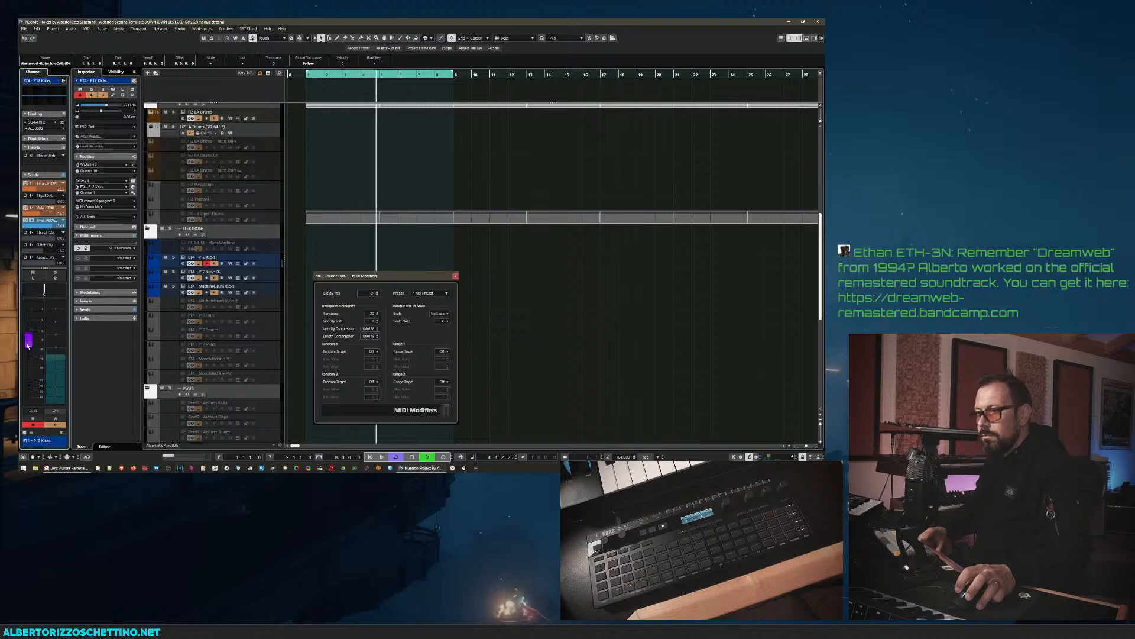
- Fine-tune the P12 Kicks channel volume during playback and audition the kicks over the loop again
drag(27, 342, 29, 343)
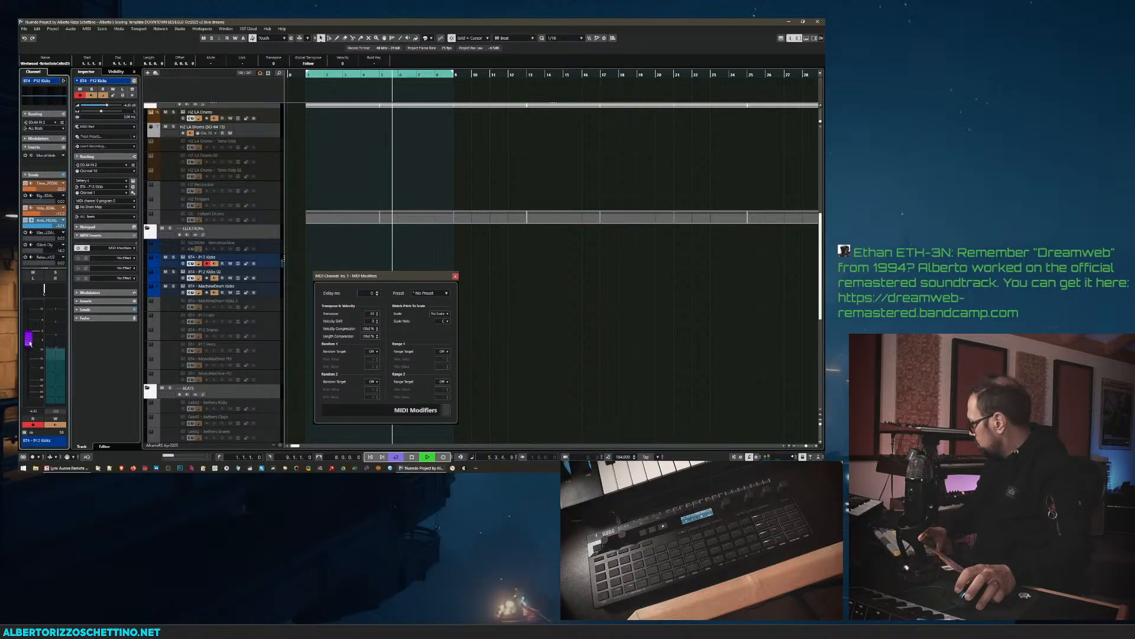
key(space)
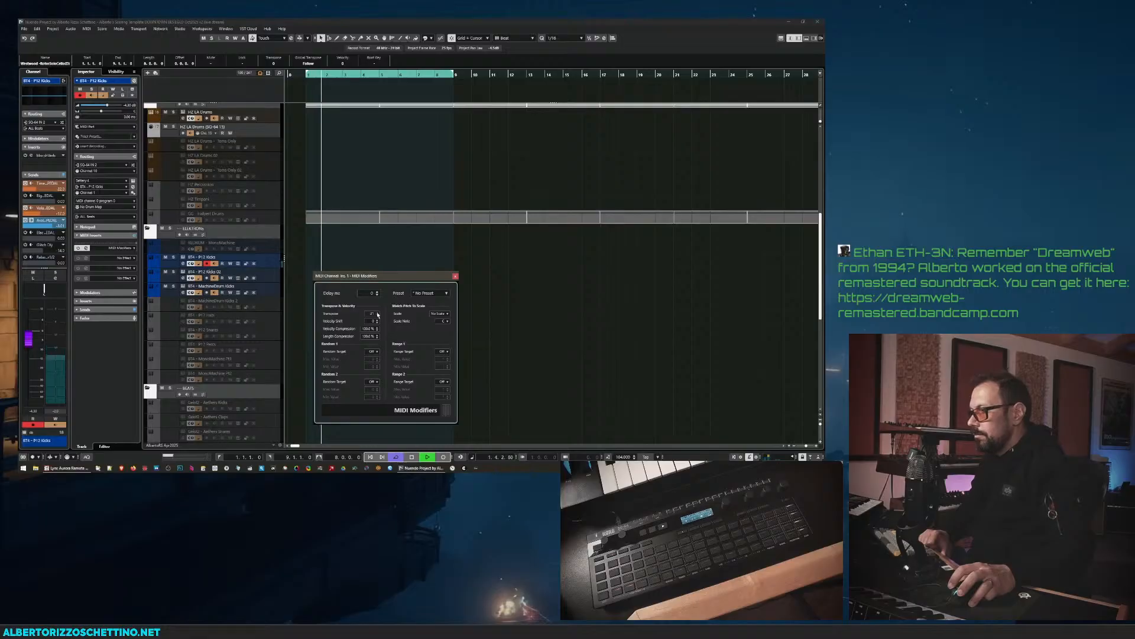
key(space)
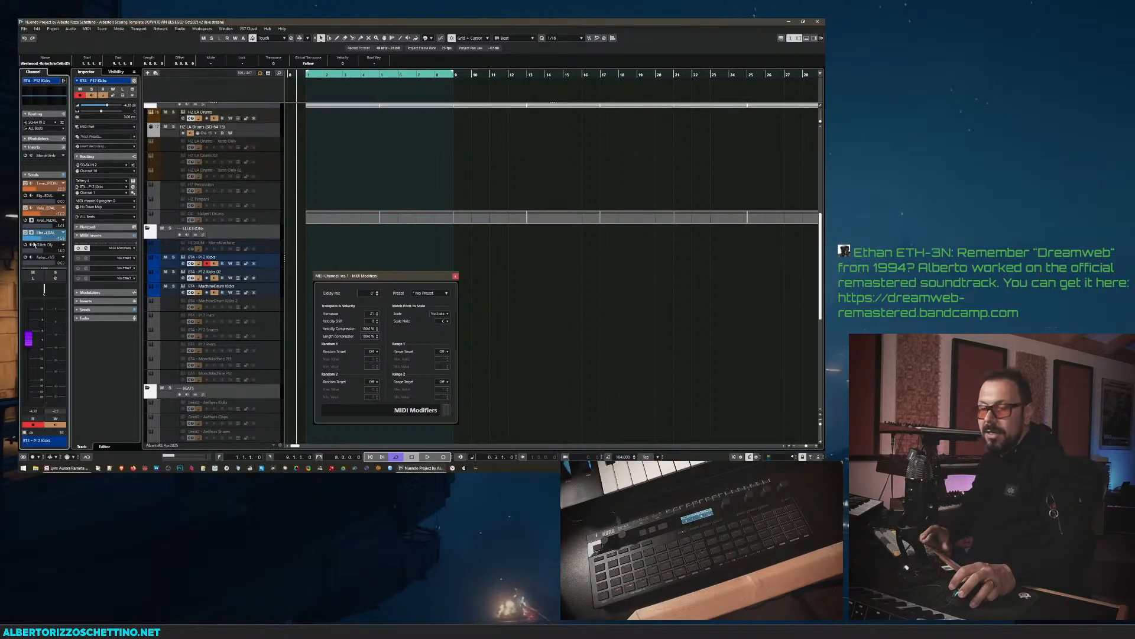
- Activate the MorphVerb insert on P12 Kicks, deactivate the fifth send and raise the channel volume with the reverb bypassed
click(31, 156)
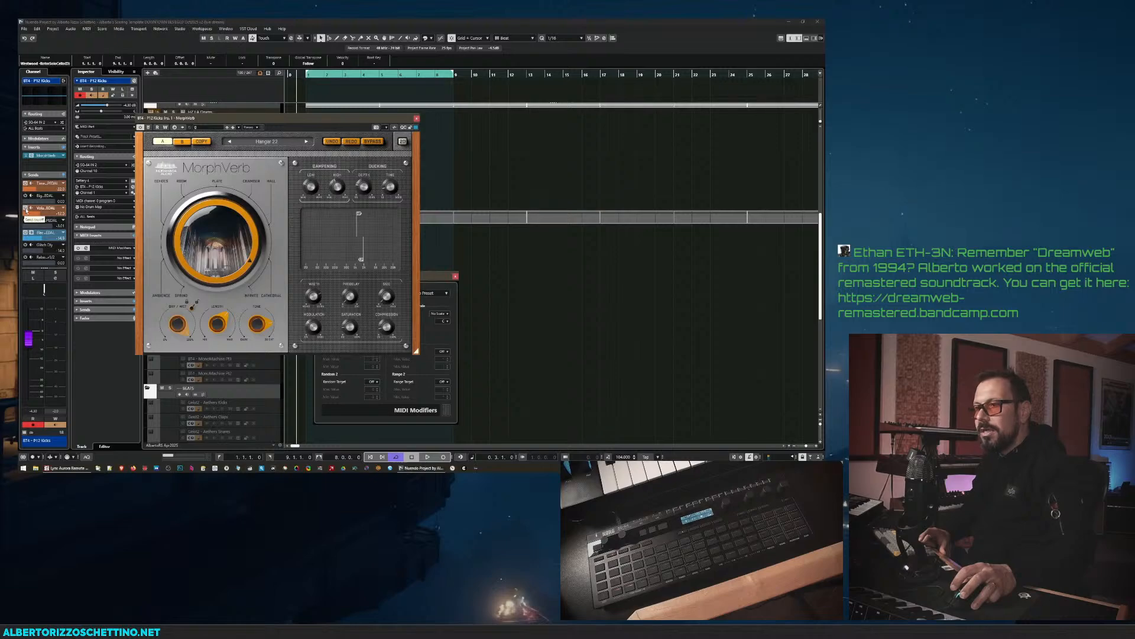
click(25, 233)
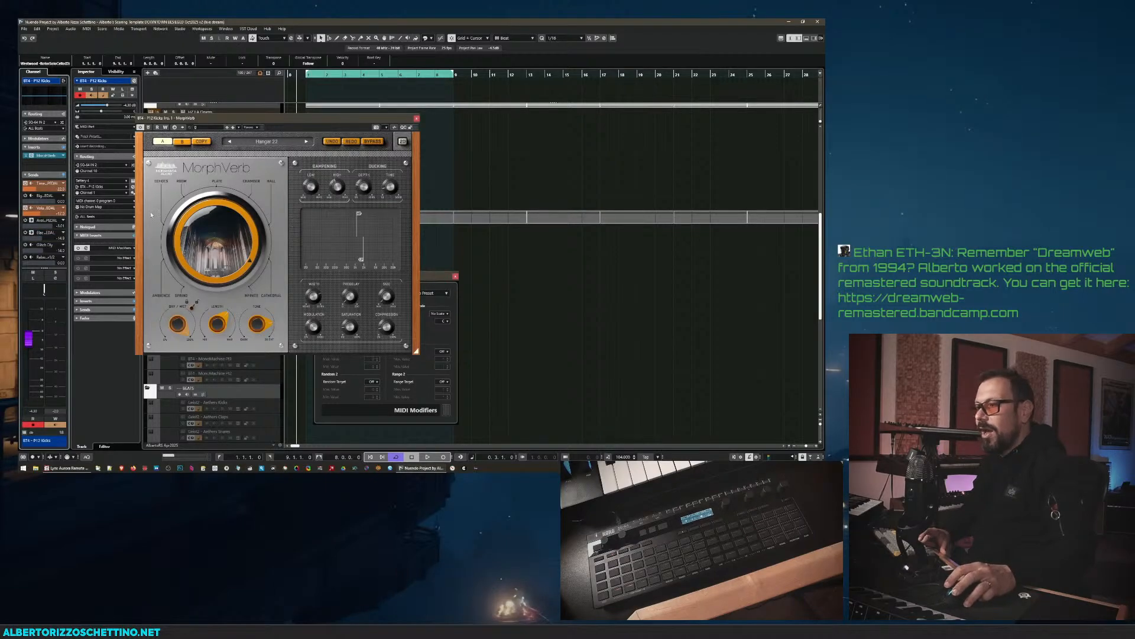
click(148, 128)
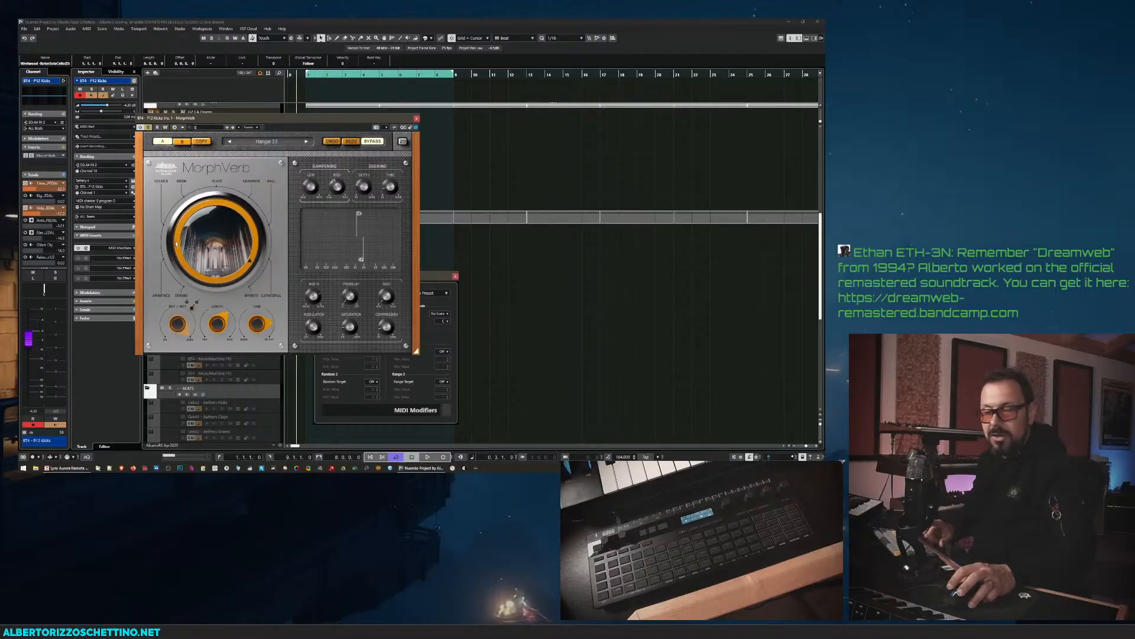
drag(28, 339, 30, 336)
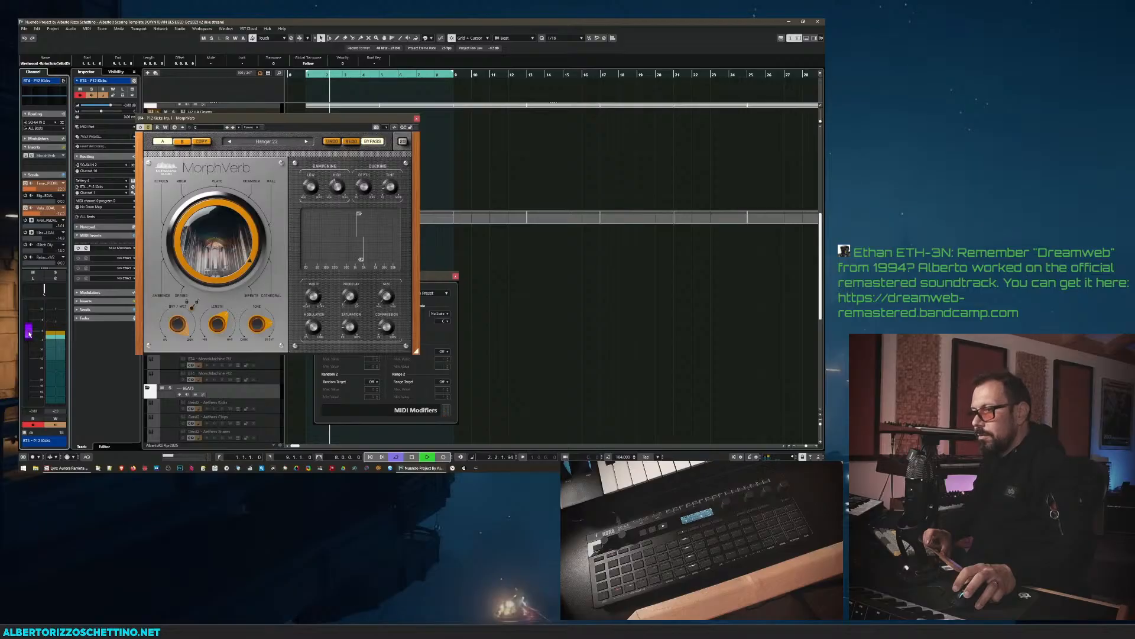
drag(29, 335, 29, 333)
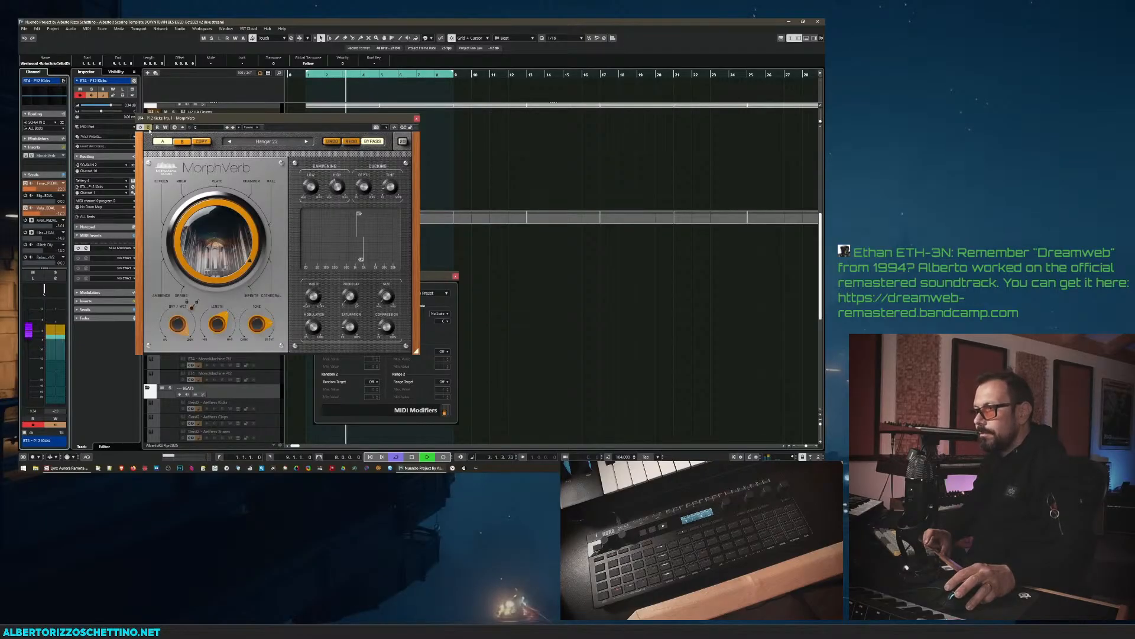
- Re-engage MorphVerb on P12 Kicks, audition it over the loop and close the reverb and MIDI Modifiers windows
click(148, 128)
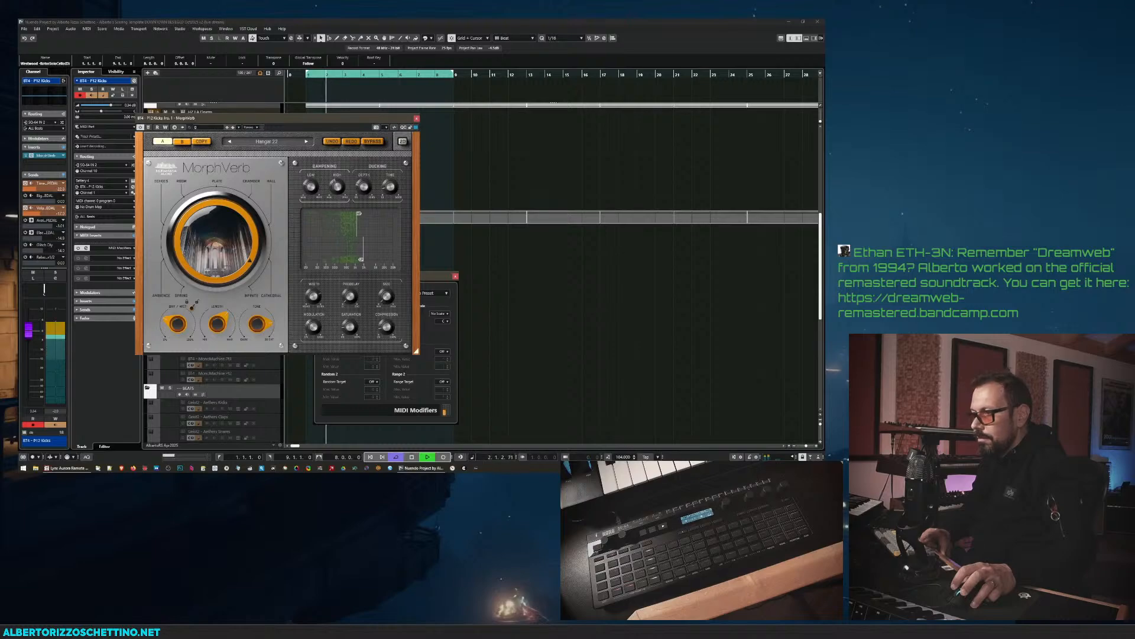
key(space)
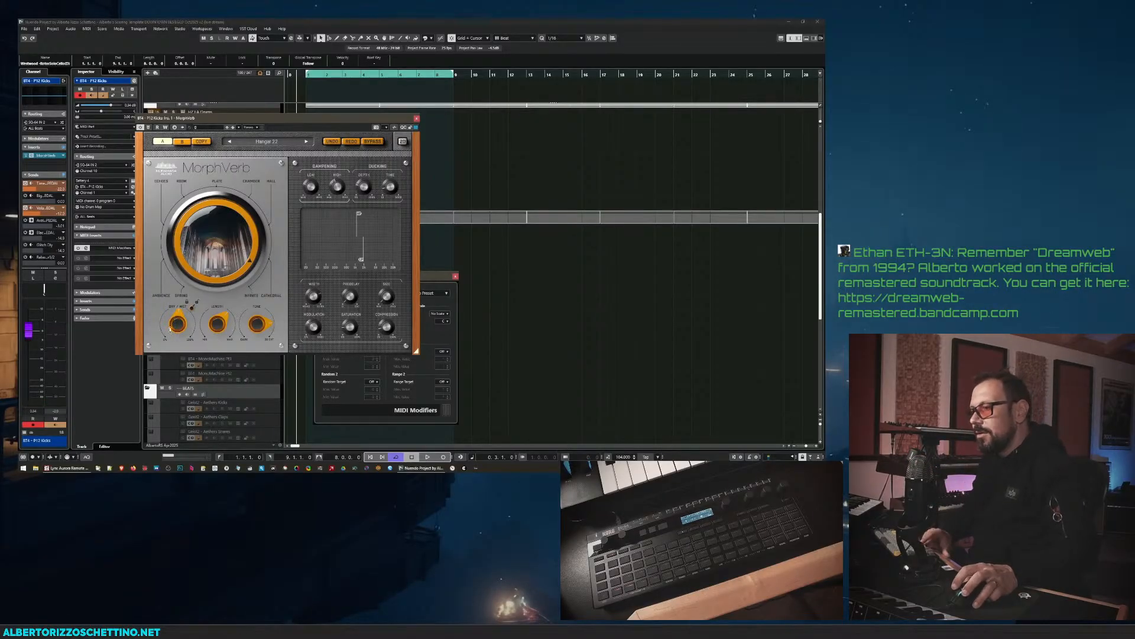
key(space)
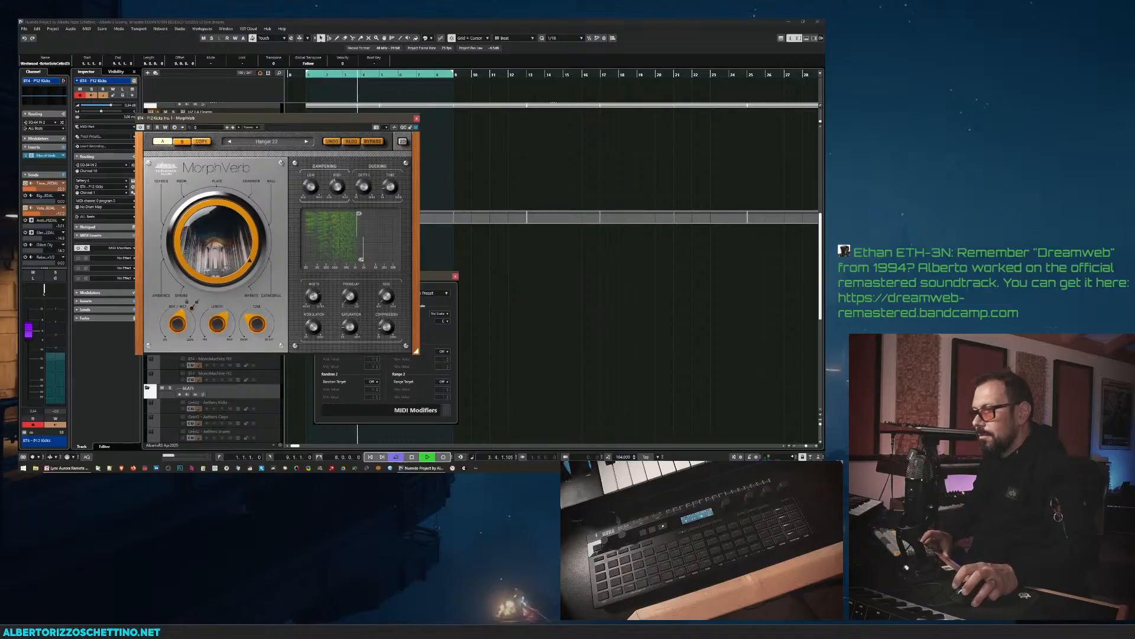
click(417, 118)
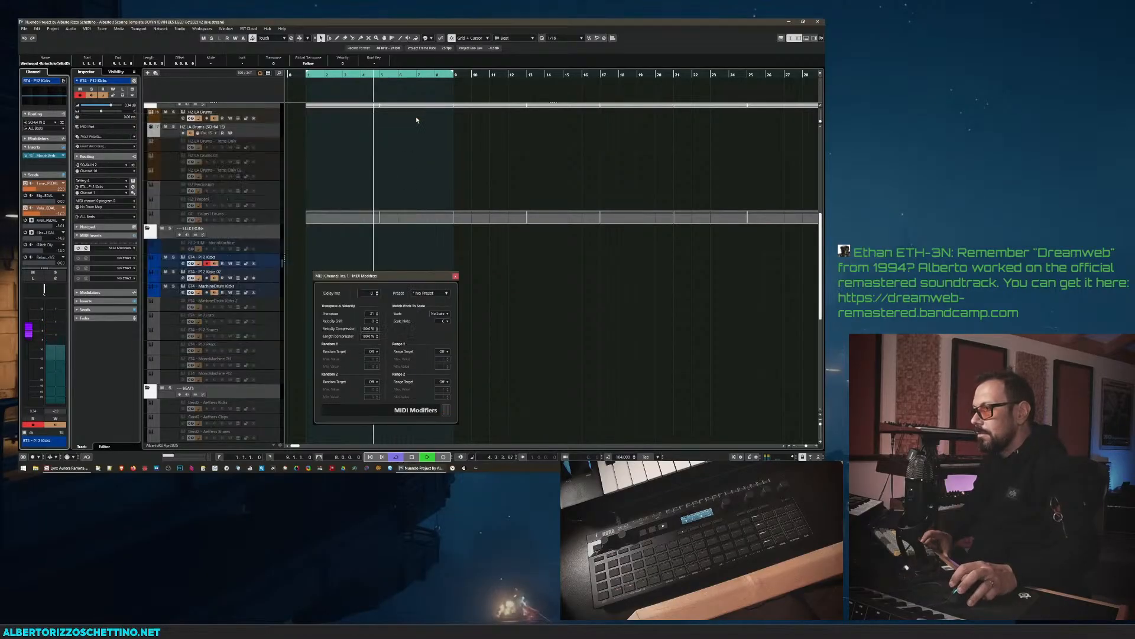
click(455, 276)
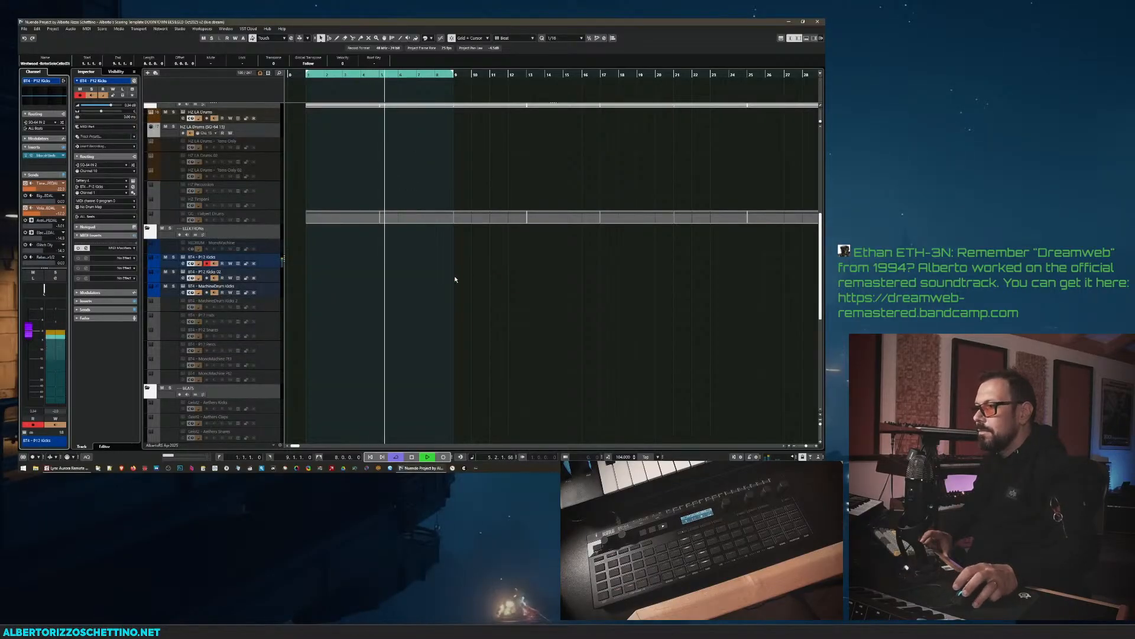
- Select the green Cellos group channel below the string tracks and raise its volume slightly during playback
scroll(216, 264, up, 6)
click(216, 277)
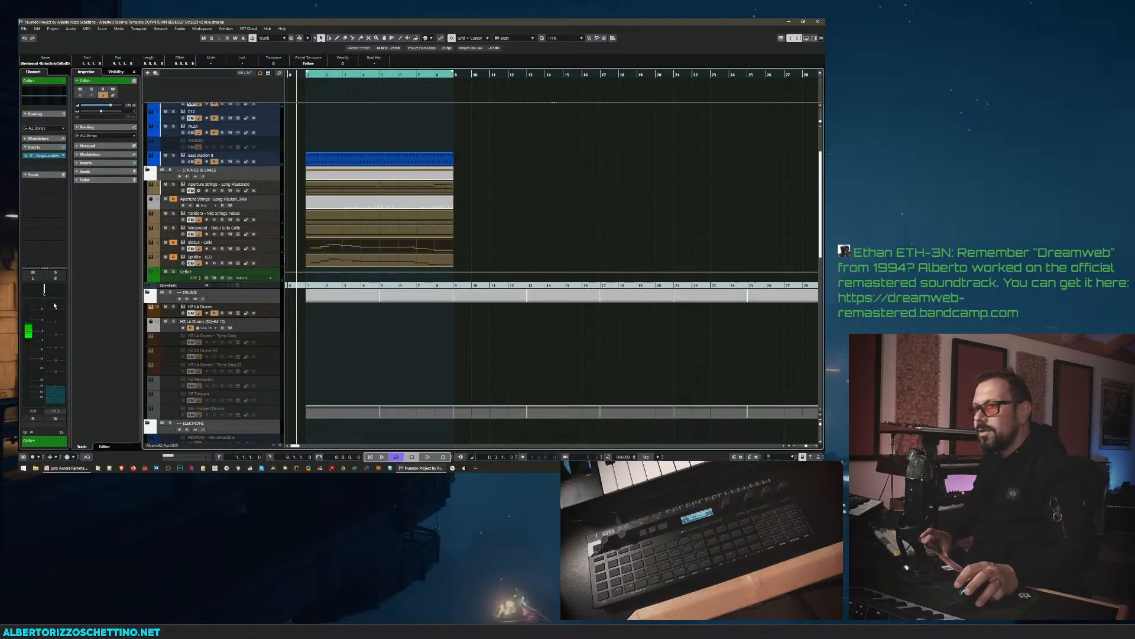
key(space)
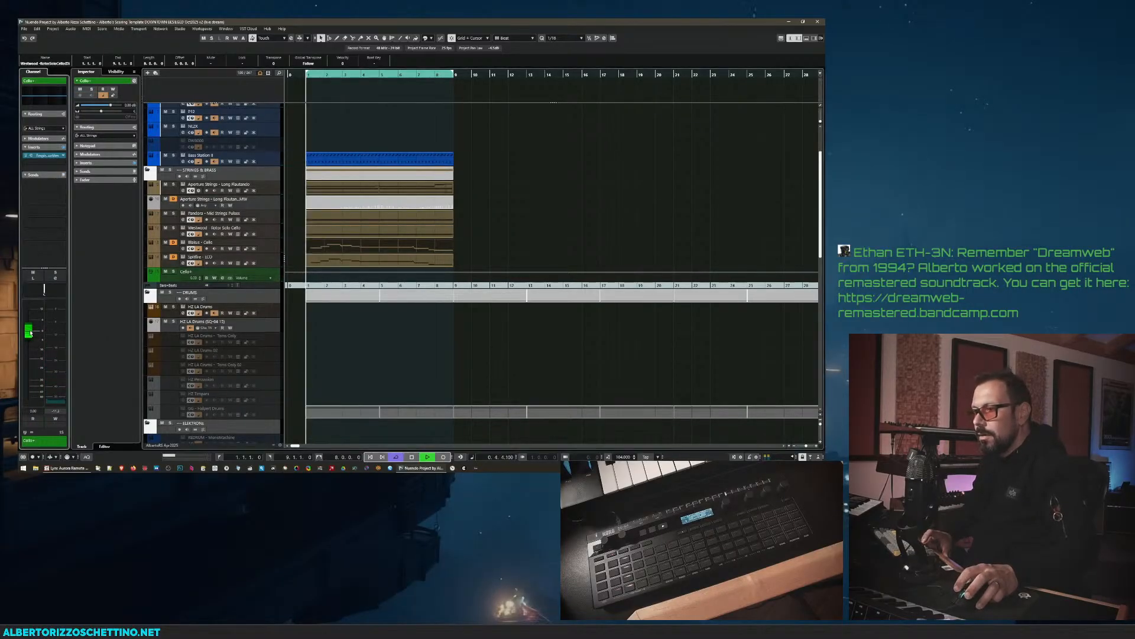
drag(30, 333, 33, 331)
click(44, 155)
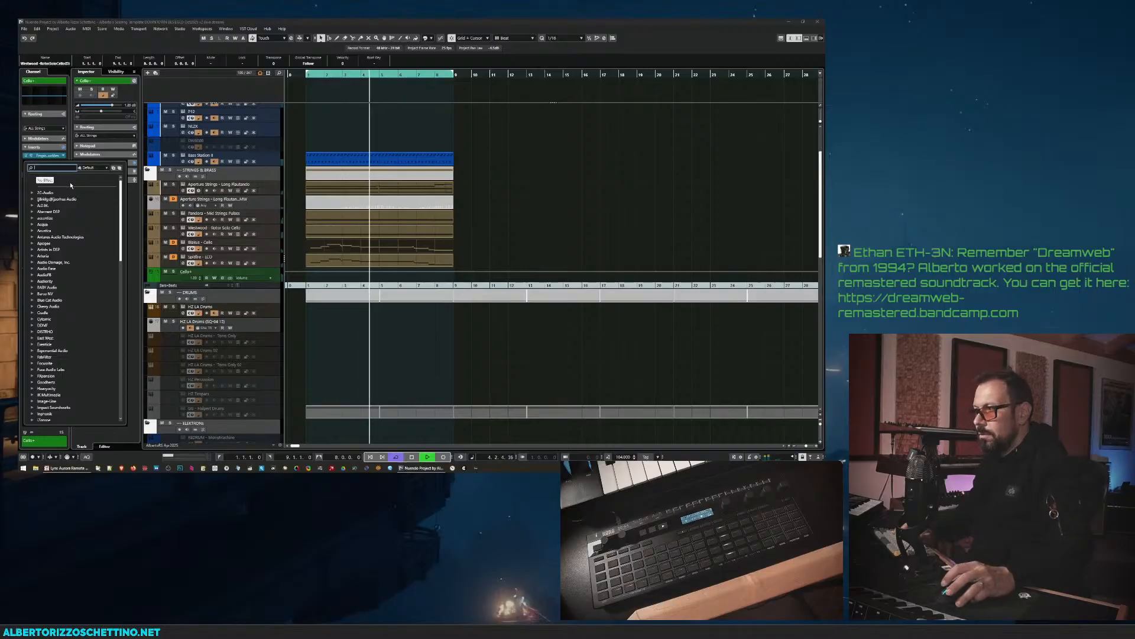
click(314, 130)
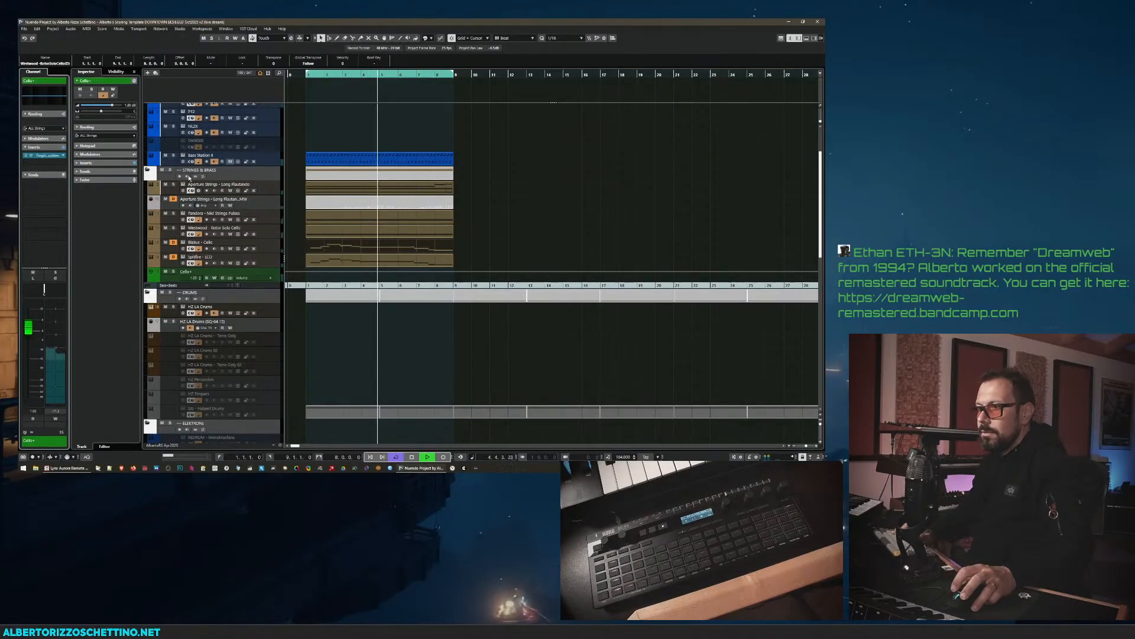
click(63, 164)
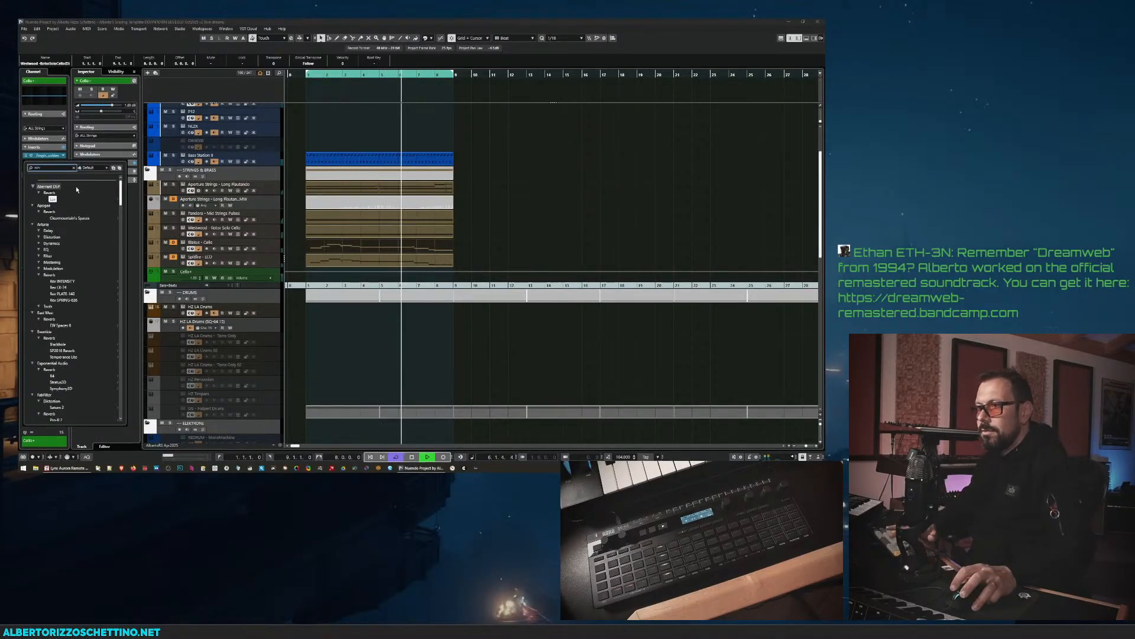
key(Escape)
- Add an effect send in the first send slot of the Cellos group and activate it
click(63, 184)
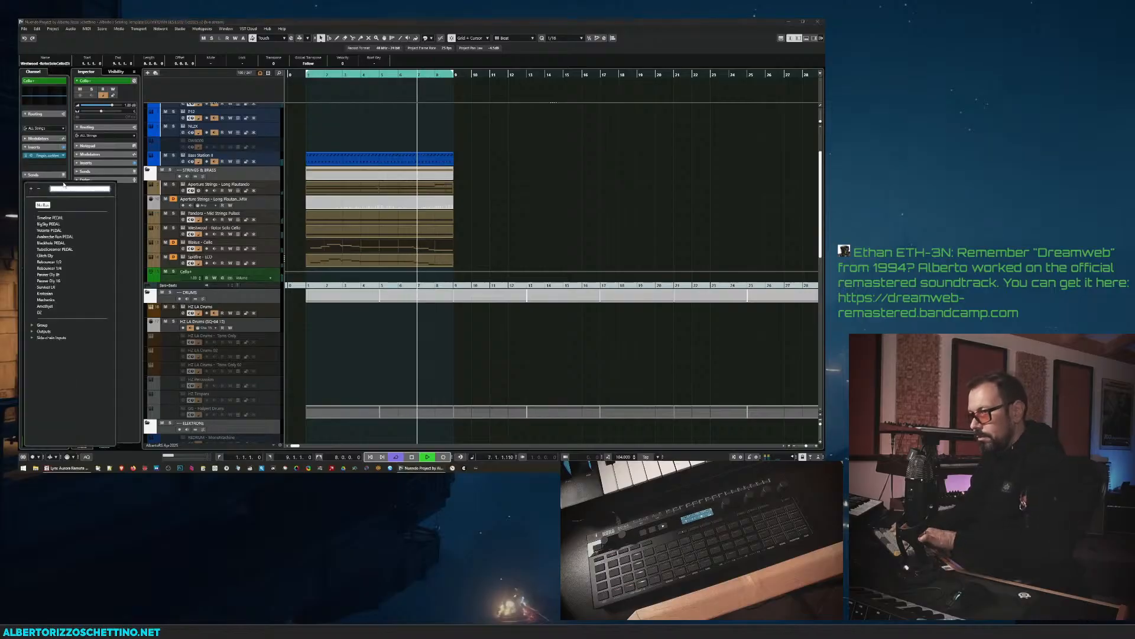
click(46, 287)
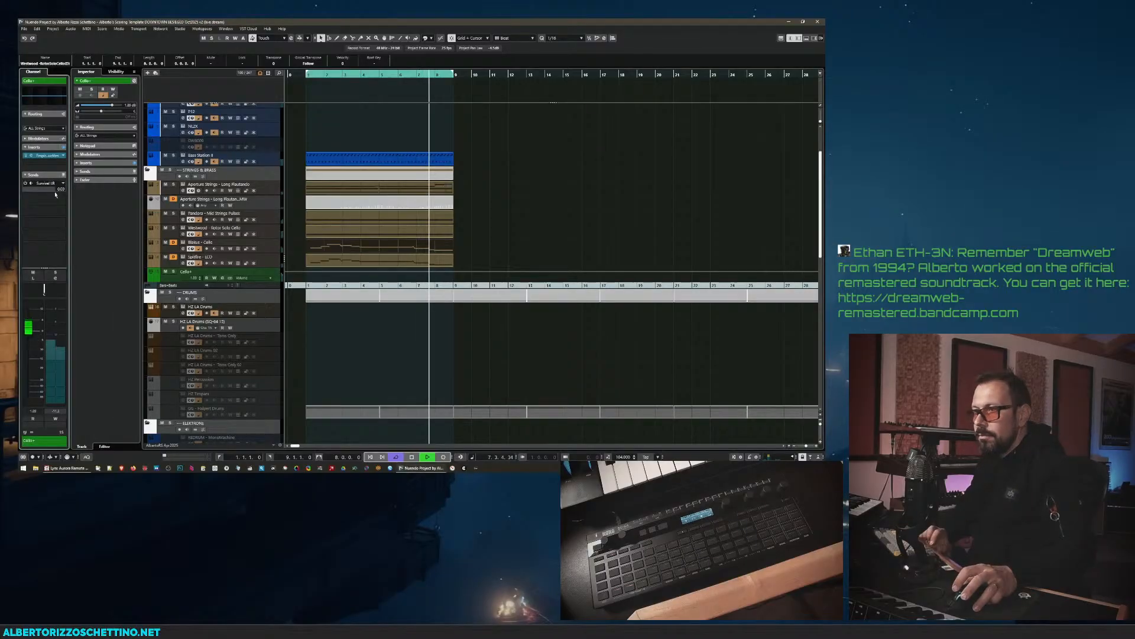
click(25, 185)
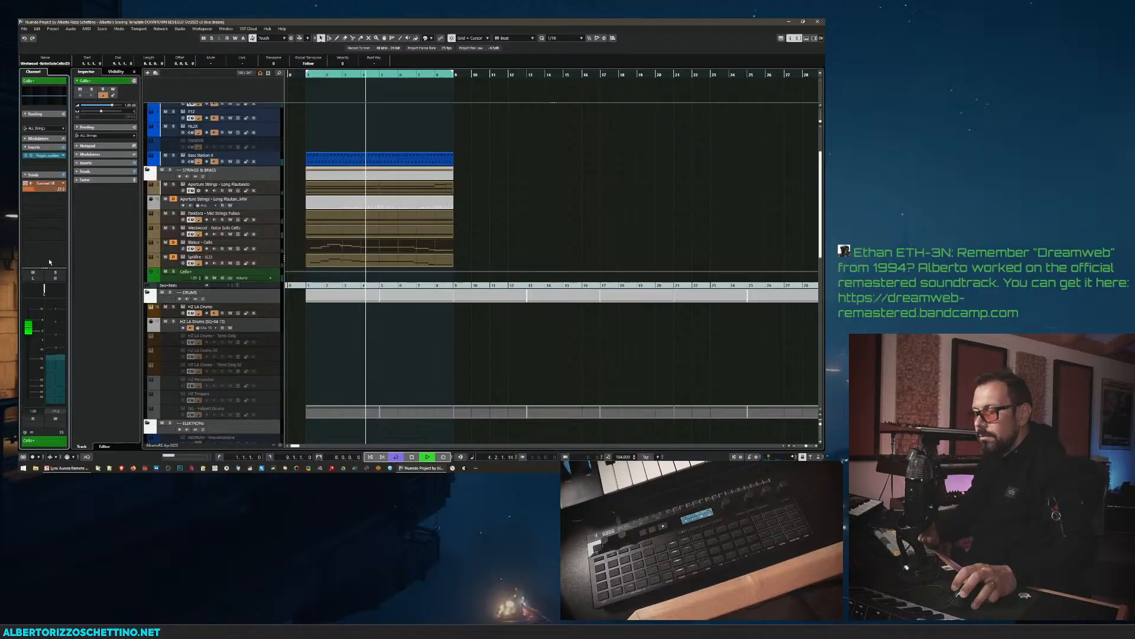
- Insert FabFilter Pro-Q 4 in the second insert slot of the Cellos group
click(63, 164)
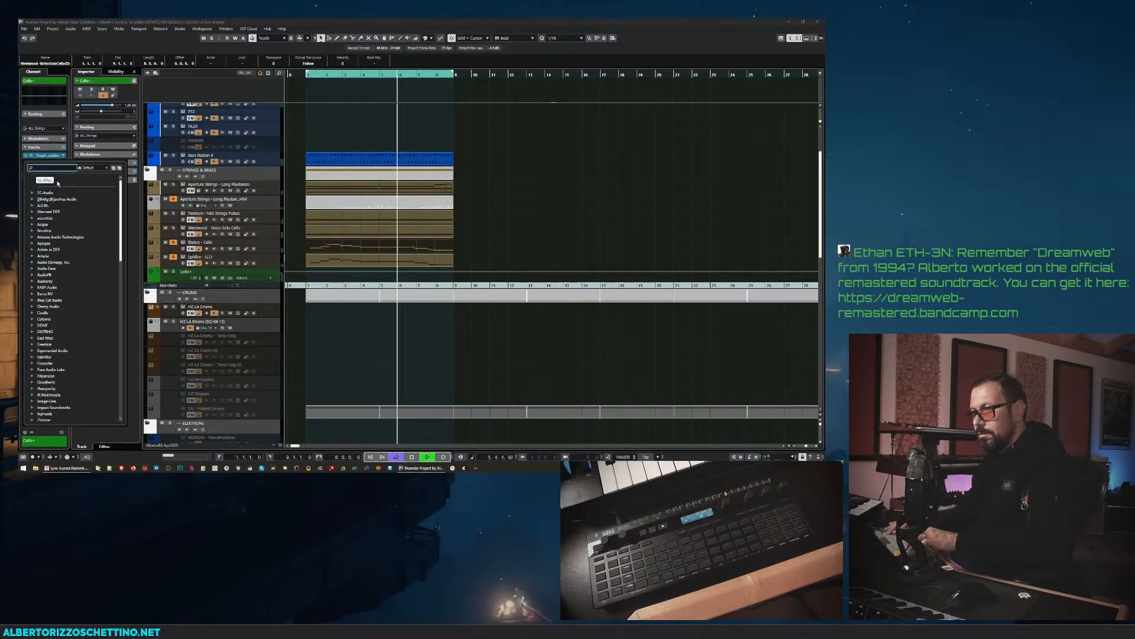
text(q 4)
key(Return)
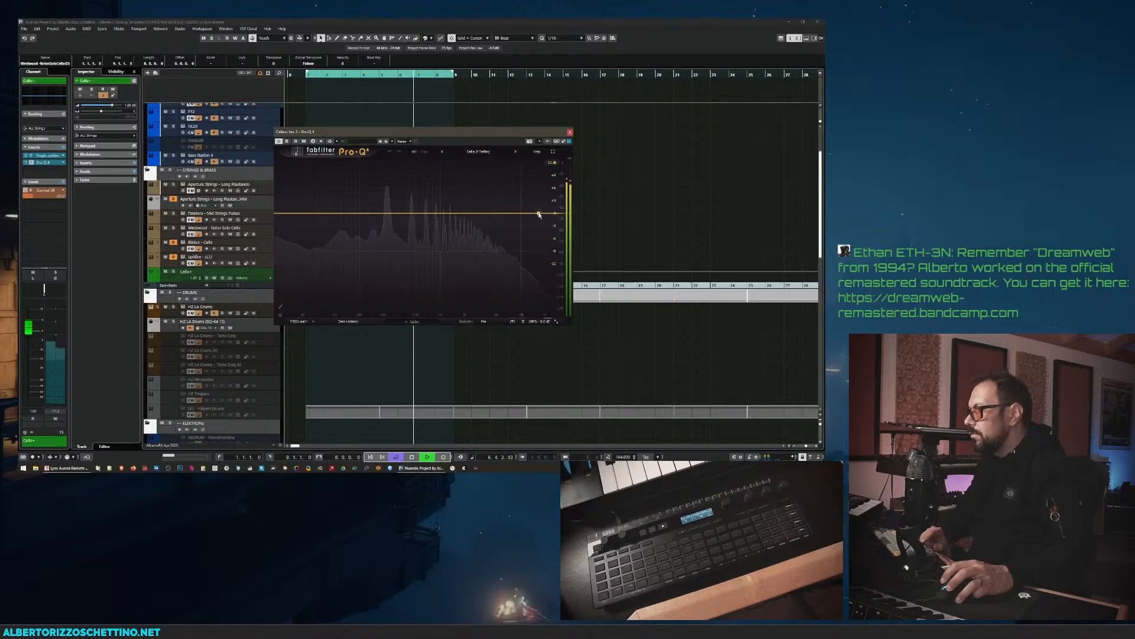
- Shape the Cellos EQ with a high-shelf cut and gentle bell adjustments in the mids and lows, and stop playback
drag(526, 214, 504, 236)
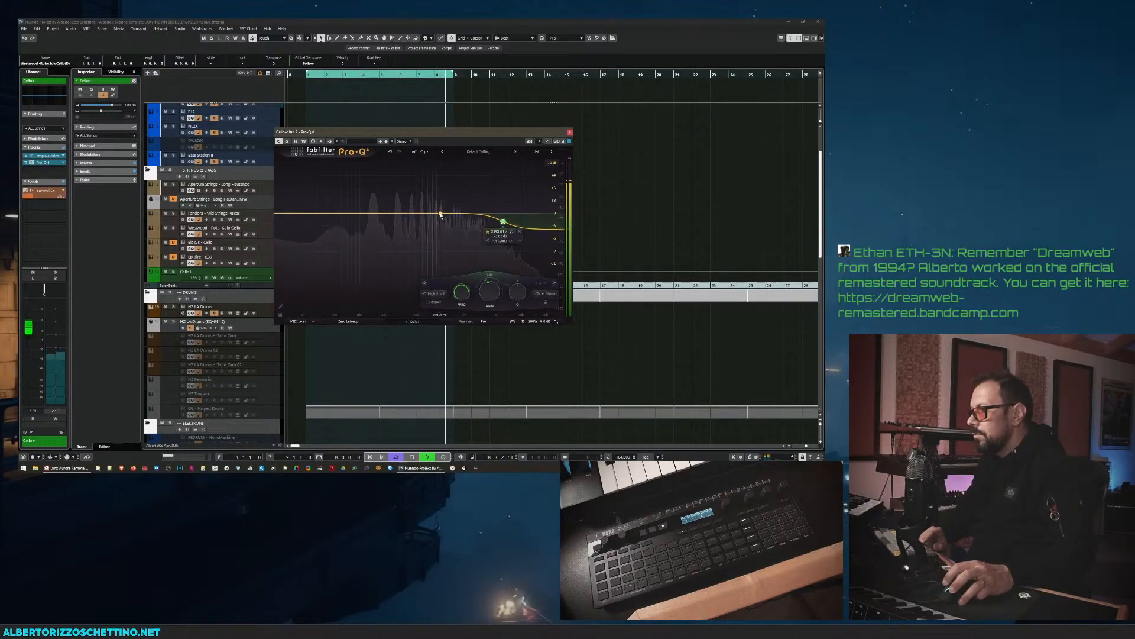
click(440, 214)
click(404, 217)
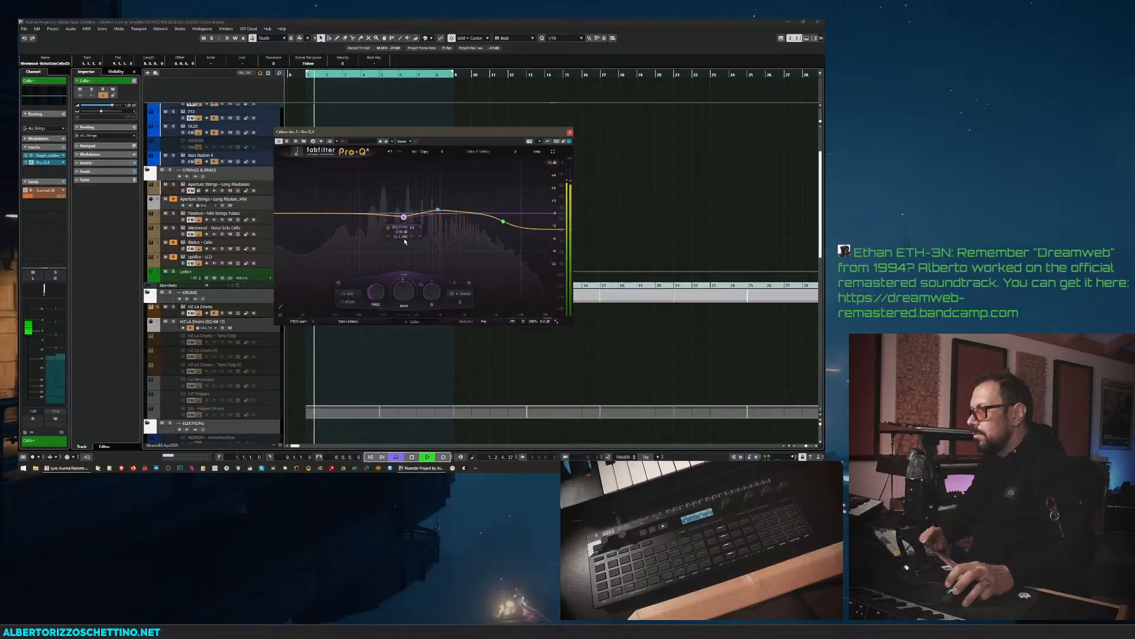
click(358, 210)
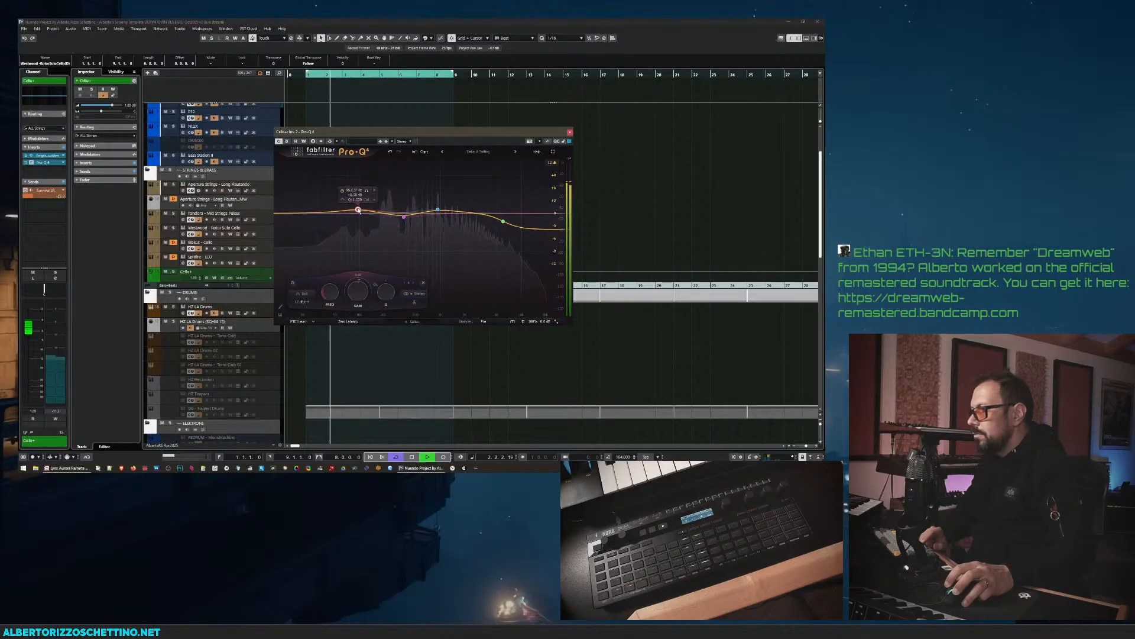
mouse_move(346, 211)
mouse_down()
mouse_move(330, 163)
mouse_move(348, 218)
mouse_up()
click(569, 132)
key(space)
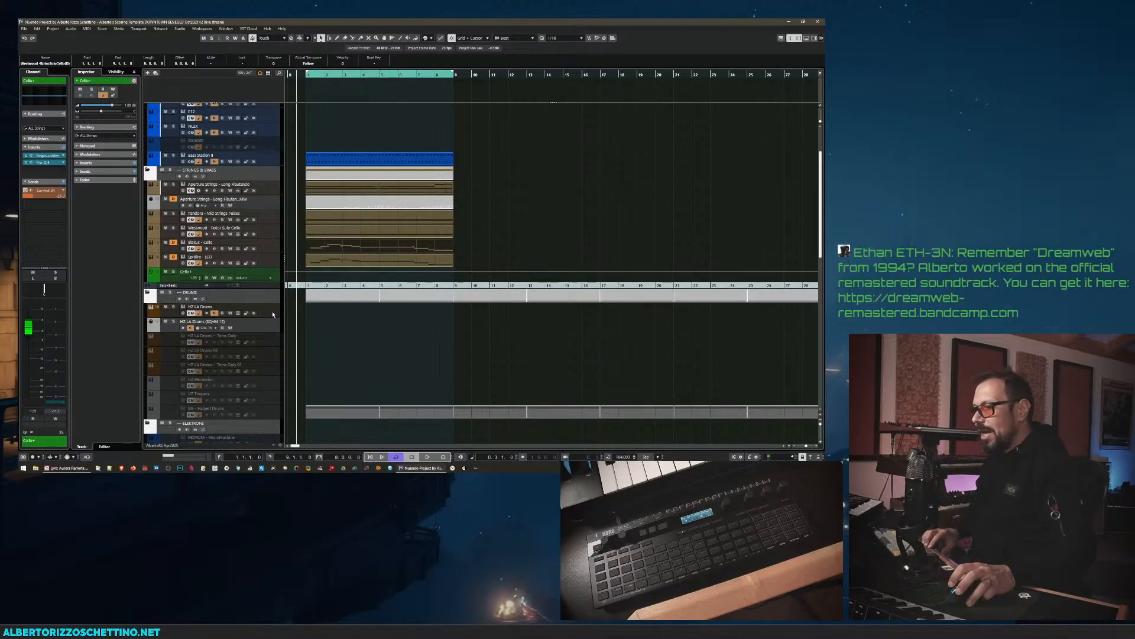
- Select the MachineDrum Kicks track and test its hardware kicks over the loop twice
scroll(263, 289, down, 3)
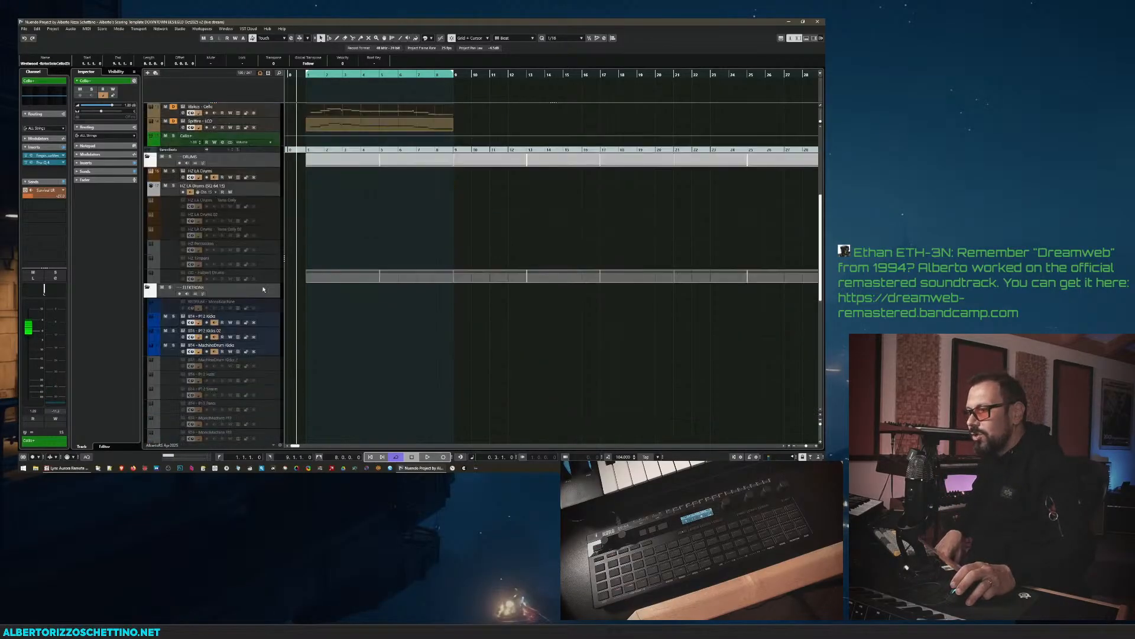
click(268, 349)
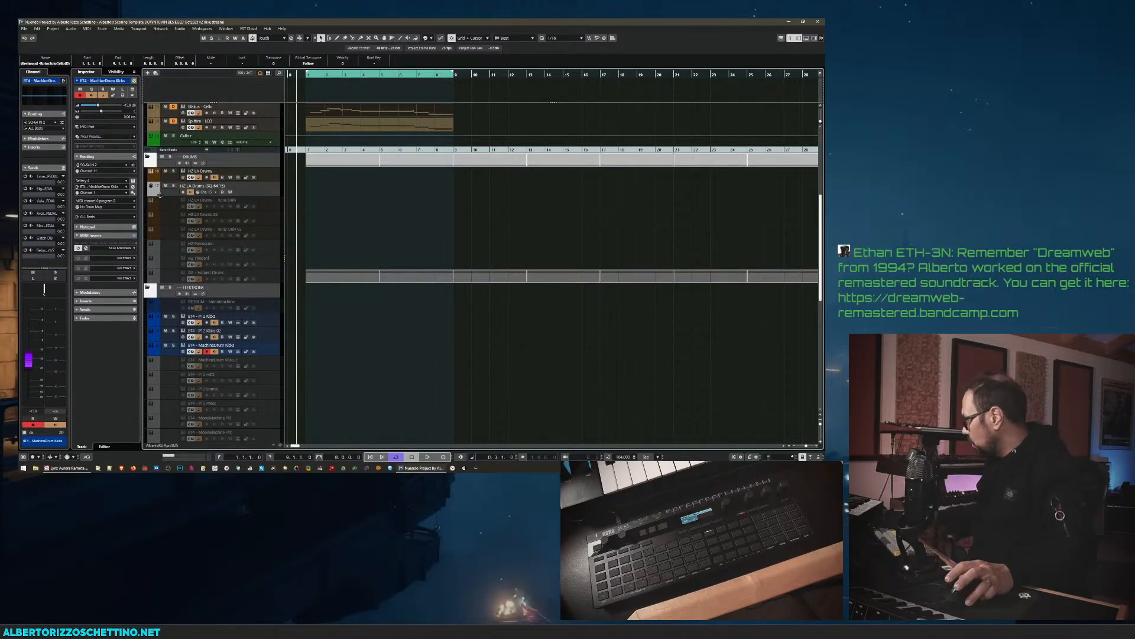
key(space)
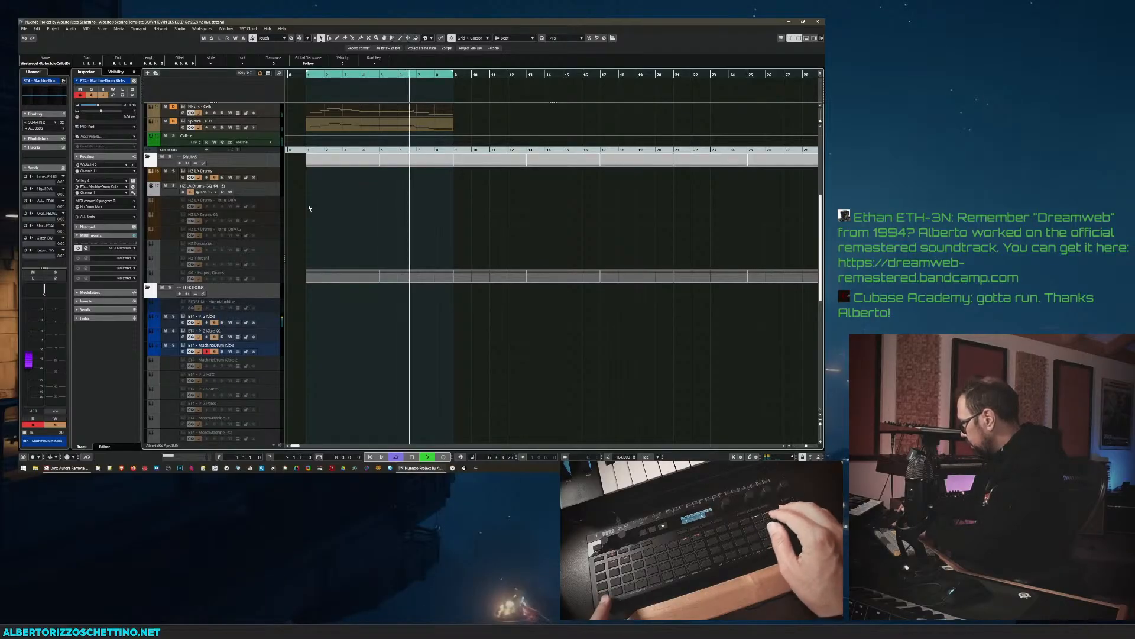
key(space)
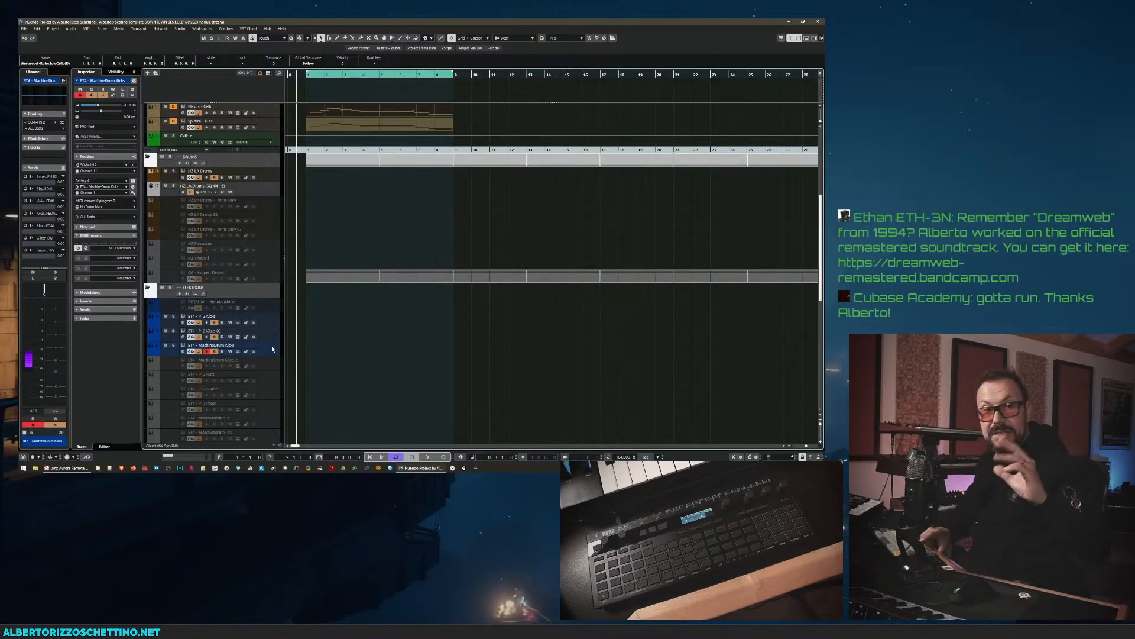
key(space)
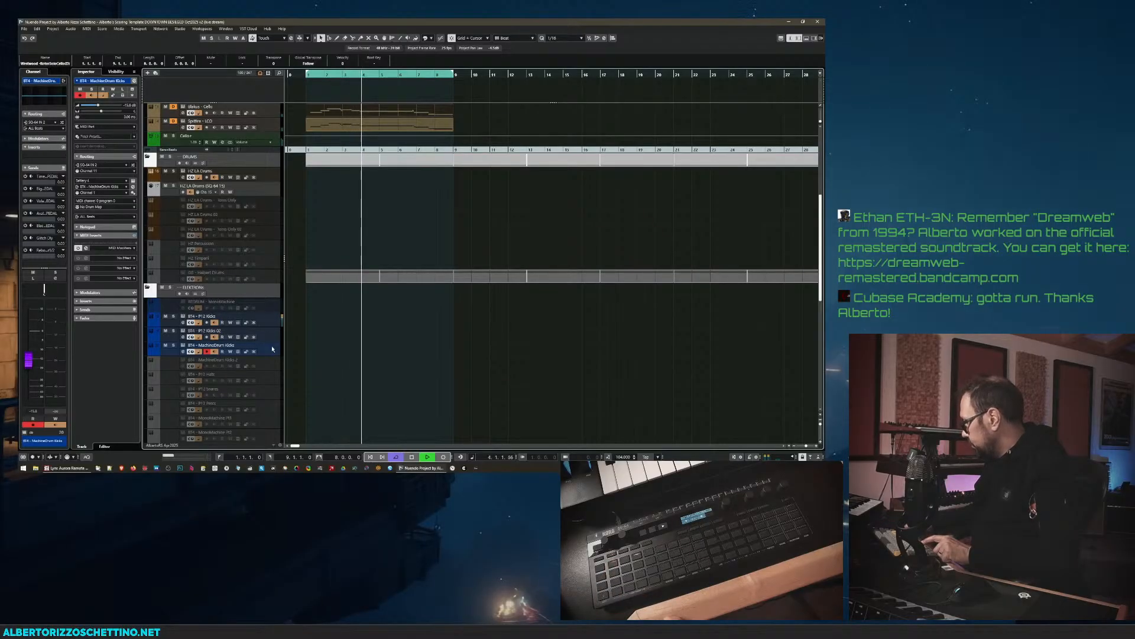
key(space)
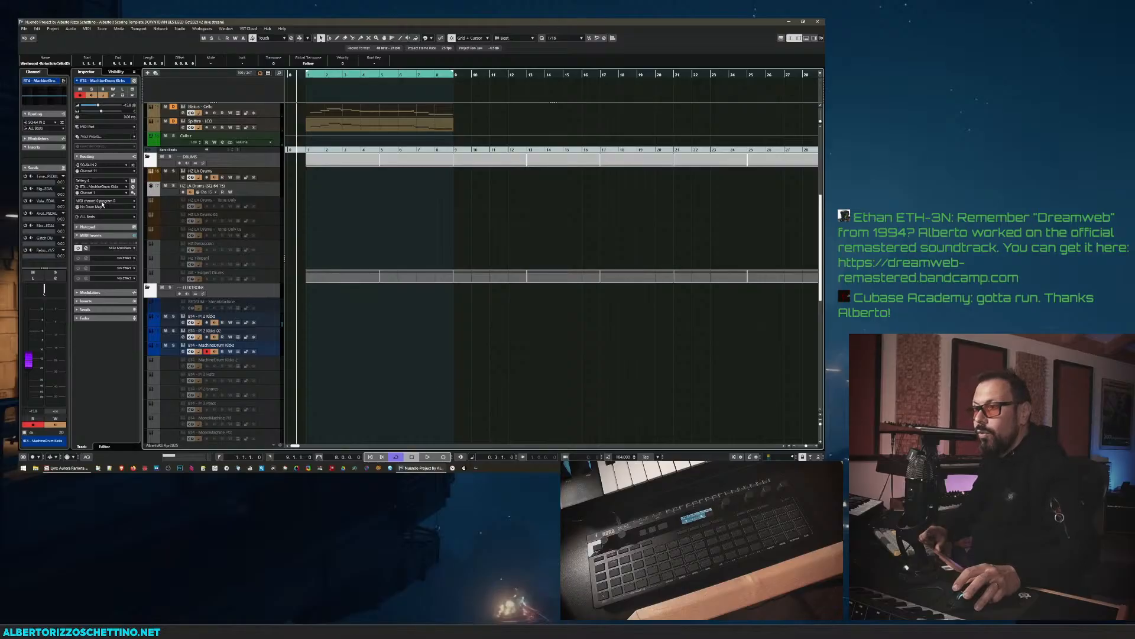
- Load MIDI Modifiers in the first MIDI insert slot of the MachineDrum Kicks track and move its window beside the inspector
click(133, 250)
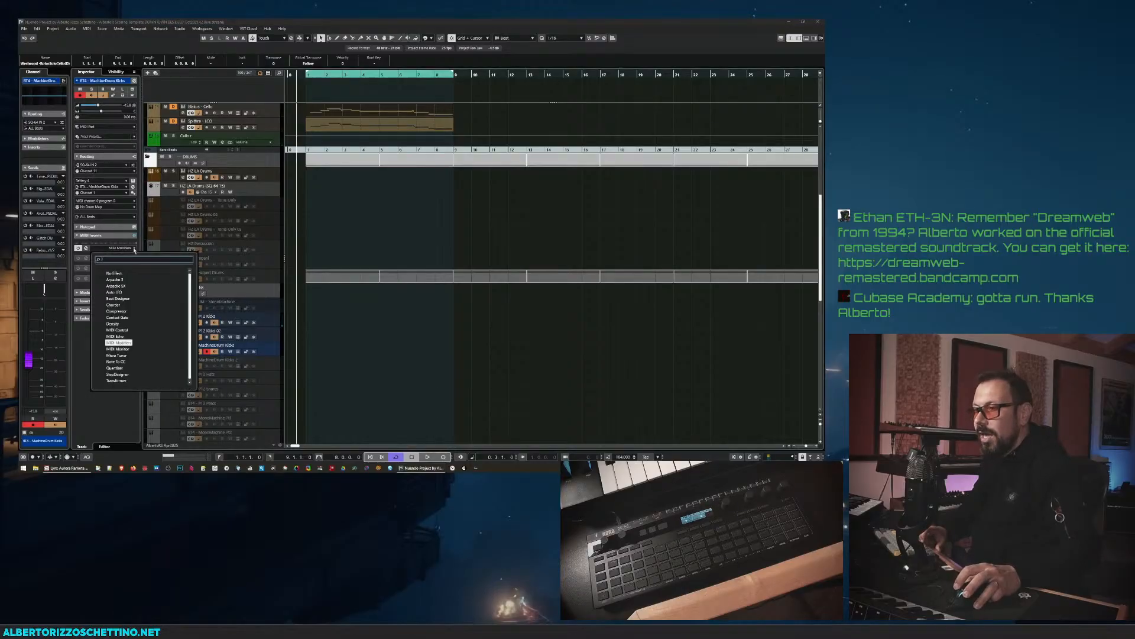
click(118, 343)
drag(348, 276, 136, 263)
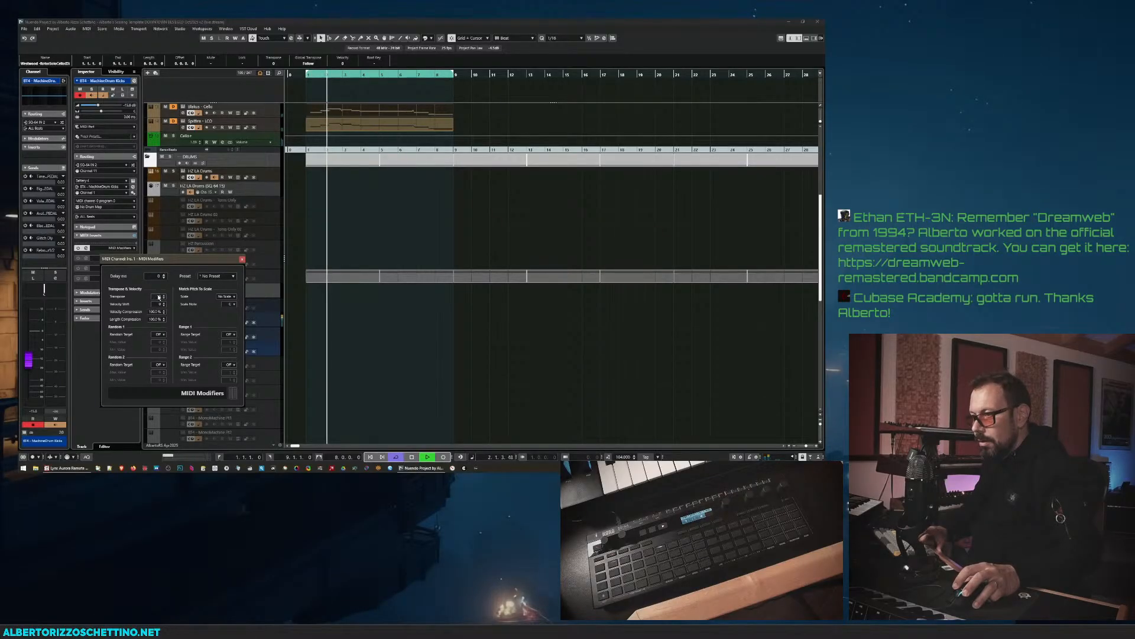
- Raise the MachineDrum Kicks transposition in MIDI Modifiers while the loop plays, and stop playback
key(space)
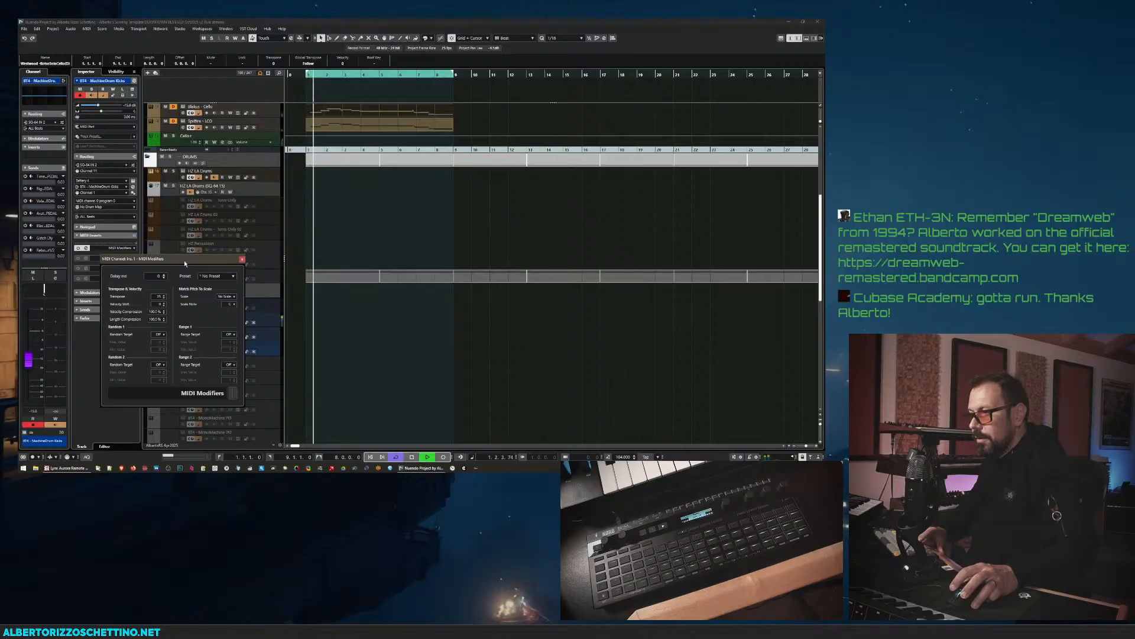
drag(182, 259, 175, 278)
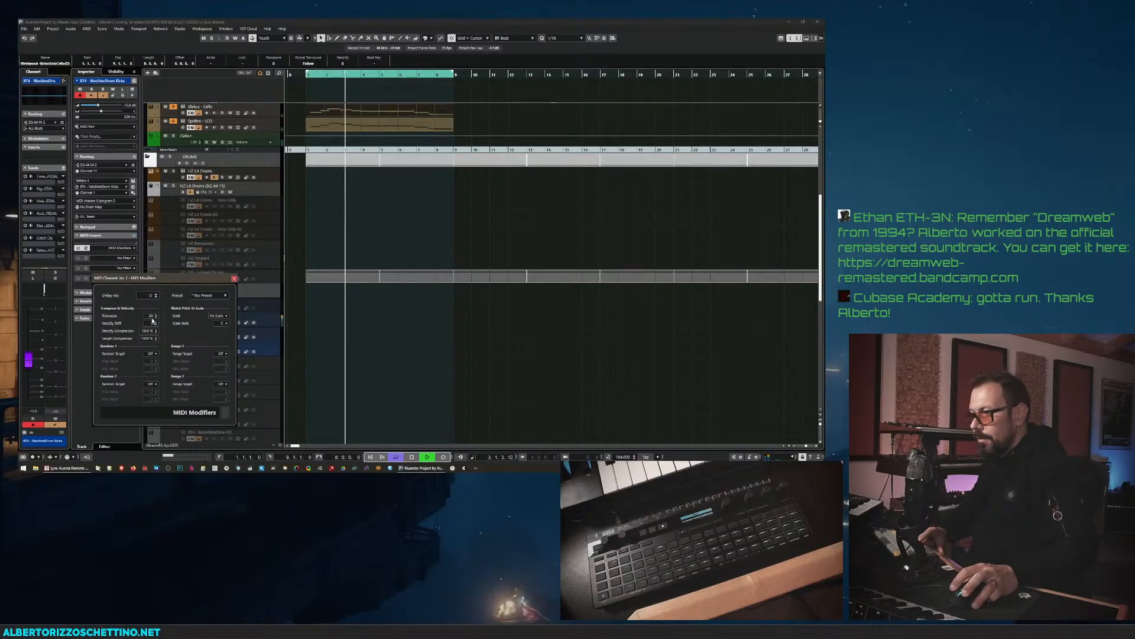
scroll(152, 318, up, 3)
drag(171, 278, 119, 240)
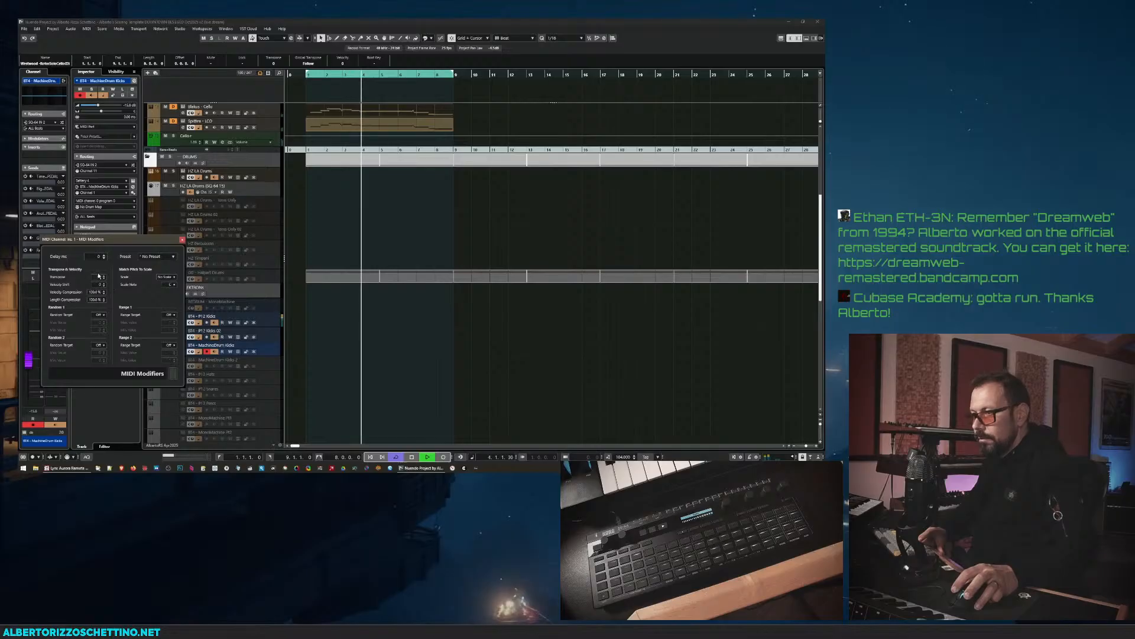
scroll(99, 276, up, 6)
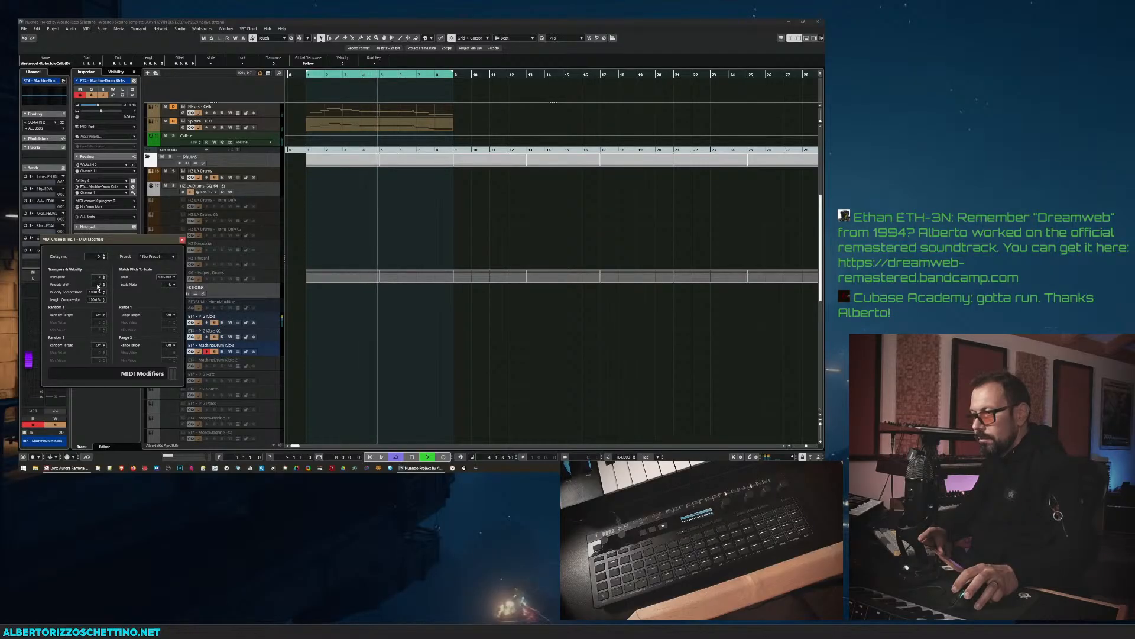
scroll(99, 286, up, 4)
key(space)
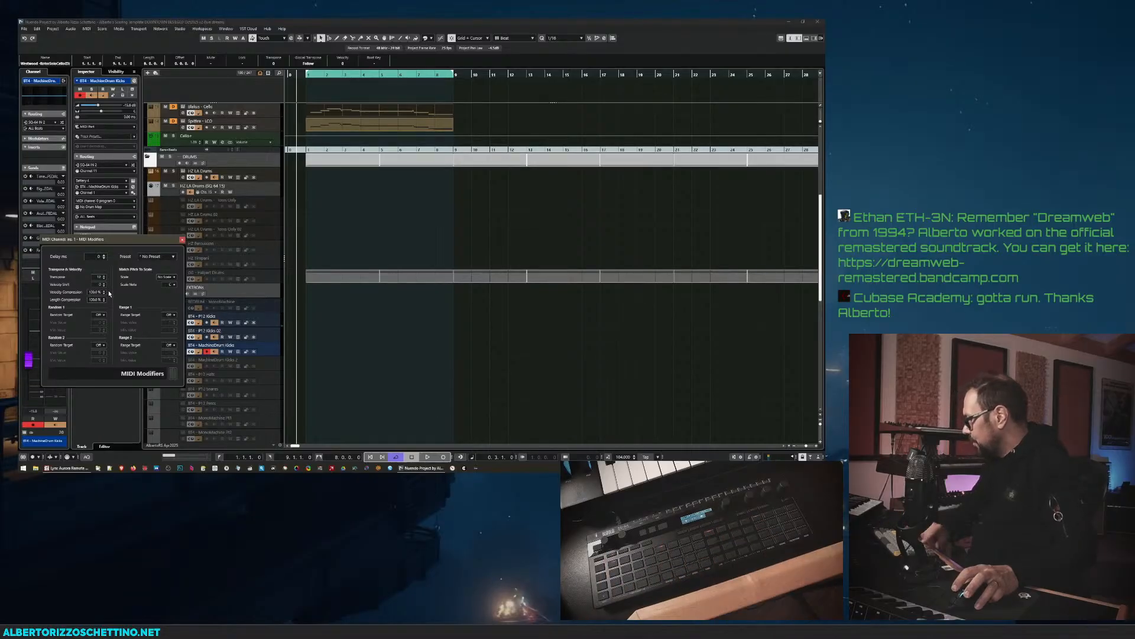
- Play the loop again, lower the MachineDrum Kicks transposition by ear and close the MIDI Modifiers window
key(space)
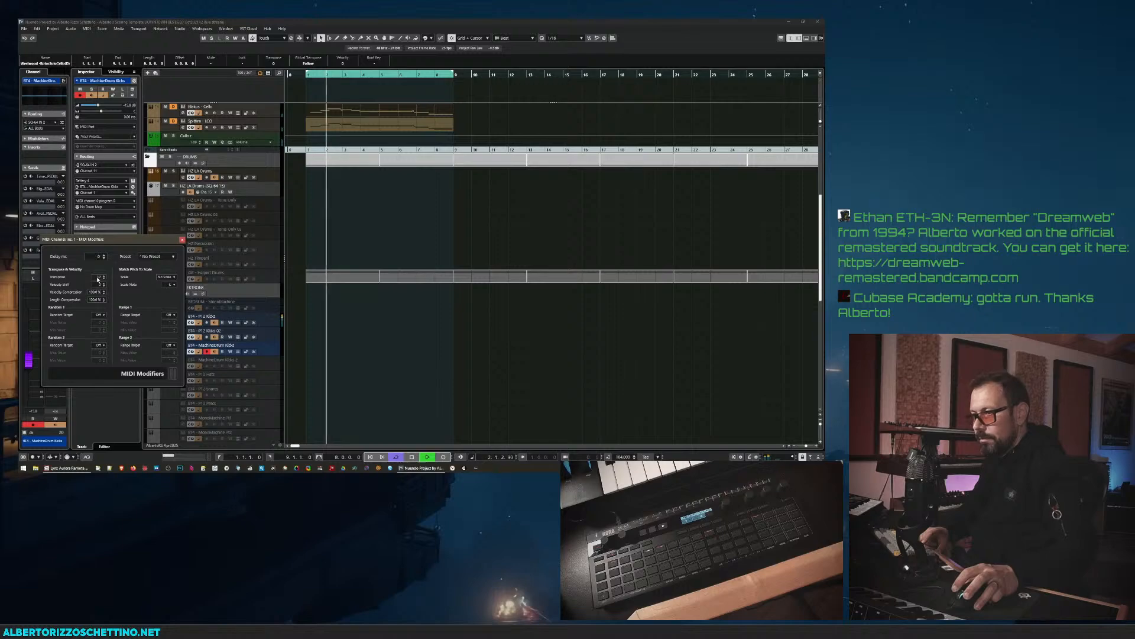
scroll(98, 279, down, 5)
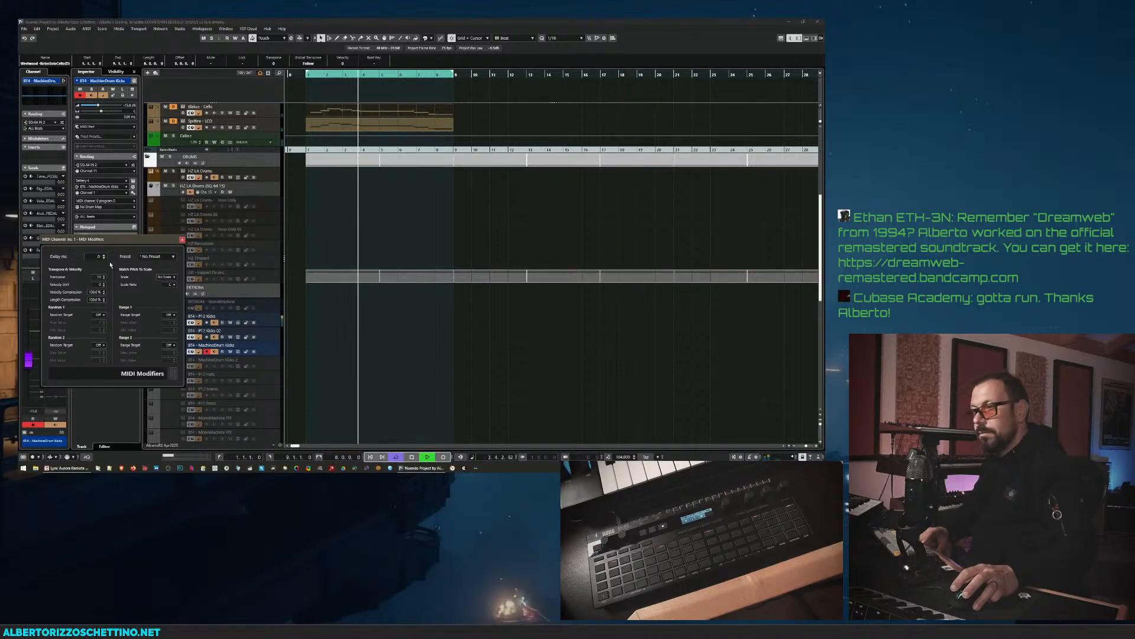
drag(113, 239, 230, 282)
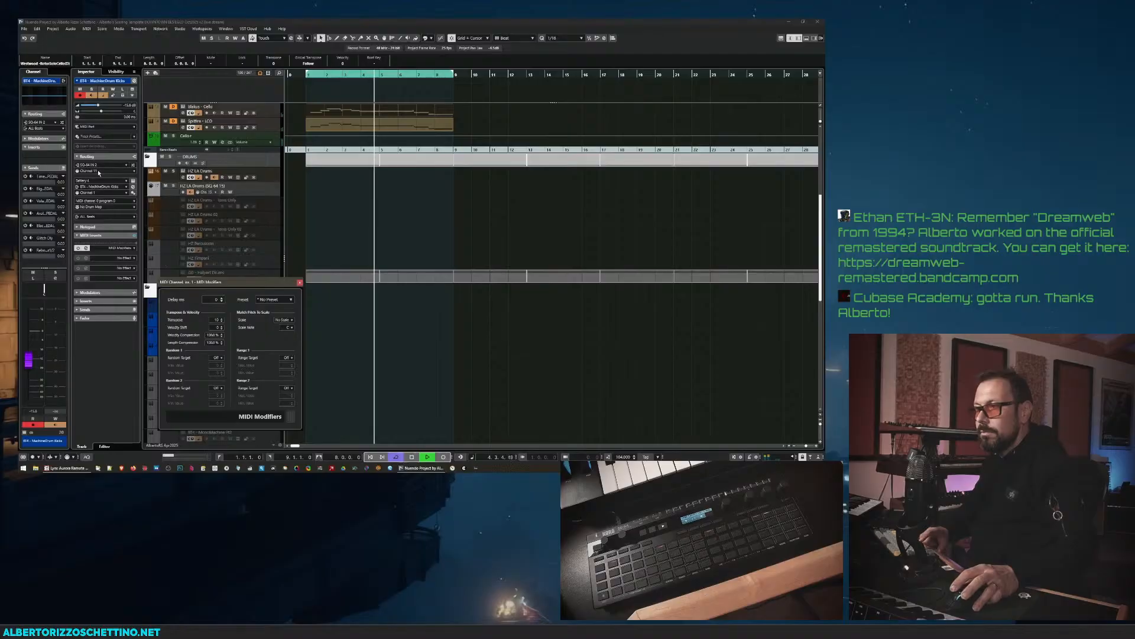
click(300, 283)
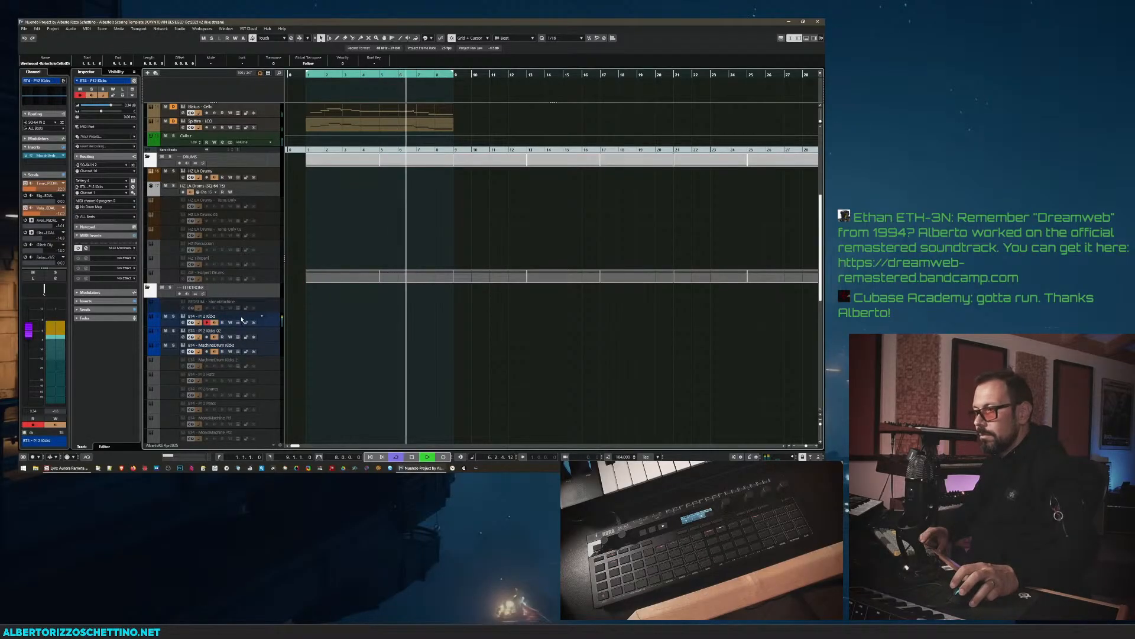
- Audition the MachineDrum Kicks over the loop, disarm the track's recording and stop playback
click(262, 349)
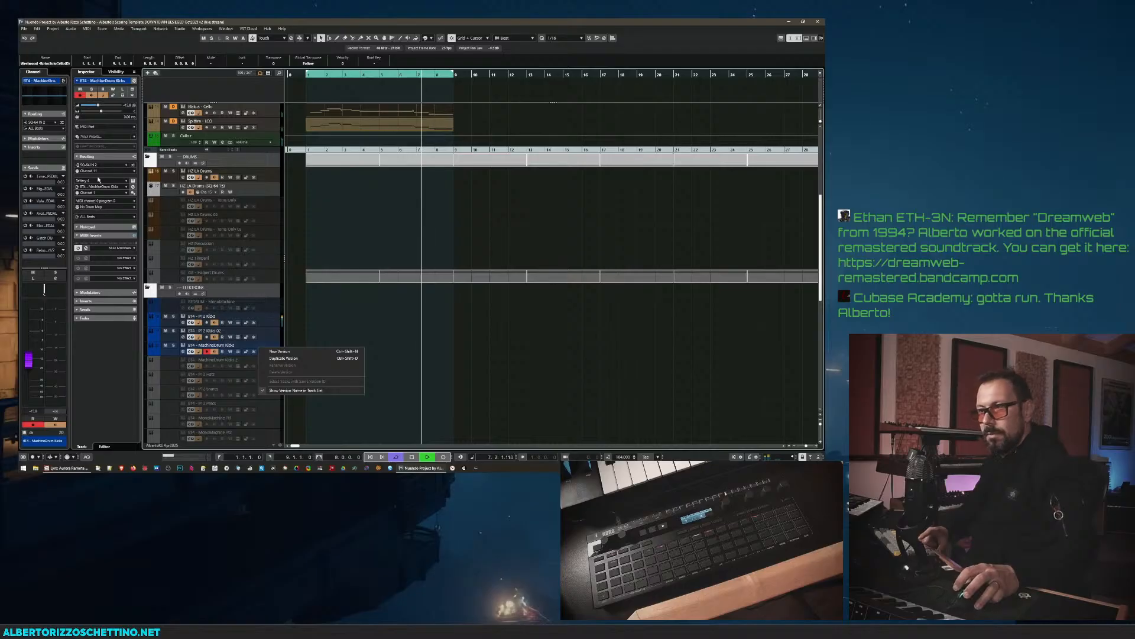
click(112, 367)
key(space)
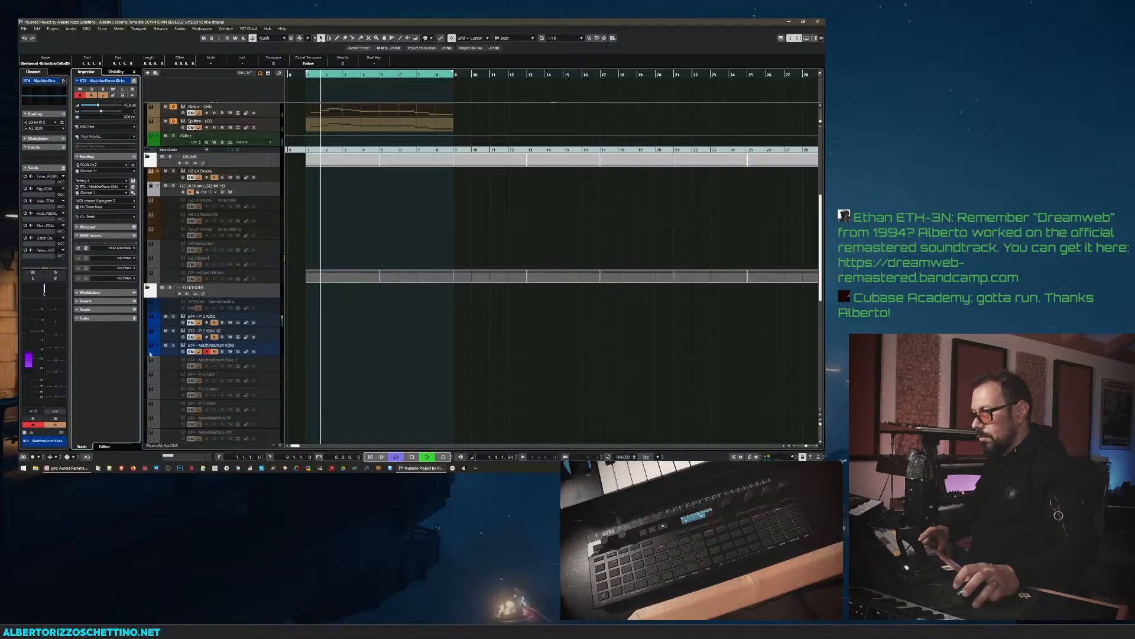
click(206, 352)
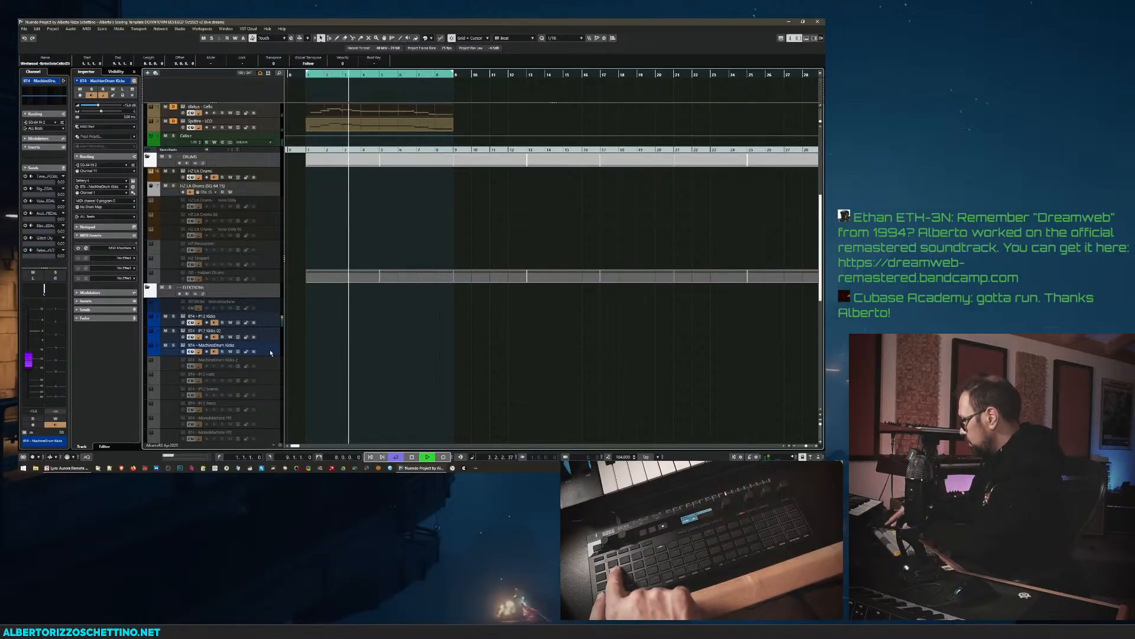
key(space)
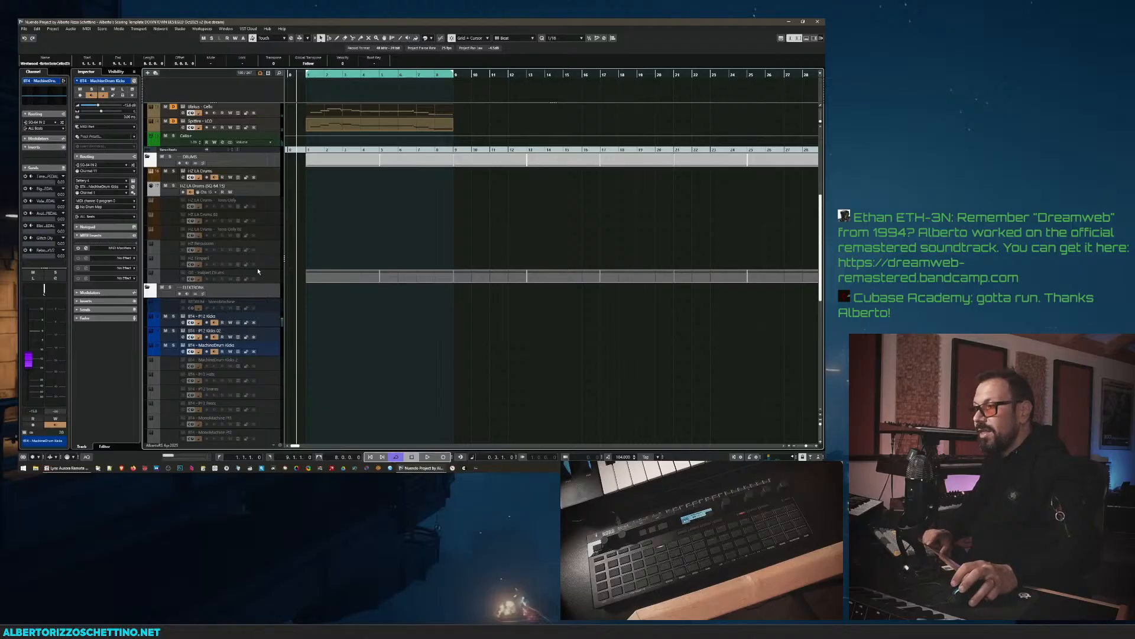
- Set the MIDI input channel of the HZ LA Drums track and its SQ-64 companion track to Channel 13
click(267, 177)
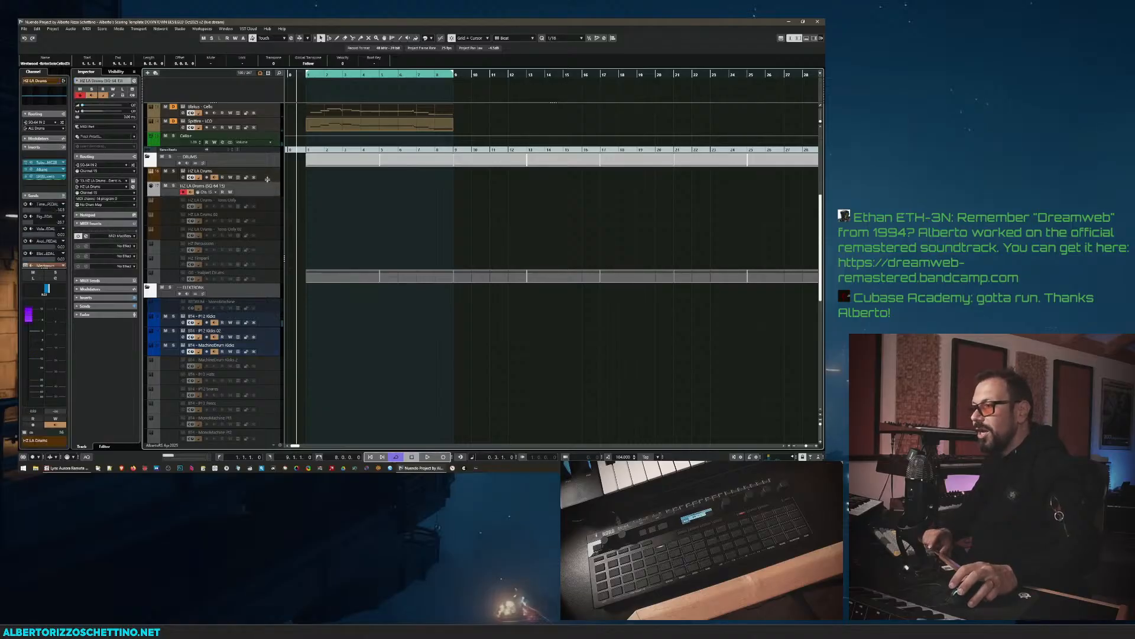
click(101, 171)
click(110, 268)
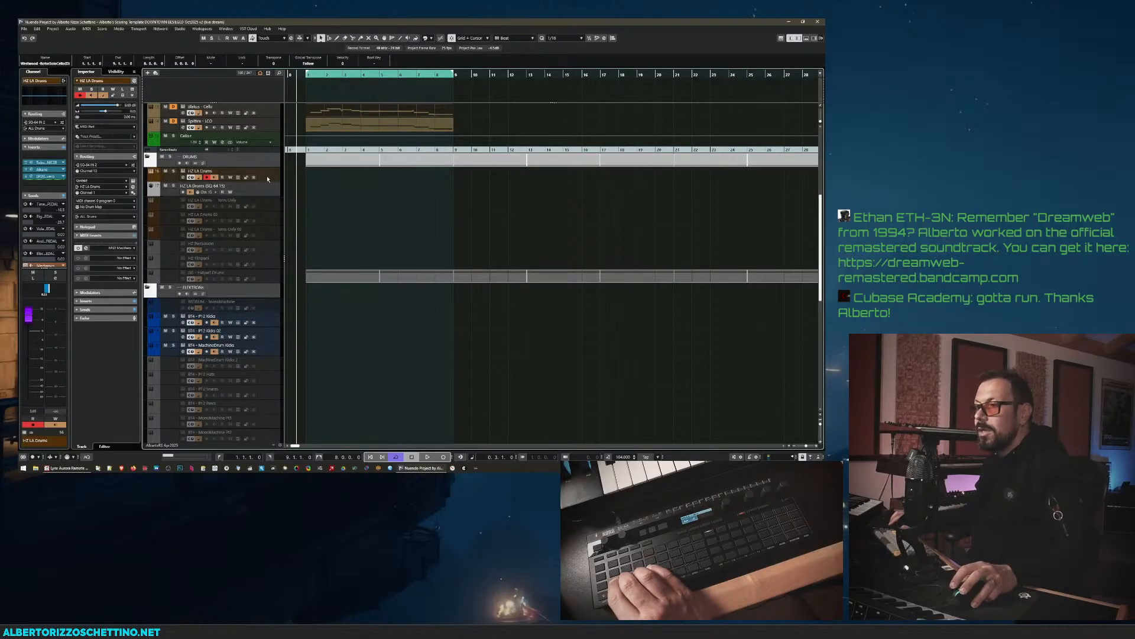
click(96, 172)
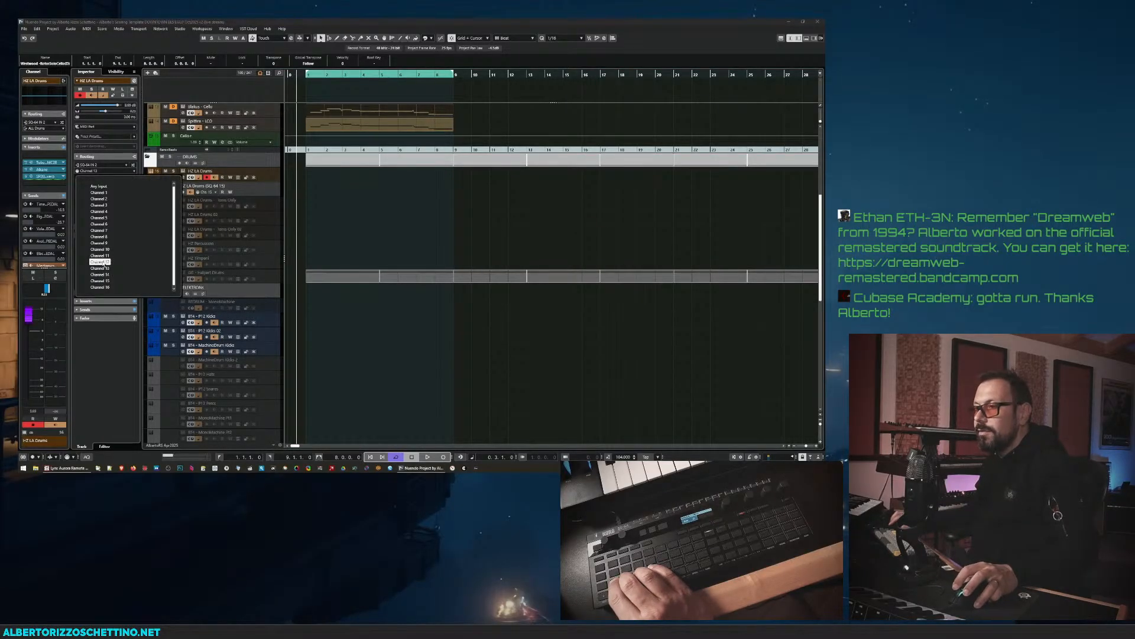
click(104, 267)
click(256, 190)
click(92, 172)
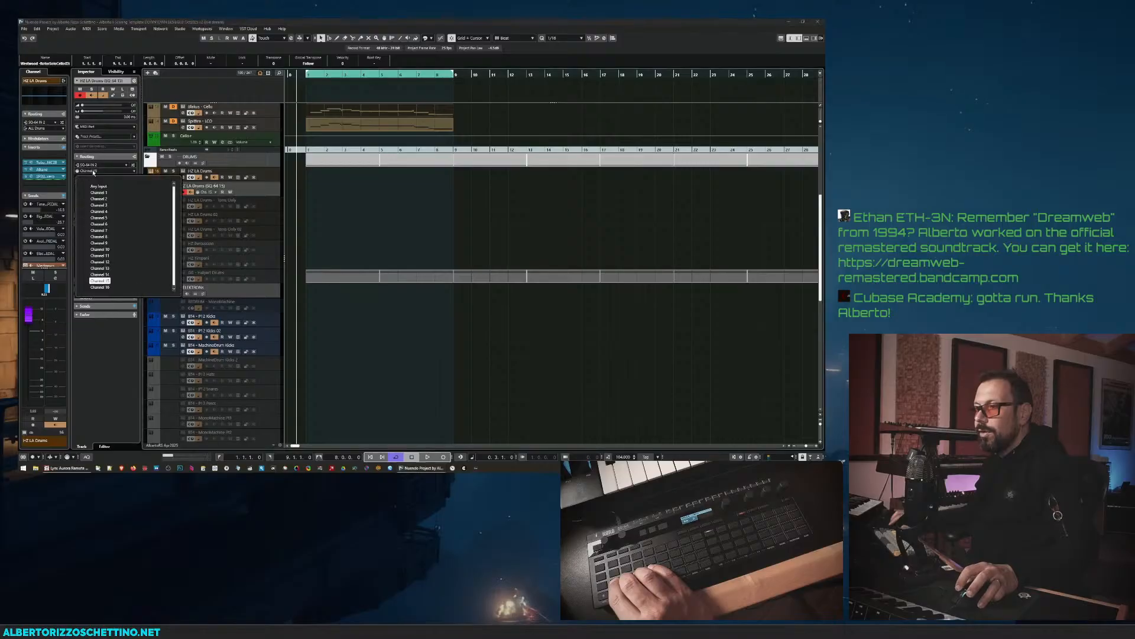
click(107, 269)
click(213, 188)
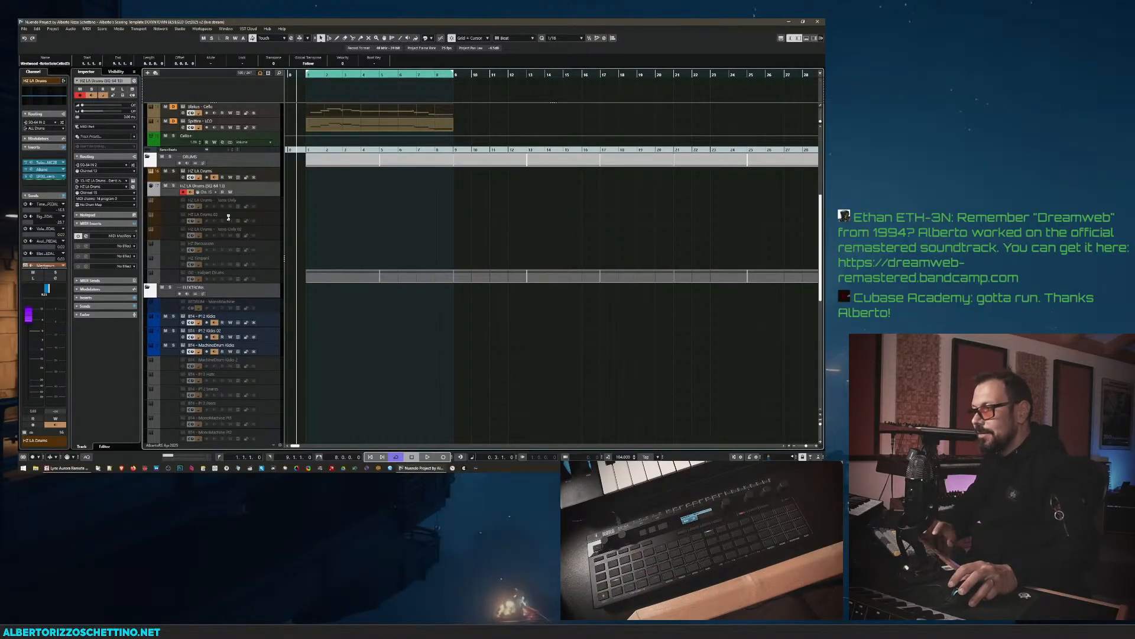
- Play the loop from bar 1 to audition the SQ-64-driven HZ LA Drums with the strings and kicks
click(306, 75)
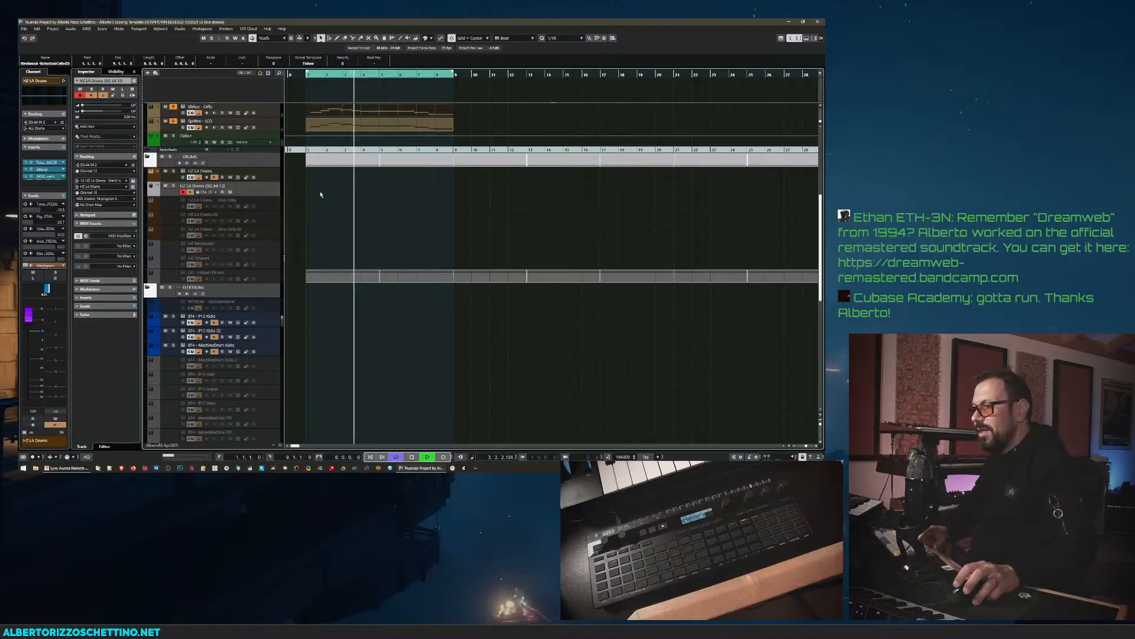
scroll(291, 260, down, 5)
scroll(291, 262, up, 5)
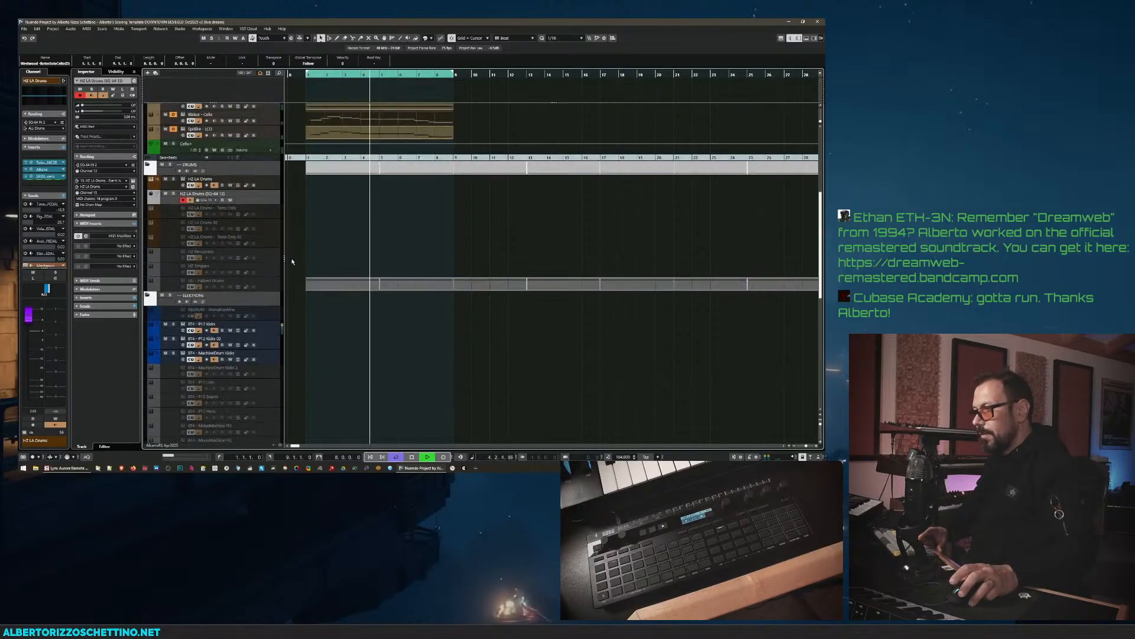
key(space)
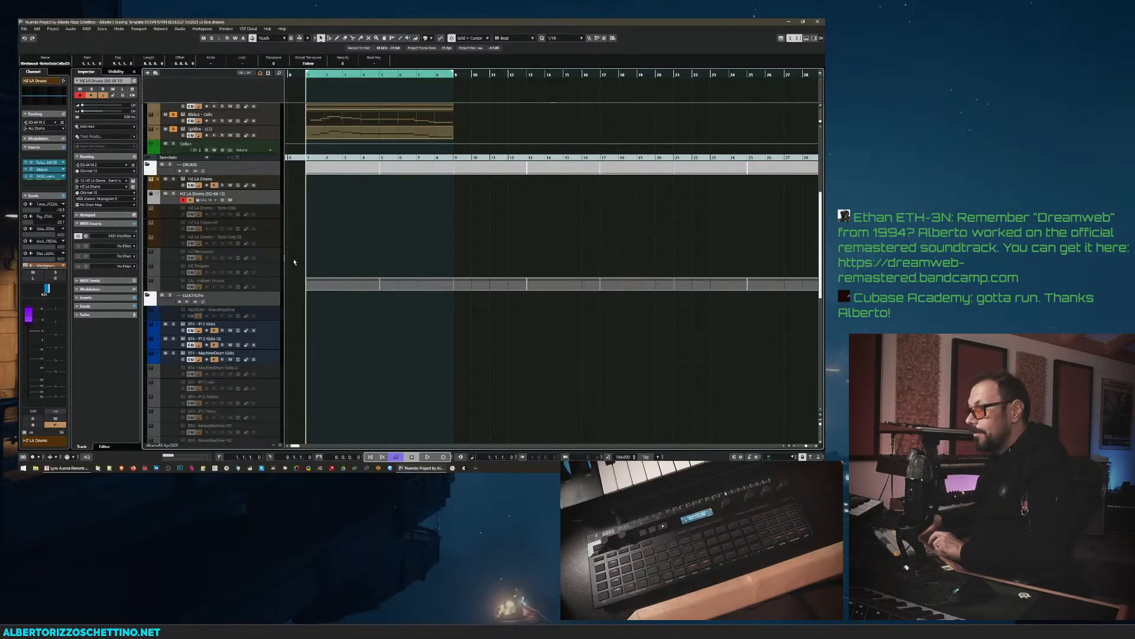
key(space)
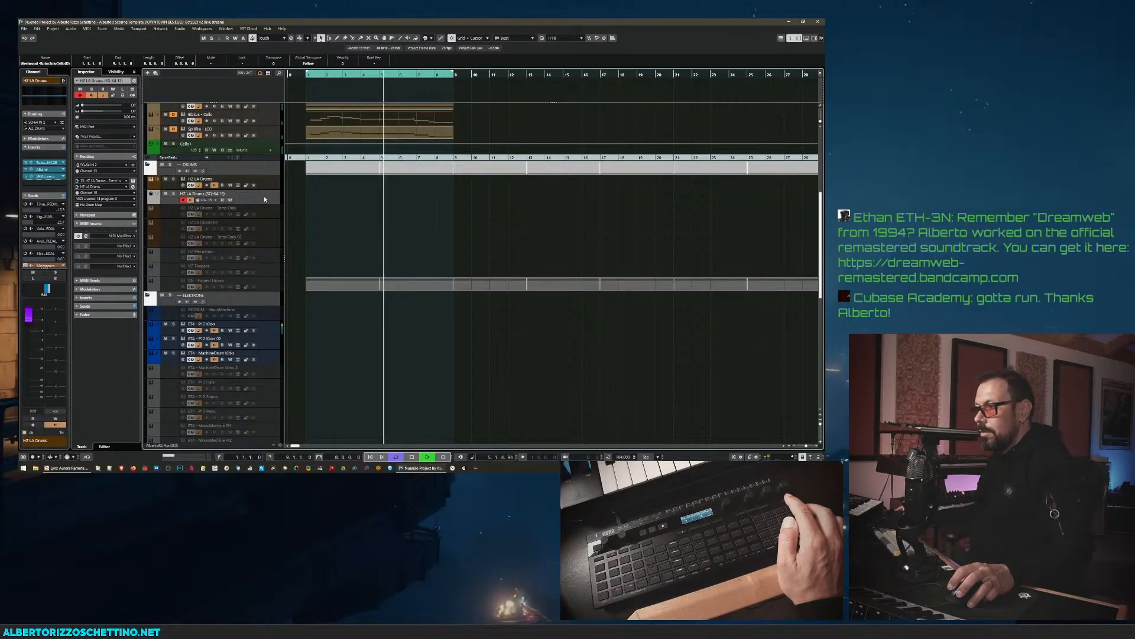
- Solo the HZ LA Drums track, adjust its MIDI Modifiers transposition by ear during playback, and stop
click(173, 179)
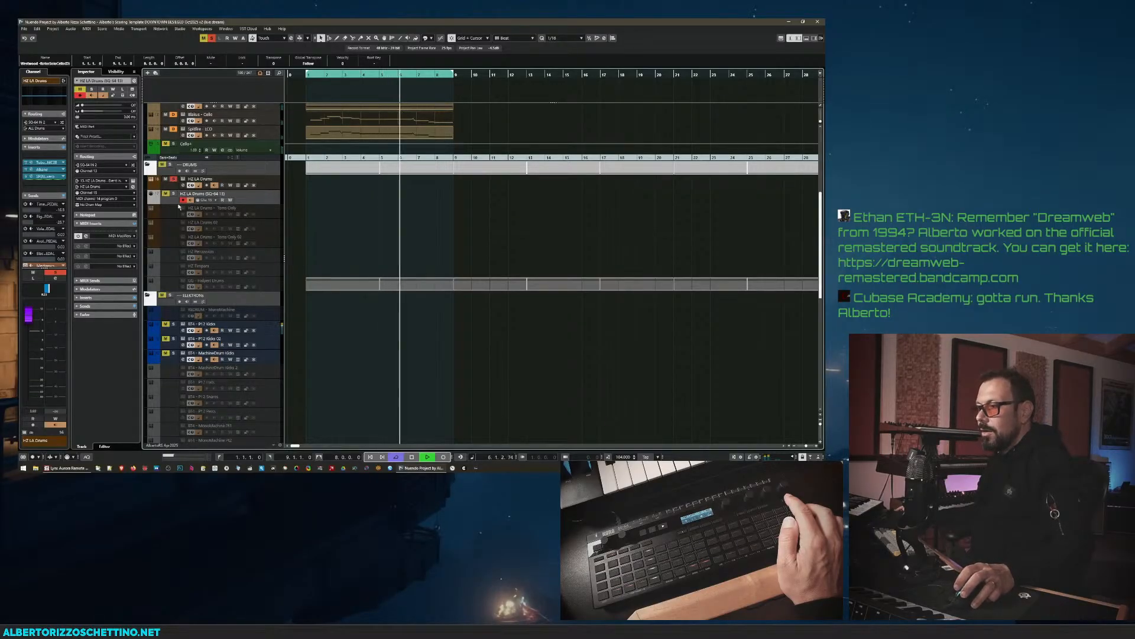
click(198, 180)
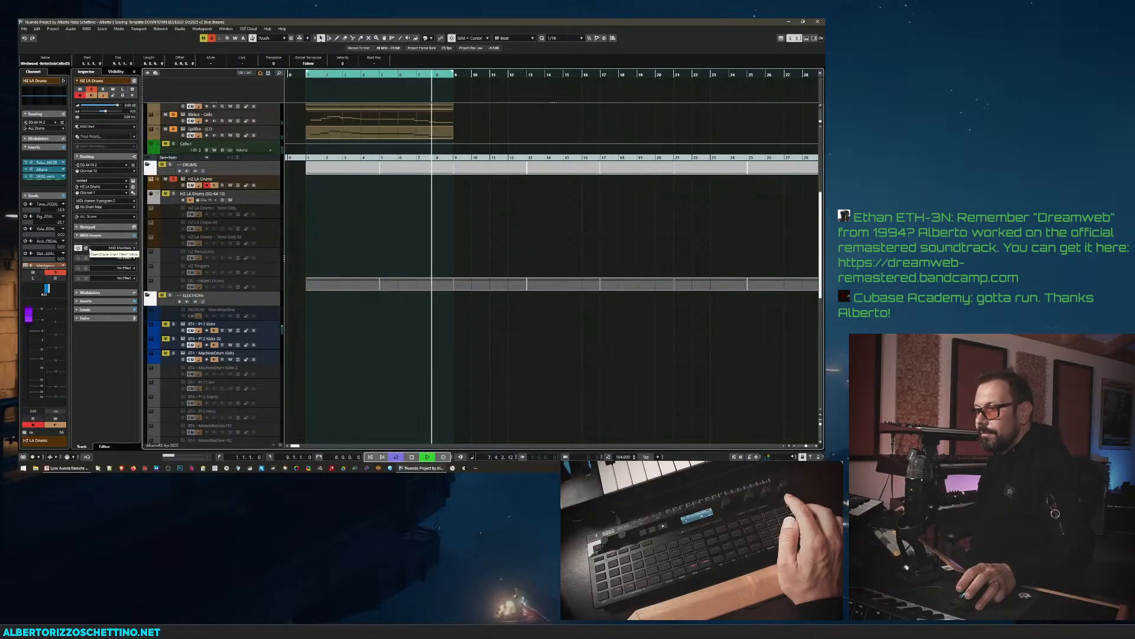
click(85, 248)
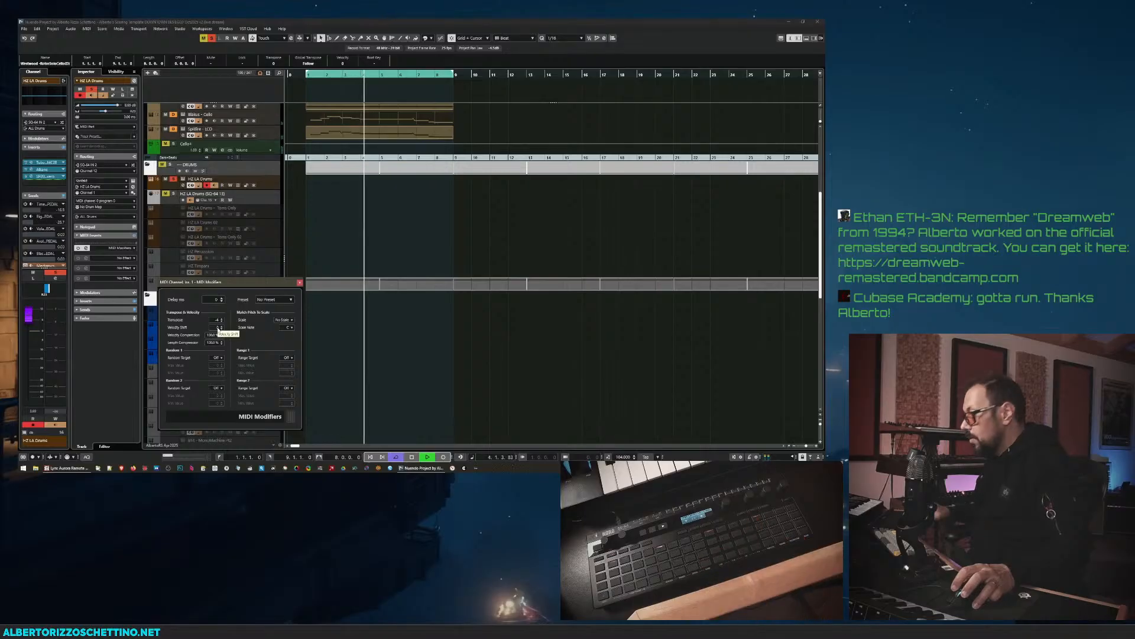
scroll(217, 319, down, 1)
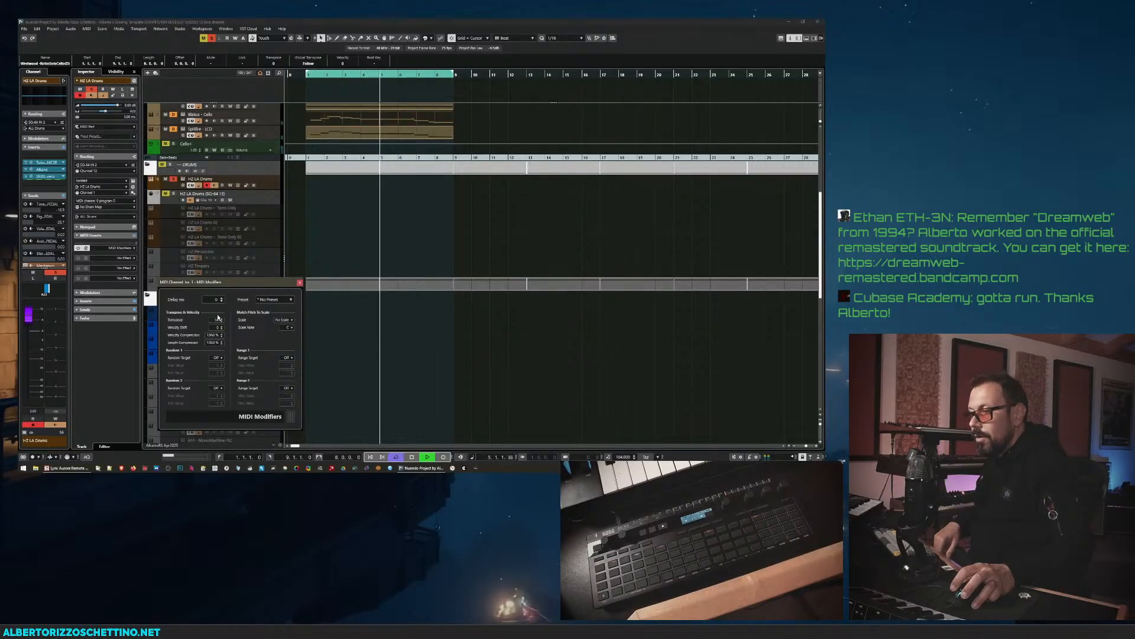
scroll(217, 319, down, 6)
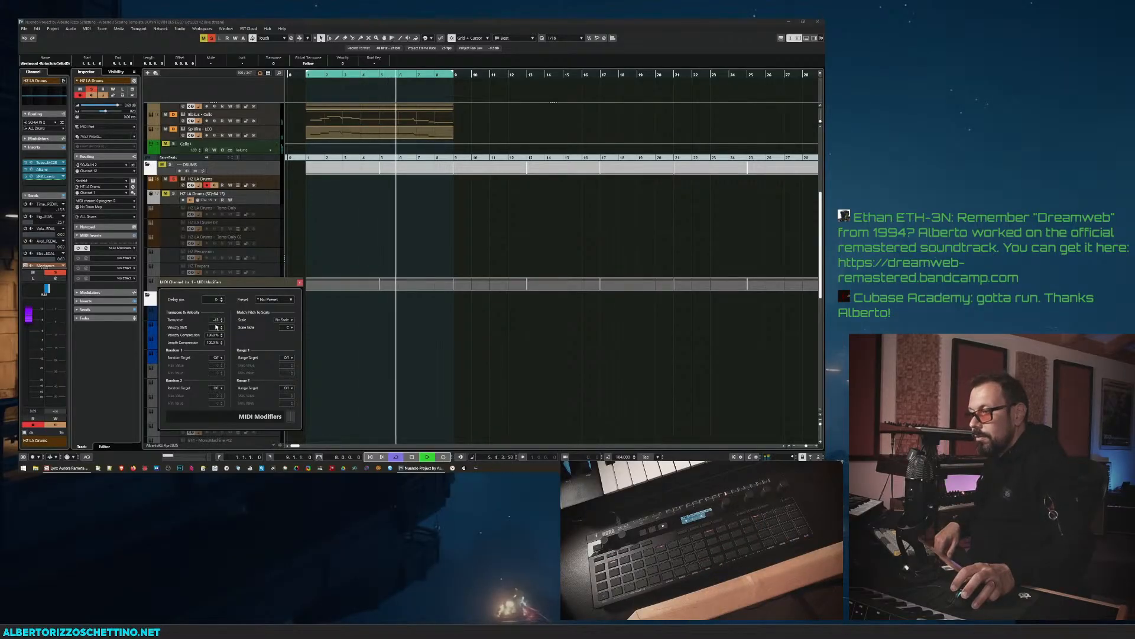
scroll(217, 322, up, 5)
key(space)
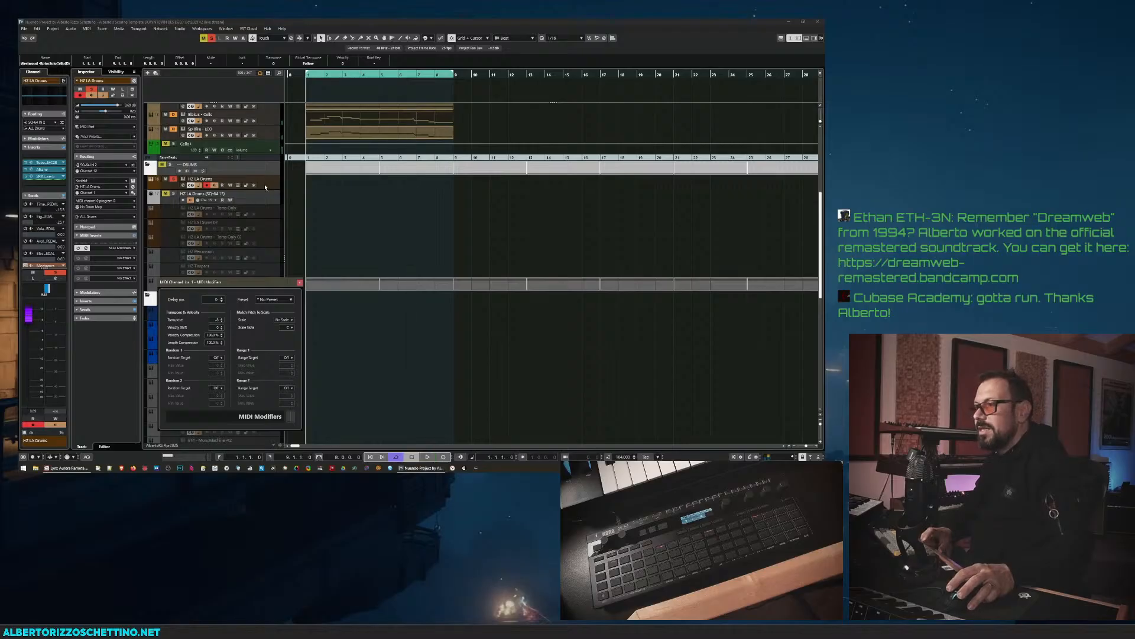
- Set the HZ LA Drums MIDI input to the Arturia KeyLab on Any Input channel and solo the companion SQ-64 track
click(265, 188)
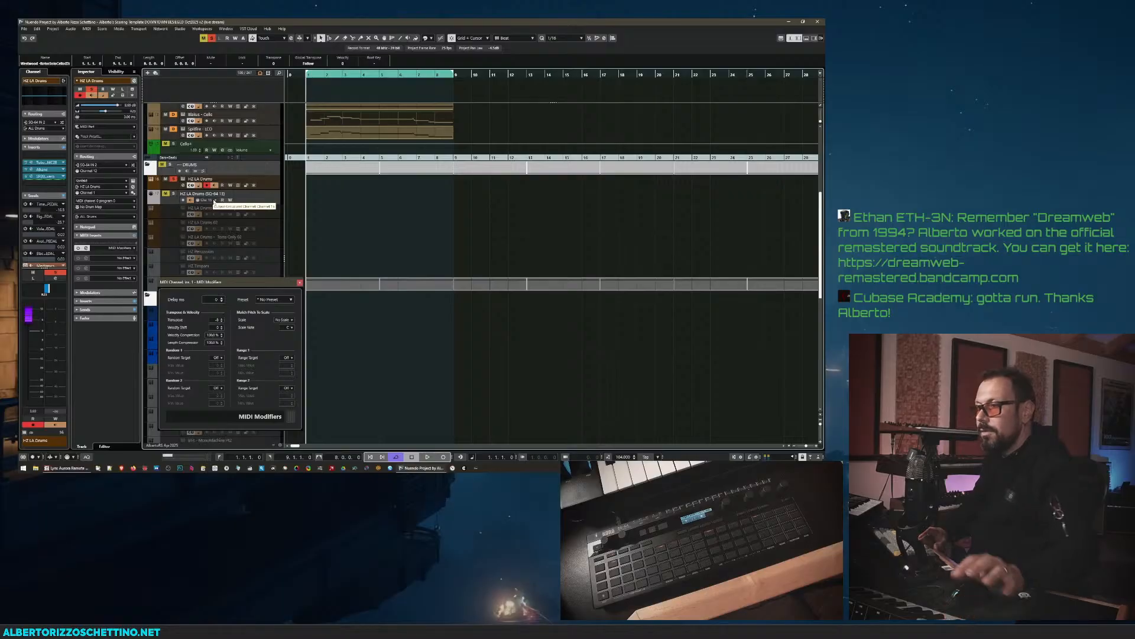
click(99, 166)
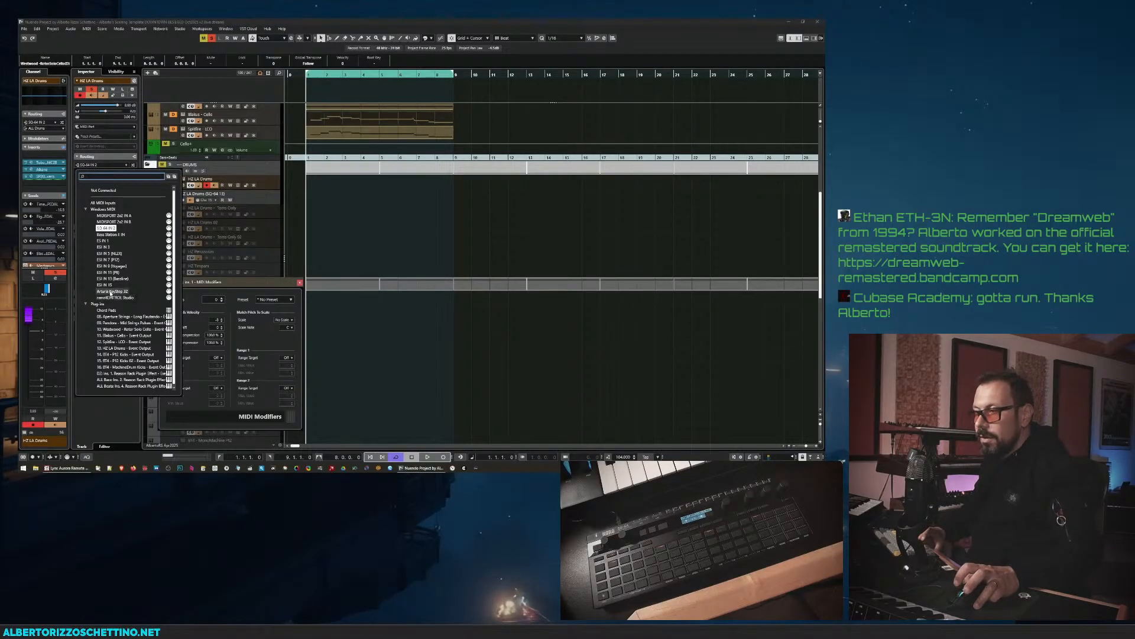
click(110, 292)
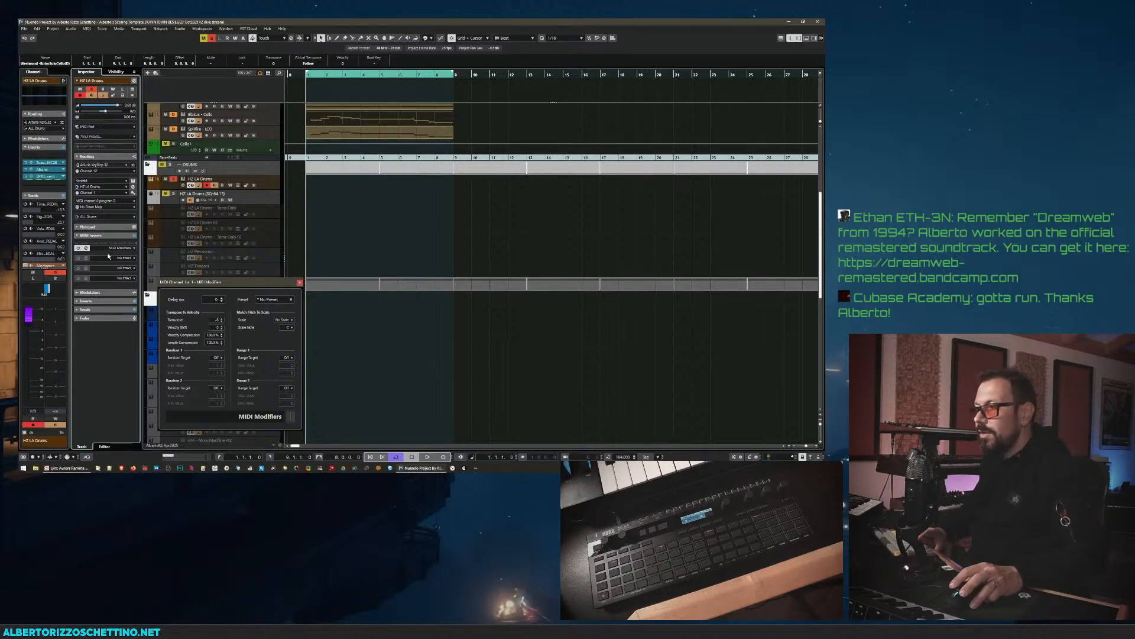
click(173, 194)
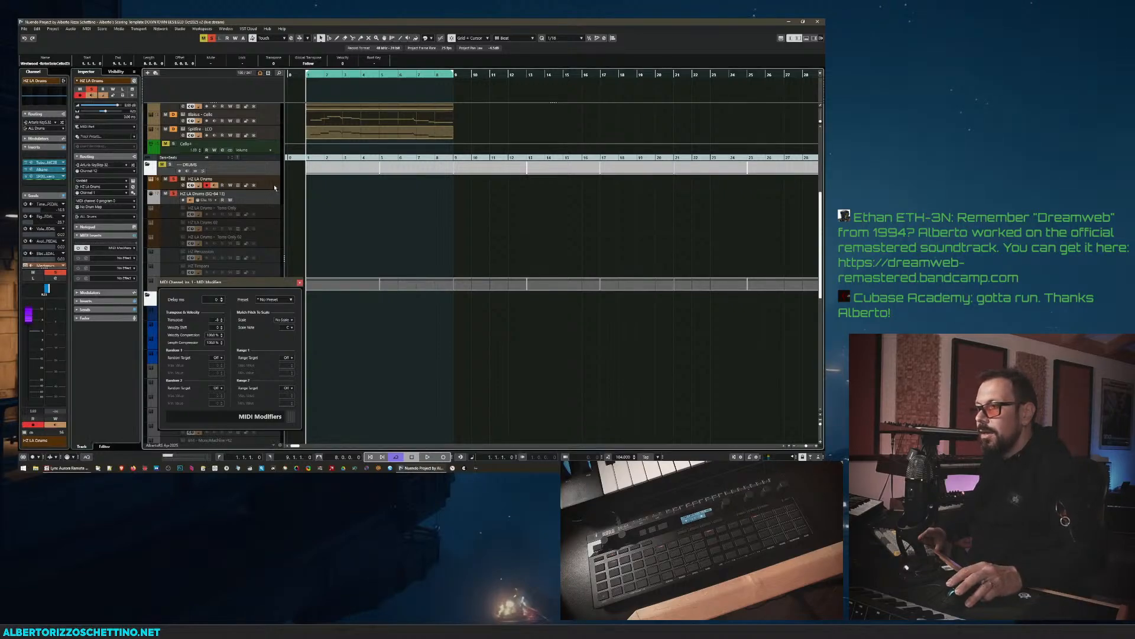
click(106, 171)
click(102, 186)
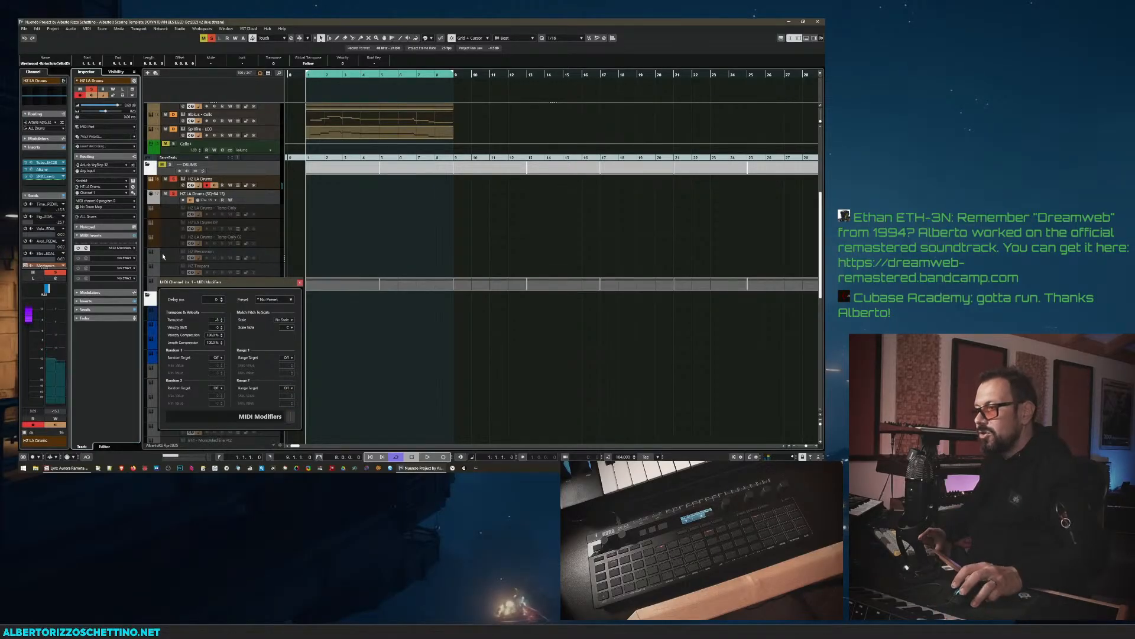
- Change the MIDI Modifiers transposition on the HZ LA Drums track, switch that insert's state, and close its settings
click(214, 320)
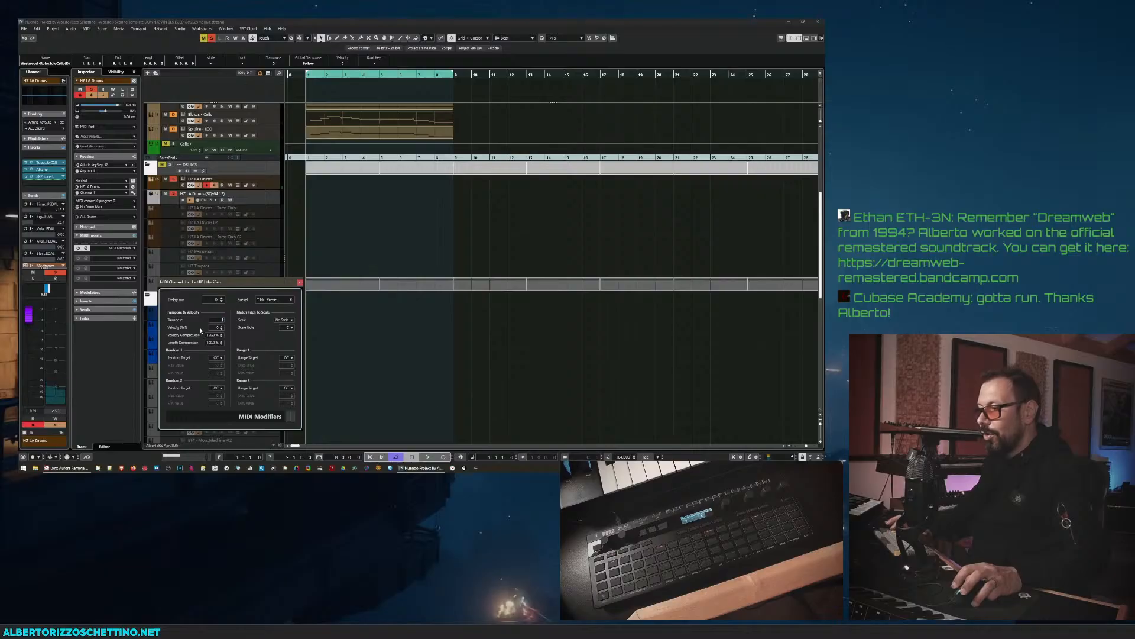
click(77, 249)
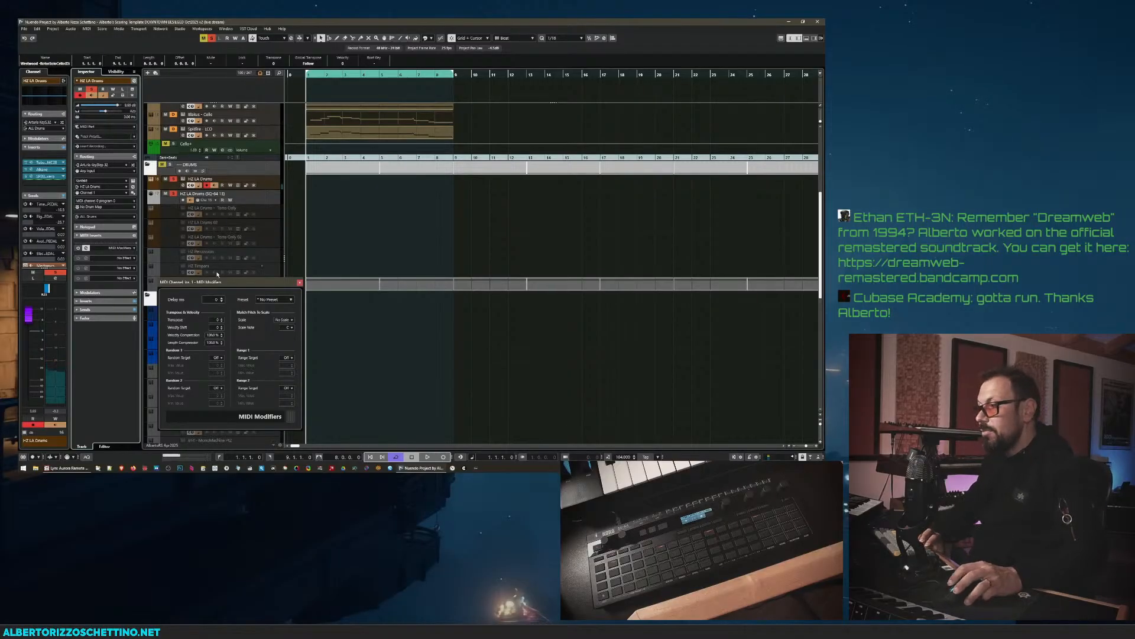
click(300, 283)
- Unsolo the HZ LA Drums tracks and rebalance the HZ LA Drums fader by ear against the strings and kicks during playback
click(261, 194)
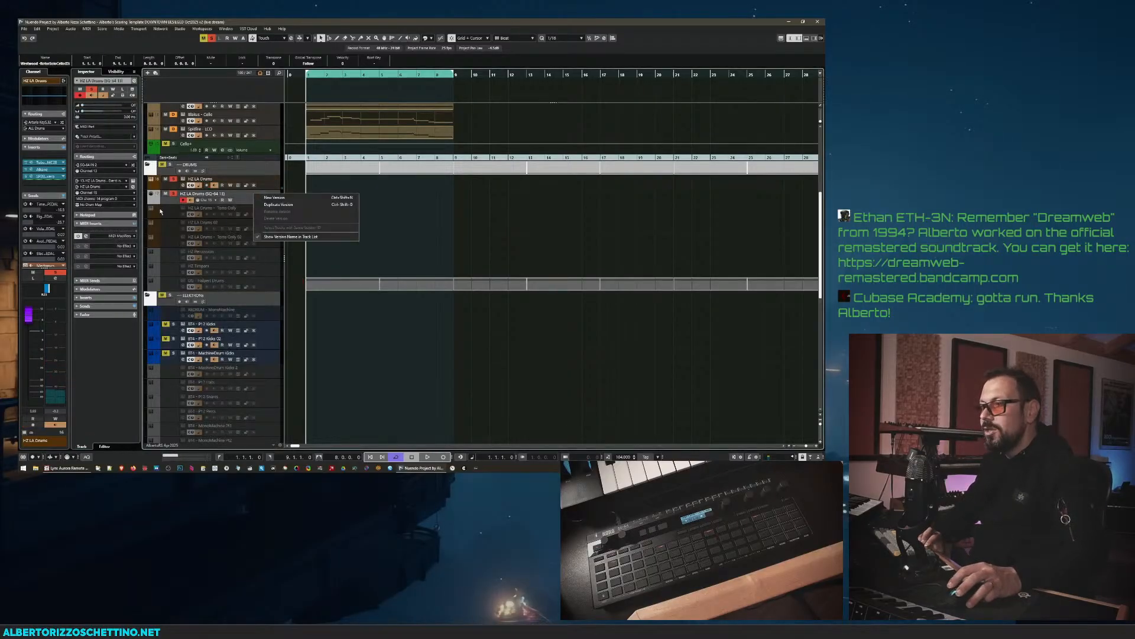
click(253, 184)
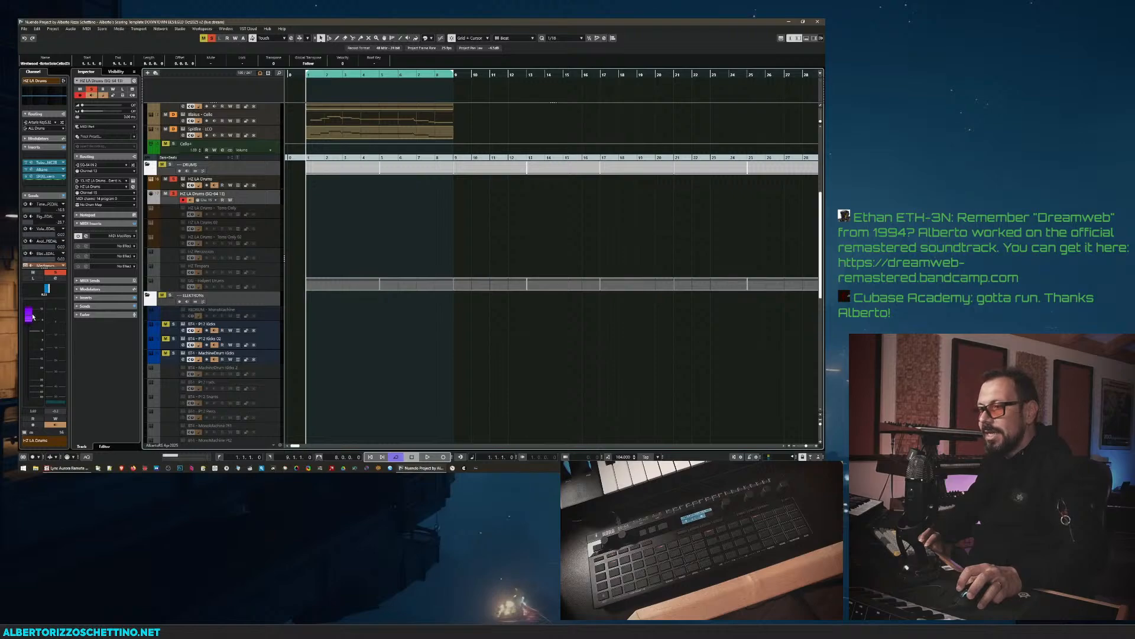
drag(32, 316, 34, 354)
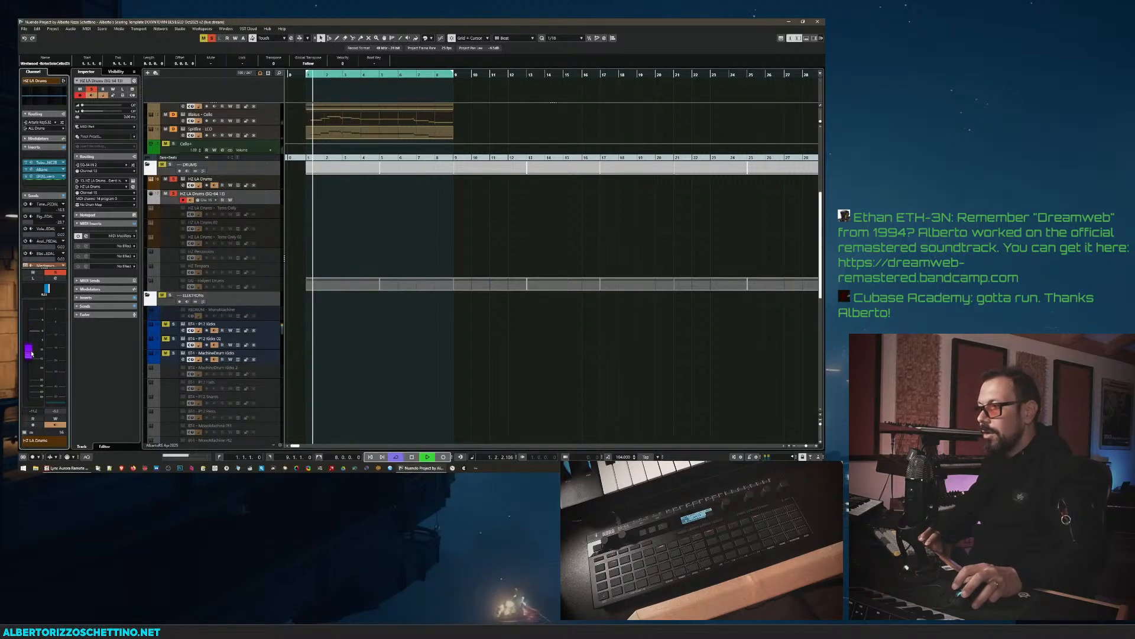
key(space)
click(173, 194)
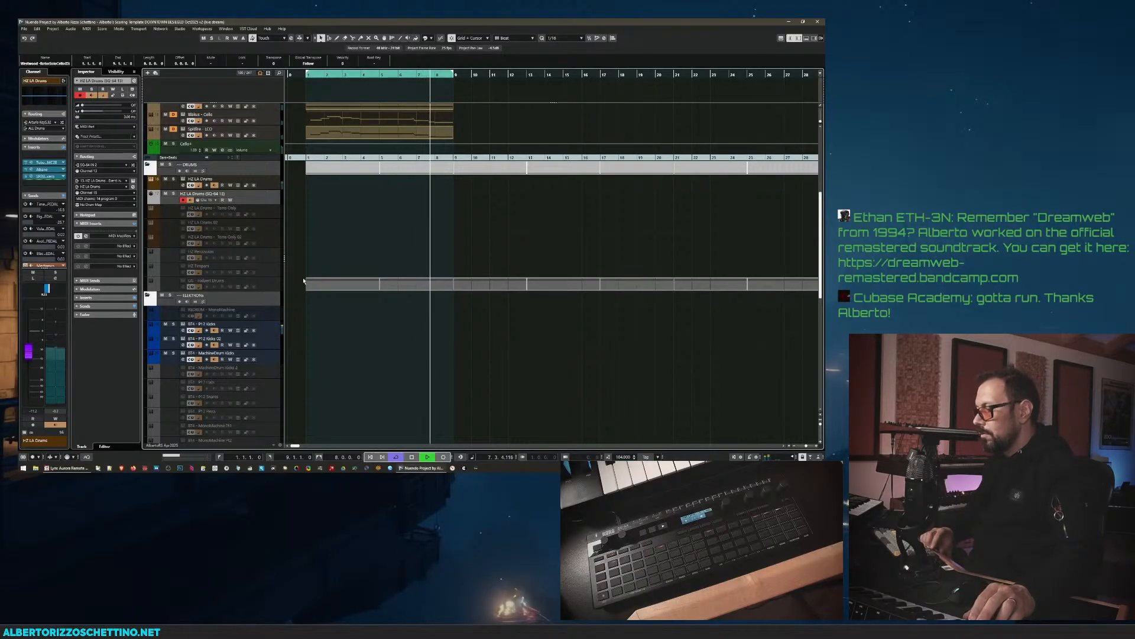
key(space)
drag(28, 352, 33, 338)
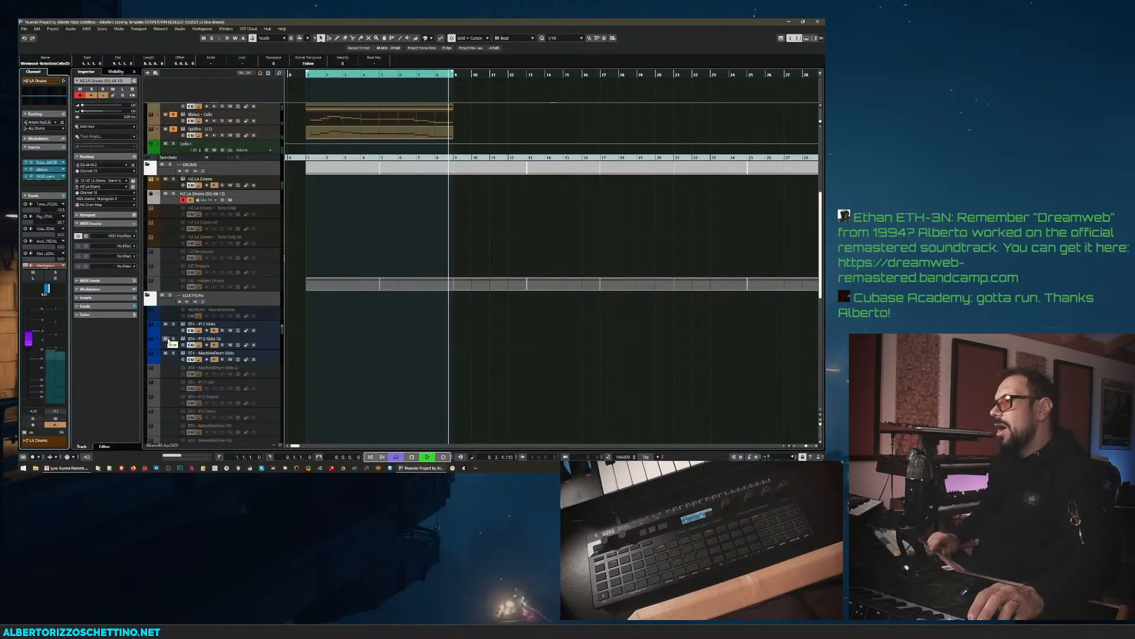
key(space)
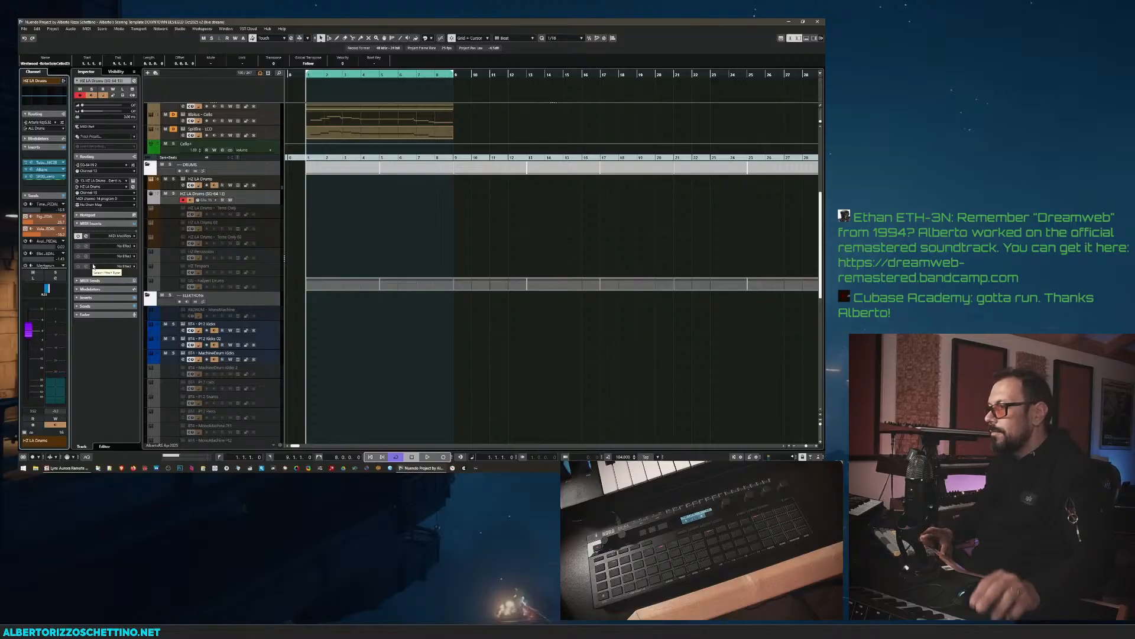
- Try to record the SQ-64 drum pattern onto the HZ LA Drums companion track from bar 1
click(445, 457)
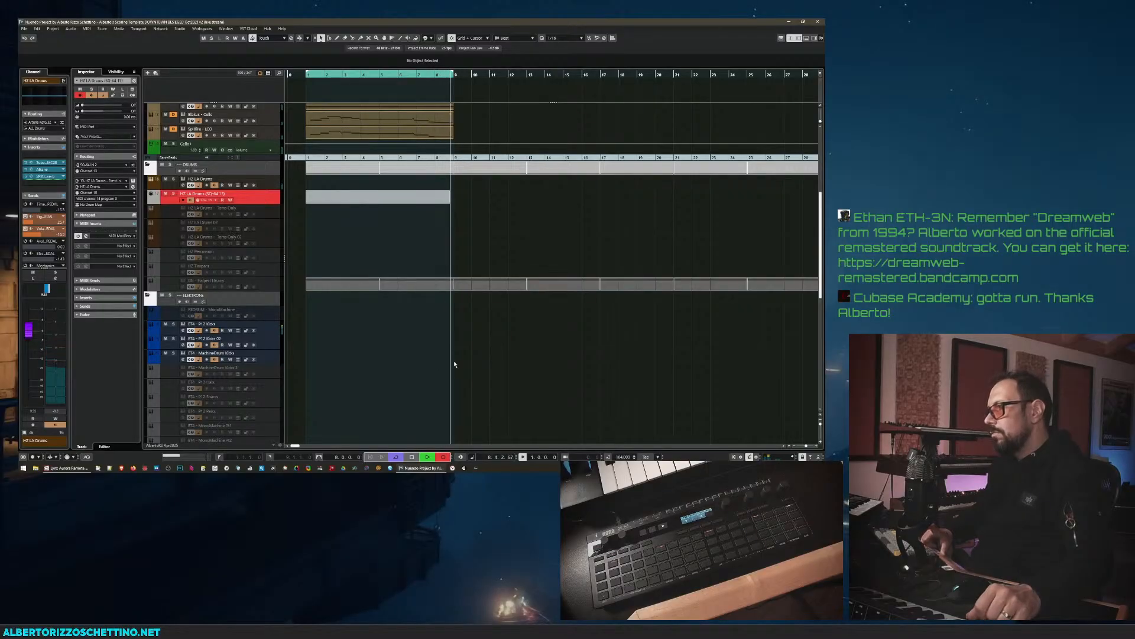
key(space)
click(268, 188)
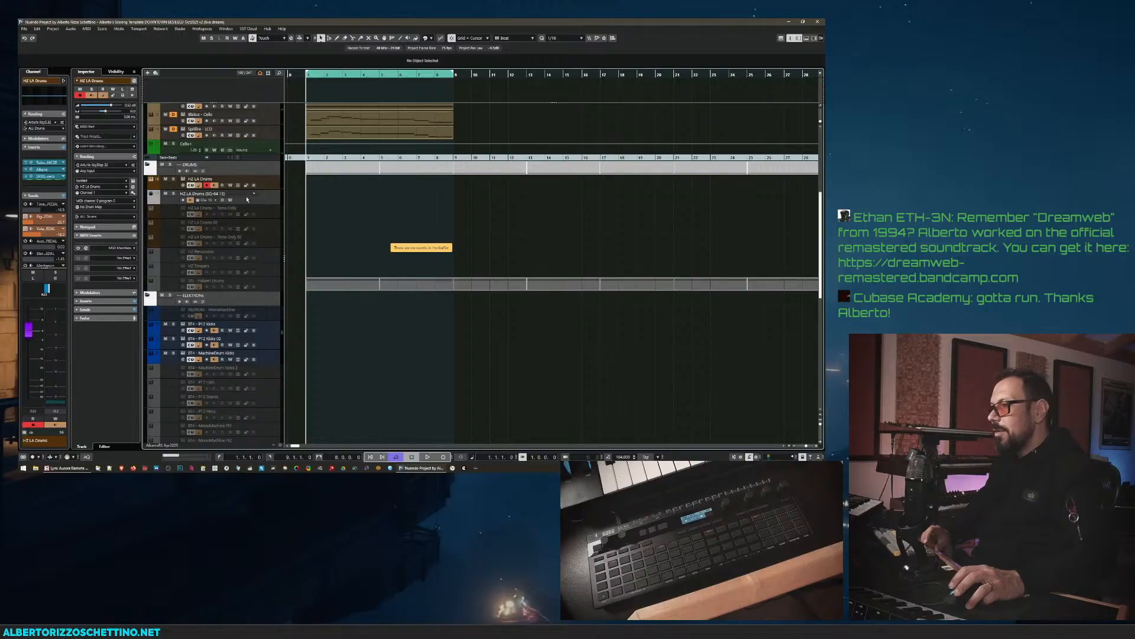
click(247, 199)
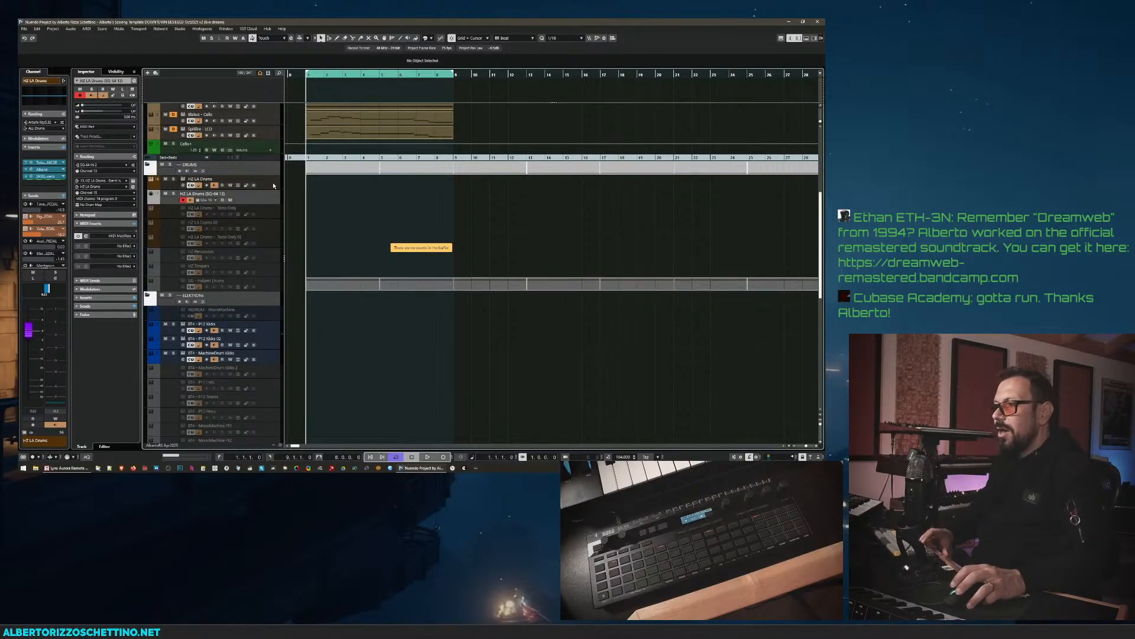
- Record the SQ-64 drum pattern on the HZ LA Drums track across the eight-bar loop and quantize all its notes
click(273, 185)
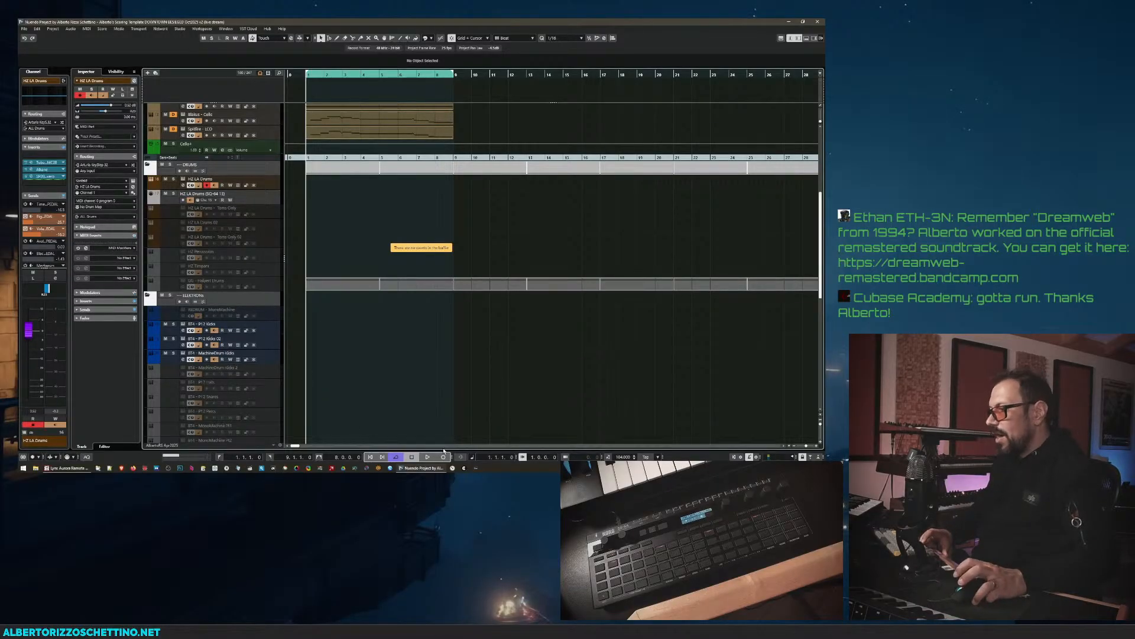
key(space)
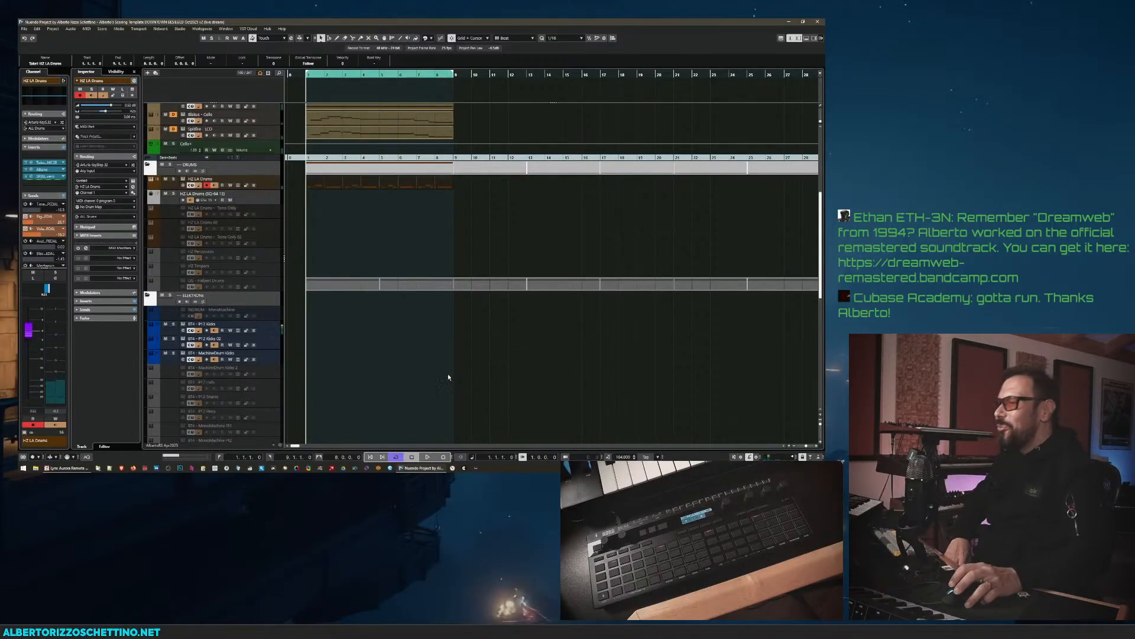
double_click(358, 184)
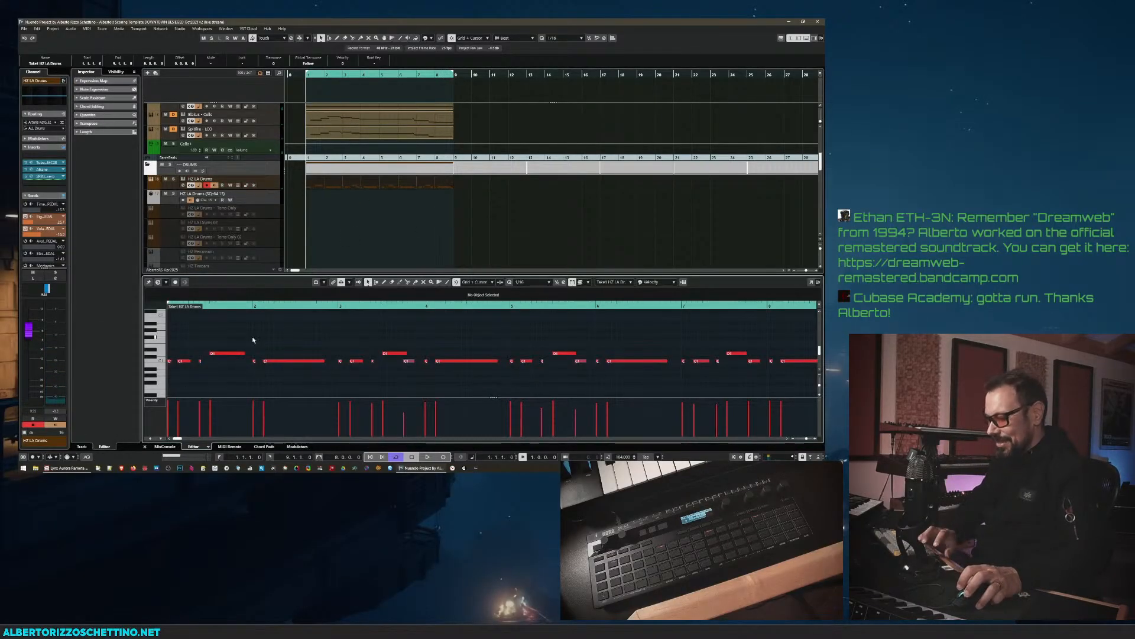
key(ctrl+a)
key(q)
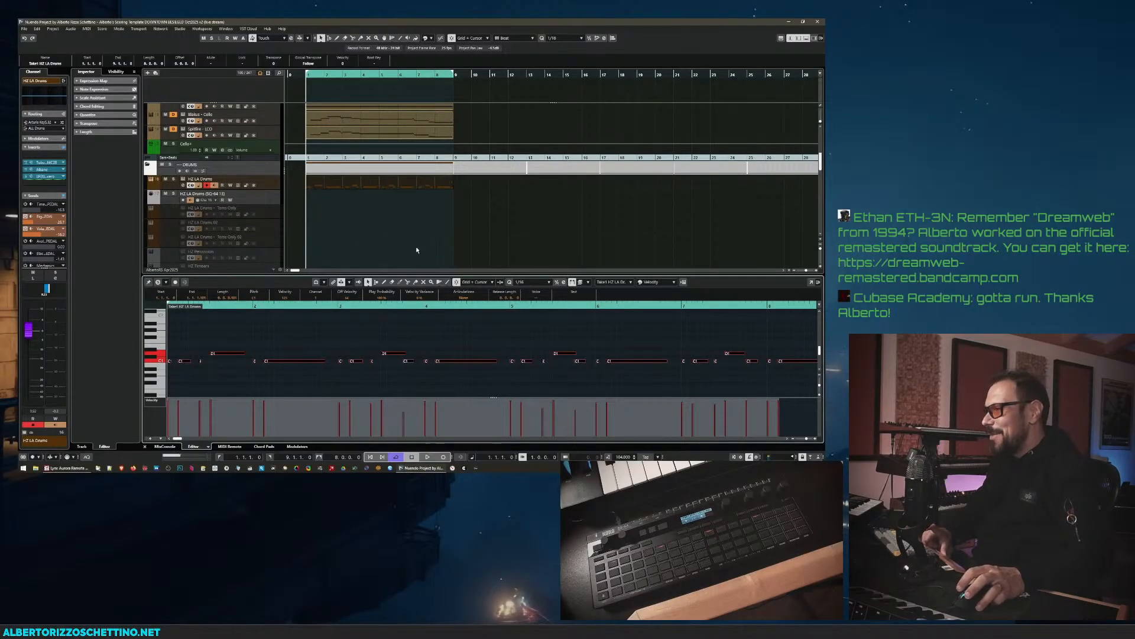
- Play the loop with the recorded drums and capture a second layer of played notes on the HZ LA Drums track
key(space)
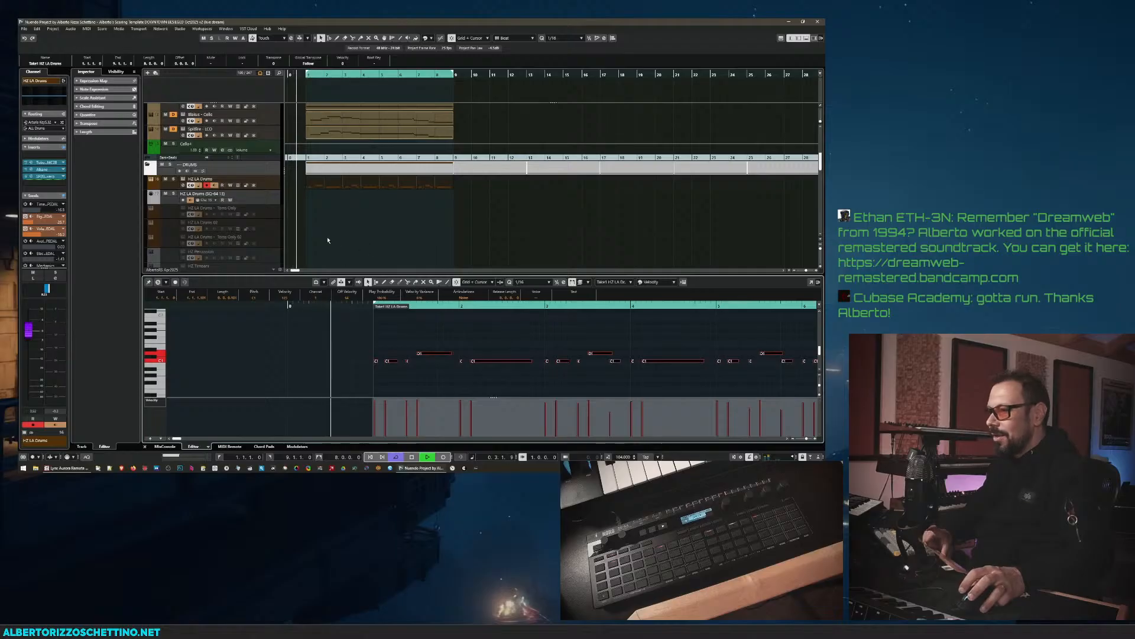
key(space)
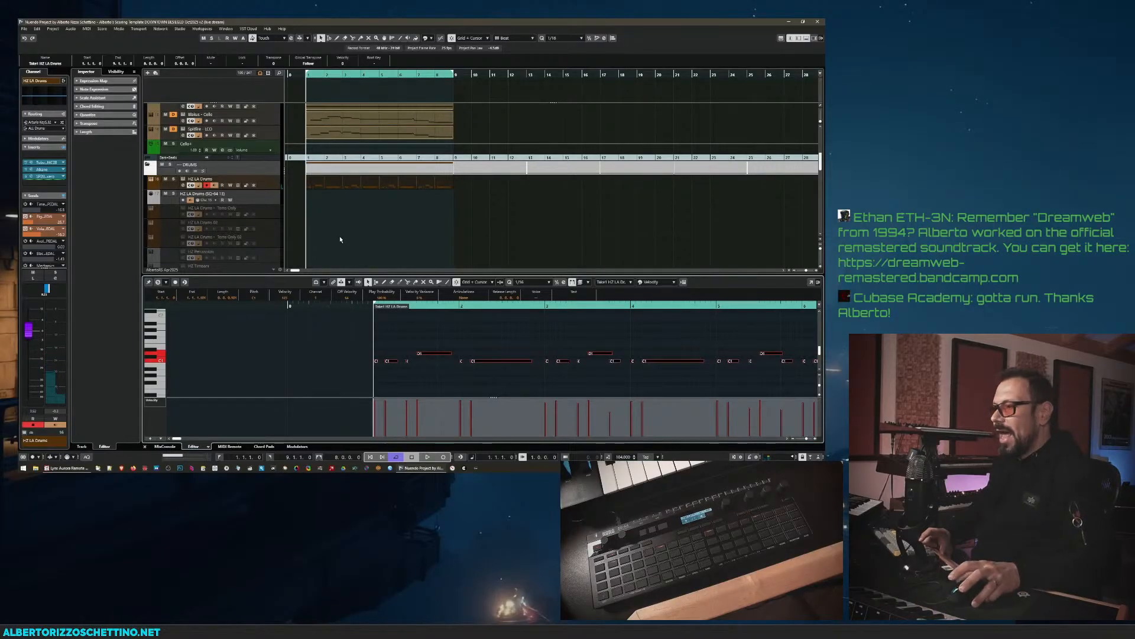
key(space)
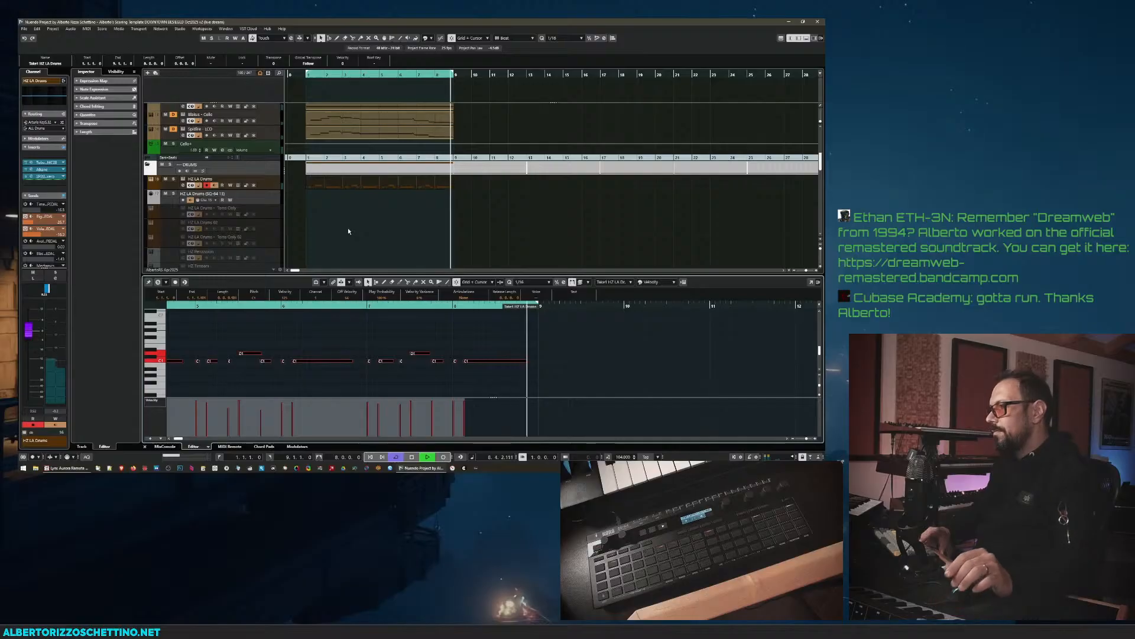
key(space)
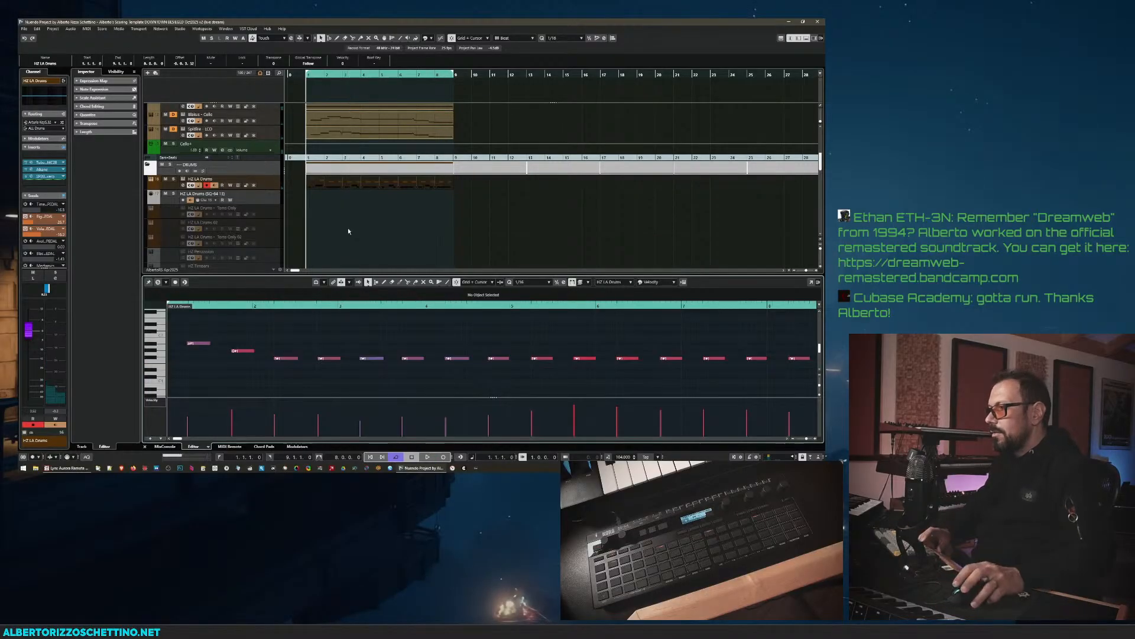
- Glue the two overlapping HZ LA Drums parts into a single part
click(341, 193)
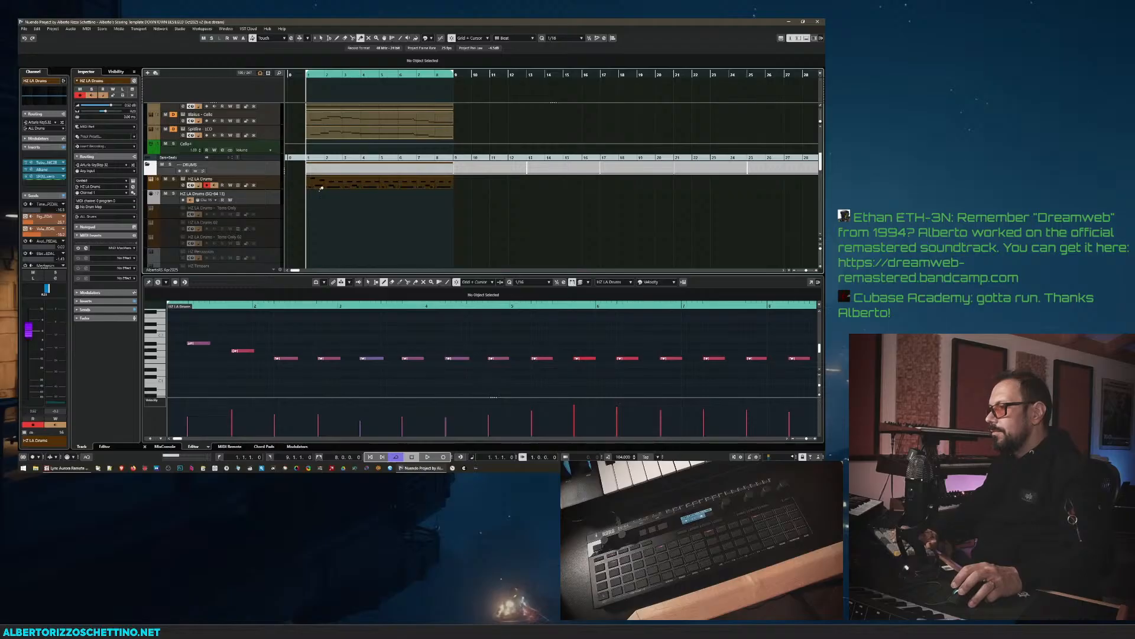
drag(301, 181, 418, 193)
click(357, 181)
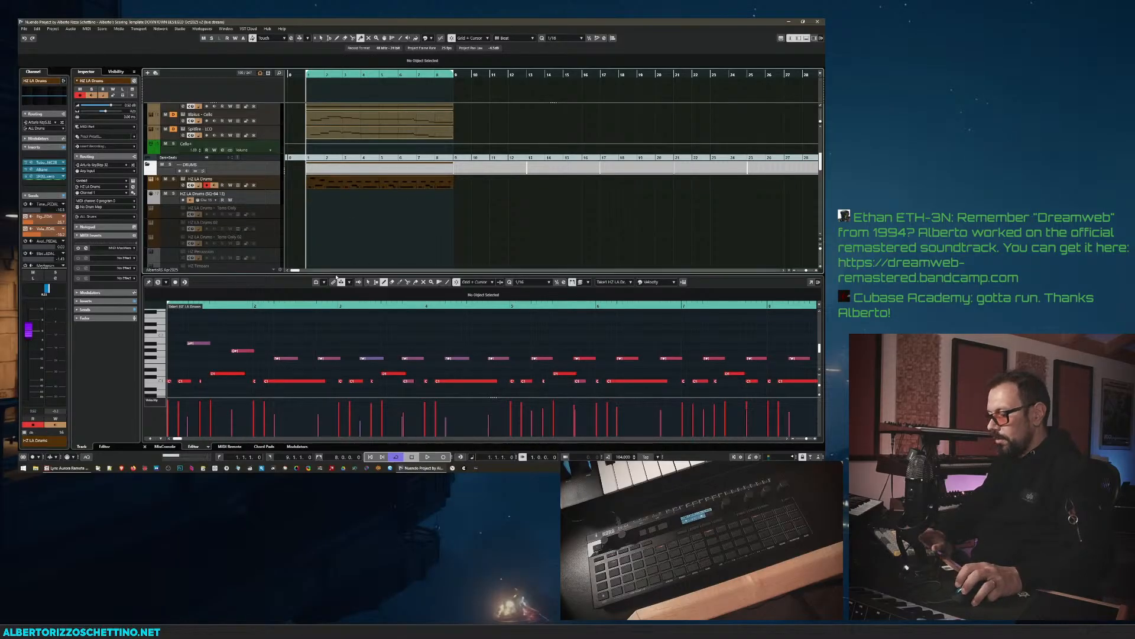
key(1)
- Transpose the first two notes of the second drum layer down to the pitch of the layer's other notes
click(341, 334)
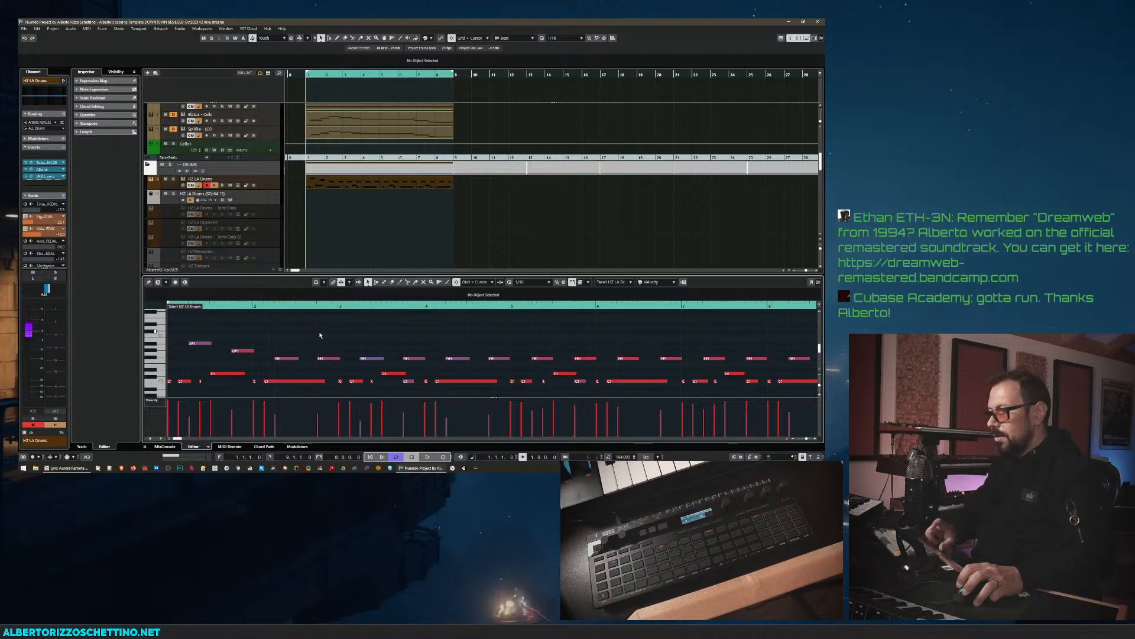
drag(389, 326, 455, 359)
key(Down)
key(Down)
key(Down)
key(Down)
key(Down)
key(Down)
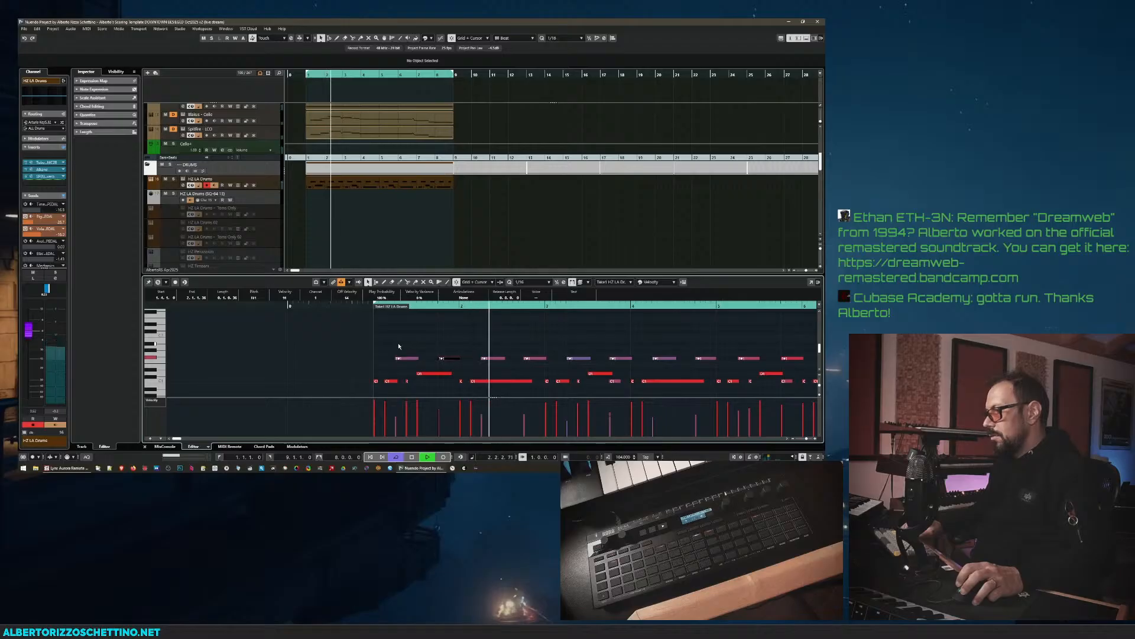
- Play the loop to audition the corrected opening notes of the second drum layer
key(space)
key(space)
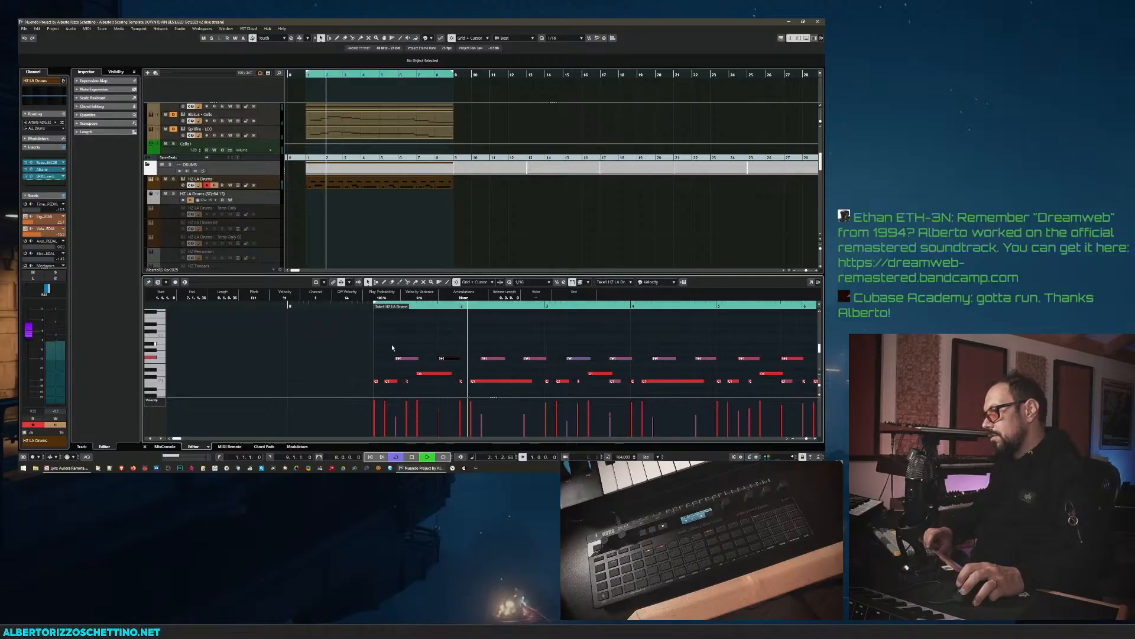
click(405, 359)
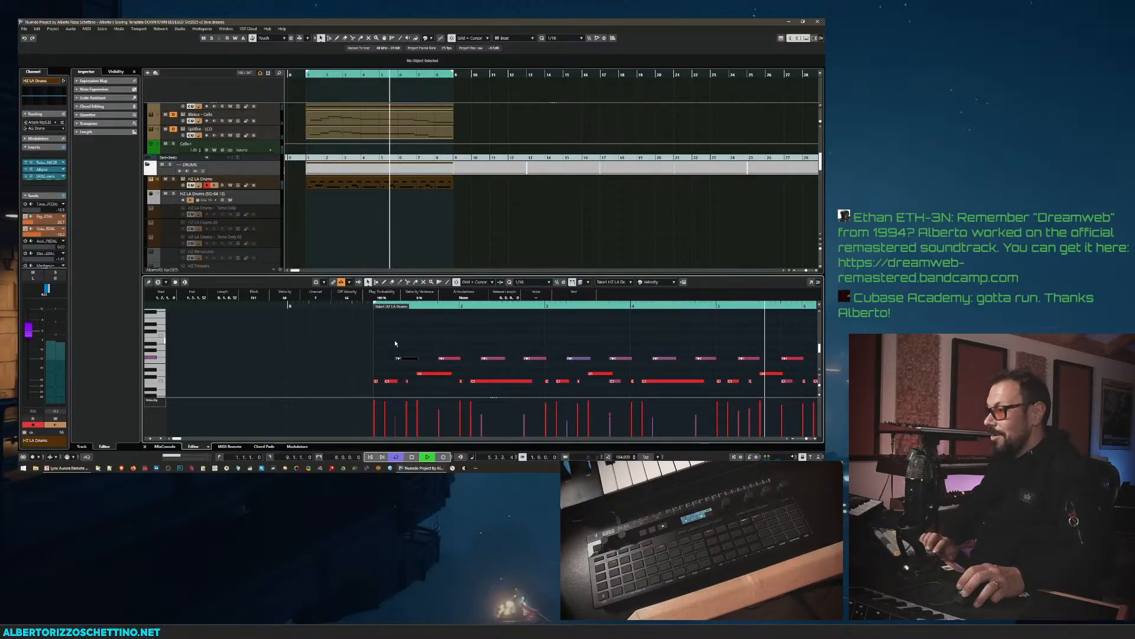
key(space)
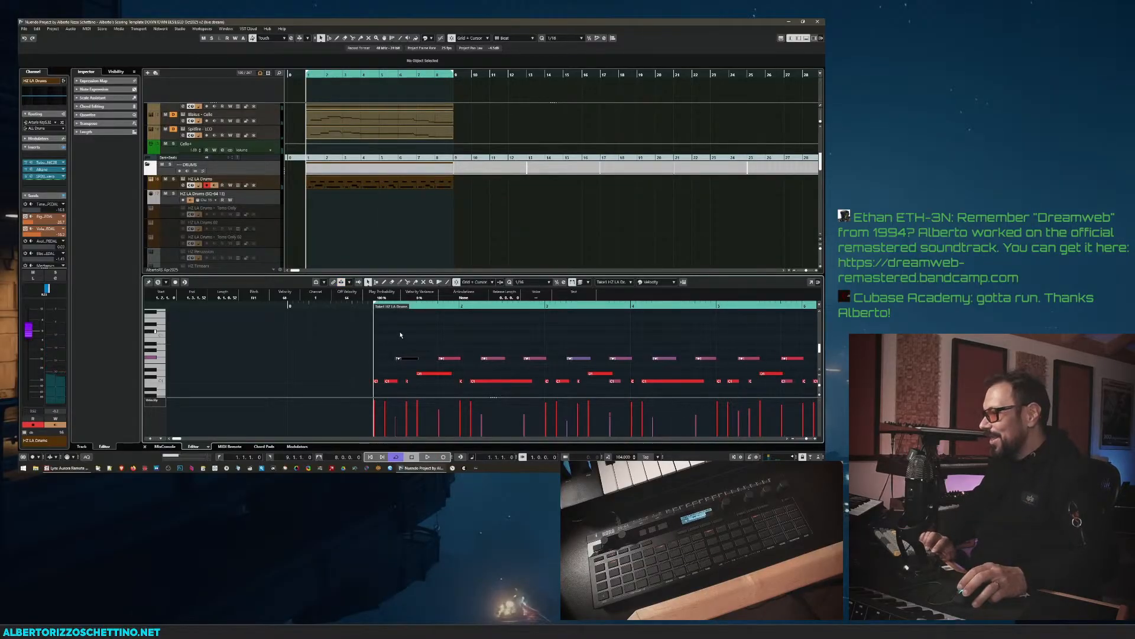
- Select all notes of the second drum layer, audition their timing, and nudge them slightly later
key(g)
key(g)
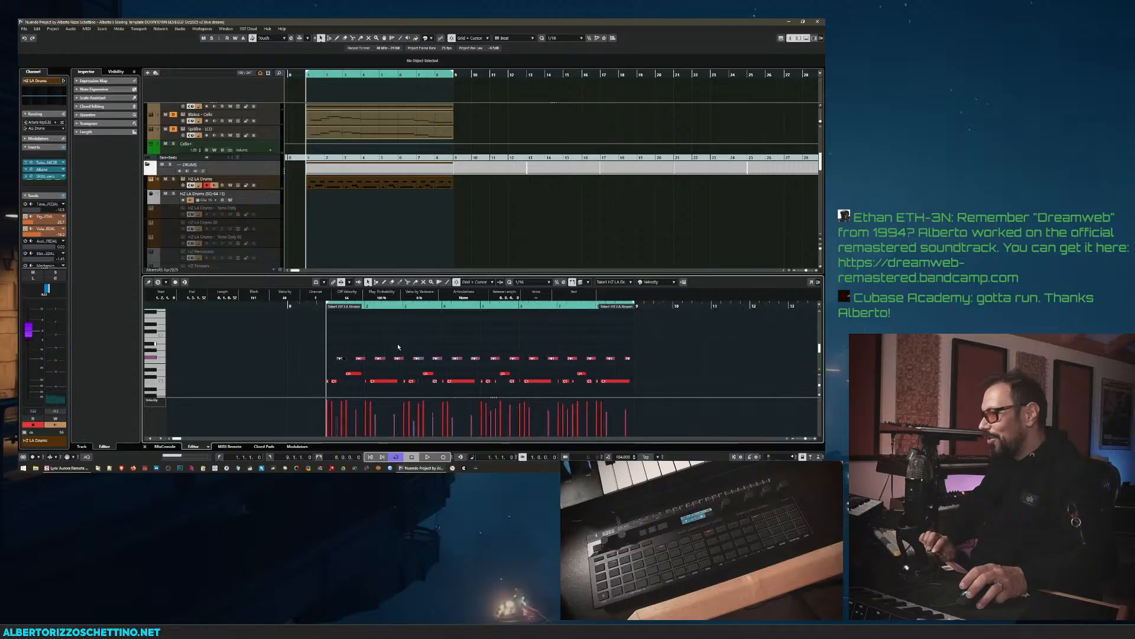
drag(335, 342, 630, 366)
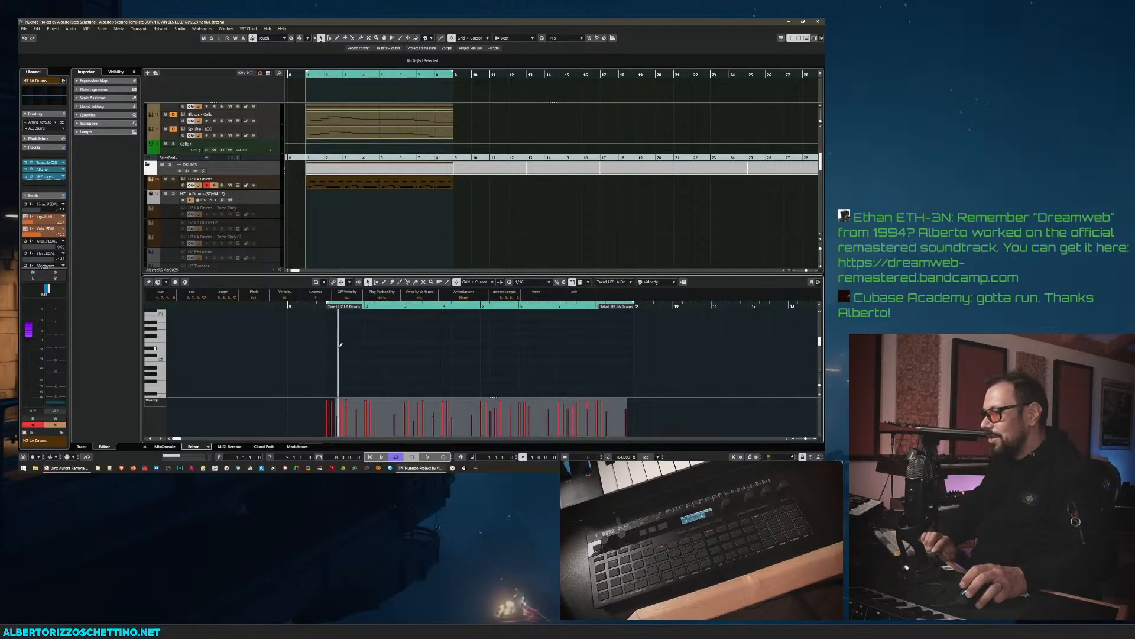
key(h)
key(h)
key(h)
key(h)
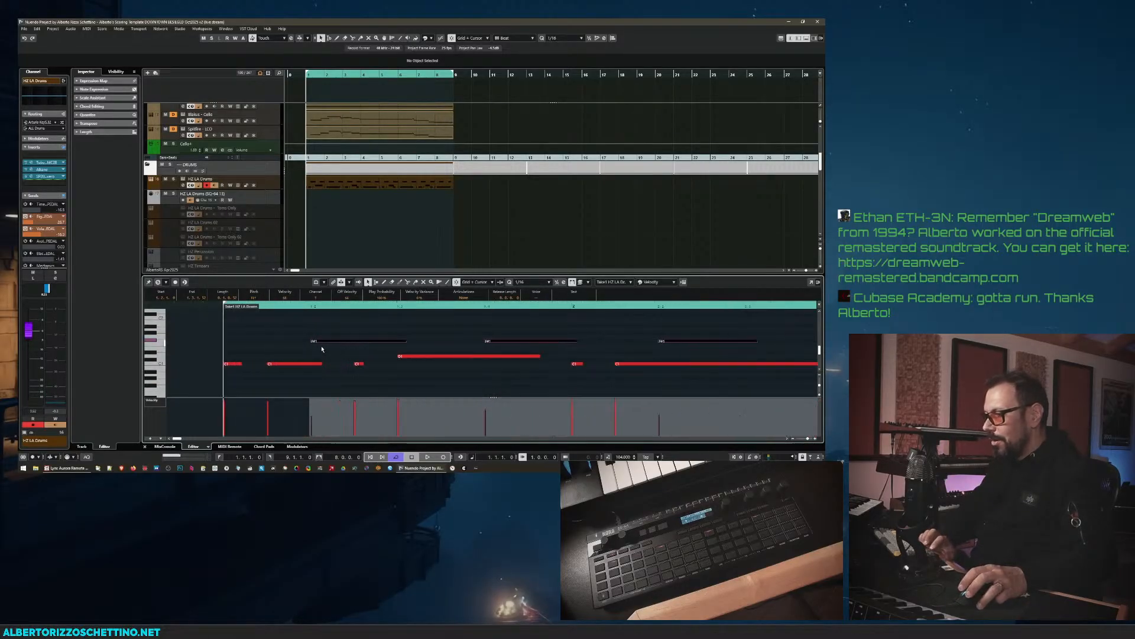
key(space)
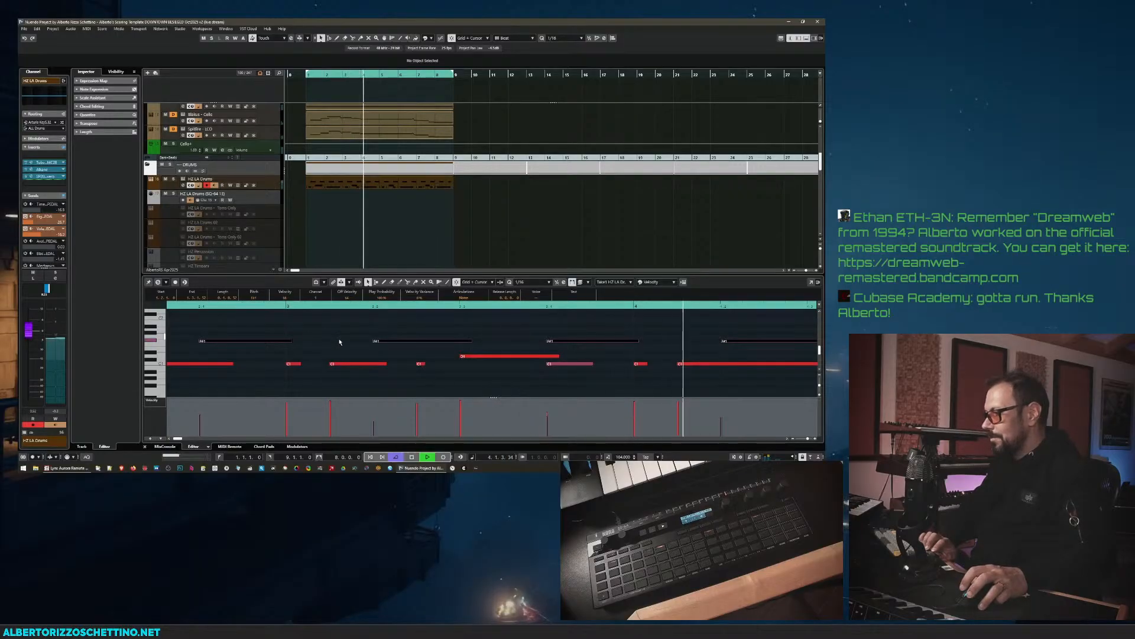
key(space)
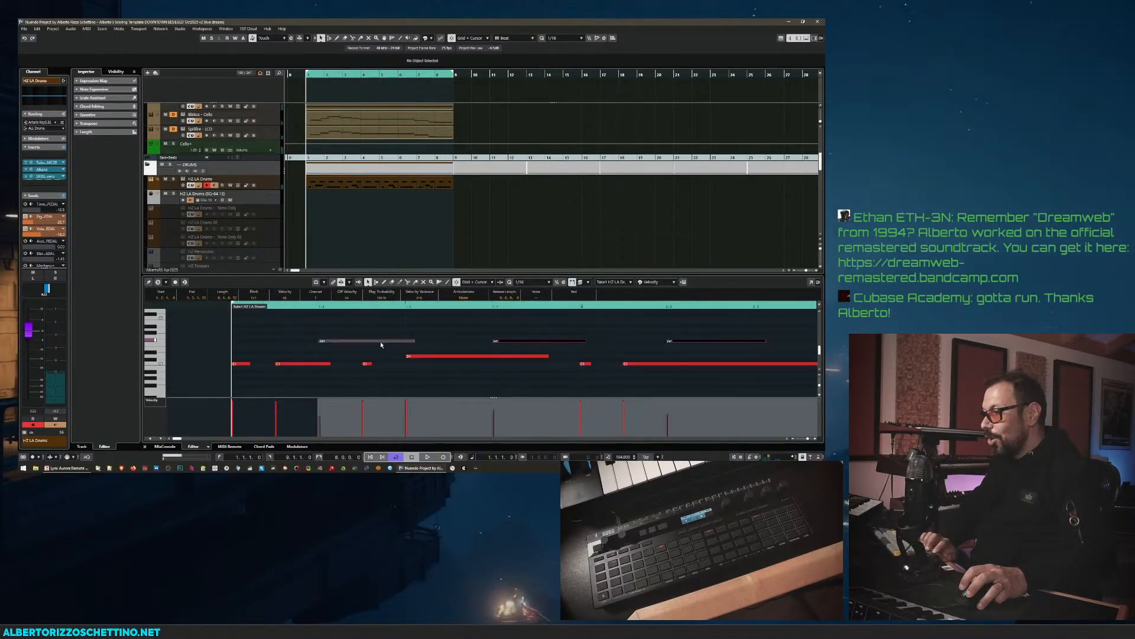
click(331, 342)
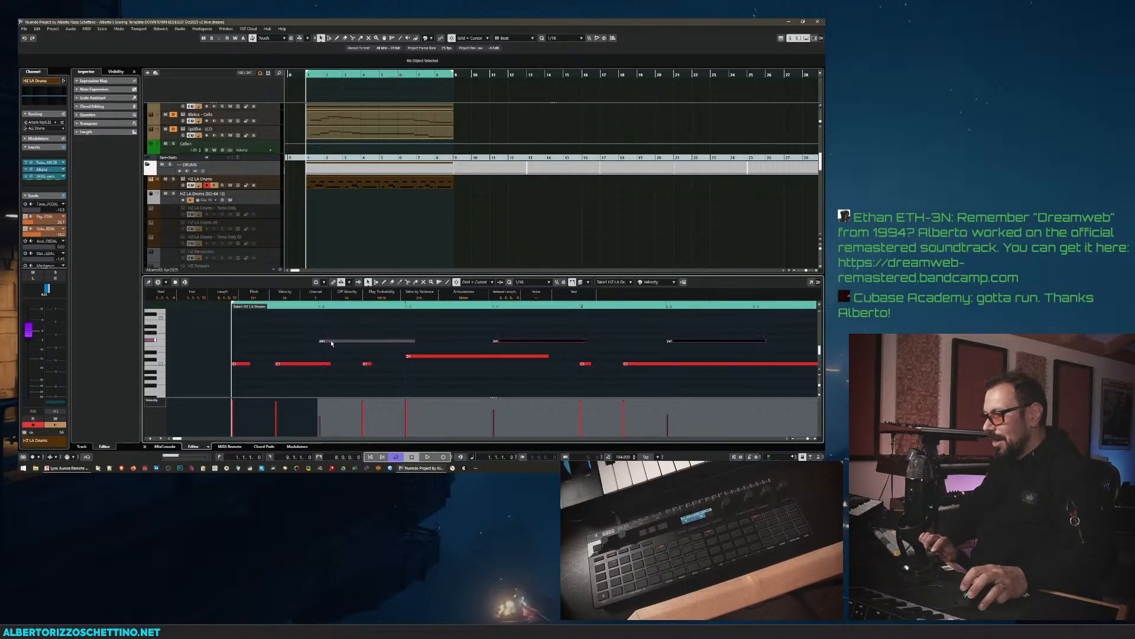
drag(334, 342, 334, 343)
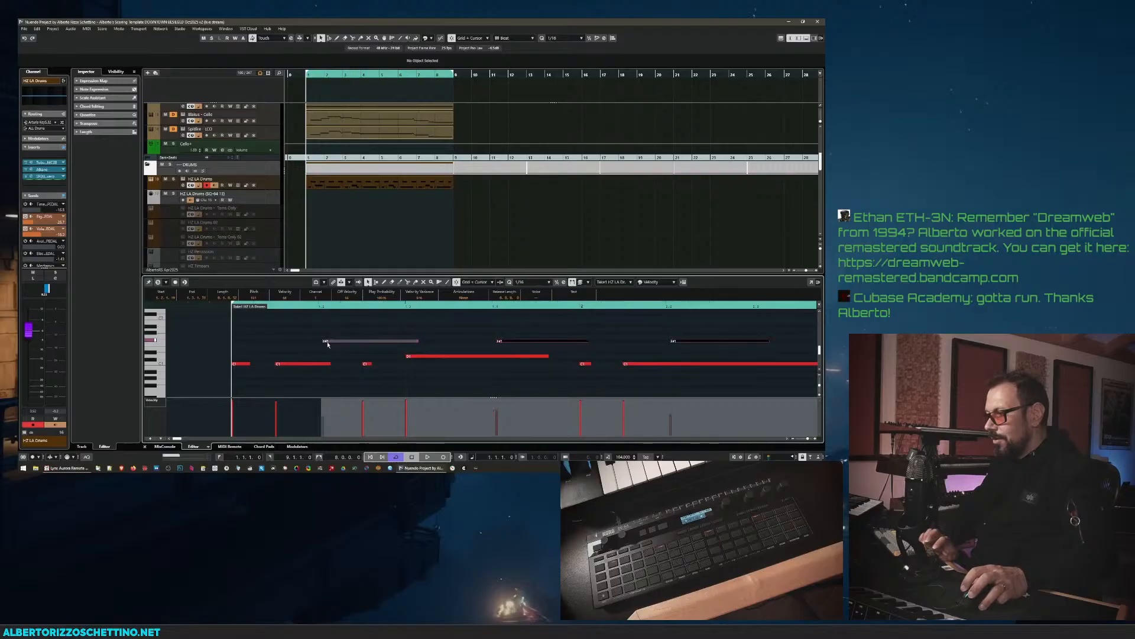
- Audition the shifted drum layer, nudge its selected notes slightly earlier, and replay the loop
key(space)
key(space)
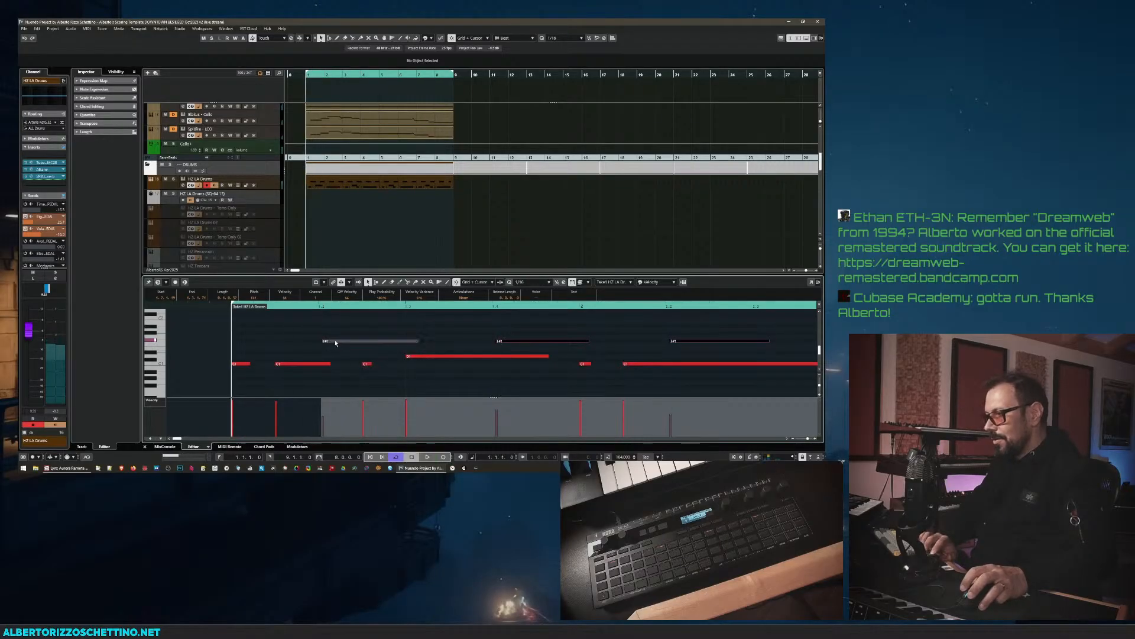
drag(330, 341, 325, 343)
key(space)
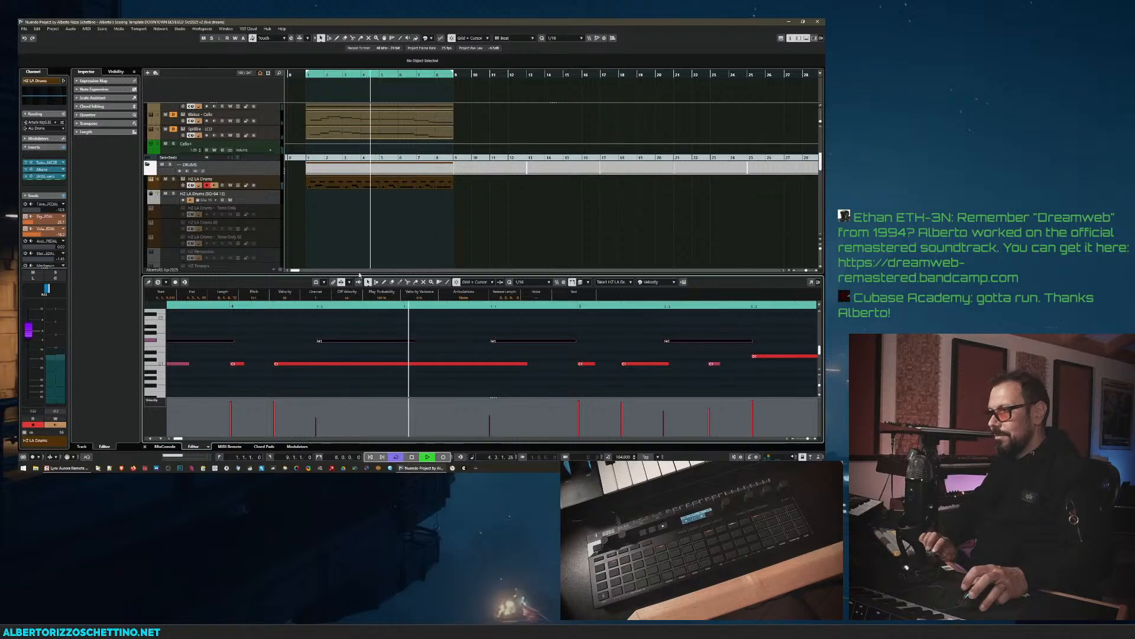
- Open the HZ LA Drums instrument, stop playback, and bring up the channel's Eventide SP2016 reverb insert
click(183, 178)
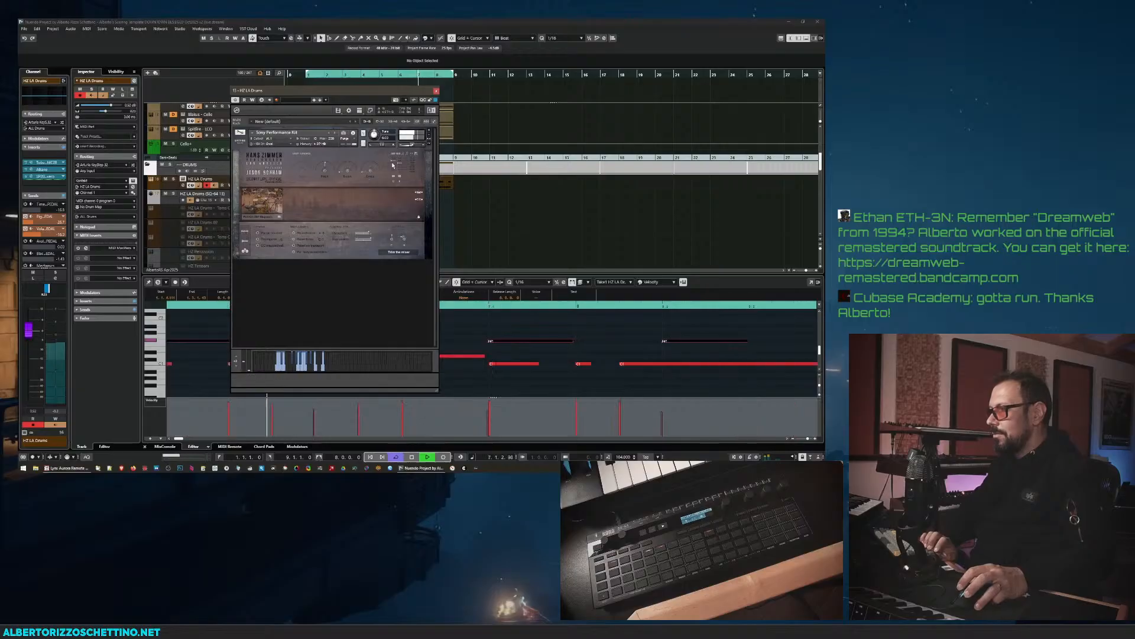
drag(324, 93, 387, 84)
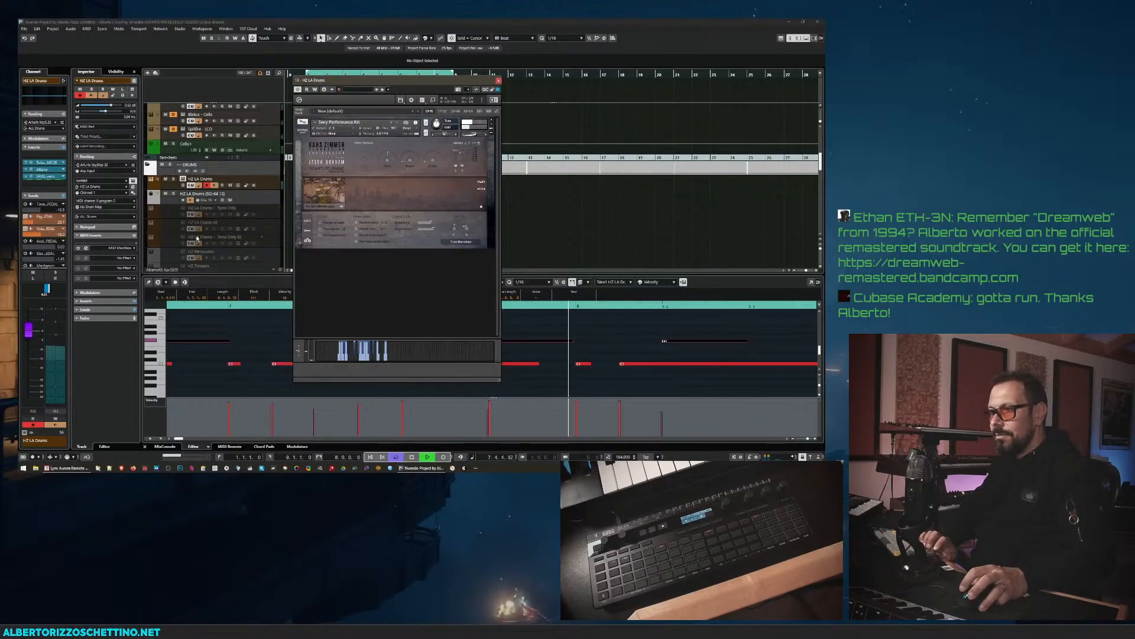
key(space)
click(32, 177)
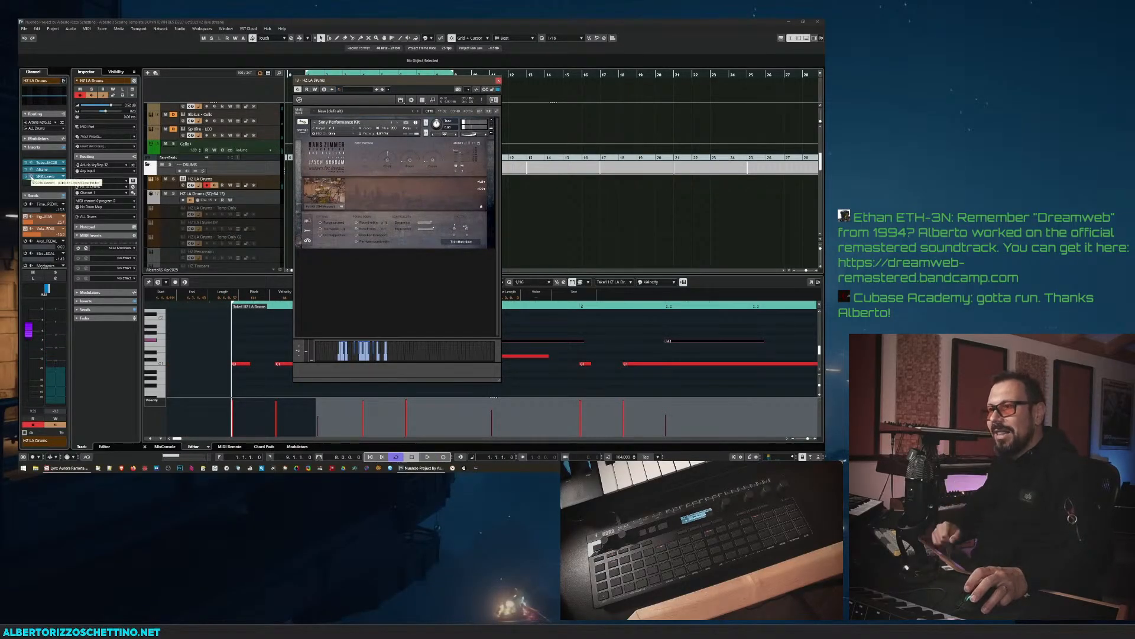
drag(435, 226, 325, 201)
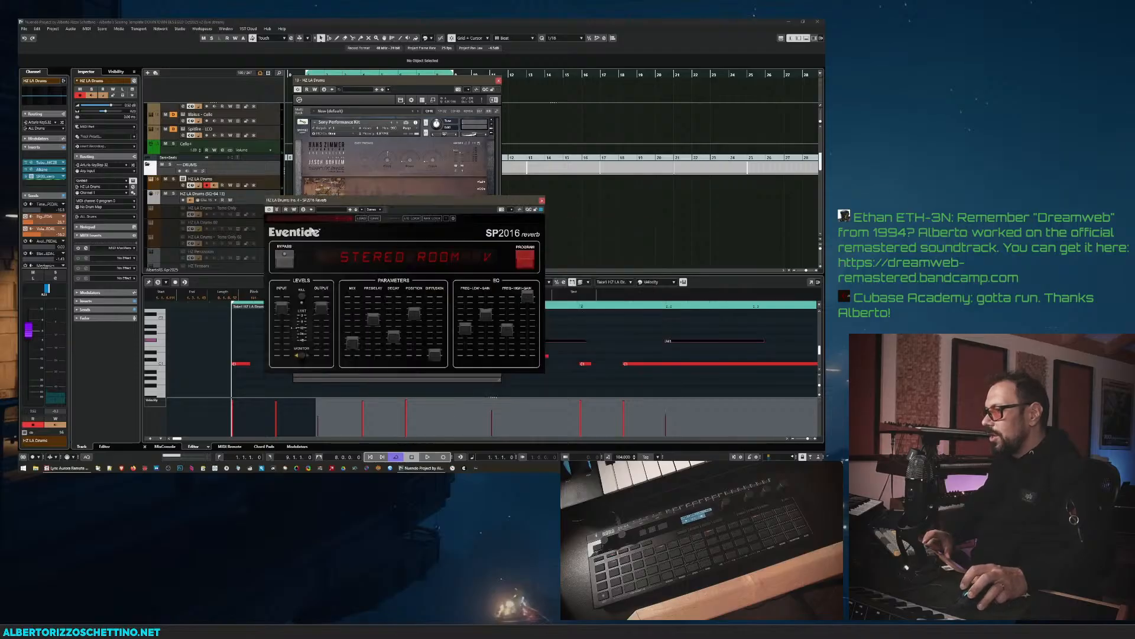
- While the loop plays, raise the SP2016 reverb's mix to about 54%, shorten its predelay, and lower its high-frequency gain
key(space)
drag(353, 345, 355, 321)
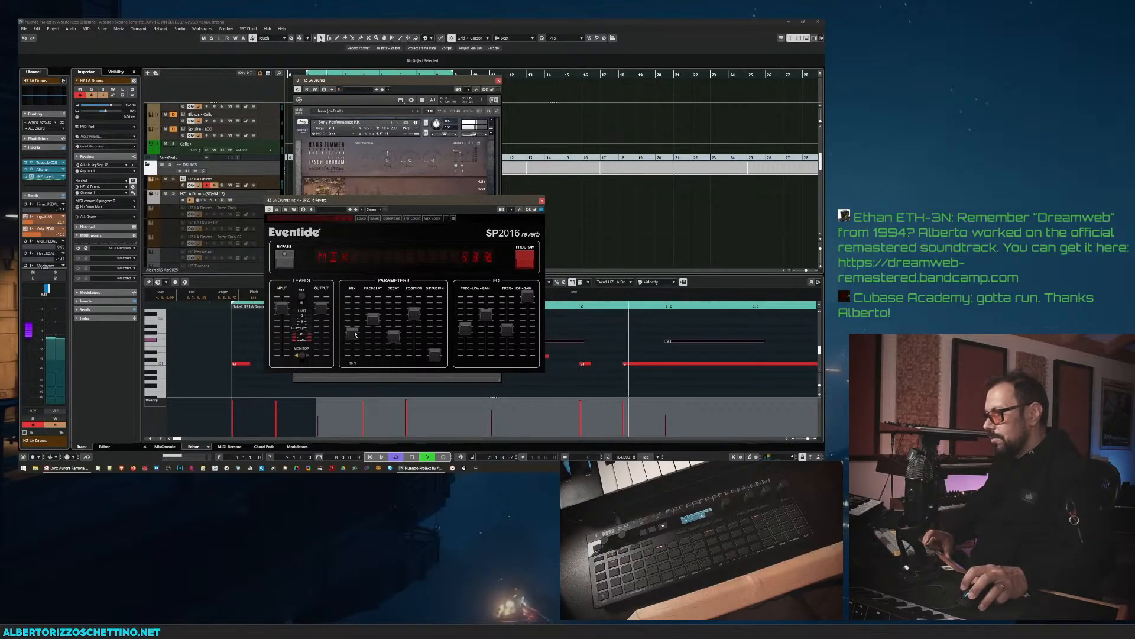
drag(369, 323, 372, 349)
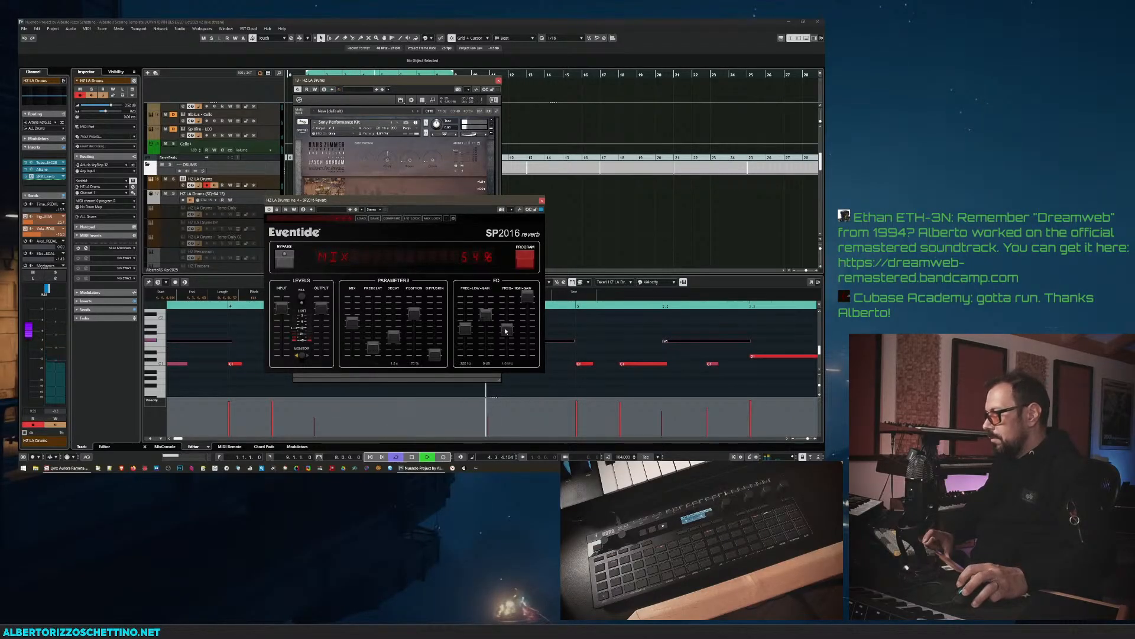
drag(505, 337, 506, 334)
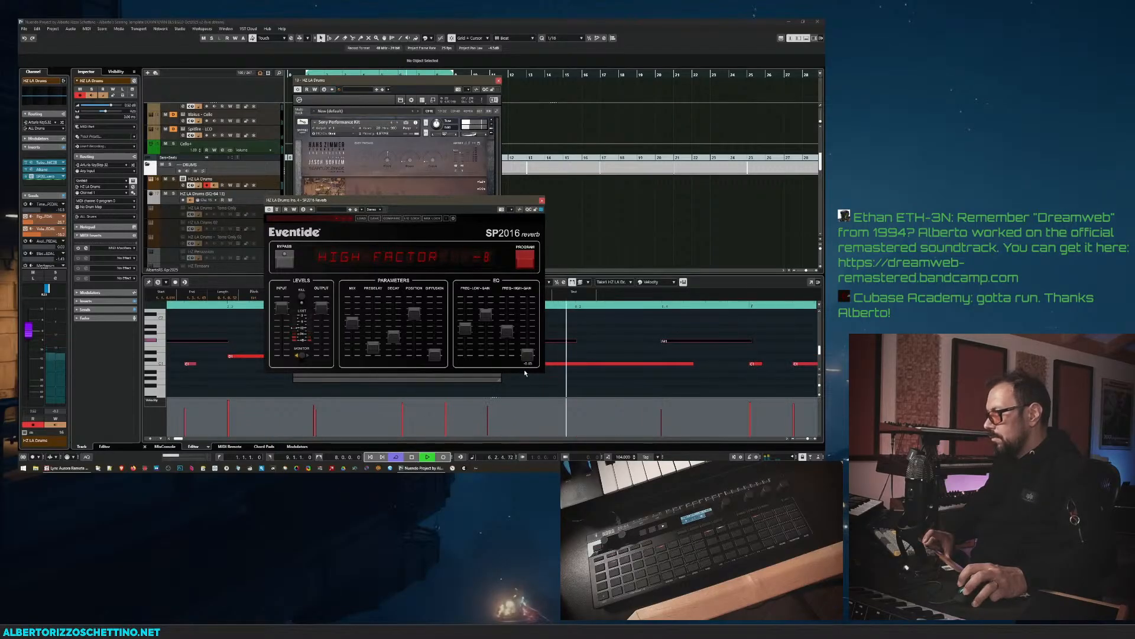
- Lengthen the SP2016 reverb's decay, increase its diffusion, set its mix to about 16%, and close the reverb and instrument windows
drag(414, 315, 414, 344)
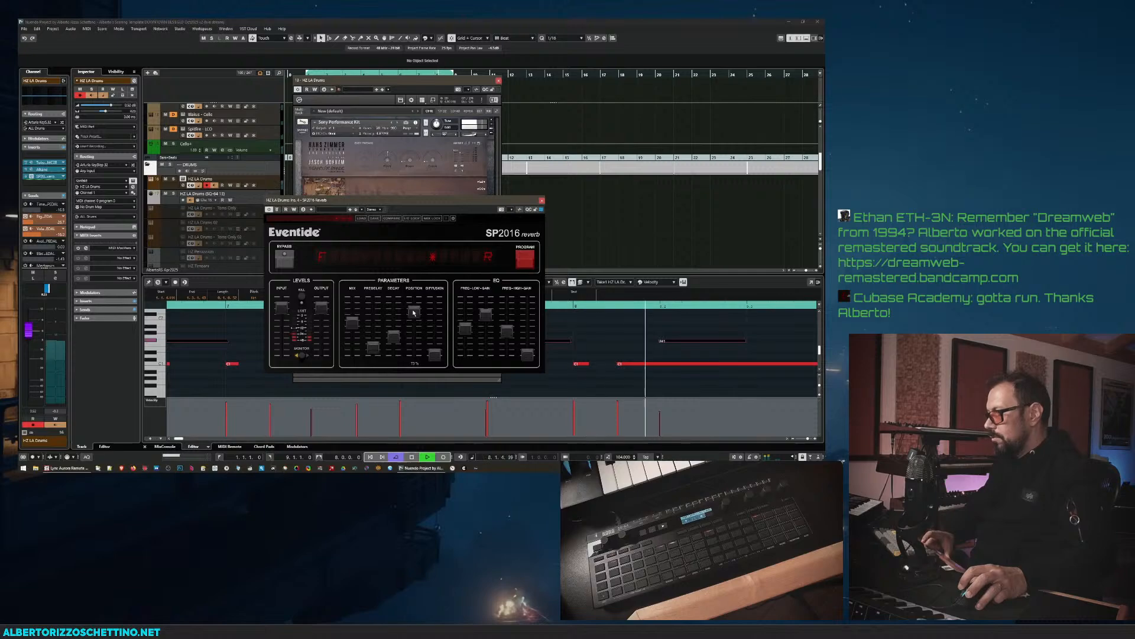
drag(399, 337, 397, 315)
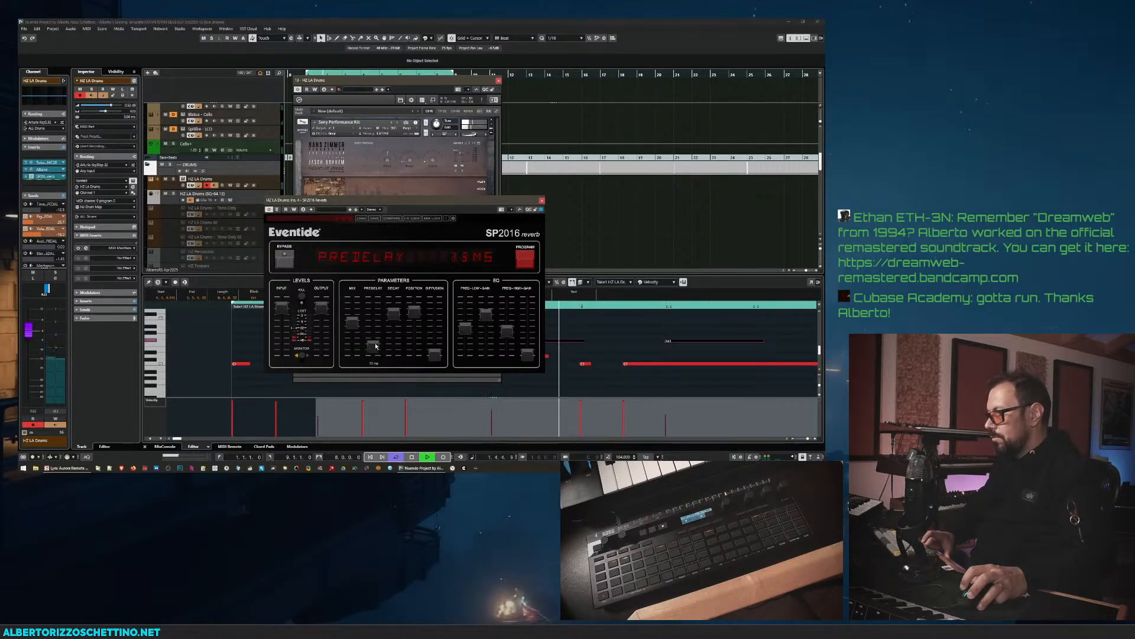
mouse_move(354, 318)
mouse_down()
mouse_move(353, 335)
mouse_move(355, 322)
mouse_up()
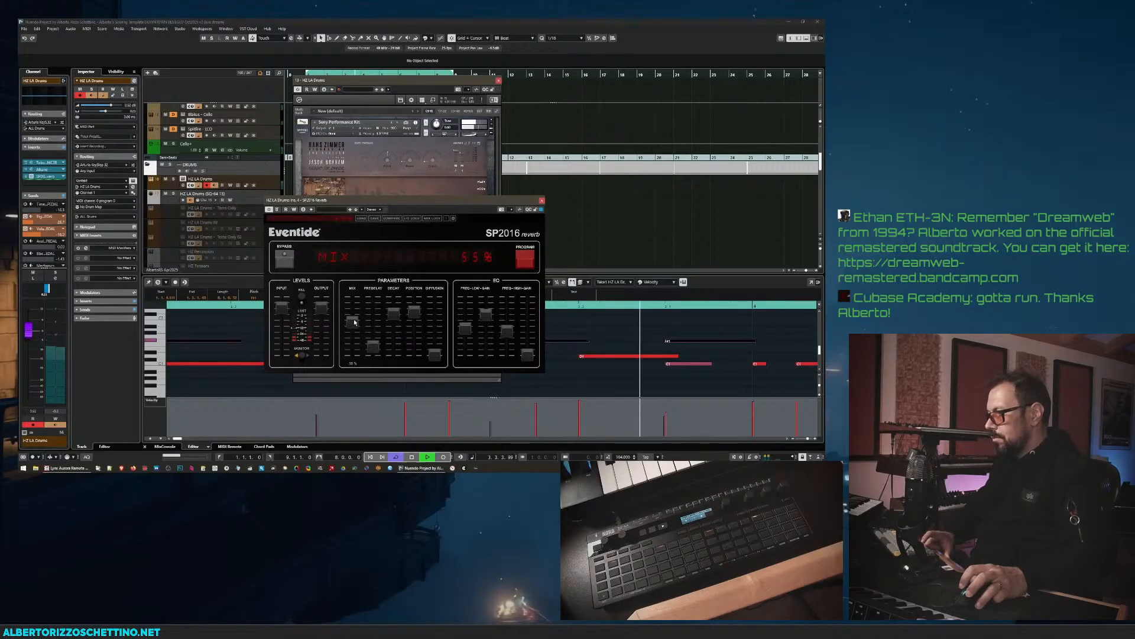
drag(430, 334, 427, 318)
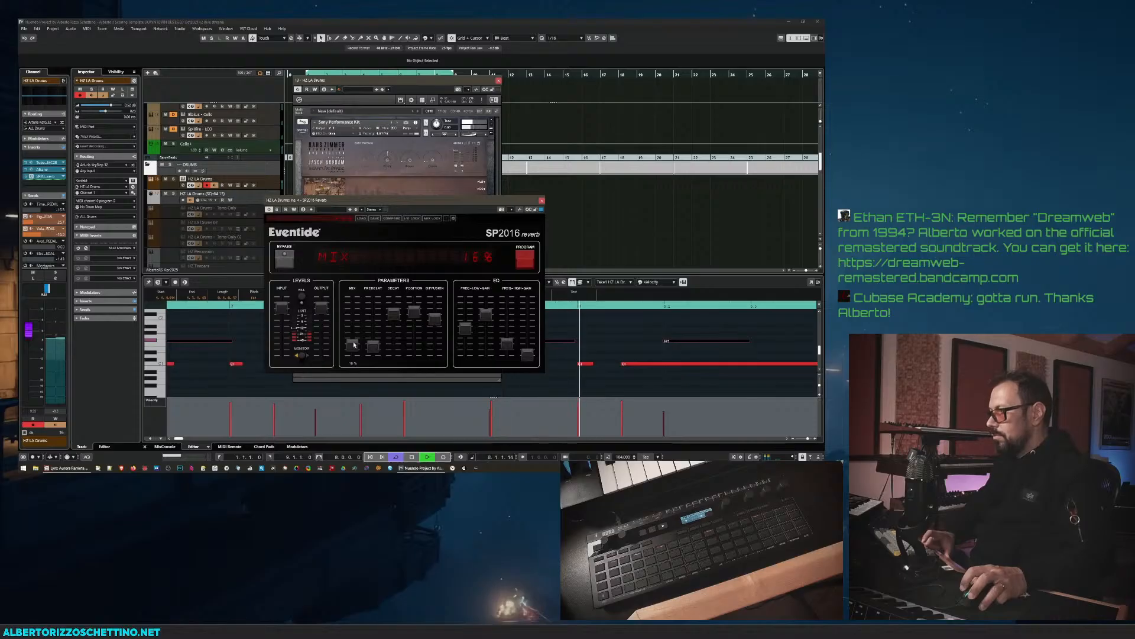
key(space)
click(542, 200)
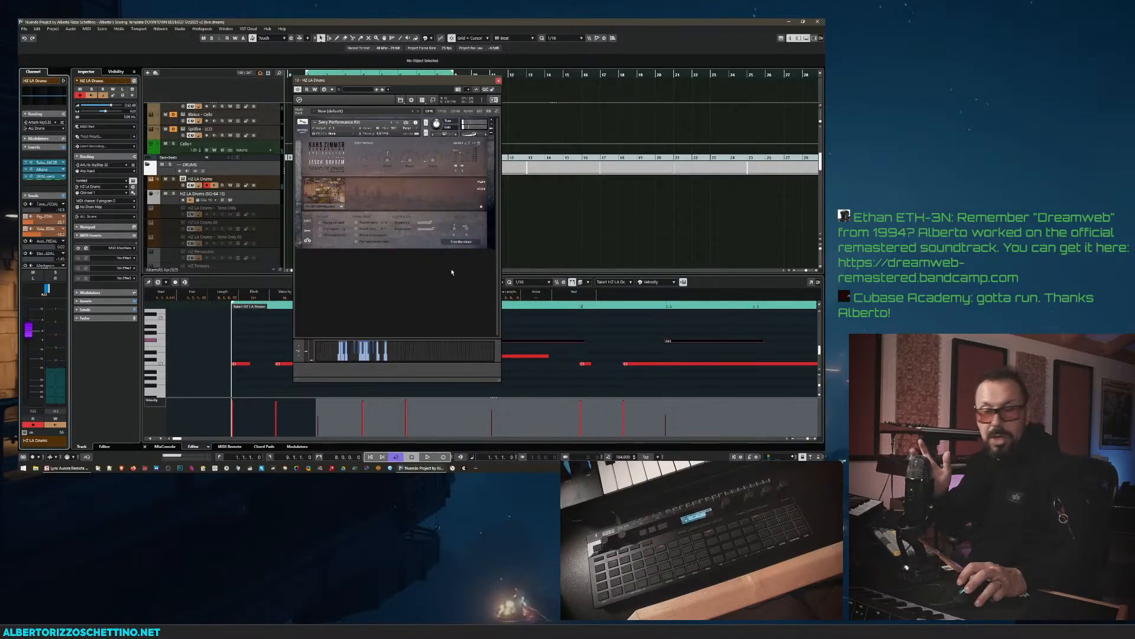
click(499, 81)
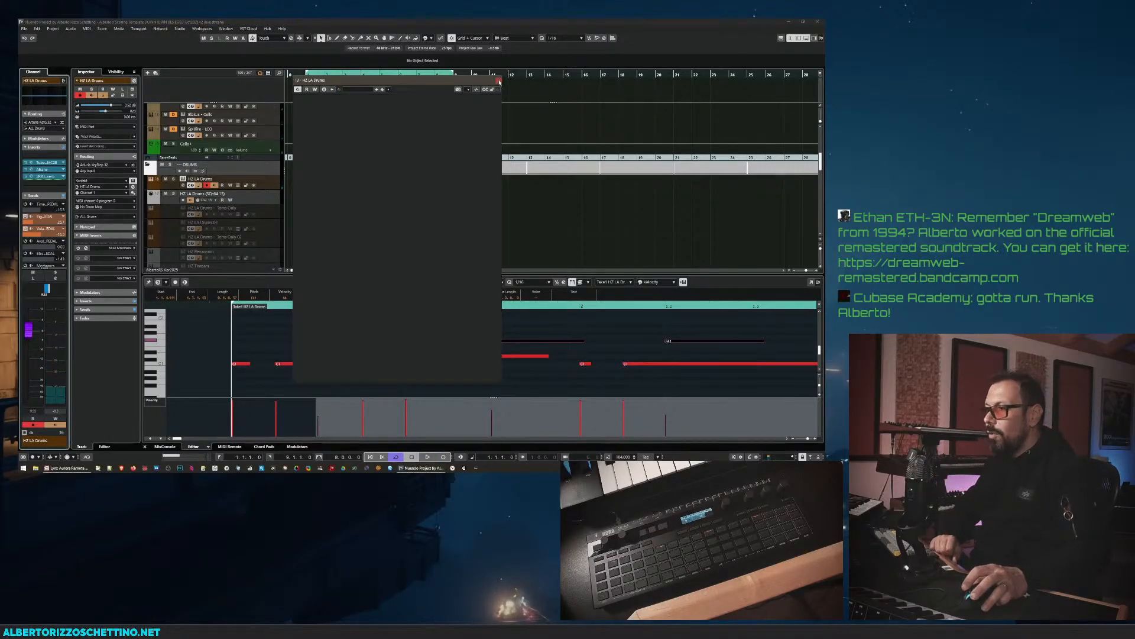
- Insert the Empirical Labs Punch Knuckles distortion after the reverb on the HZ LA Drums channel and choose the Distress distortion
click(270, 186)
click(63, 185)
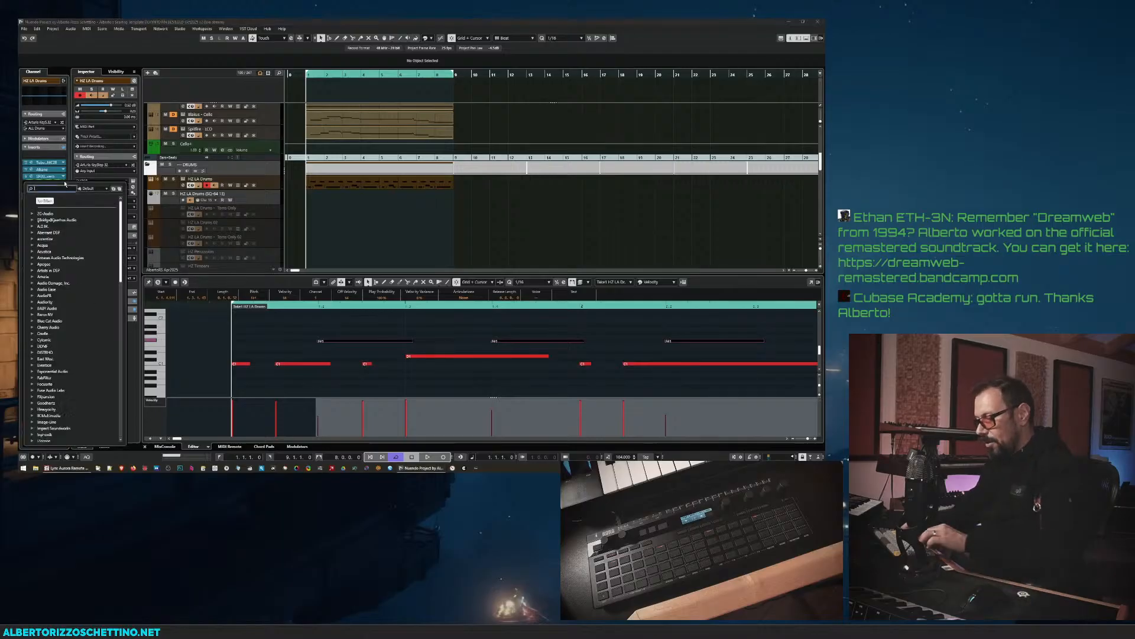
click(79, 220)
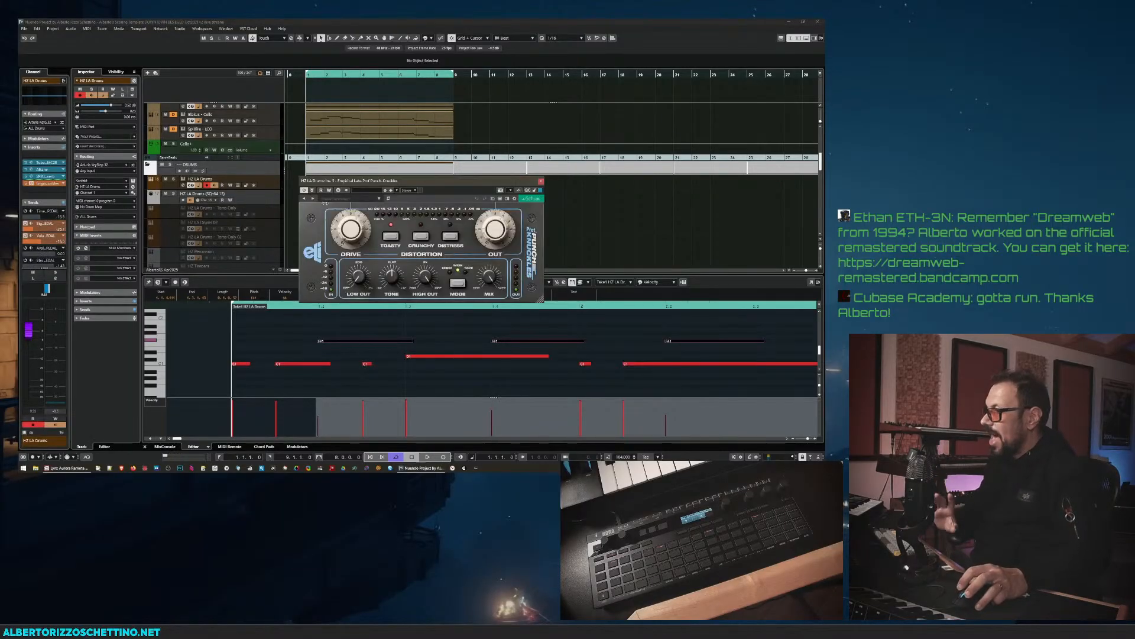
drag(351, 175, 215, 247)
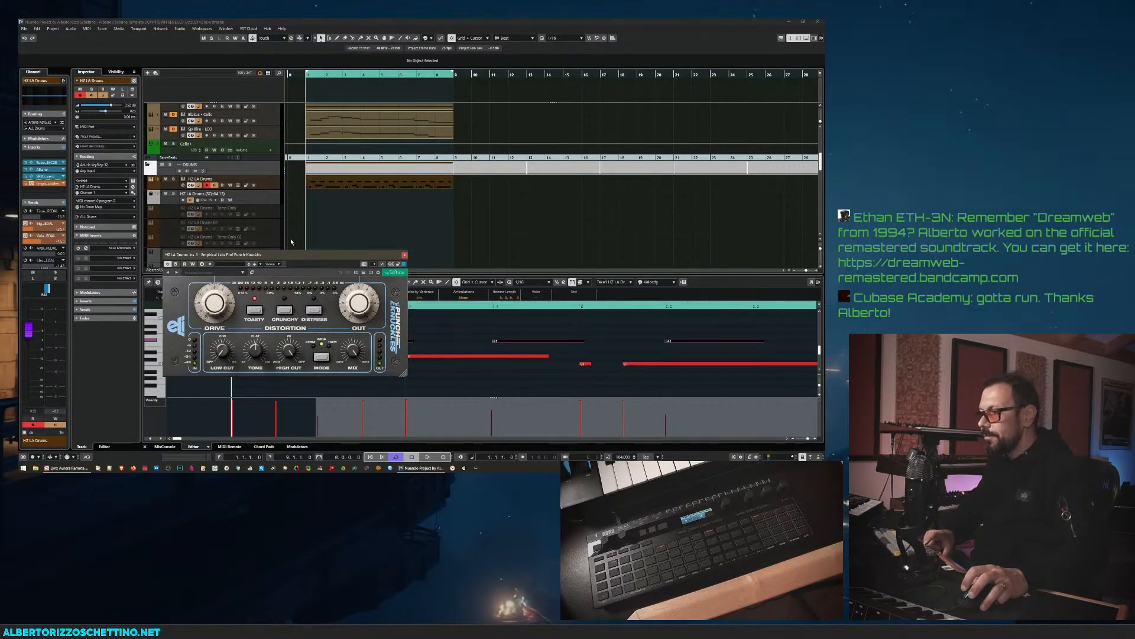
drag(285, 255, 265, 262)
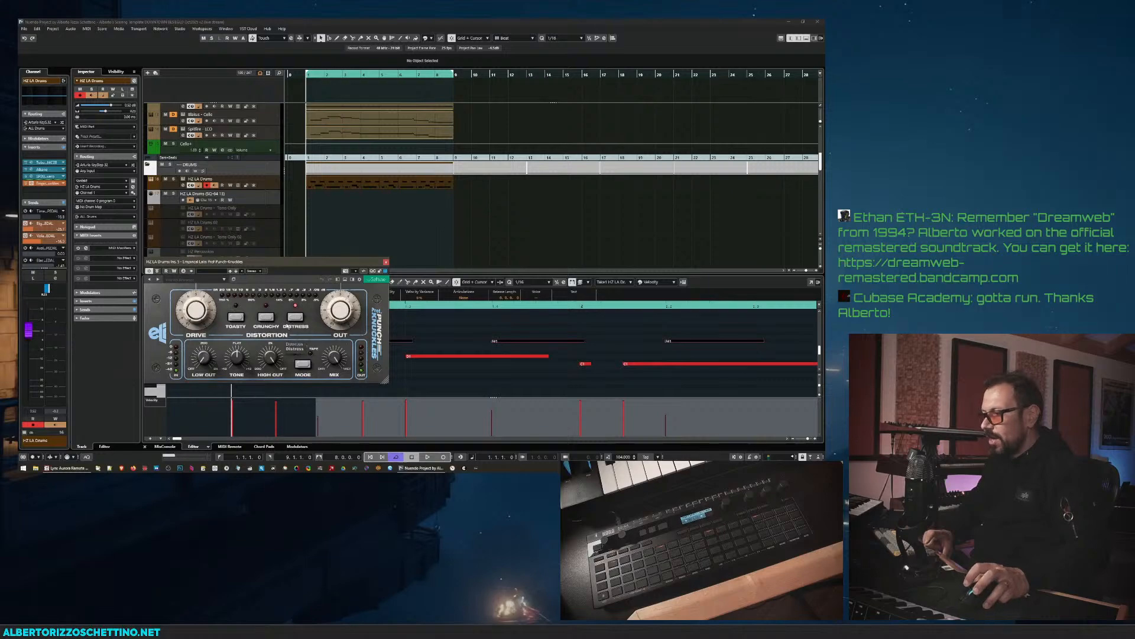
- Loop the drums through the distortion while adjusting its high cut, tone and output
key(space)
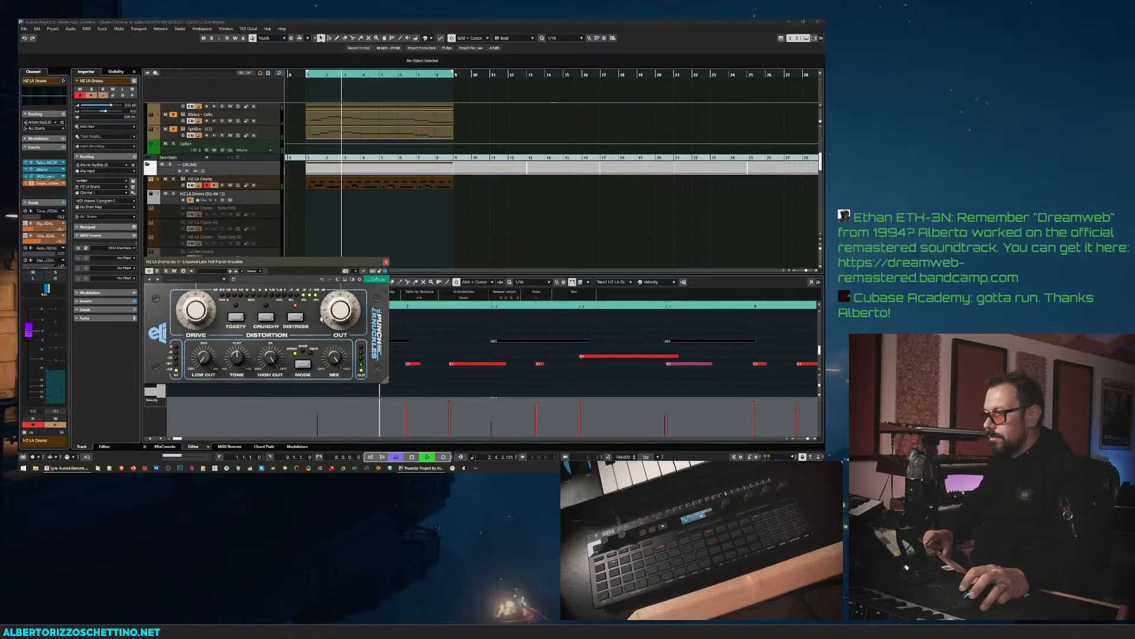
mouse_move(271, 358)
mouse_down()
mouse_move(268, 376)
mouse_move(271, 355)
mouse_up()
key(space)
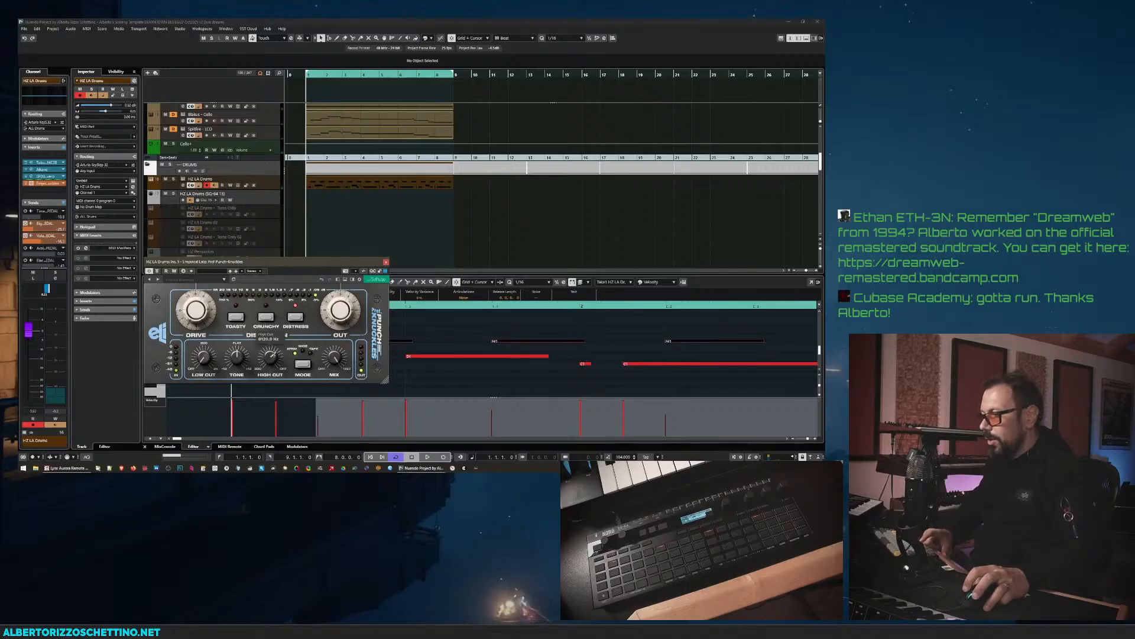
key(space)
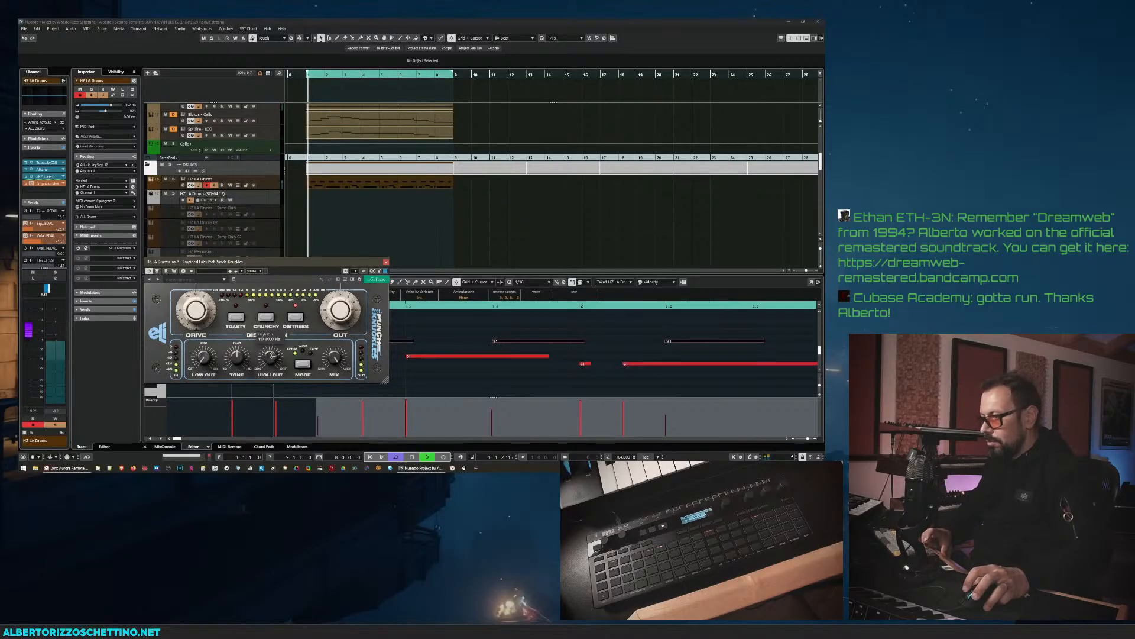
drag(269, 359, 205, 367)
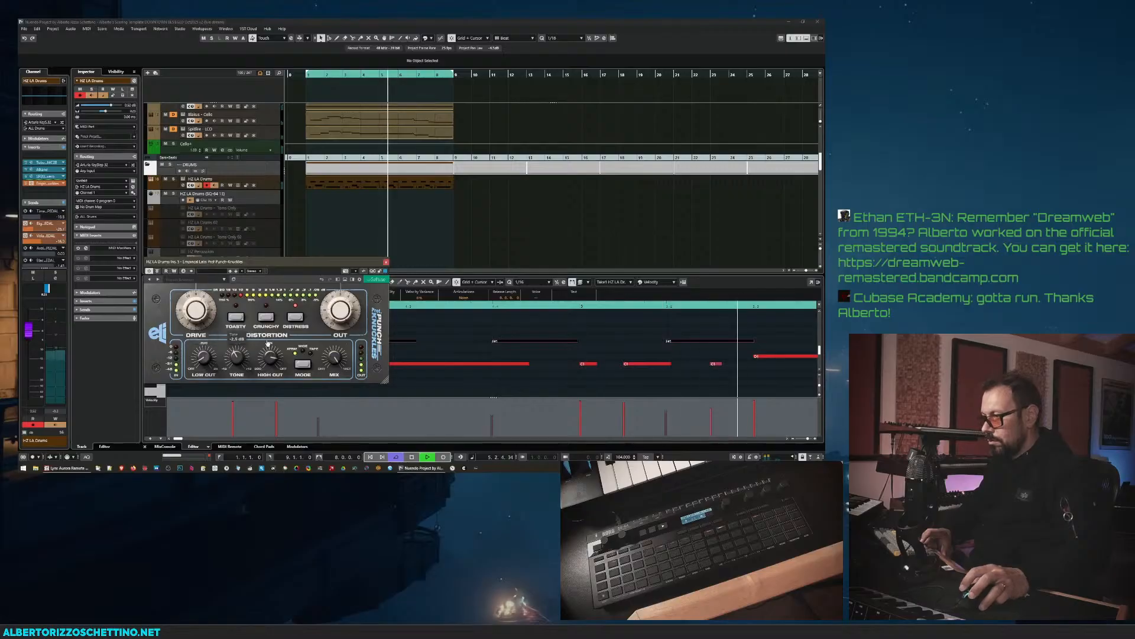
mouse_move(332, 306)
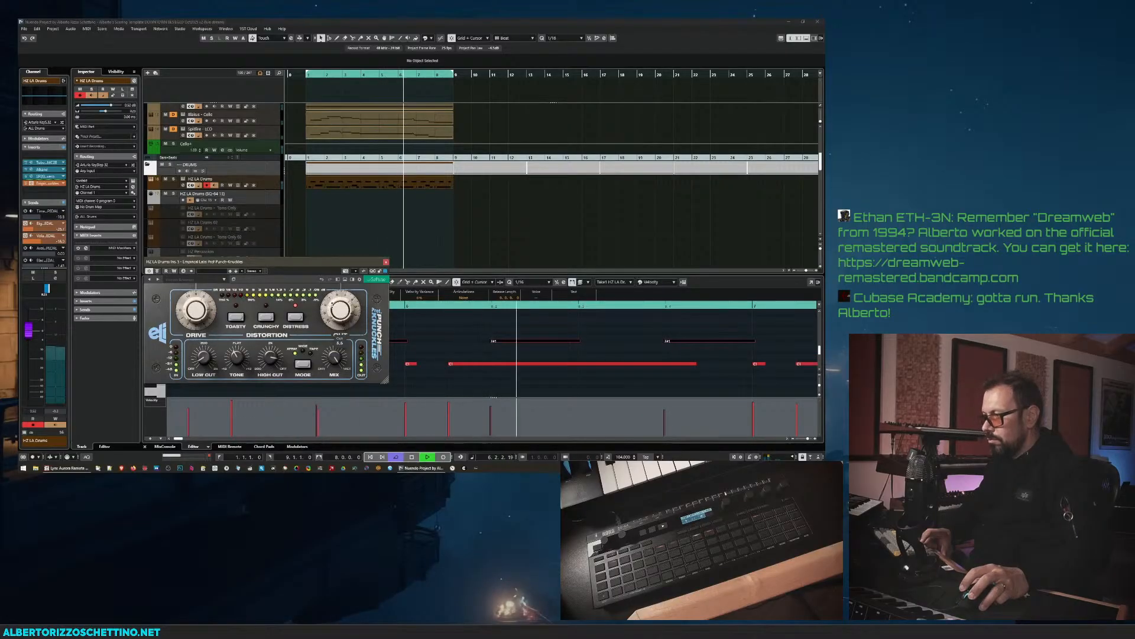
drag(332, 306, 332, 309)
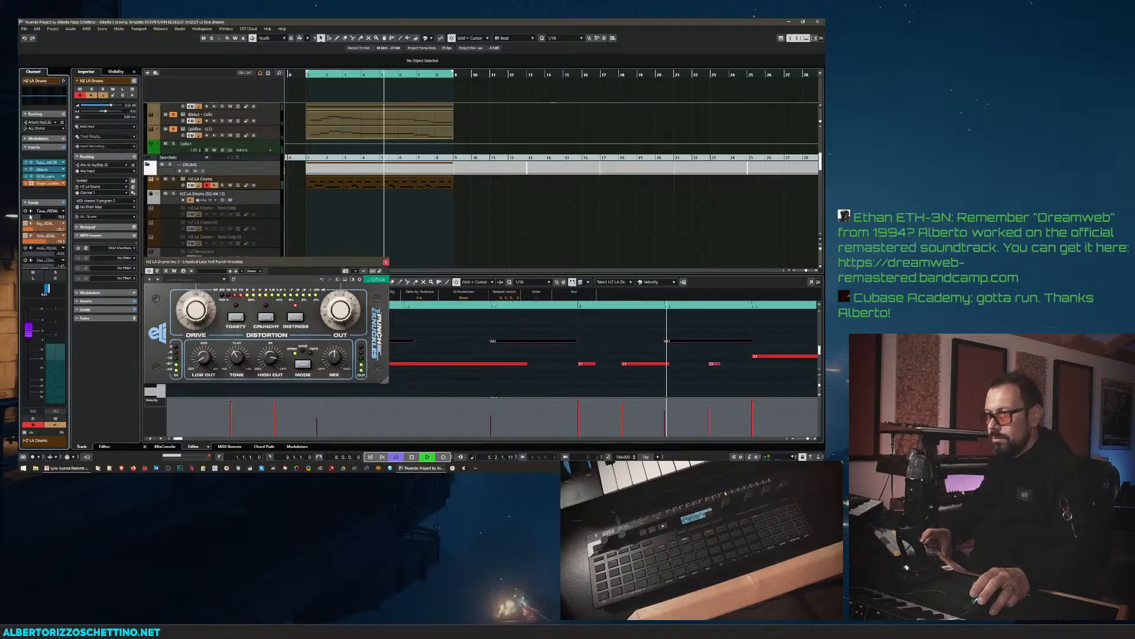
- Enable the first effect send on the HZ LA Drums channel, balance the send levels, close the distortion window, and stop playback
click(25, 211)
drag(40, 217, 44, 219)
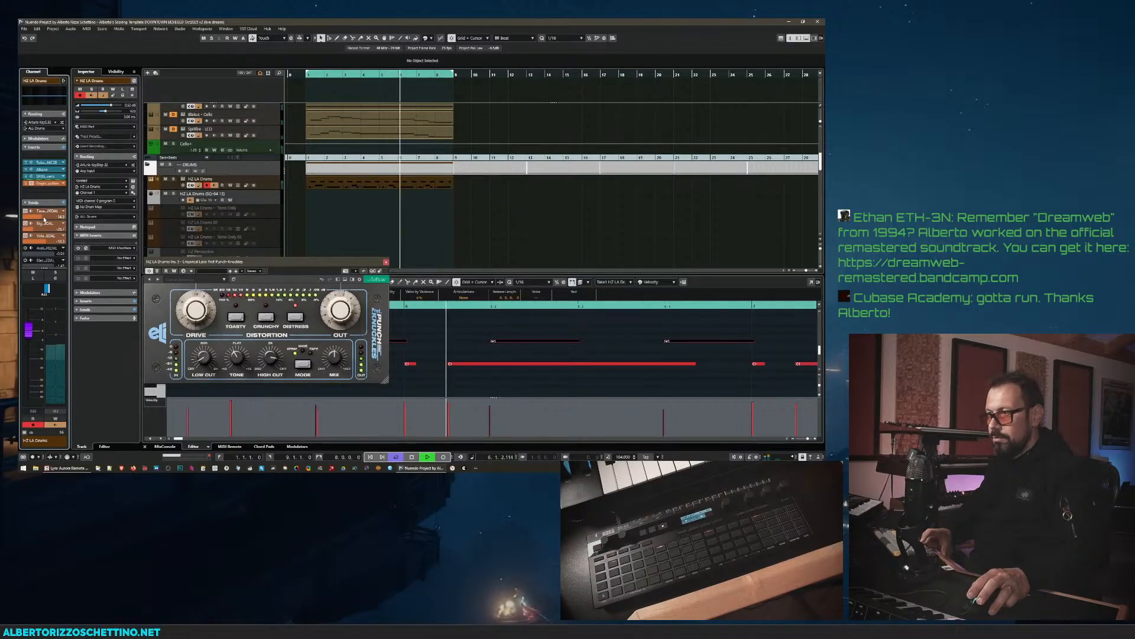
scroll(43, 219, up, 5)
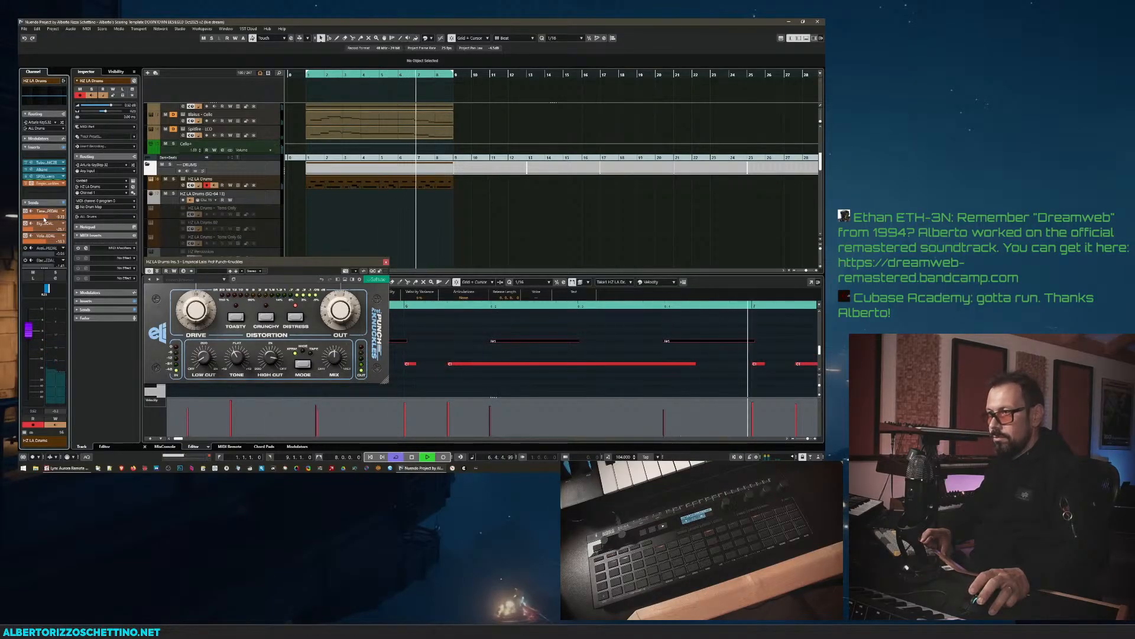
scroll(48, 241, up, 2)
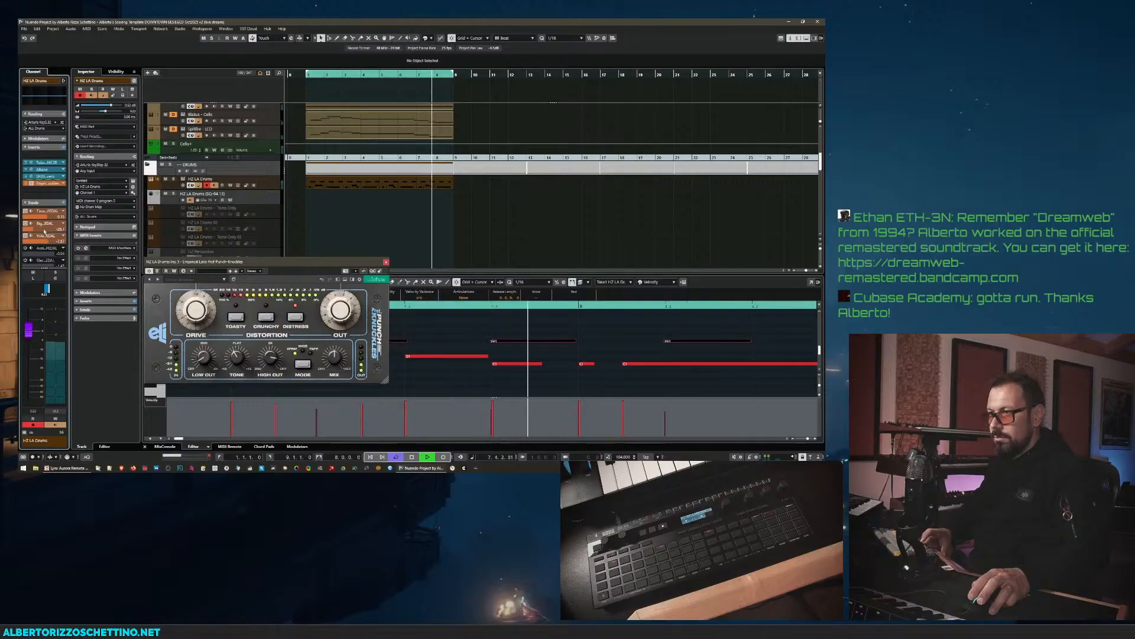
scroll(51, 229, down, 1)
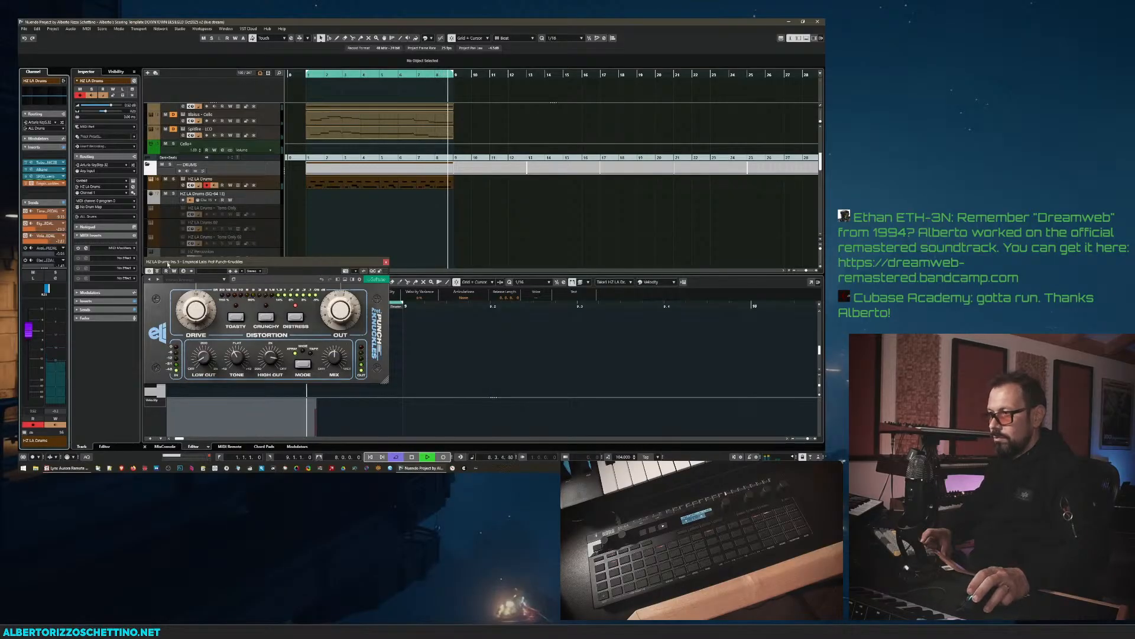
click(385, 262)
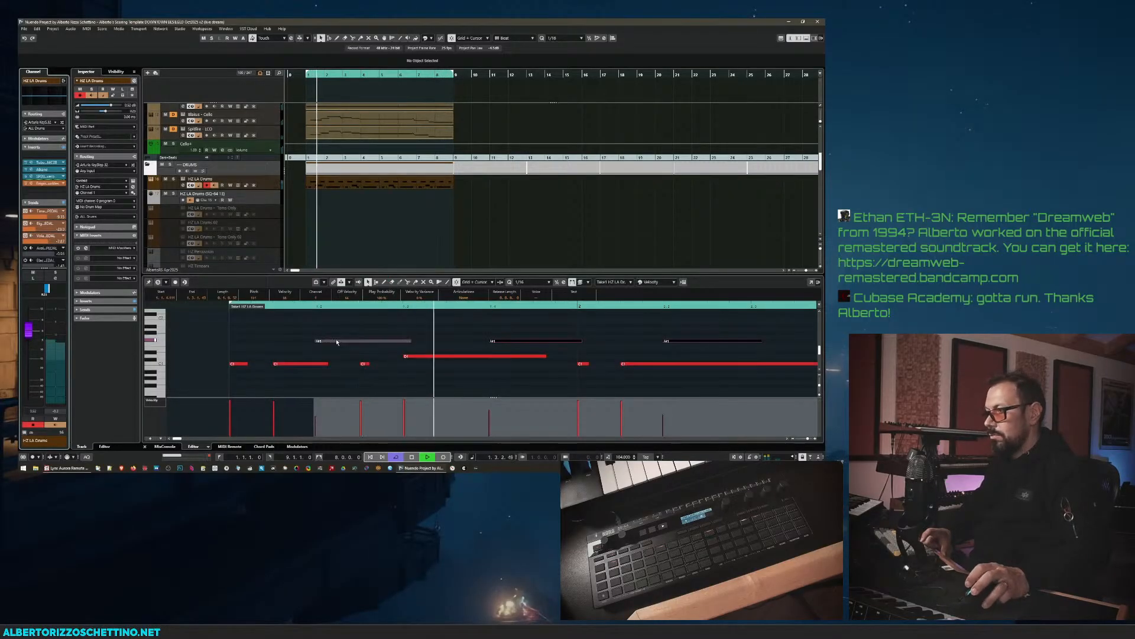
key(space)
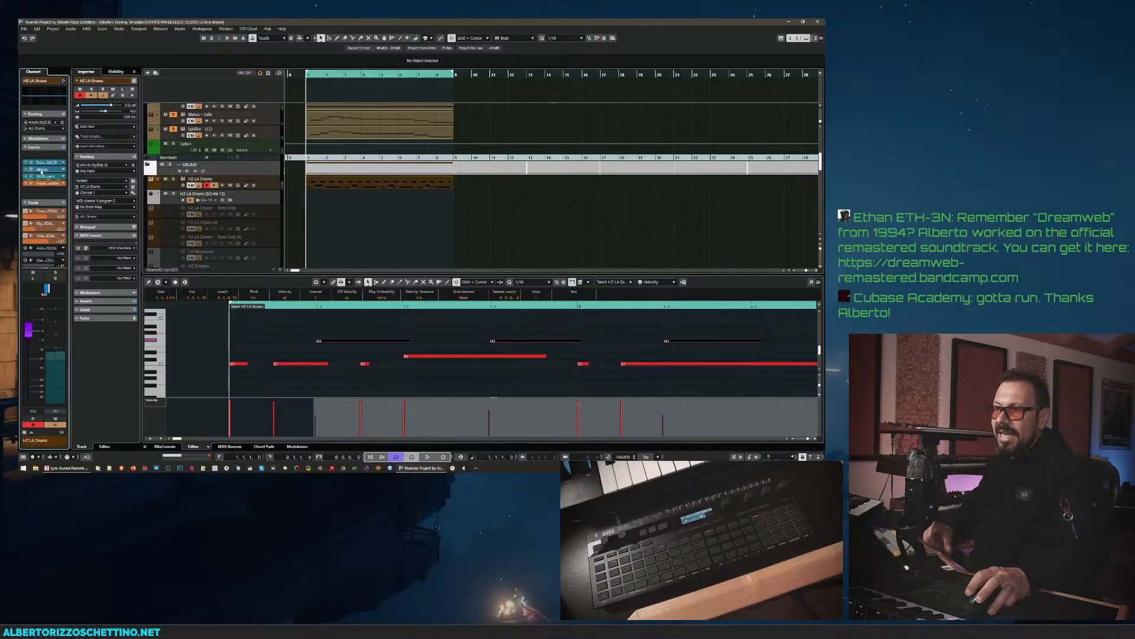
- Insert FabFilter Pro-Q 4 ahead of the other effects on the HZ LA Drums channel
click(64, 169)
text(pro-q)
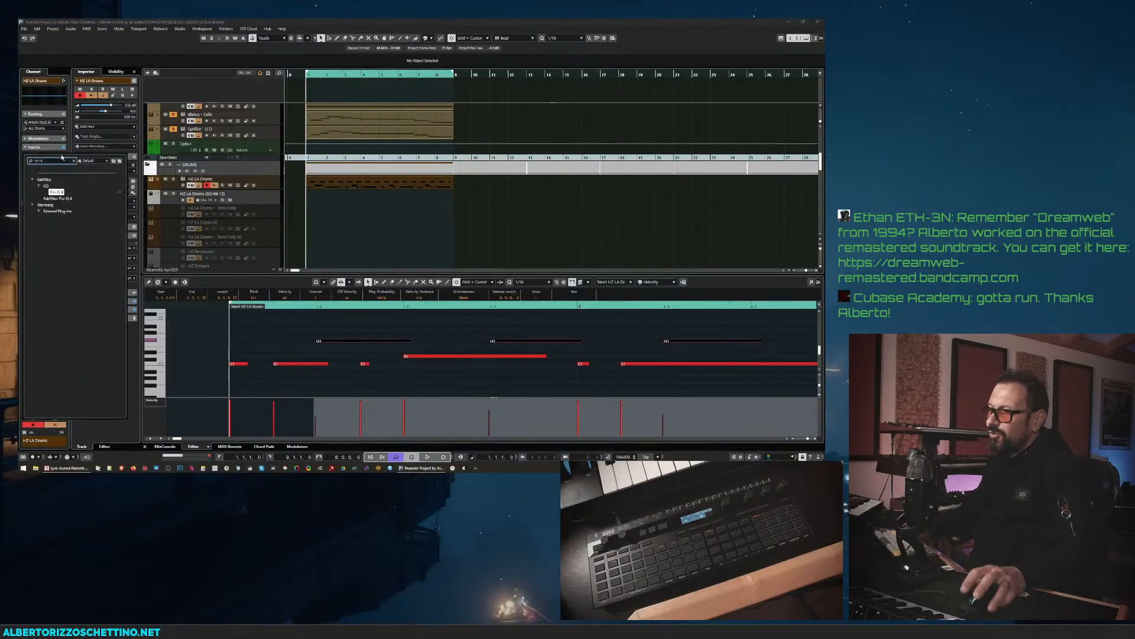
key(Return)
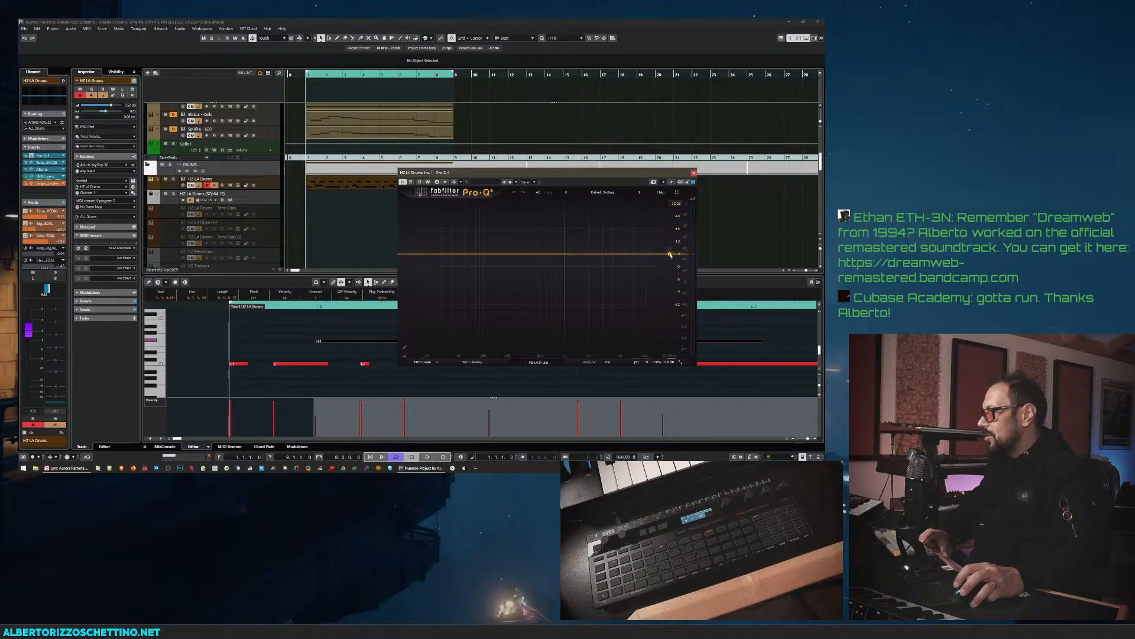
click(670, 254)
click(668, 235)
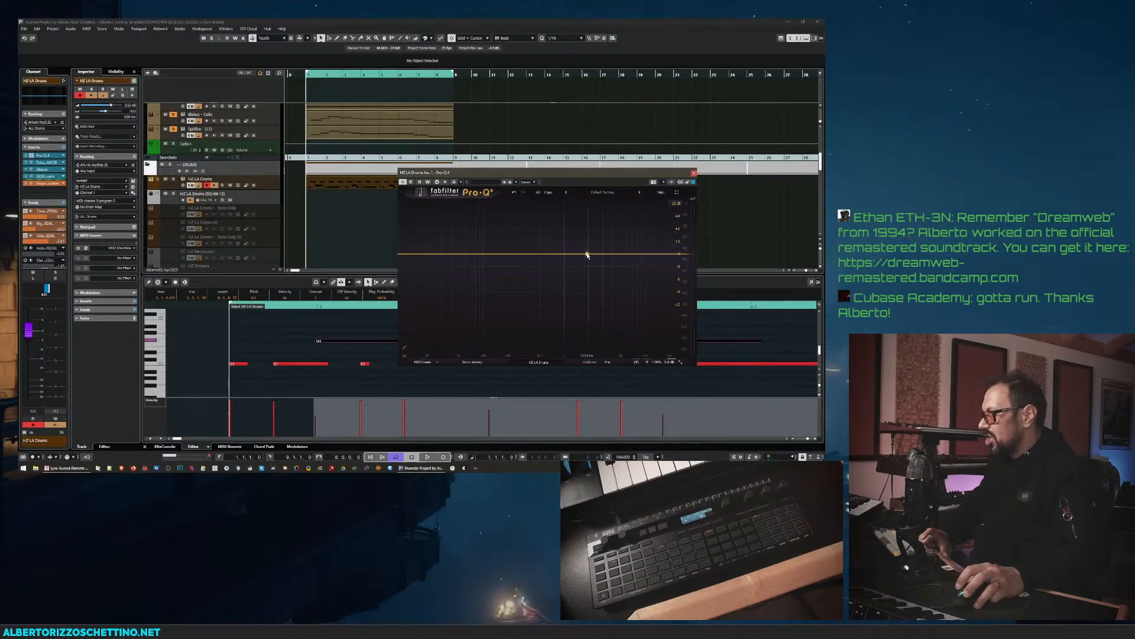
- While the loop plays, cut the drums' upper frequencies with a wide bell band and add a gently boosted high shelf
drag(588, 255, 631, 275)
key(space)
scroll(631, 276, down, 5)
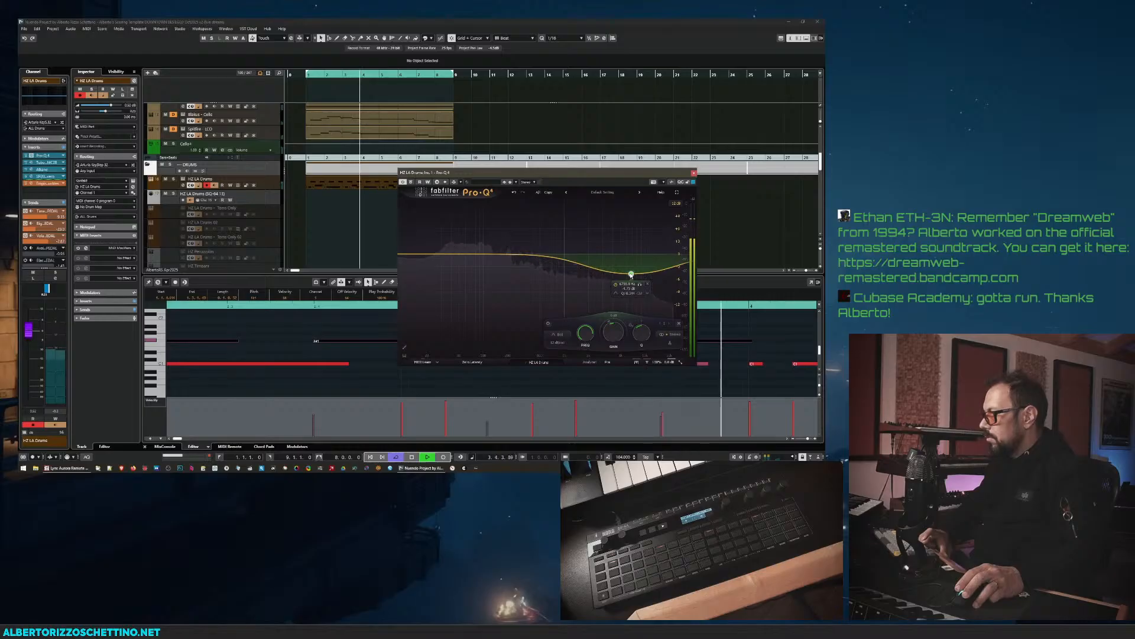
click(586, 268)
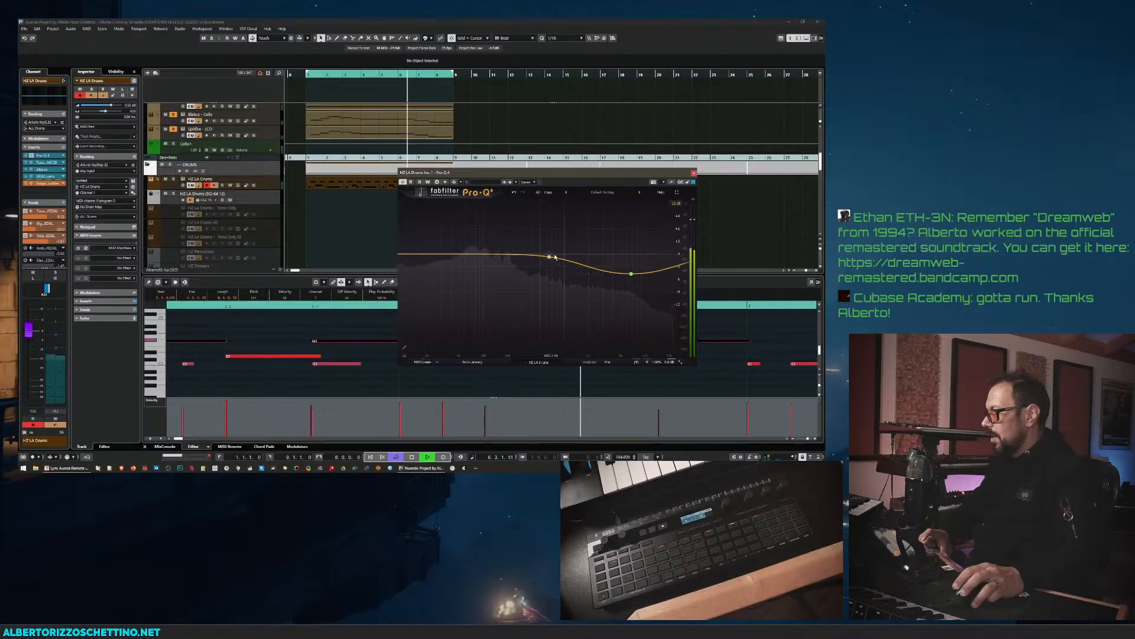
drag(662, 271, 597, 238)
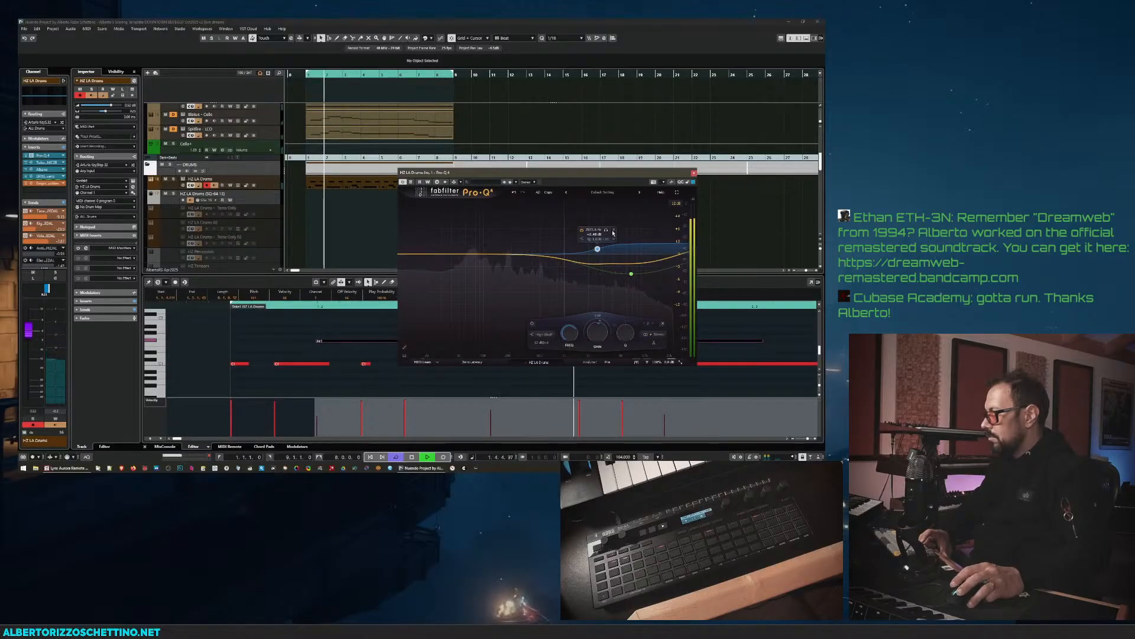
- Close the drum EQ, reopen Punch Knuckles on HZ LA Drums, and audition its Crunchy distortion over the loop
click(694, 173)
key(space)
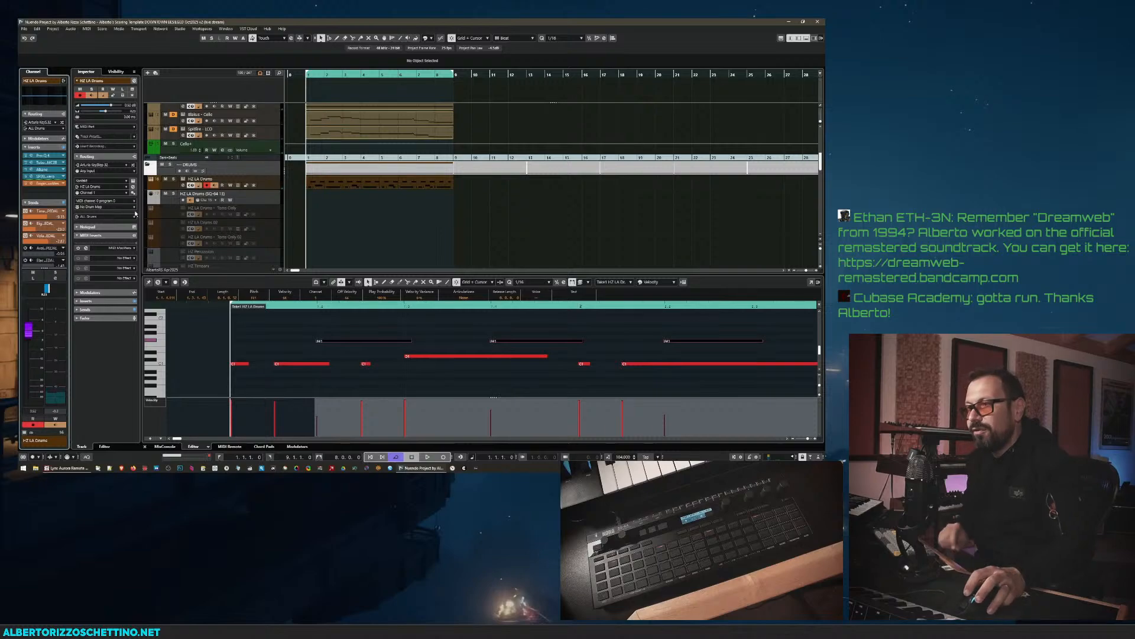
click(34, 184)
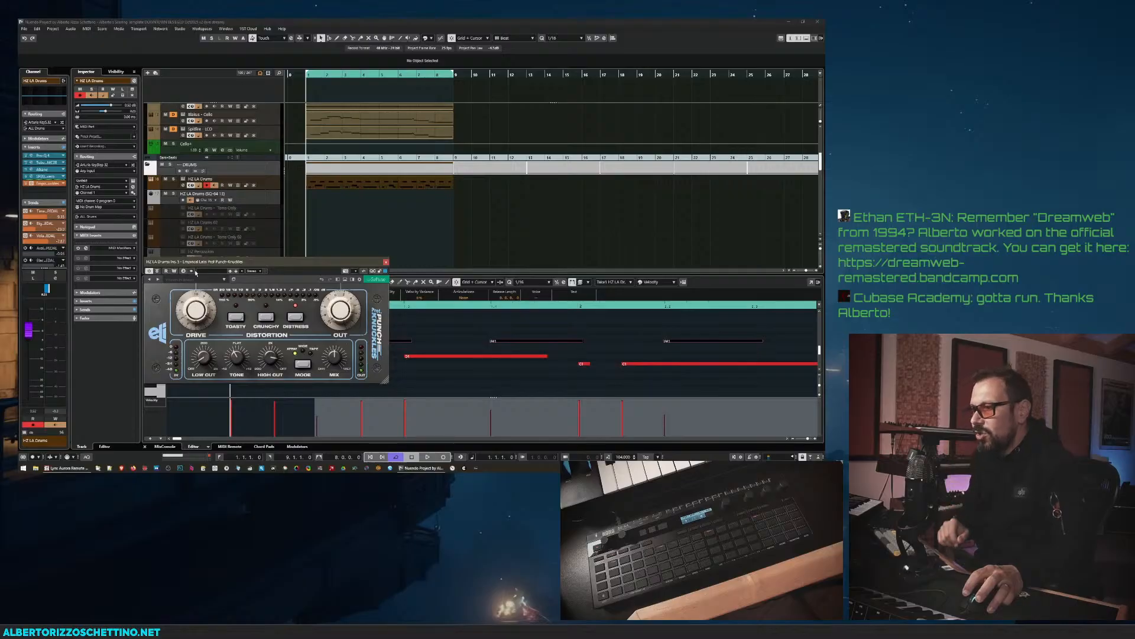
click(262, 327)
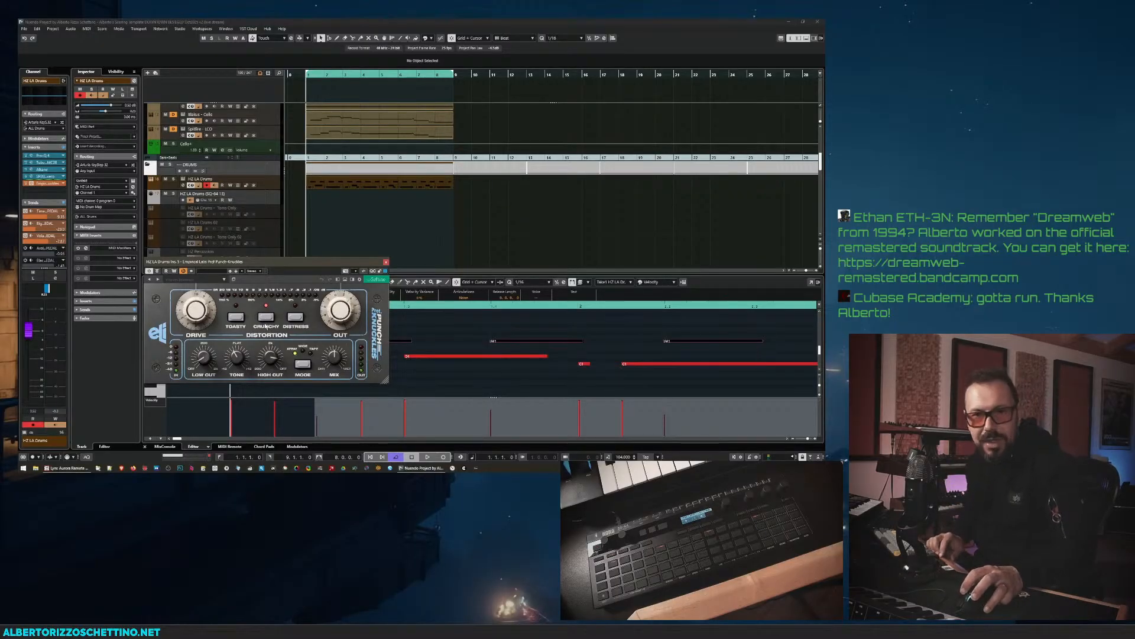
key(space)
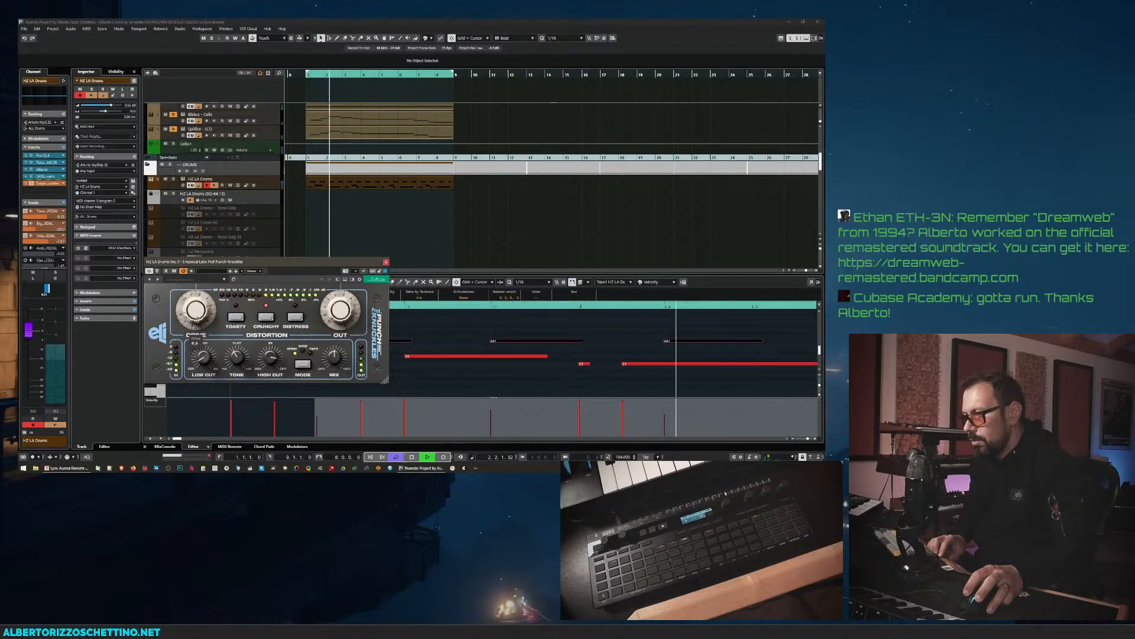
key(space)
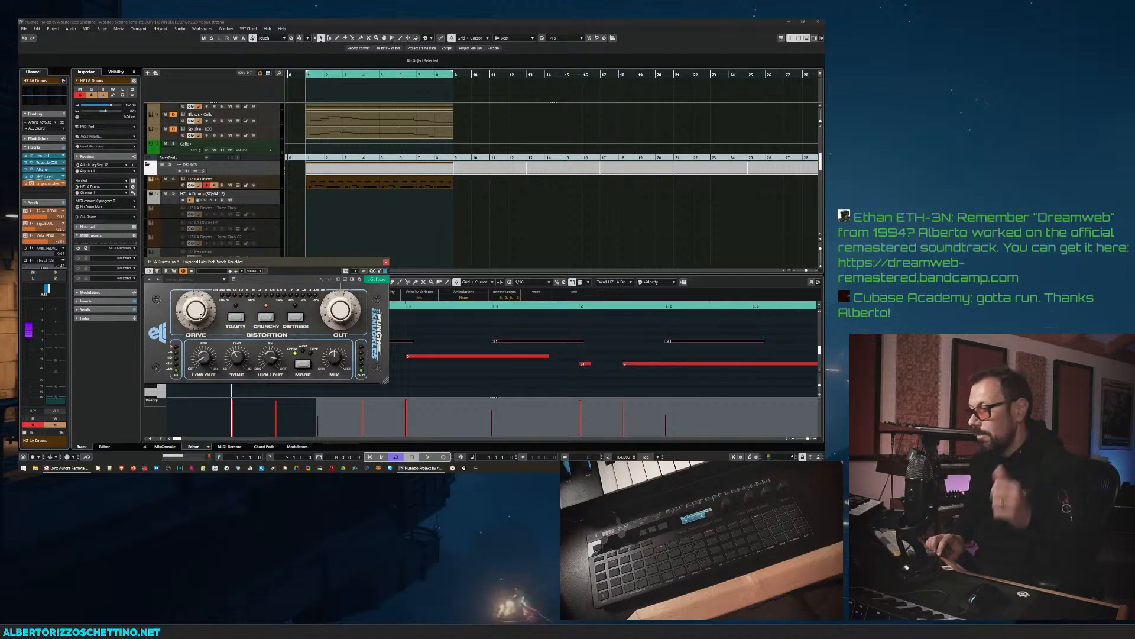
key(space)
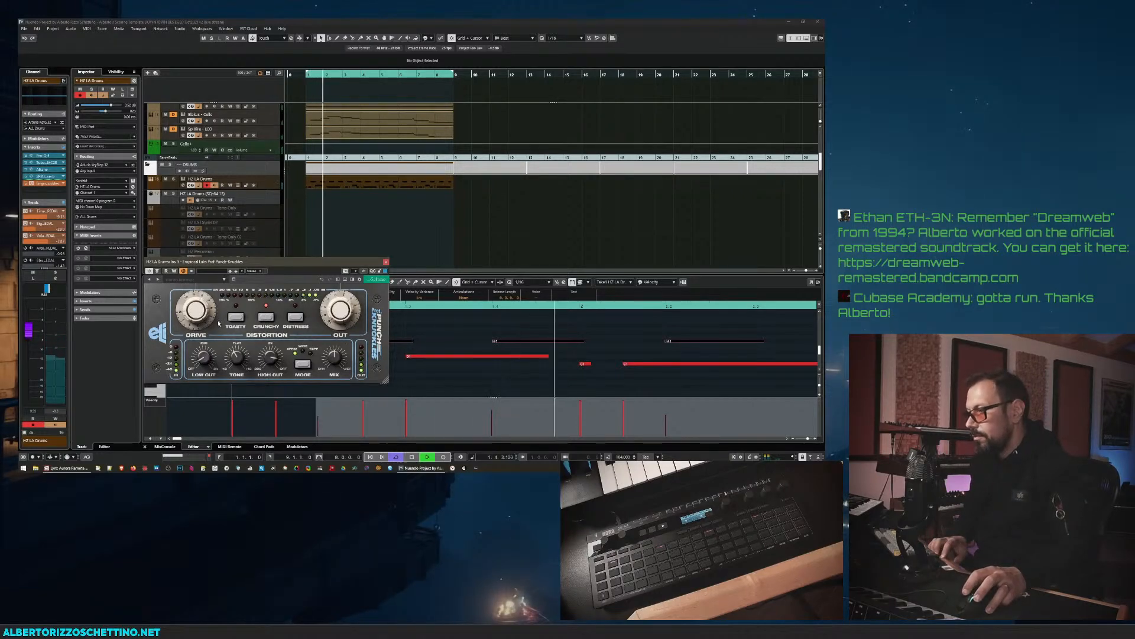
mouse_move(333, 303)
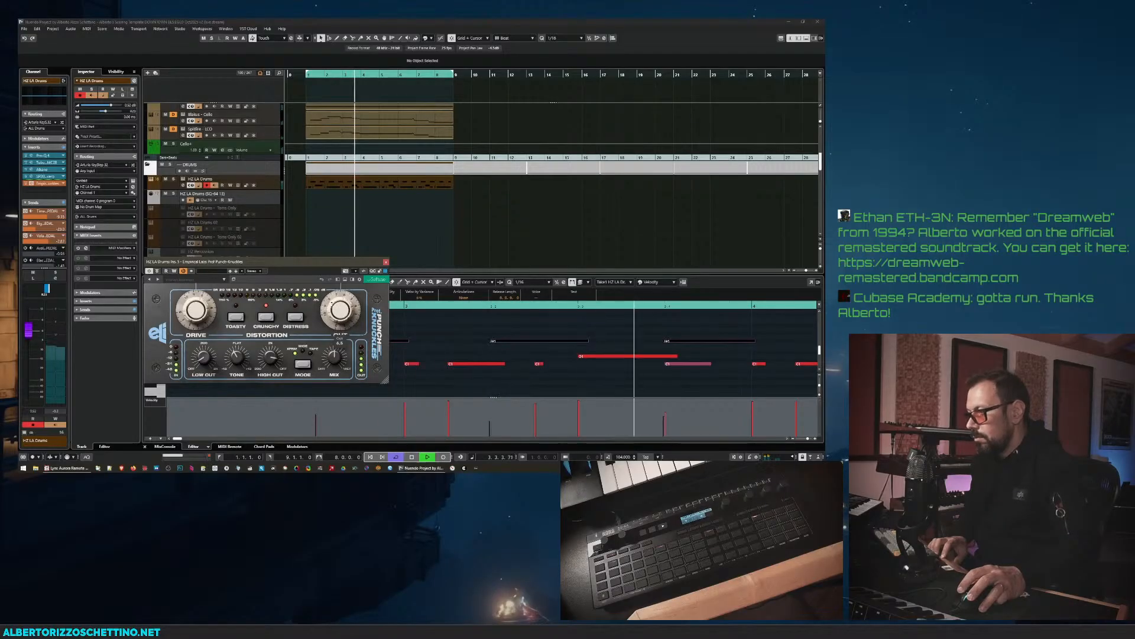
click(386, 262)
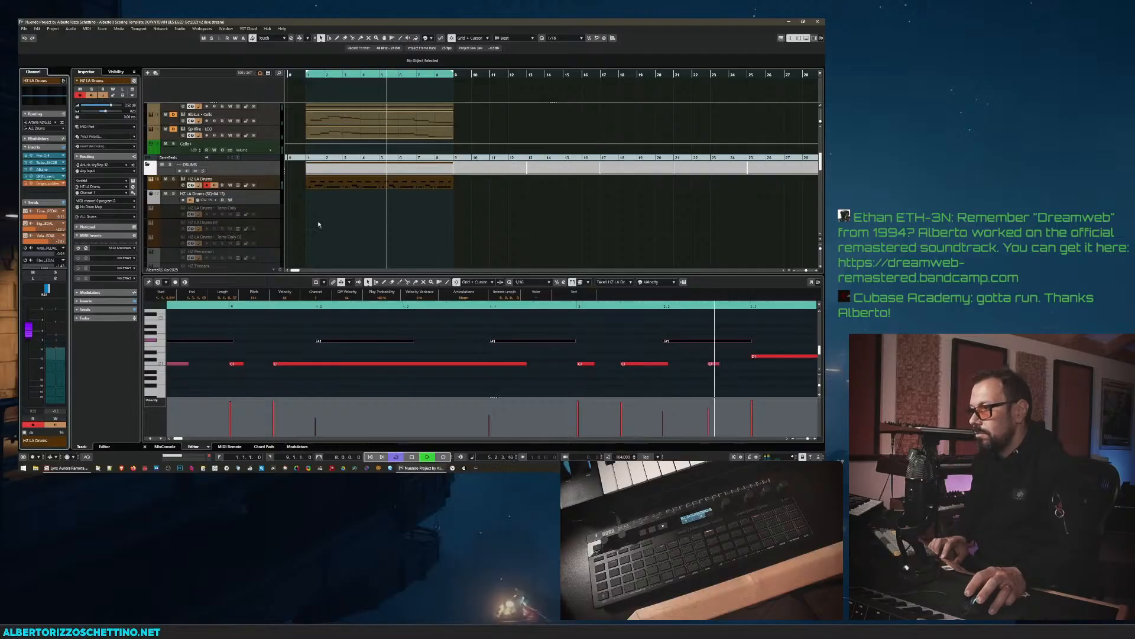
- Compare the Crunchy and Distress versions of the drum distortion during playback, keep Distress, and close the plug-in
click(32, 184)
key(space)
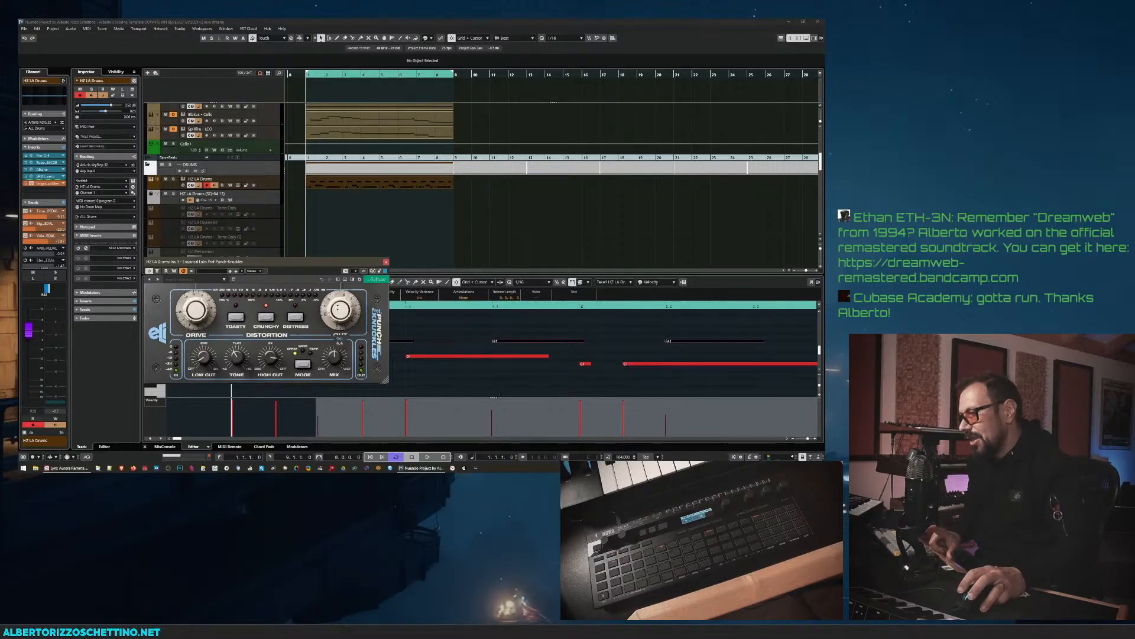
key(space)
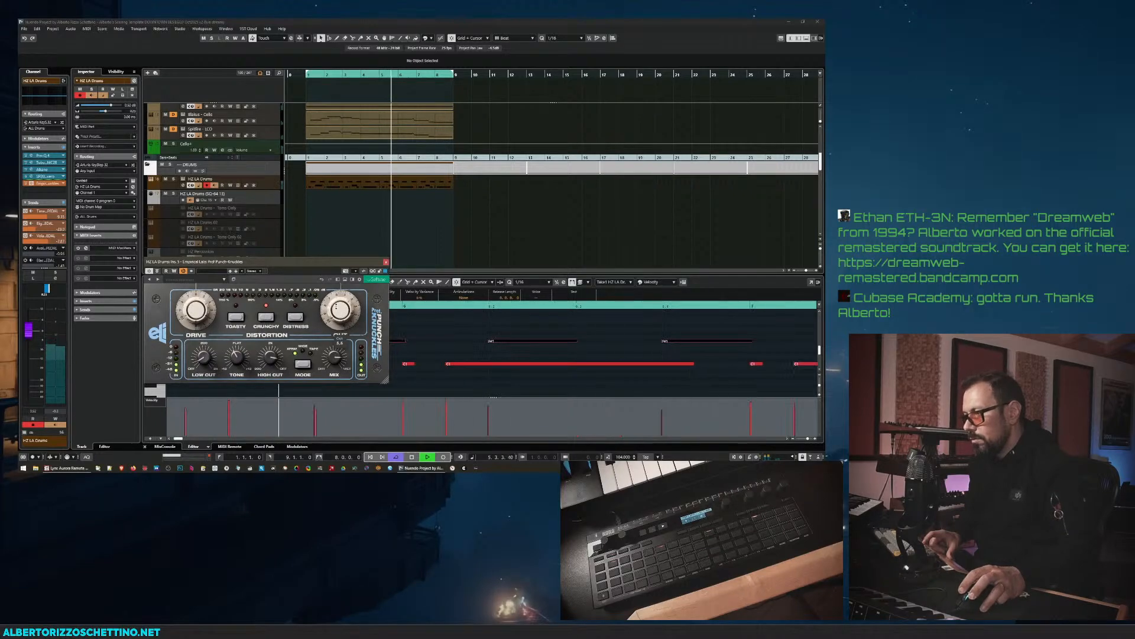
key(space)
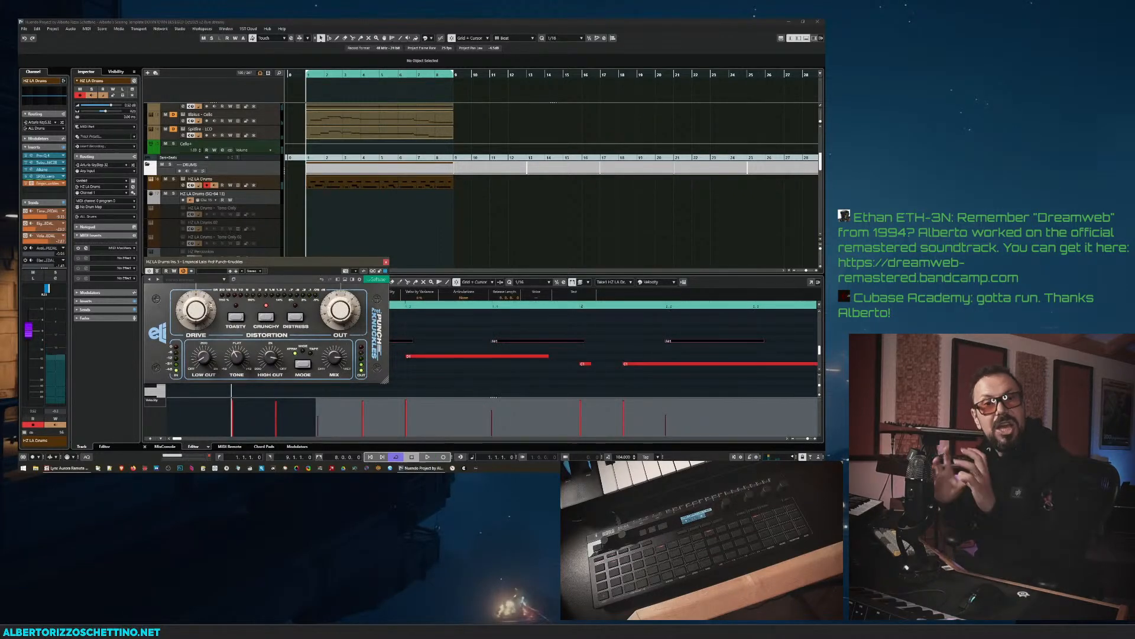
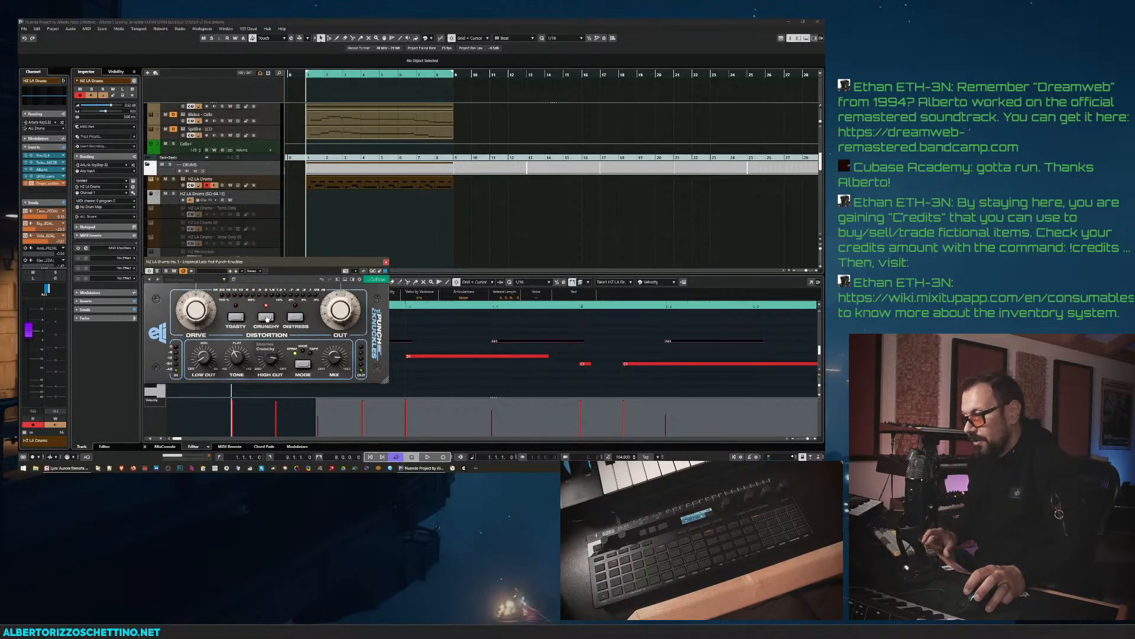
key(space)
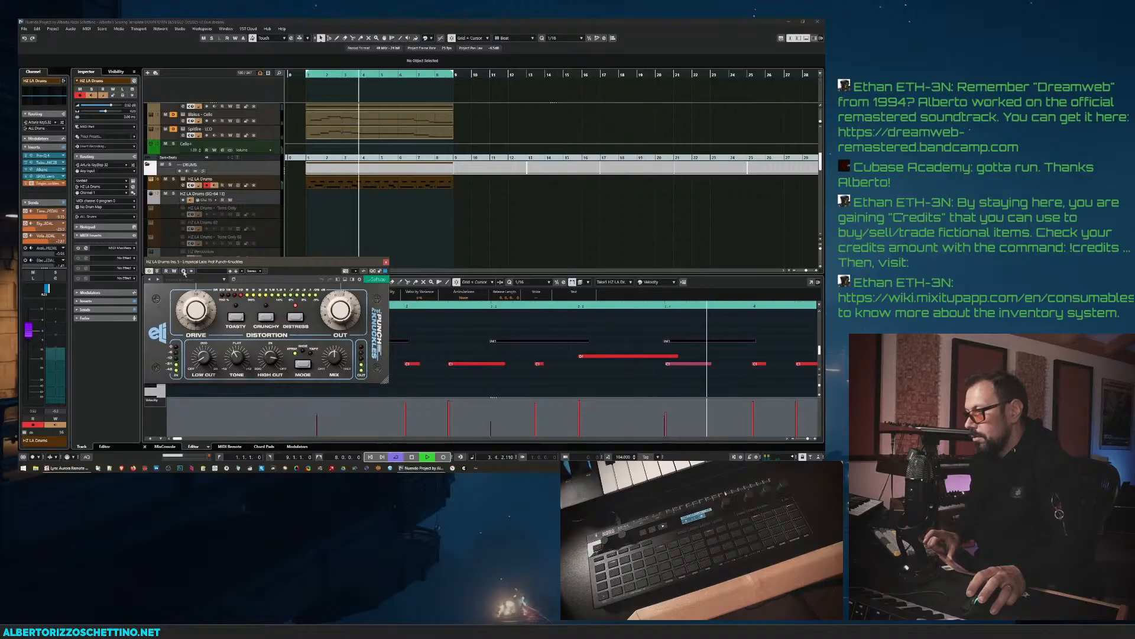
key(space)
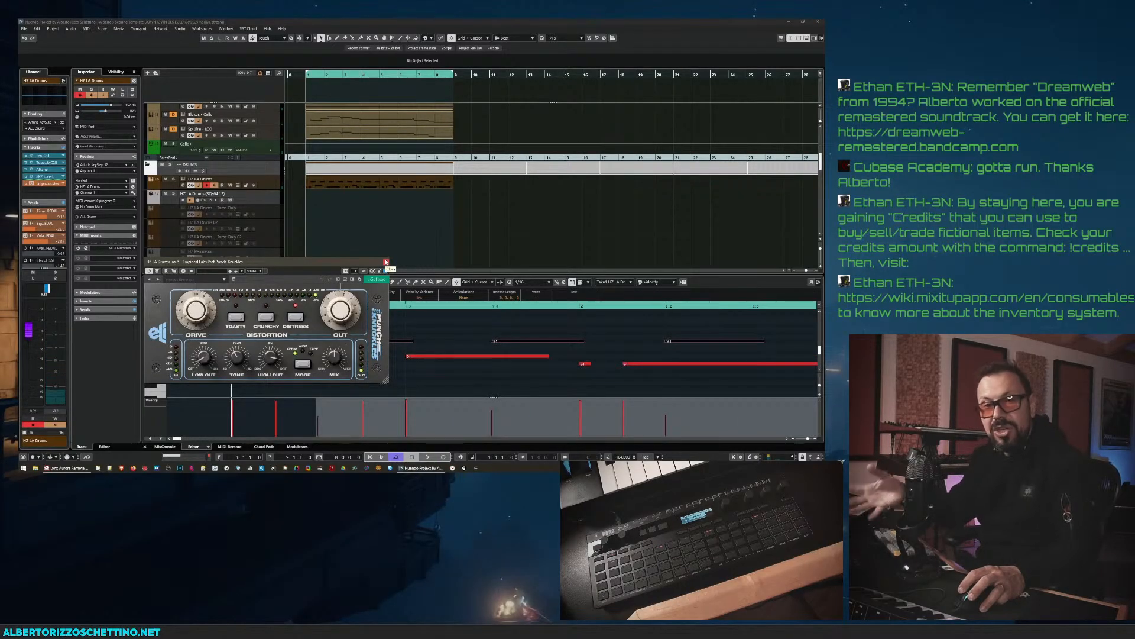
click(386, 262)
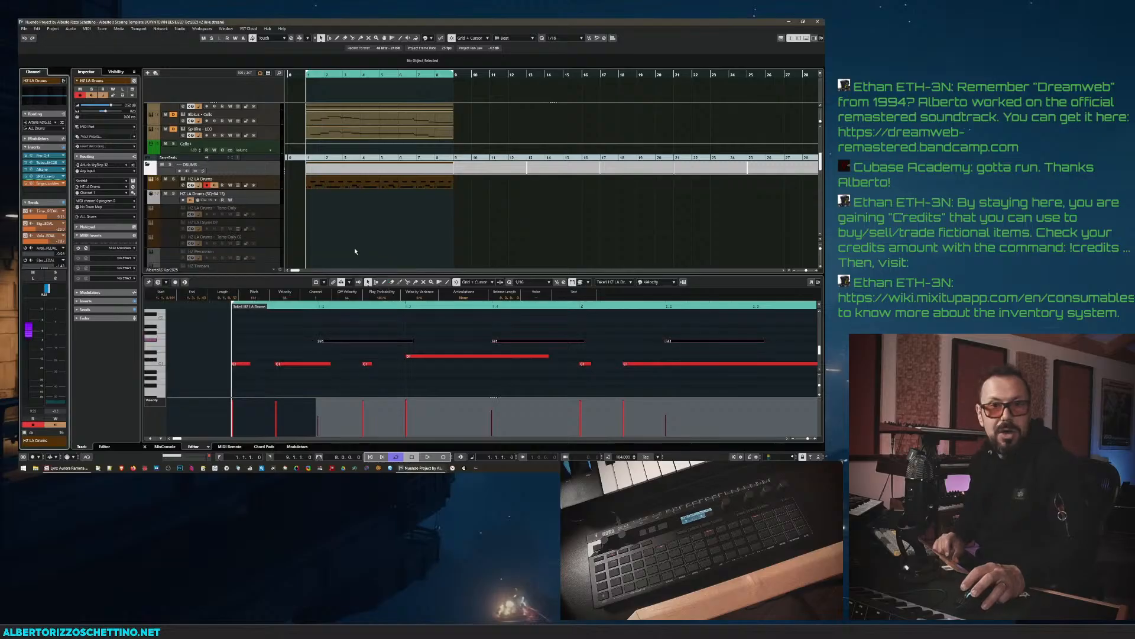
- Insert the Punch Knuckles distortion in the second insert slot of the BT4 - P12 Kicks track
scroll(361, 248, up, 3)
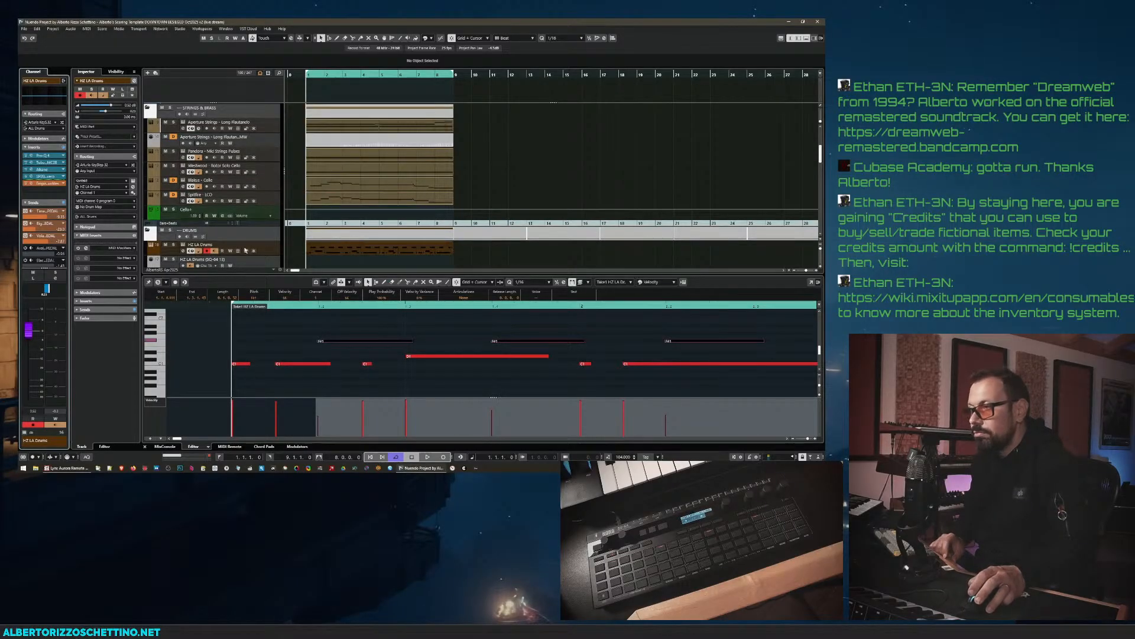
scroll(298, 251, down, 6)
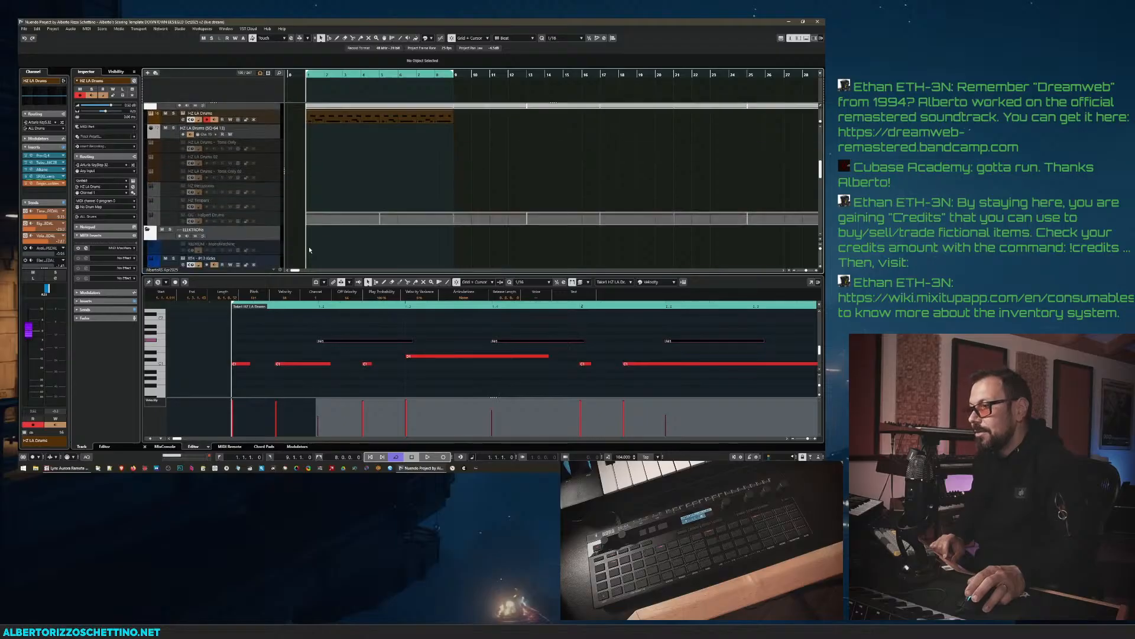
click(267, 234)
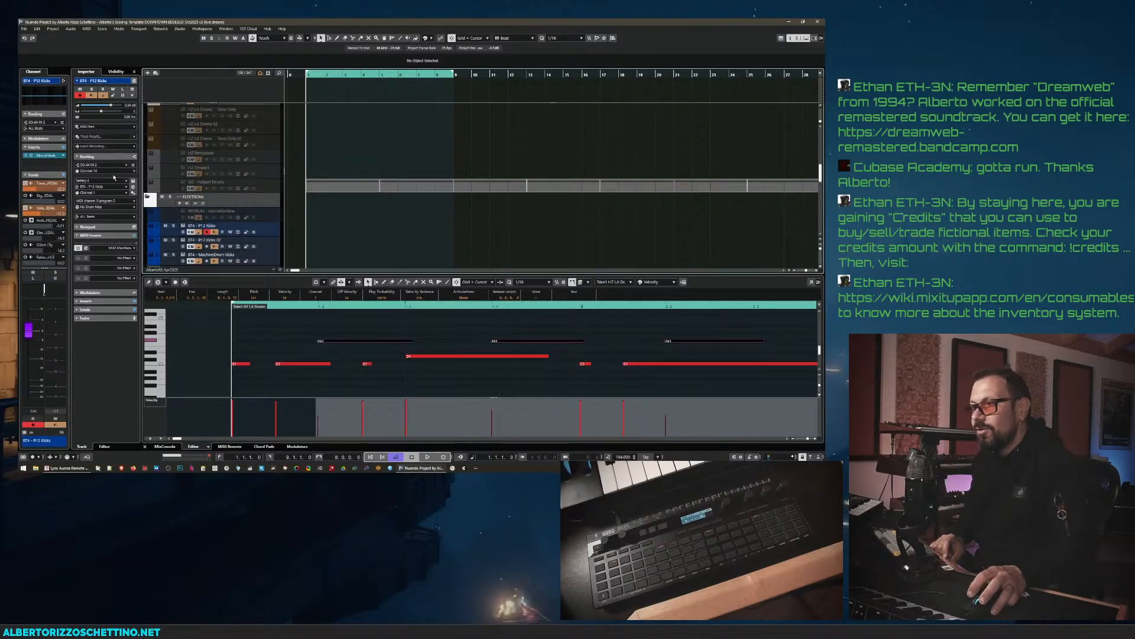
click(64, 163)
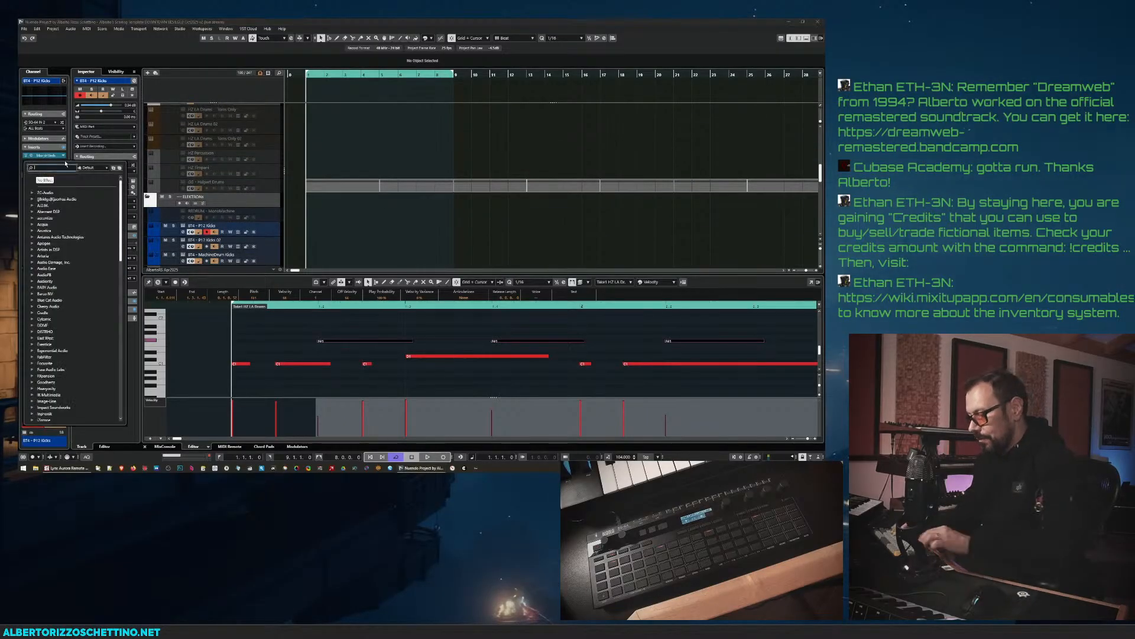
text(punch)
key(Return)
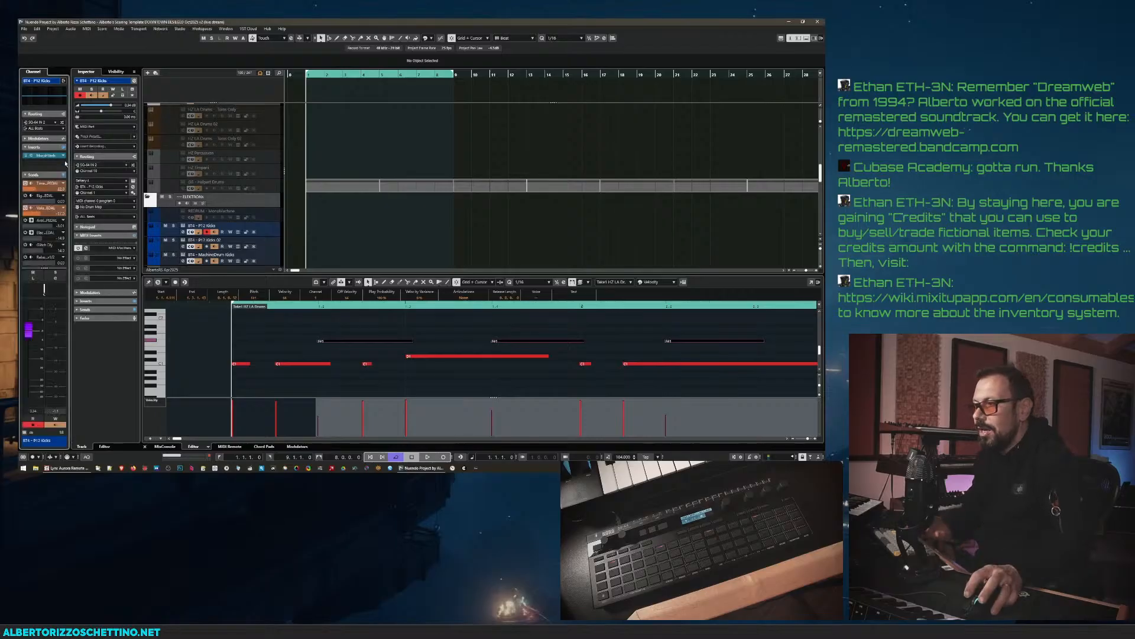
drag(348, 184, 365, 166)
- While the loop plays, raise the P12 Kicks volume to about 3.6 dB and adjust the distortion's drive in Crunchy mode
key(space)
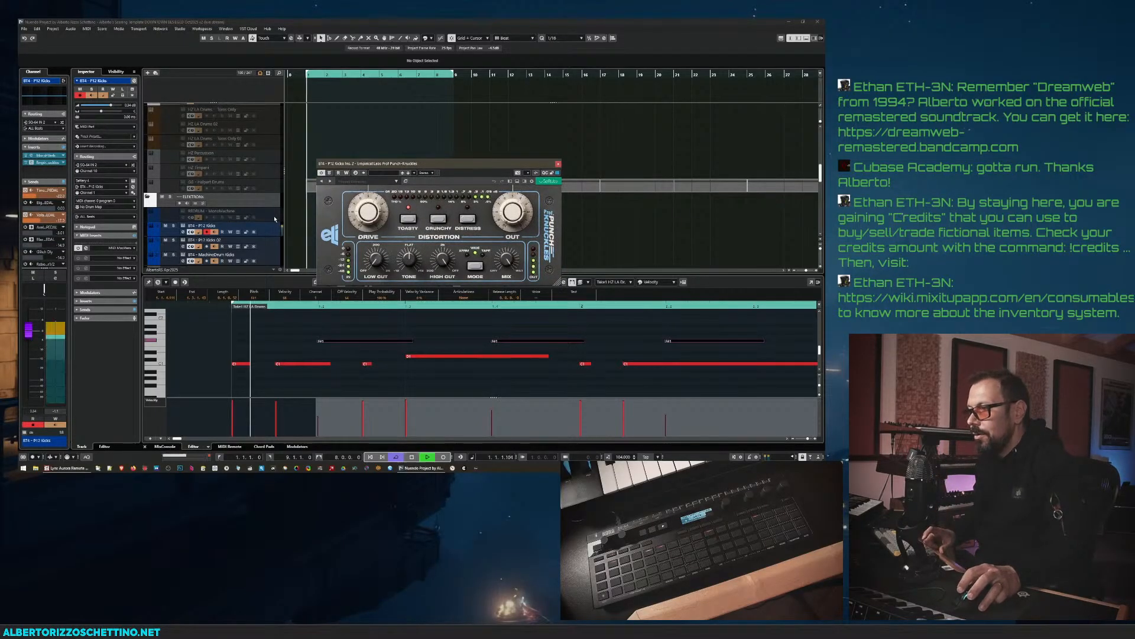
drag(29, 330, 33, 312)
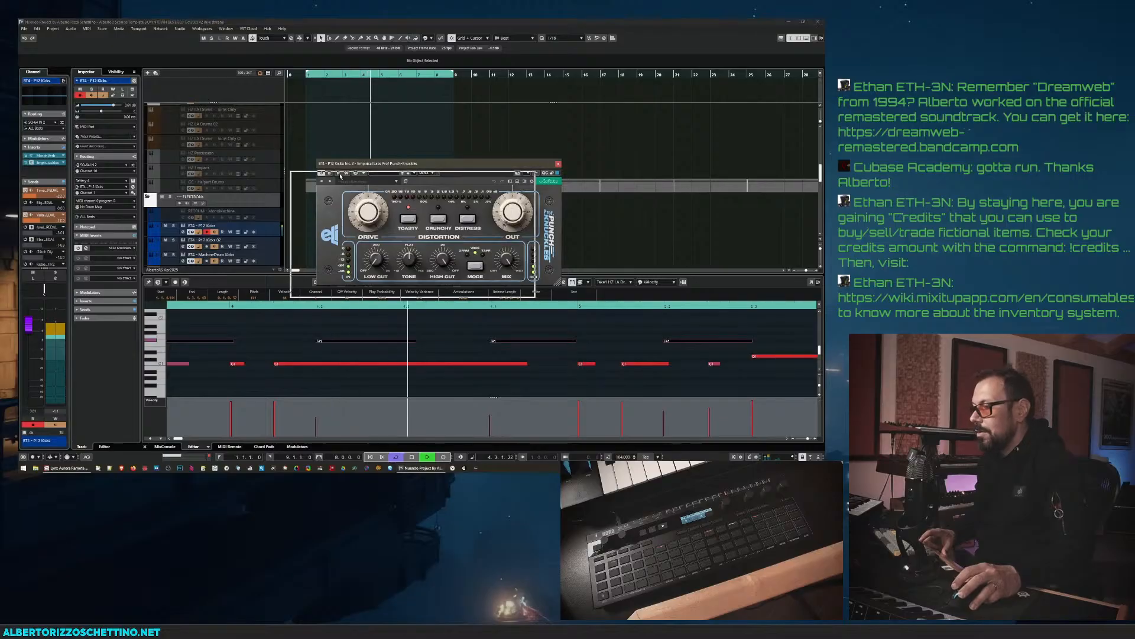
drag(364, 168, 187, 261)
drag(189, 318, 196, 273)
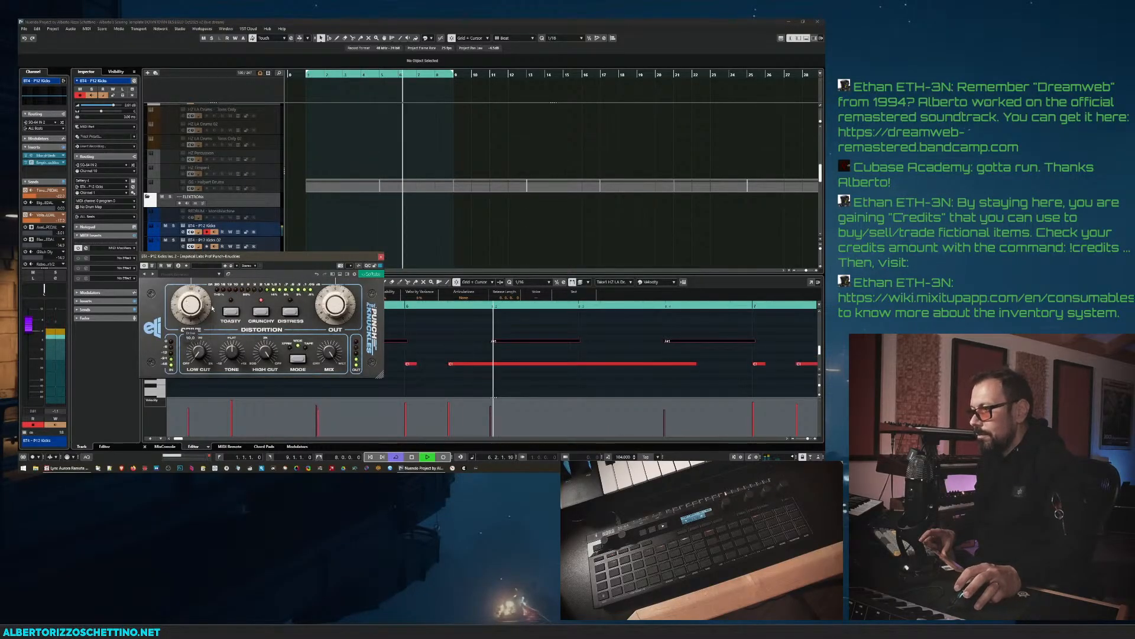
key(space)
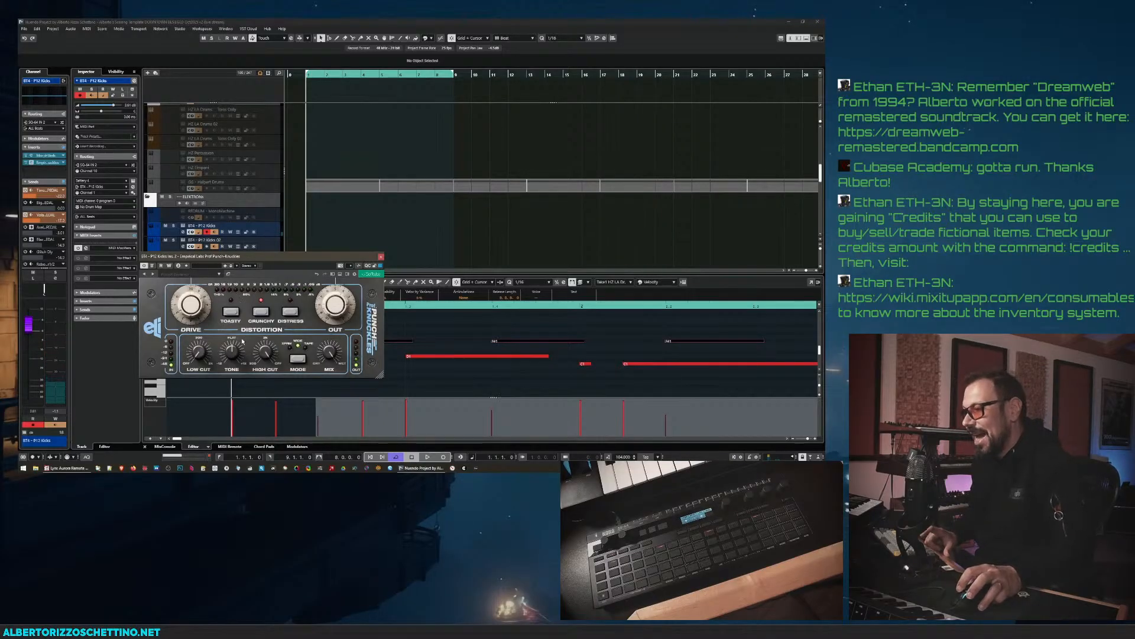
- Compare the Toasty and Crunchy modes on the kicks during playback, settle on Crunchy, and adjust the distortion's tone
key(space)
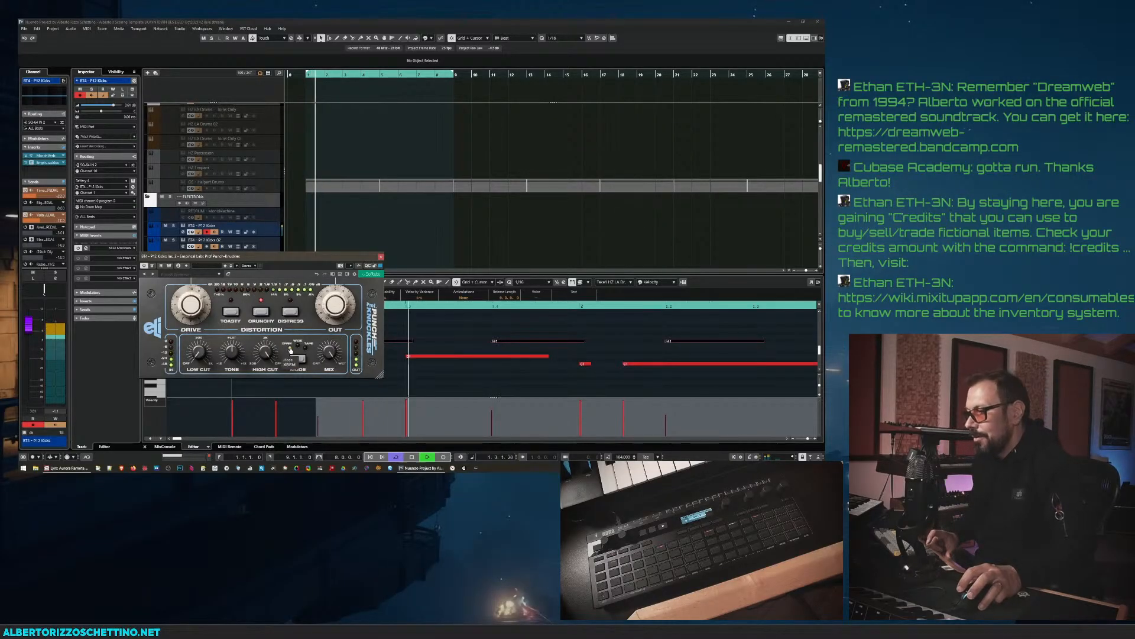
click(231, 312)
click(260, 314)
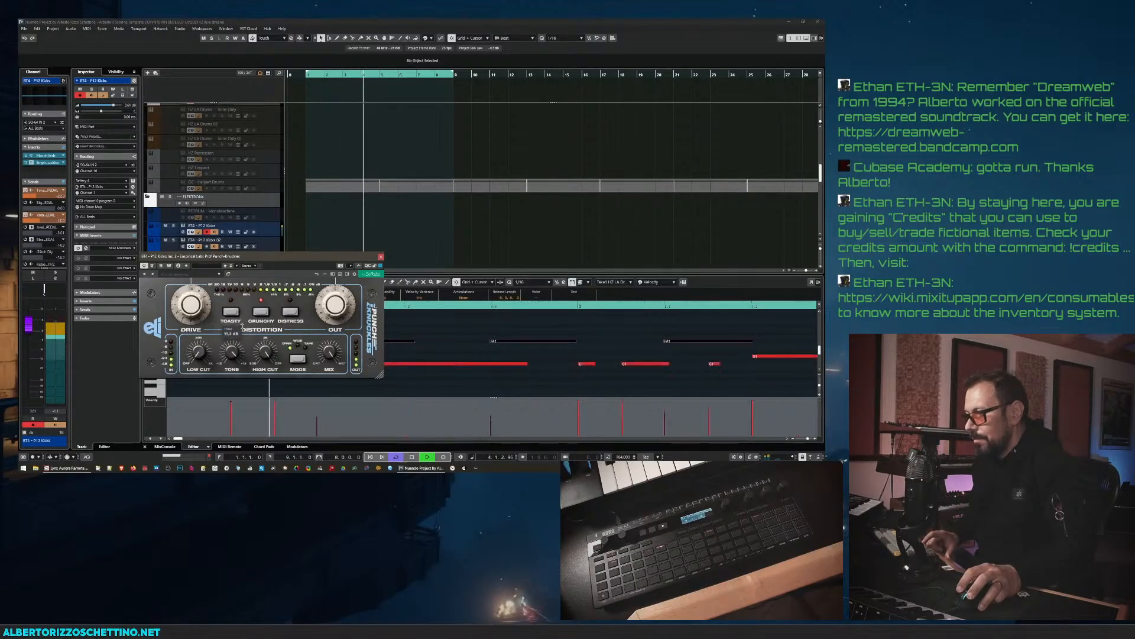
drag(242, 336, 238, 364)
key(space)
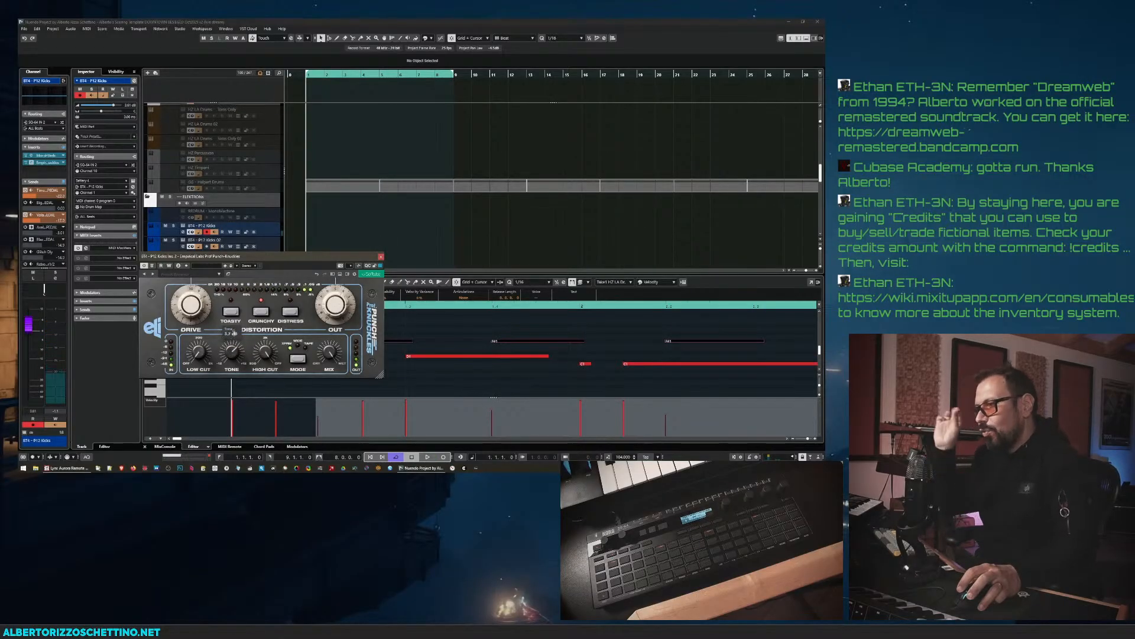
drag(235, 335, 239, 314)
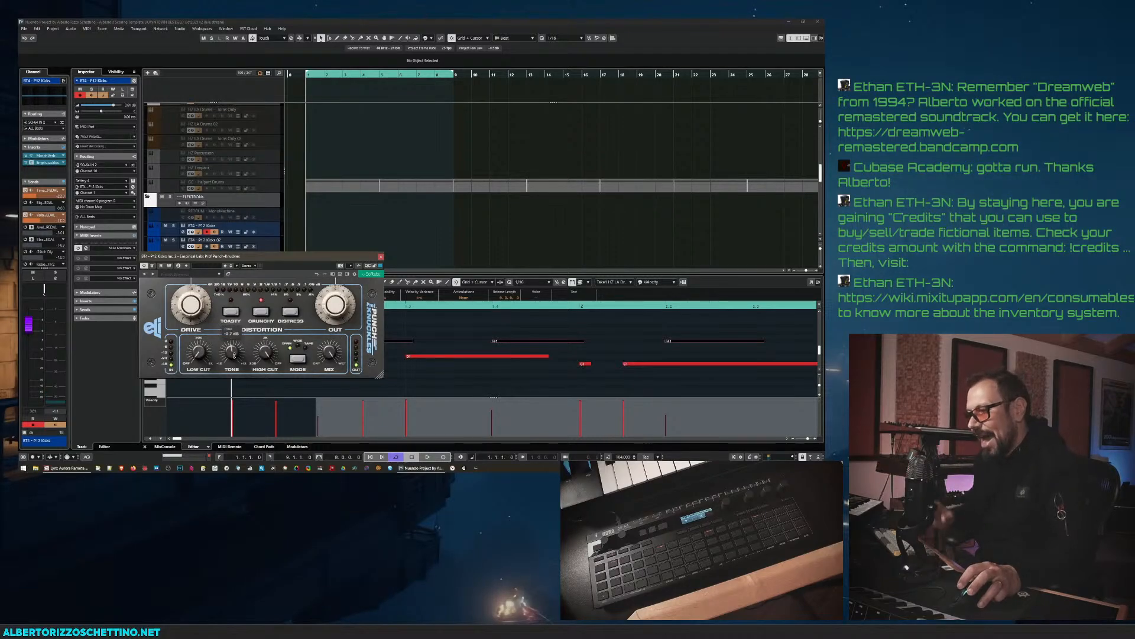
- Solo the BT4 - P12 Kicks track and audition its distortion through the loop
drag(223, 257, 222, 263)
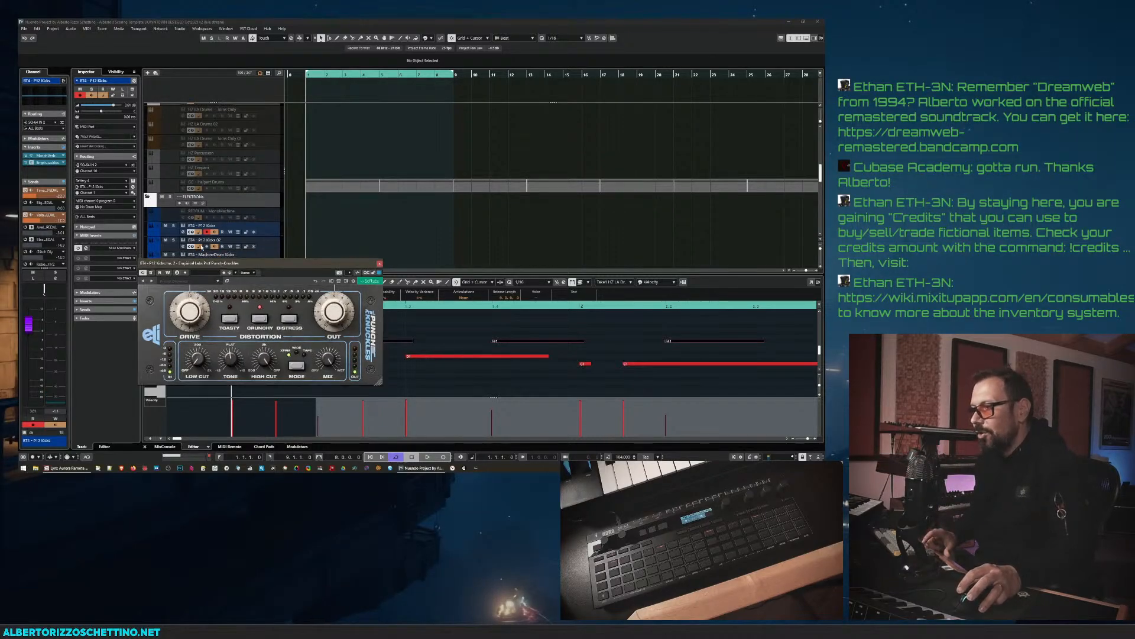
click(174, 226)
key(space)
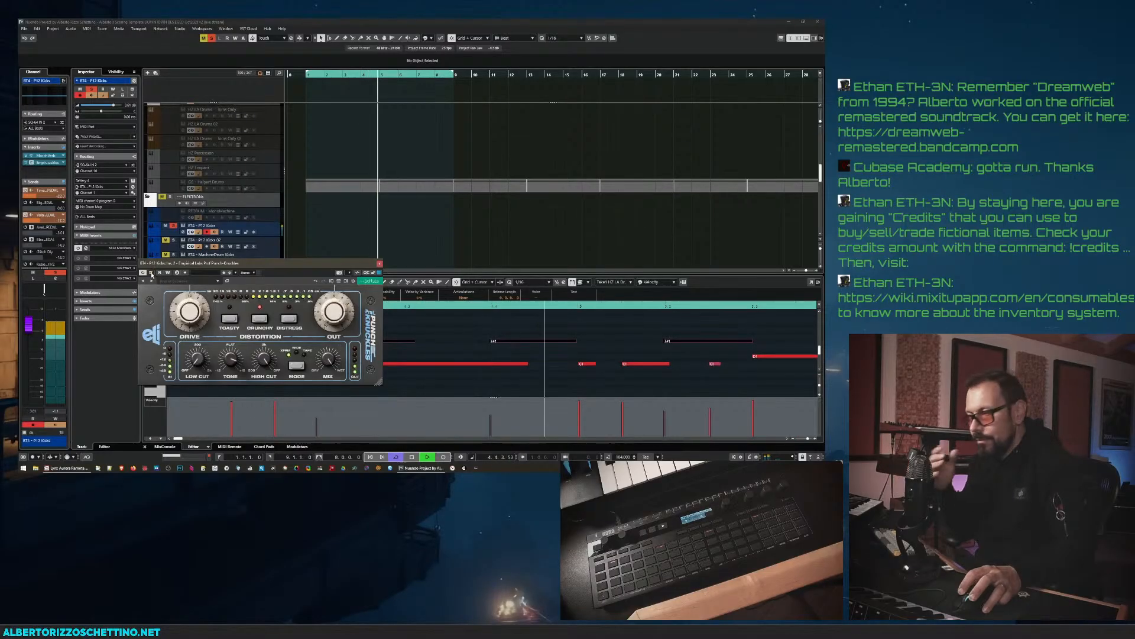
mouse_move(188, 312)
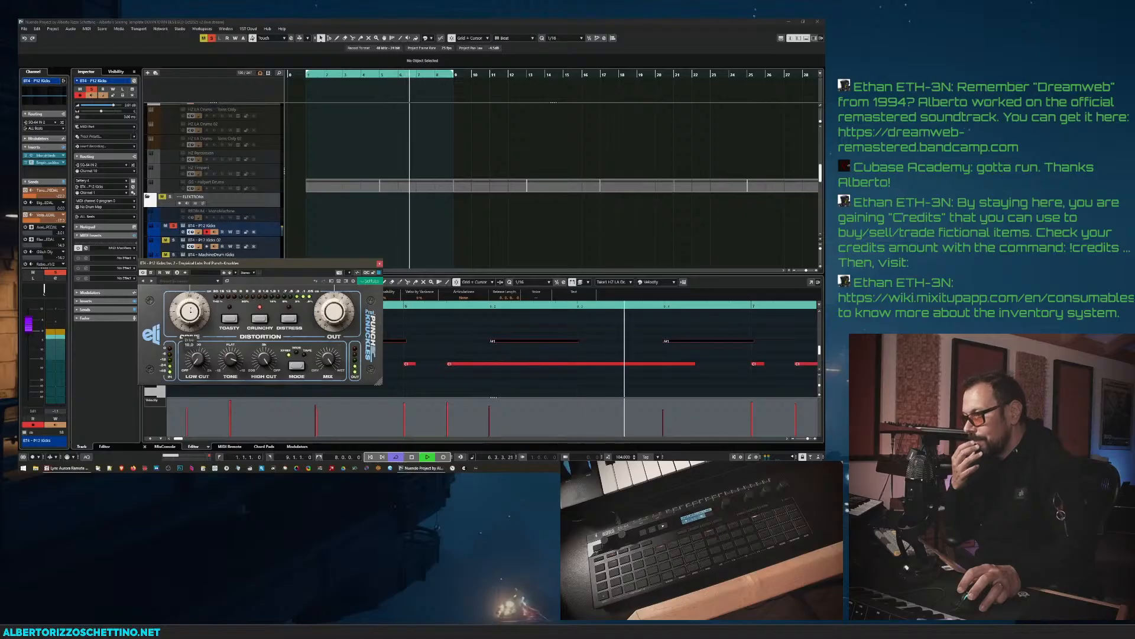
- Close the distortion window and compare the soloed kicks with Punch Knuckles bypassed and active
click(380, 264)
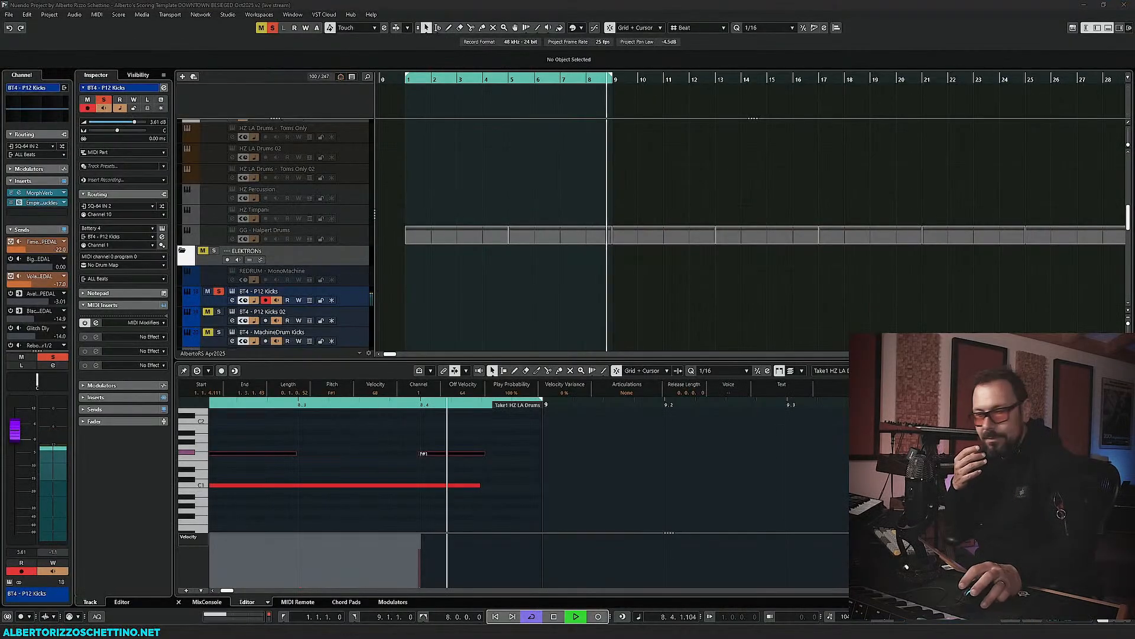
click(19, 202)
click(19, 203)
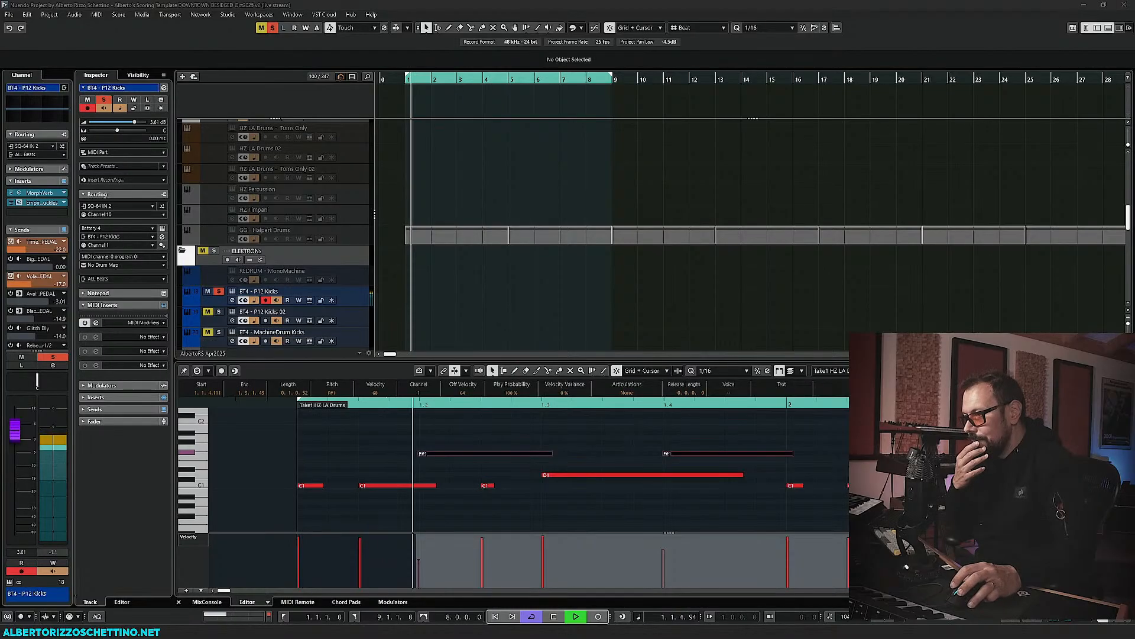
click(19, 203)
- Reopen Punch Knuckles on the soloed P12 Kicks and adjust its tone during playback, trying a boost of about 4 dB
drag(289, 478, 300, 504)
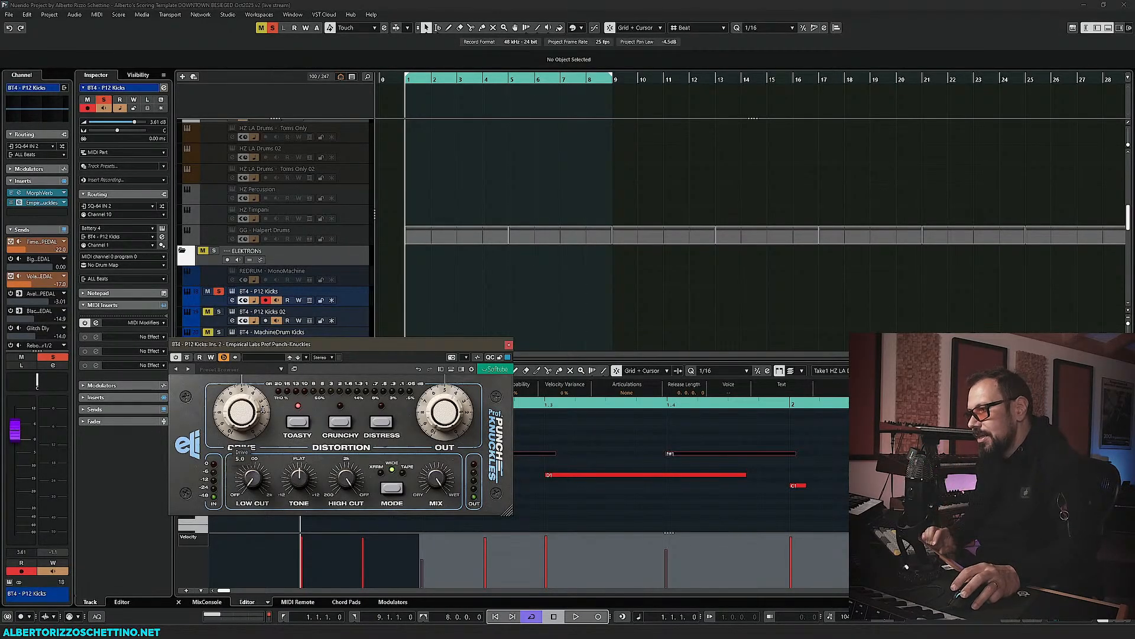
key(space)
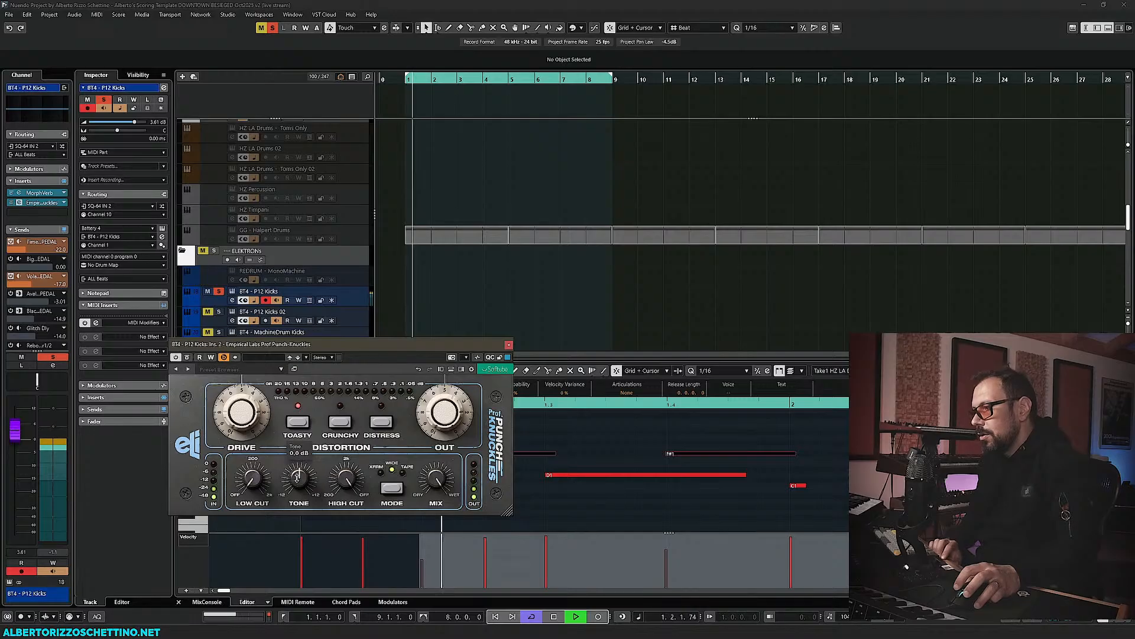
mouse_move(298, 467)
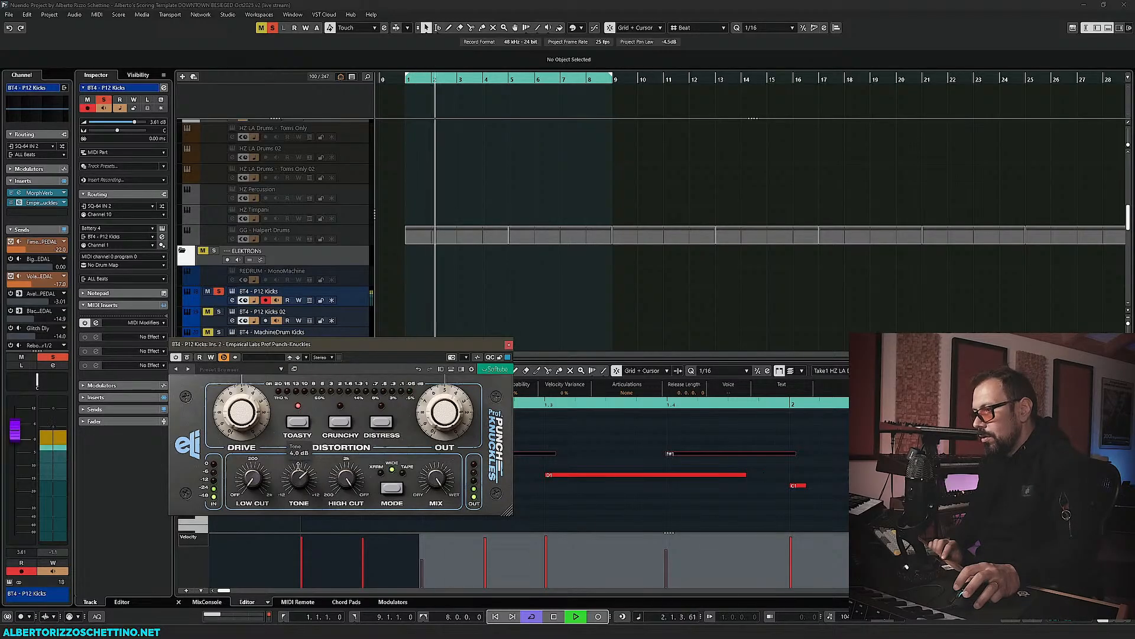
key(space)
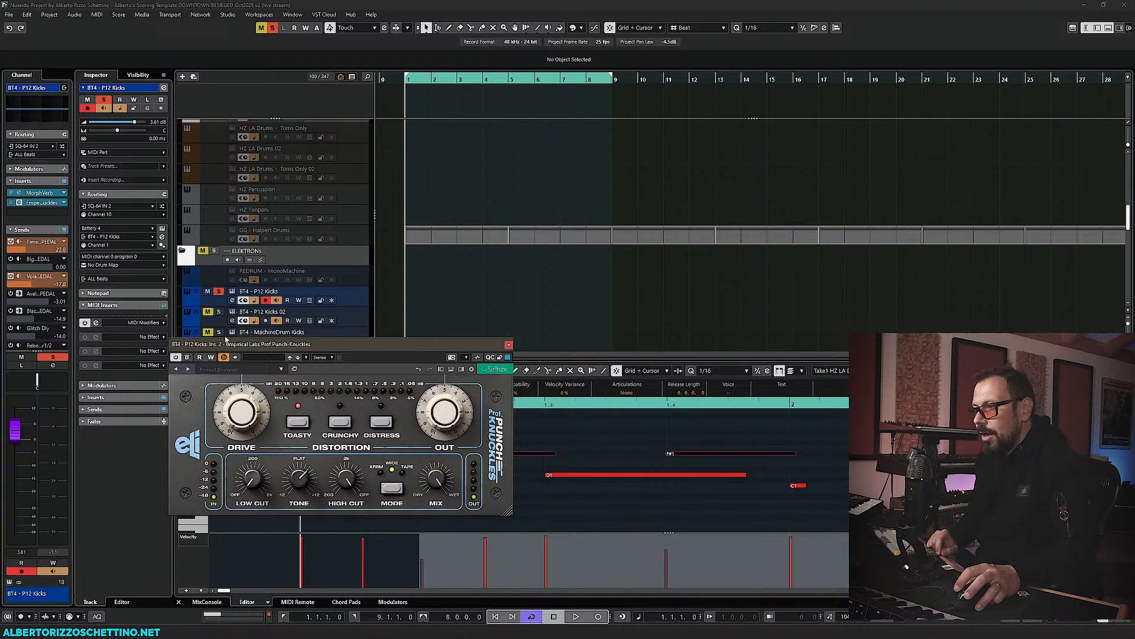
- Unsolo the P12 Kicks, close the distortion window and listen to the kicks with the strings and HZ LA Drums in the full loop
click(219, 292)
click(509, 344)
key(space)
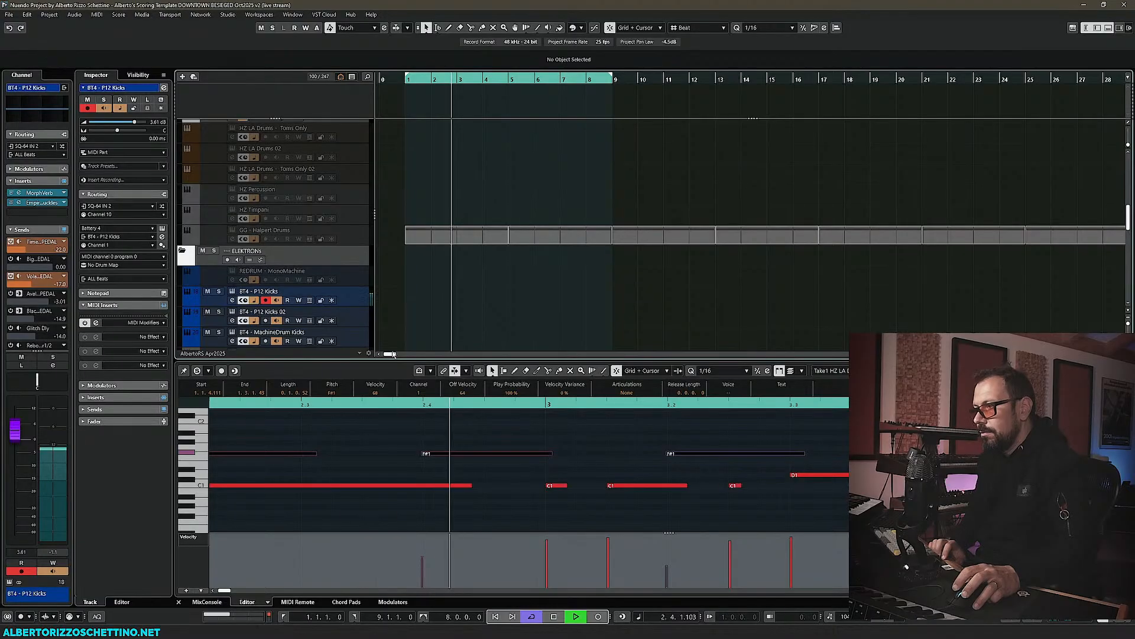
scroll(394, 325, up, 5)
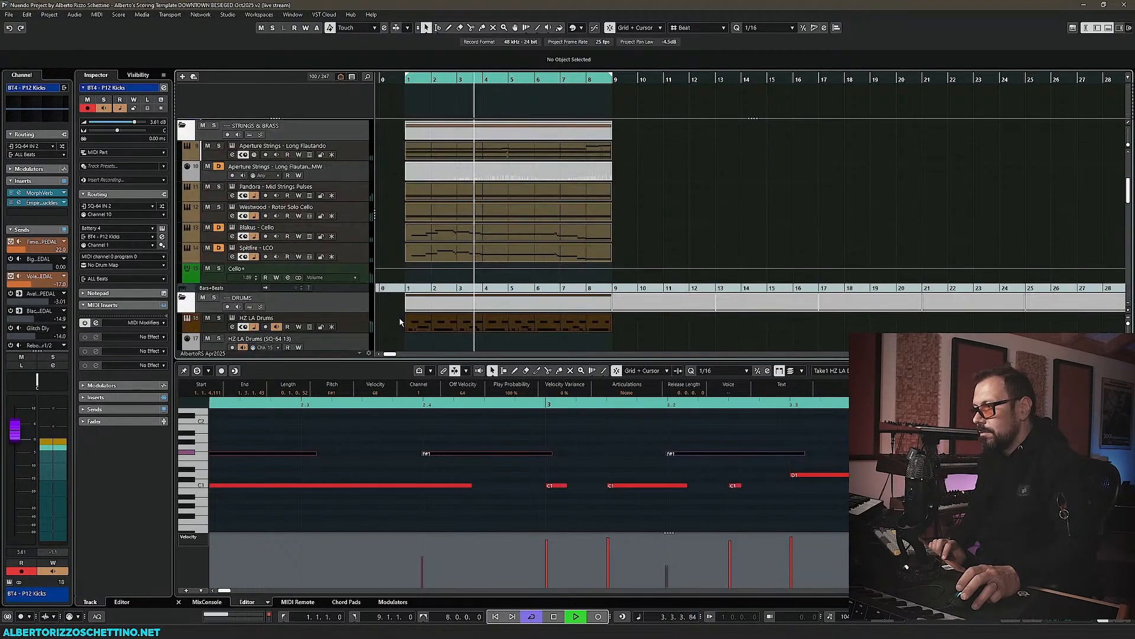
click(352, 324)
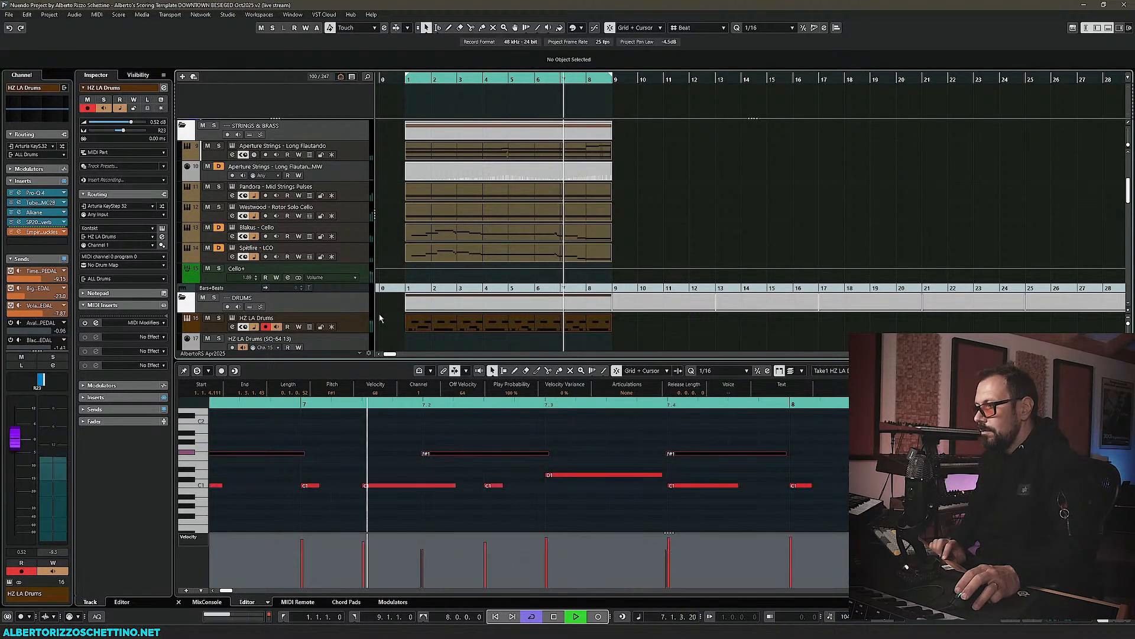
scroll(378, 313, down, 2)
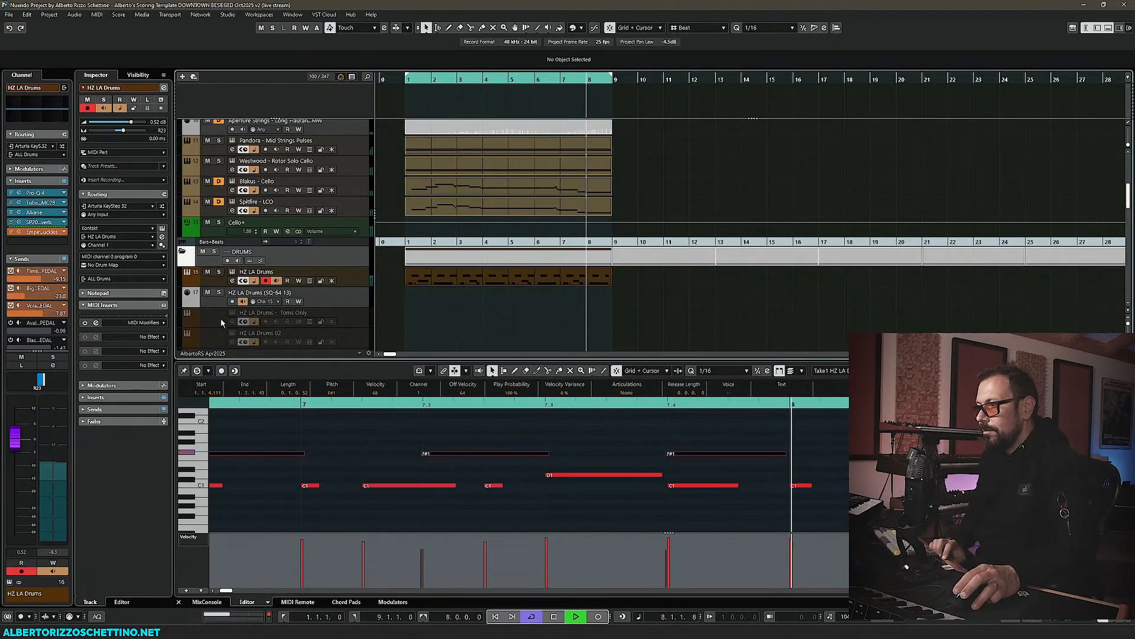
scroll(275, 317, down, 10)
key(space)
- Select the BT4 - MachineDrum Kicks track and set its MIDI input to Channel 10
click(329, 246)
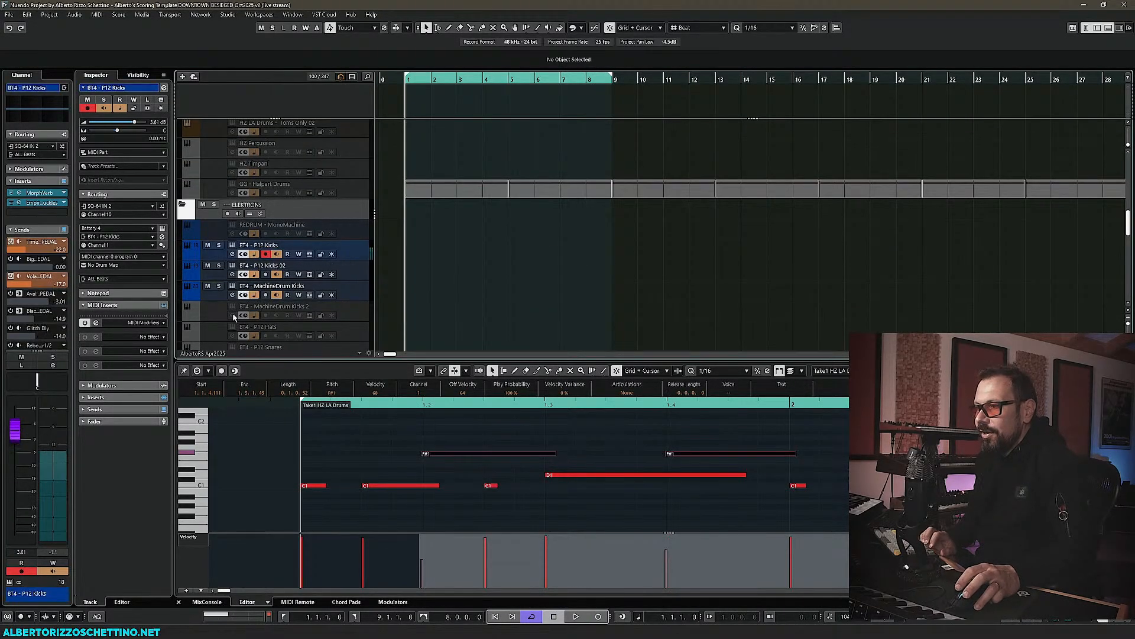
click(357, 294)
click(163, 215)
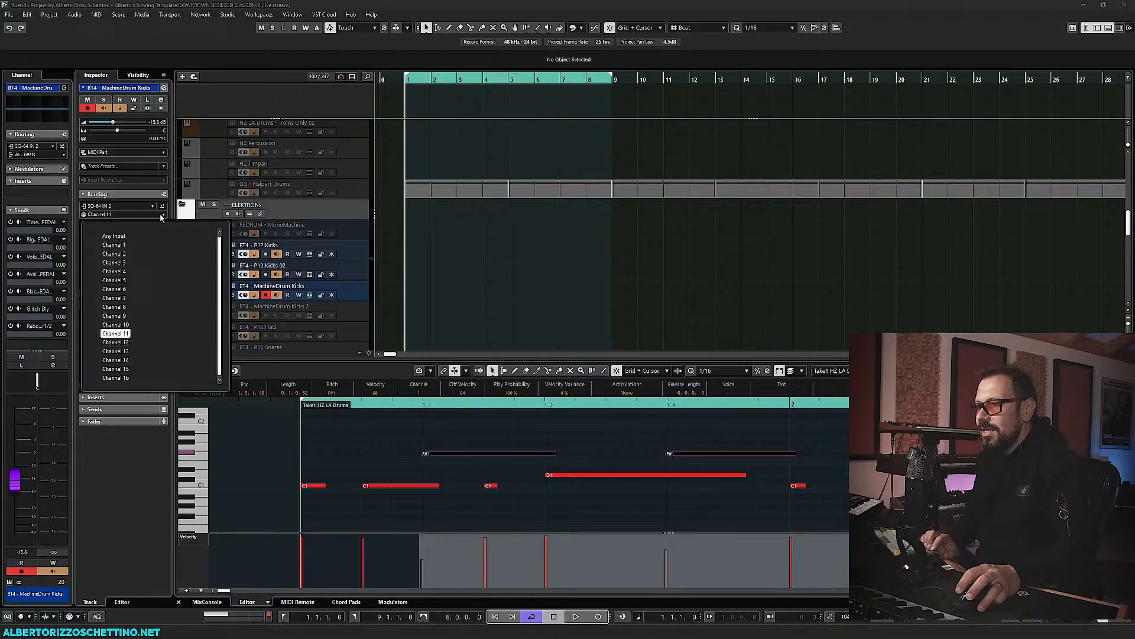
click(116, 324)
- Open the MachineDrum Kicks' MIDI Modifiers and try a transposition of 30 while the loop plays
key(space)
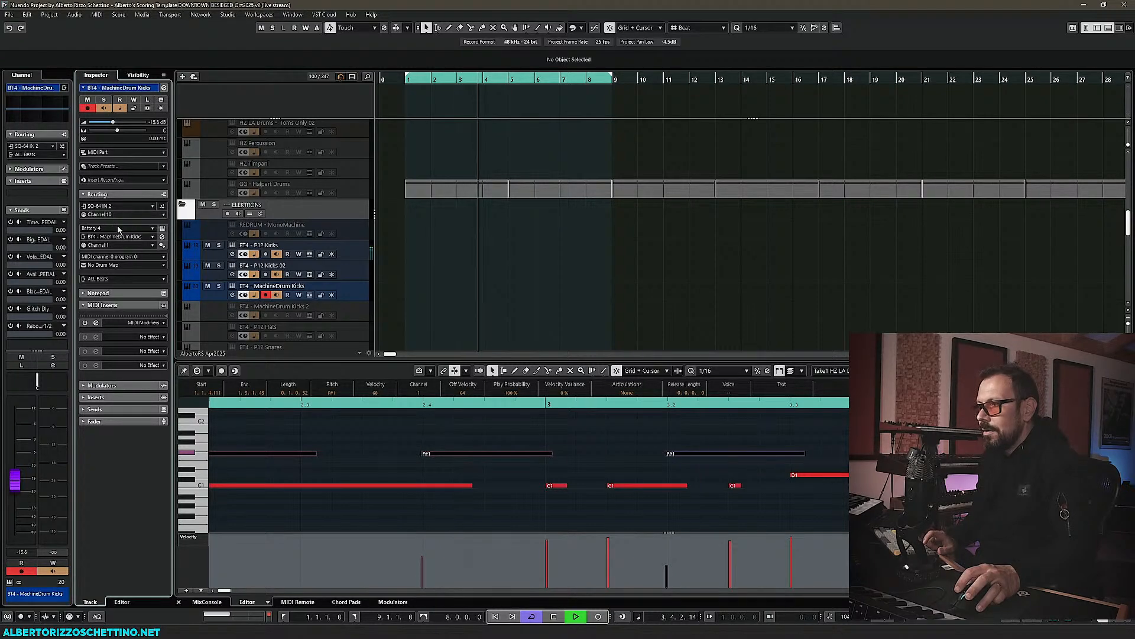
click(96, 322)
mouse_move(277, 424)
mouse_down()
mouse_move(276, 435)
mouse_move(282, 412)
mouse_up()
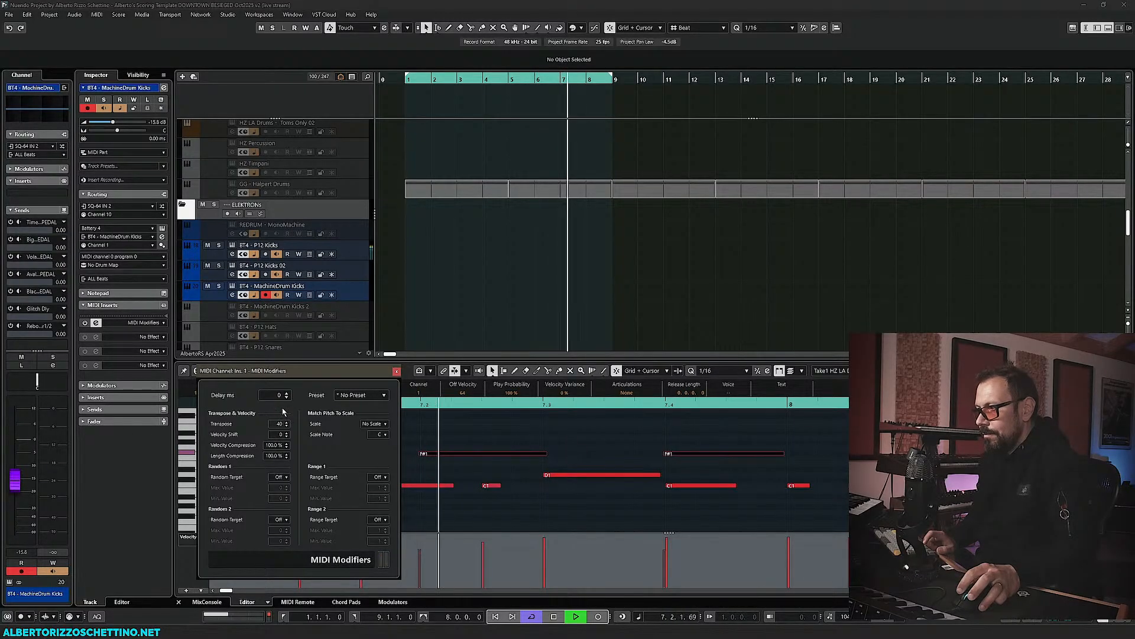
key(space)
- Open the MachineDrum Kicks' Battery instrument and audition its first two cells
click(245, 314)
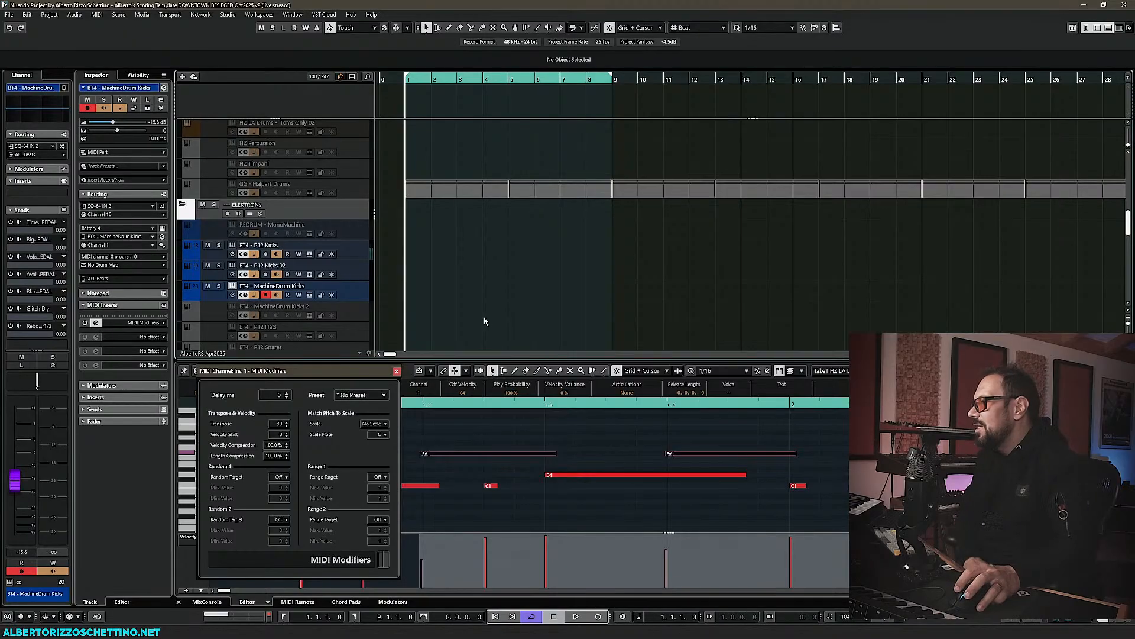
click(695, 152)
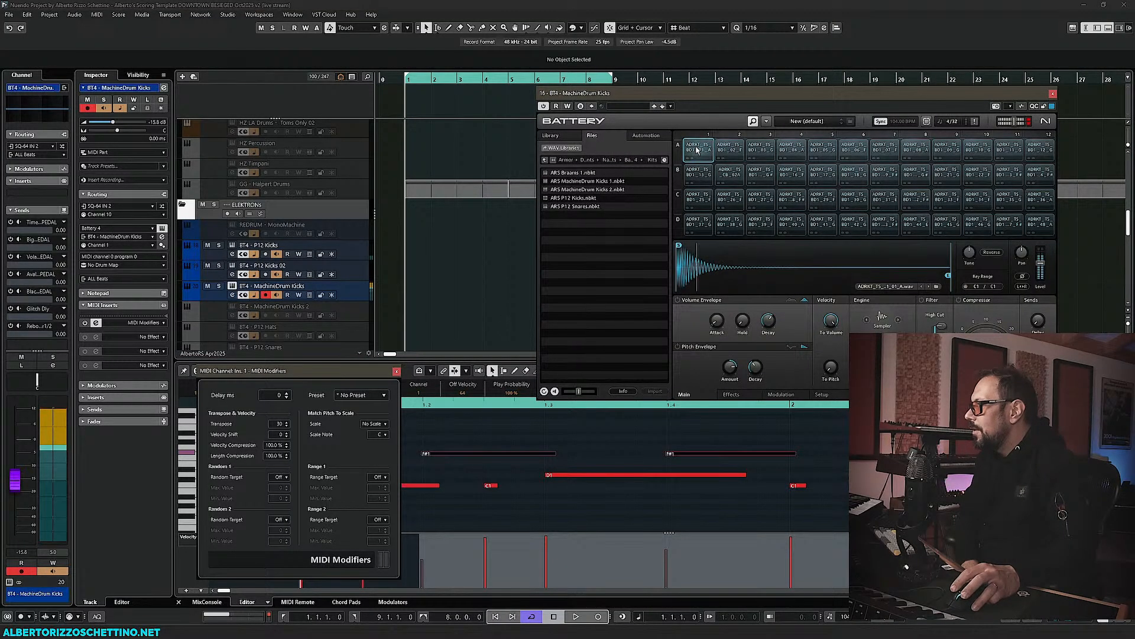
click(725, 151)
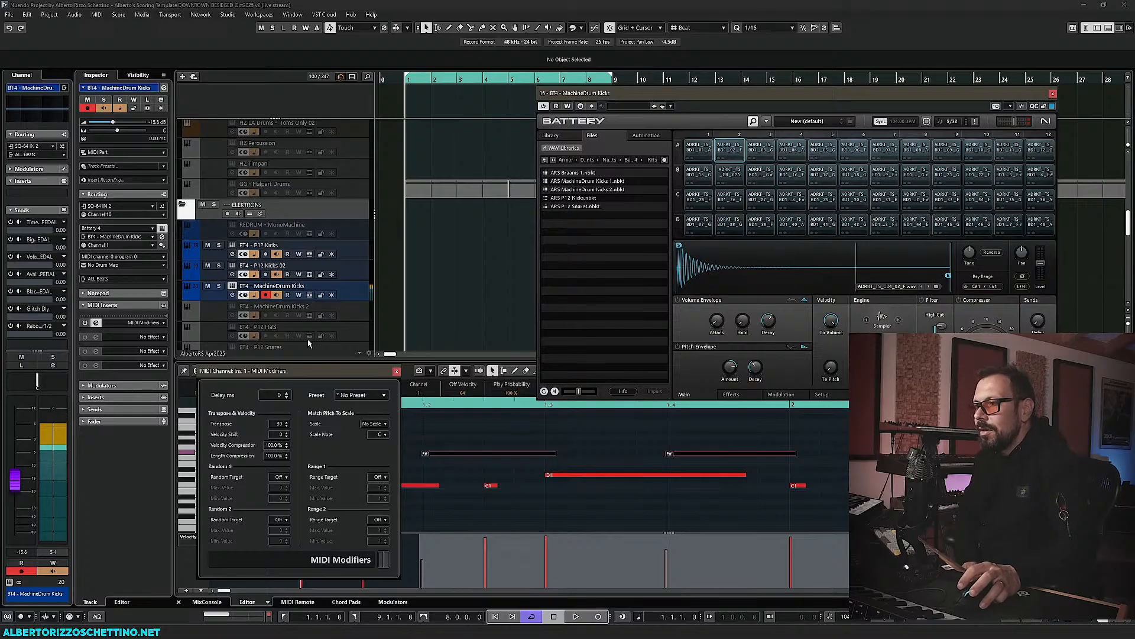
- Disconnect and reconnect the MachineDrum Kicks' MIDI input to SQ-64 IN 2, and set its input channel to Any Input
click(118, 206)
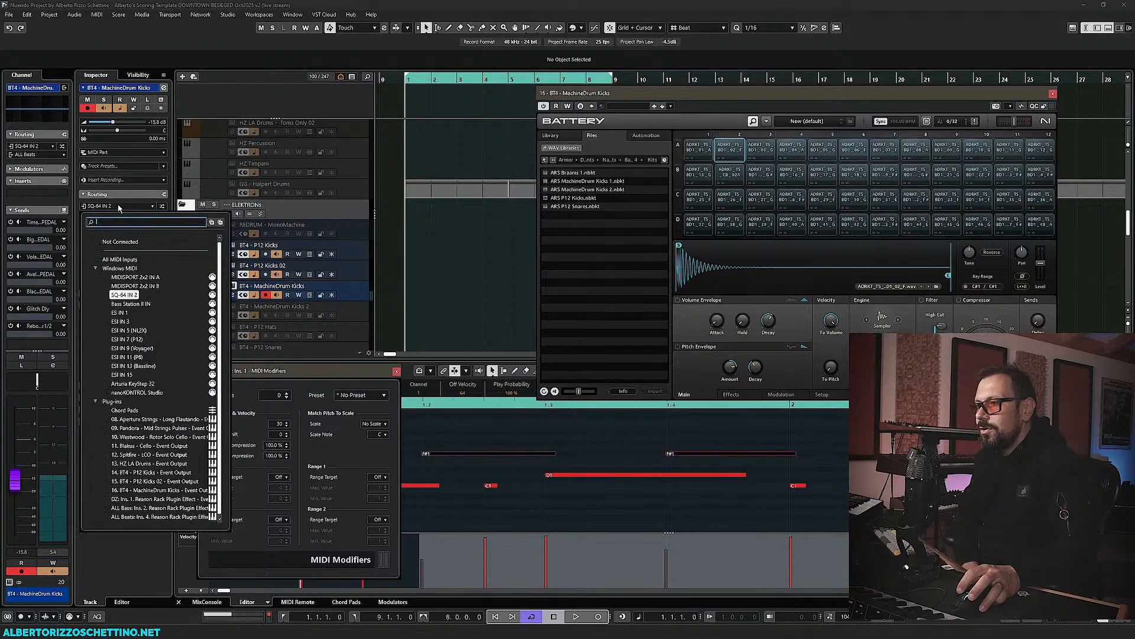
click(127, 295)
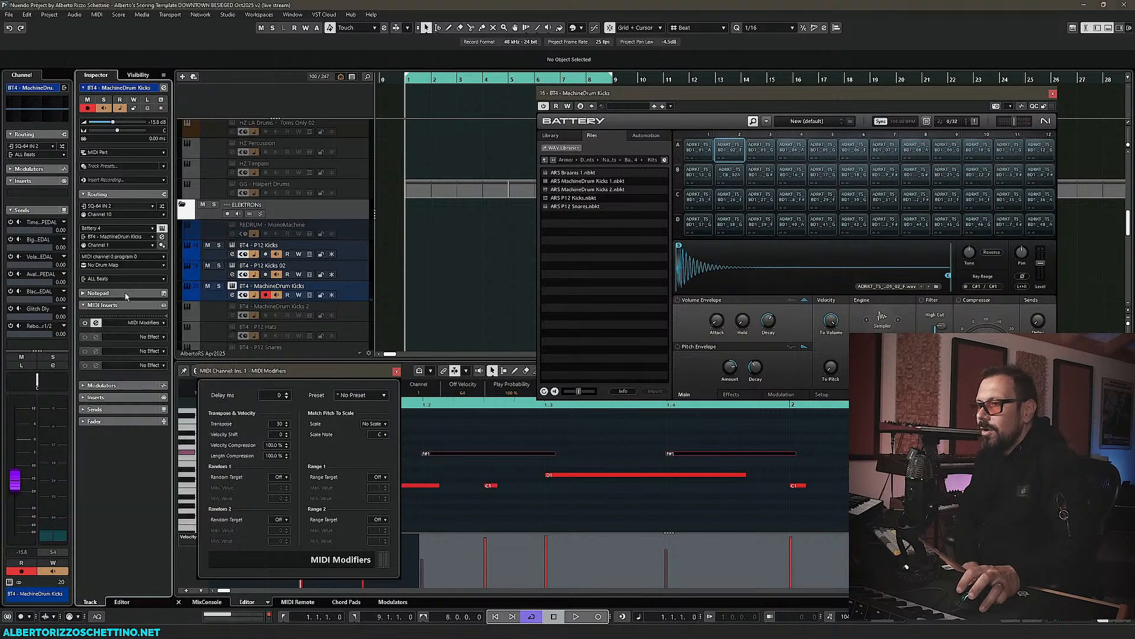
click(110, 216)
click(116, 208)
click(117, 207)
click(117, 242)
click(105, 207)
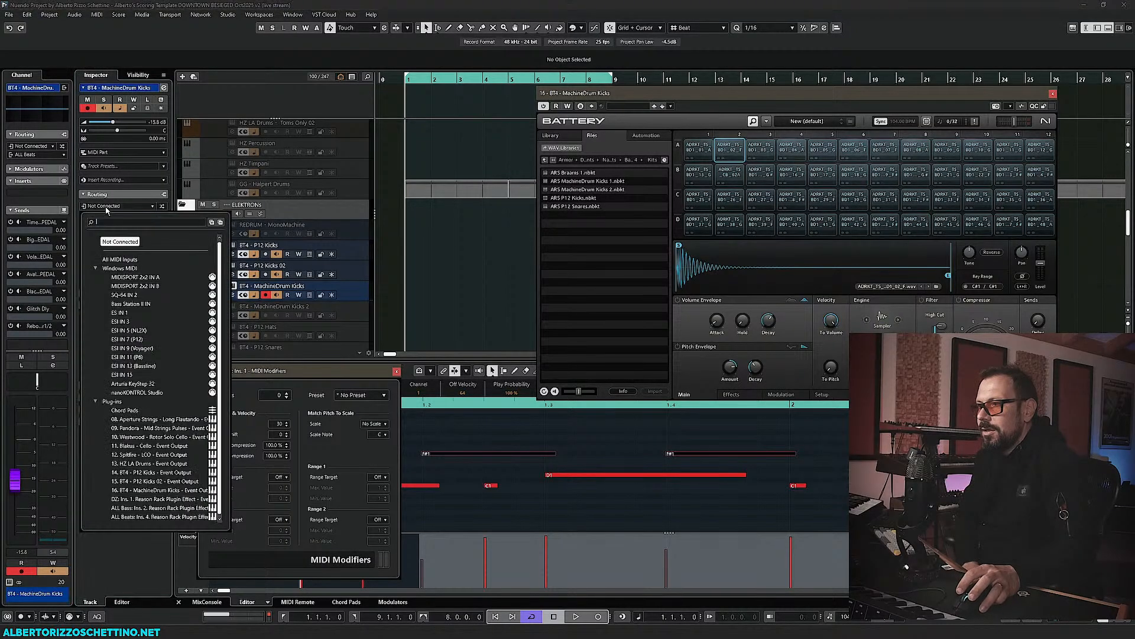
click(130, 295)
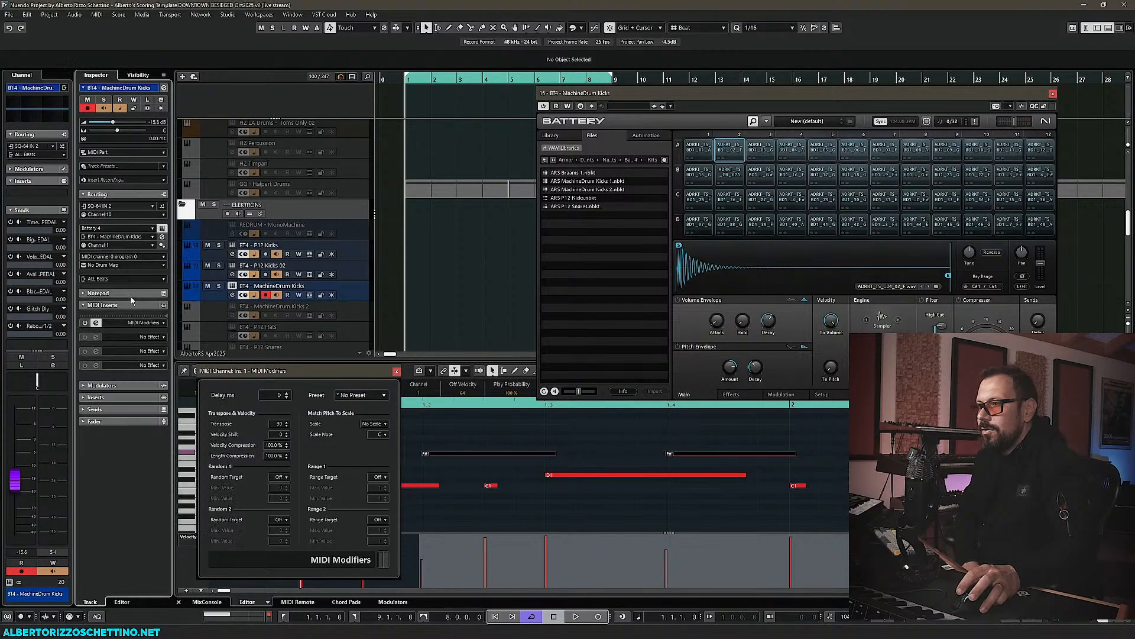
click(119, 214)
click(116, 236)
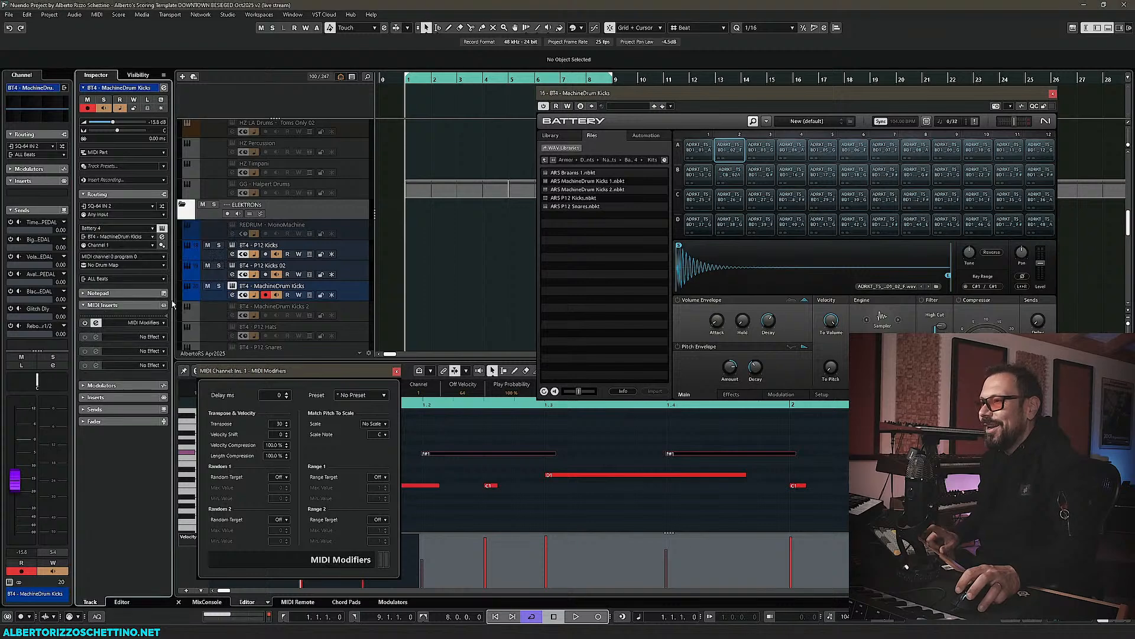
- Try small negative transpositions for the MachineDrum Kicks during playback and compare them with Battery's first cell
mouse_move(278, 424)
mouse_down()
mouse_move(272, 449)
mouse_move(278, 435)
mouse_up()
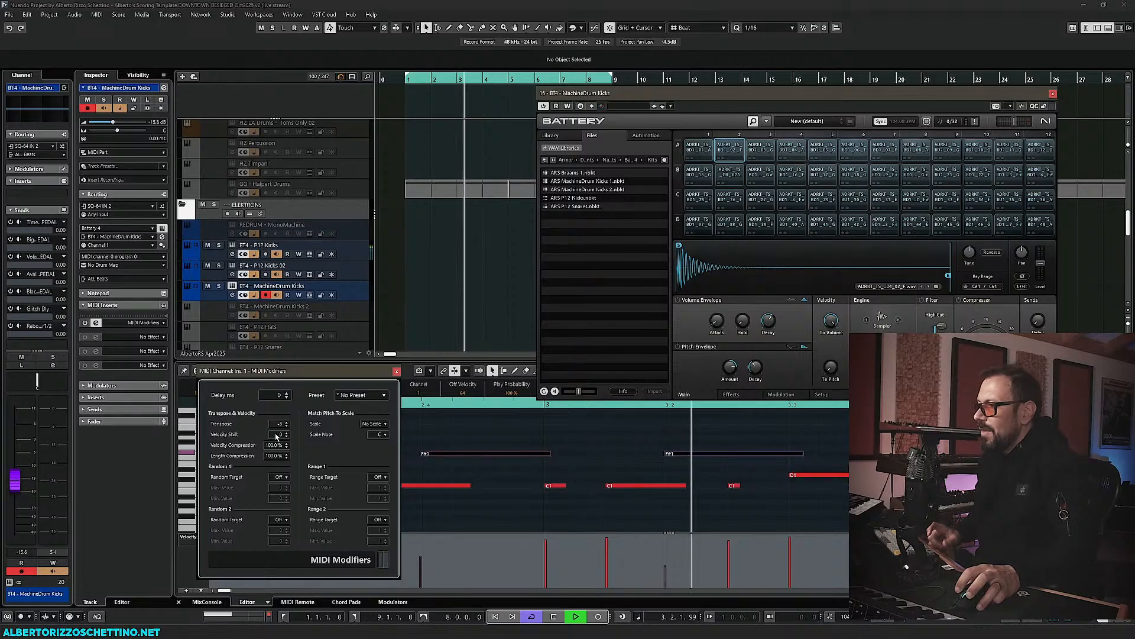
key(space)
click(700, 149)
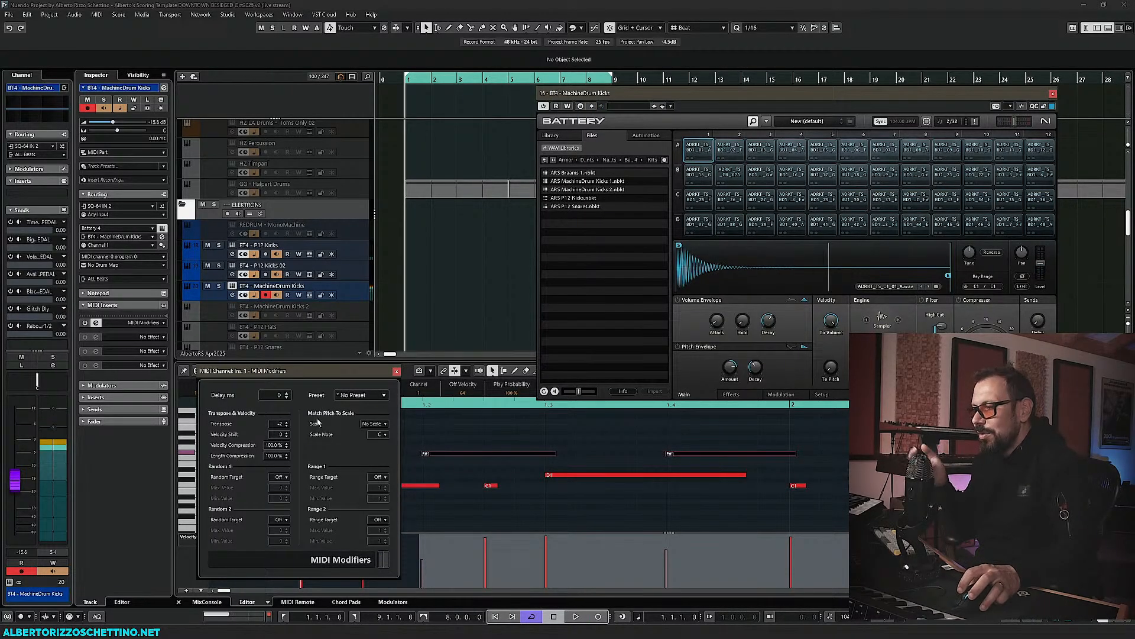
drag(281, 427, 283, 425)
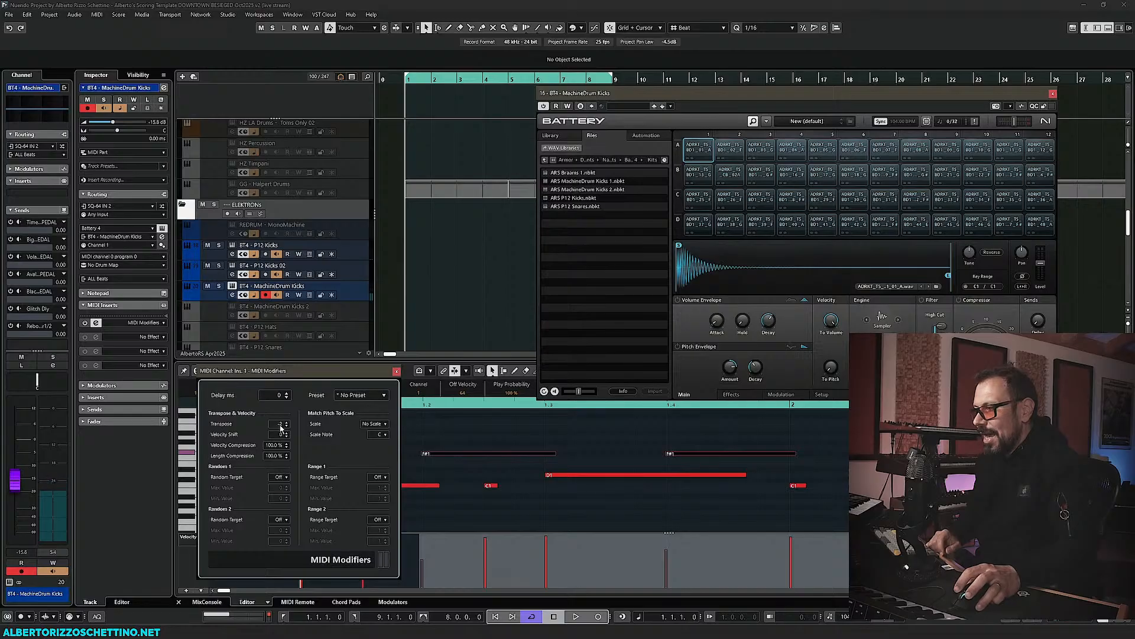
- Reopen the MIDI Modifiers and set the MachineDrum Kicks' transposition to 25 while the loop plays
click(397, 371)
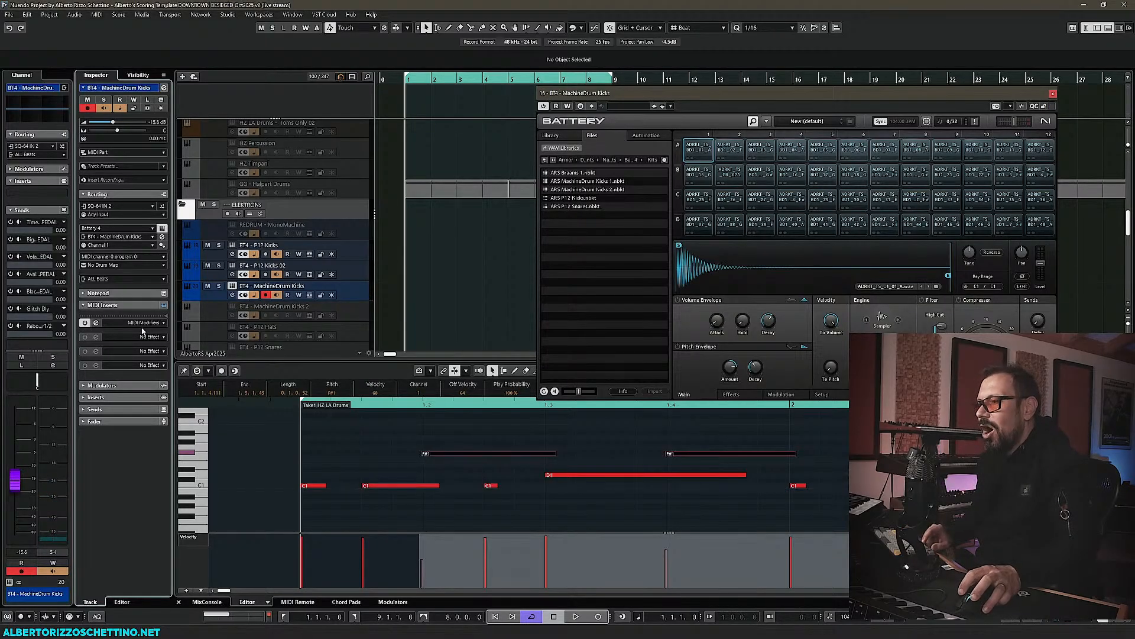
click(96, 322)
key(space)
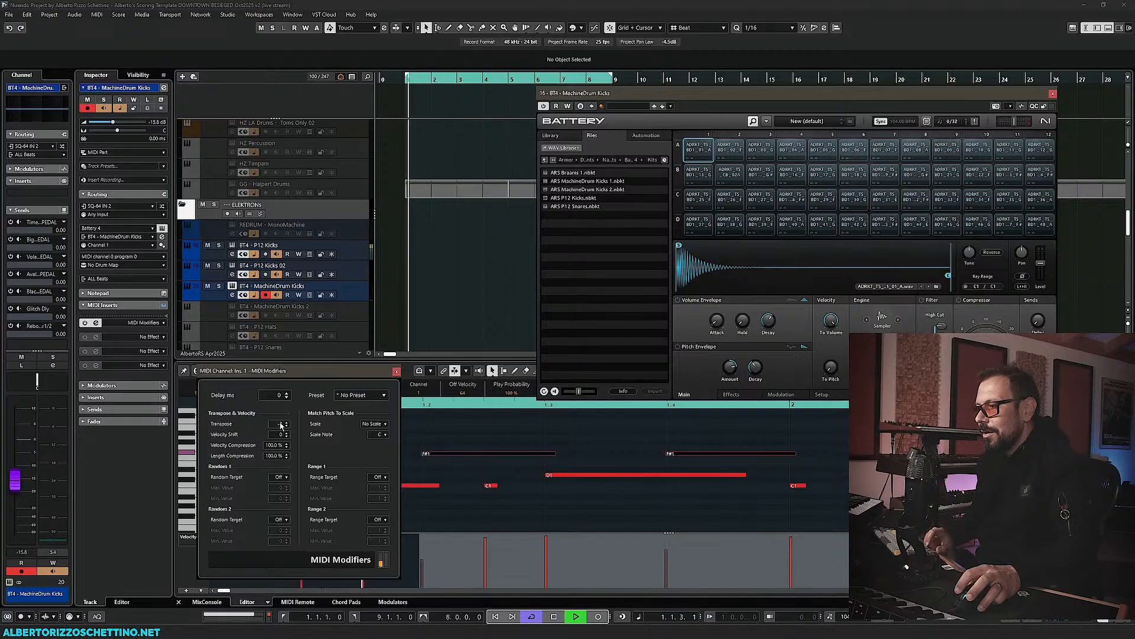
click(287, 423)
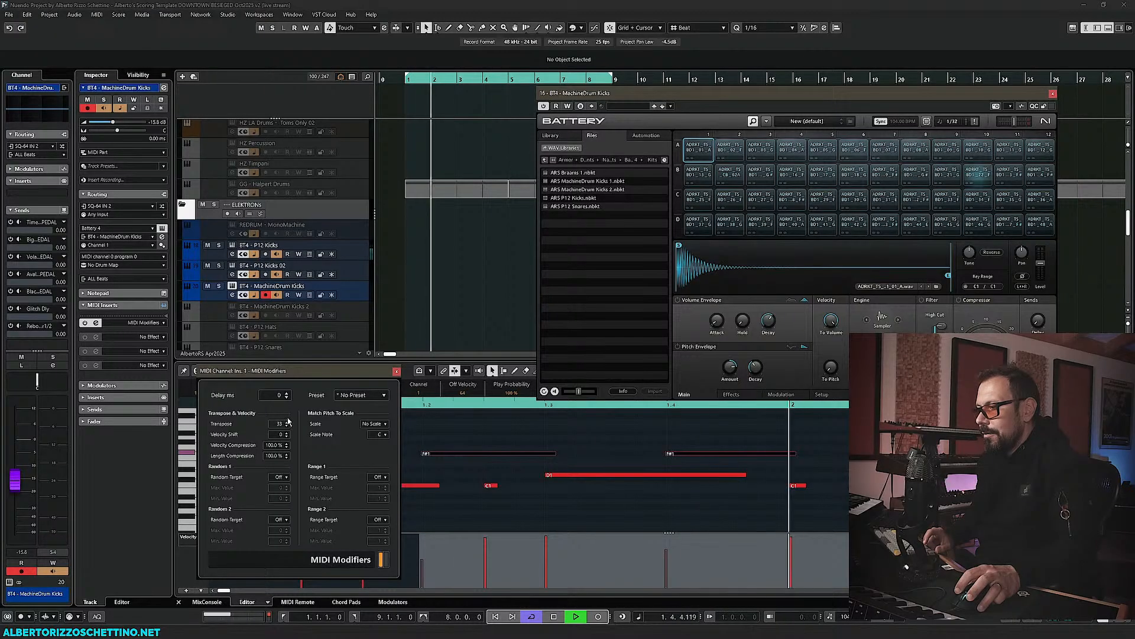
click(288, 425)
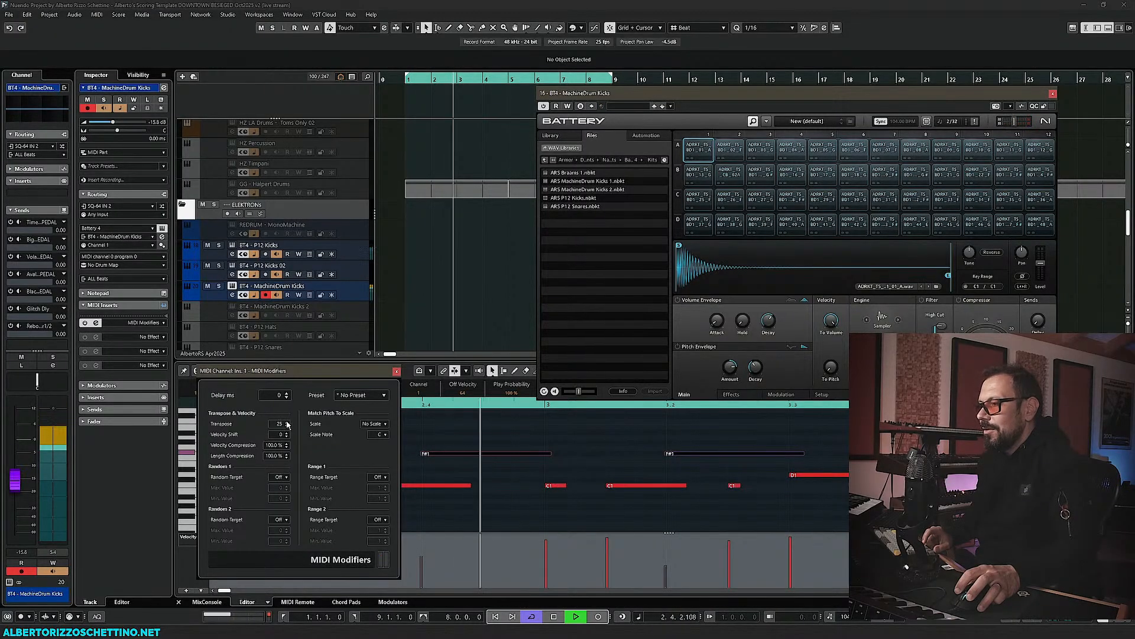
click(287, 425)
click(288, 425)
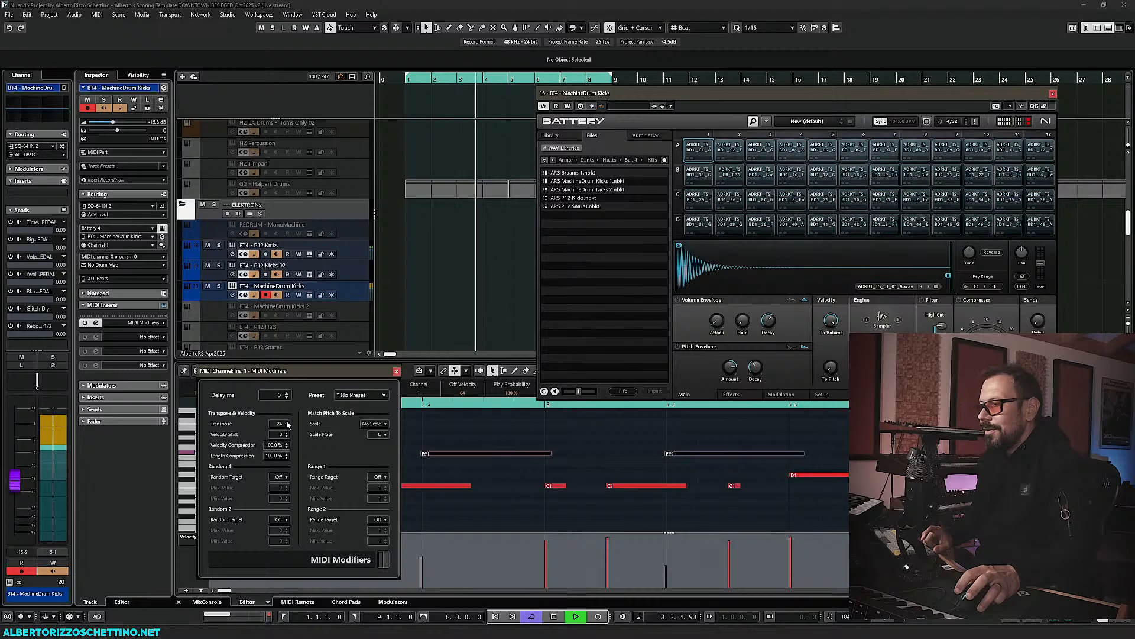
click(287, 423)
key(space)
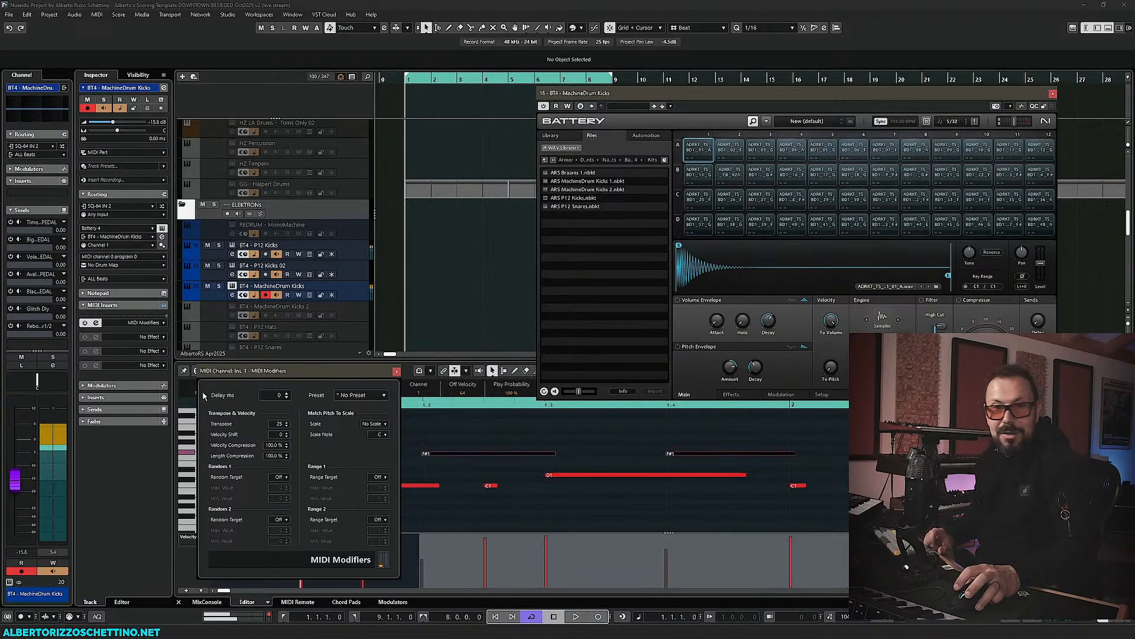
- Enable the MachineDrum Kicks' Blac...EDAL and Rebo sends and lower the track volume to about -31.9 dB
click(11, 326)
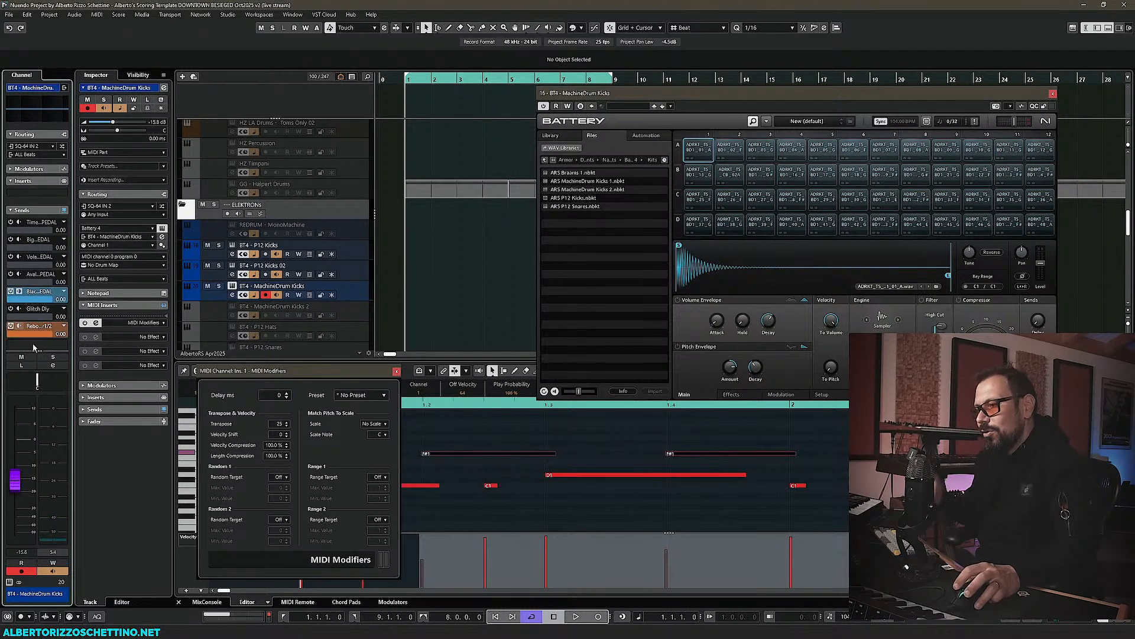
drag(19, 512, 18, 518)
key(space)
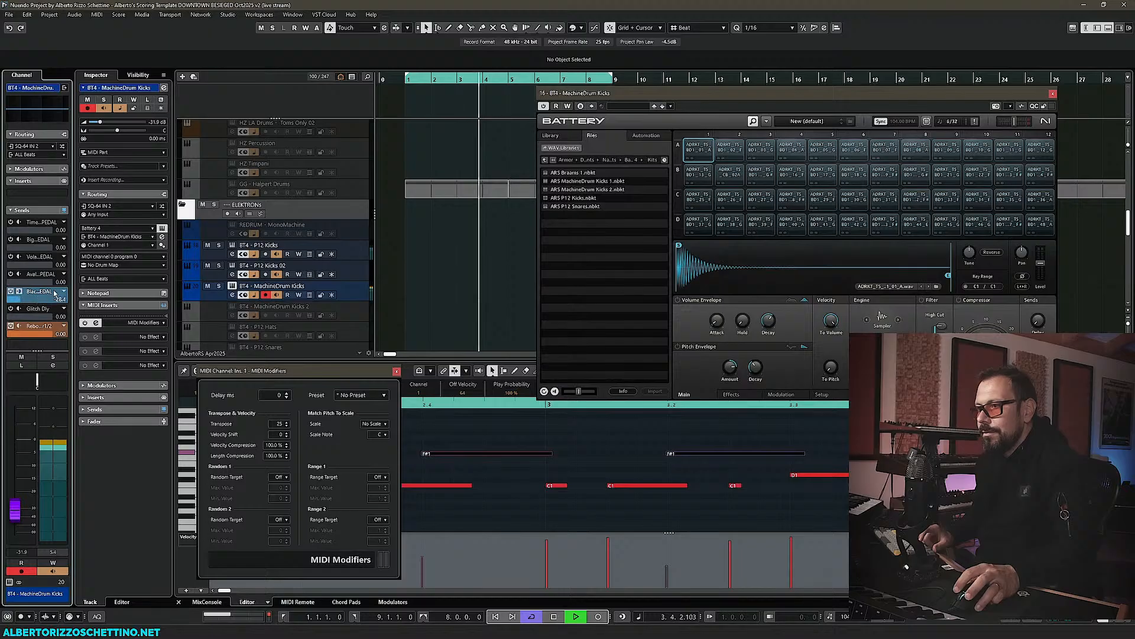
- During playback, set the Blac...EDAL send to about -18.8 dB and the Rebo send, switched to pre-fader, to about -6.45 dB
drag(53, 291, 65, 283)
mouse_move(50, 336)
mouse_down()
mouse_move(66, 332)
mouse_move(57, 333)
mouse_up()
key(space)
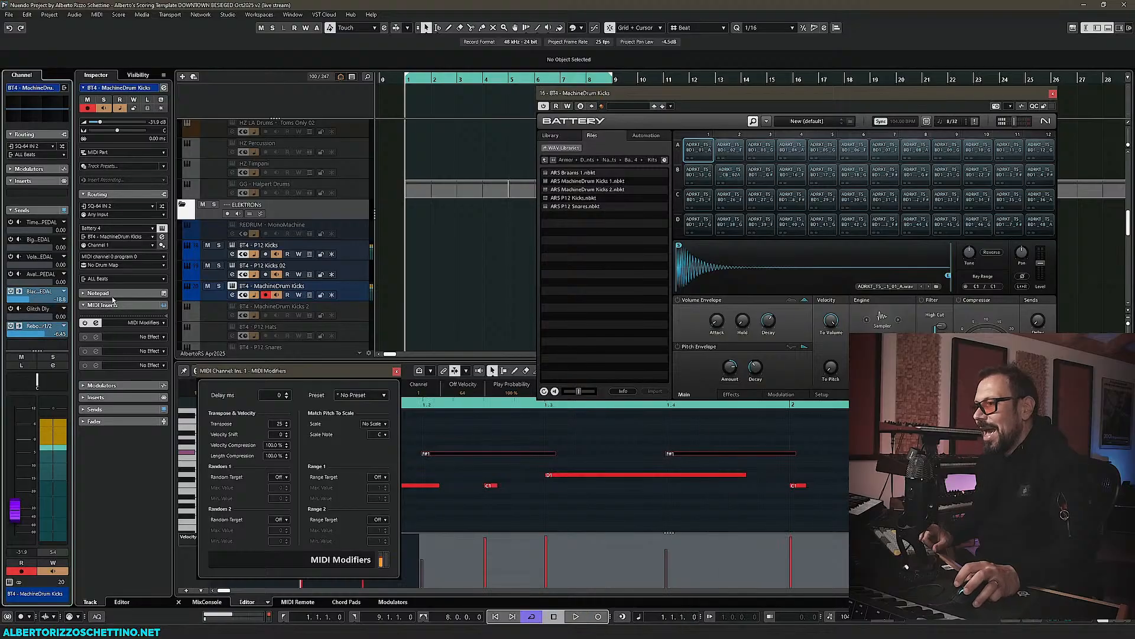
- Lower the tuning of the MachineDrum Kicks' Battery cell B2 during playback, and close the Battery and MIDI Modifiers windows
click(232, 286)
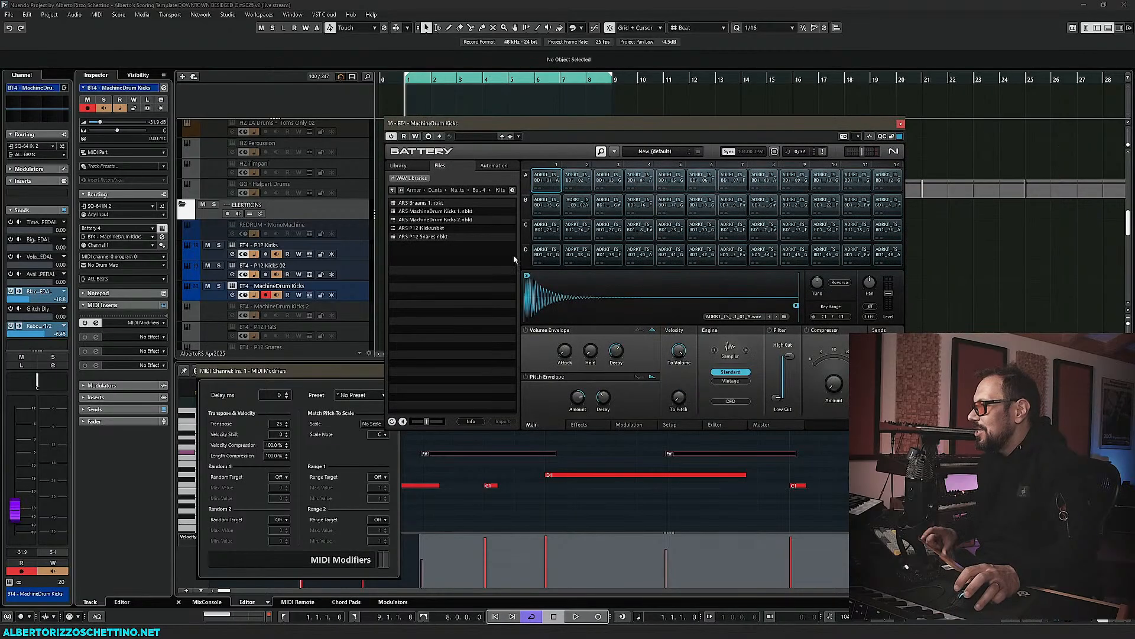
key(space)
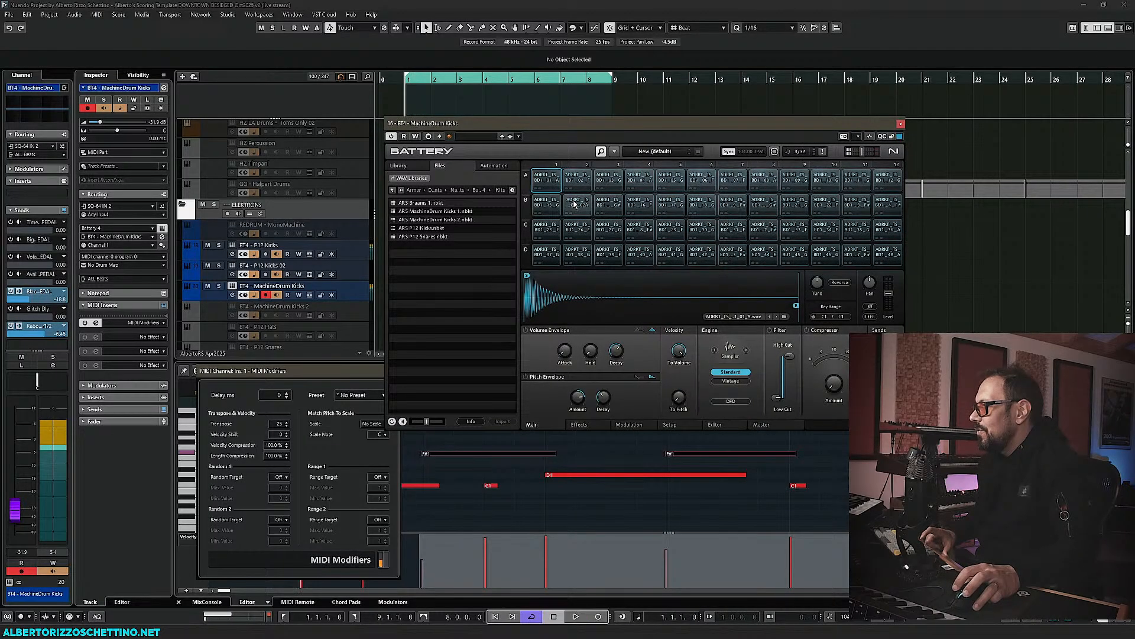
click(575, 204)
key(space)
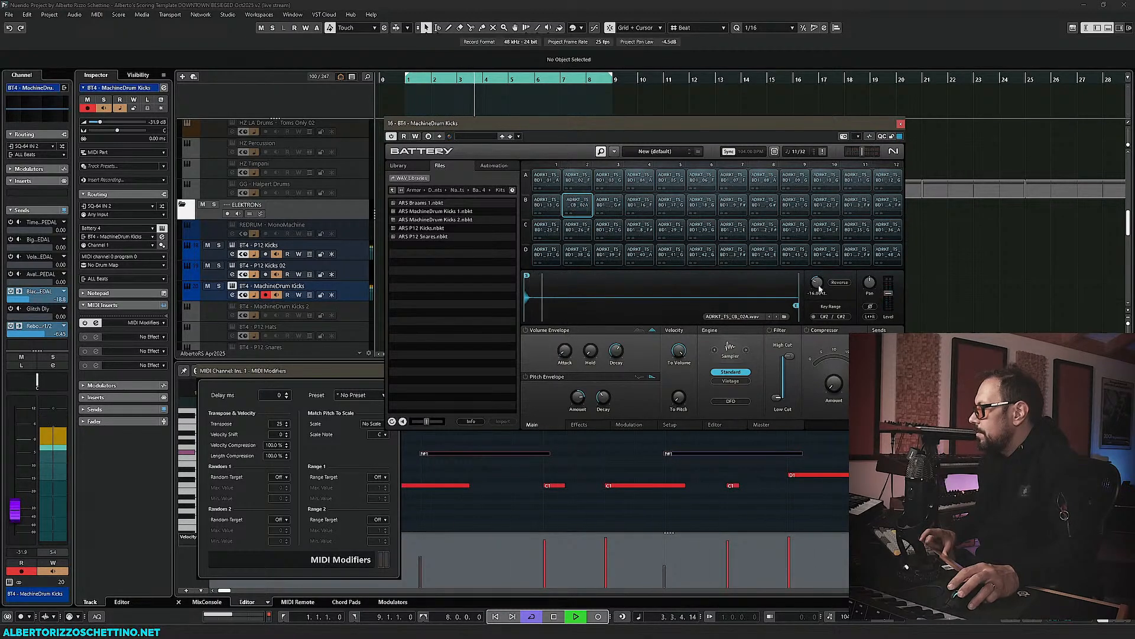
click(898, 138)
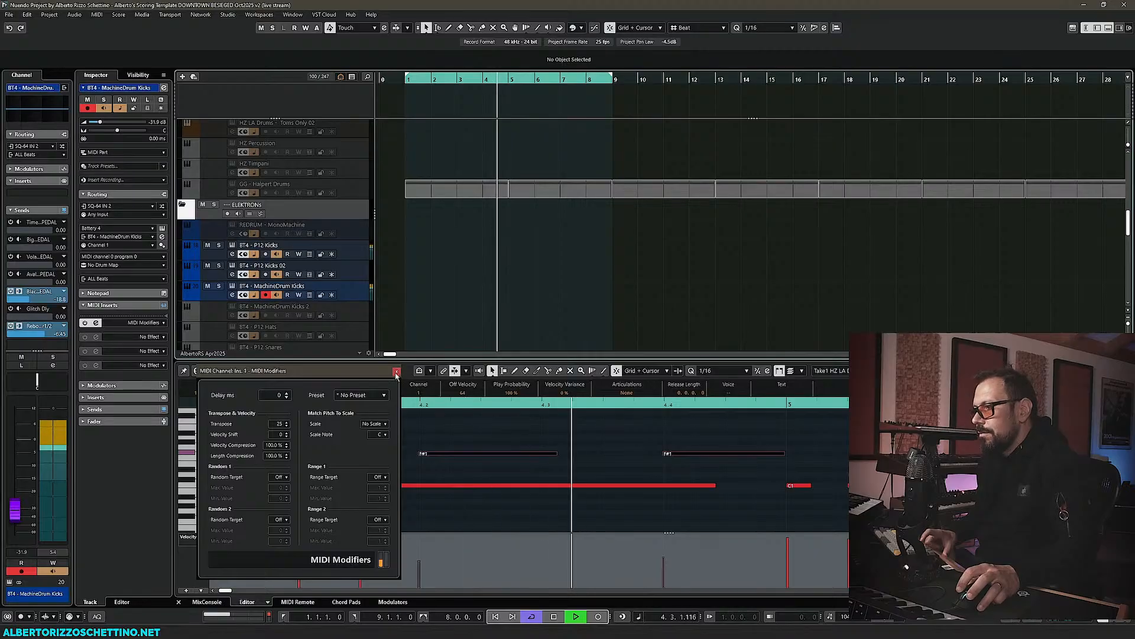
click(397, 372)
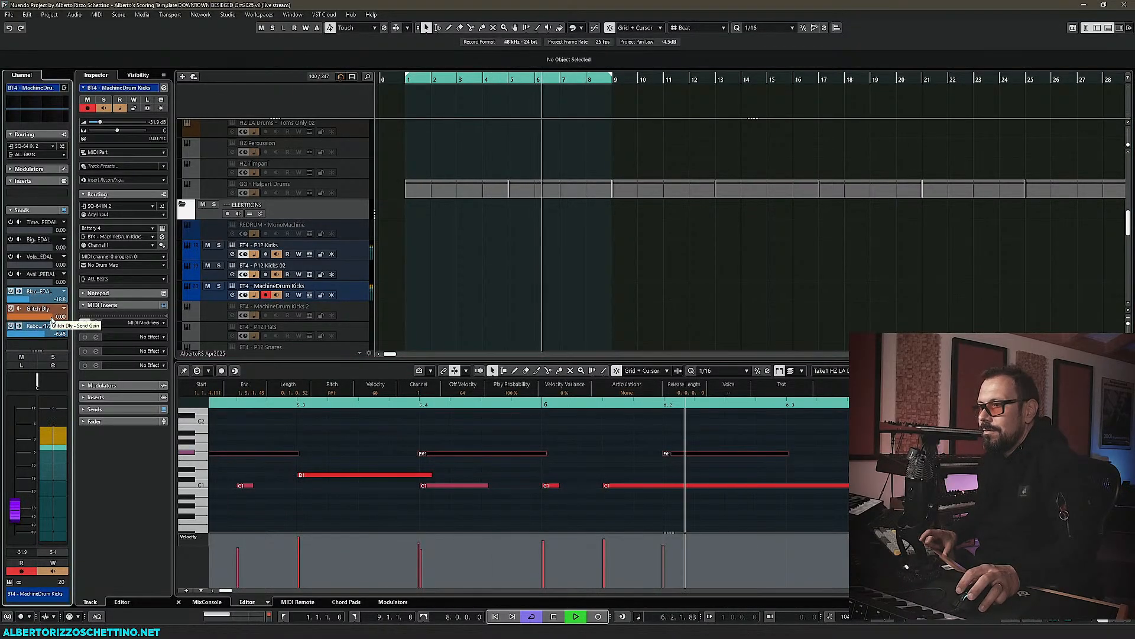
- Audition the MachineDrum Kicks' Glitch Dly send, reroute it to DZ and set its level to about -3.87 dB
drag(52, 320, 87, 304)
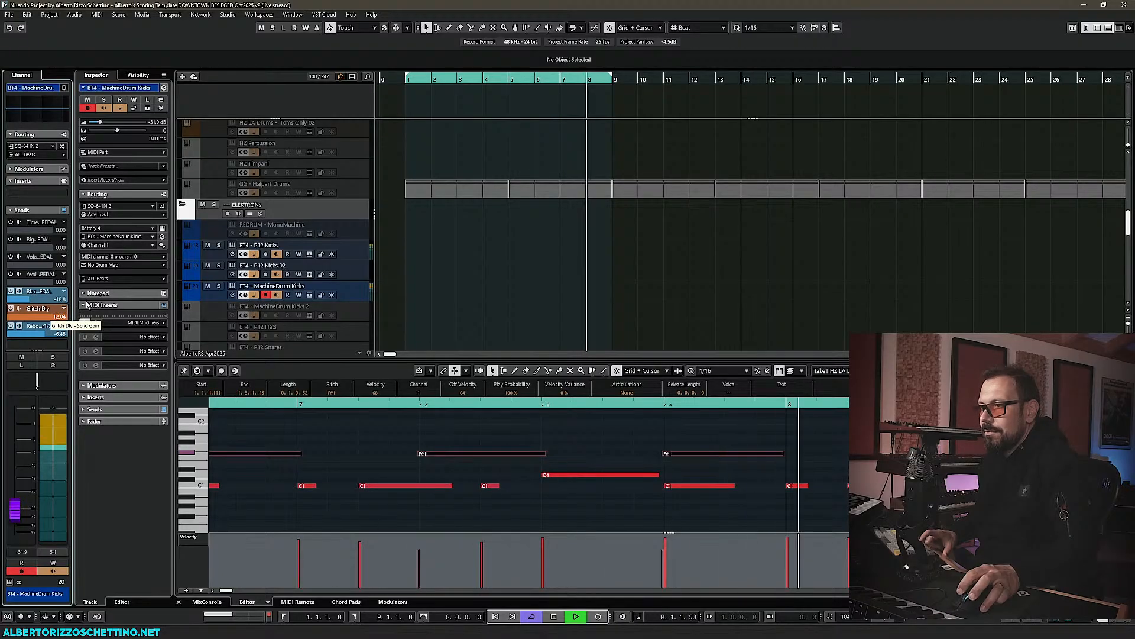
key(space)
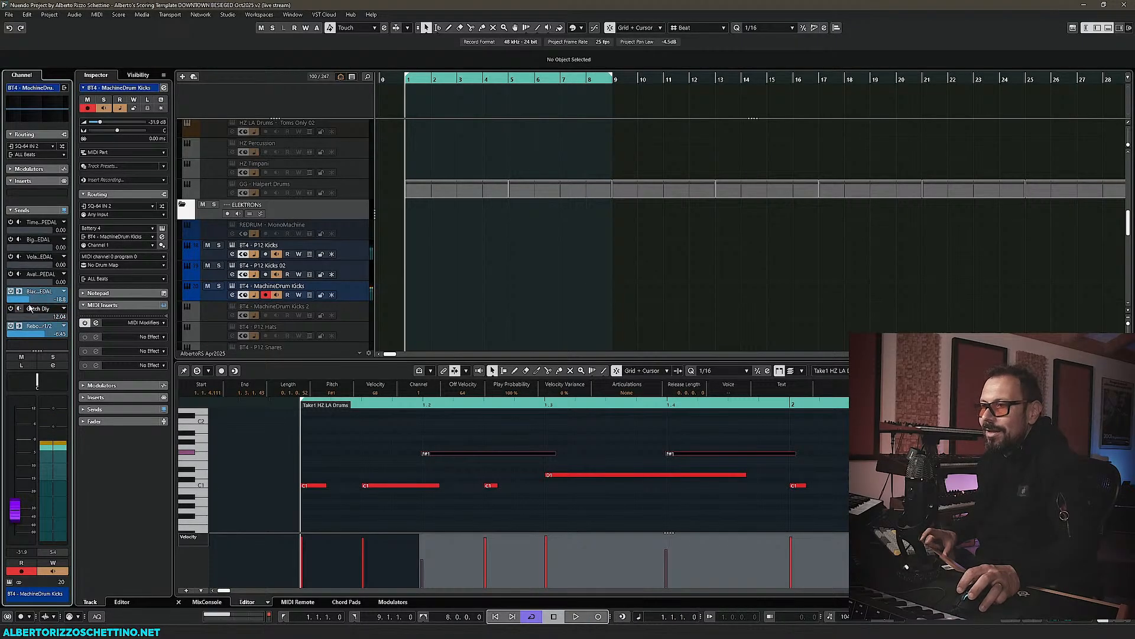
click(64, 309)
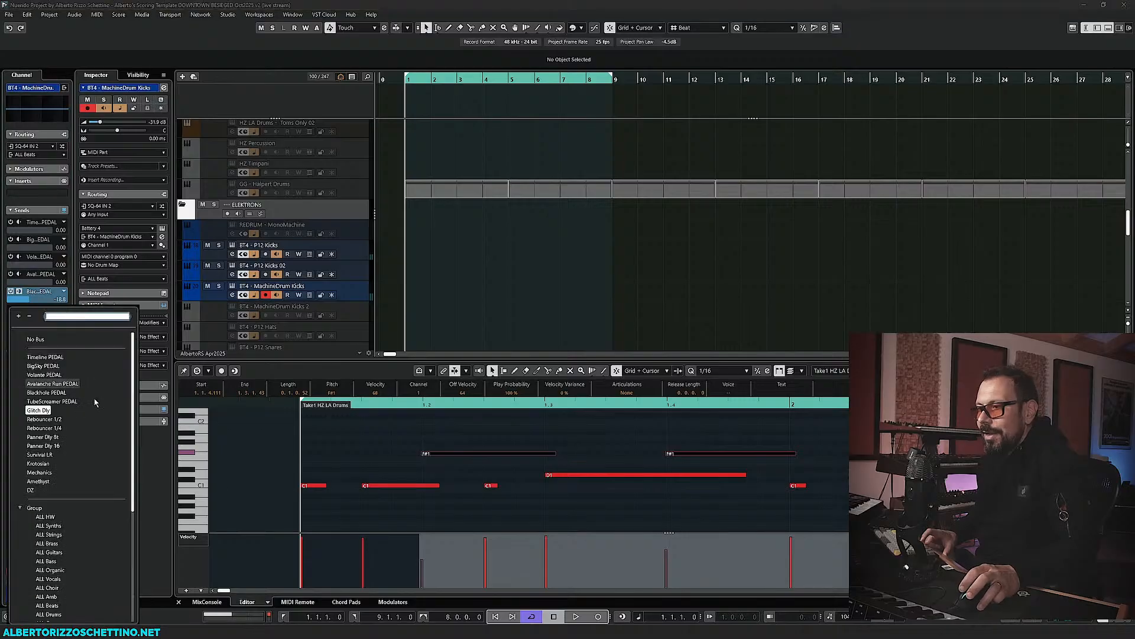
click(33, 489)
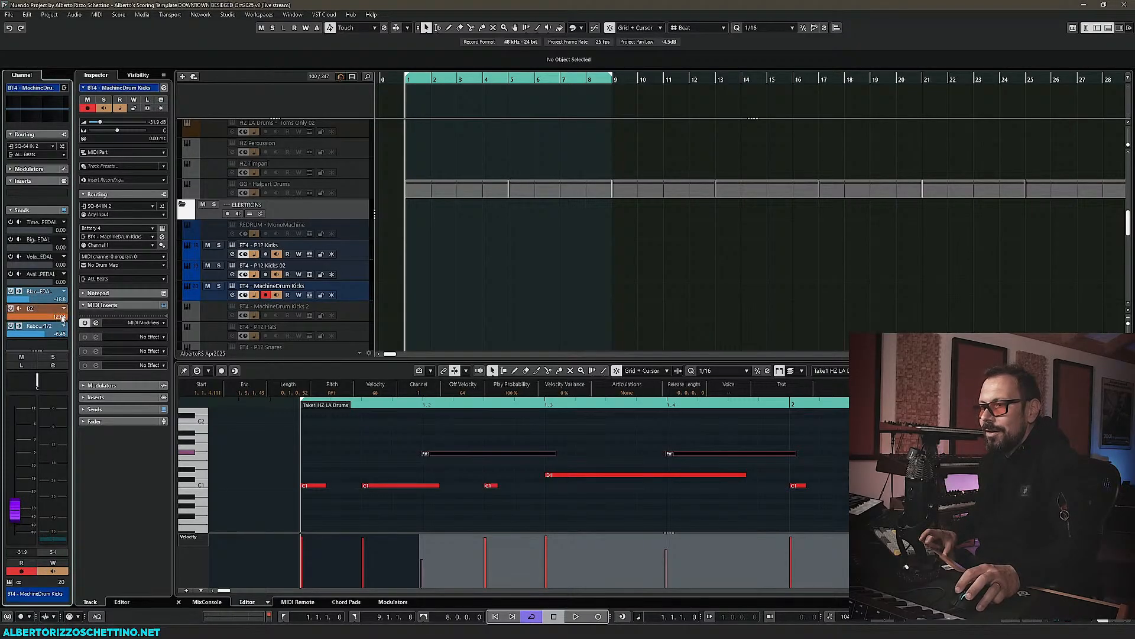
key(space)
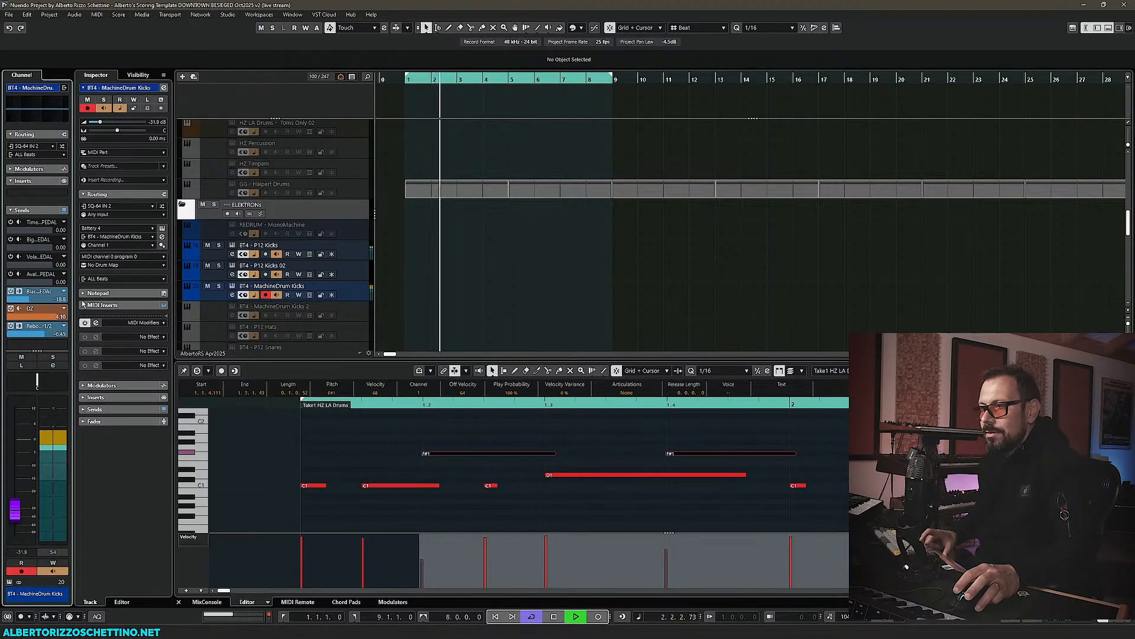
key(space)
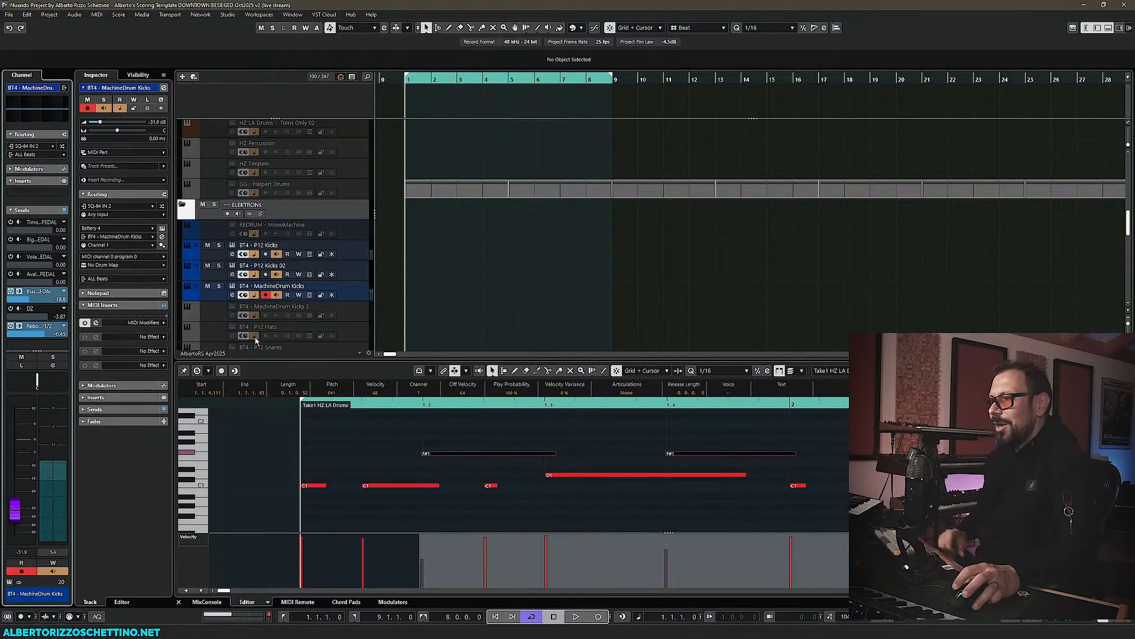
- Set the MachineDrum Kicks' input to Channel 11 and try transpositions up to 26 in the MIDI Modifiers during playback
click(142, 215)
click(118, 333)
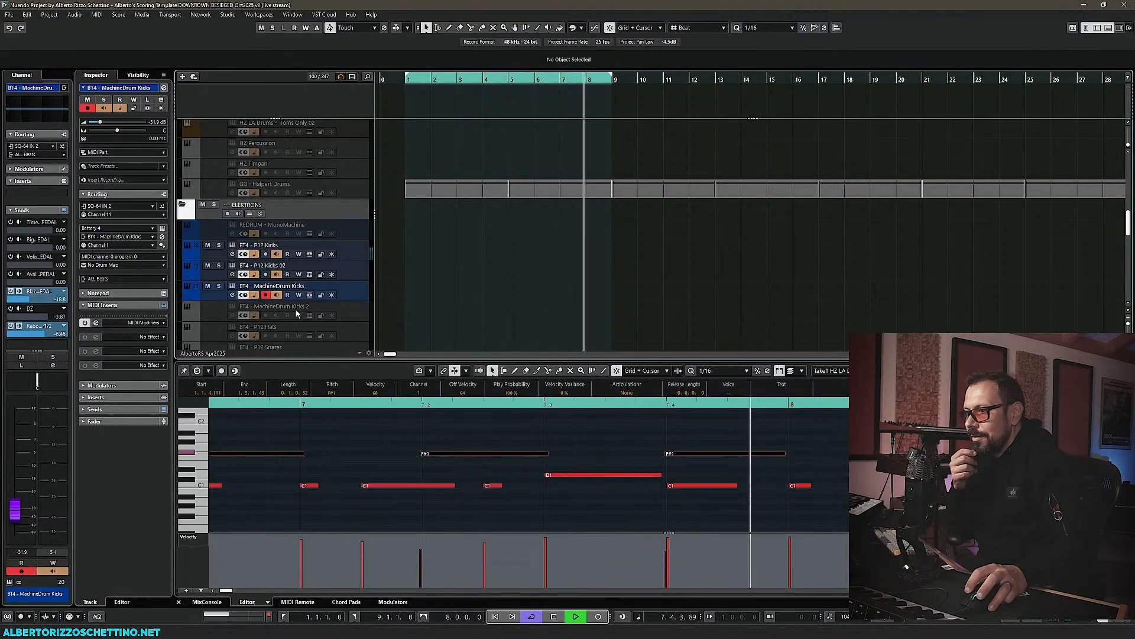
click(97, 322)
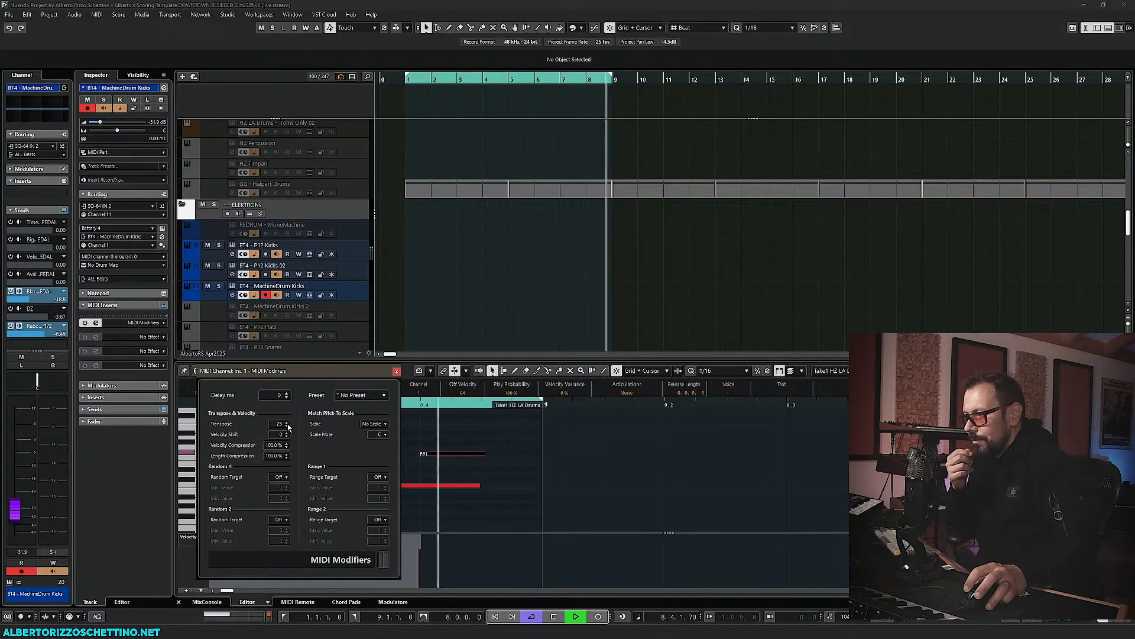
click(286, 426)
click(286, 426)
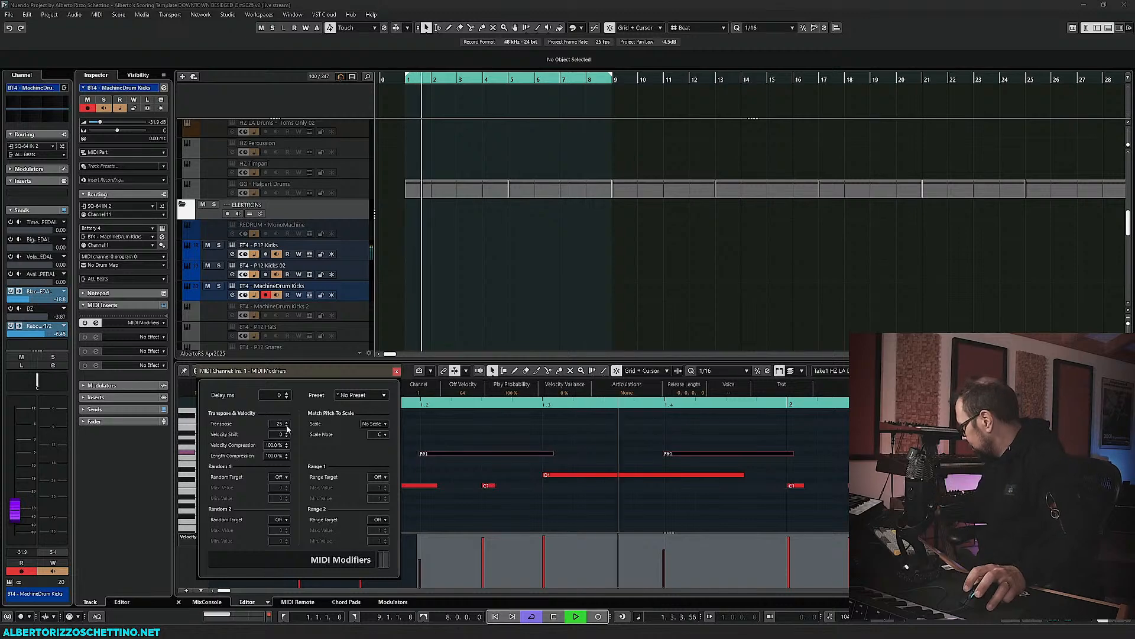
click(286, 426)
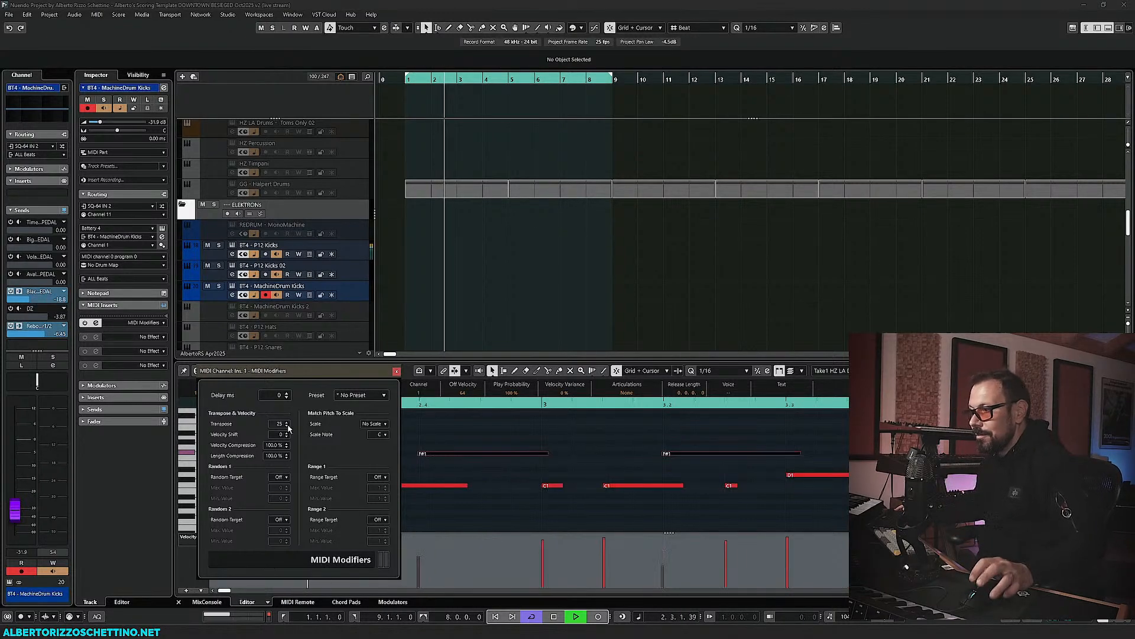
click(287, 422)
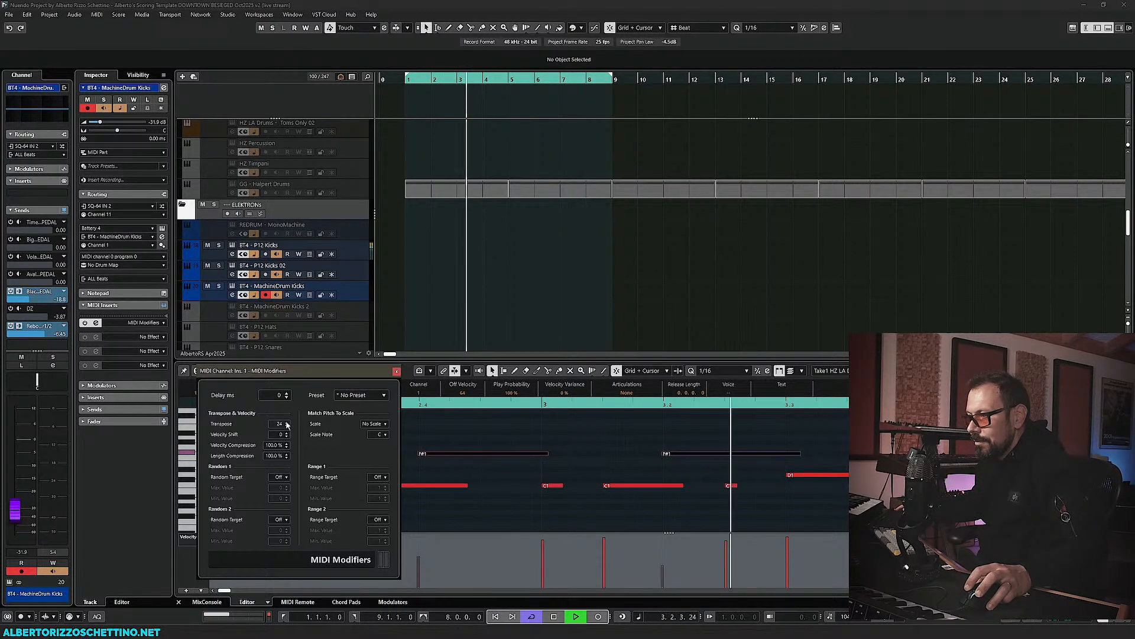
click(287, 422)
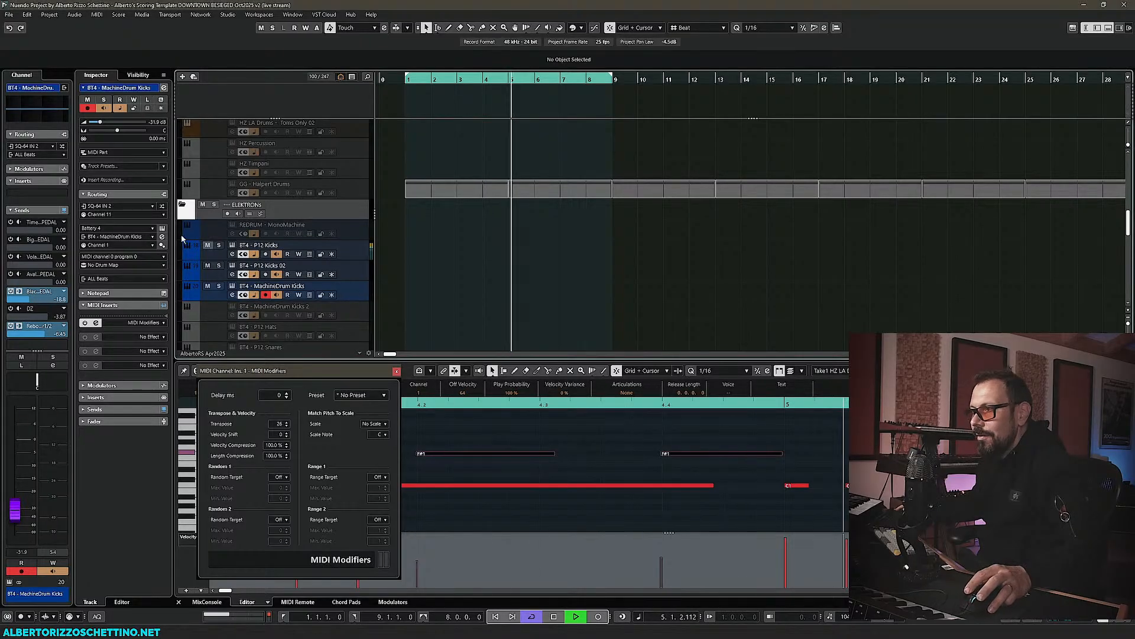
- Try Channel 12 as the MachineDrum Kicks' input, settle on Channel 10, and audition a transposition of 27
click(165, 215)
click(116, 342)
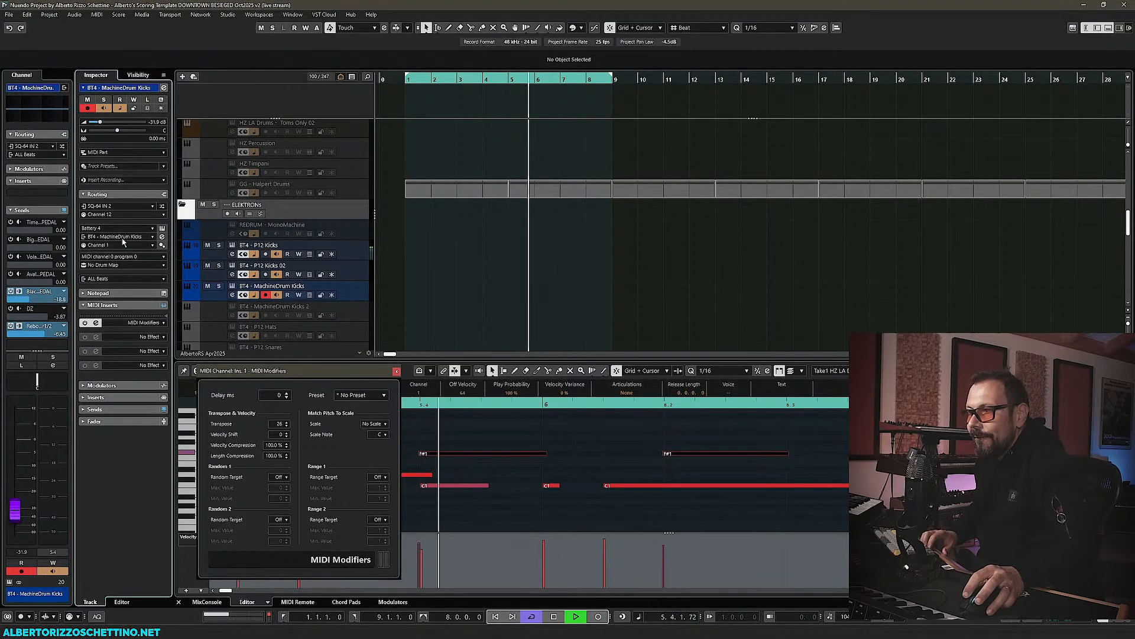
click(121, 214)
click(116, 325)
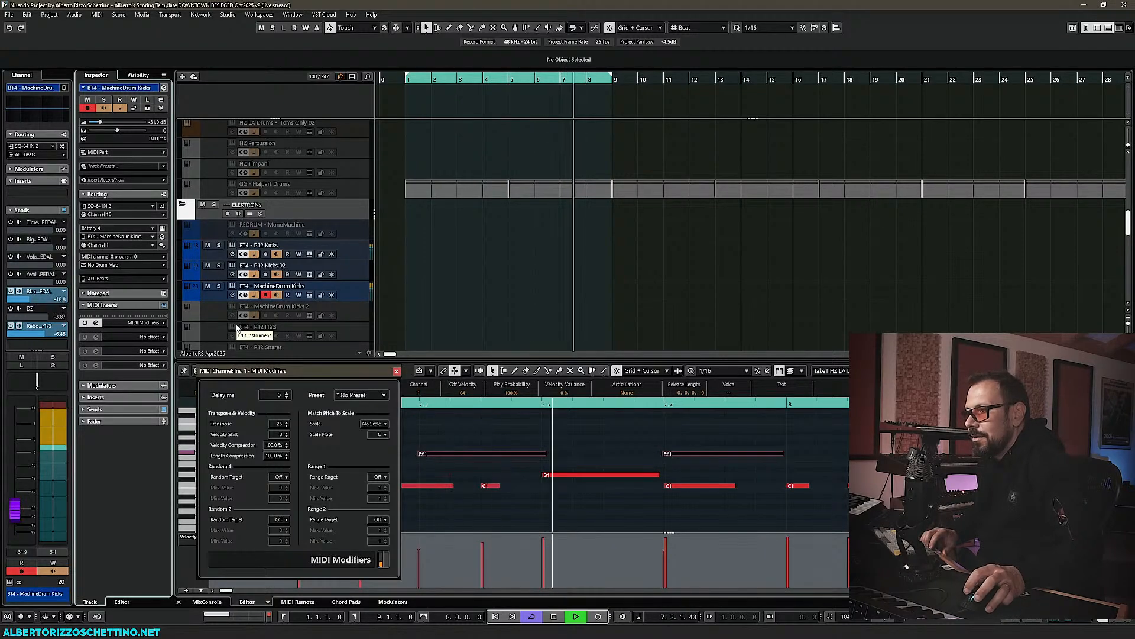
click(287, 422)
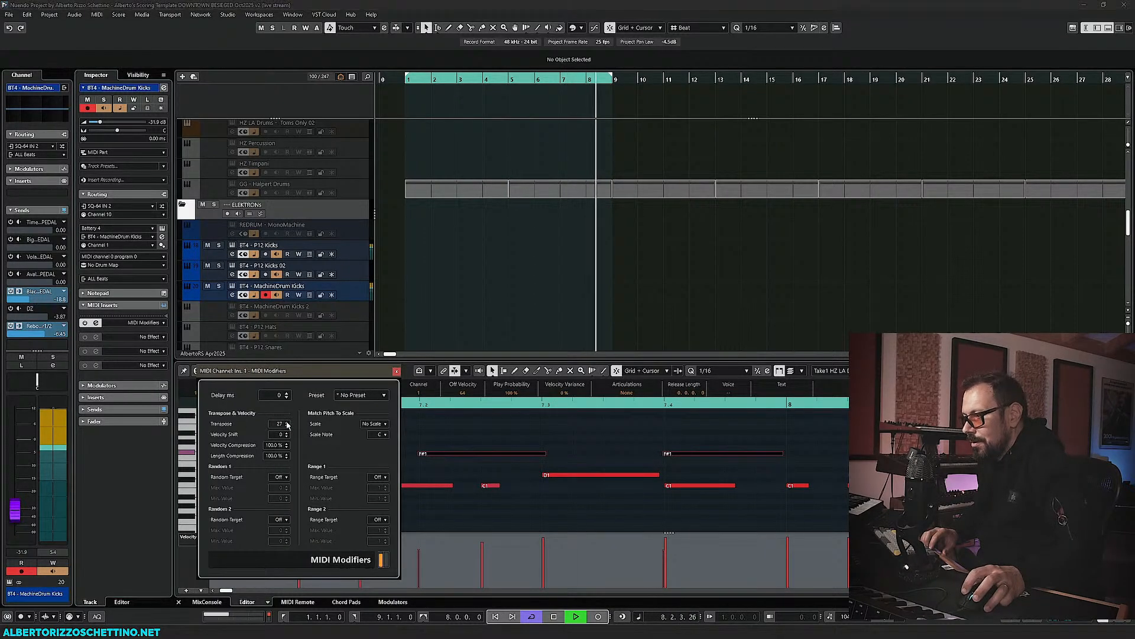
key(space)
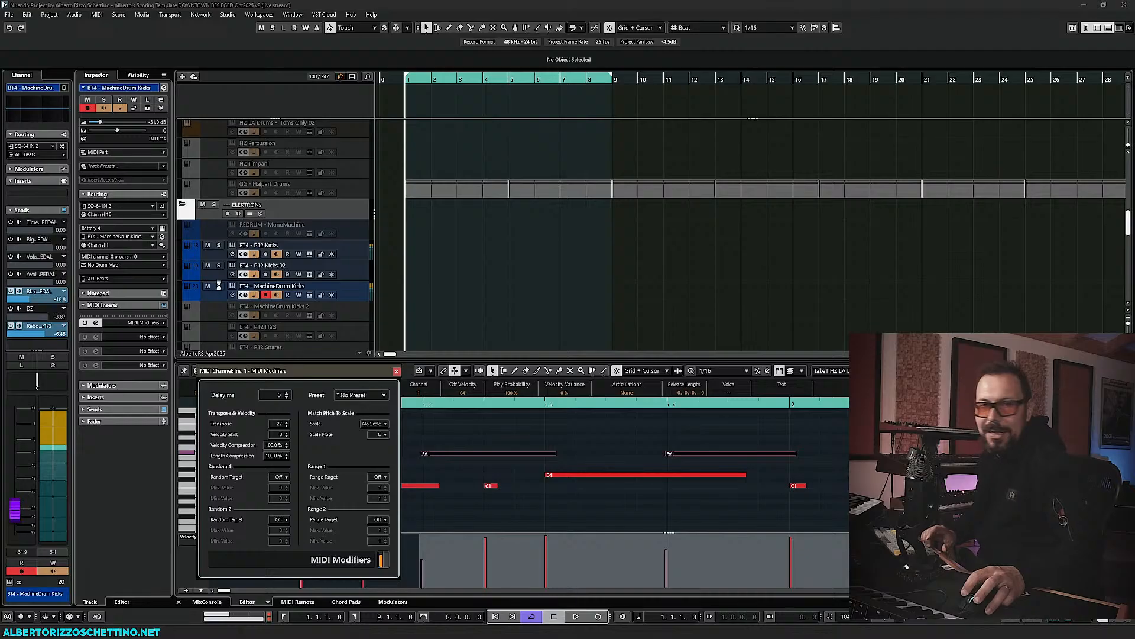
- Solo the MachineDrum Kicks to set their transposition to 24, and replay them unsoloed with the MIDI Modifiers closed
click(219, 286)
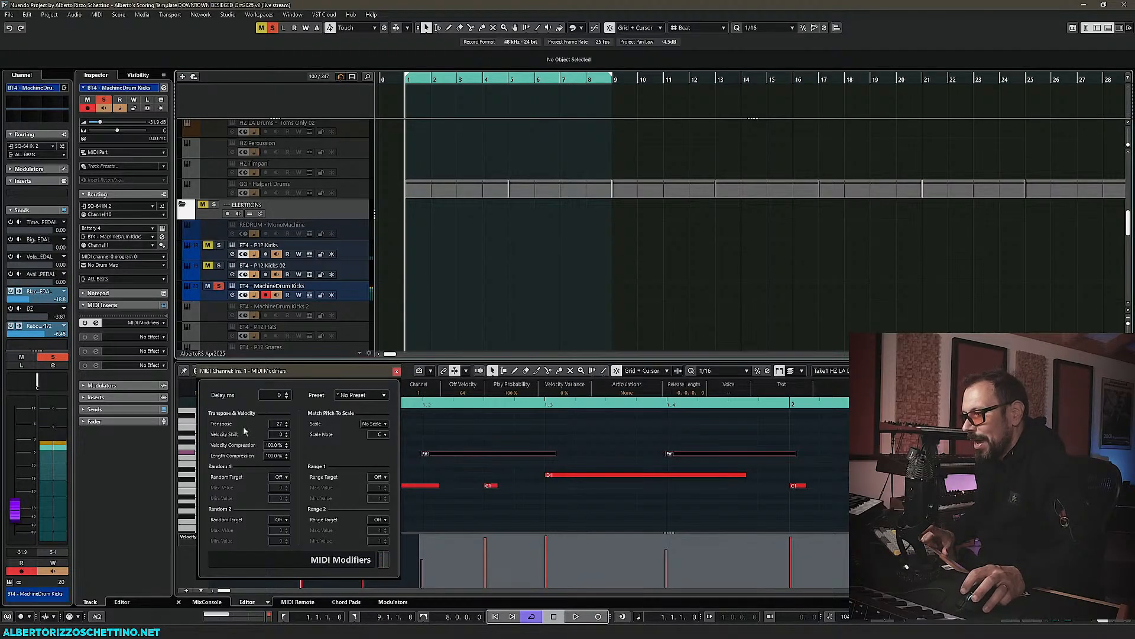
key(space)
click(287, 426)
click(287, 426)
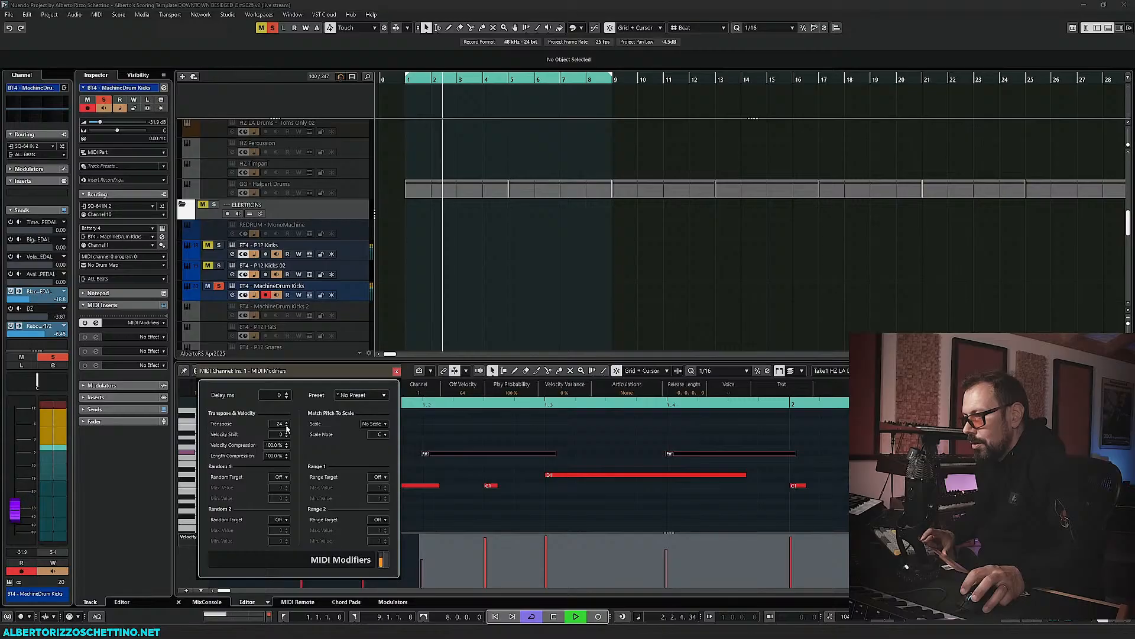
key(space)
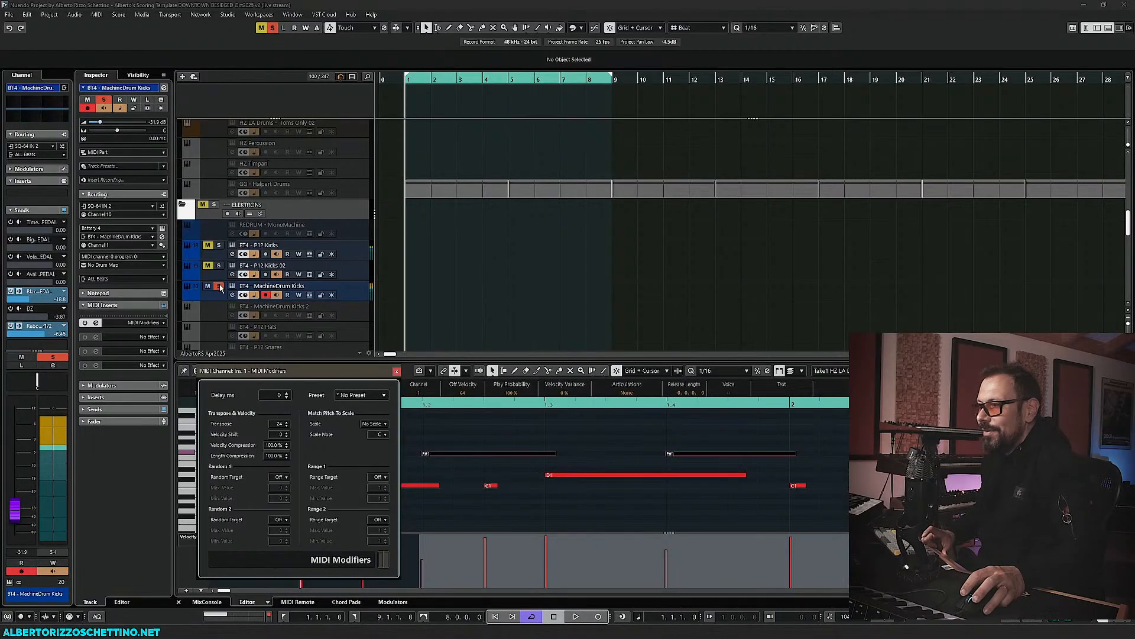
click(219, 287)
key(space)
click(396, 371)
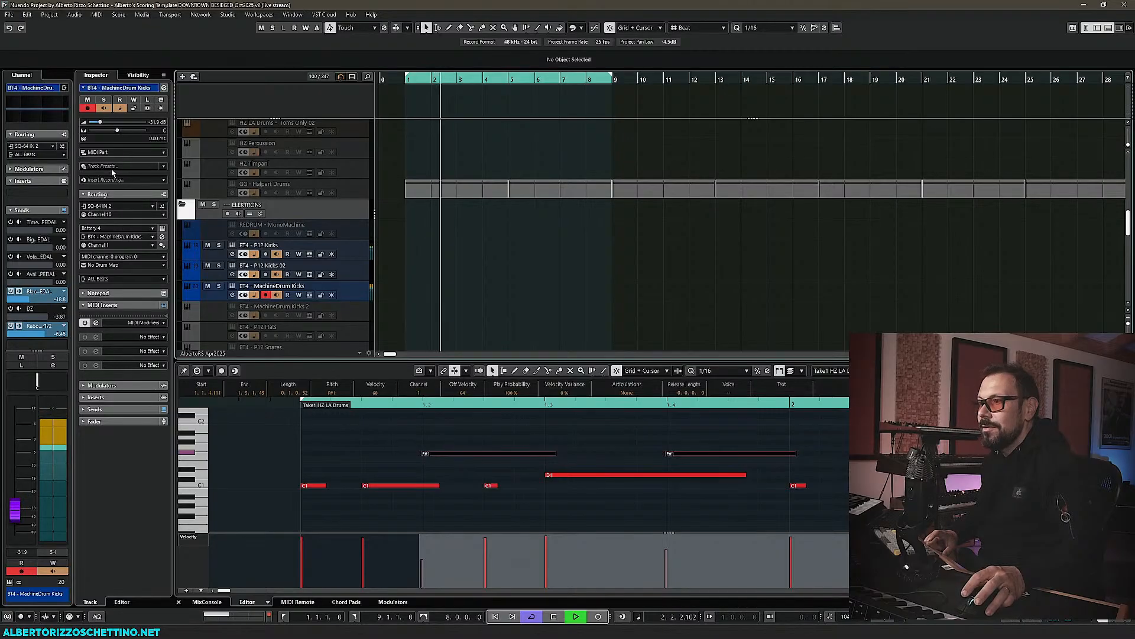
- Insert Empirical Labs Prof Punch-Knuckles on the MachineDrum Kicks and move its window over the key editor
click(56, 193)
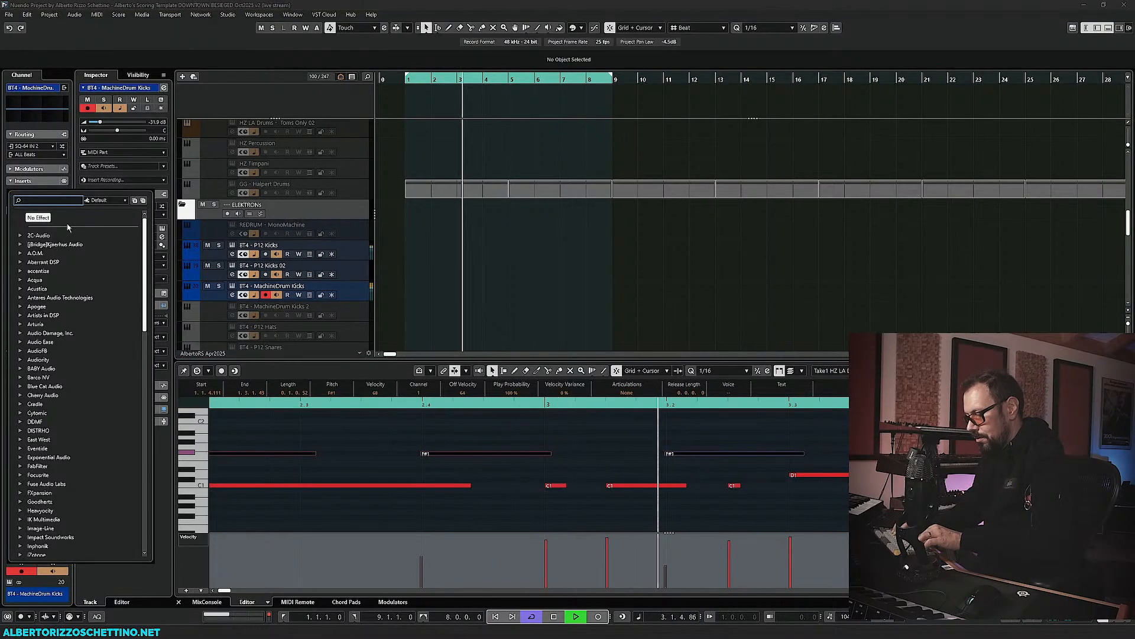
text(knuc)
key(Return)
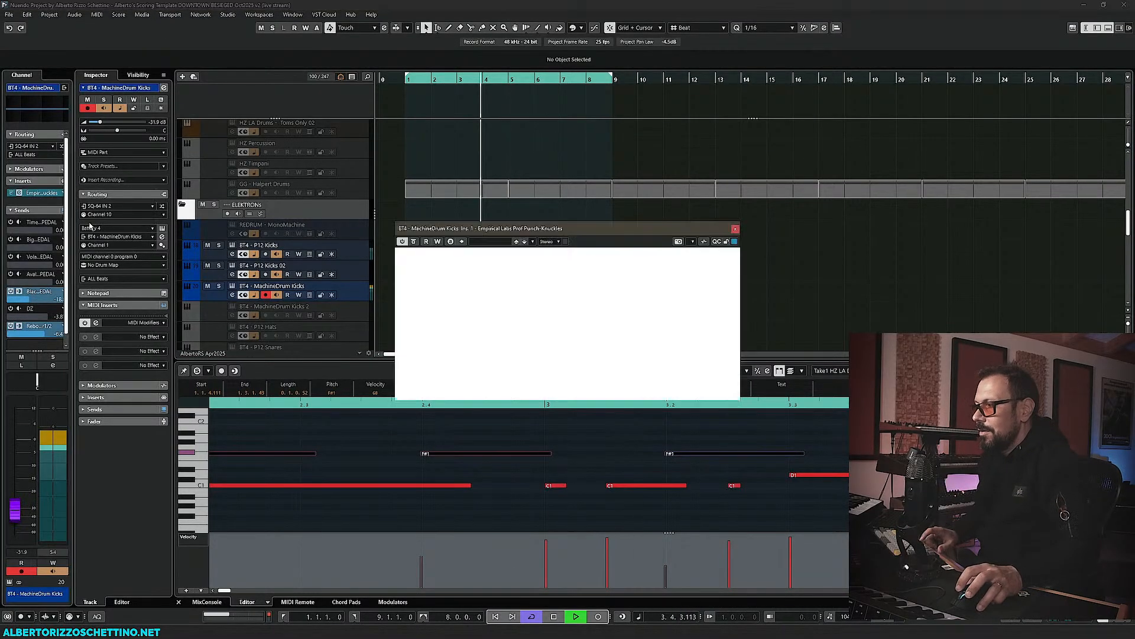
drag(498, 229, 321, 373)
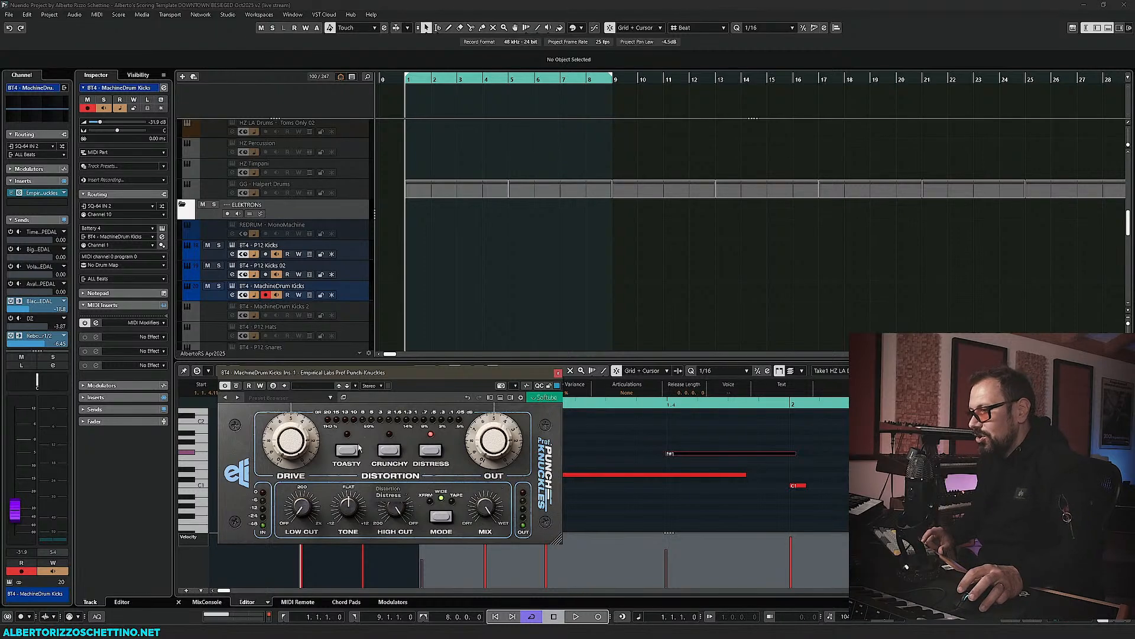
drag(350, 376, 276, 372)
- Raise the Punch-Knuckles Drive and reduce its Out level during playback, moving the window clear of the channel controls
key(space)
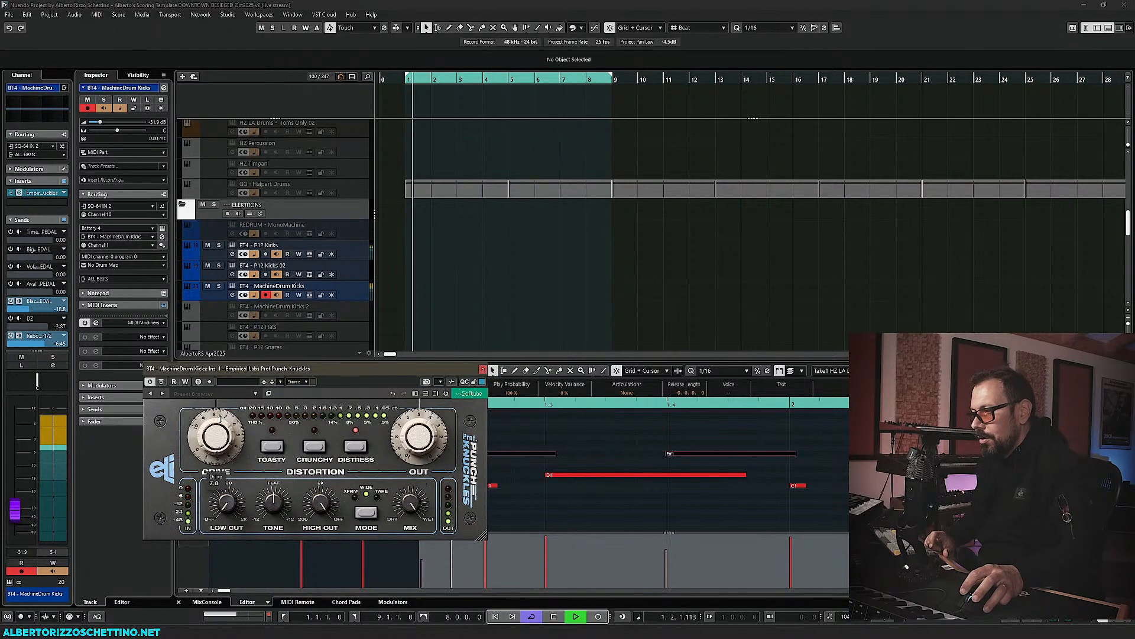
drag(222, 414, 222, 409)
drag(278, 368, 249, 402)
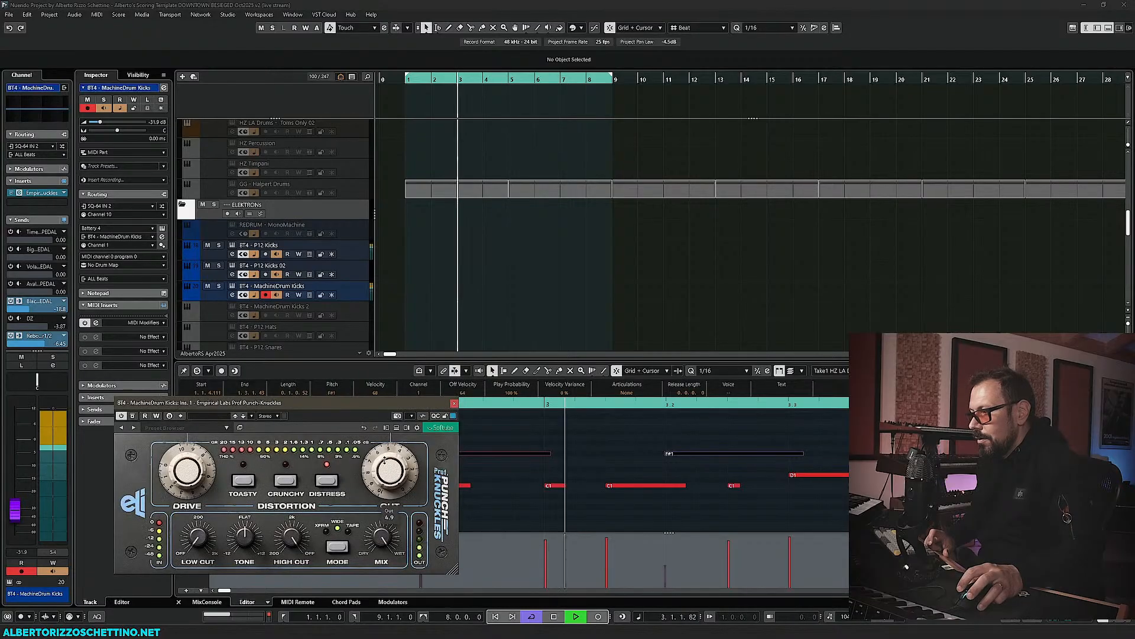
mouse_move(379, 448)
mouse_down()
mouse_move(379, 467)
mouse_move(379, 451)
mouse_up()
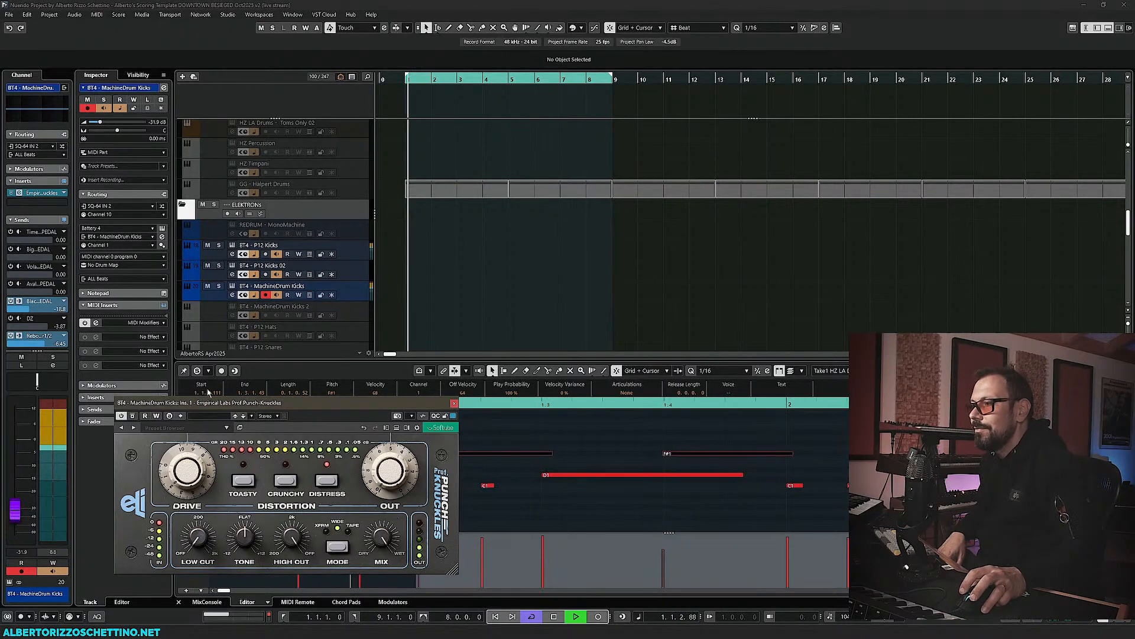
drag(213, 402, 364, 398)
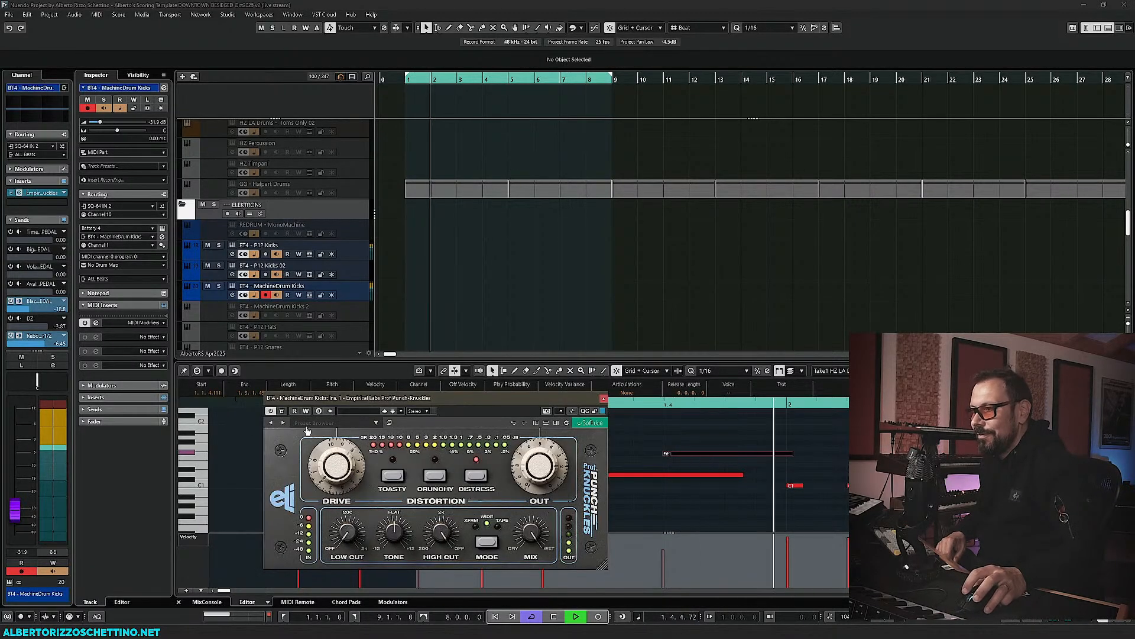
- Reopen Battery and the MIDI Modifiers for the MachineDrum Kicks and set the transposition to 23 during playback
click(232, 289)
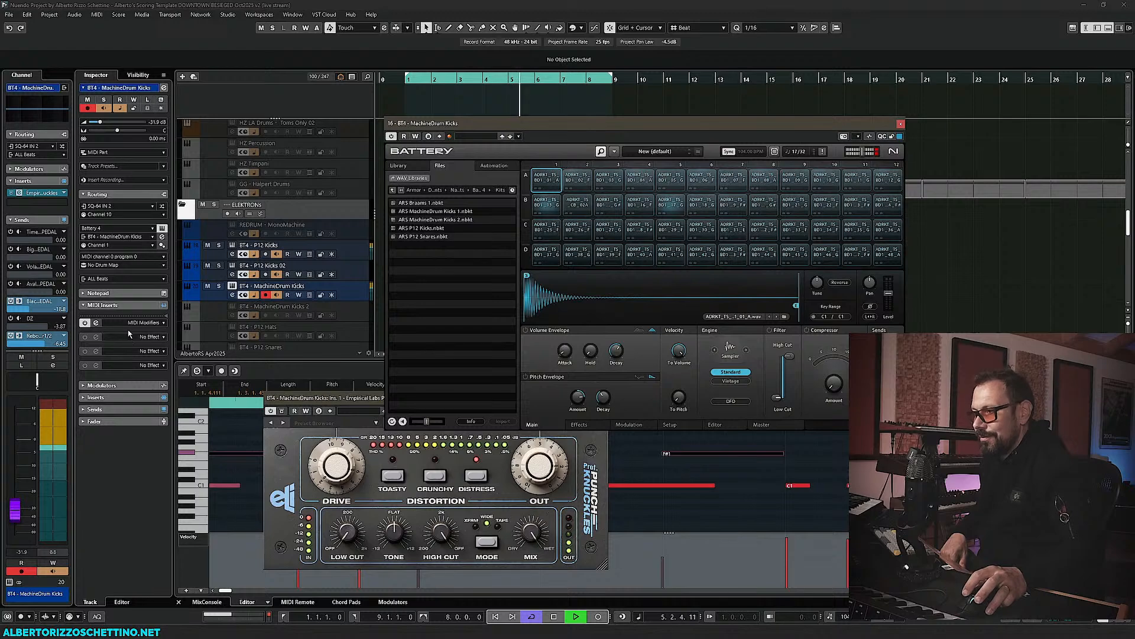
click(97, 322)
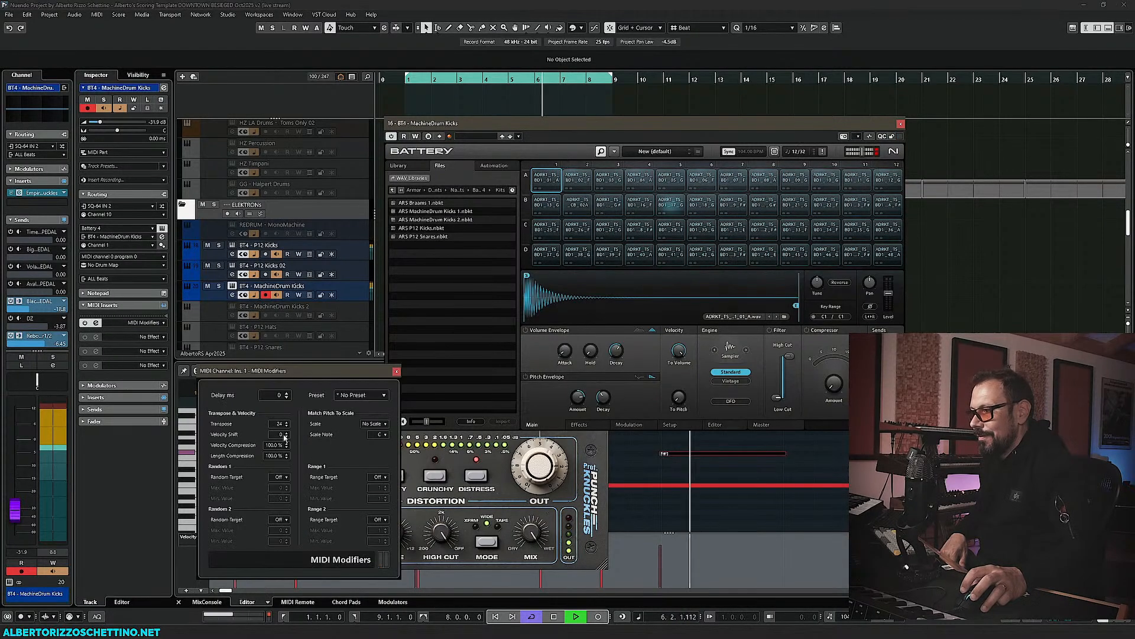
click(287, 426)
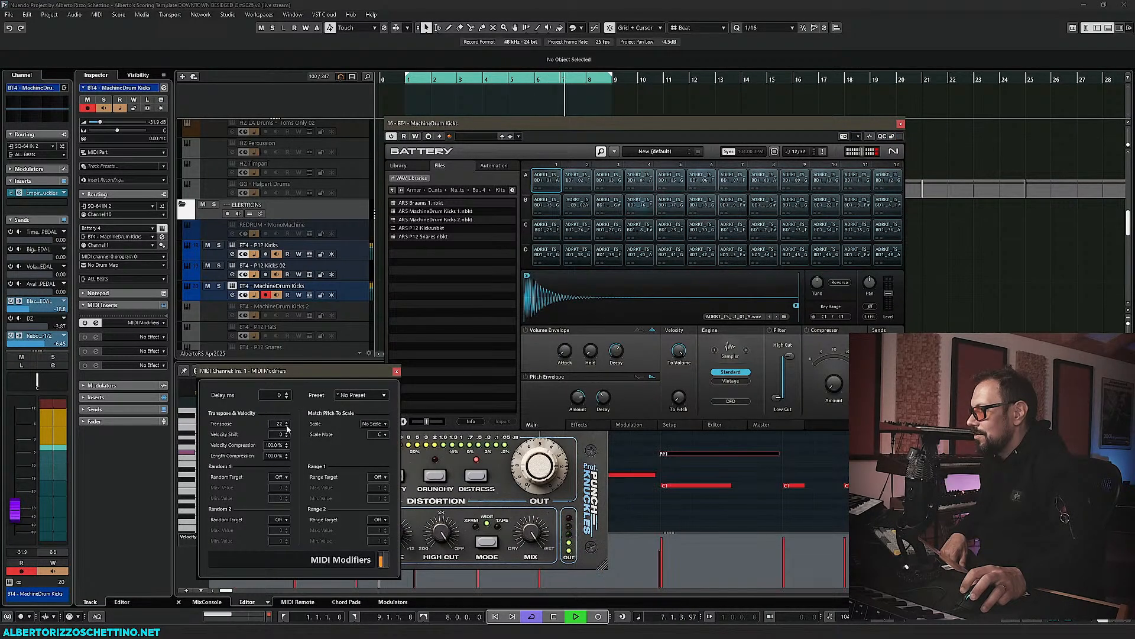
- Try MachineDrum Kicks transpositions between 21 and 24 during playback
click(287, 426)
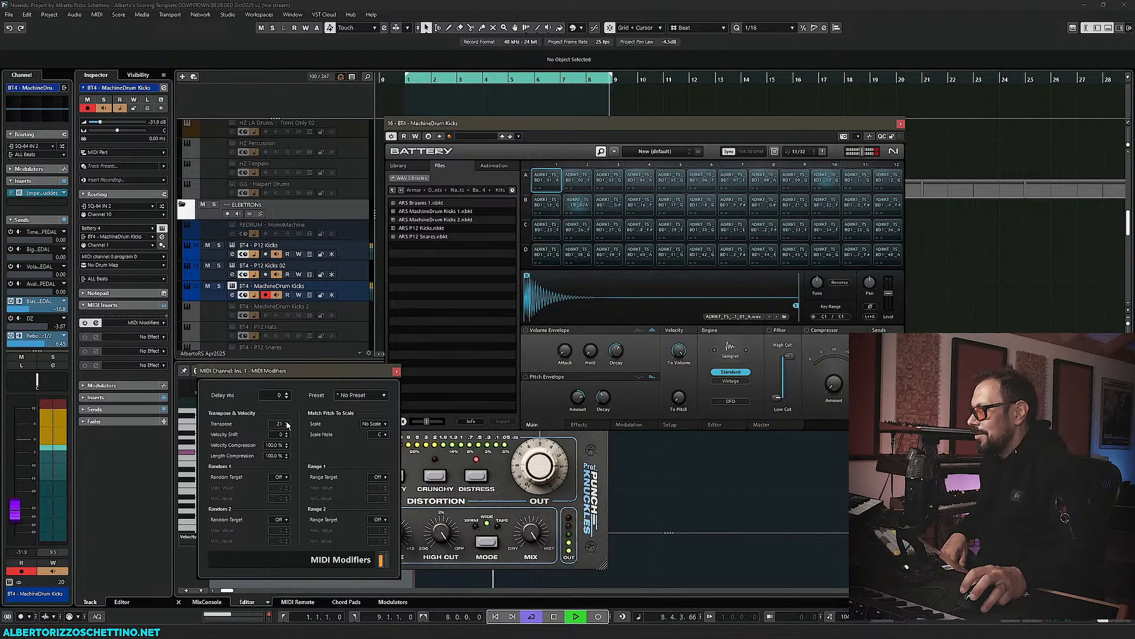
click(286, 422)
click(287, 422)
click(287, 423)
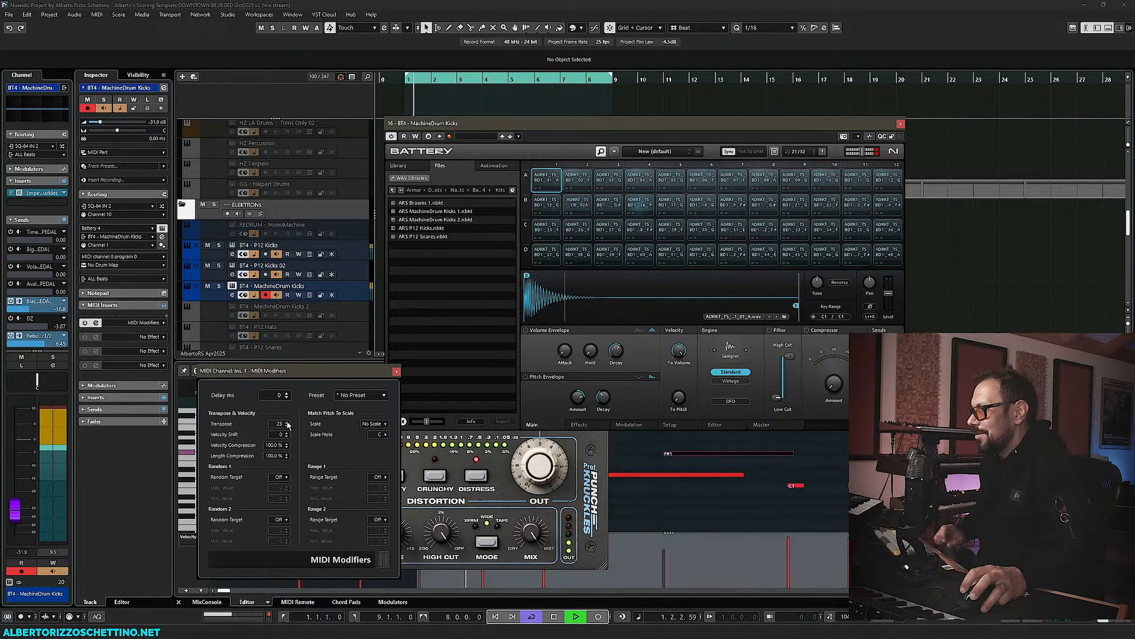
- Select the CB_02A sample cell in Battery, set the MachineDrum Kicks transposition to 21, and close the MIDI Modifiers
click(577, 205)
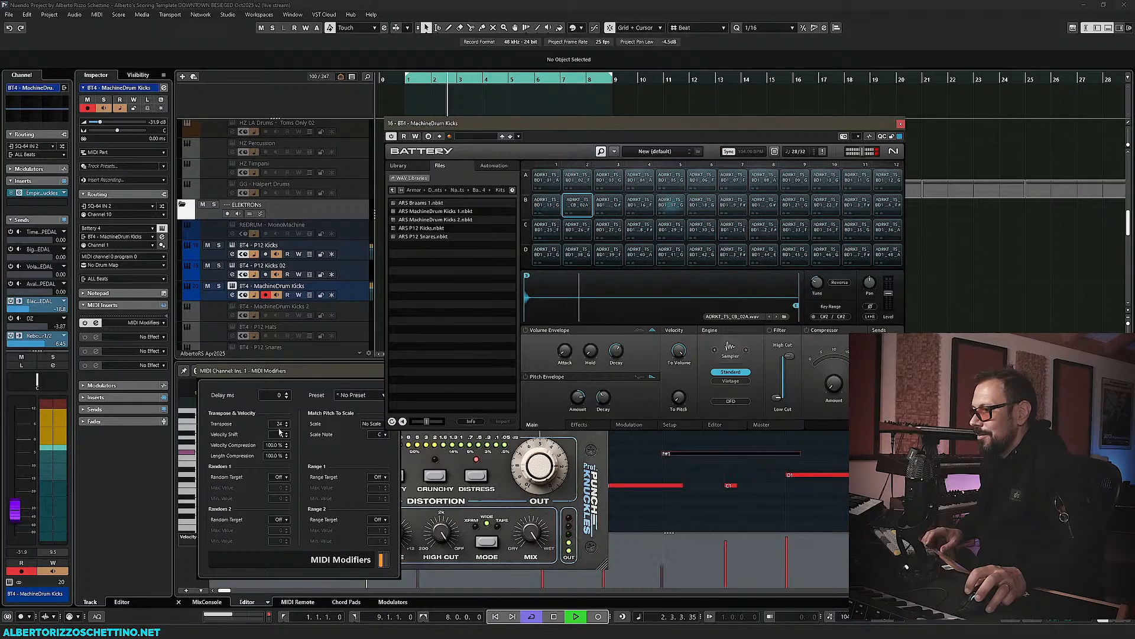
click(287, 425)
click(286, 425)
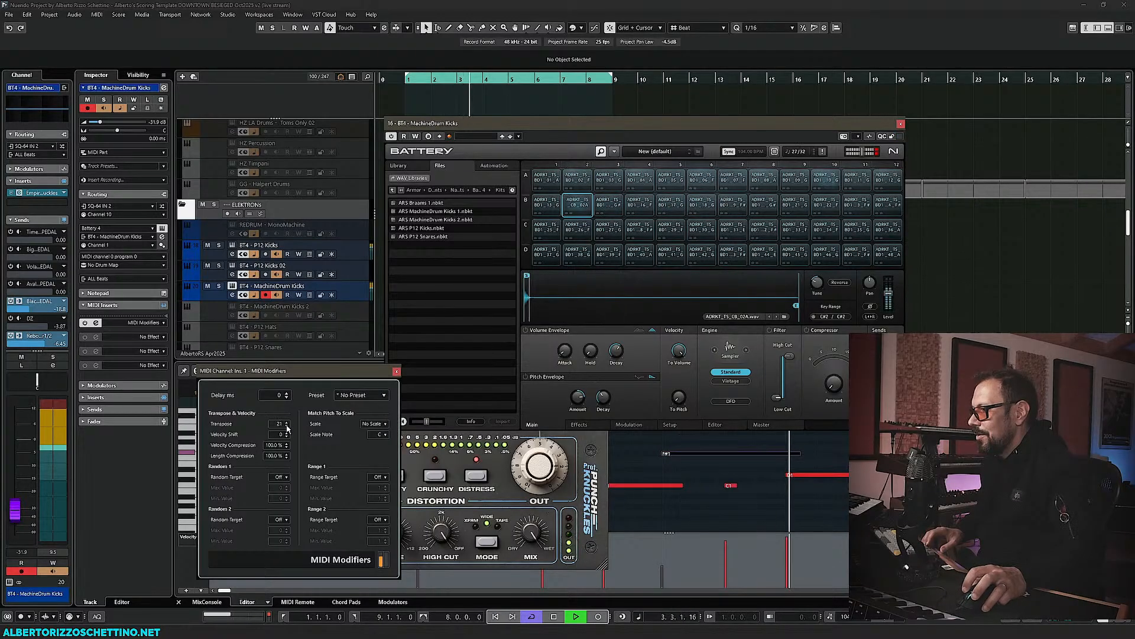
click(397, 371)
- Lower the tuning of Battery's CB_02A cell to about -21 semitones during playback
drag(525, 456, 526, 440)
drag(820, 289, 819, 289)
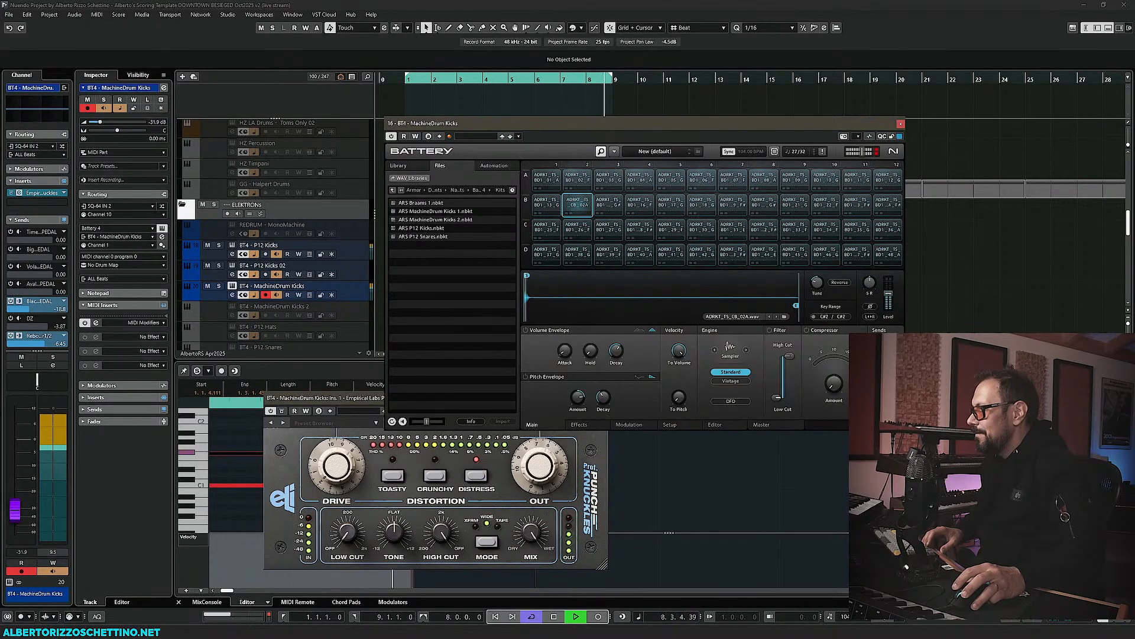
drag(819, 289, 819, 301)
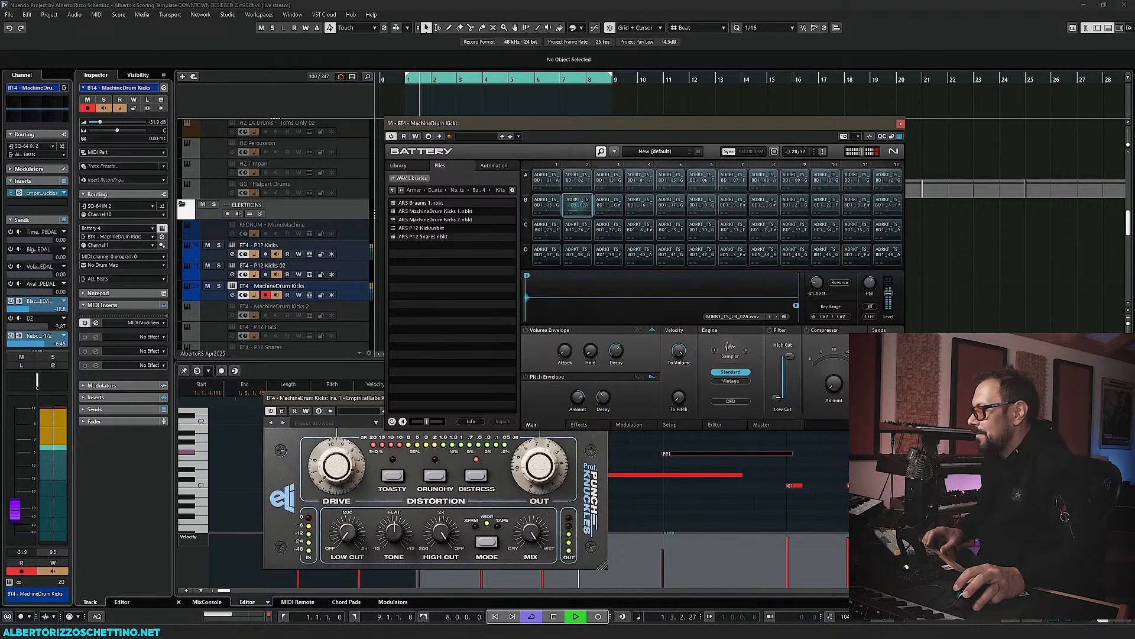
- Close the Battery and Punch-Knuckles windows and stop playback
click(900, 124)
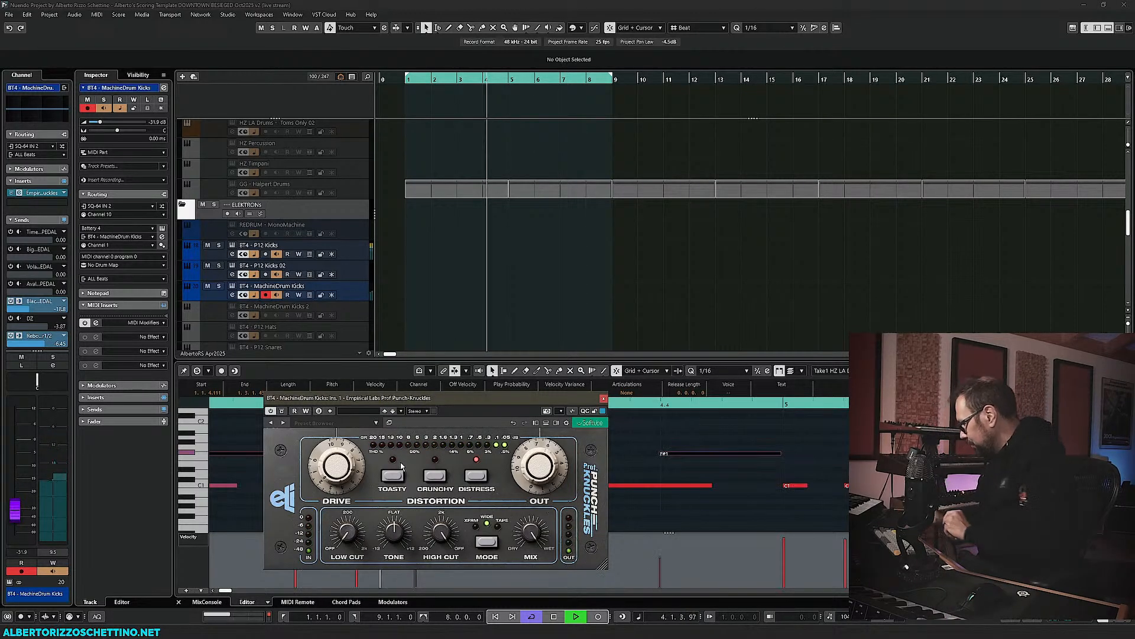
click(603, 398)
key(space)
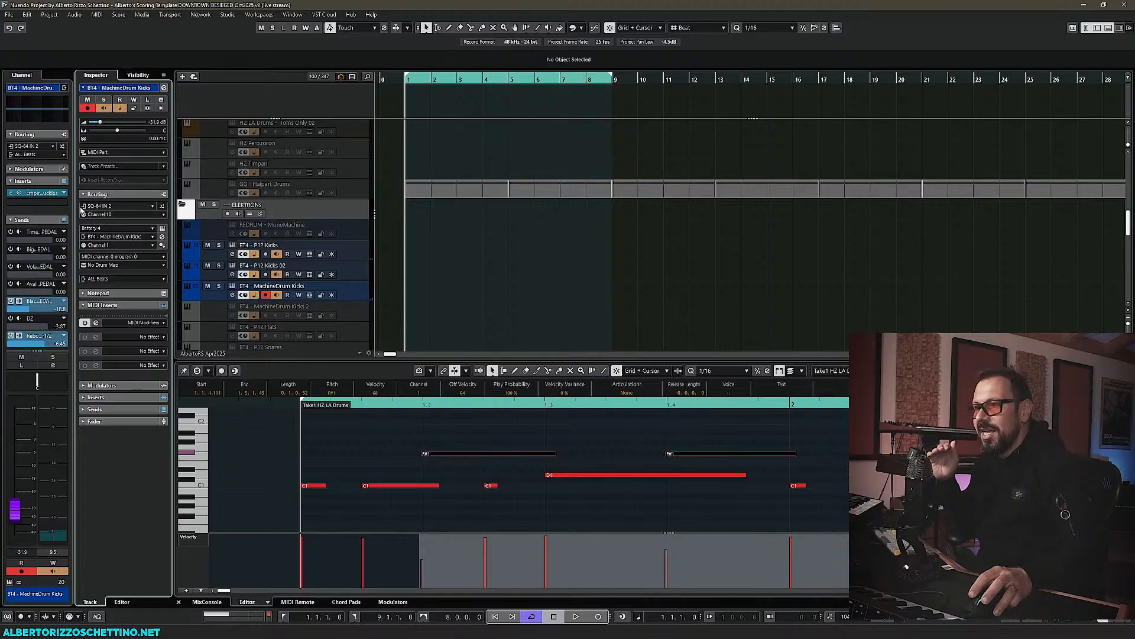
- Reopen Punch-Knuckles on the MachineDrum Kicks, look over the string and drum tracks in the track list, and close the plug-in window
click(37, 193)
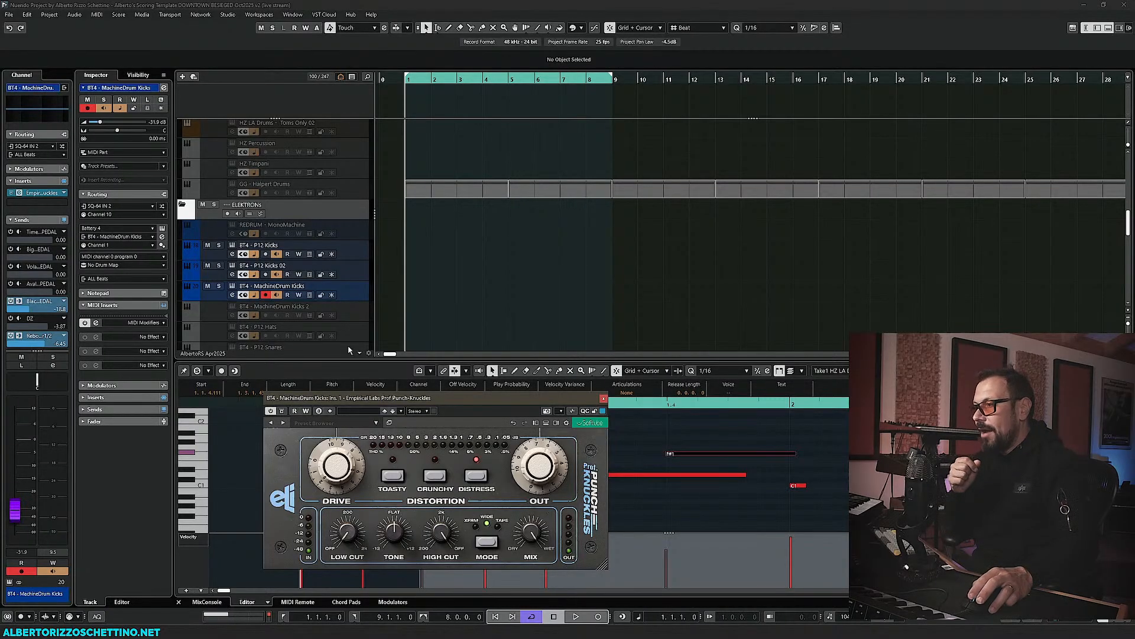
scroll(297, 298, up, 8)
scroll(310, 290, down, 5)
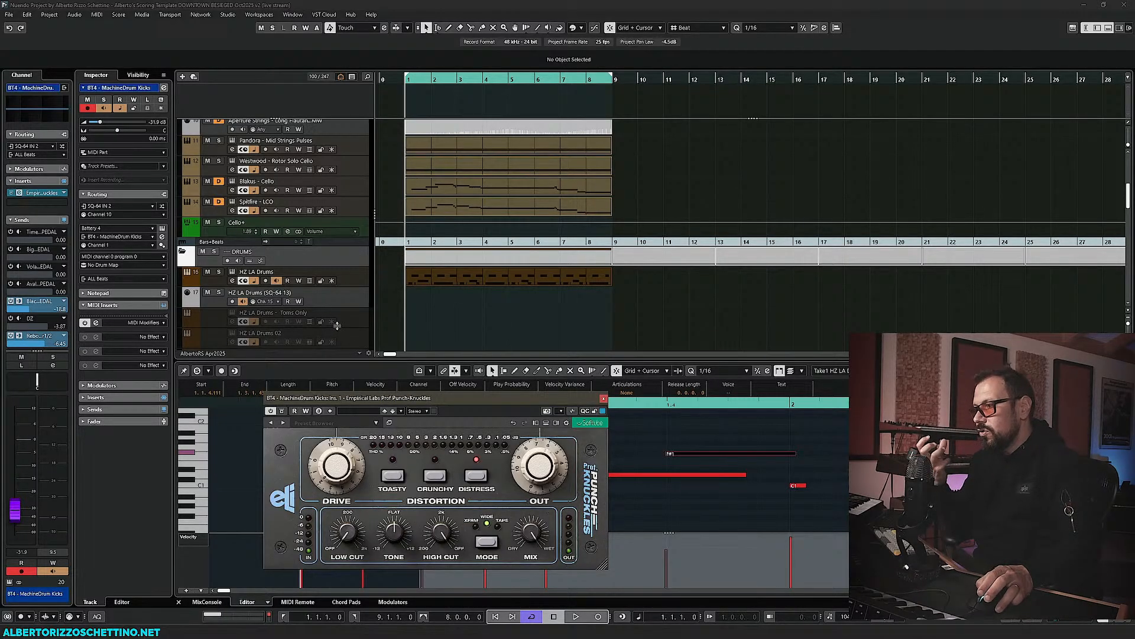
scroll(338, 325, down, 3)
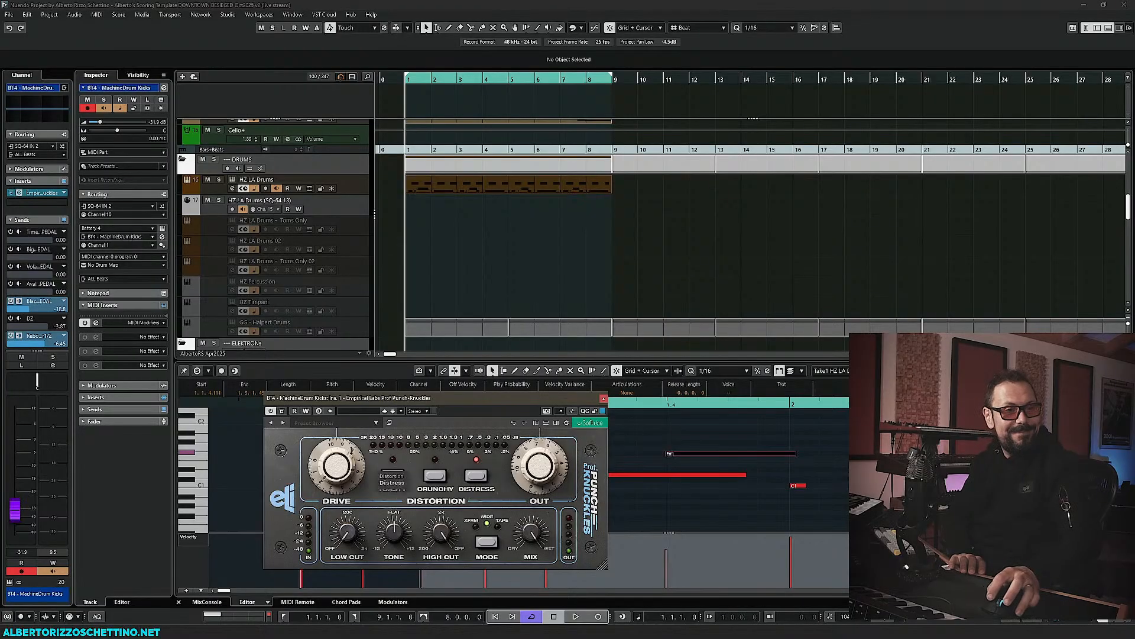
click(603, 398)
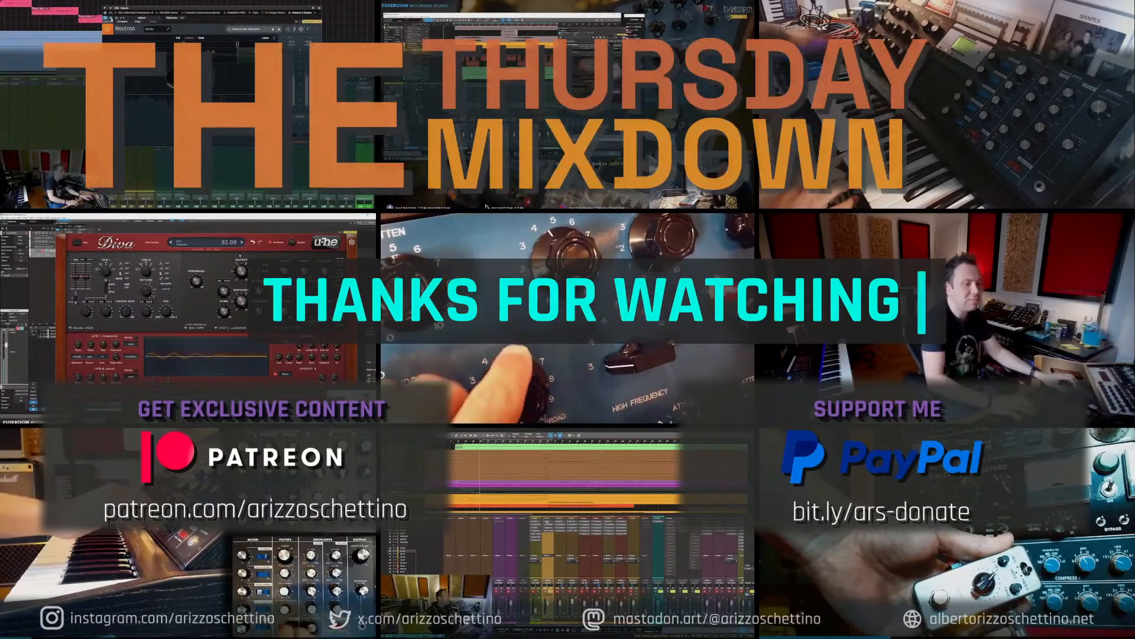